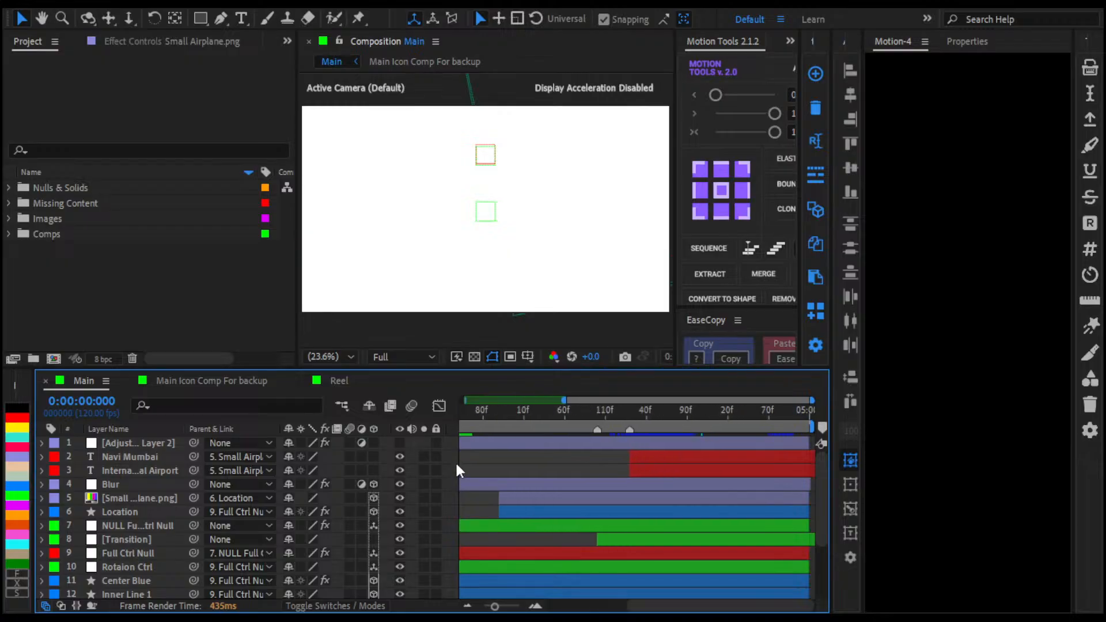
Step: Review the full layer stack of the Main composition and preview its animation from the start
{"action": "scroll", "coordinate": [461, 463], "scroll_direction": "down", "scroll_amount": 4}
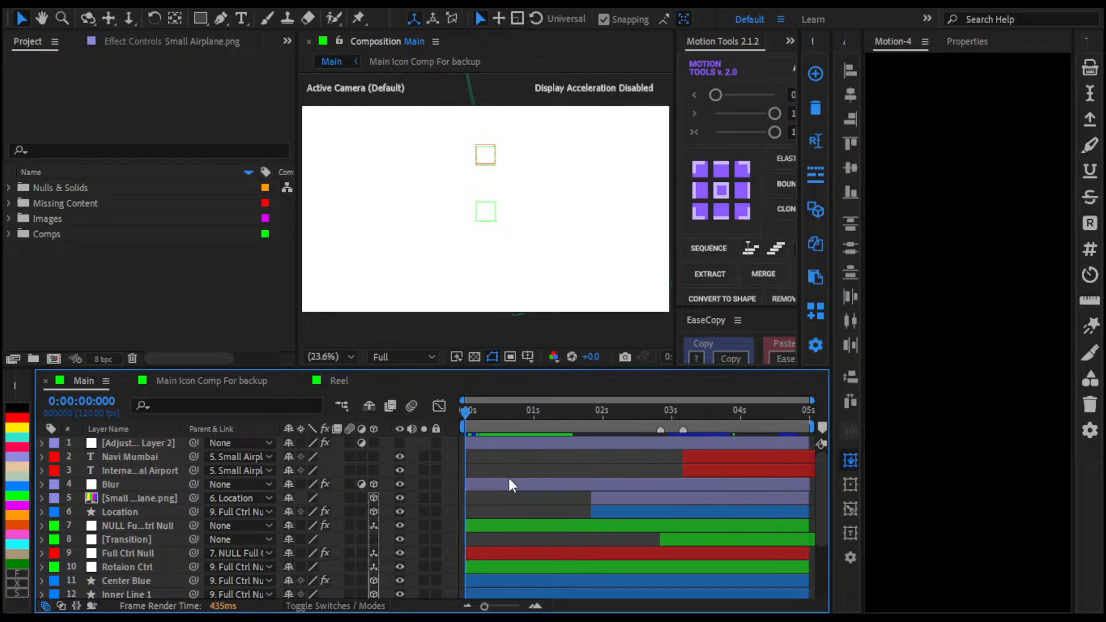
{"action": "scroll", "coordinate": [517, 476], "scroll_direction": "down", "scroll_amount": 3}
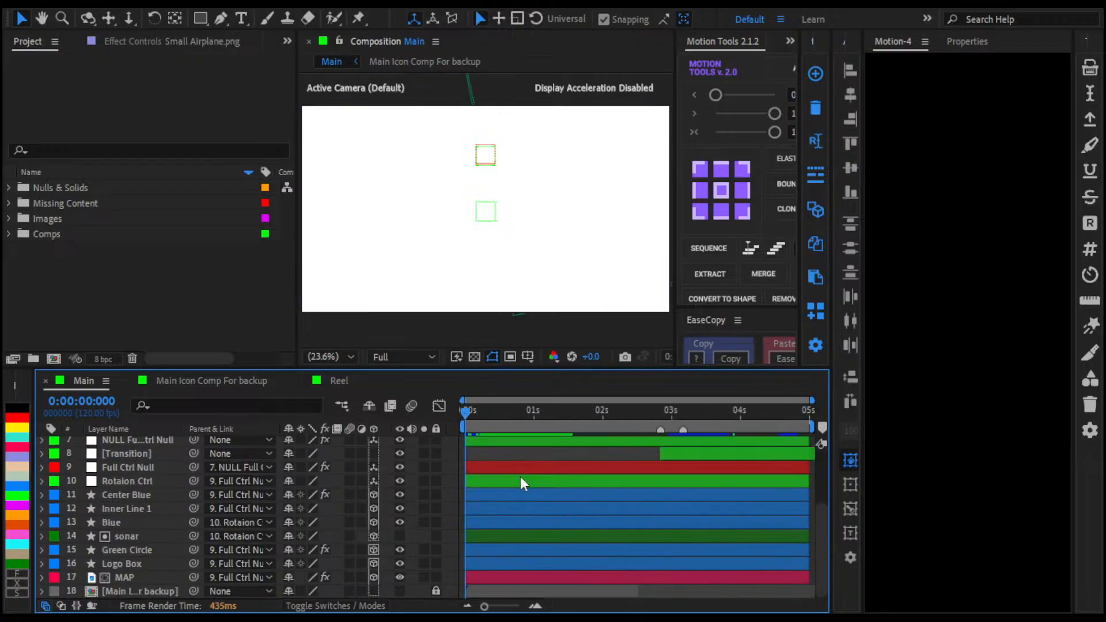
{"action": "scroll", "coordinate": [520, 471], "scroll_direction": "up", "scroll_amount": 3}
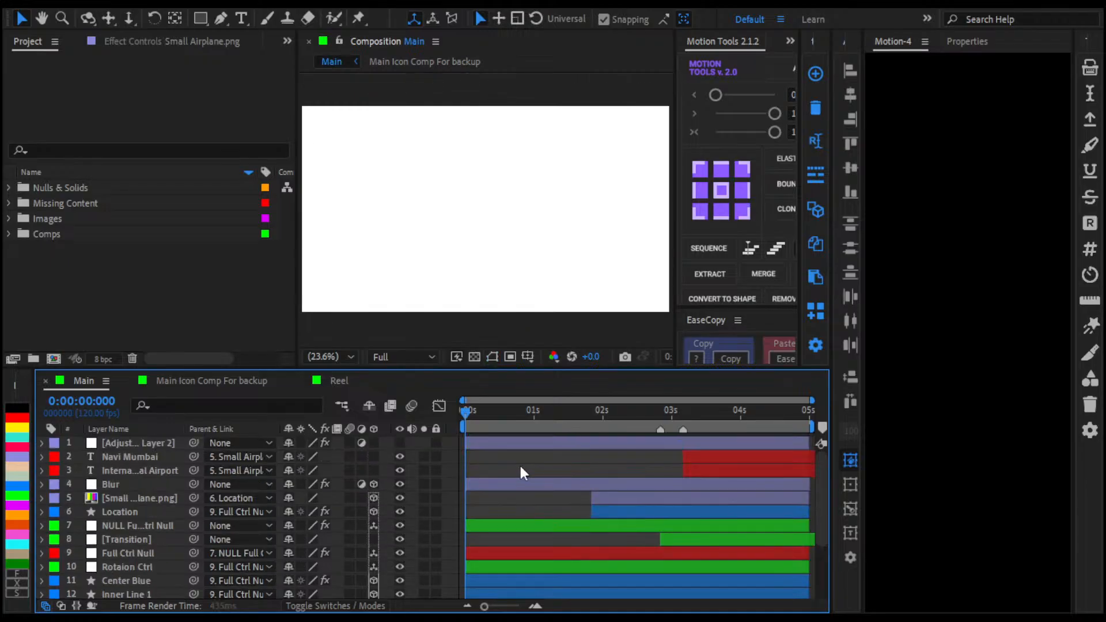
{"action": "key", "text": "space"}
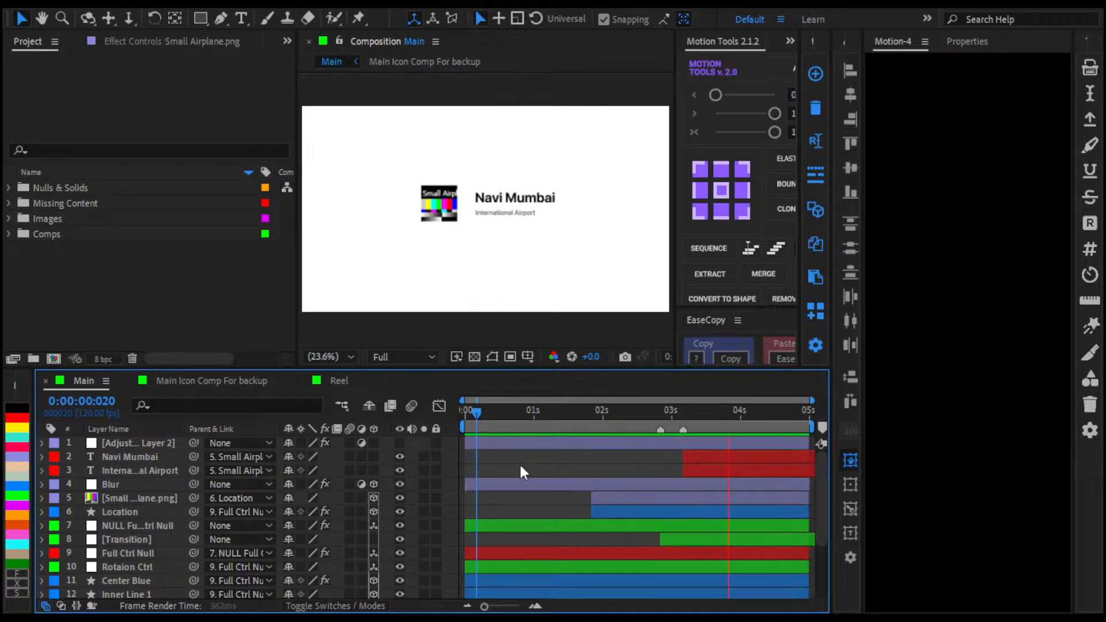
{"action": "key", "text": "space"}
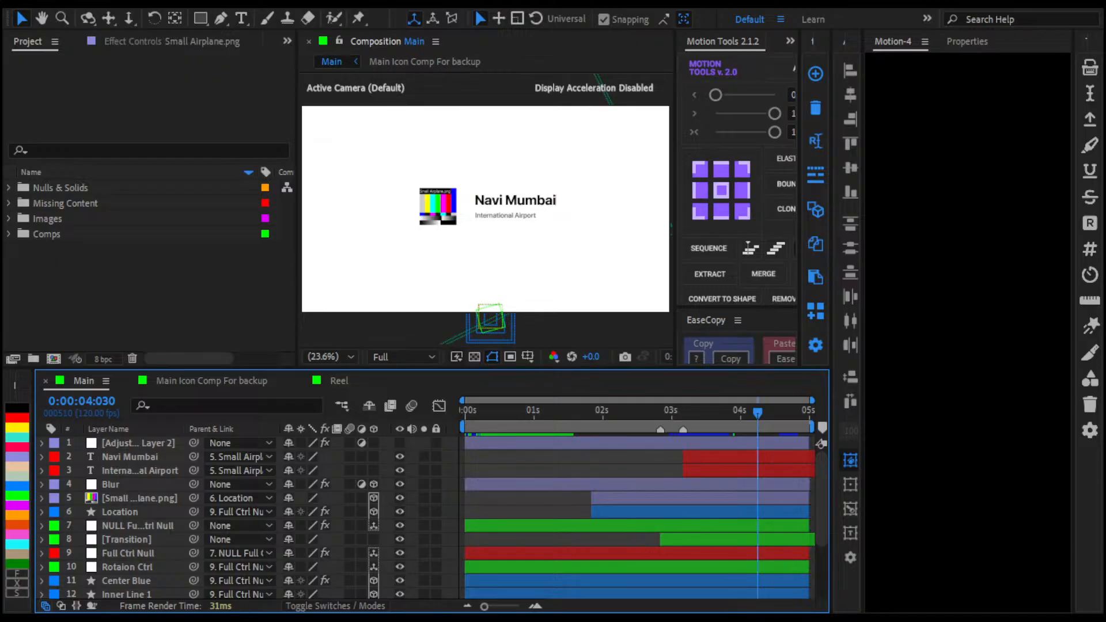
Step: Inspect the airplane image placeholder and the Navi Mumbai title up close in the Main composition's end frame
{"action": "left_click", "coordinate": [777, 619]}
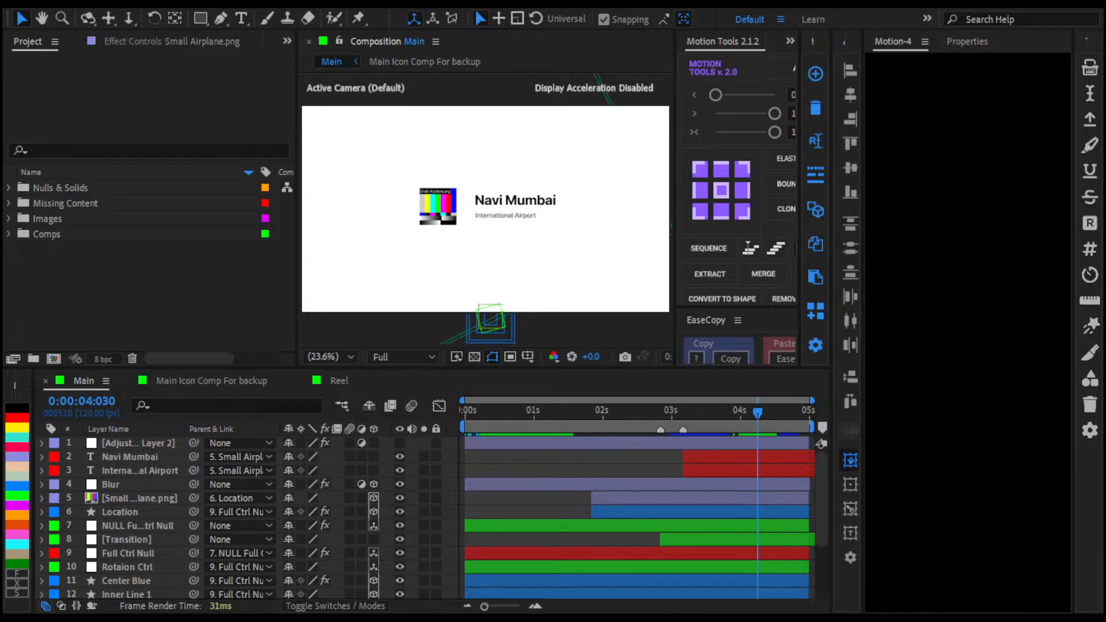
{"action": "scroll", "coordinate": [484, 208], "scroll_direction": "up", "scroll_amount": 3}
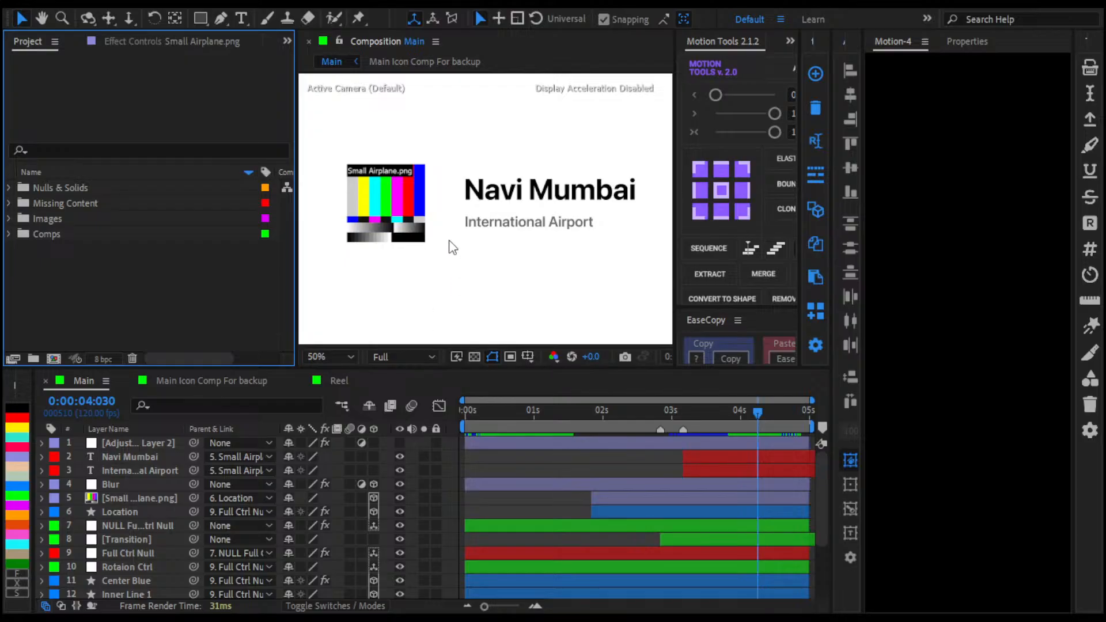
{"action": "left_click", "coordinate": [549, 452]}
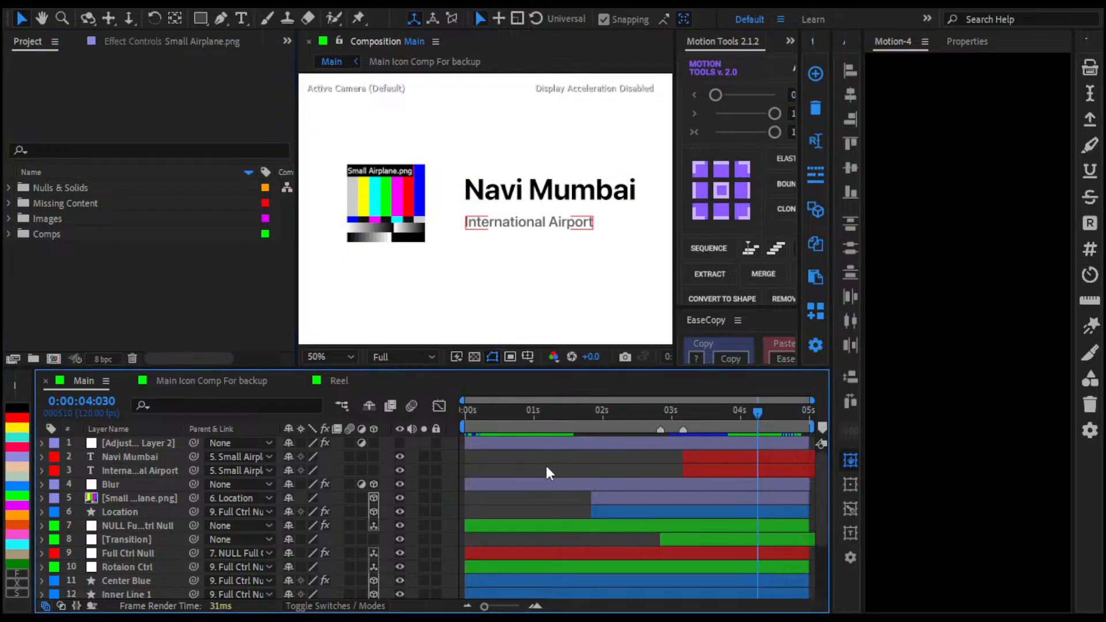
{"action": "key", "text": "shift+slash"}
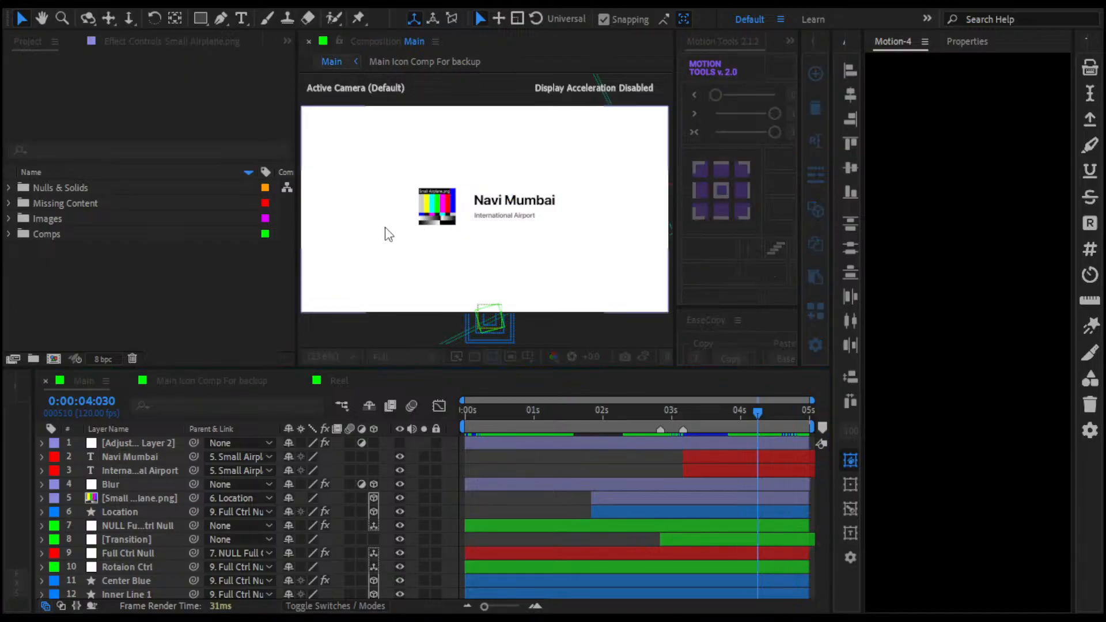
Step: Import Map Animation.mp4 into the project and create a new composition from it
{"action": "left_click_drag", "start_coordinate": [382, 234], "coordinate": [250, 277]}
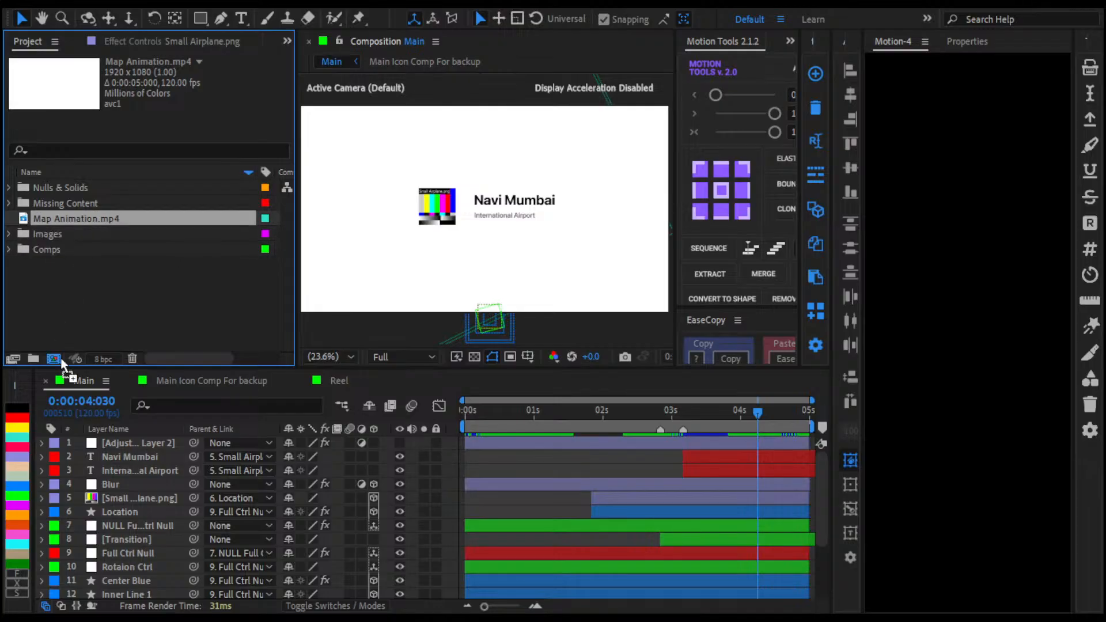
{"action": "left_click_drag", "start_coordinate": [68, 352], "coordinate": [55, 359]}
{"action": "left_click", "coordinate": [552, 480]}
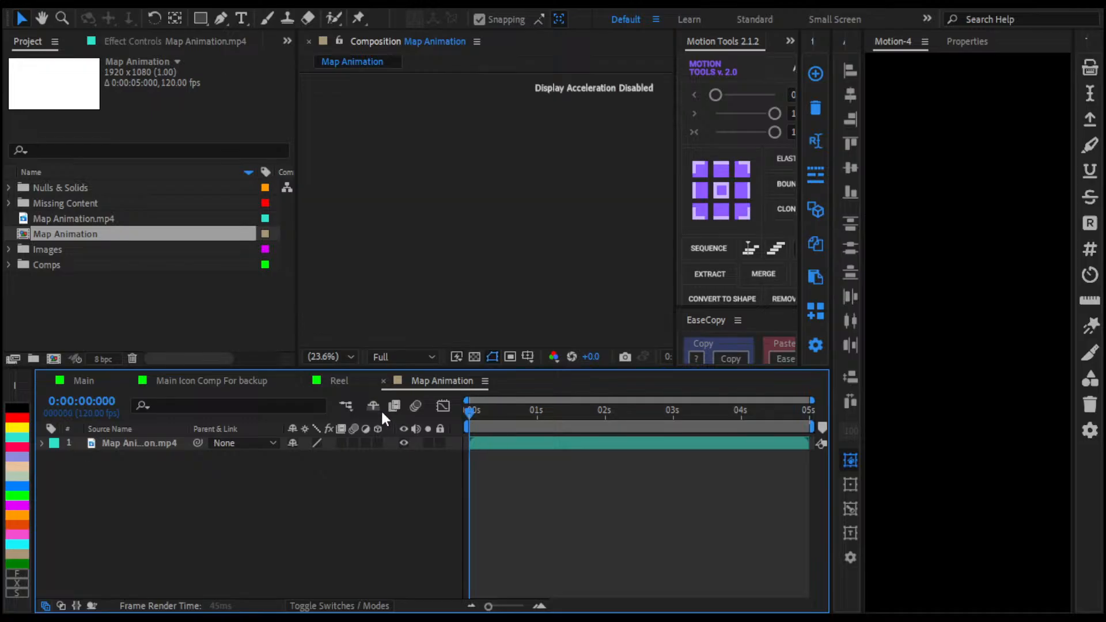
Step: Play back the Map Animation composition from the start to review the rendered reference animation
{"action": "key", "text": "space"}
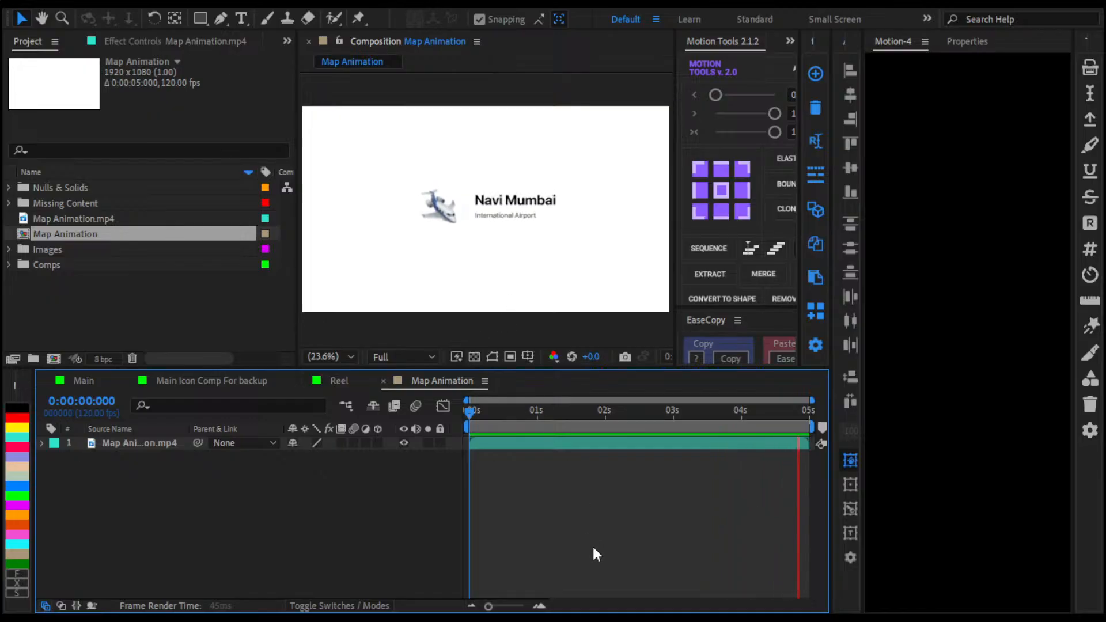
{"action": "key", "text": "space"}
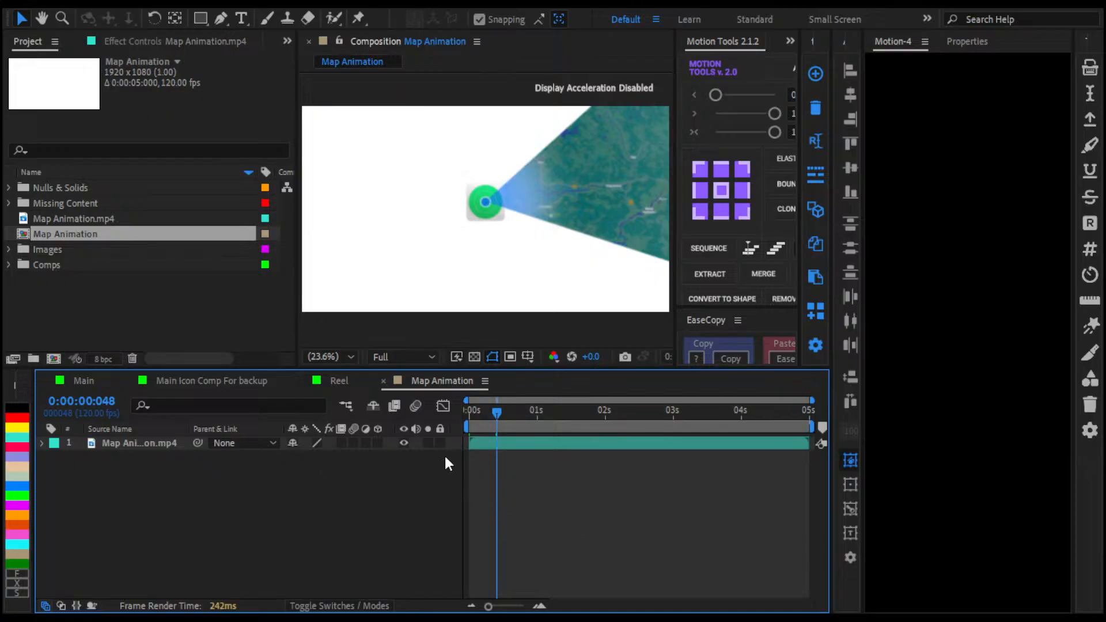
{"action": "key", "text": "Home"}
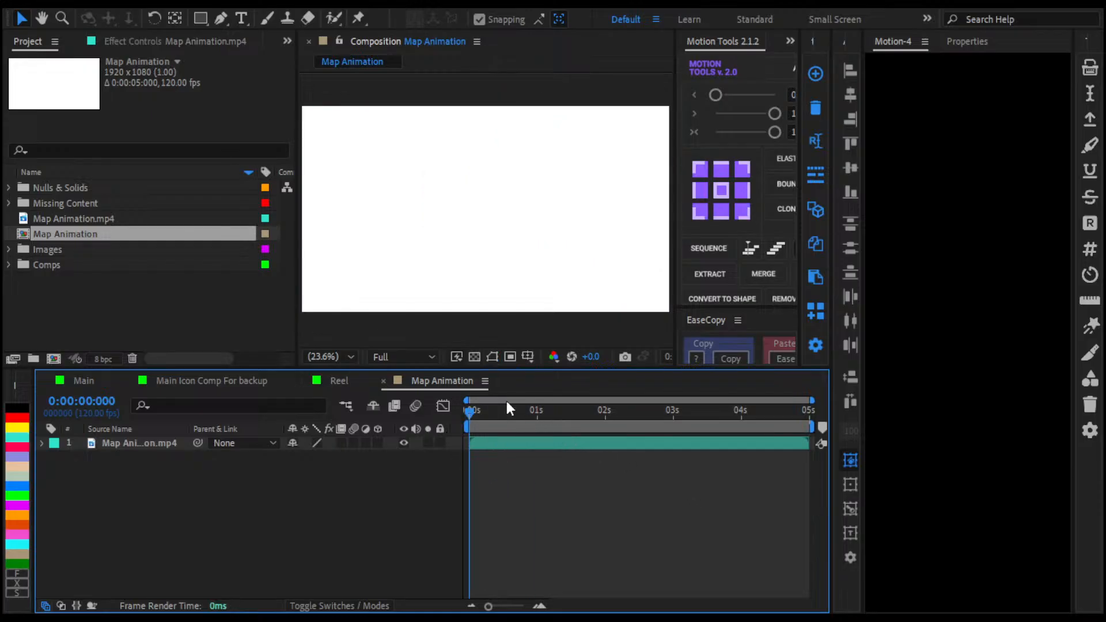
{"action": "key", "text": "space"}
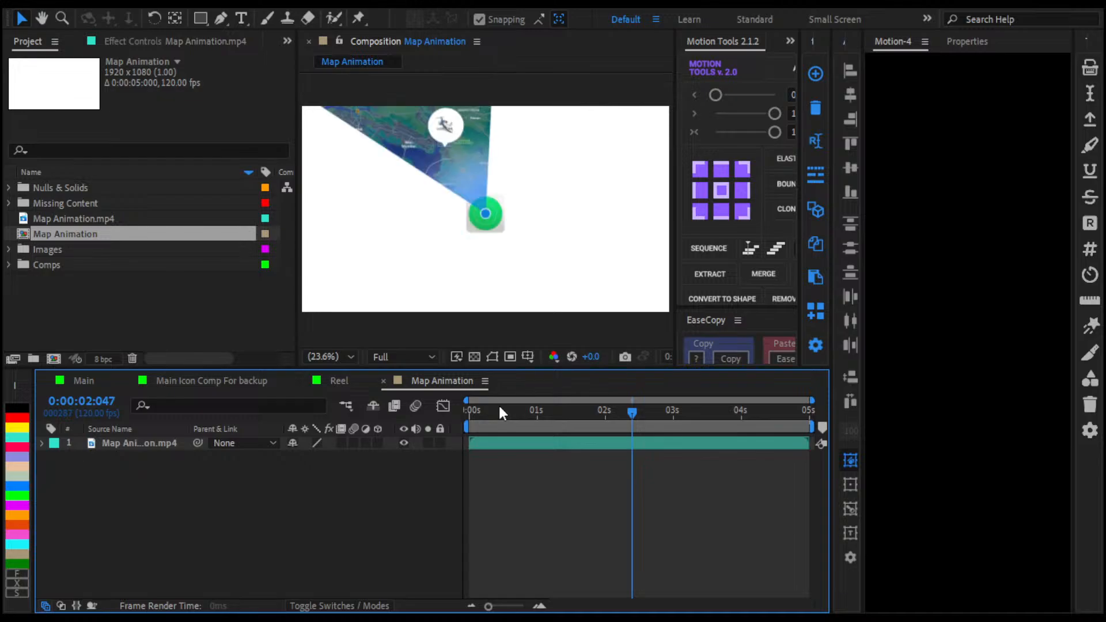
{"action": "key", "text": "space"}
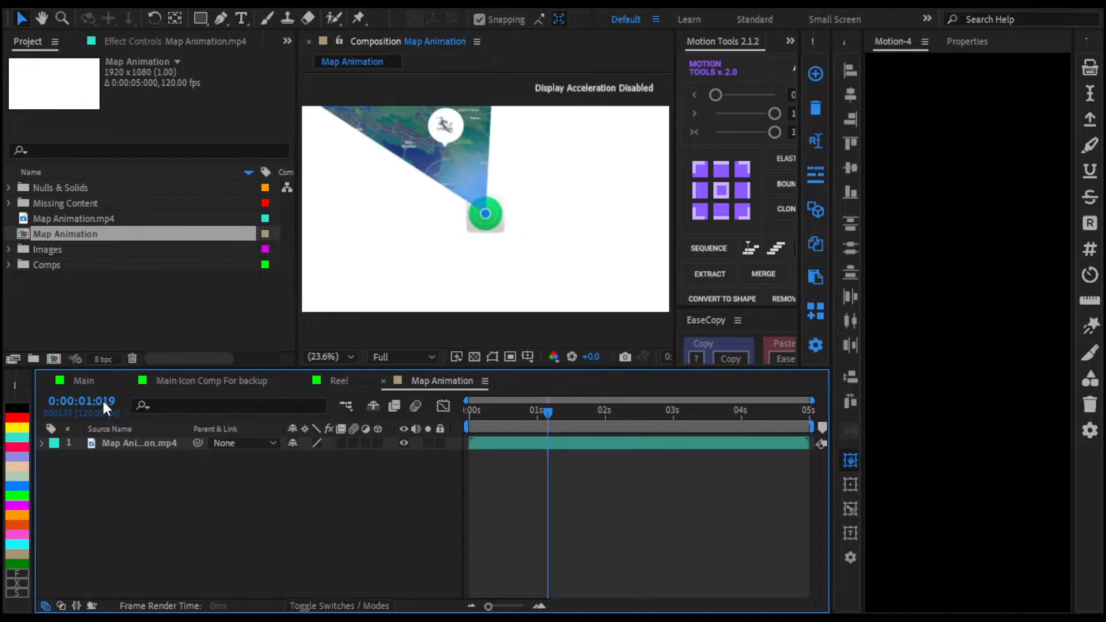
Step: Return to the Main composition and lock its backup composition layer again
{"action": "left_click", "coordinate": [81, 383]}
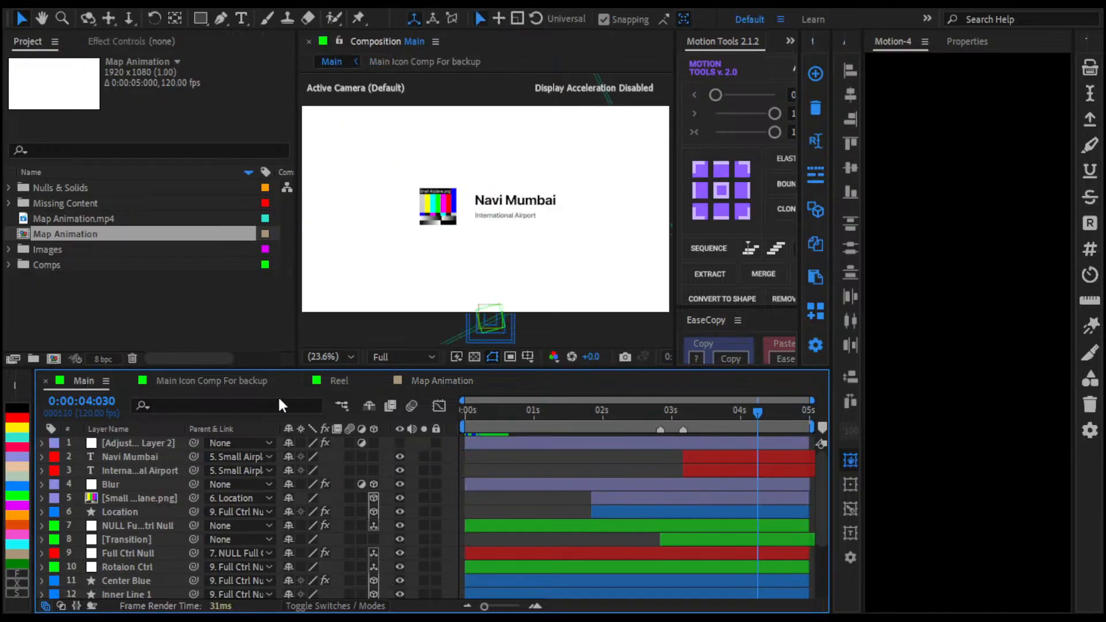
{"action": "scroll", "coordinate": [589, 464], "scroll_direction": "down", "scroll_amount": 3}
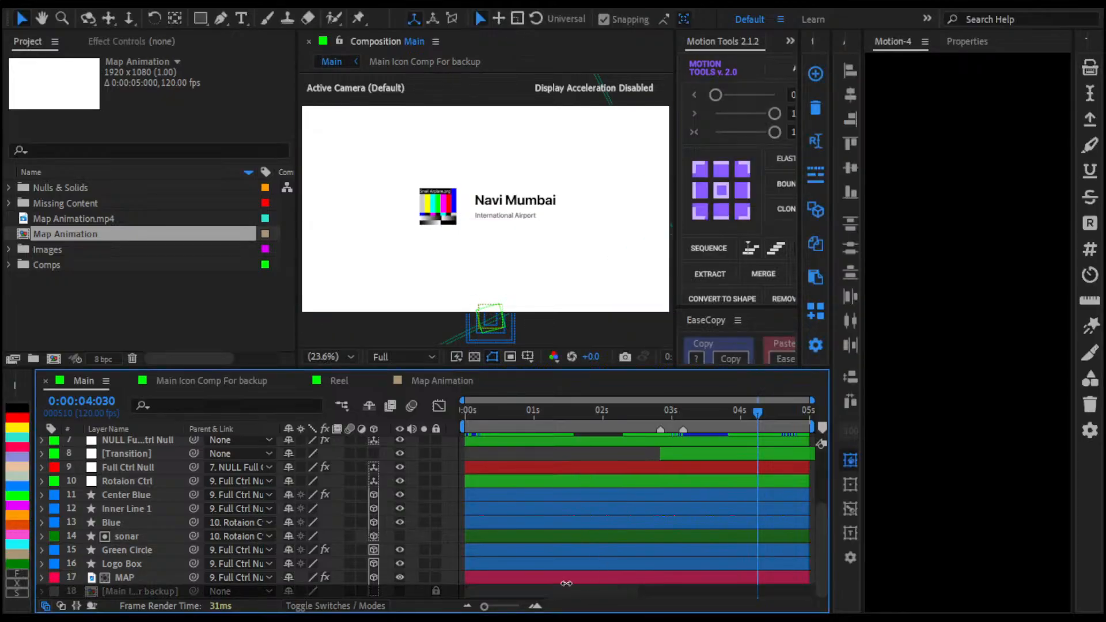
{"action": "left_click", "coordinate": [643, 590]}
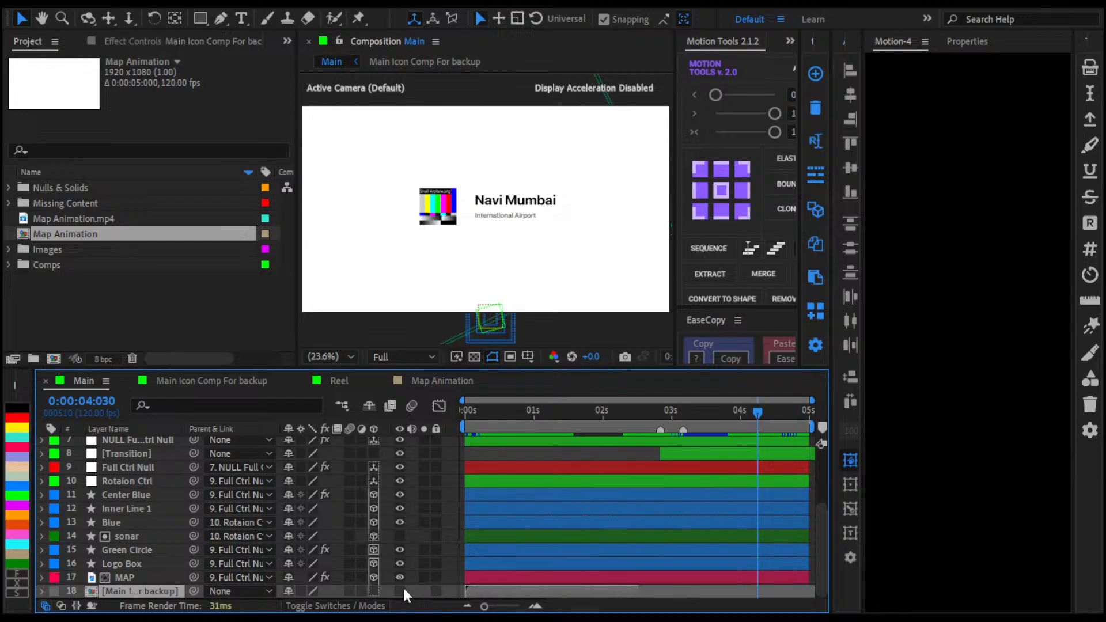
{"action": "key", "text": "ctrl+l"}
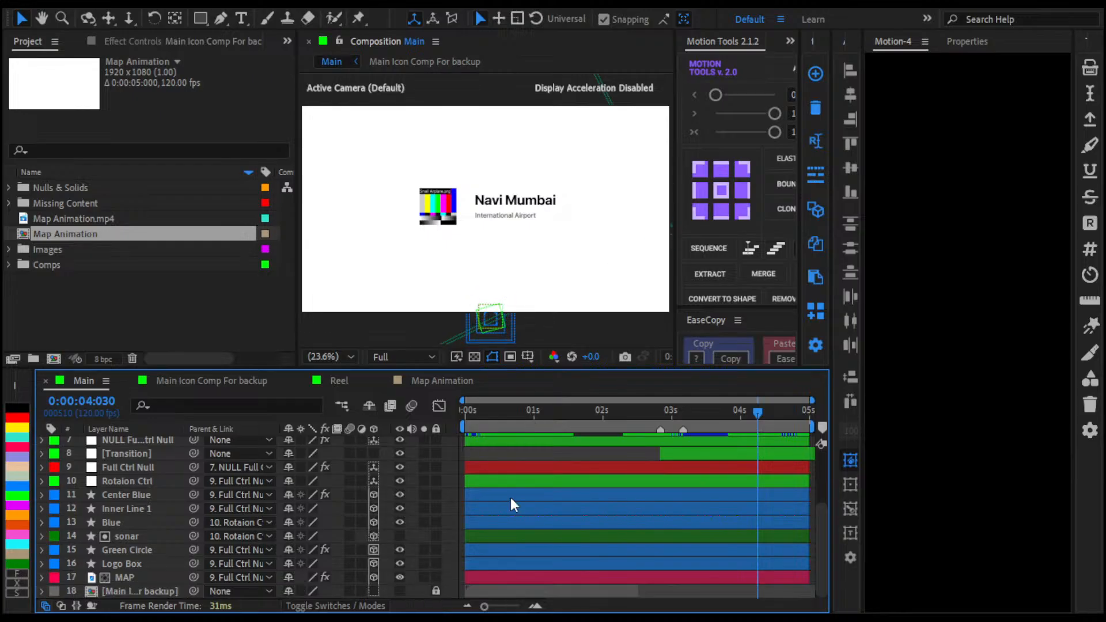
{"action": "scroll", "coordinate": [559, 469], "scroll_direction": "up", "scroll_amount": 3}
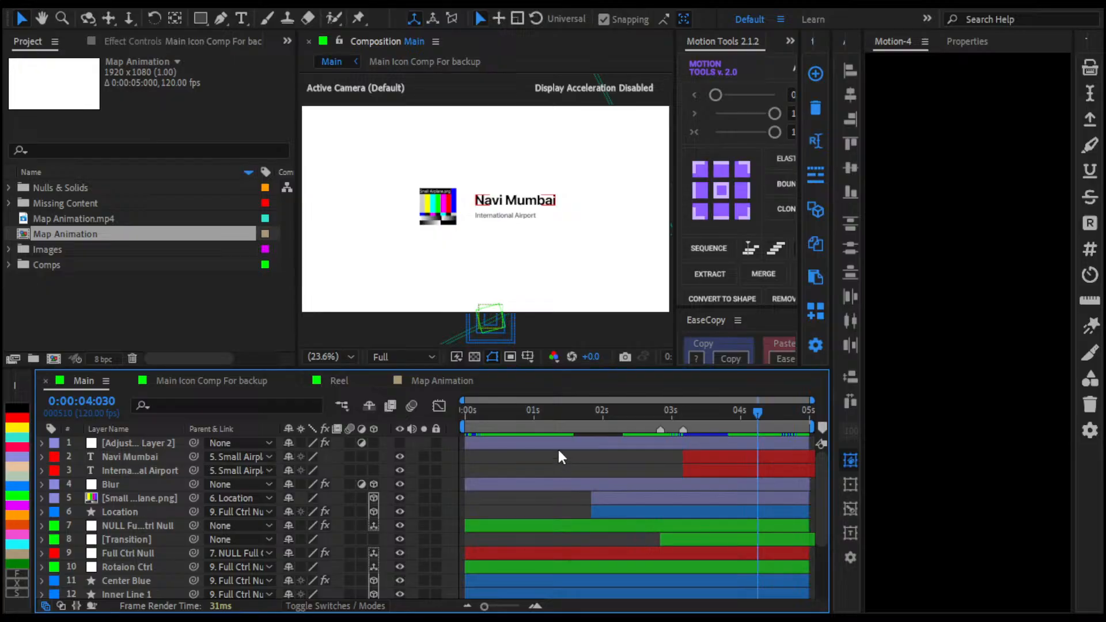
Step: Examine the airplane placeholder and title text between 0:00:03:048 and 0:00:03:086, and return the playhead to the start
{"action": "left_click", "coordinate": [600, 413]}
{"action": "left_click", "coordinate": [721, 413]}
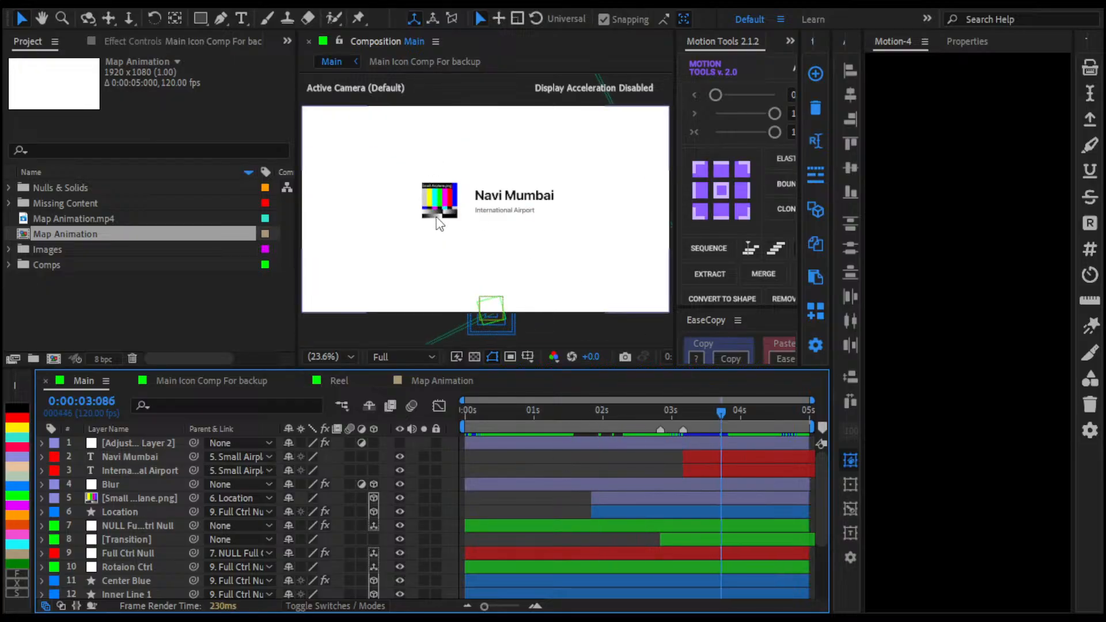
{"action": "scroll", "coordinate": [454, 188], "scroll_direction": "up", "scroll_amount": 3}
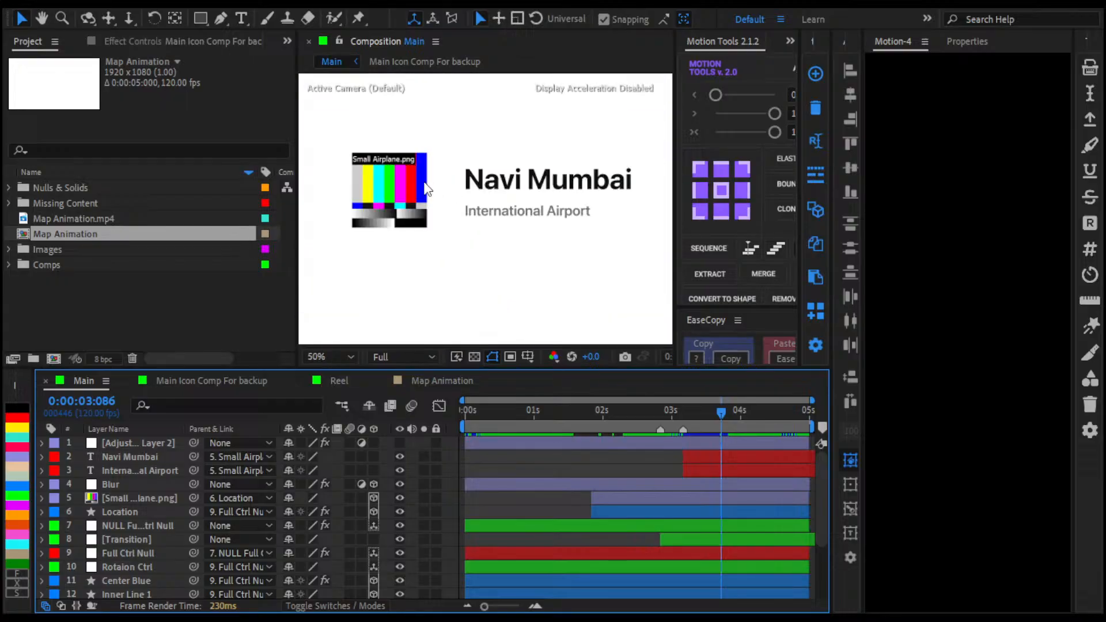
{"action": "key", "text": "shift+slash"}
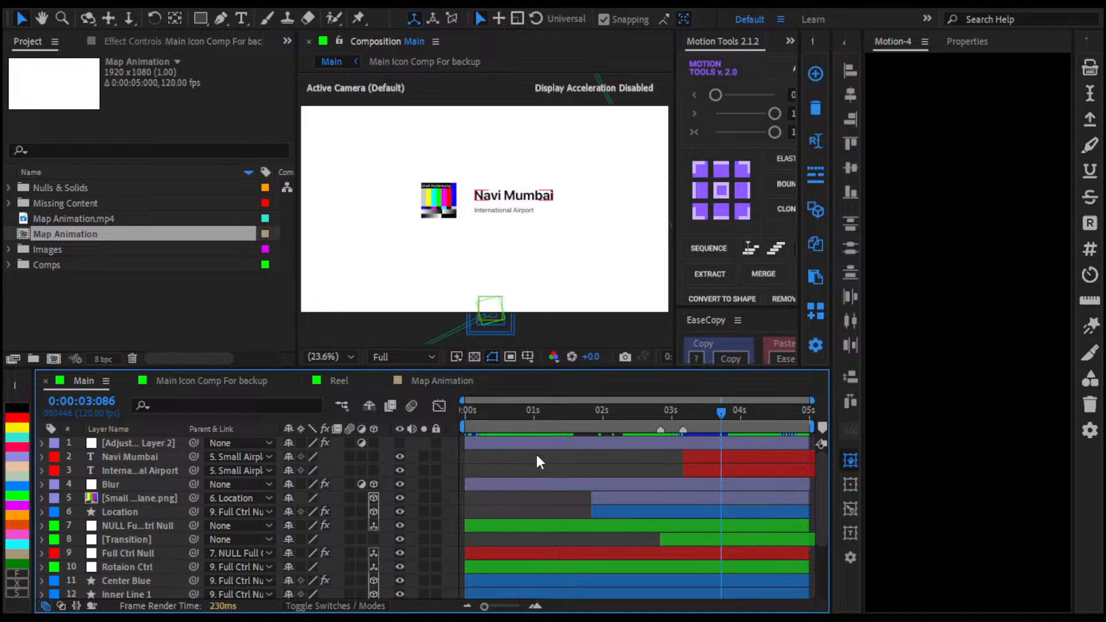
{"action": "left_click_drag", "start_coordinate": [686, 412], "coordinate": [699, 413]}
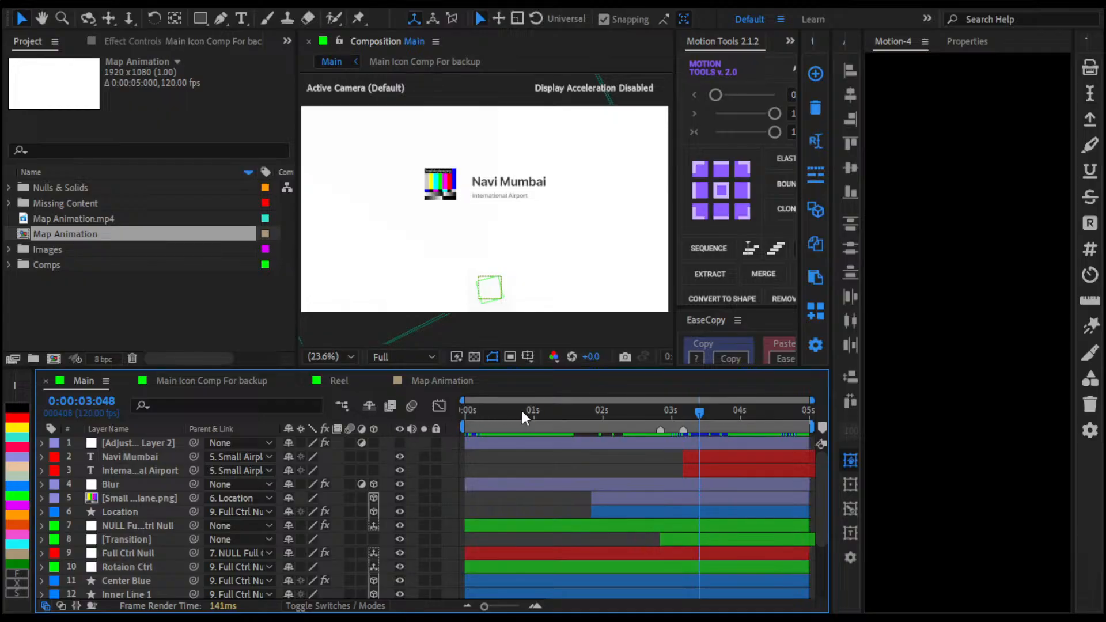
{"action": "left_click_drag", "start_coordinate": [521, 417], "coordinate": [411, 410]}
Step: Review all layers of the Main composition with their opacity and other keyframed properties revealed, and collapse them again
{"action": "key", "text": "grave"}
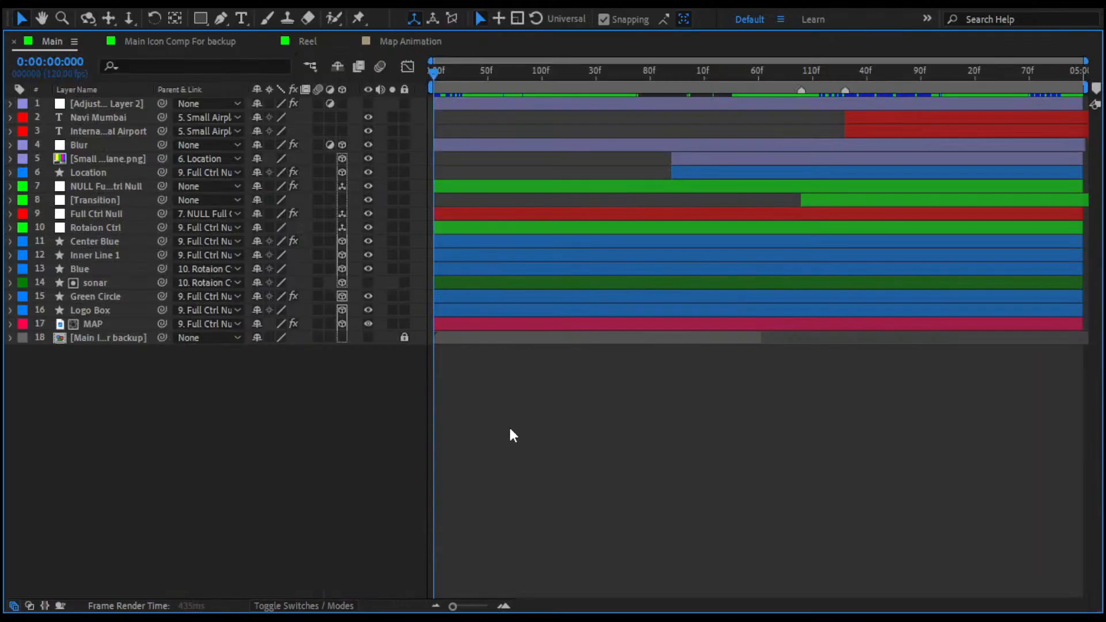
{"action": "key", "text": "grave"}
{"action": "scroll", "coordinate": [509, 425], "scroll_direction": "down", "scroll_amount": 3}
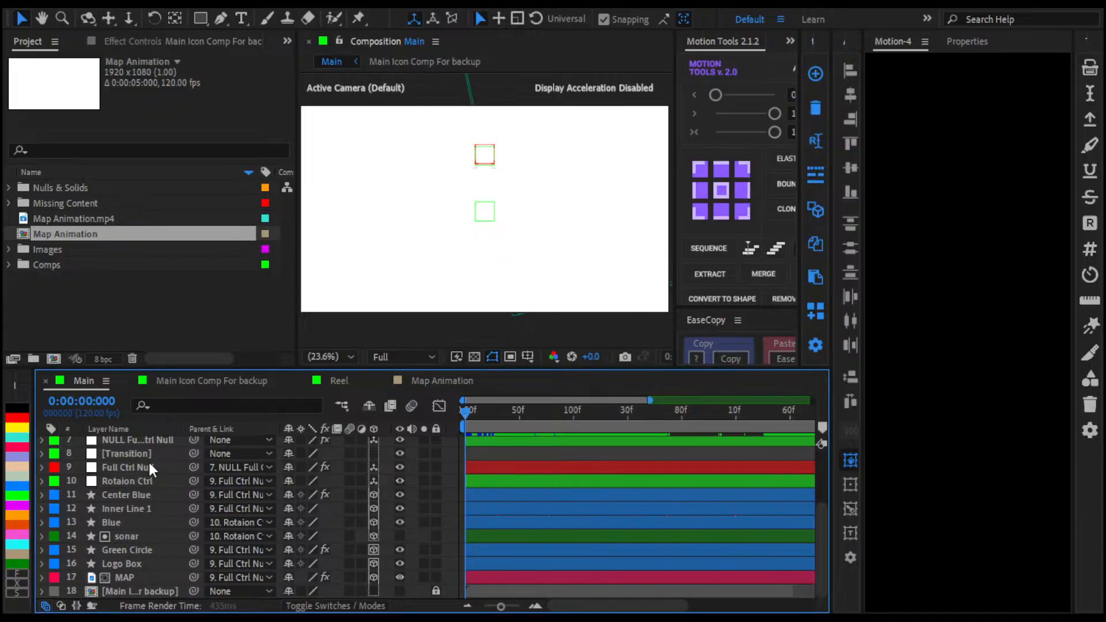
{"action": "key", "text": "t"}
{"action": "scroll", "coordinate": [203, 493], "scroll_direction": "down", "scroll_amount": 5}
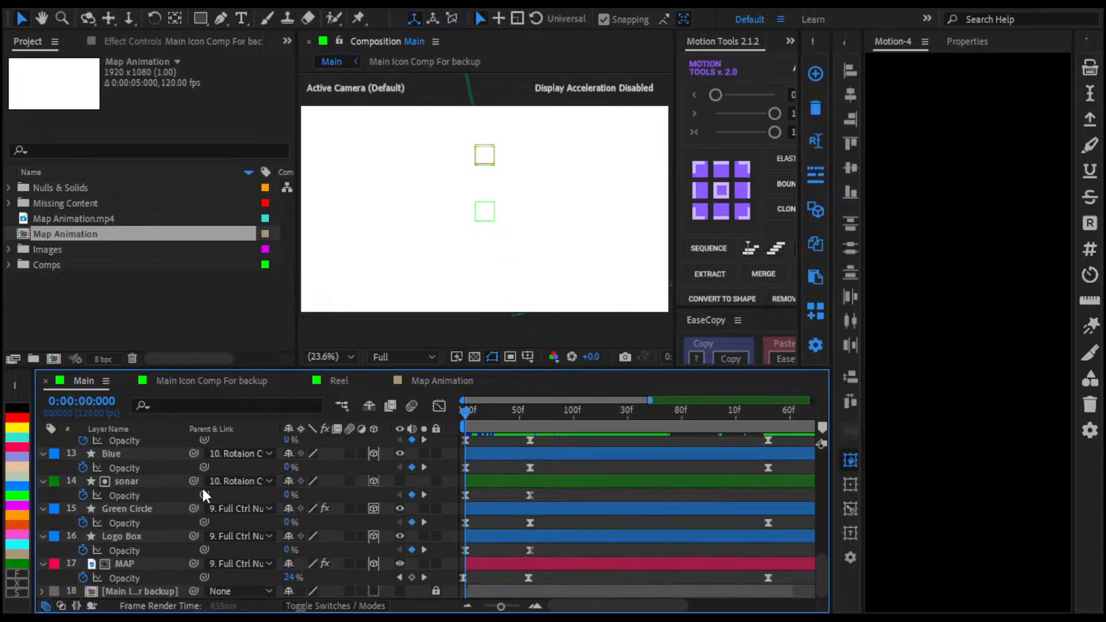
{"action": "key", "text": "u"}
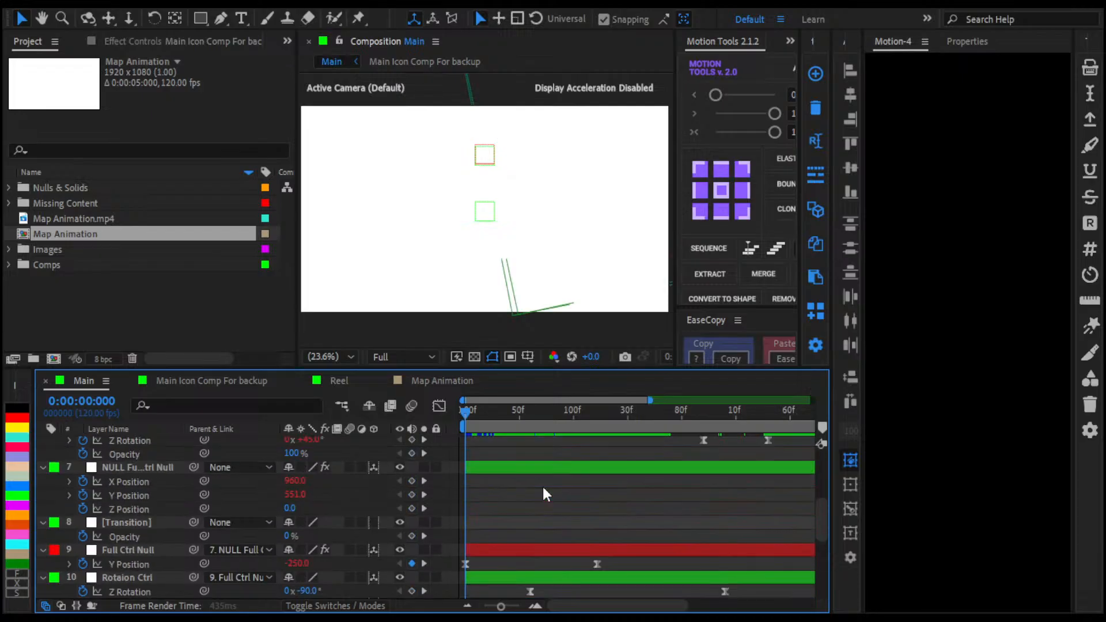
{"action": "key", "text": "u"}
Step: Move the playhead to 0:00:01:001 in the Main composition and turn on the transparency grid
{"action": "left_click_drag", "start_coordinate": [510, 426], "coordinate": [596, 438]}
{"action": "scroll", "coordinate": [539, 224], "scroll_direction": "up", "scroll_amount": 3}
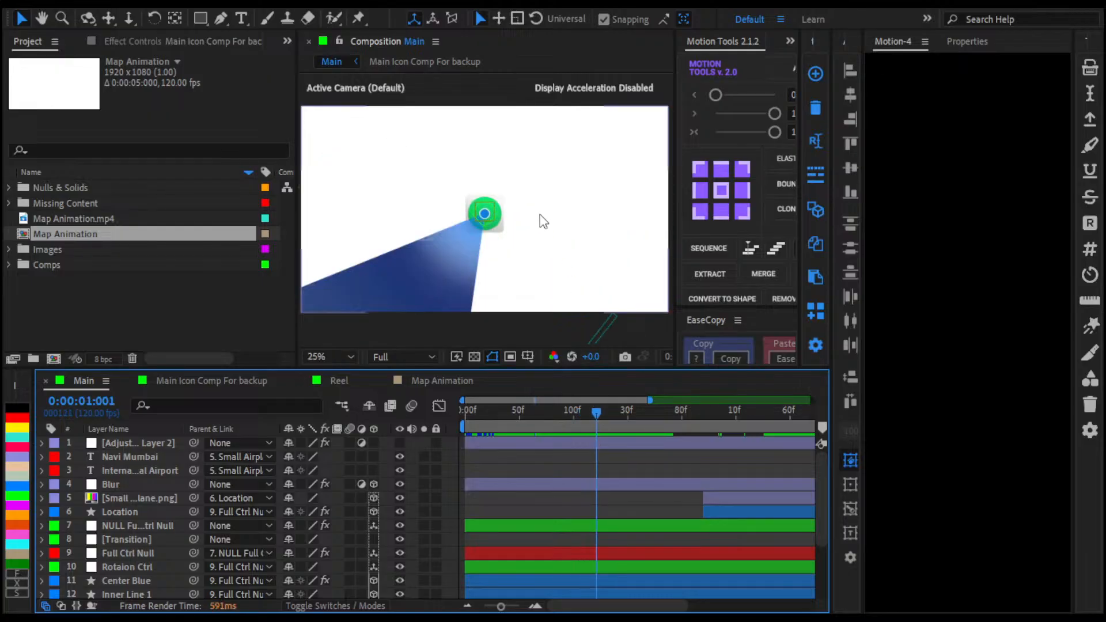
{"action": "left_click", "coordinate": [475, 357]}
{"action": "scroll", "coordinate": [531, 203], "scroll_direction": "down", "scroll_amount": 2}
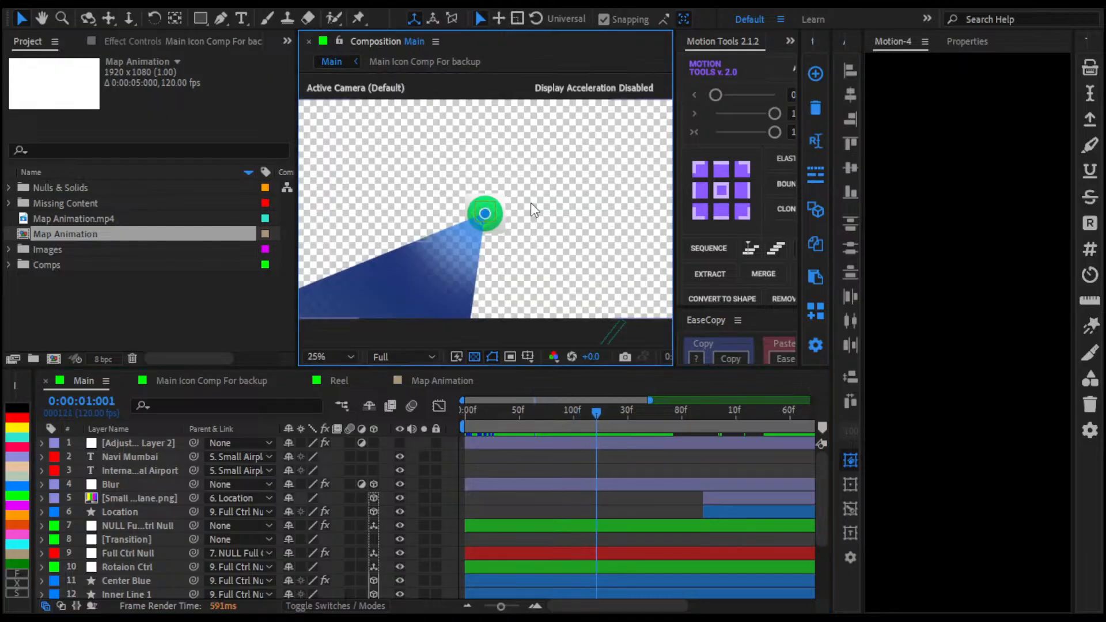
{"action": "scroll", "coordinate": [473, 518], "scroll_direction": "down", "scroll_amount": 3}
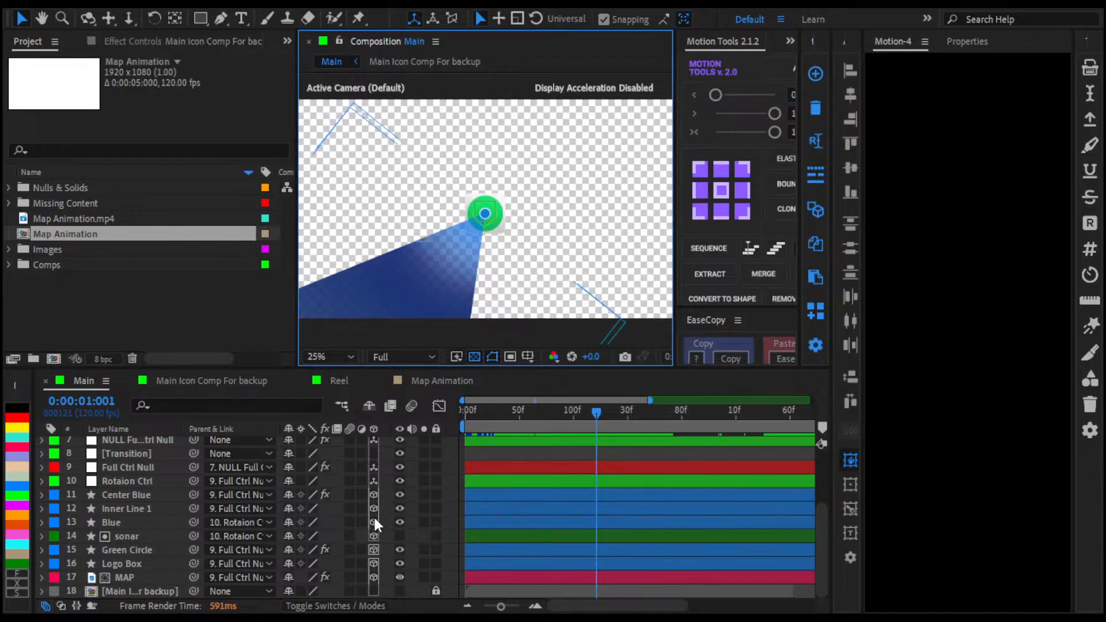
Step: Add a new black solid layer above all other layers in the Main composition
{"action": "key", "text": "ctrl+s"}
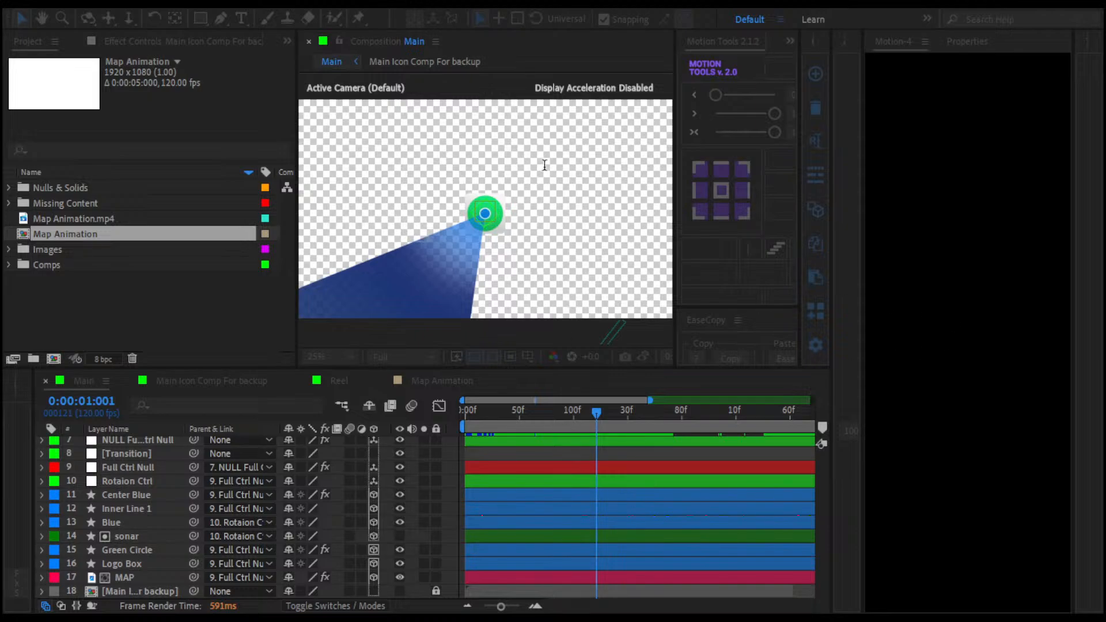
{"action": "key", "text": "Return"}
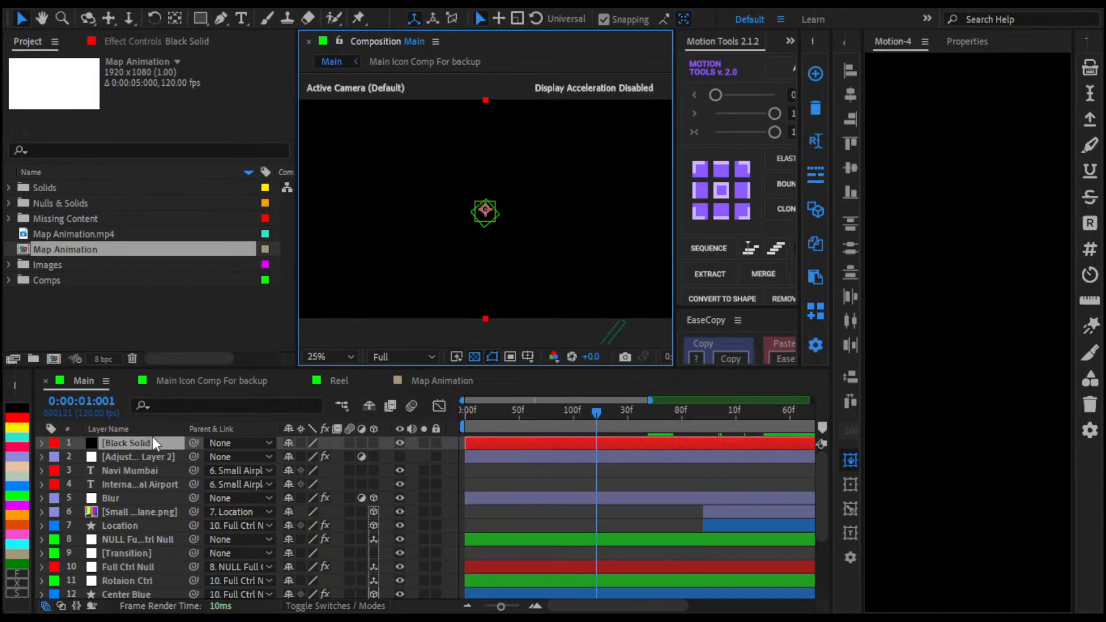
{"action": "left_click", "coordinate": [152, 437]}
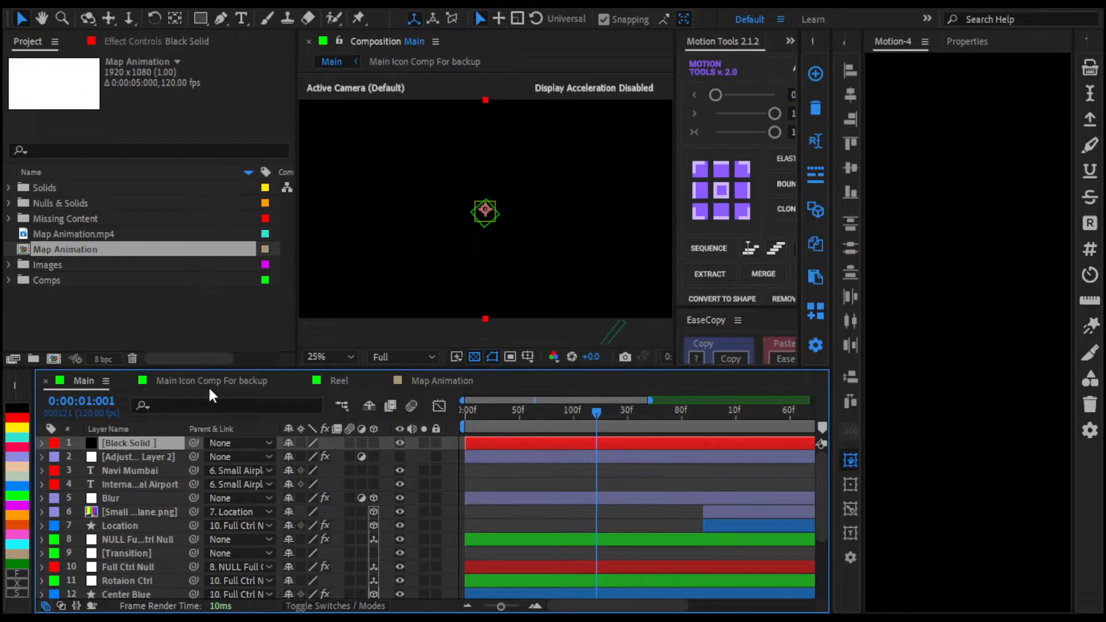
Step: Turn the black solid into a guide layer and send it beneath the other layers in the Main composition
{"action": "key", "text": "ctrl+shift+g"}
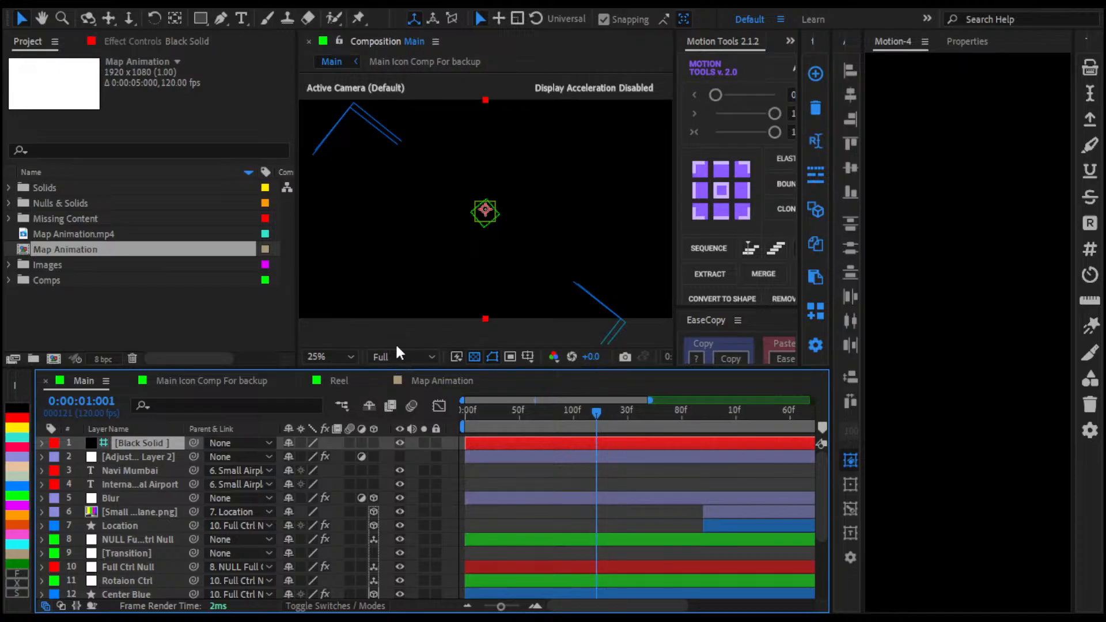
{"action": "key", "text": "ctrl+shift+bracketleft"}
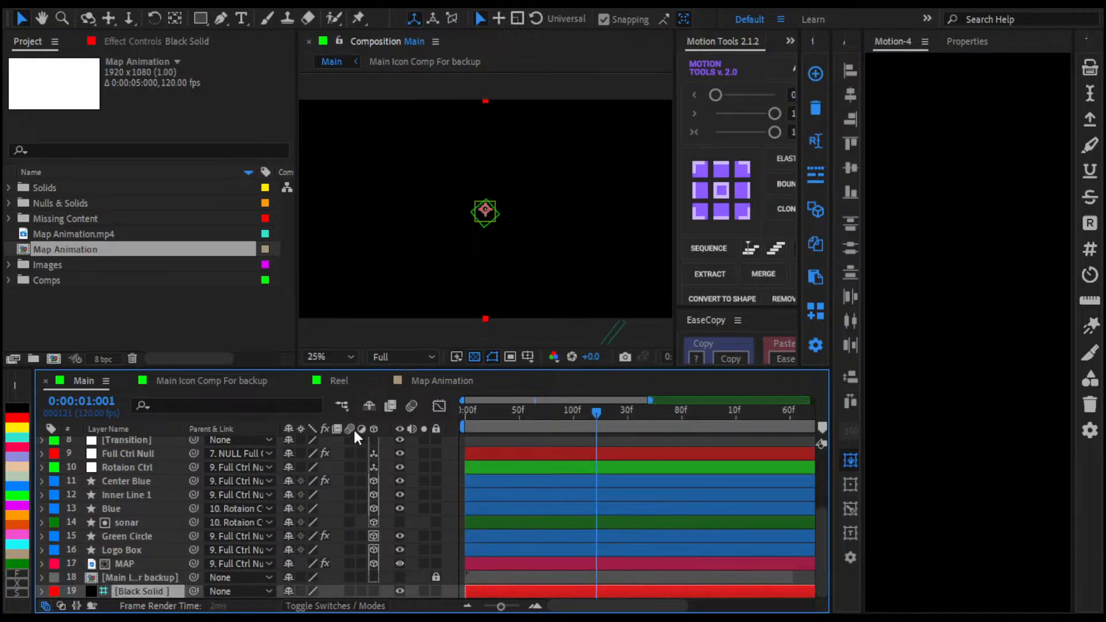
Step: Examine the rotating map reveal over the black background in the Main composition, finishing around frame 0:00:00:058
{"action": "left_click", "coordinate": [580, 439]}
{"action": "left_click_drag", "start_coordinate": [576, 410], "coordinate": [535, 430]}
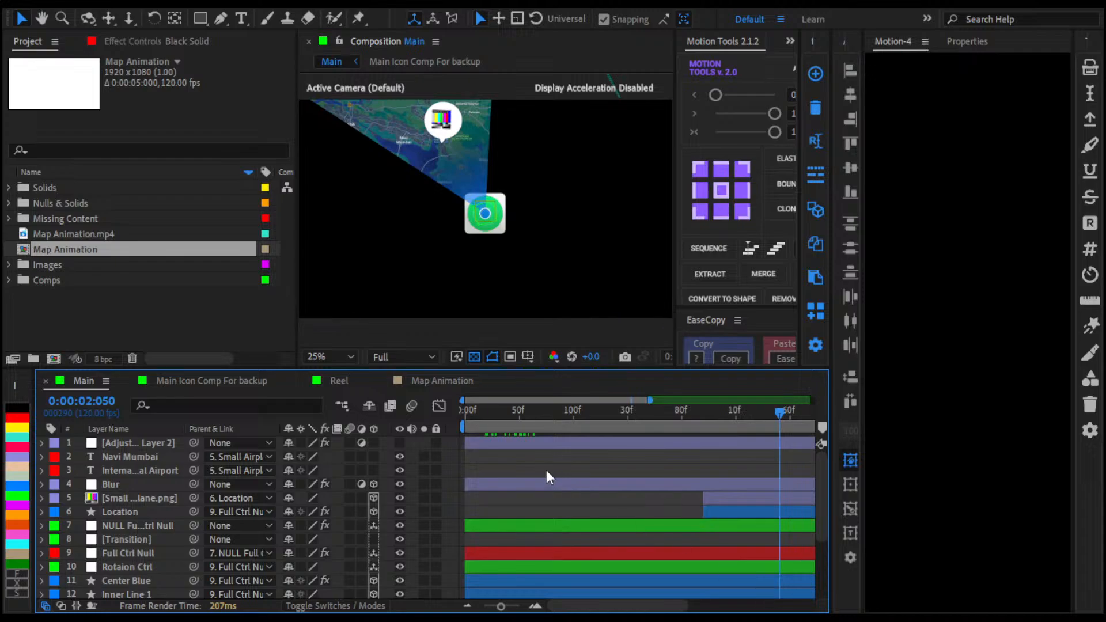
{"action": "scroll", "coordinate": [544, 468], "scroll_direction": "down", "scroll_amount": 5}
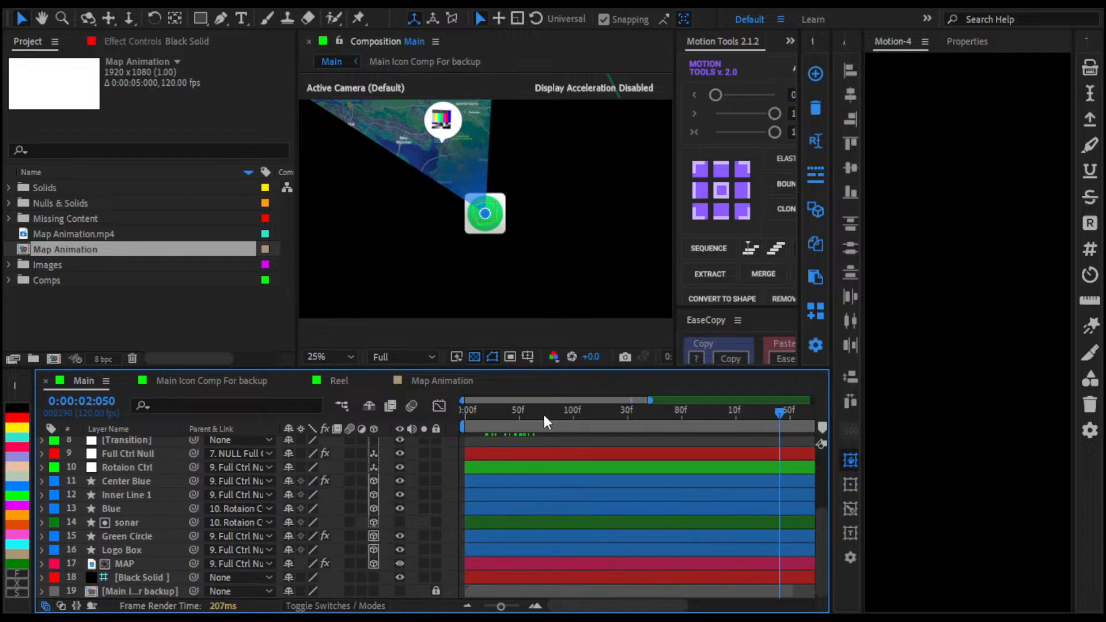
{"action": "left_click", "coordinate": [544, 412]}
{"action": "left_click_drag", "start_coordinate": [544, 414], "coordinate": [533, 414]}
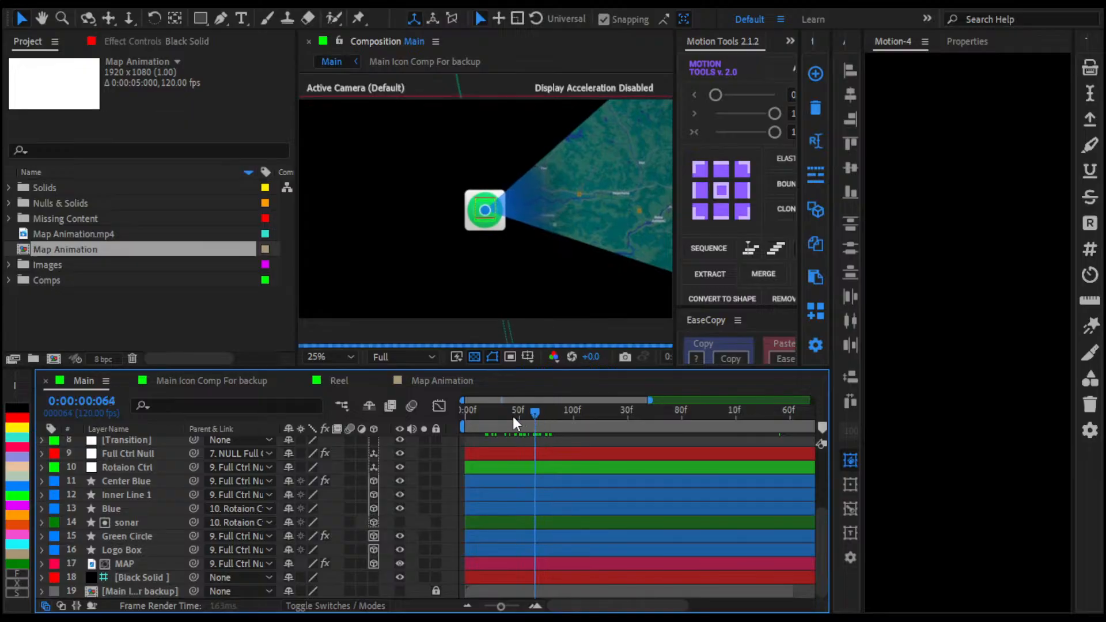
{"action": "key", "text": "Page_Up"}
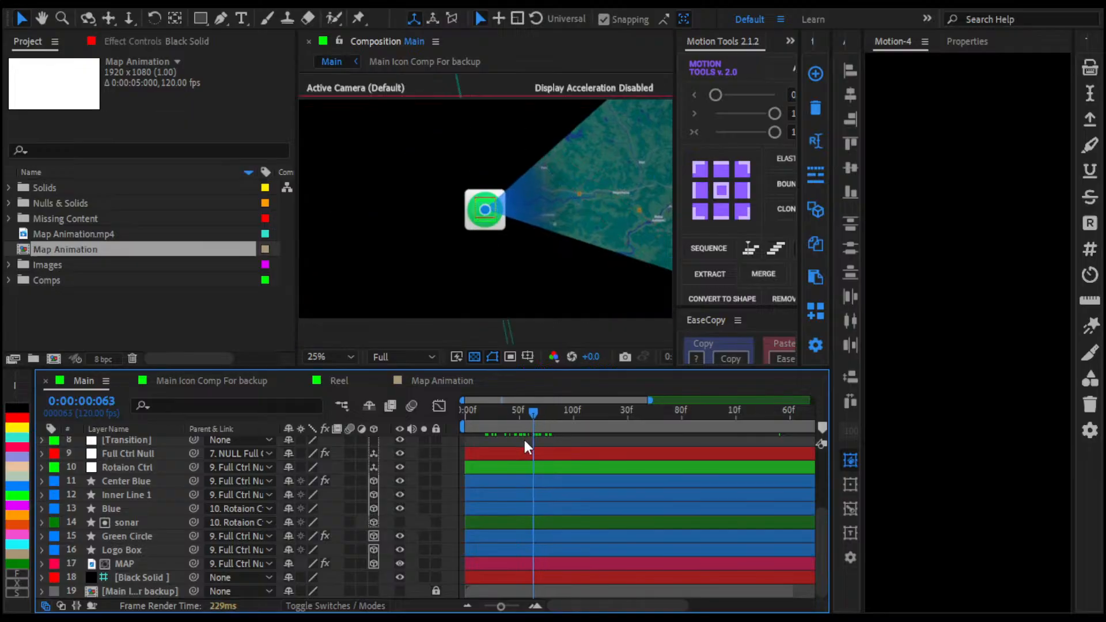
{"action": "left_click_drag", "start_coordinate": [531, 413], "coordinate": [529, 420]}
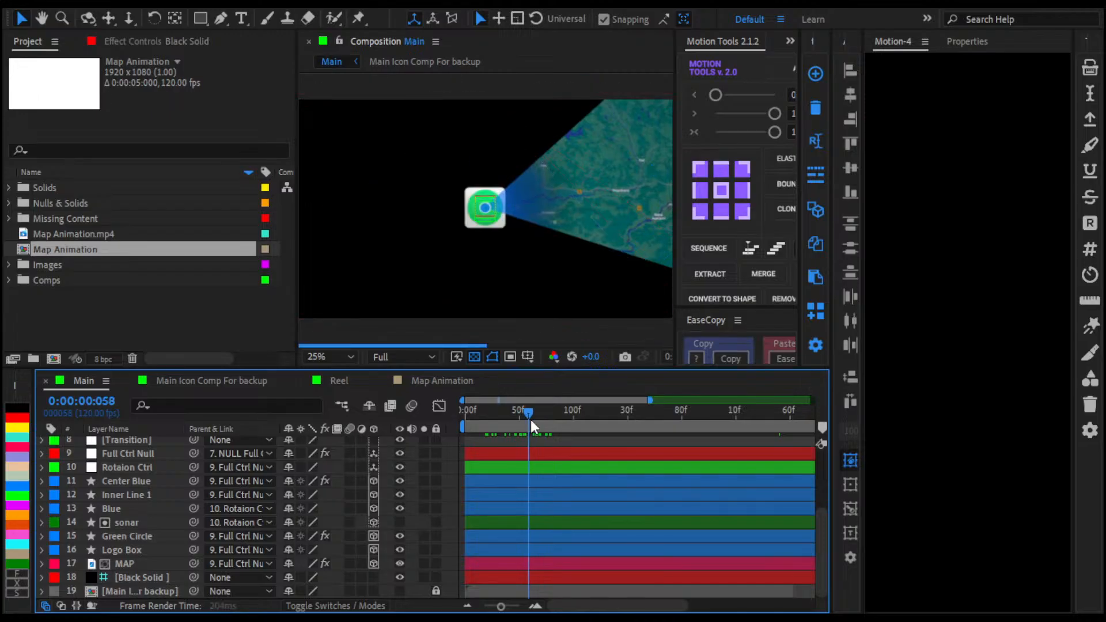
{"action": "key", "text": "Page_Down"}
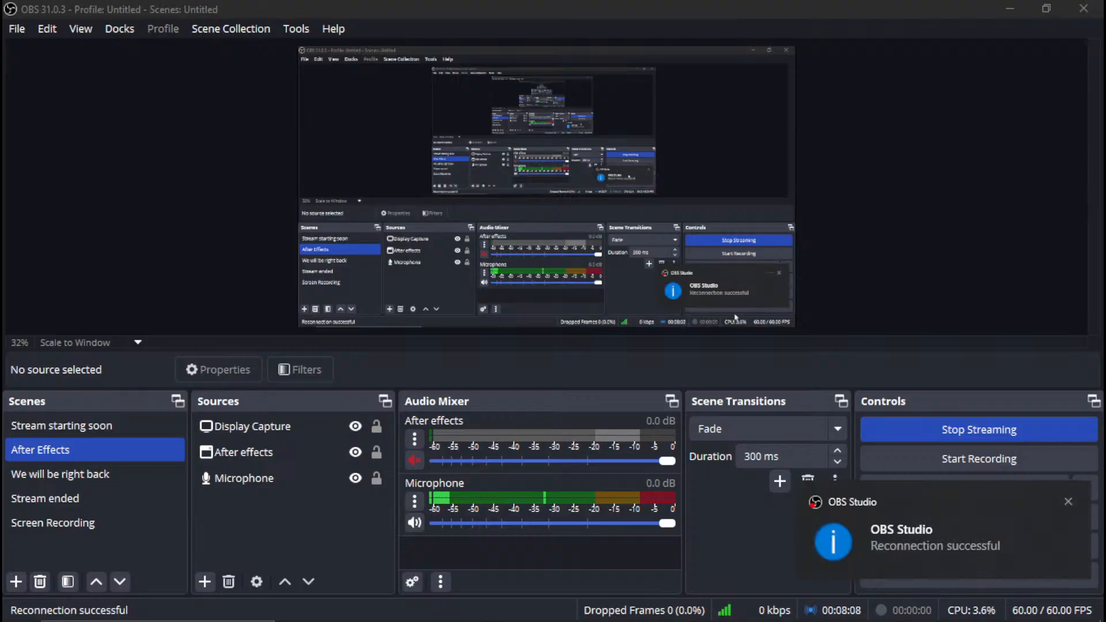
Step: Check the Microphone and Display Capture sources of the After Effects scene in OBS Studio, and minimize OBS
{"action": "left_click", "coordinate": [711, 511]}
{"action": "left_click", "coordinate": [338, 478]}
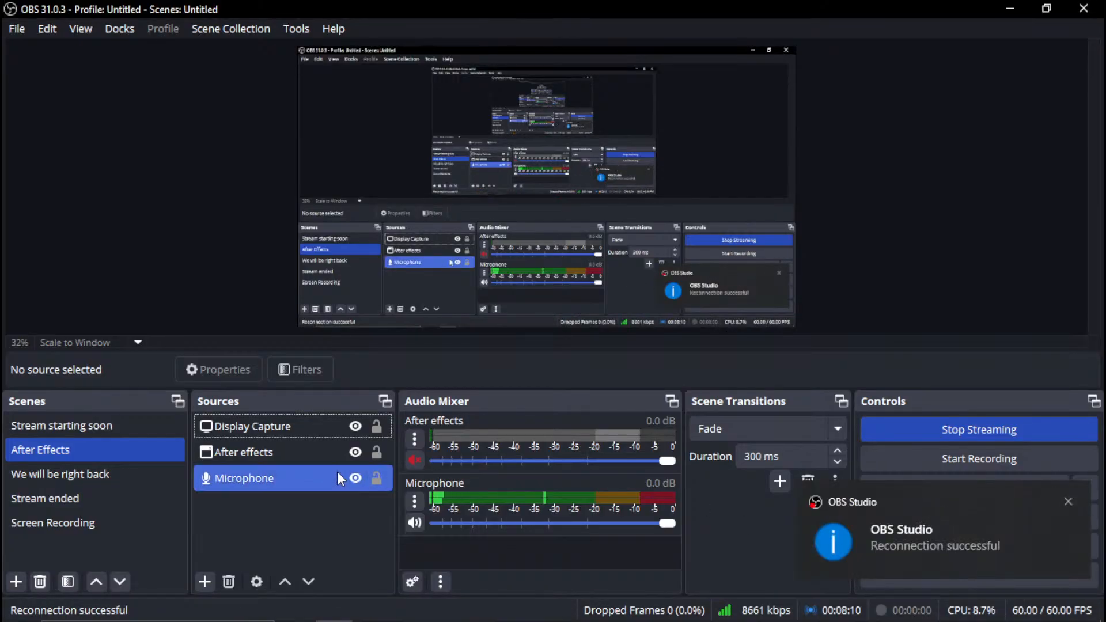
{"action": "left_click", "coordinate": [302, 530]}
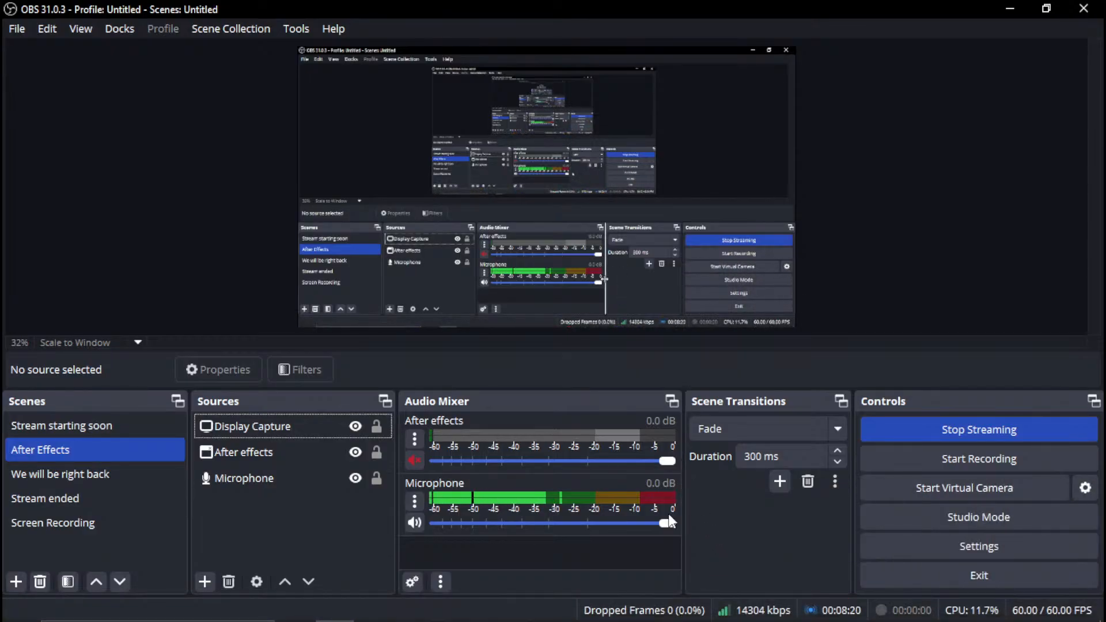
{"action": "left_click", "coordinate": [341, 436]}
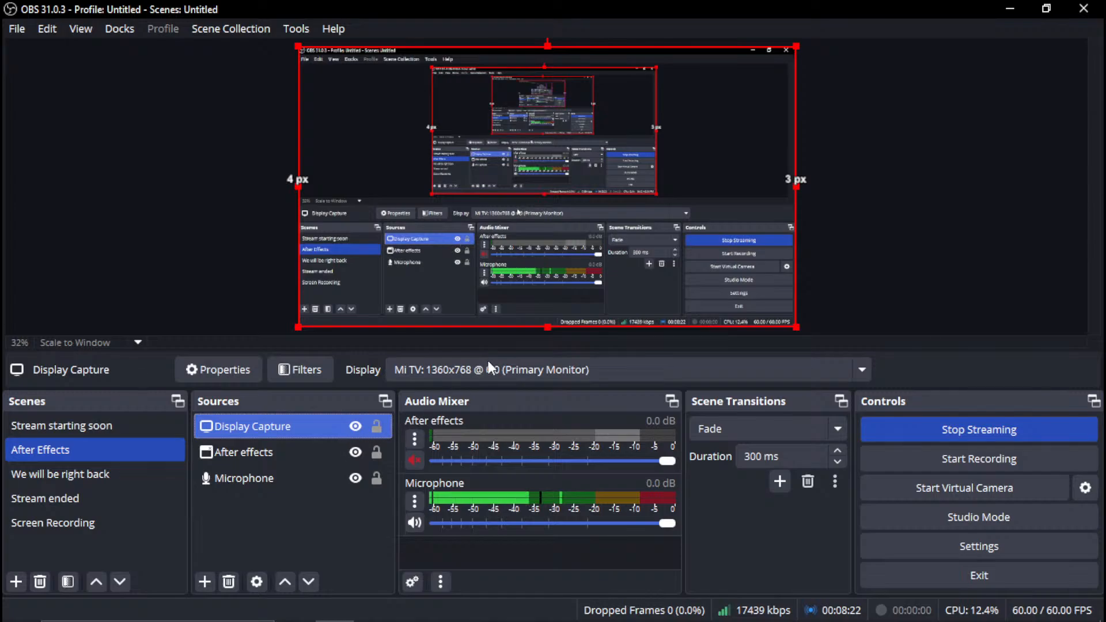
{"action": "right_click", "coordinate": [341, 428]}
{"action": "left_click", "coordinate": [226, 530]}
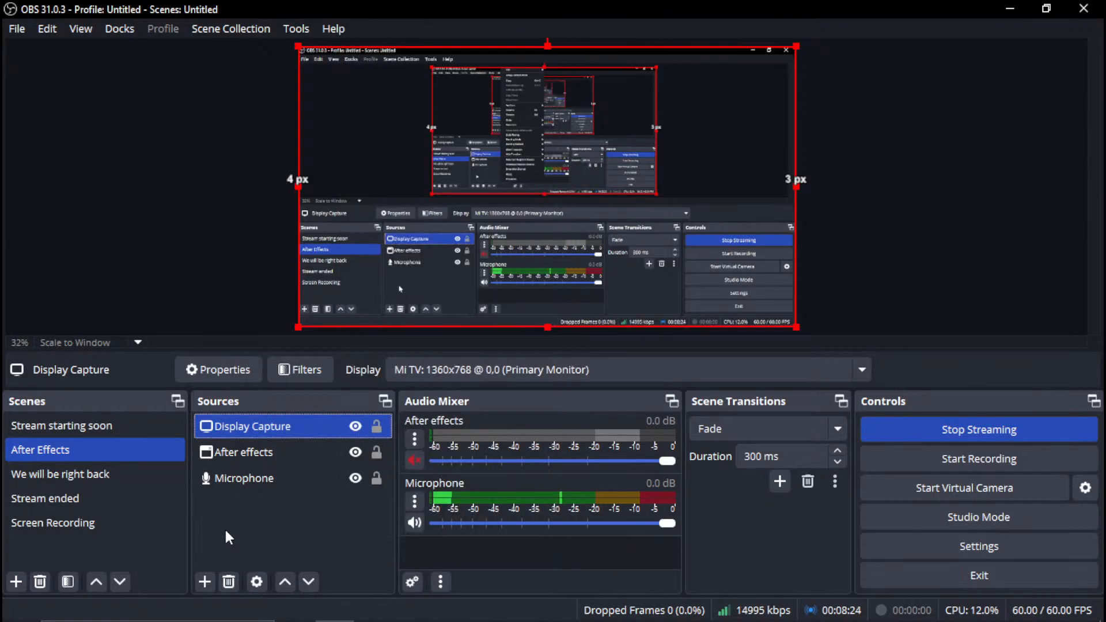
{"action": "left_click", "coordinate": [228, 528]}
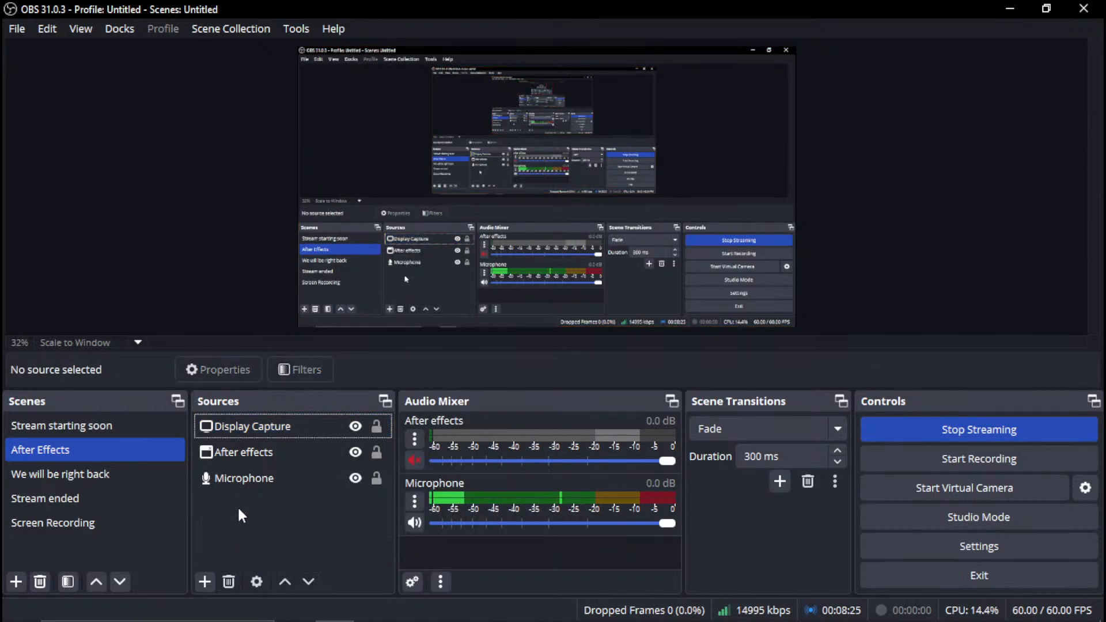
{"action": "left_click", "coordinate": [1008, 8]}
Step: Open the Apple iOS Logos (Community) file from the recent files in Figma
{"action": "scroll", "coordinate": [496, 345], "scroll_direction": "down", "scroll_amount": 10}
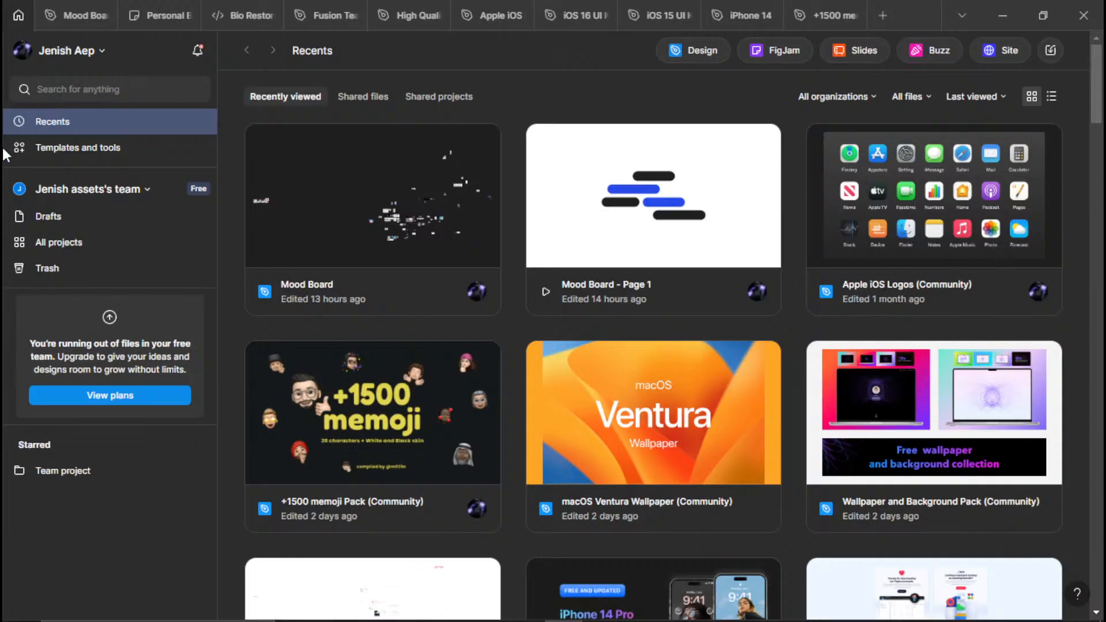
{"action": "left_click", "coordinate": [946, 228]}
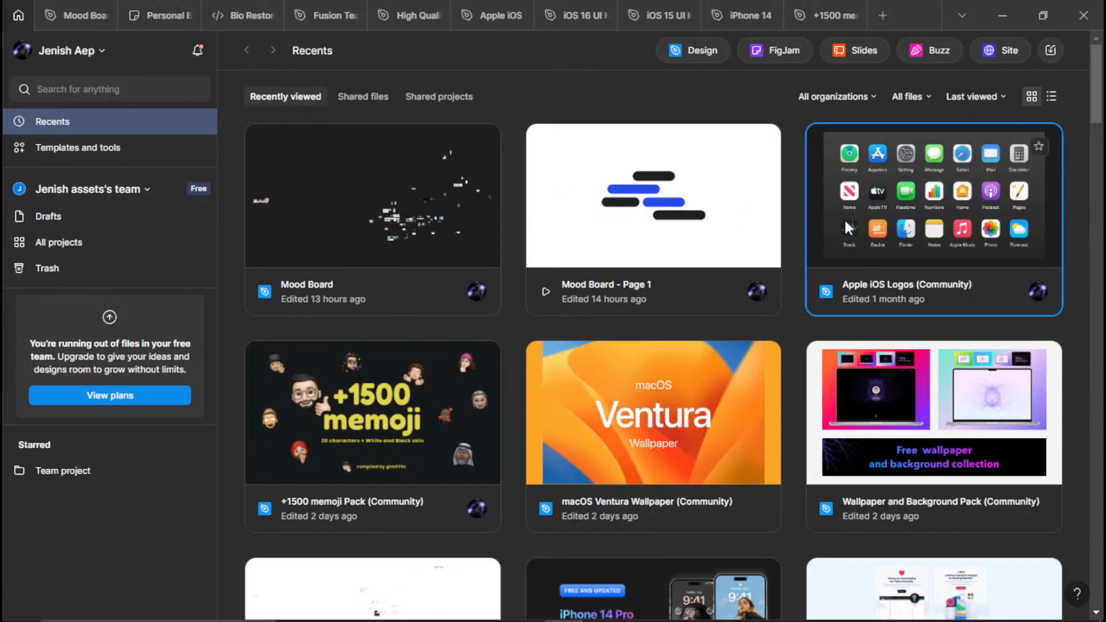
{"action": "double_click", "coordinate": [893, 209]}
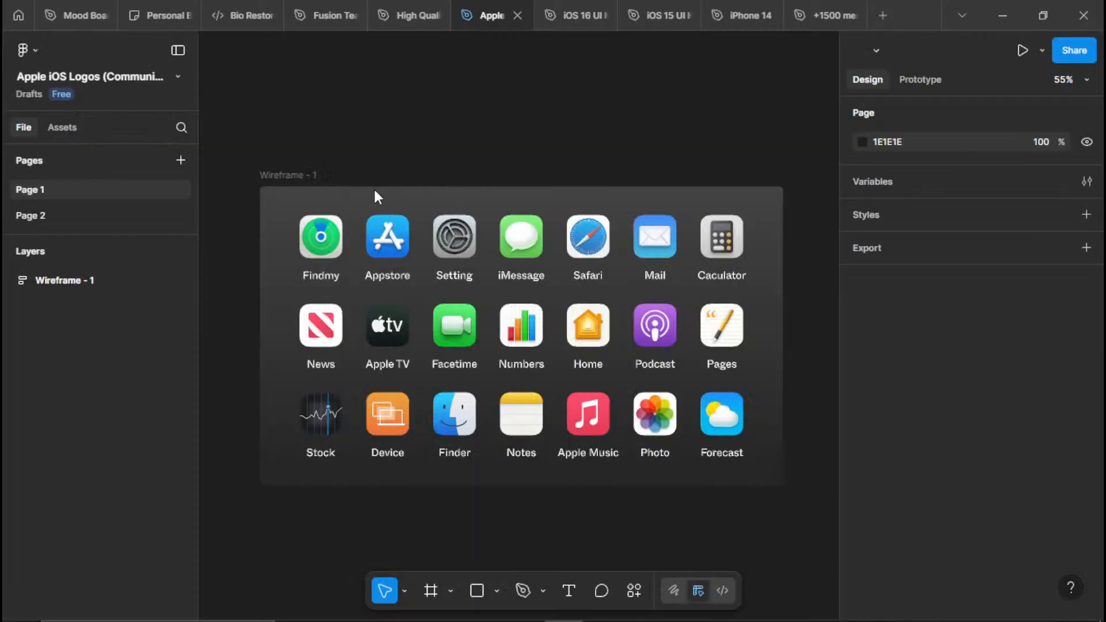
Step: Select the background rectangle nested inside the Findmy icon component on the Wireframe - 1 frame
{"action": "scroll", "coordinate": [295, 223], "scroll_direction": "up", "scroll_amount": 5}
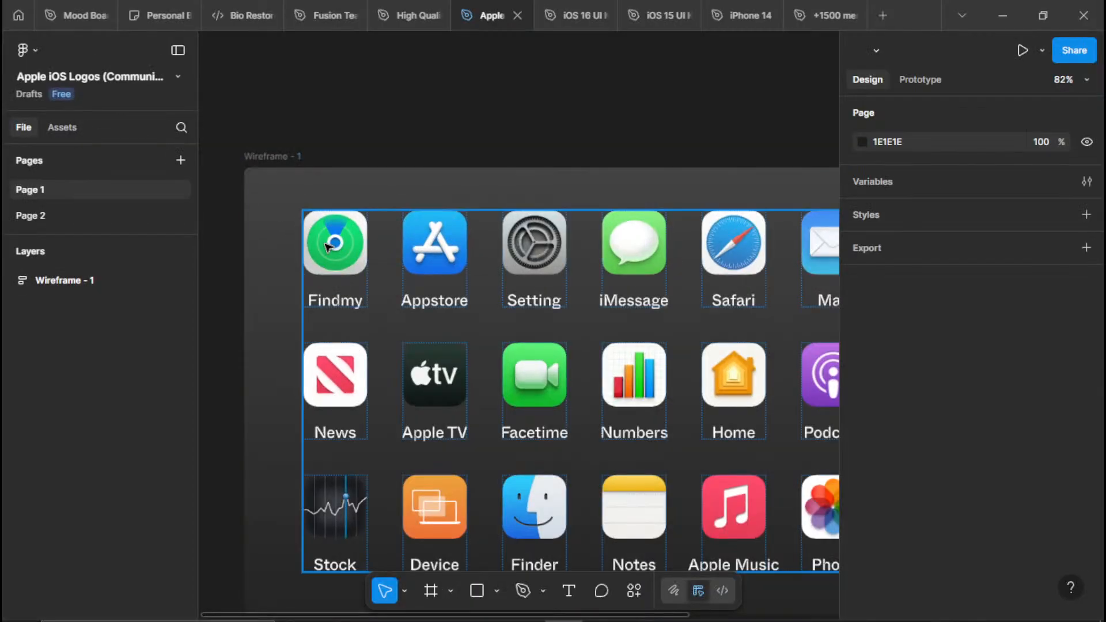
{"action": "scroll", "coordinate": [315, 212], "scroll_direction": "up", "scroll_amount": 6}
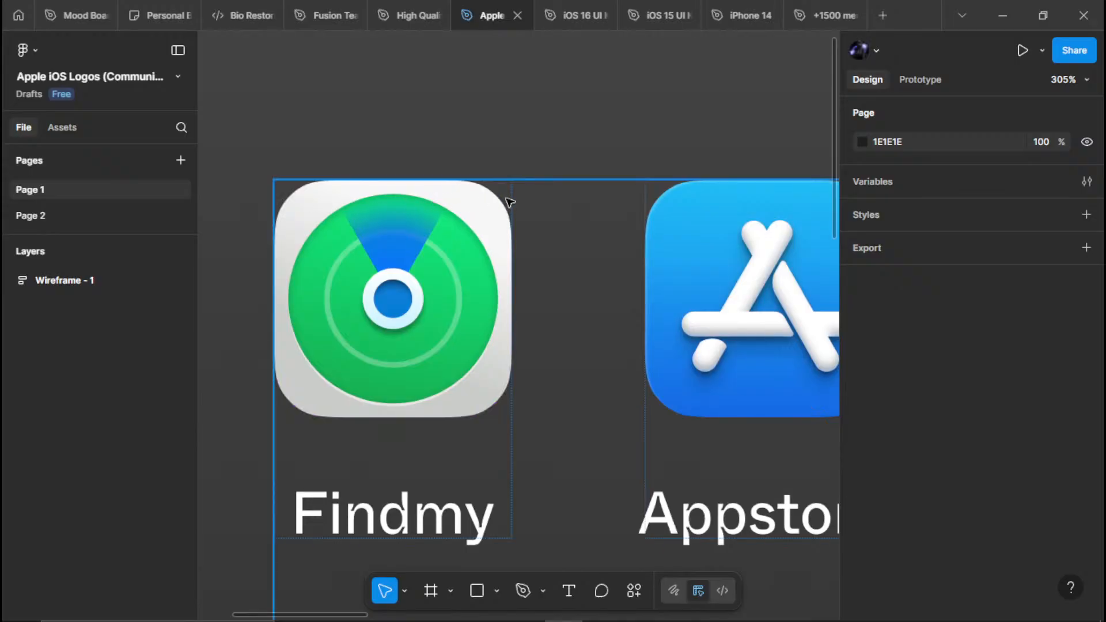
{"action": "left_click", "coordinate": [473, 214]}
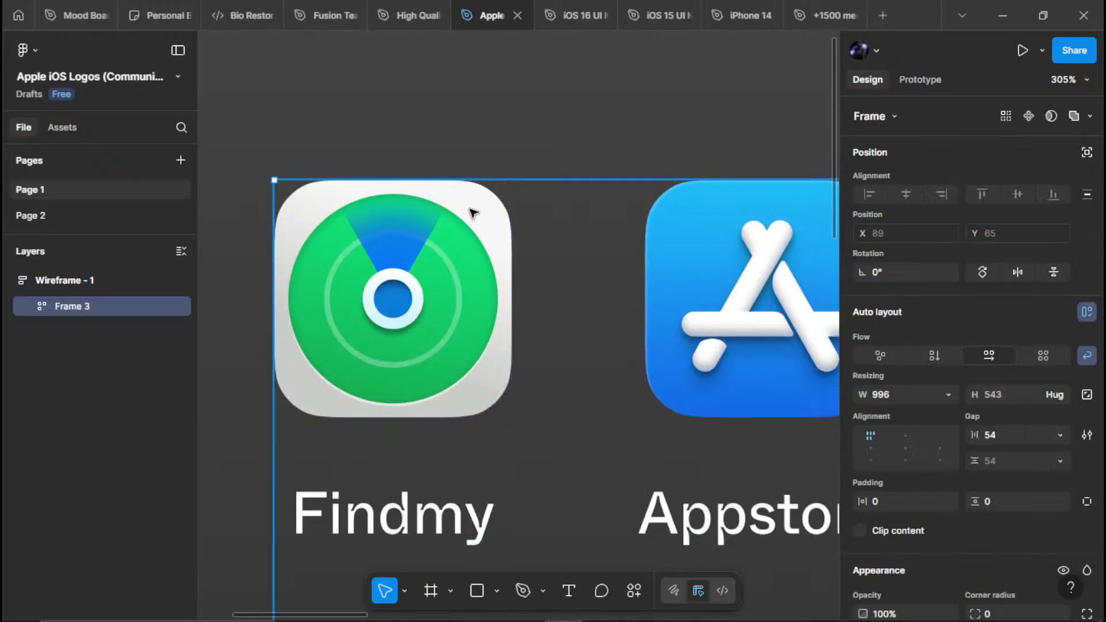
{"action": "double_click", "coordinate": [472, 213]}
{"action": "double_click", "coordinate": [472, 213]}
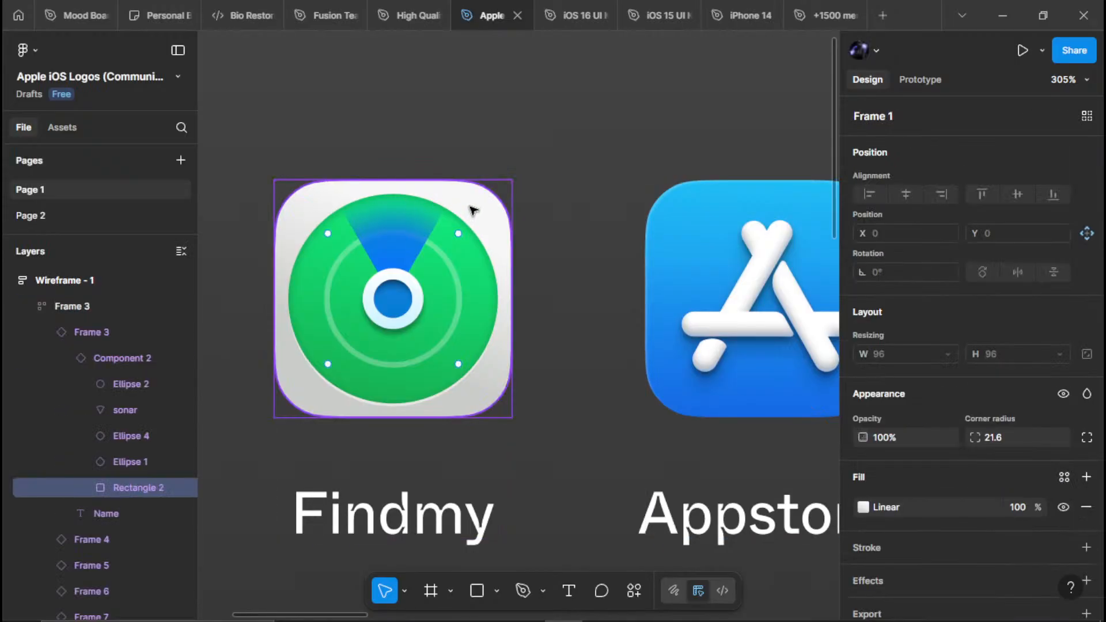
Step: Switch to the Mood Board file, locate the map in Frame 1672 near the Findmy icon parts, and minimize the interface
{"action": "mouse_move", "coordinate": [66, 16]}
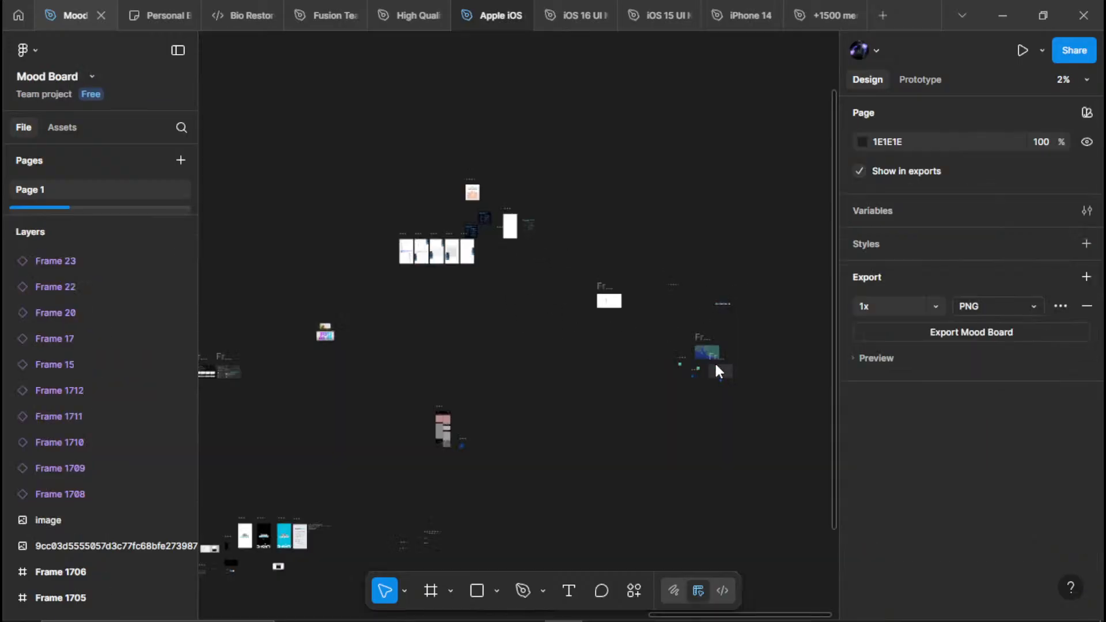
{"action": "scroll", "coordinate": [720, 348], "scroll_direction": "up", "scroll_amount": 6}
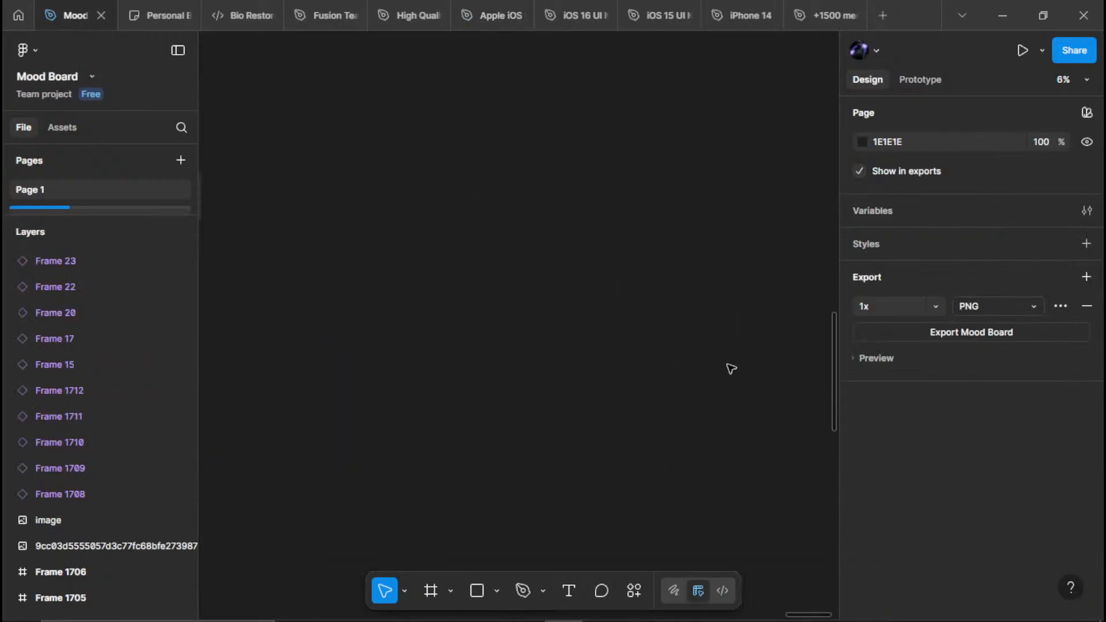
{"action": "left_click_drag", "start_coordinate": [453, 283], "coordinate": [888, 454]}
{"action": "scroll", "coordinate": [627, 306], "scroll_direction": "up", "scroll_amount": 3}
{"action": "left_click_drag", "start_coordinate": [623, 306], "coordinate": [224, 247]}
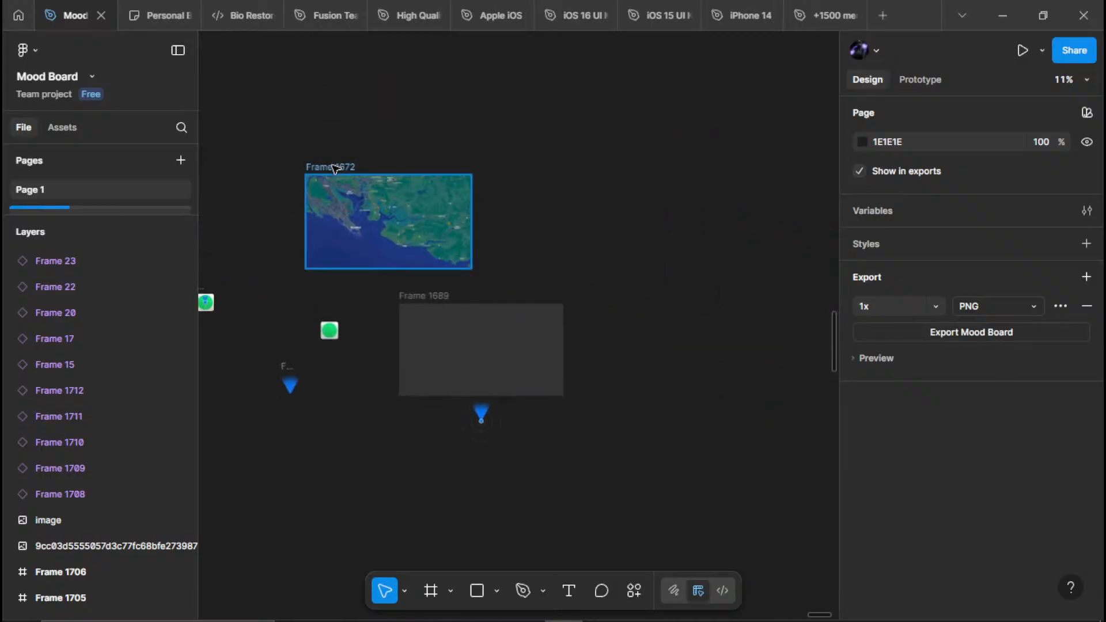
{"action": "left_click", "coordinate": [340, 163]}
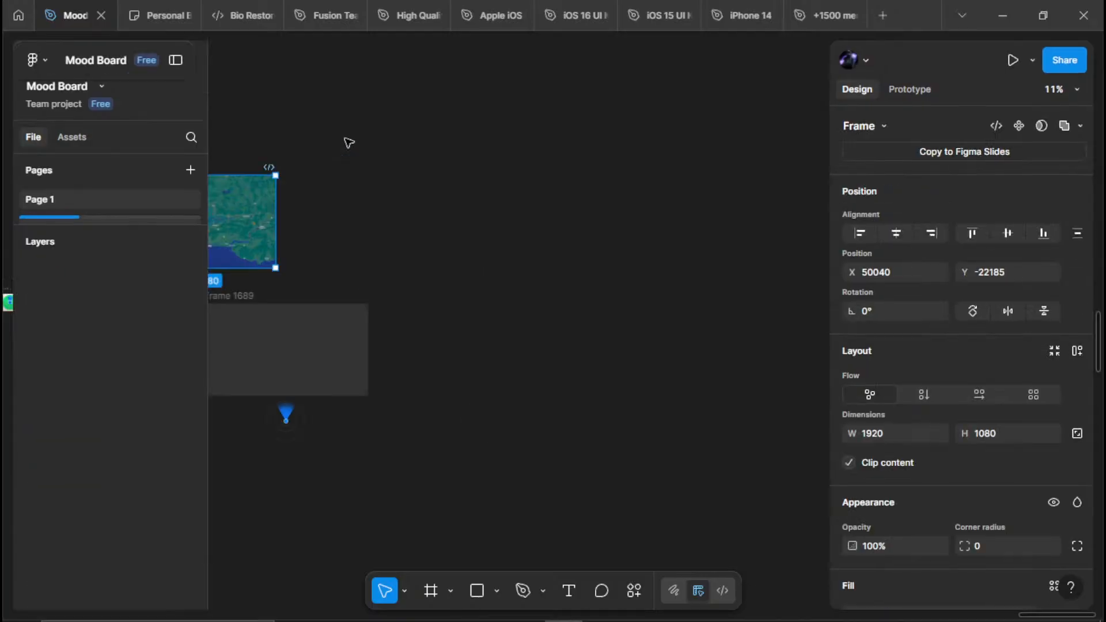
{"action": "left_click", "coordinate": [481, 165]}
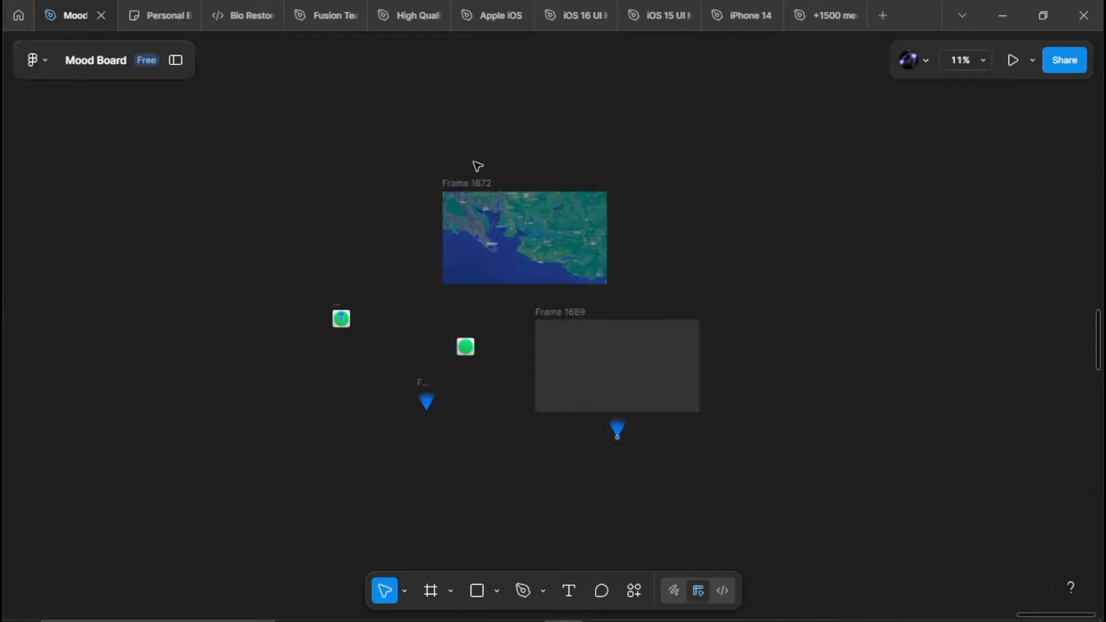
Step: Move the map frame, Frame 1672, slightly upward to about X 50064, Y -22414 on the Mood Board canvas
{"action": "scroll", "coordinate": [491, 236], "scroll_direction": "up", "scroll_amount": 3}
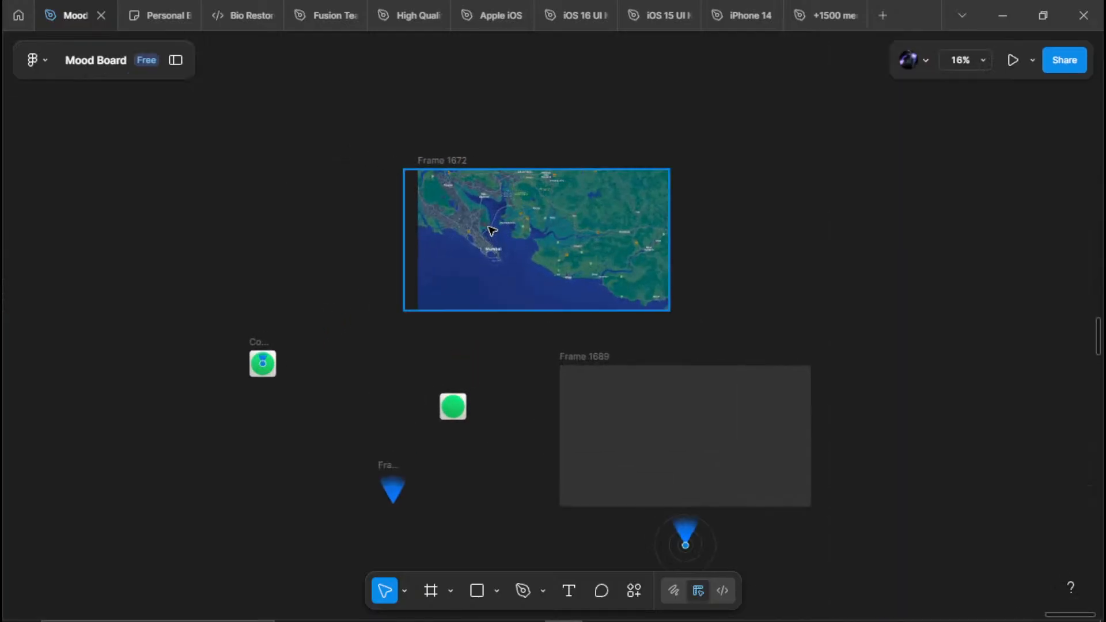
{"action": "scroll", "coordinate": [491, 230], "scroll_direction": "down", "scroll_amount": 3}
{"action": "scroll", "coordinate": [488, 227], "scroll_direction": "up", "scroll_amount": 4}
{"action": "scroll", "coordinate": [488, 227], "scroll_direction": "down", "scroll_amount": 4}
{"action": "scroll", "coordinate": [417, 200], "scroll_direction": "up", "scroll_amount": 5}
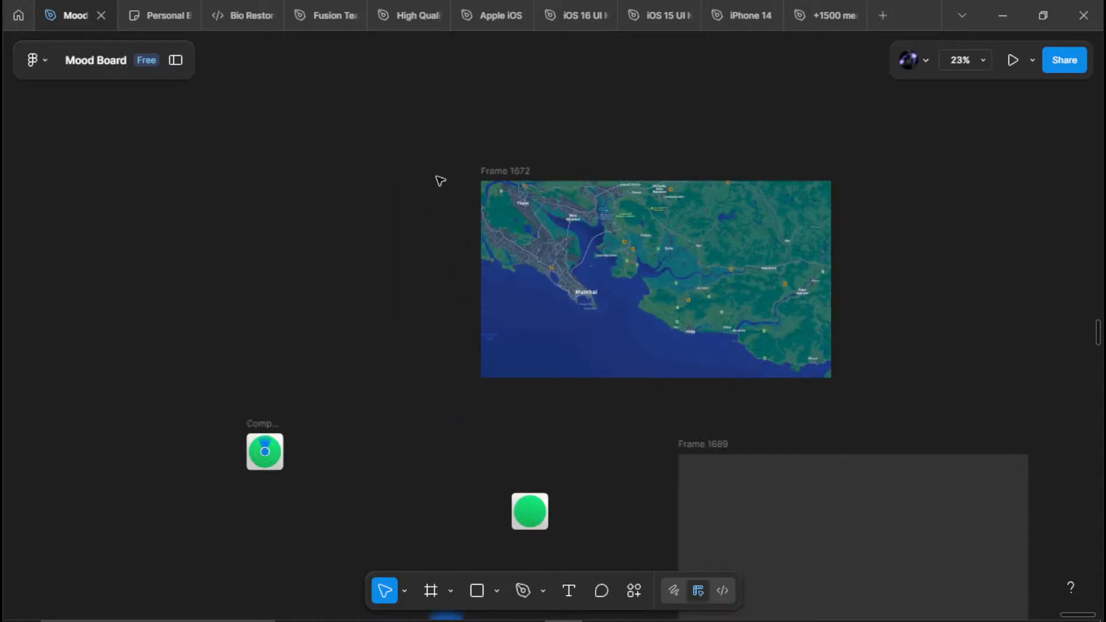
{"action": "left_click_drag", "start_coordinate": [440, 181], "coordinate": [231, 108]}
{"action": "scroll", "coordinate": [343, 173], "scroll_direction": "up", "scroll_amount": 2}
{"action": "scroll", "coordinate": [344, 220], "scroll_direction": "down", "scroll_amount": 1}
{"action": "left_click_drag", "start_coordinate": [343, 220], "coordinate": [476, 270]}
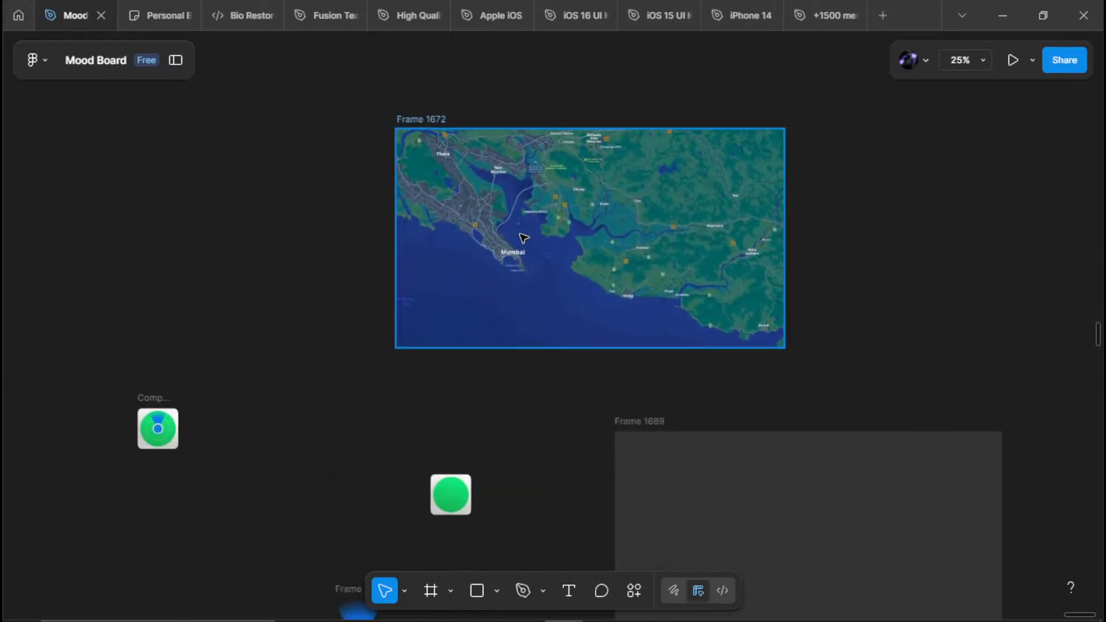
{"action": "left_click_drag", "start_coordinate": [523, 237], "coordinate": [530, 193]}
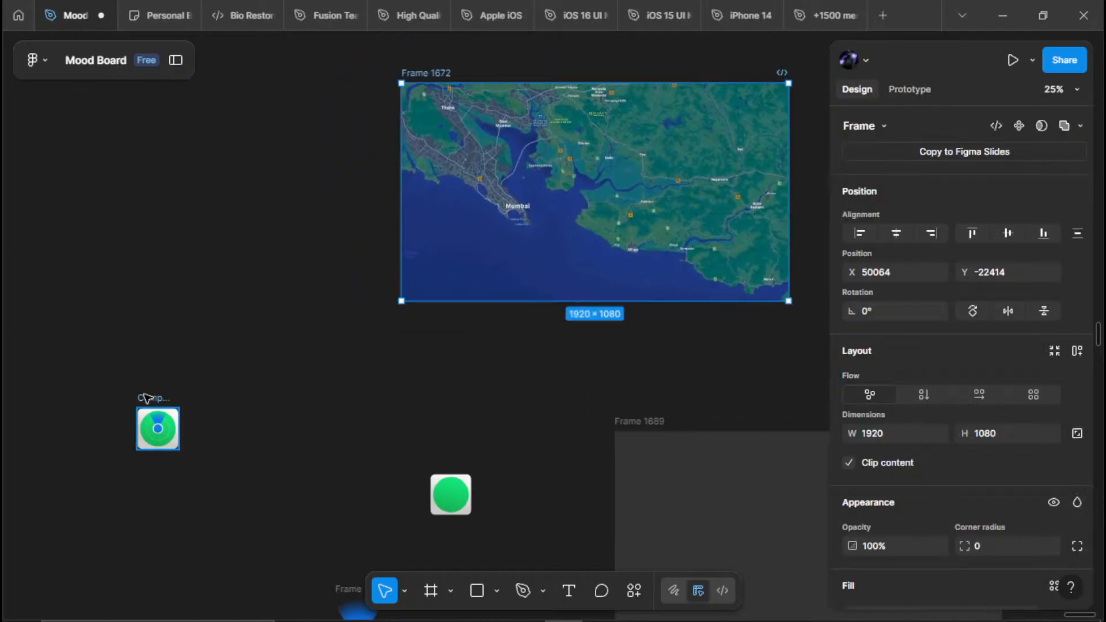
Step: Move the Findmy icon, Component 2, closer to the map frame at about X 49316, Y -21187
{"action": "scroll", "coordinate": [145, 397], "scroll_direction": "up", "scroll_amount": 4}
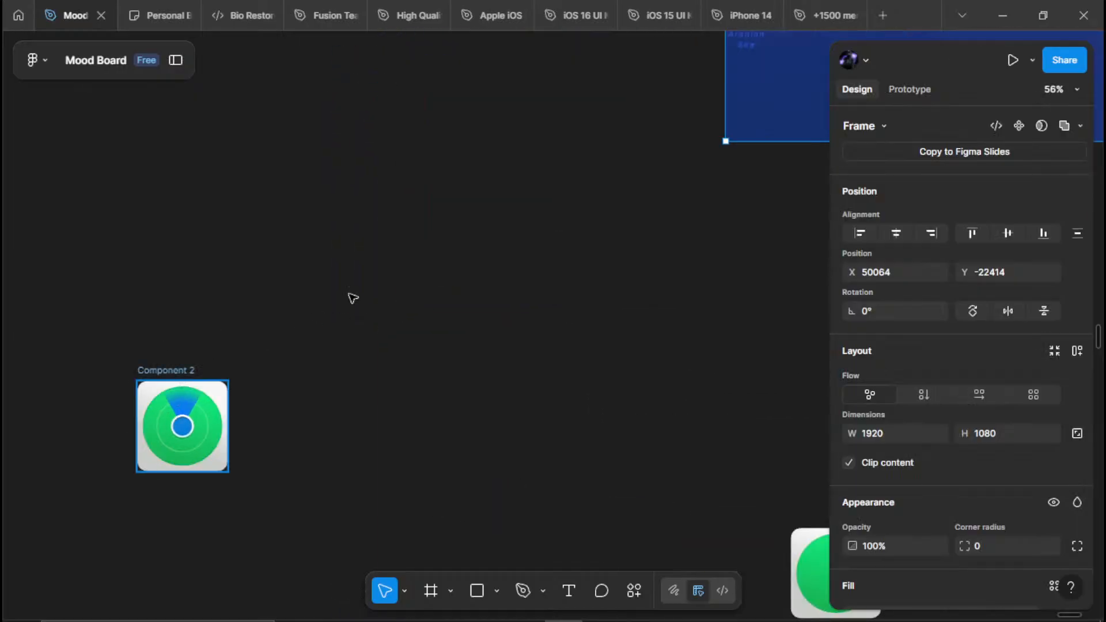
{"action": "left_click_drag", "start_coordinate": [180, 371], "coordinate": [347, 331]}
{"action": "scroll", "coordinate": [434, 199], "scroll_direction": "down", "scroll_amount": 3}
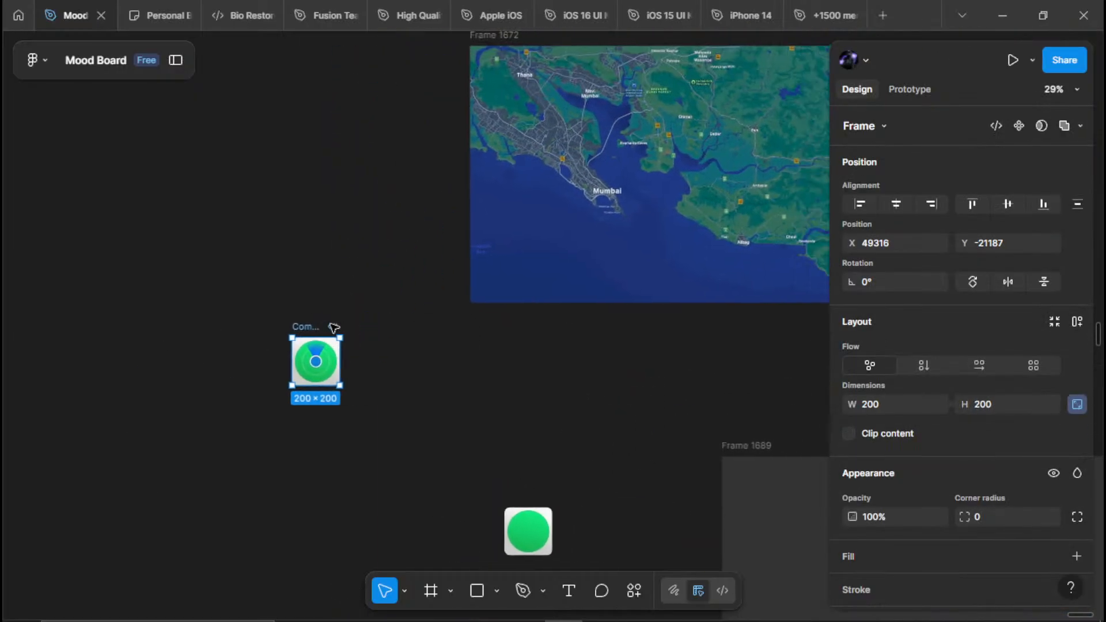
{"action": "scroll", "coordinate": [461, 288], "scroll_direction": "right", "scroll_amount": 3}
{"action": "scroll", "coordinate": [384, 256], "scroll_direction": "down", "scroll_amount": 3}
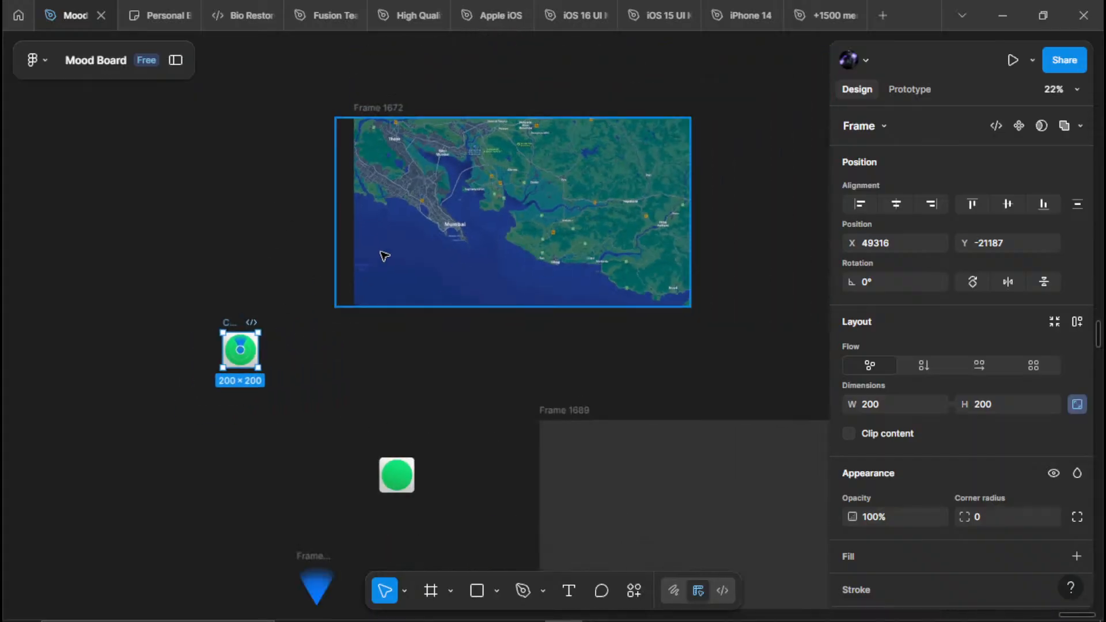
{"action": "scroll", "coordinate": [403, 248], "scroll_direction": "up", "scroll_amount": 3}
{"action": "scroll", "coordinate": [438, 346], "scroll_direction": "down", "scroll_amount": 3}
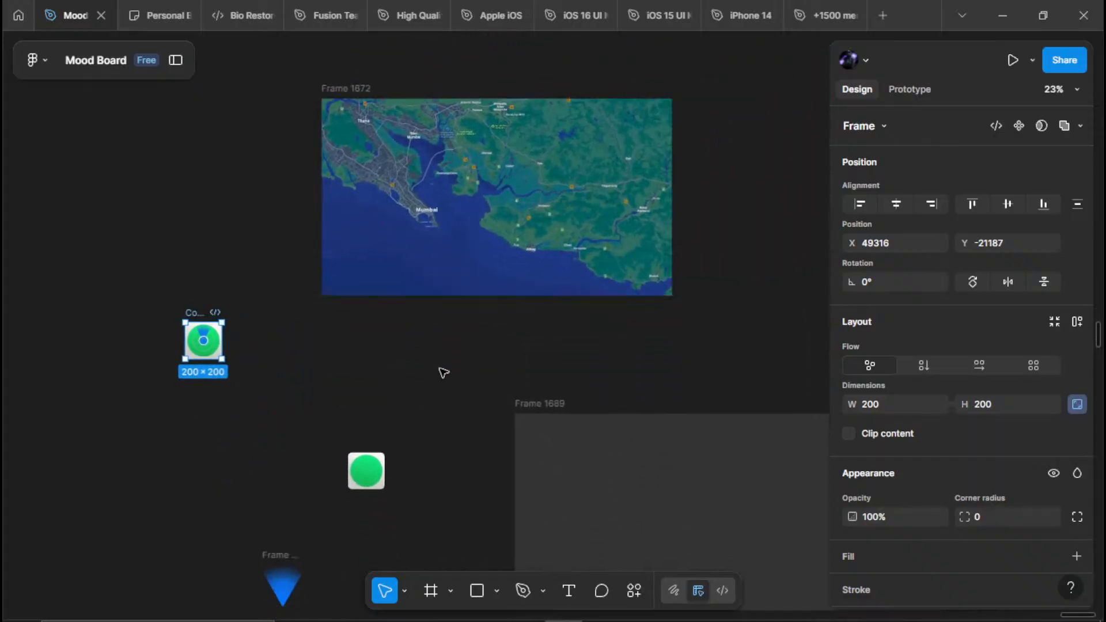
Step: Select the thin white ring ellipse inside the Component 2 icon
{"action": "left_click", "coordinate": [444, 373]}
{"action": "left_click_drag", "start_coordinate": [251, 316], "coordinate": [426, 235]}
{"action": "scroll", "coordinate": [369, 229], "scroll_direction": "up", "scroll_amount": 3}
{"action": "scroll", "coordinate": [473, 333], "scroll_direction": "up", "scroll_amount": 3}
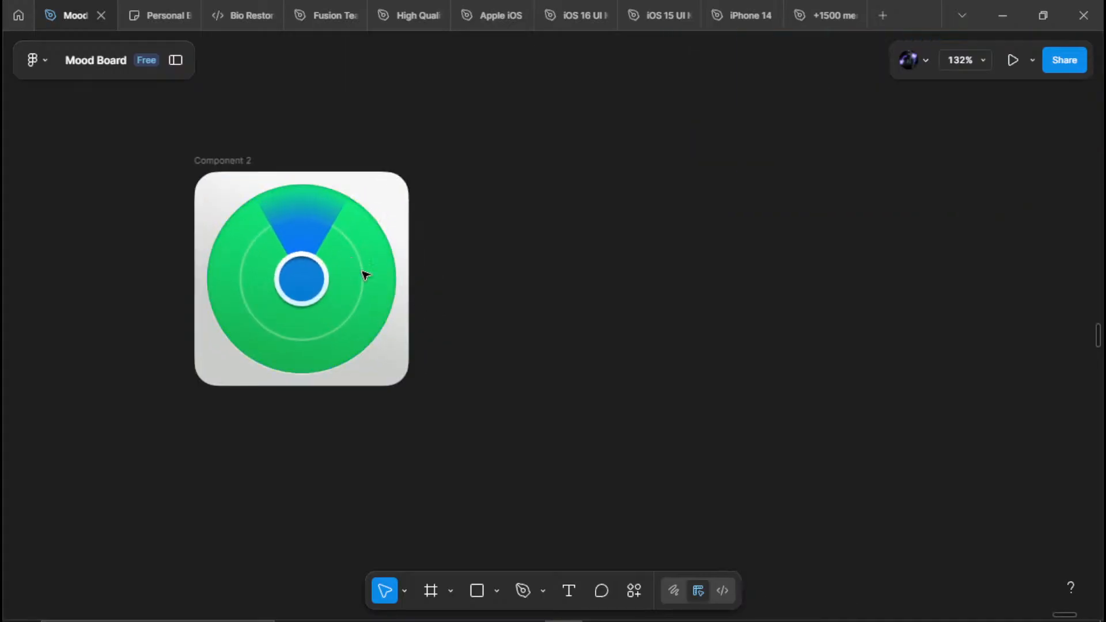
{"action": "scroll", "coordinate": [421, 306], "scroll_direction": "up", "scroll_amount": 3}
{"action": "scroll", "coordinate": [421, 305], "scroll_direction": "left", "scroll_amount": 3}
{"action": "left_click", "coordinate": [477, 342]}
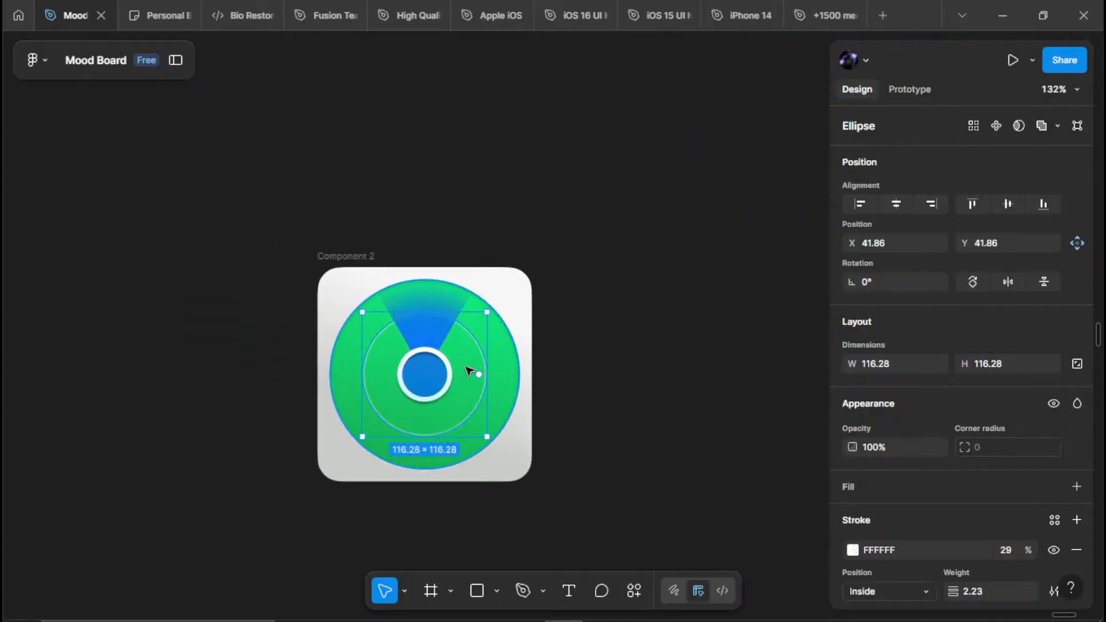
Step: Delete the thin white ring from the Component 2 icon and remove the Drop shadow and Inner shadow effects from its centre circle
{"action": "key", "text": "Escape"}
{"action": "left_click", "coordinate": [426, 355]}
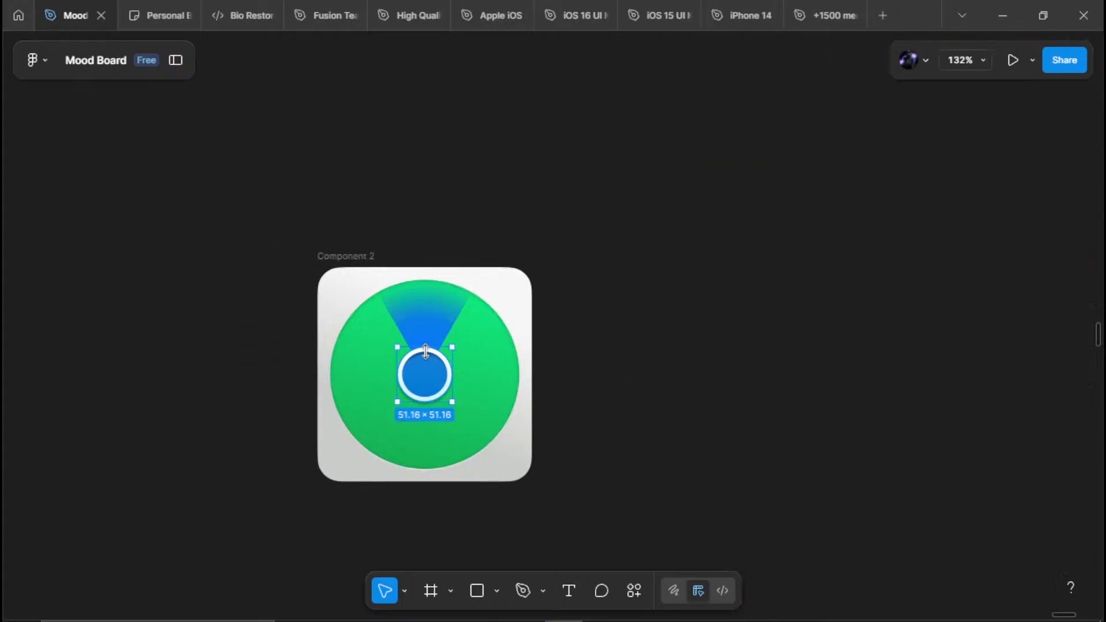
{"action": "scroll", "coordinate": [877, 530], "scroll_direction": "down", "scroll_amount": 3}
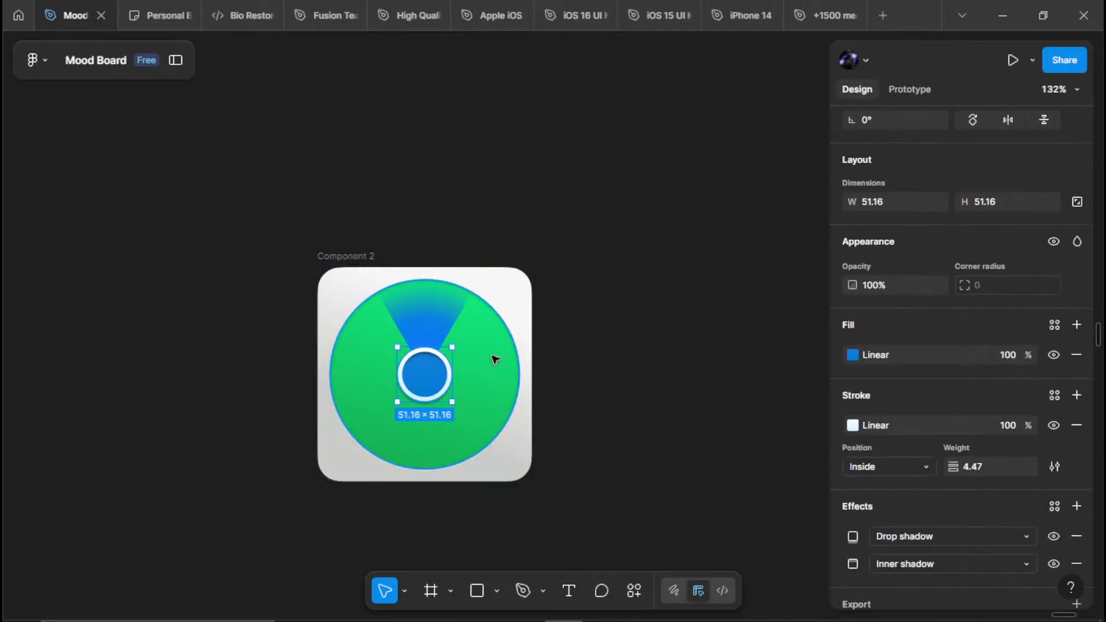
{"action": "scroll", "coordinate": [922, 490], "scroll_direction": "down", "scroll_amount": 2}
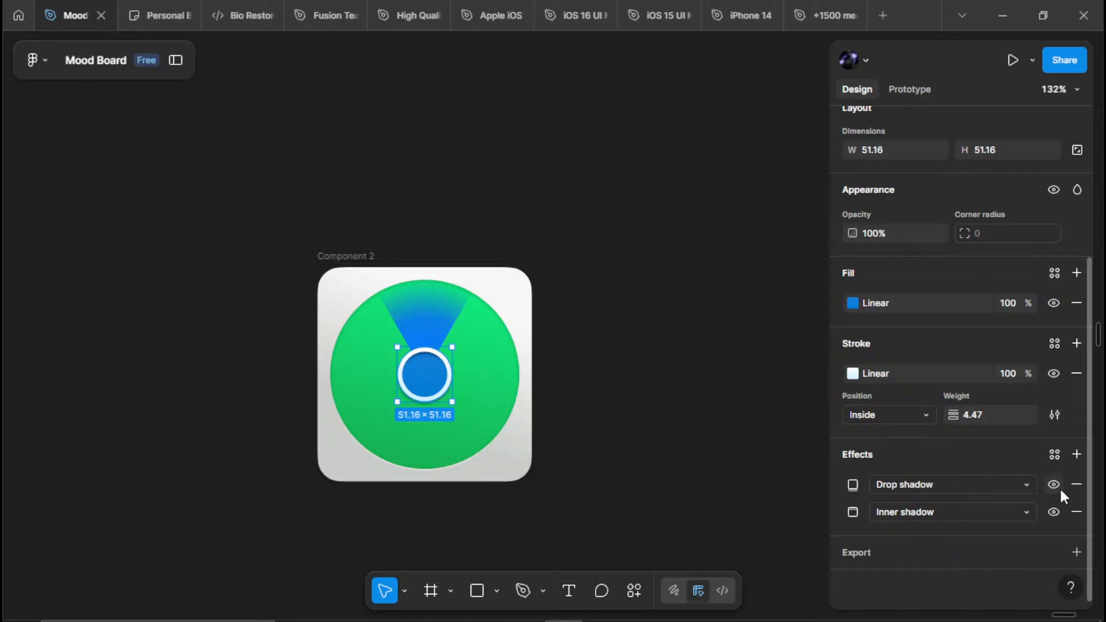
{"action": "left_click", "coordinate": [1075, 485]}
{"action": "left_click", "coordinate": [1076, 486]}
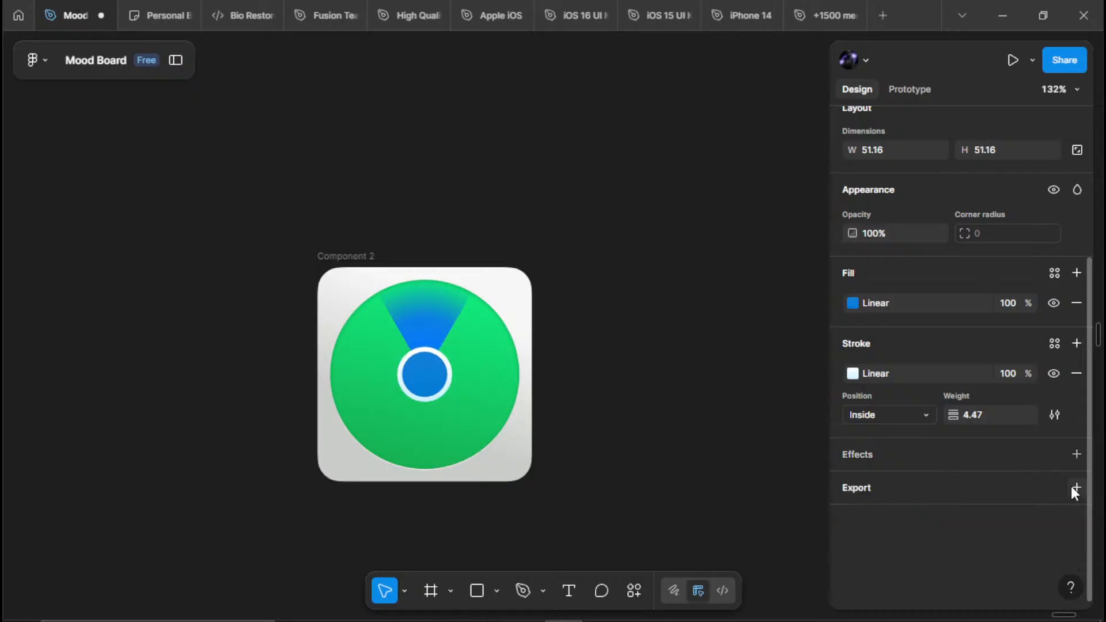
Step: Pull the large green circle out from behind the blue wedge and place it over the lower-right part of the Component 2 icon
{"action": "left_click", "coordinate": [530, 412]}
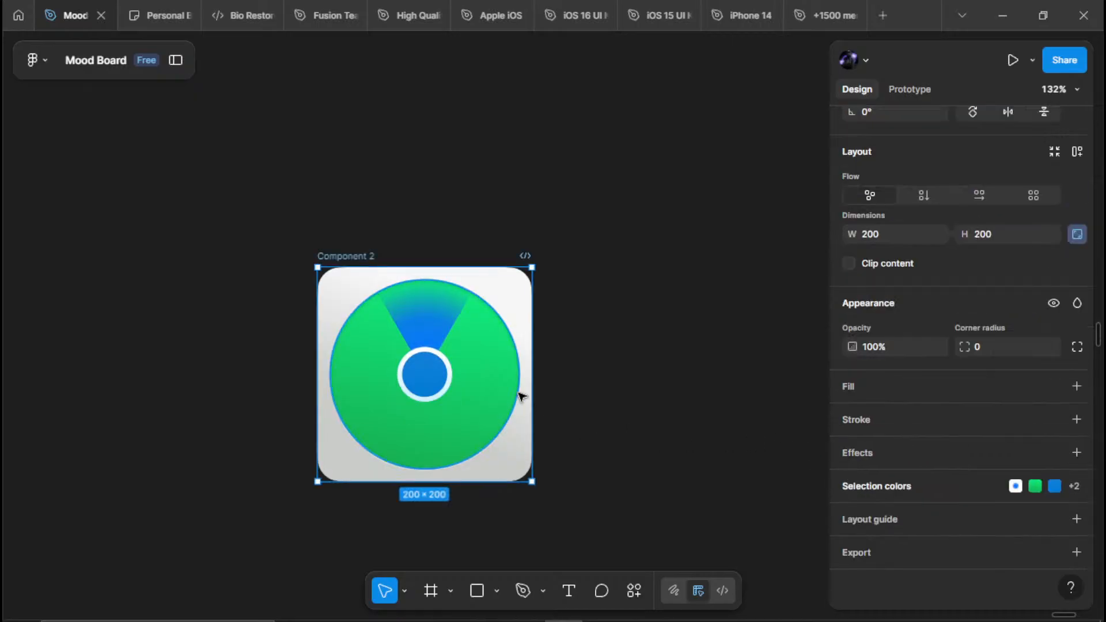
{"action": "left_click", "coordinate": [628, 348]}
{"action": "left_click_drag", "start_coordinate": [503, 370], "coordinate": [879, 498]}
{"action": "left_click_drag", "start_coordinate": [500, 389], "coordinate": [506, 348]}
{"action": "key", "text": "ctrl+z"}
{"action": "left_click", "coordinate": [629, 307]}
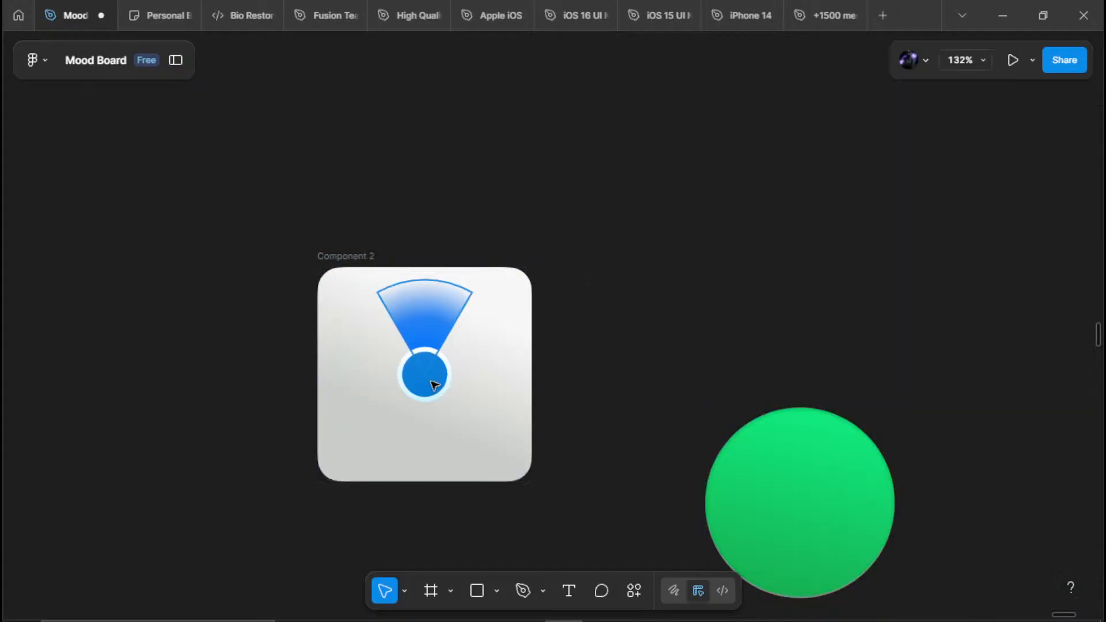
{"action": "left_click_drag", "start_coordinate": [809, 493], "coordinate": [517, 445]}
Step: Move the Component 2 icon, with its green circle, up beside the left edge of the map in Frame 1672
{"action": "left_click", "coordinate": [412, 366]}
{"action": "scroll", "coordinate": [498, 306], "scroll_direction": "down", "scroll_amount": 2}
{"action": "scroll", "coordinate": [630, 383], "scroll_direction": "down", "scroll_amount": 5}
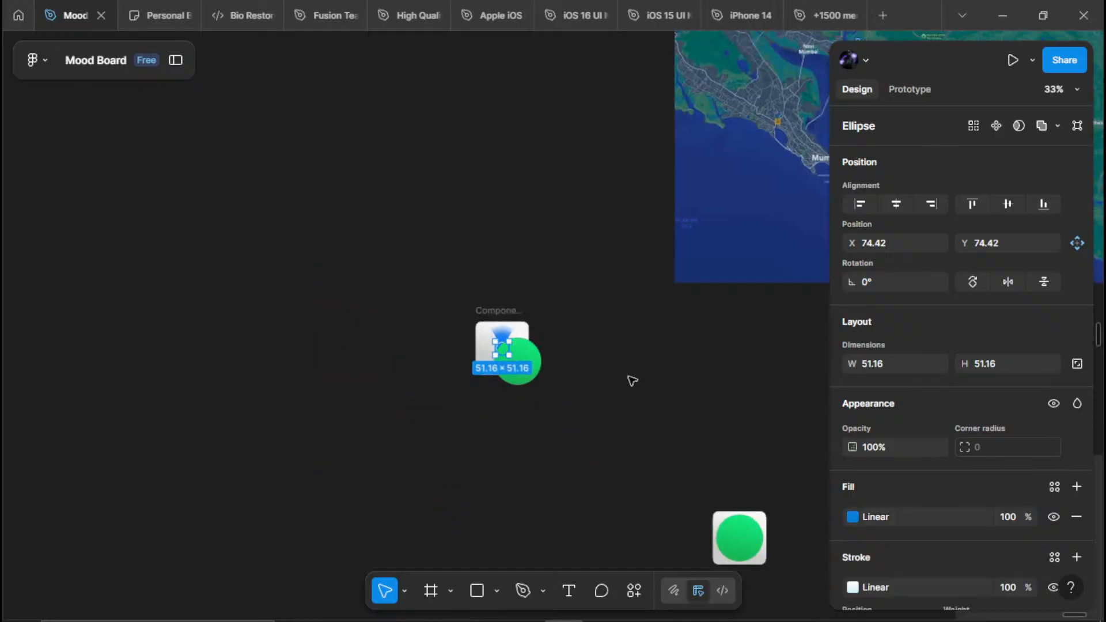
{"action": "scroll", "coordinate": [450, 193], "scroll_direction": "down", "scroll_amount": 2}
{"action": "scroll", "coordinate": [362, 207], "scroll_direction": "down", "scroll_amount": 3}
{"action": "left_click_drag", "start_coordinate": [496, 297], "coordinate": [530, 436]}
{"action": "scroll", "coordinate": [486, 294], "scroll_direction": "down", "scroll_amount": 1}
{"action": "scroll", "coordinate": [486, 294], "scroll_direction": "down", "scroll_amount": 2}
{"action": "left_click_drag", "start_coordinate": [404, 244], "coordinate": [392, 381]}
{"action": "scroll", "coordinate": [458, 272], "scroll_direction": "up", "scroll_amount": 3}
{"action": "left_click_drag", "start_coordinate": [242, 398], "coordinate": [375, 524]}
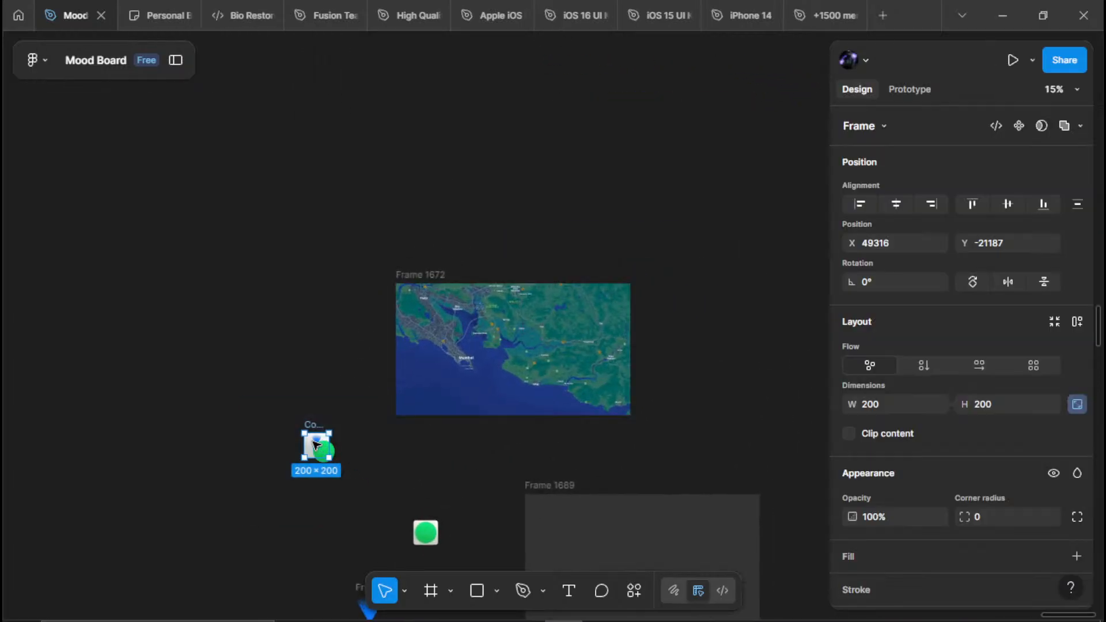
{"action": "left_click_drag", "start_coordinate": [318, 447], "coordinate": [317, 328]}
{"action": "scroll", "coordinate": [317, 328], "scroll_direction": "up", "scroll_amount": 3}
{"action": "left_click_drag", "start_coordinate": [376, 227], "coordinate": [256, 194]}
{"action": "left_click", "coordinate": [256, 194]}
Step: Switch to After Effects and preview the opening frames of the Main composition, returning to the first frame
{"action": "mouse_move", "coordinate": [599, 620]}
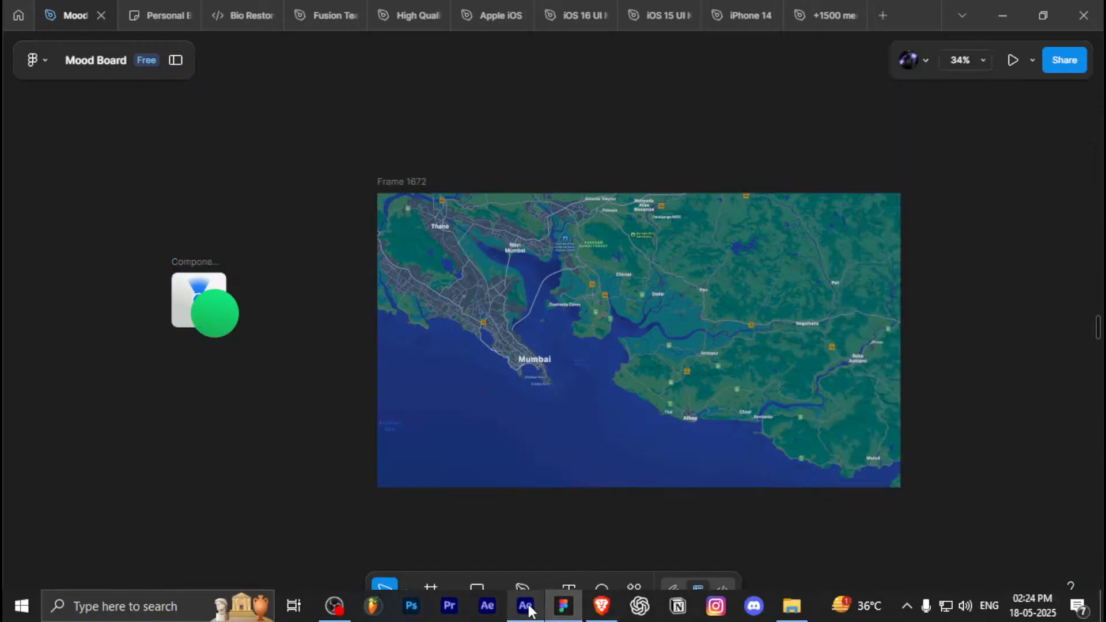
{"action": "mouse_move", "coordinate": [522, 613]}
{"action": "left_click", "coordinate": [540, 474]}
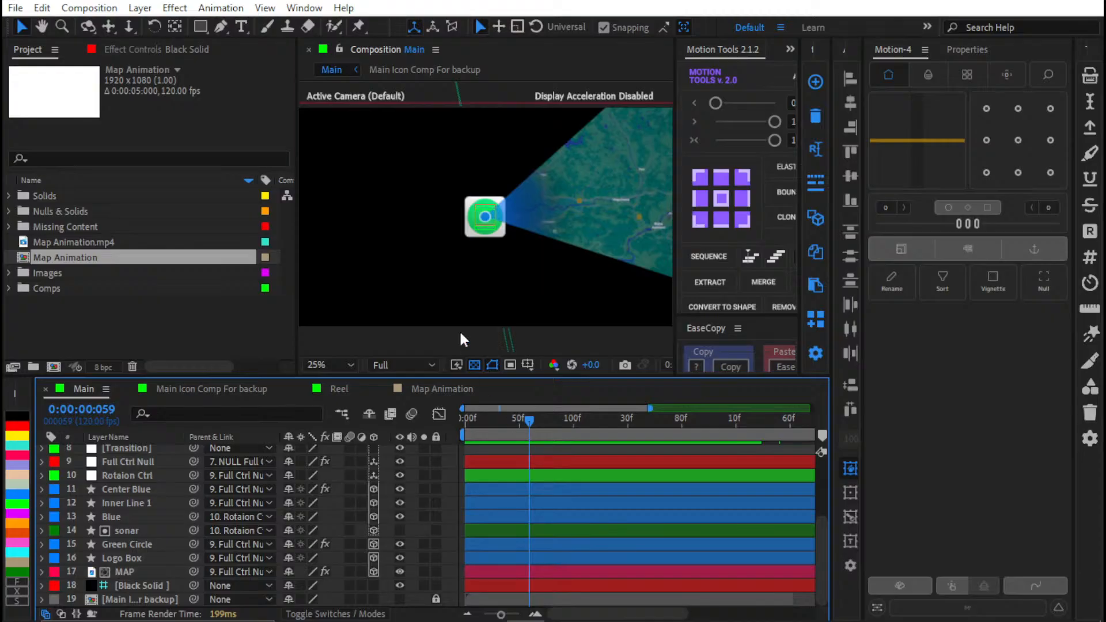
{"action": "scroll", "coordinate": [481, 202], "scroll_direction": "up", "scroll_amount": 3}
{"action": "scroll", "coordinate": [481, 203], "scroll_direction": "down", "scroll_amount": 4}
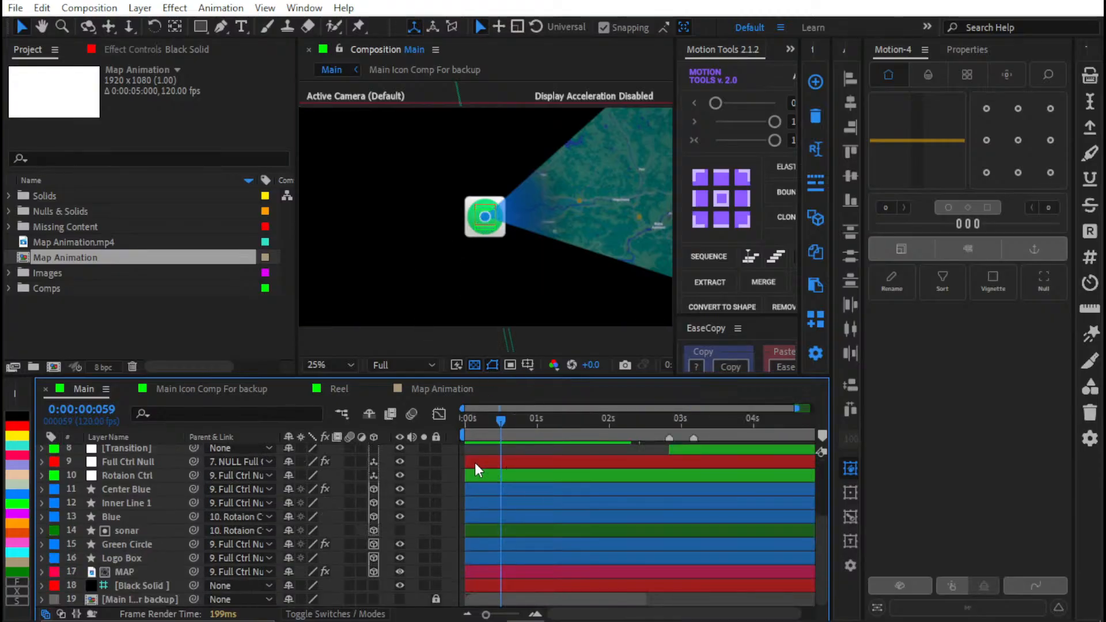
{"action": "scroll", "coordinate": [462, 456], "scroll_direction": "up", "scroll_amount": 2}
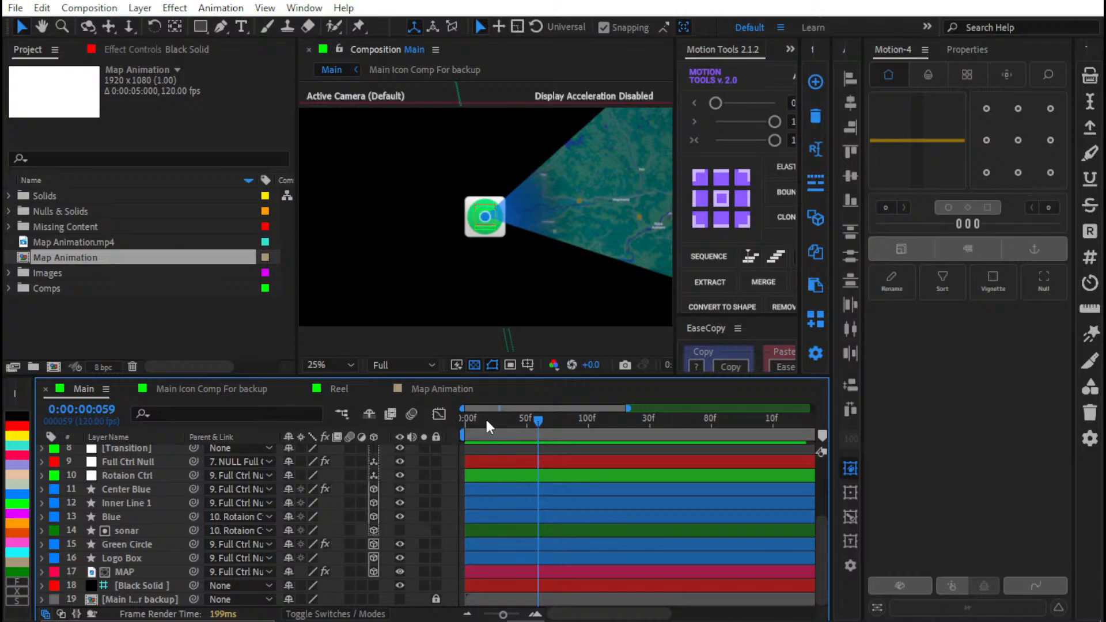
{"action": "key", "text": "space"}
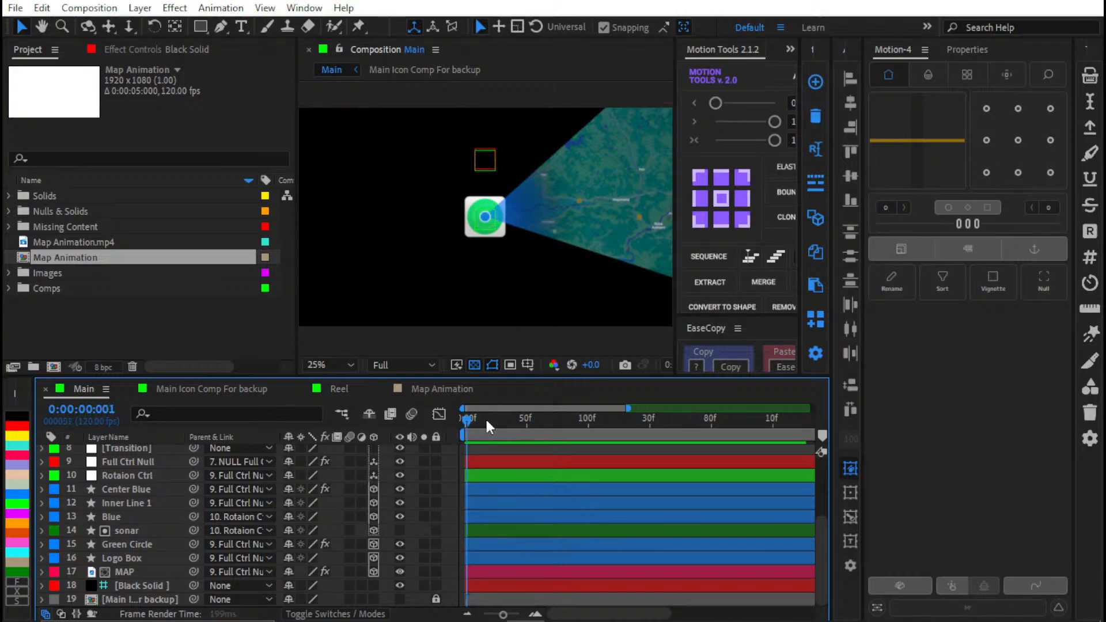
{"action": "left_click", "coordinate": [486, 418]}
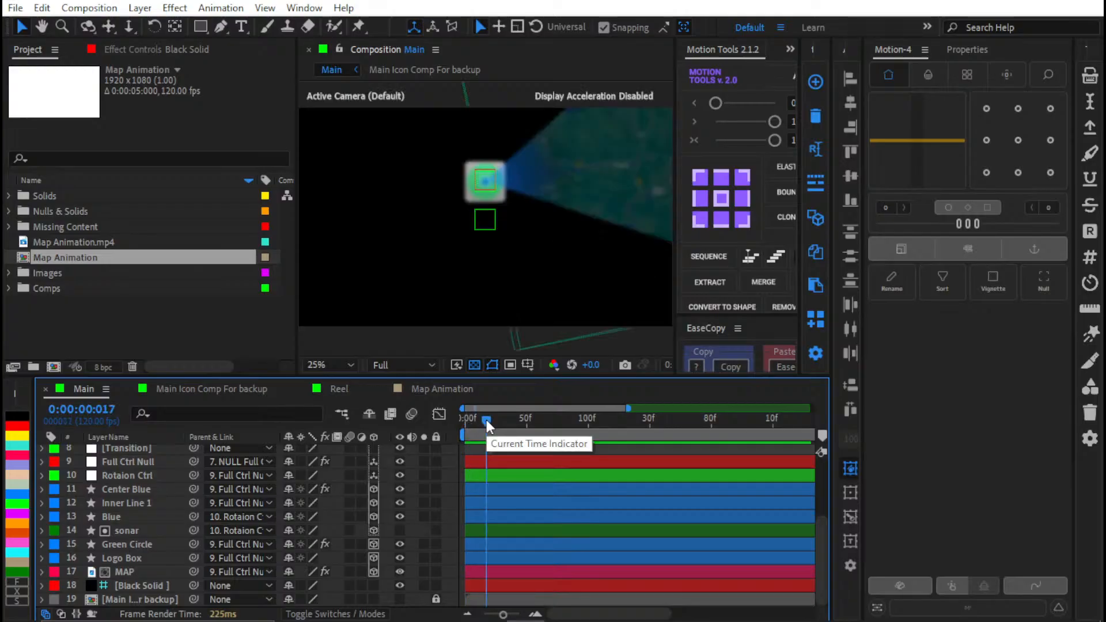
{"action": "left_click_drag", "start_coordinate": [485, 419], "coordinate": [481, 419]}
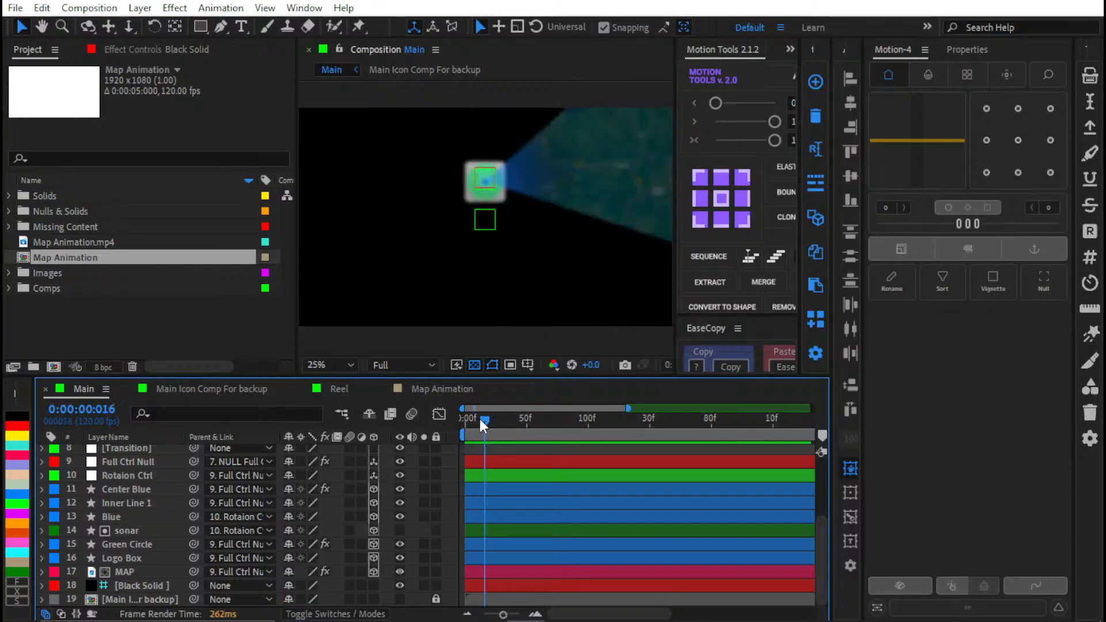
{"action": "key", "text": "Home"}
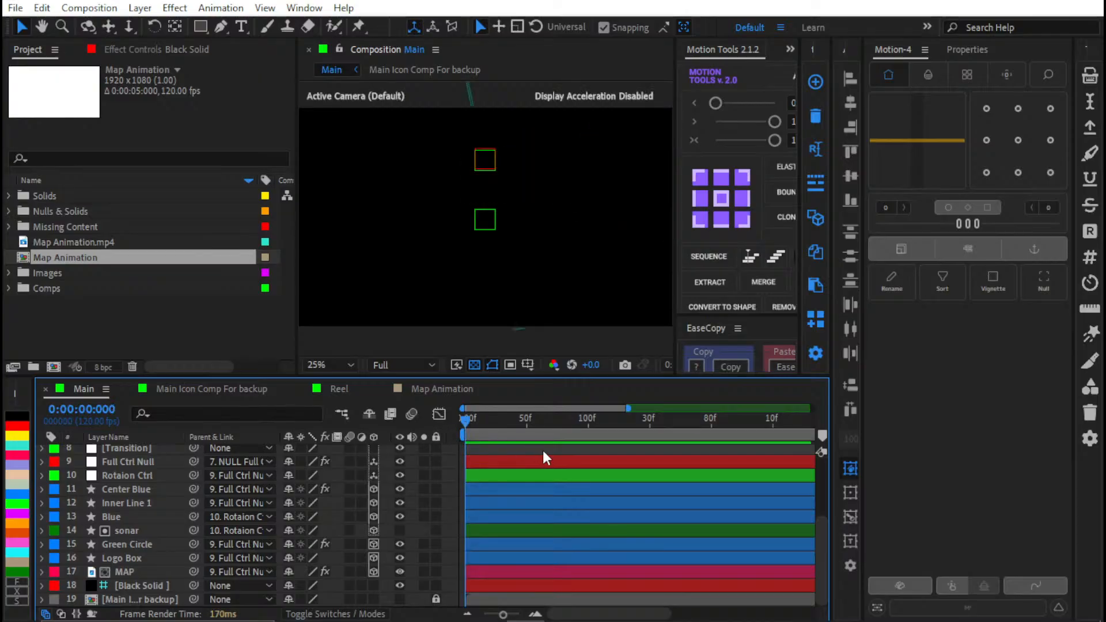
Step: Select the Blur layer in the Main composition, set the current time to 0:00:00:031 and look through the layer stack
{"action": "scroll", "coordinate": [541, 448], "scroll_direction": "up", "scroll_amount": 3}
{"action": "left_click", "coordinate": [509, 491]}
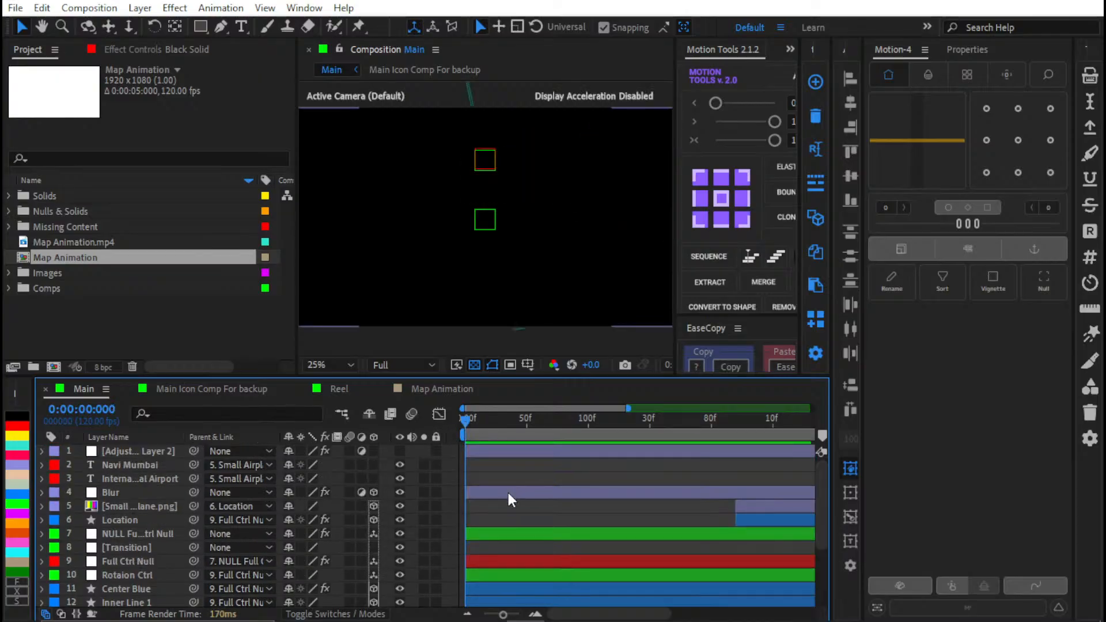
{"action": "left_click", "coordinate": [513, 476]}
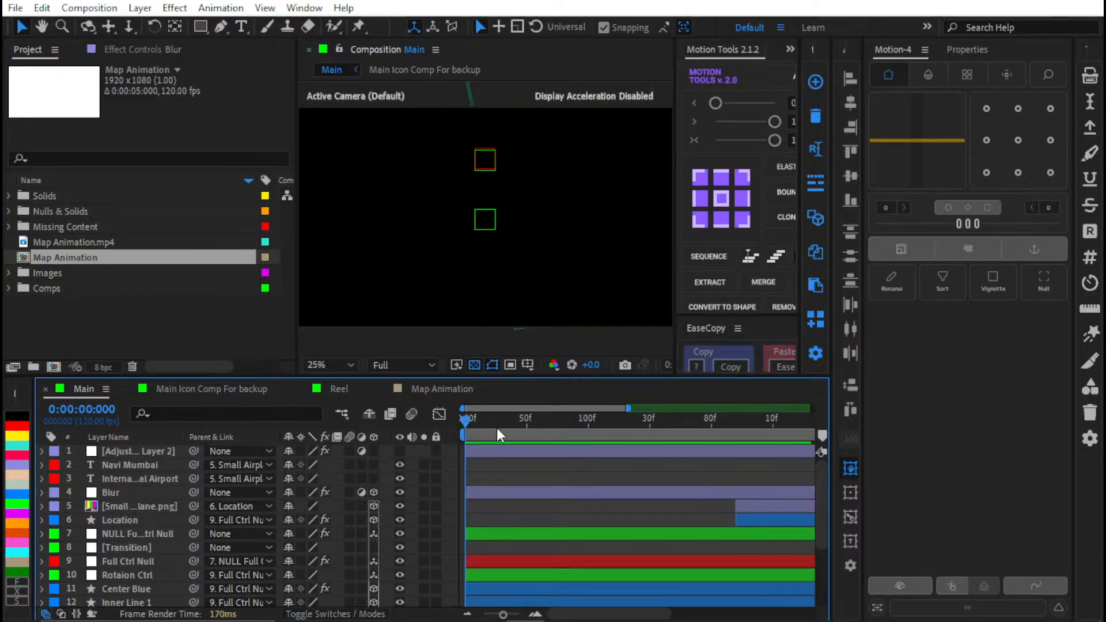
{"action": "left_click_drag", "start_coordinate": [482, 423], "coordinate": [503, 436]}
{"action": "scroll", "coordinate": [505, 453], "scroll_direction": "down", "scroll_amount": 3}
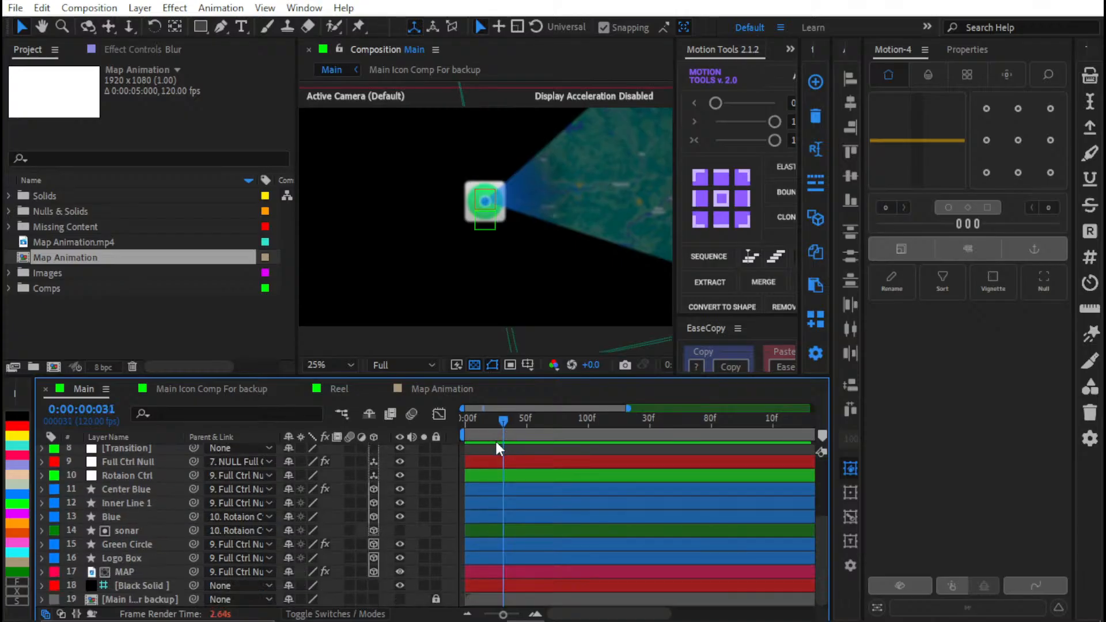
{"action": "scroll", "coordinate": [462, 475], "scroll_direction": "up", "scroll_amount": 3}
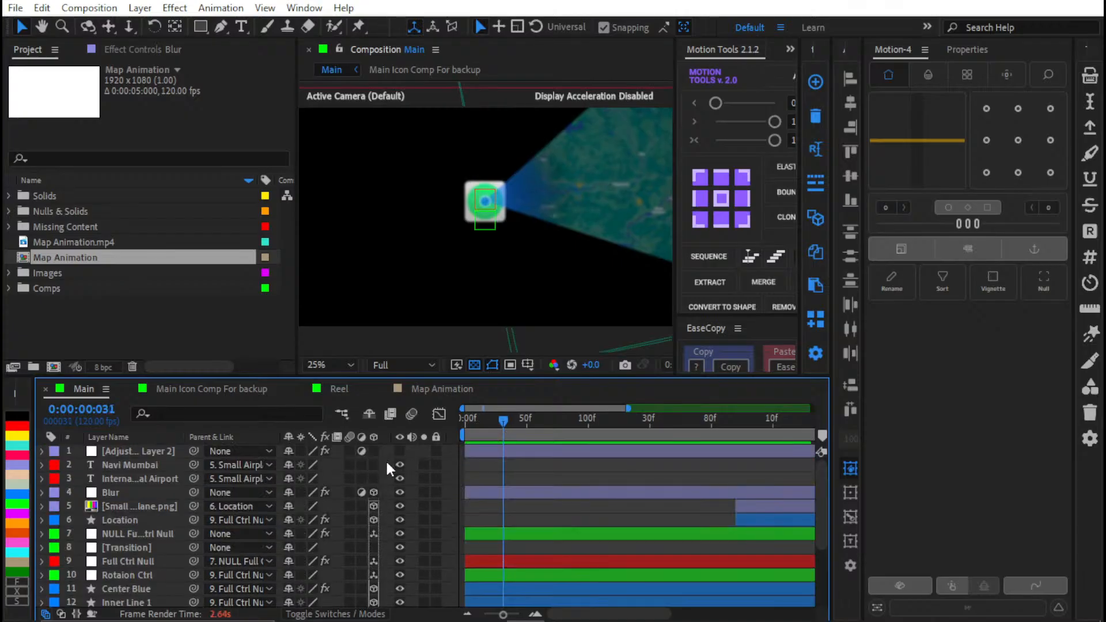
{"action": "key", "text": "ctrl+a"}
{"action": "scroll", "coordinate": [449, 516], "scroll_direction": "down", "scroll_amount": 3}
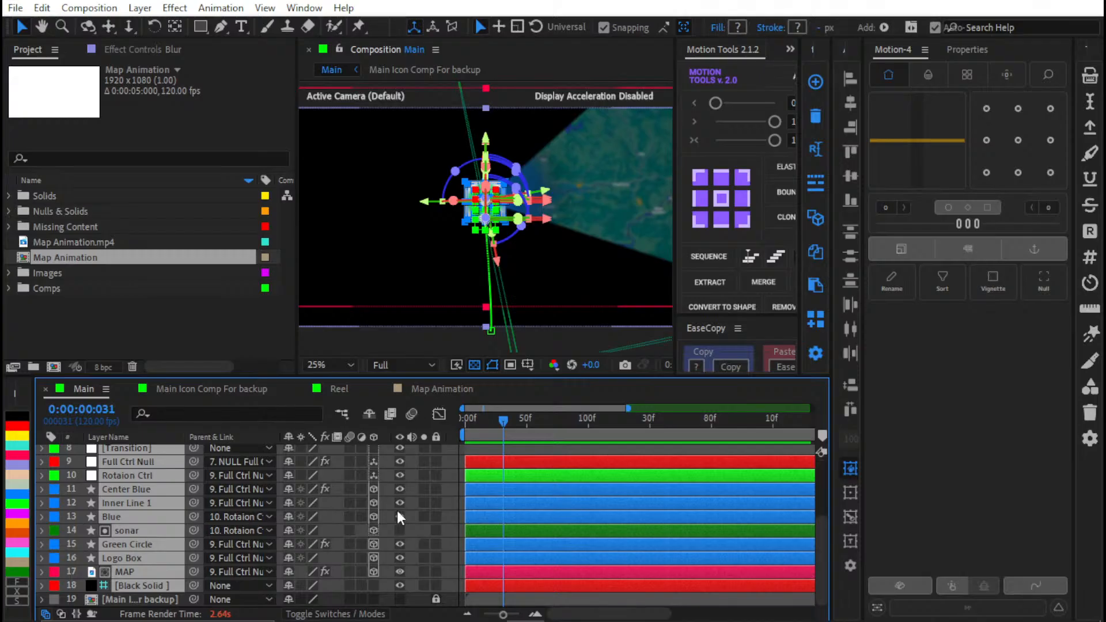
{"action": "key", "text": "ctrl+shift+a"}
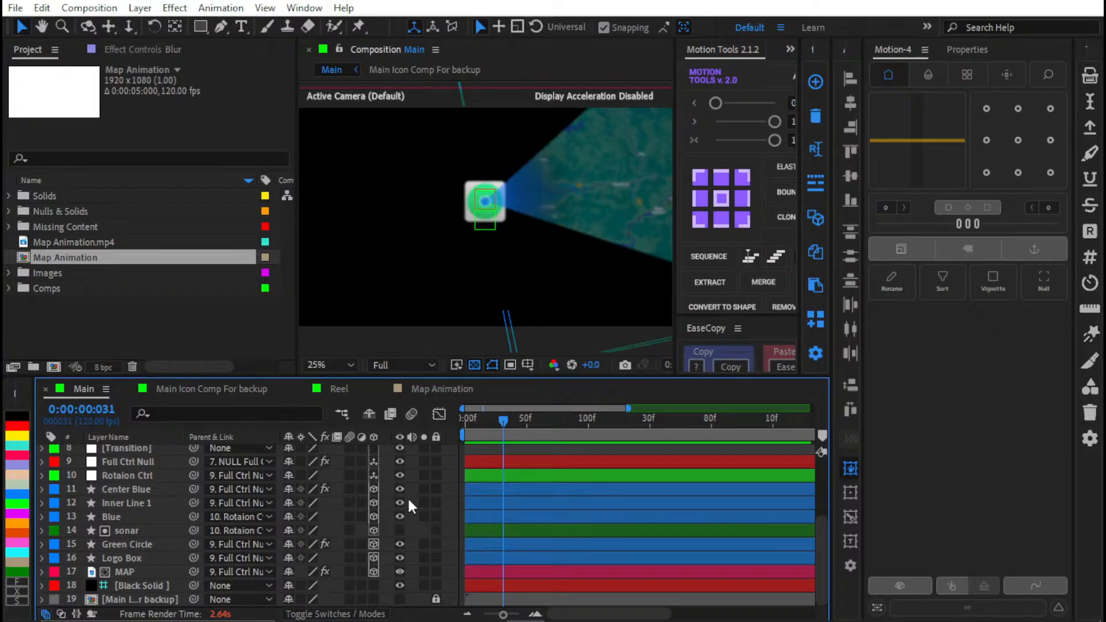
{"action": "key", "text": "ctrl+a"}
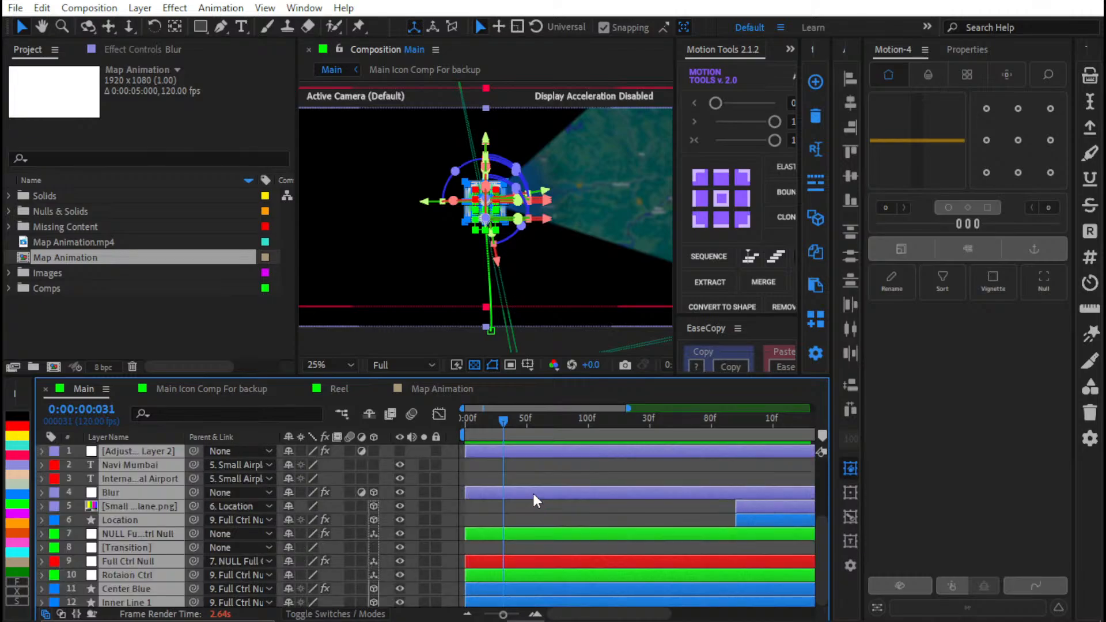
{"action": "key", "text": "ctrl+shift+a"}
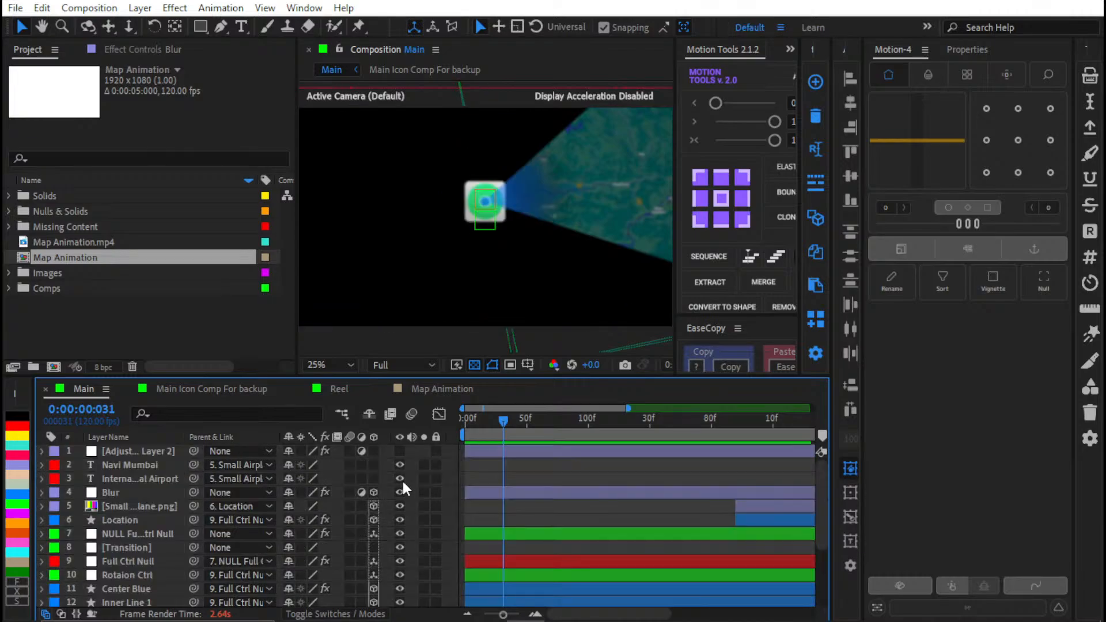
Step: Hide all the unlocked layers of the Main composition at once and clear the selection
{"action": "key", "text": "ctrl+a"}
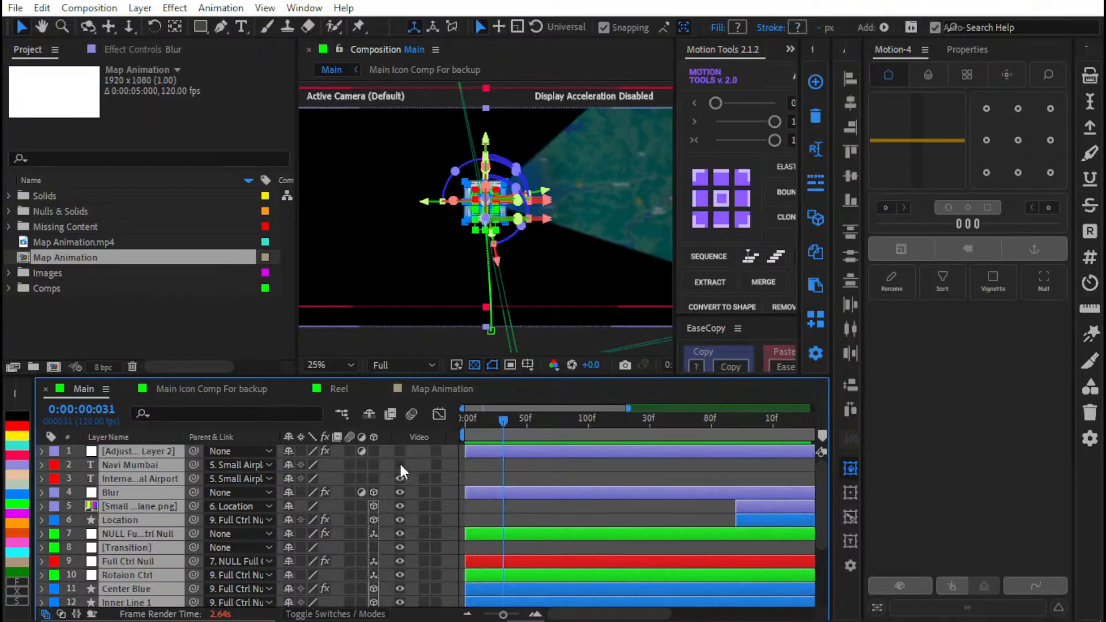
{"action": "left_click", "coordinate": [400, 466]}
{"action": "left_click", "coordinate": [537, 508]}
Step: Make the Black Solid and MAP layers visible again in the Main composition
{"action": "scroll", "coordinate": [533, 510], "scroll_direction": "down", "scroll_amount": 3}
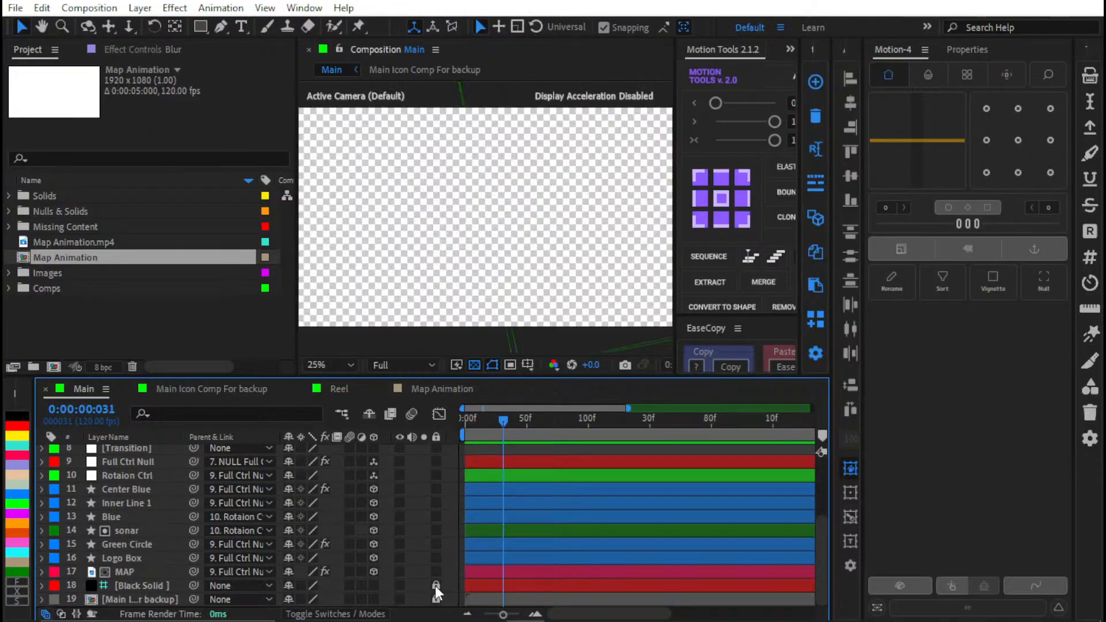
{"action": "left_click", "coordinate": [400, 585]}
{"action": "left_click", "coordinate": [399, 571]}
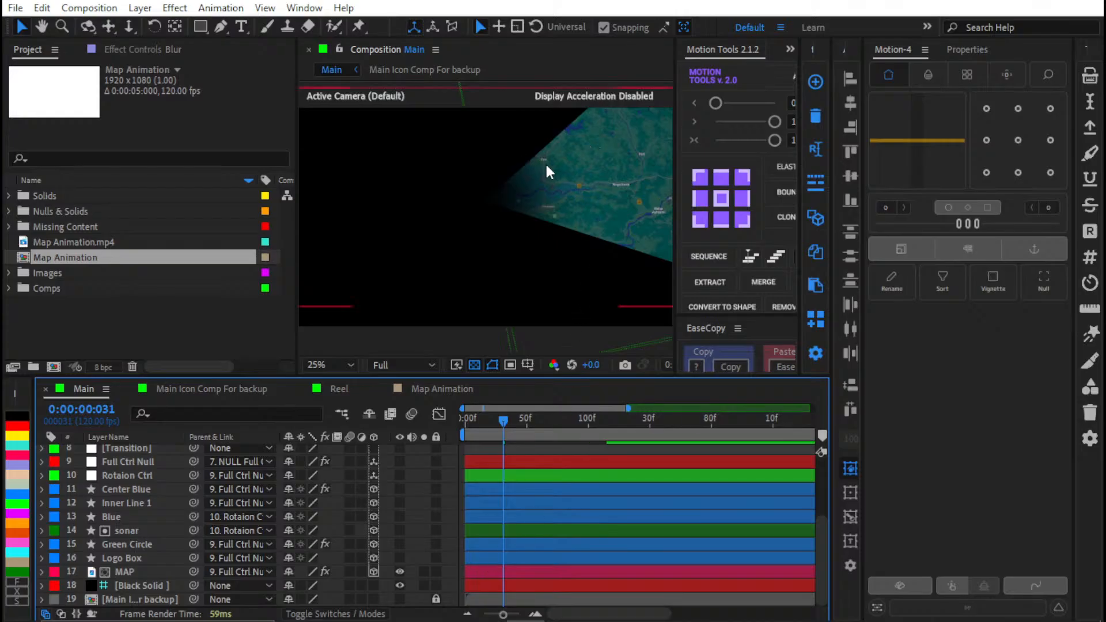
Step: Examine the wedge-shaped map area up close and select the Blue layer to compare its outline with the map's edges
{"action": "left_click_drag", "start_coordinate": [546, 174], "coordinate": [440, 243]}
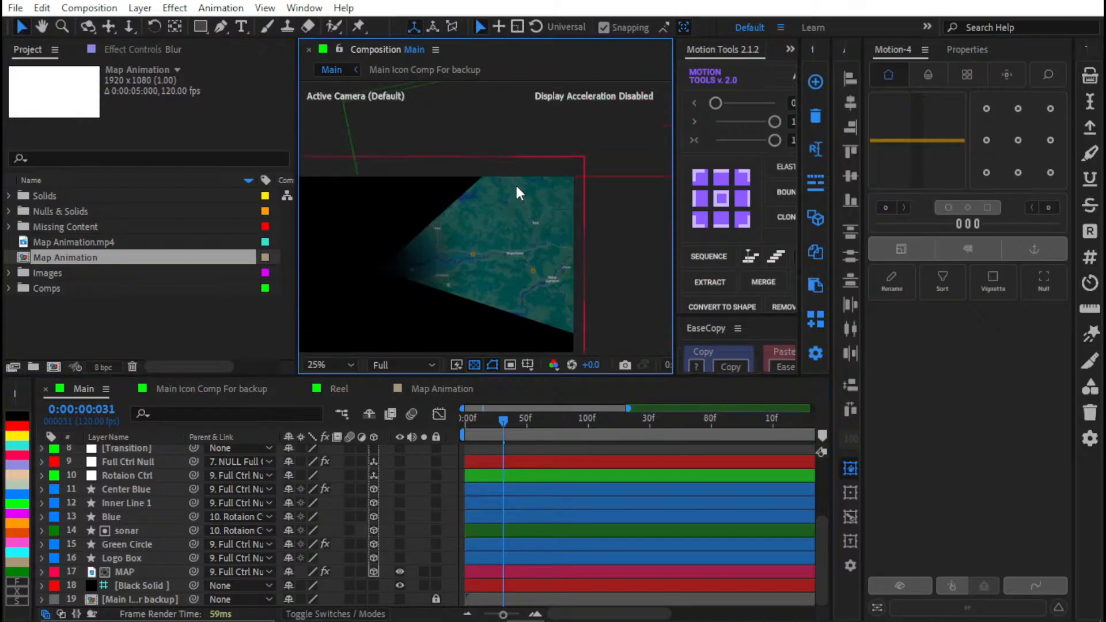
{"action": "key", "text": "period"}
{"action": "left_click_drag", "start_coordinate": [514, 180], "coordinate": [455, 141]}
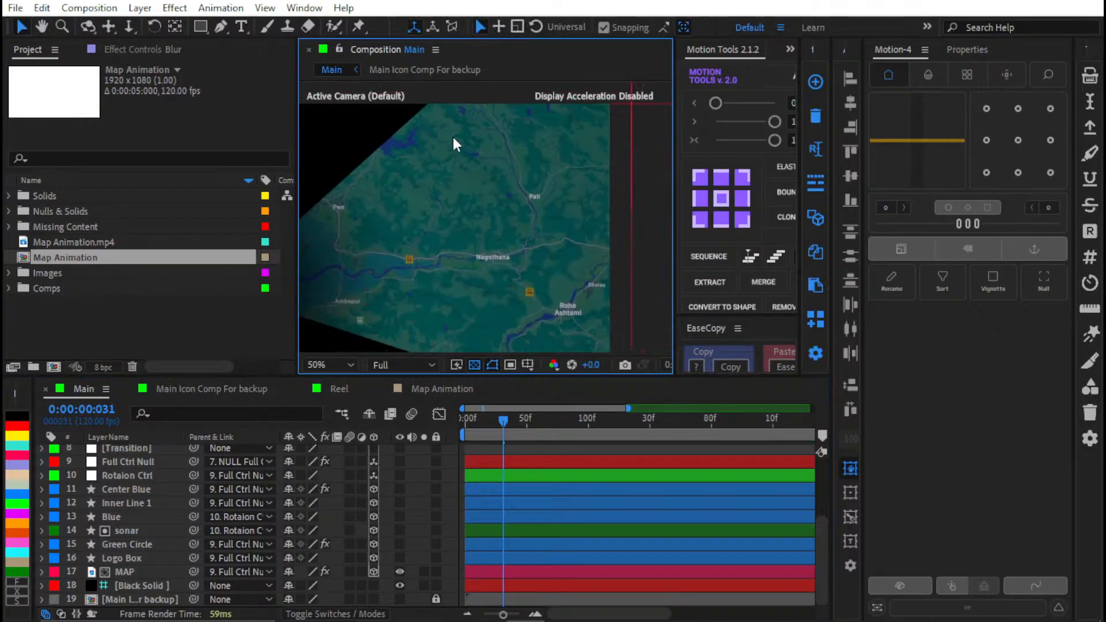
{"action": "left_click", "coordinate": [130, 517]}
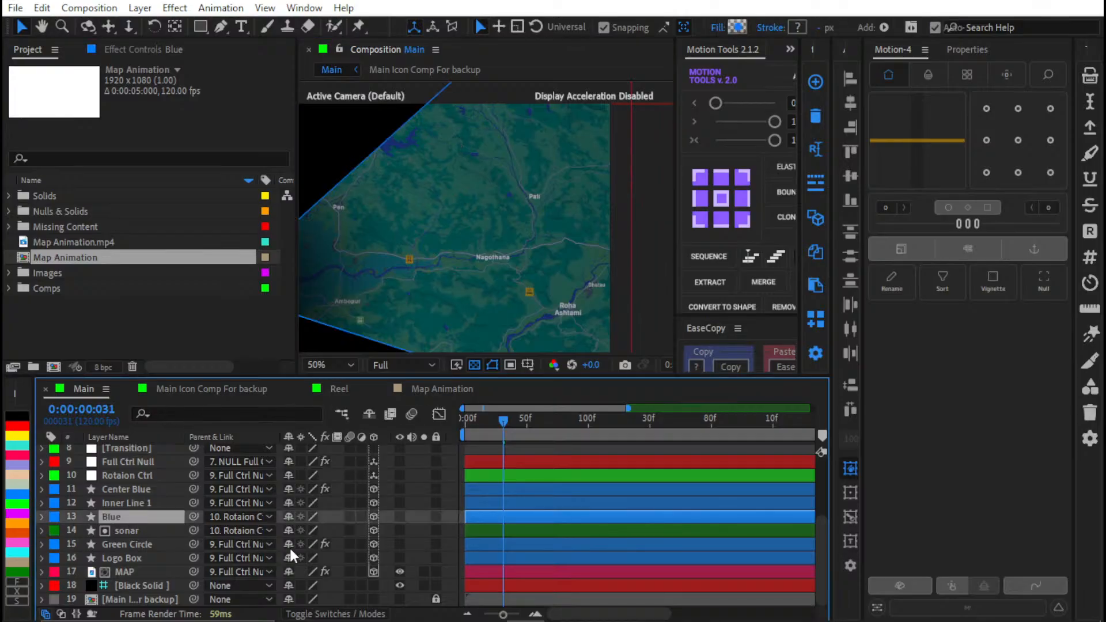
{"action": "key", "text": "shift+slash"}
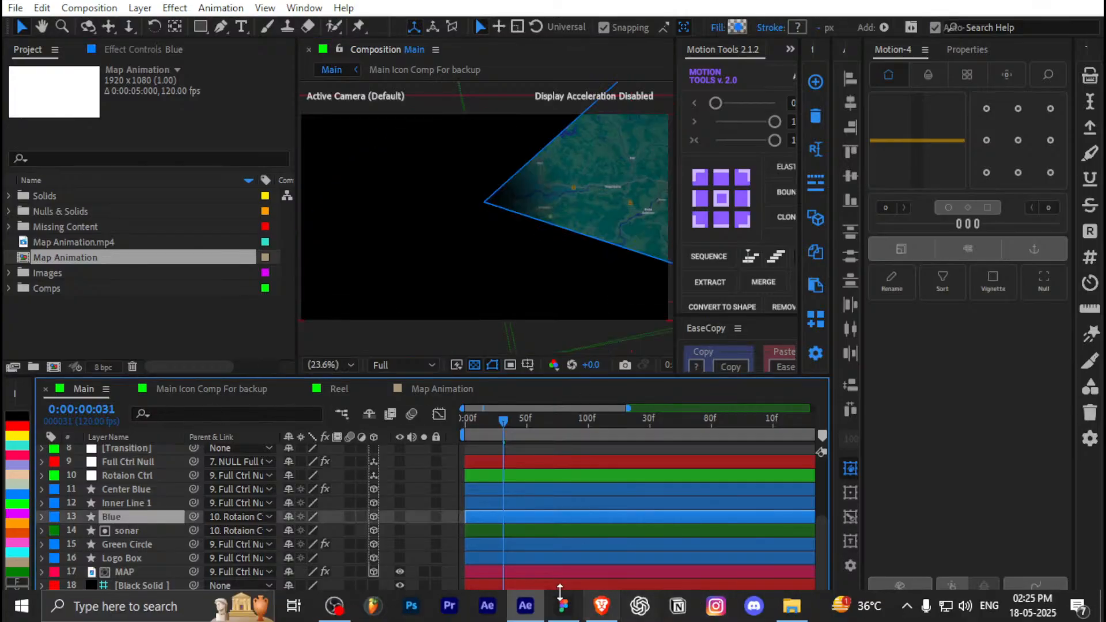
Step: Switch to the Figma Mood Board, locate the blue gradient wedge and select its frame, Frame 1707
{"action": "left_click", "coordinate": [564, 606]}
{"action": "left_click_drag", "start_coordinate": [258, 277], "coordinate": [185, 4]}
{"action": "left_click_drag", "start_coordinate": [306, 490], "coordinate": [733, 276]}
{"action": "left_click_drag", "start_coordinate": [722, 444], "coordinate": [516, 348]}
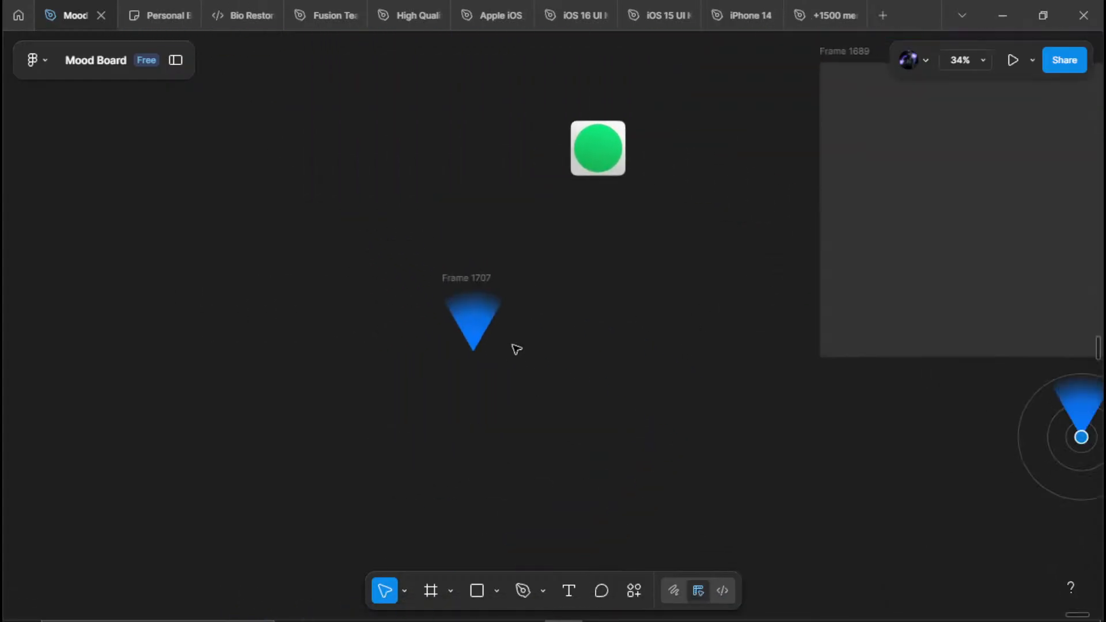
{"action": "scroll", "coordinate": [511, 338], "scroll_direction": "up", "scroll_amount": 4}
{"action": "scroll", "coordinate": [528, 424], "scroll_direction": "down", "scroll_amount": 4}
{"action": "scroll", "coordinate": [492, 328], "scroll_direction": "up", "scroll_amount": 6}
{"action": "left_click", "coordinate": [496, 378]}
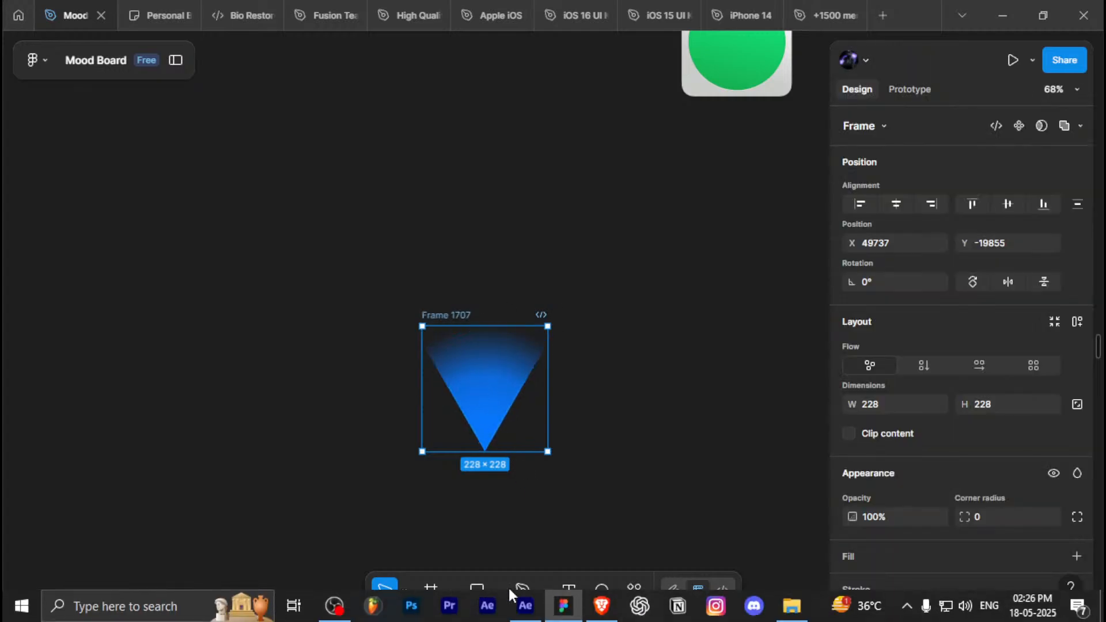
Step: Switch back to After Effects and make the Logo Box layer visible in the Main composition
{"action": "left_click", "coordinate": [525, 605]}
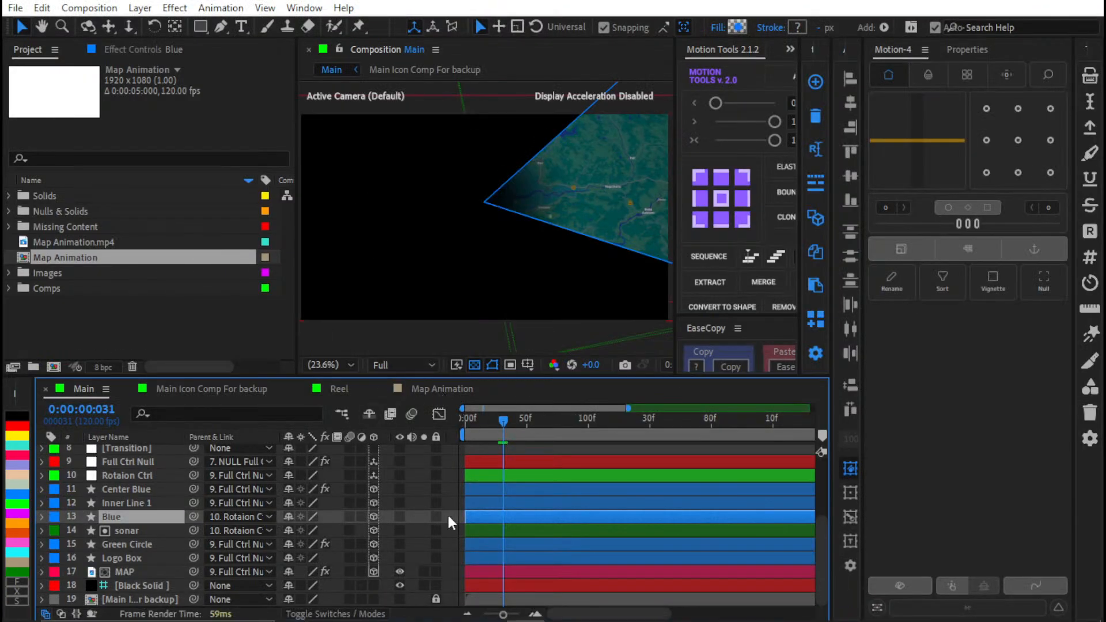
{"action": "left_click", "coordinate": [400, 558]}
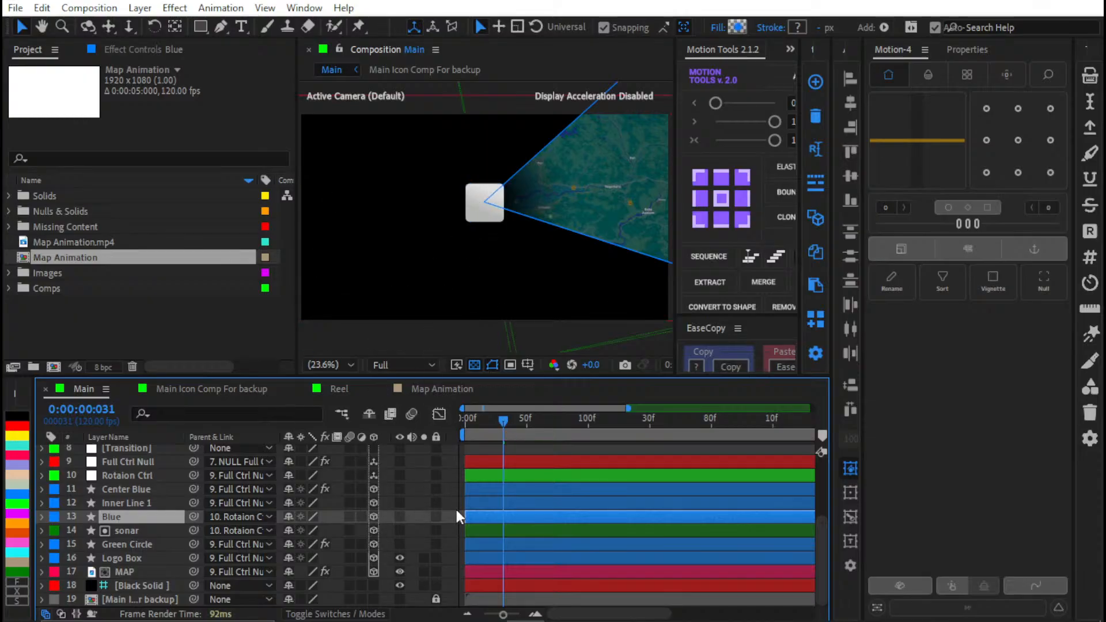
Step: Make the Green Circle and sonar layers visible in the Main composition
{"action": "left_click", "coordinate": [400, 544]}
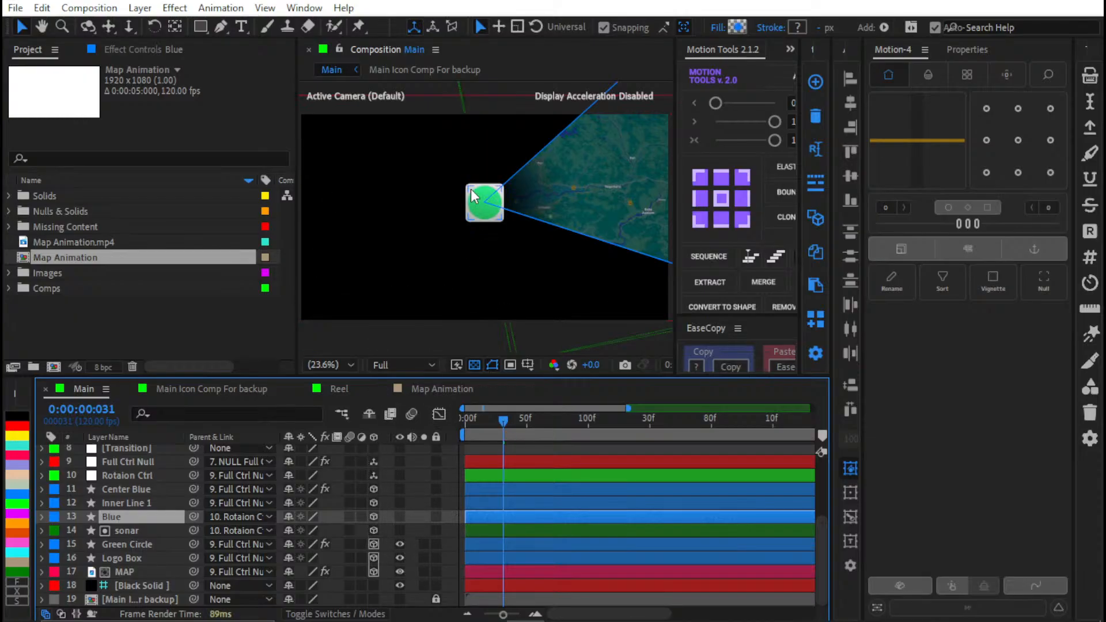
{"action": "scroll", "coordinate": [472, 190], "scroll_direction": "up", "scroll_amount": 3}
{"action": "left_click_drag", "start_coordinate": [493, 179], "coordinate": [489, 237]}
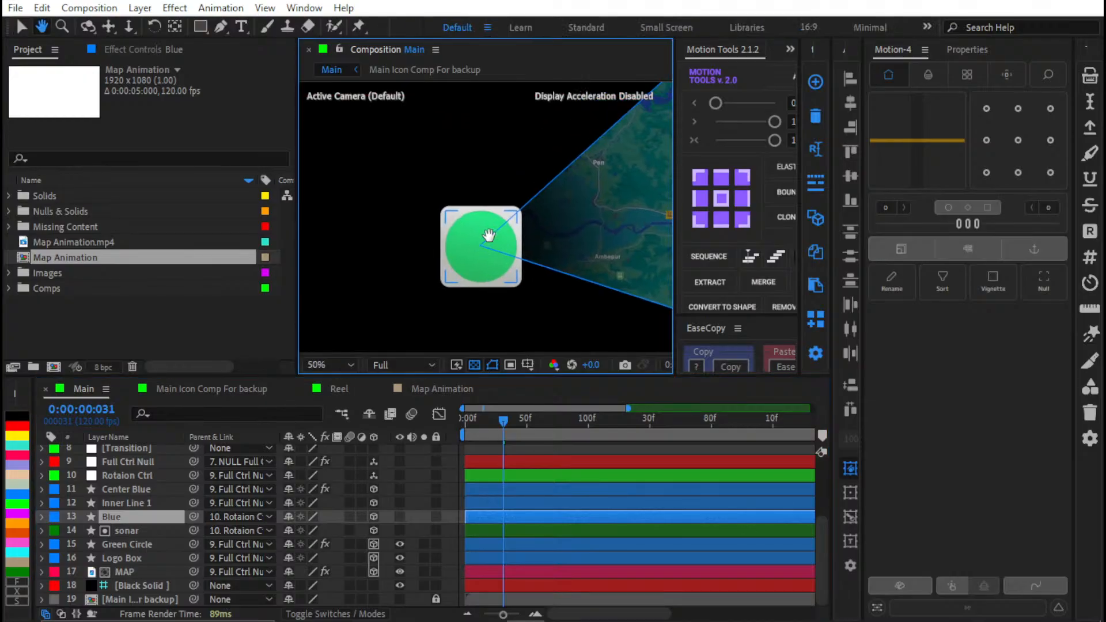
{"action": "left_click", "coordinate": [402, 529]}
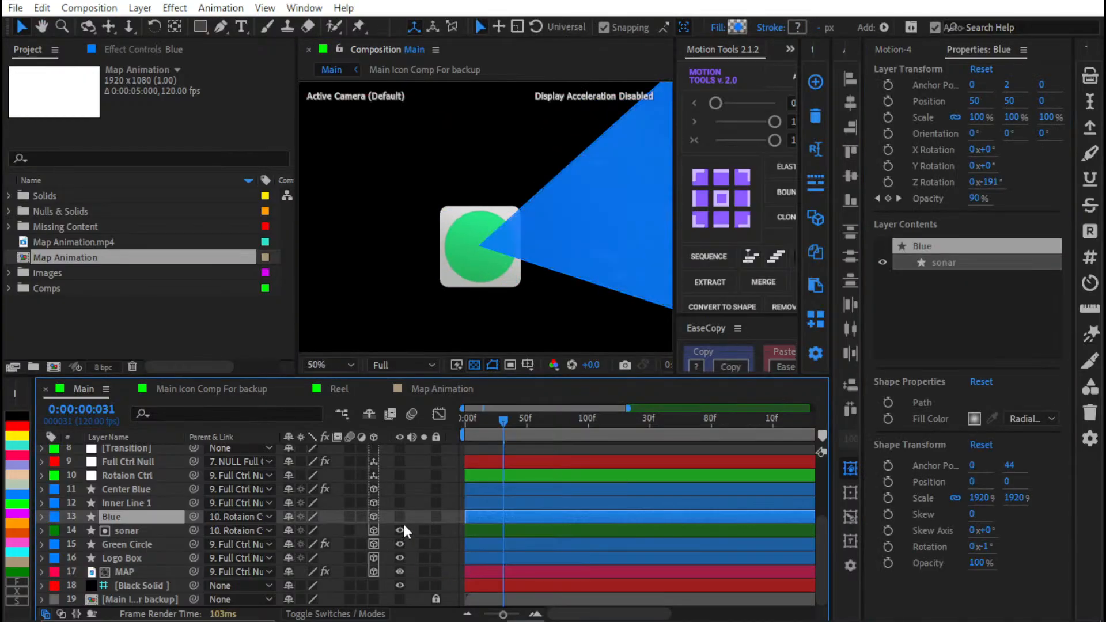
{"action": "left_click_drag", "start_coordinate": [485, 192], "coordinate": [242, 224]}
{"action": "scroll", "coordinate": [452, 218], "scroll_direction": "down", "scroll_amount": 4}
{"action": "left_click_drag", "start_coordinate": [430, 201], "coordinate": [551, 225]}
{"action": "scroll", "coordinate": [505, 204], "scroll_direction": "up", "scroll_amount": 1}
{"action": "scroll", "coordinate": [478, 199], "scroll_direction": "up", "scroll_amount": 1}
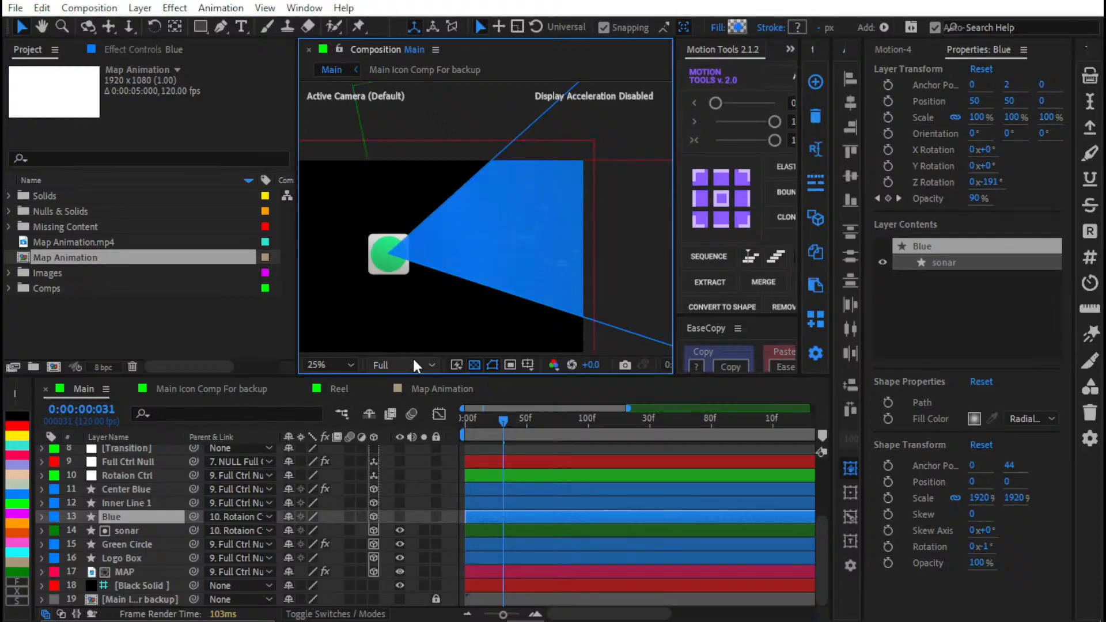
Step: Make the Blue layer visible and examine where the wedge meets the green circle
{"action": "left_click", "coordinate": [401, 516]}
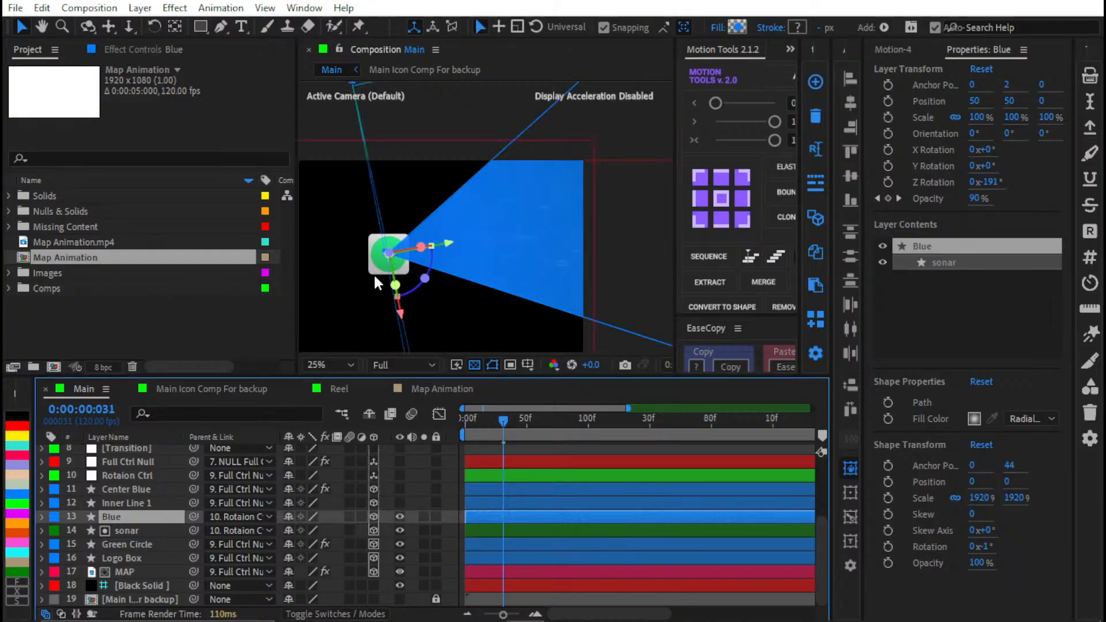
{"action": "scroll", "coordinate": [500, 250], "scroll_direction": "up", "scroll_amount": 2}
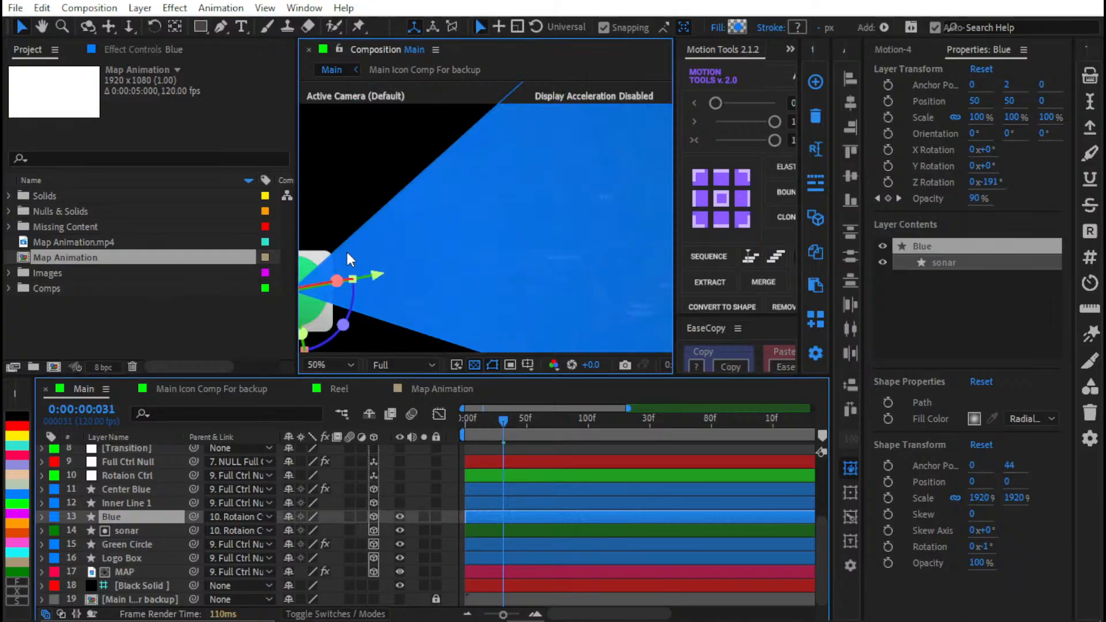
{"action": "left_click_drag", "start_coordinate": [346, 266], "coordinate": [596, 230]}
{"action": "left_click_drag", "start_coordinate": [663, 221], "coordinate": [597, 237]}
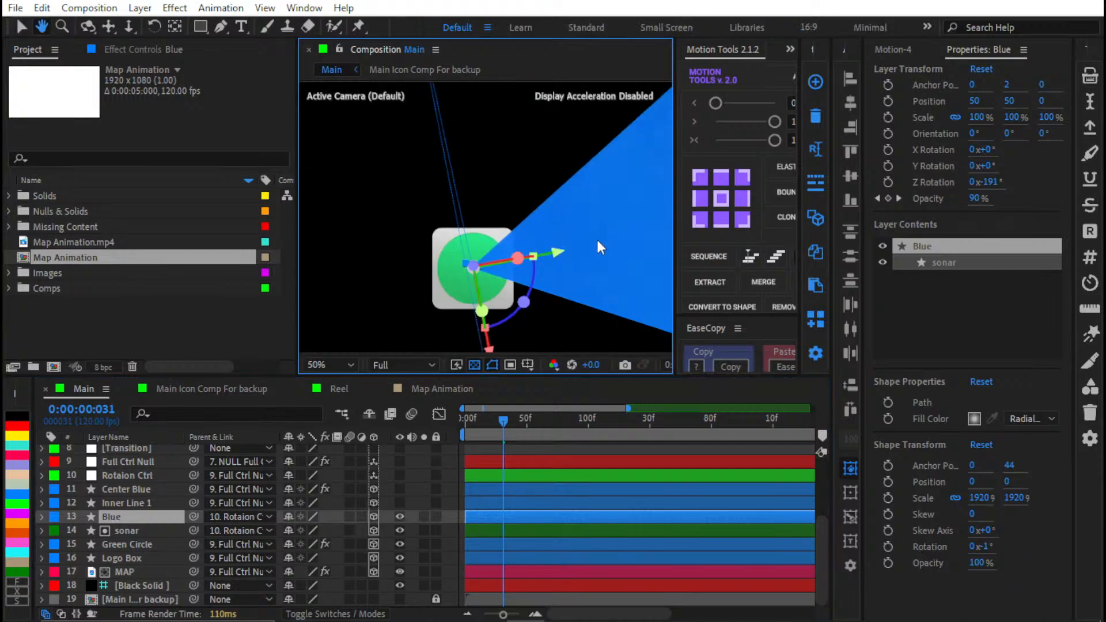
{"action": "scroll", "coordinate": [462, 271], "scroll_direction": "up", "scroll_amount": 2}
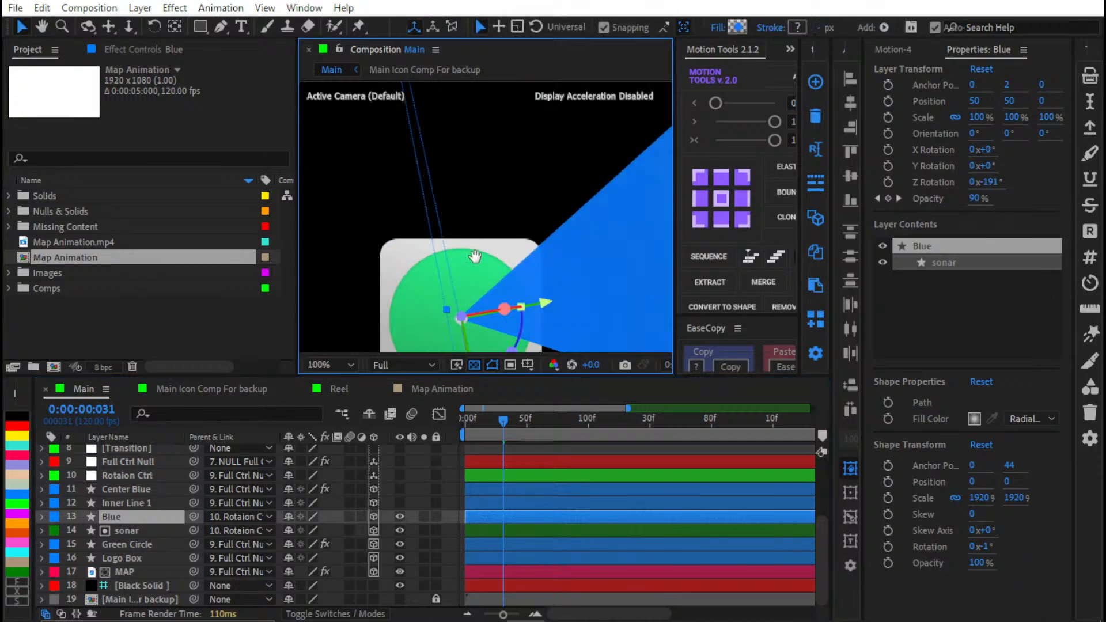
{"action": "left_click_drag", "start_coordinate": [462, 270], "coordinate": [488, 187]}
{"action": "key", "text": "v"}
Step: Make the Inner Line 1 and Center Blue layers visible in the Main composition
{"action": "left_click", "coordinate": [398, 517]}
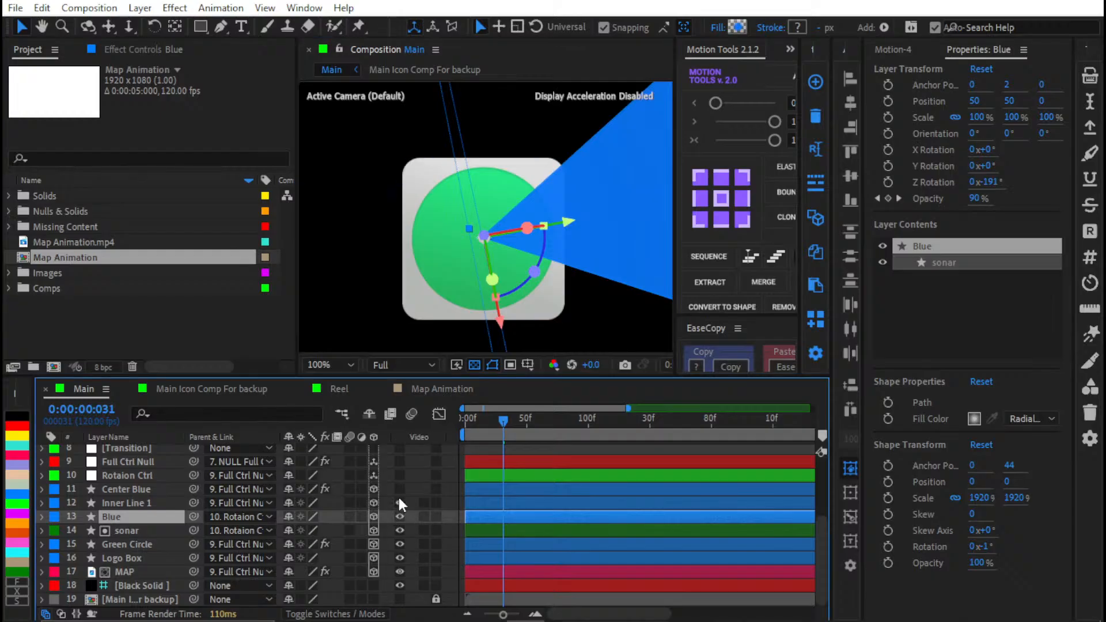
{"action": "left_click", "coordinate": [399, 502]}
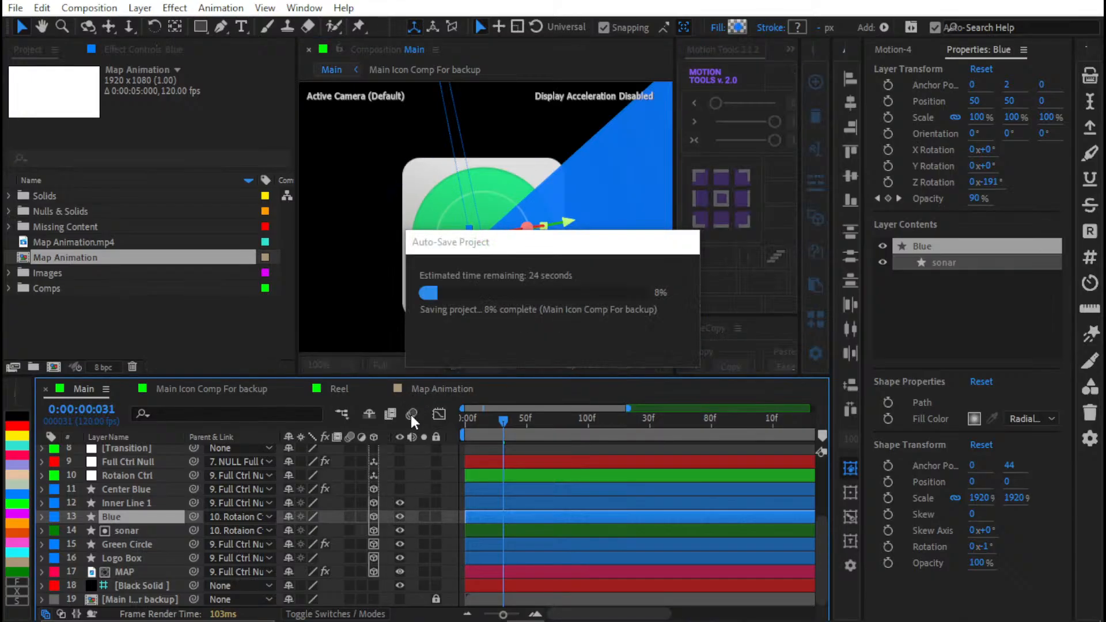
{"action": "left_click", "coordinate": [377, 278]}
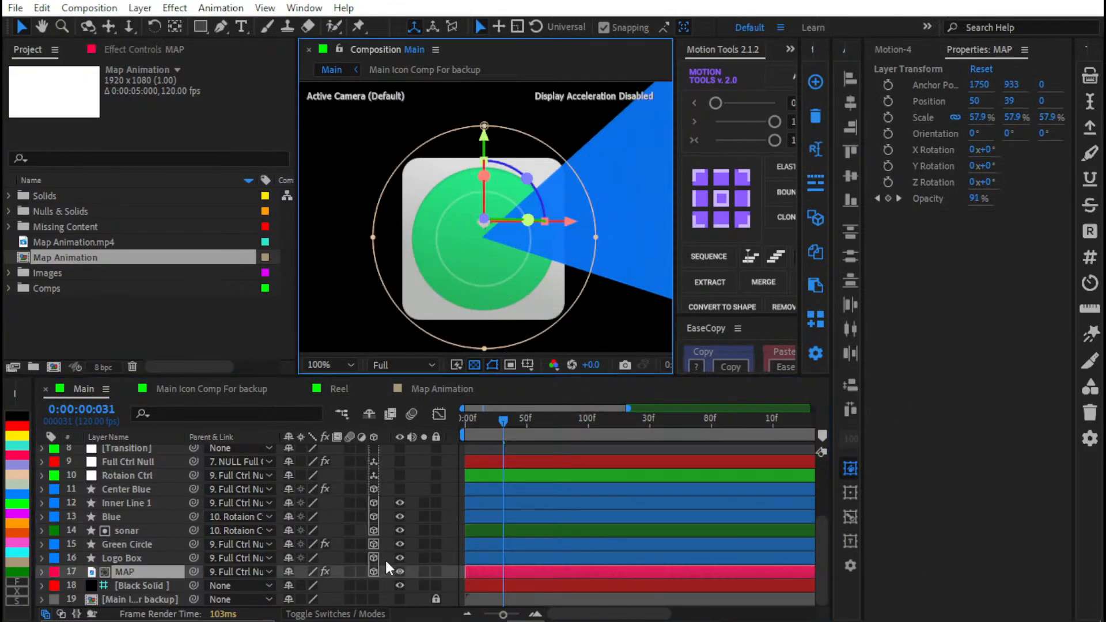
{"action": "left_click", "coordinate": [400, 489]}
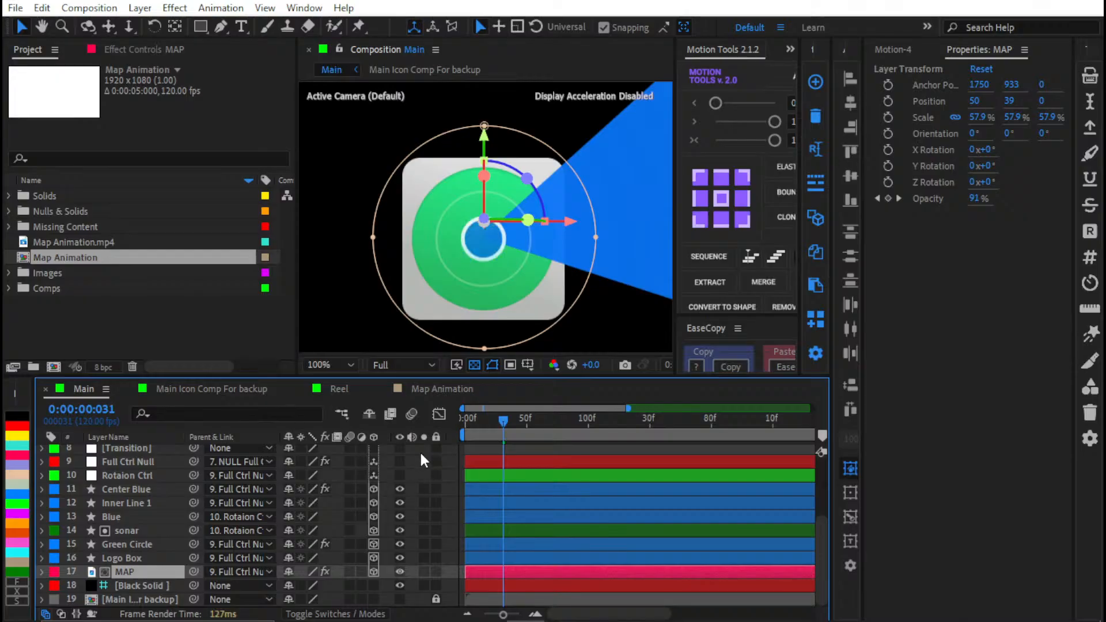
Step: Inspect the icon's rings and wedge by selecting Center Blue, Inner Line 1 and Blue together, and select the Rotaion Ctrl layer
{"action": "left_click", "coordinate": [156, 490]}
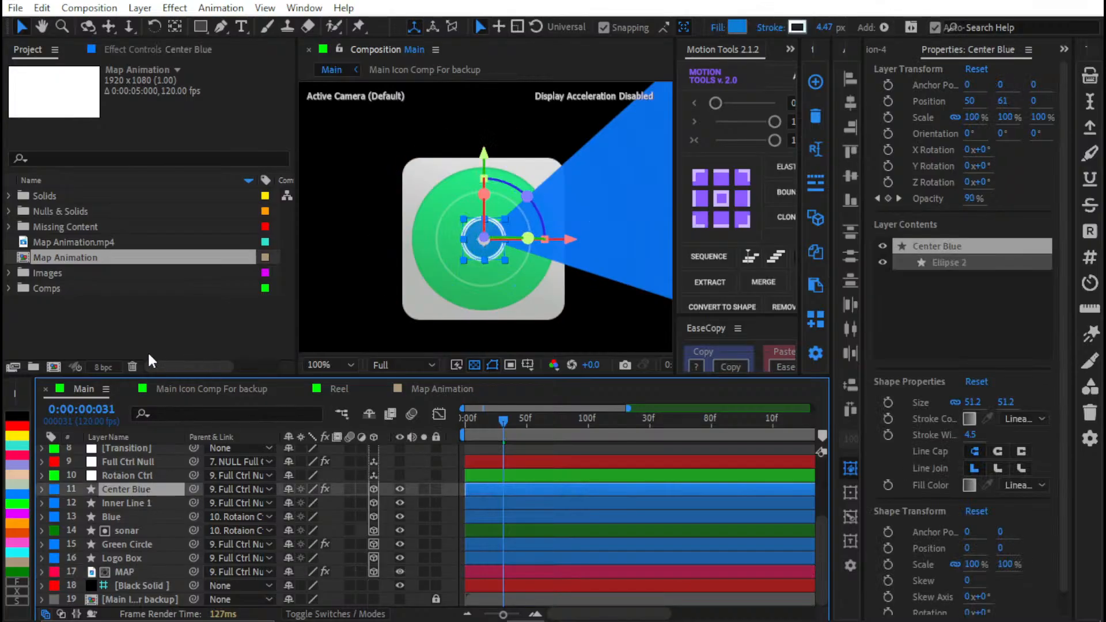
{"action": "key", "text": "ctrl+shift+Down"}
{"action": "key", "text": "ctrl+shift+Down"}
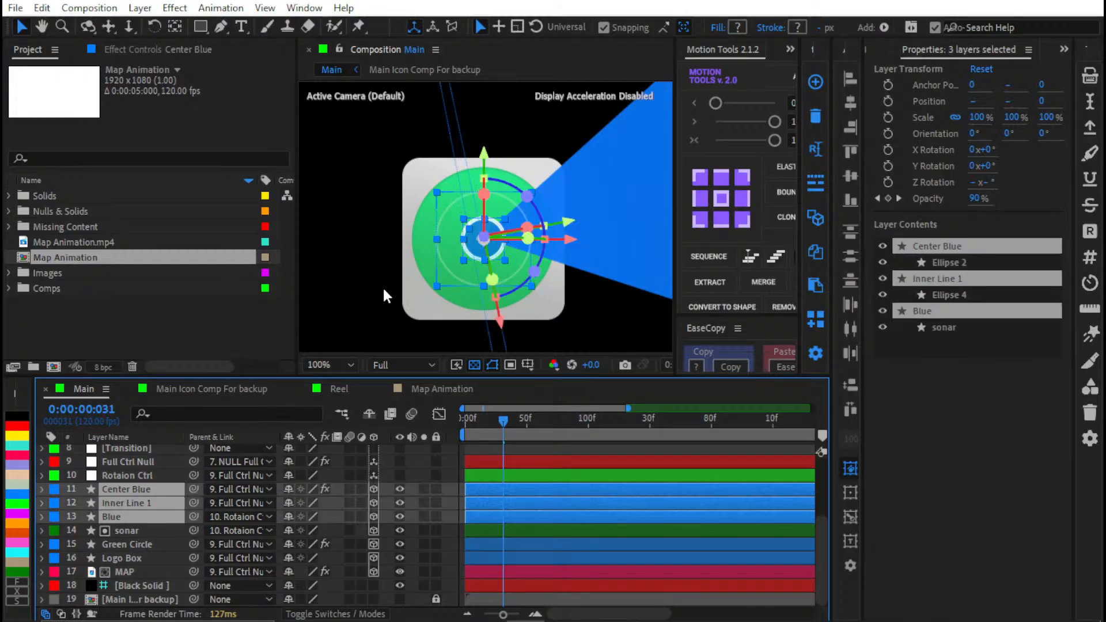
{"action": "key", "text": "period"}
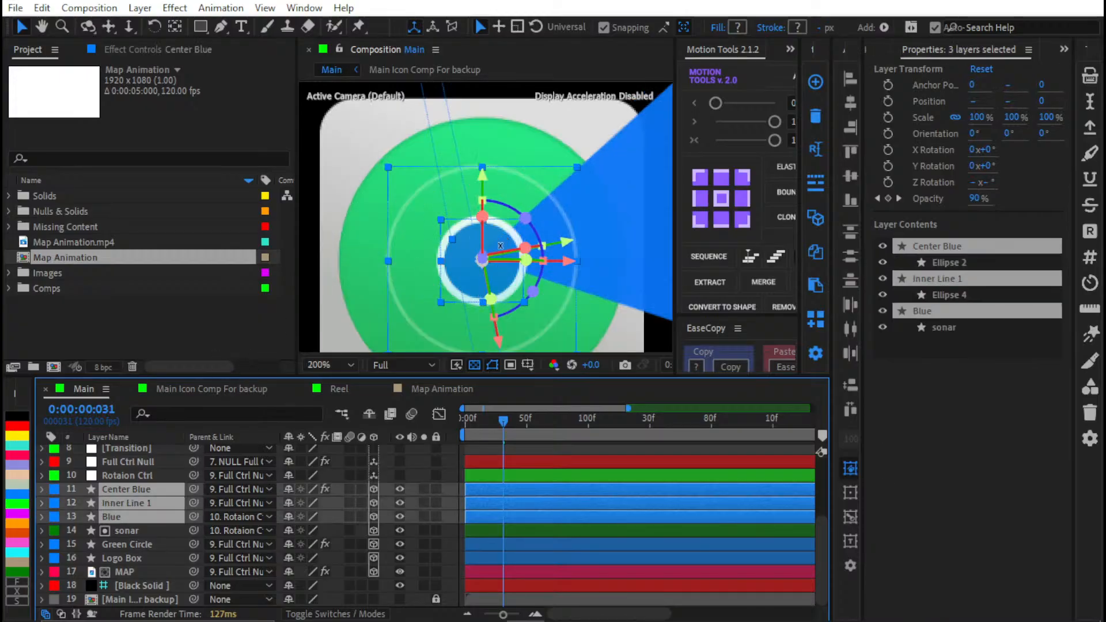
{"action": "left_click", "coordinate": [146, 476]}
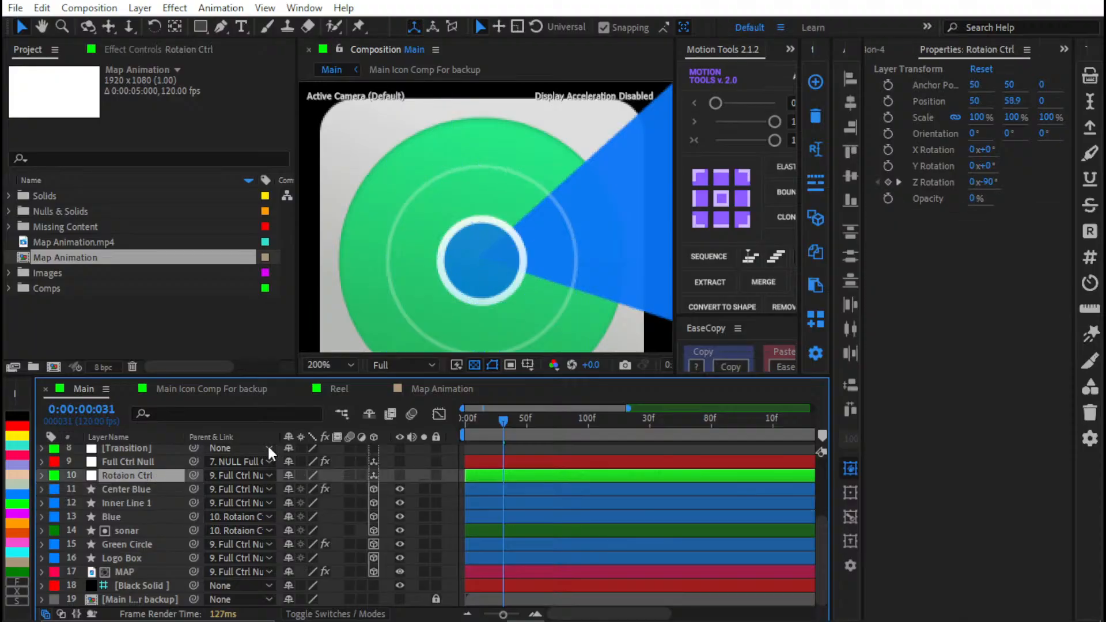
{"action": "key", "text": "comma"}
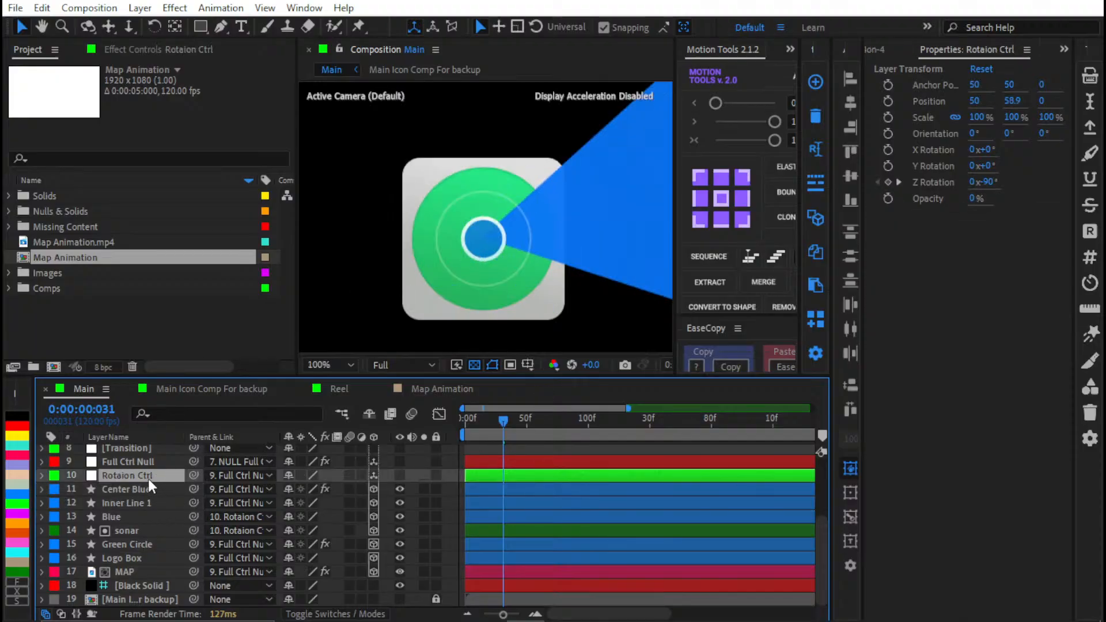
{"action": "scroll", "coordinate": [492, 269], "scroll_direction": "down", "scroll_amount": 4}
{"action": "left_click_drag", "start_coordinate": [502, 251], "coordinate": [431, 310]}
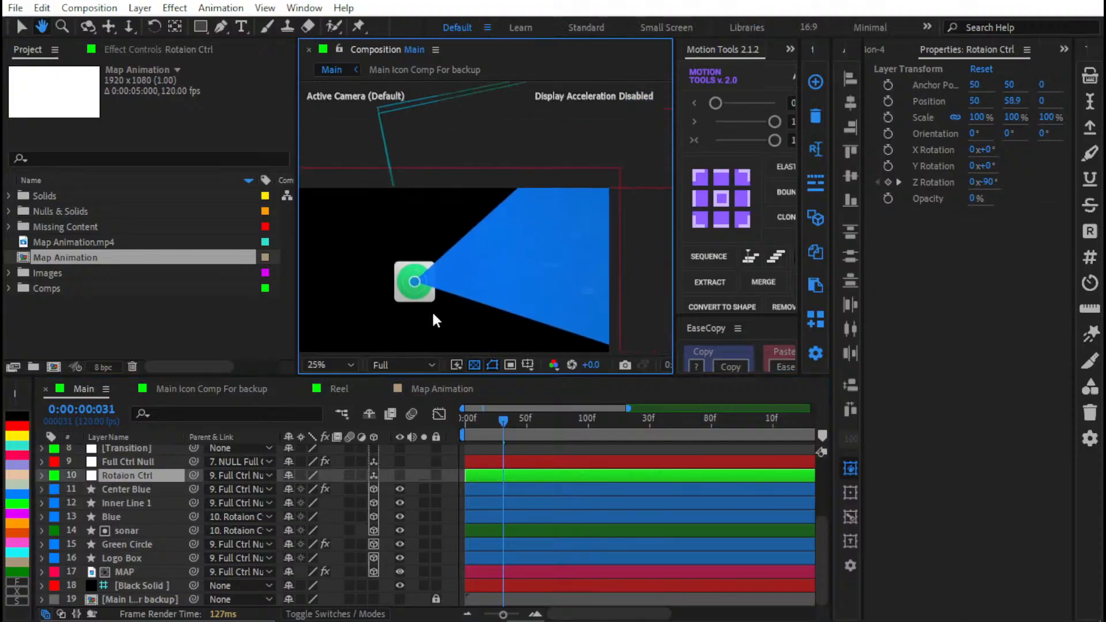
Step: Hide the sonar layer and examine the blue gradient over the map wedge beside the icon
{"action": "left_click", "coordinate": [400, 531]}
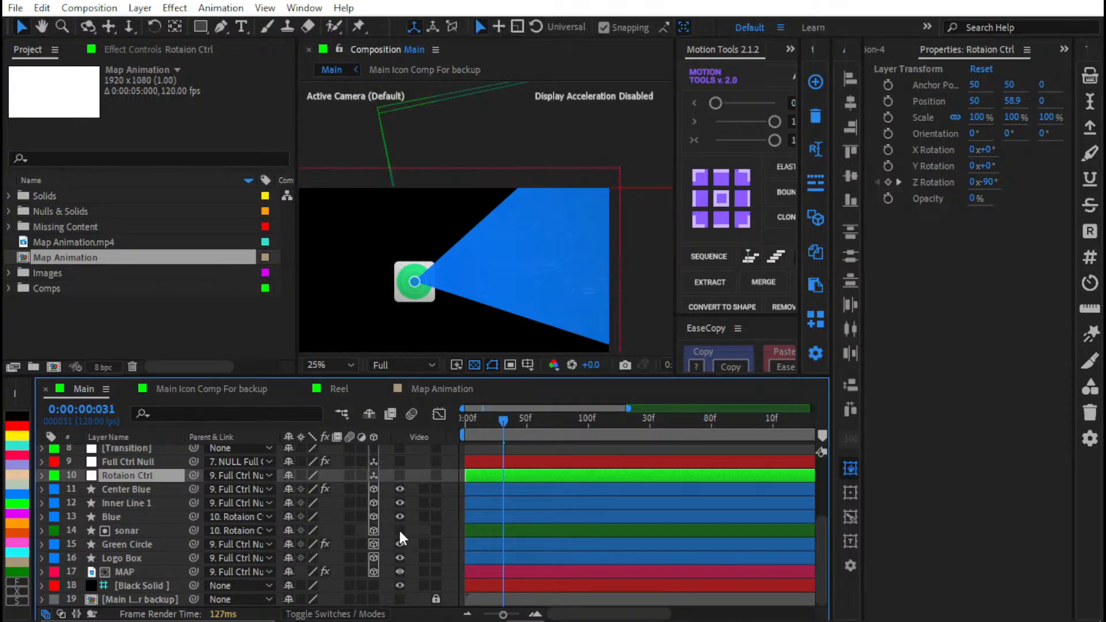
{"action": "left_click", "coordinate": [595, 535]}
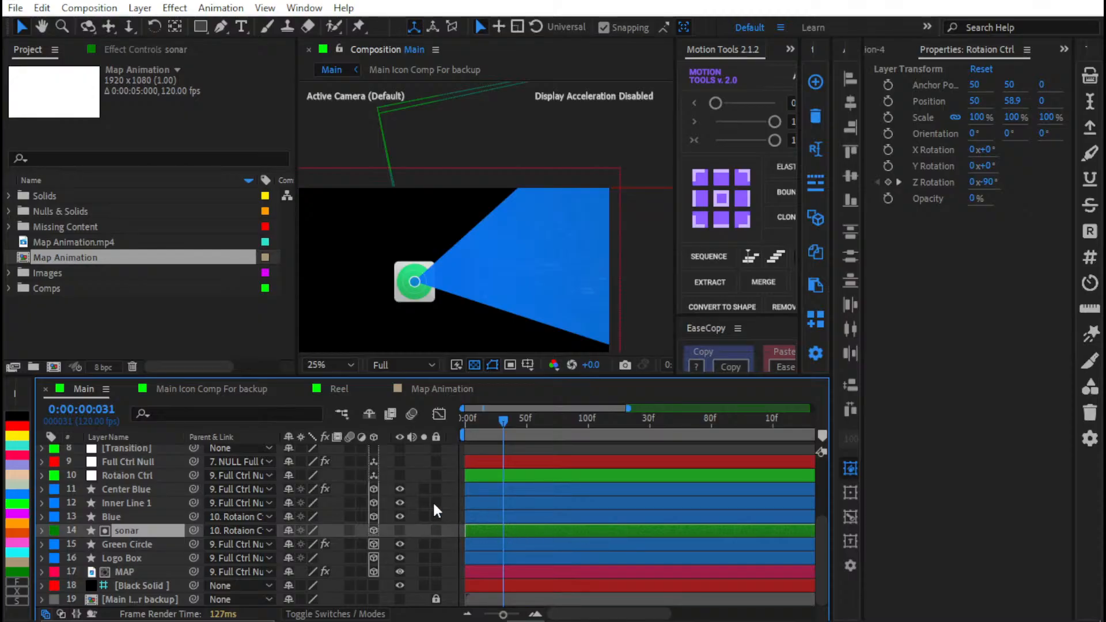
{"action": "left_click", "coordinate": [386, 527]}
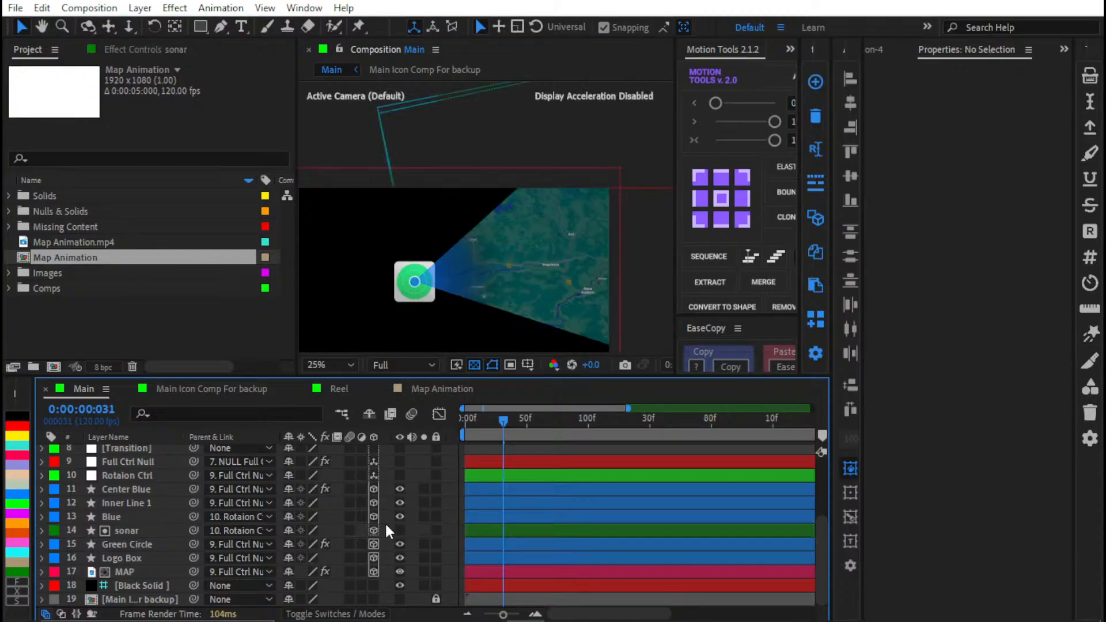
{"action": "left_click_drag", "start_coordinate": [472, 254], "coordinate": [413, 217]}
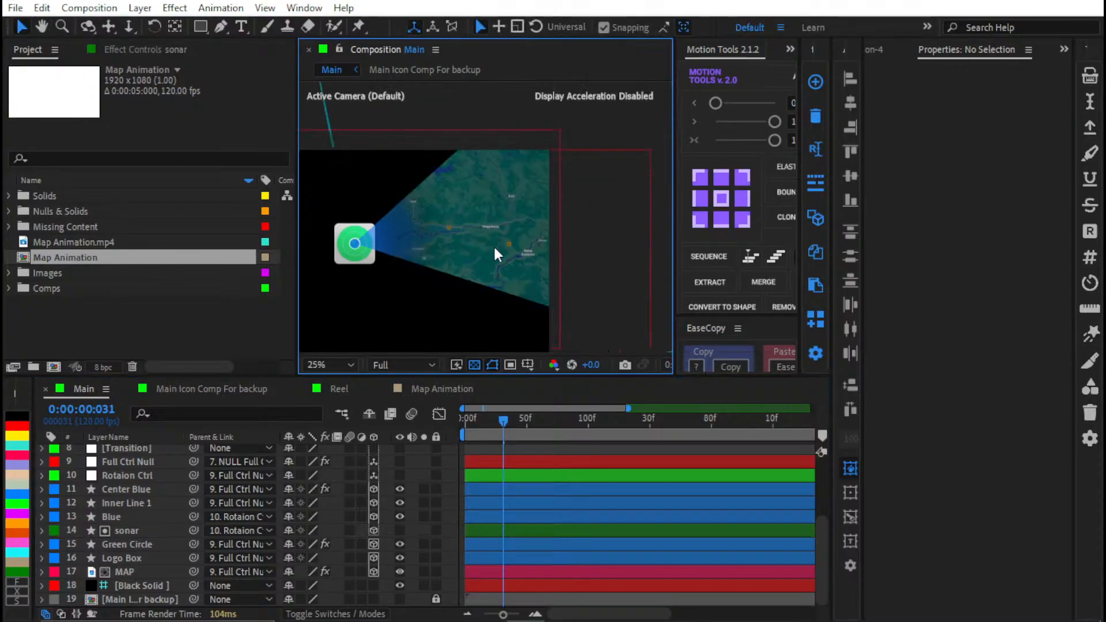
{"action": "left_click_drag", "start_coordinate": [493, 245], "coordinate": [531, 255]}
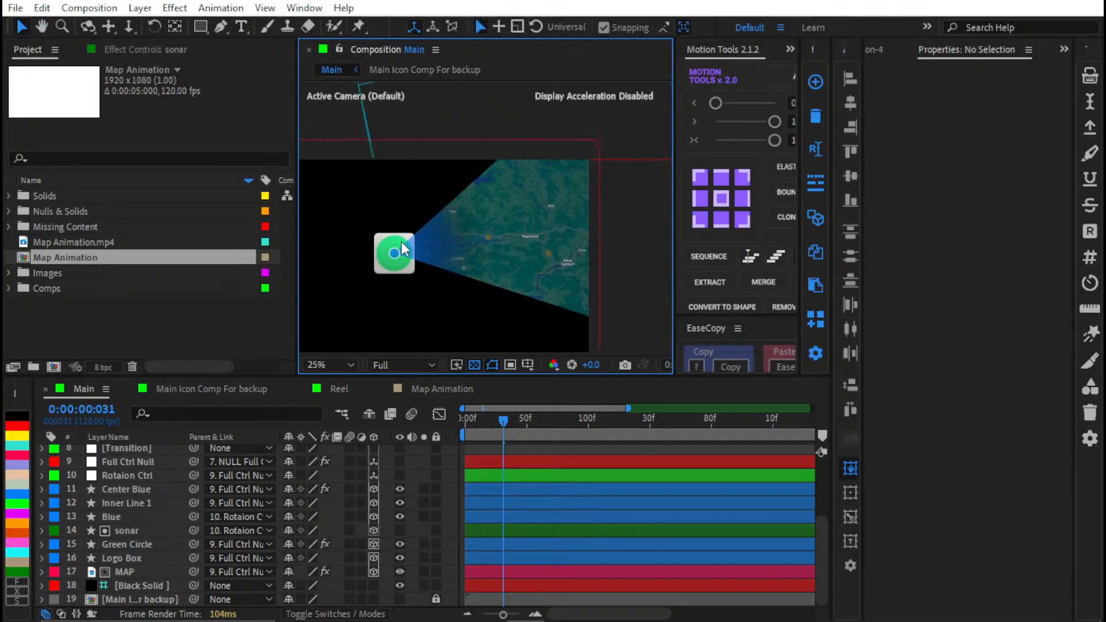
{"action": "left_click_drag", "start_coordinate": [461, 241], "coordinate": [644, 211]}
{"action": "left_click_drag", "start_coordinate": [504, 208], "coordinate": [427, 197]}
{"action": "scroll", "coordinate": [467, 207], "scroll_direction": "up", "scroll_amount": 2}
{"action": "key", "text": "v"}
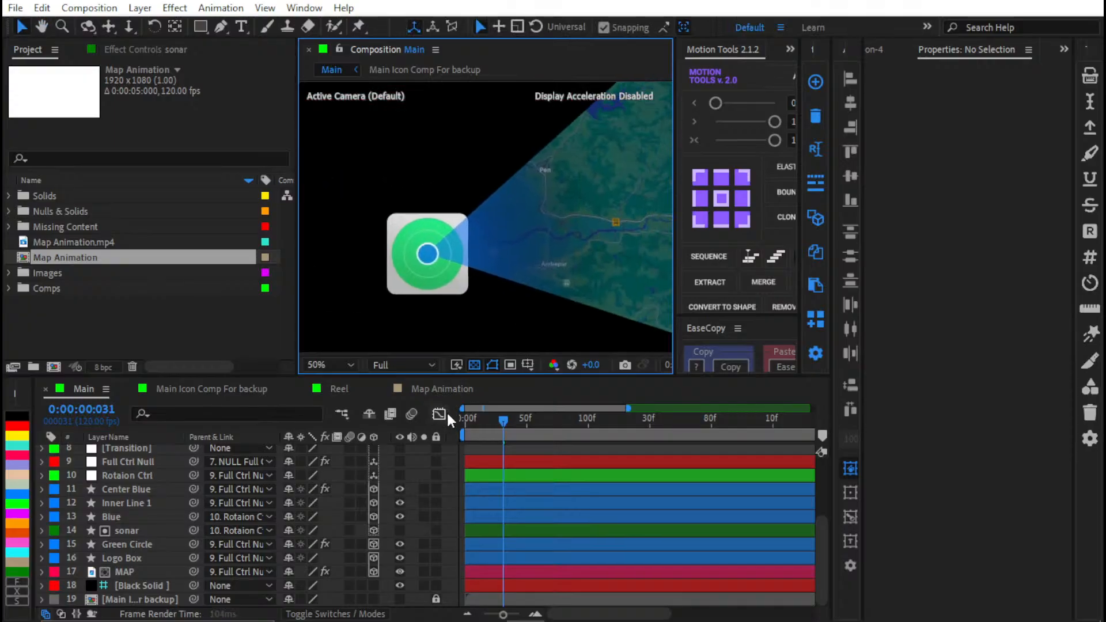
Step: Make the Rotaion Ctrl layer visible and select it to show its control handles around the icon
{"action": "left_click", "coordinate": [399, 476]}
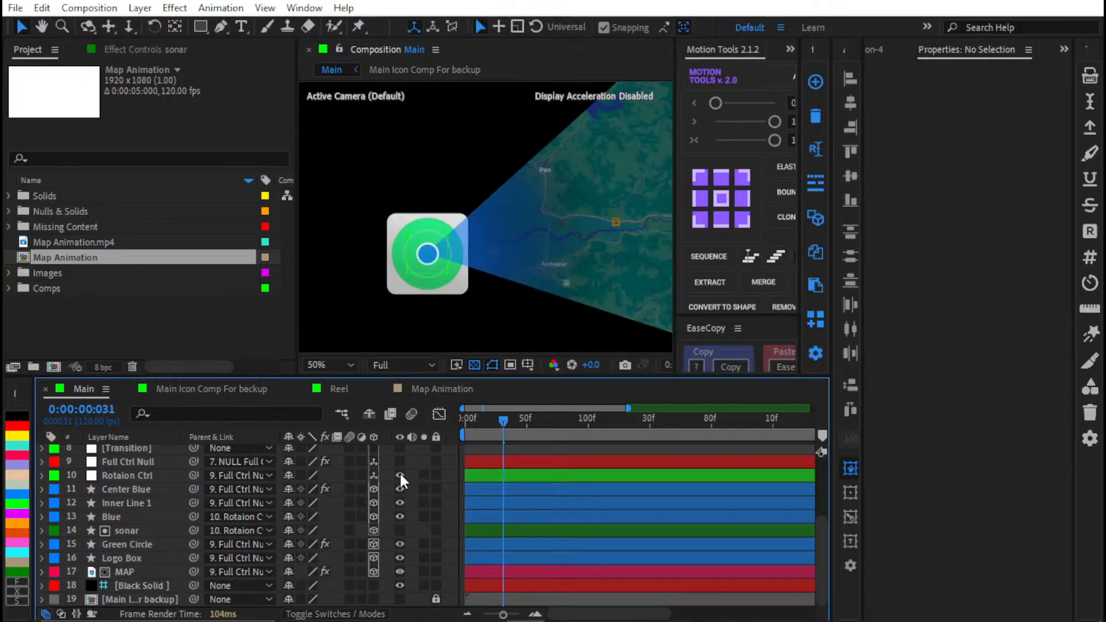
{"action": "left_click", "coordinate": [400, 476]}
{"action": "scroll", "coordinate": [403, 483], "scroll_direction": "up", "scroll_amount": 1}
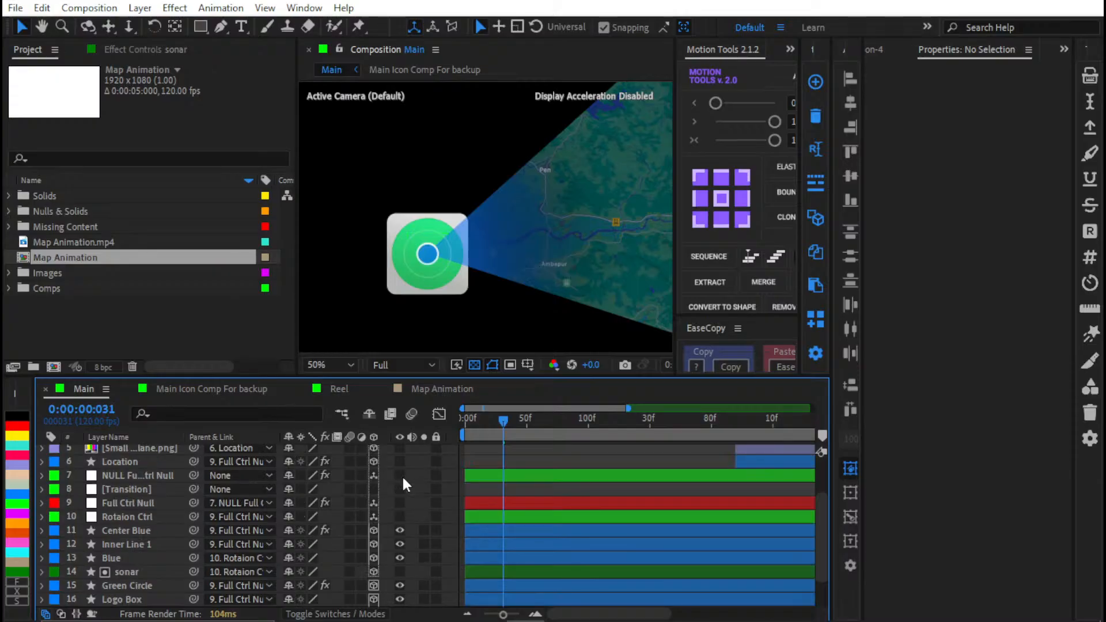
{"action": "left_click", "coordinate": [400, 517]}
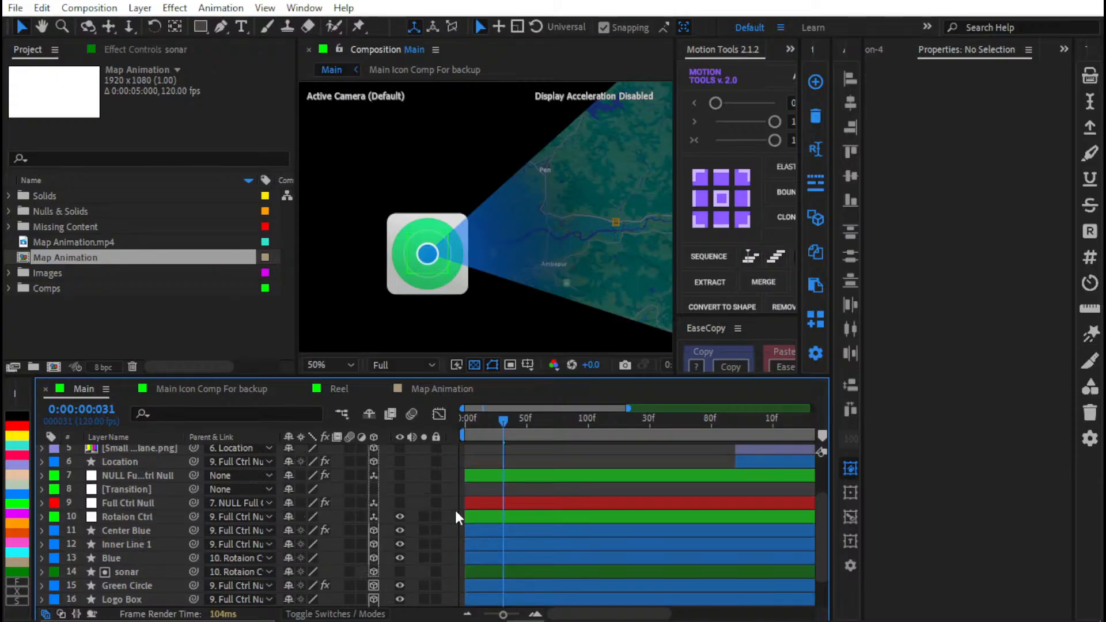
{"action": "left_click", "coordinate": [501, 517]}
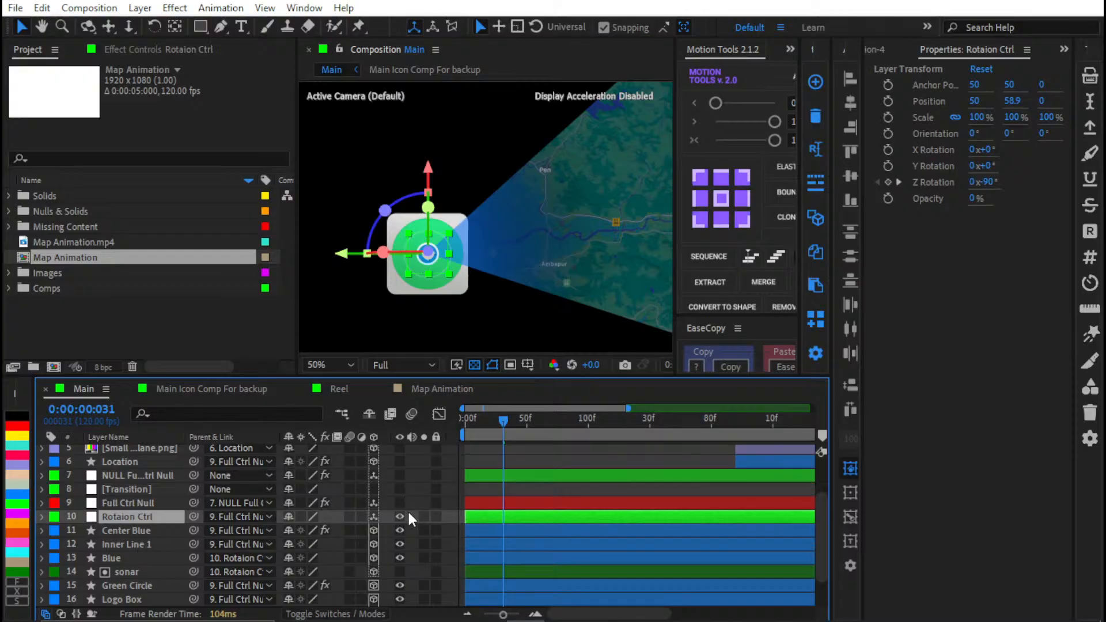
{"action": "scroll", "coordinate": [485, 167], "scroll_direction": "down", "scroll_amount": 1}
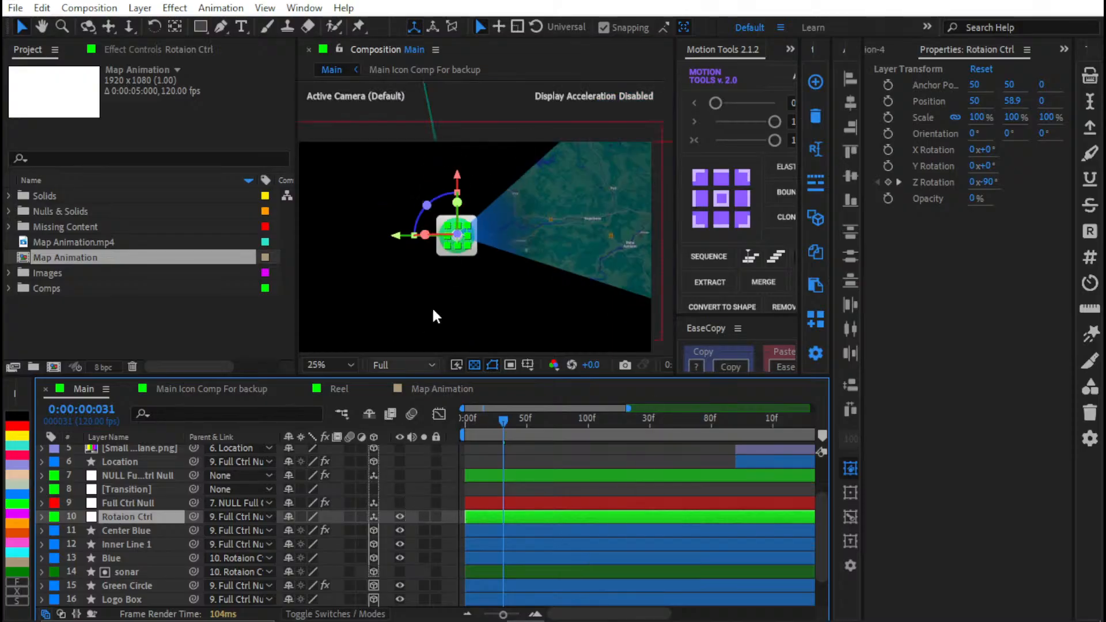
Step: Make the Full Ctrl Null layer visible, select it and scrub the playhead to frame 78 to check its motion
{"action": "mouse_move", "coordinate": [544, 420]}
{"action": "left_mouse_down"}
{"action": "mouse_move", "coordinate": [633, 417]}
{"action": "mouse_move", "coordinate": [539, 420]}
{"action": "left_mouse_up"}
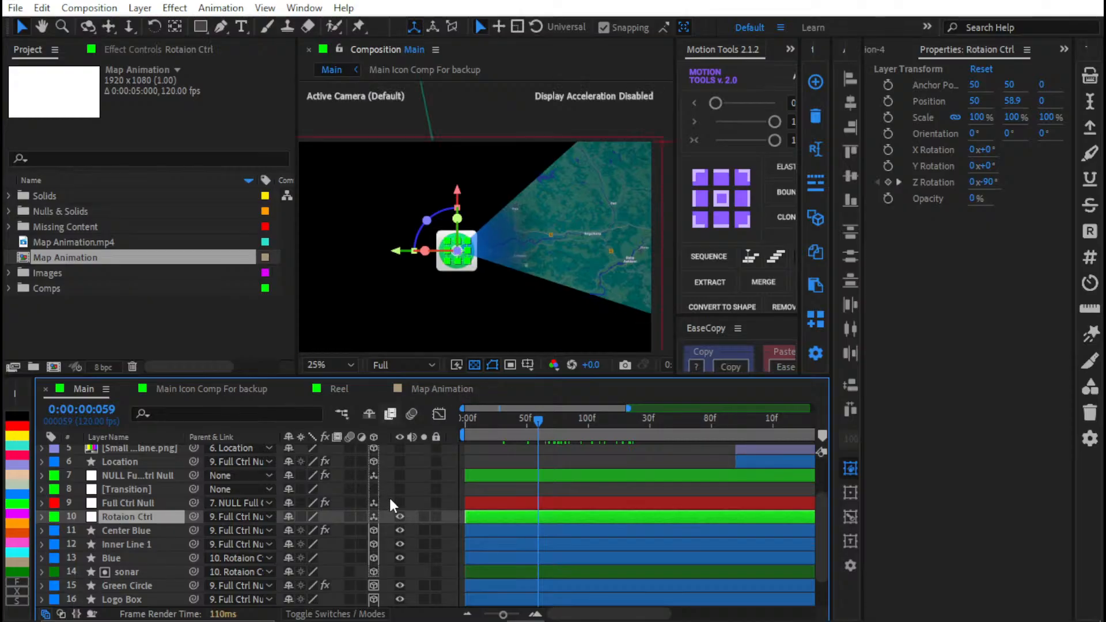
{"action": "left_click", "coordinate": [522, 505]}
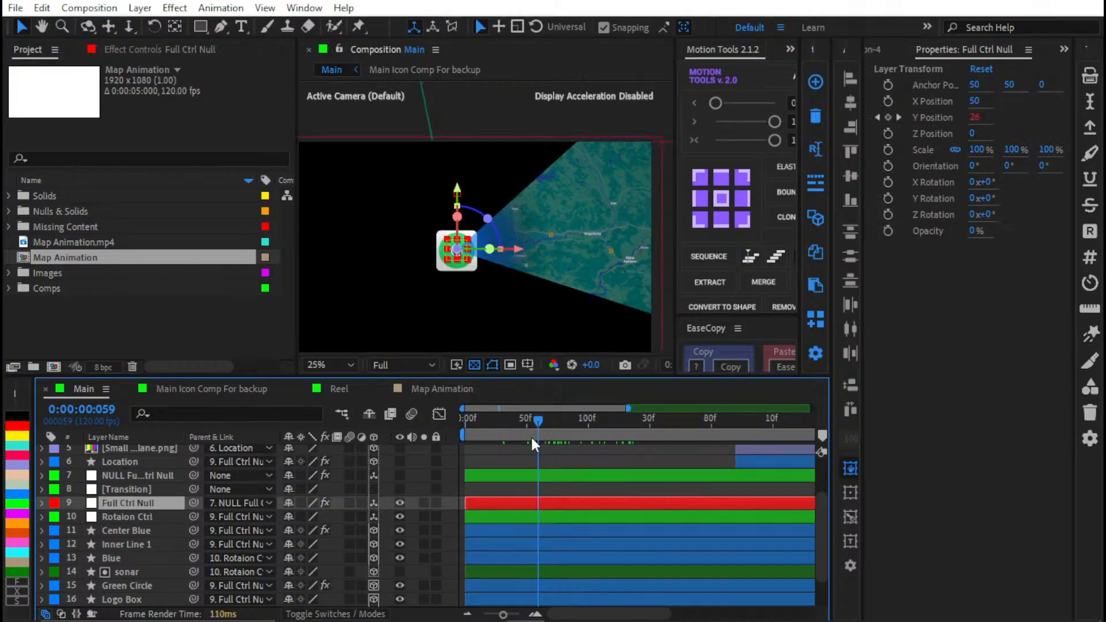
{"action": "key", "text": "u"}
{"action": "left_click_drag", "start_coordinate": [533, 428], "coordinate": [560, 436]}
{"action": "key", "text": "u"}
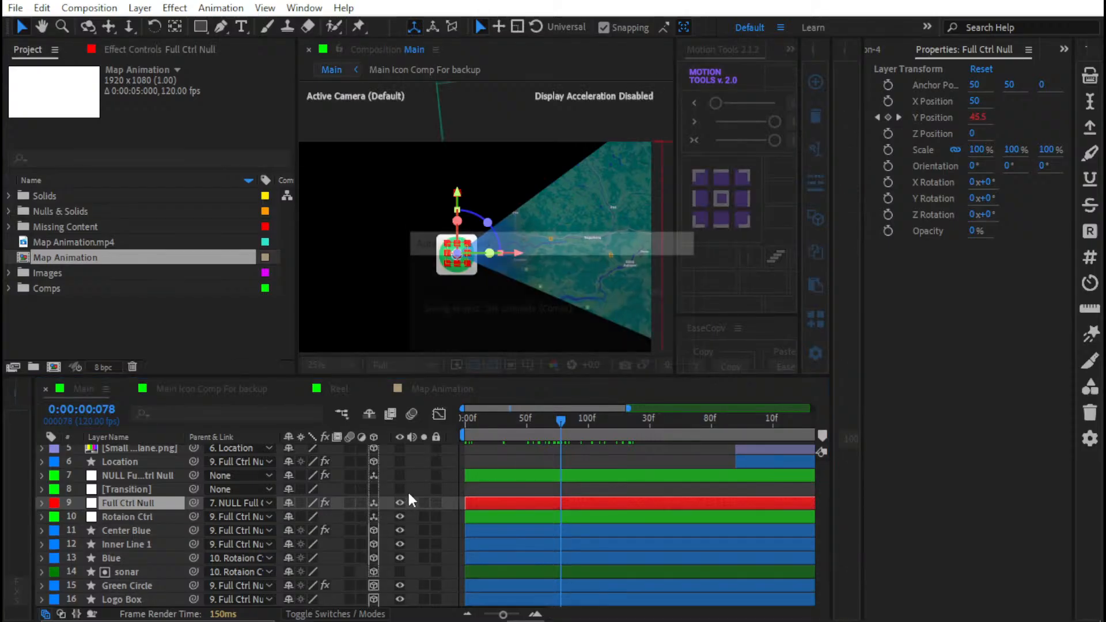
Step: Select the Transition layer further along the timeline and make it visible
{"action": "left_click_drag", "start_coordinate": [493, 481], "coordinate": [276, 519]}
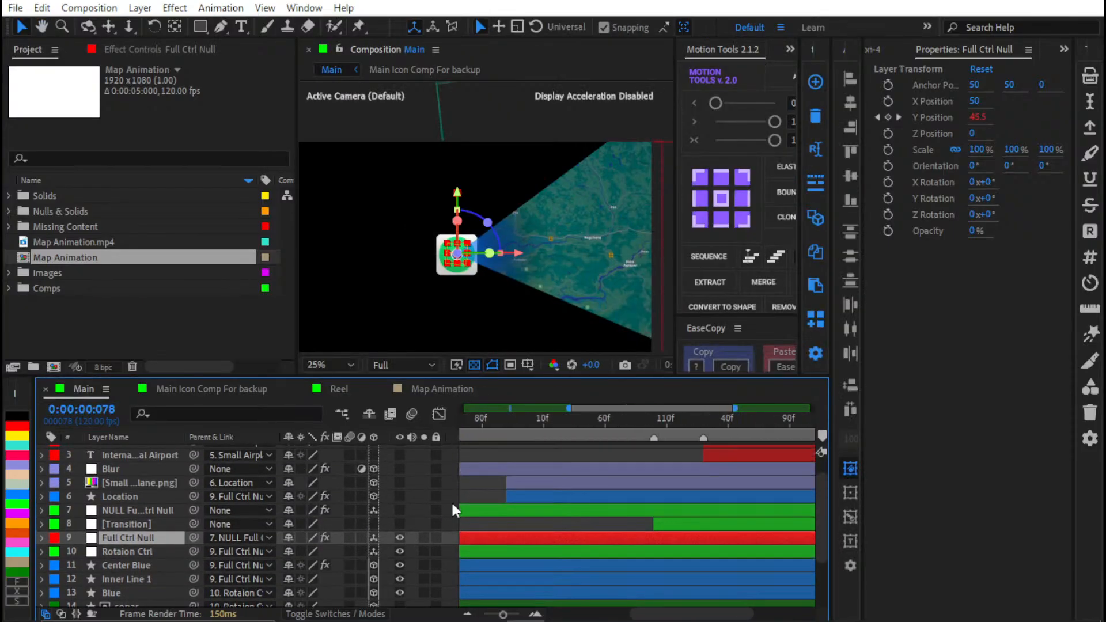
{"action": "left_click", "coordinate": [667, 525]}
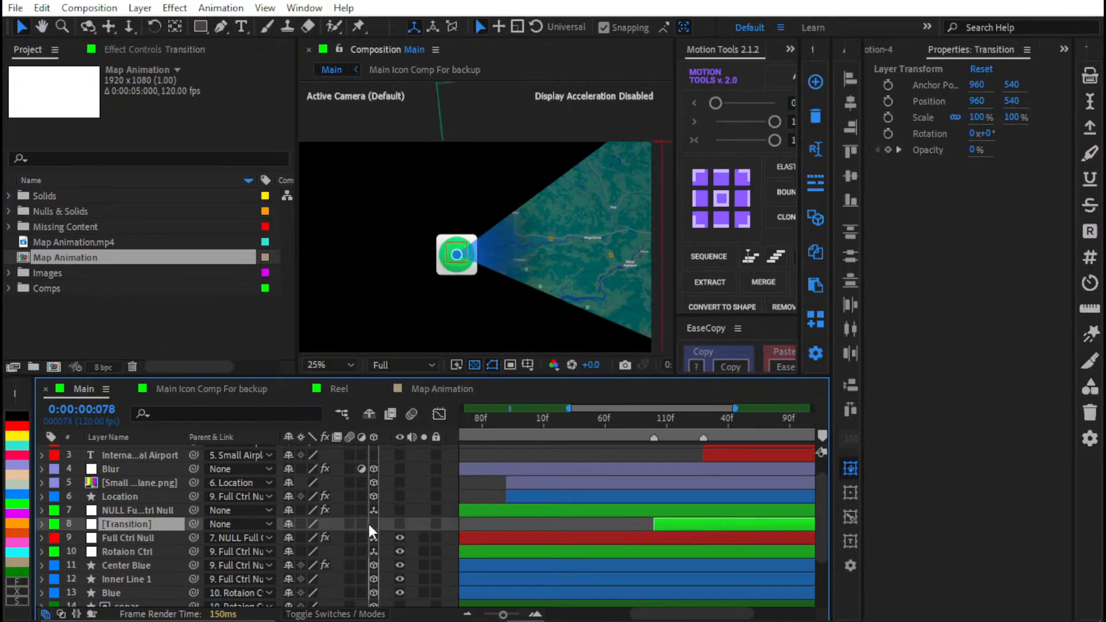
{"action": "left_click", "coordinate": [399, 524]}
{"action": "left_click_drag", "start_coordinate": [579, 495], "coordinate": [429, 503]}
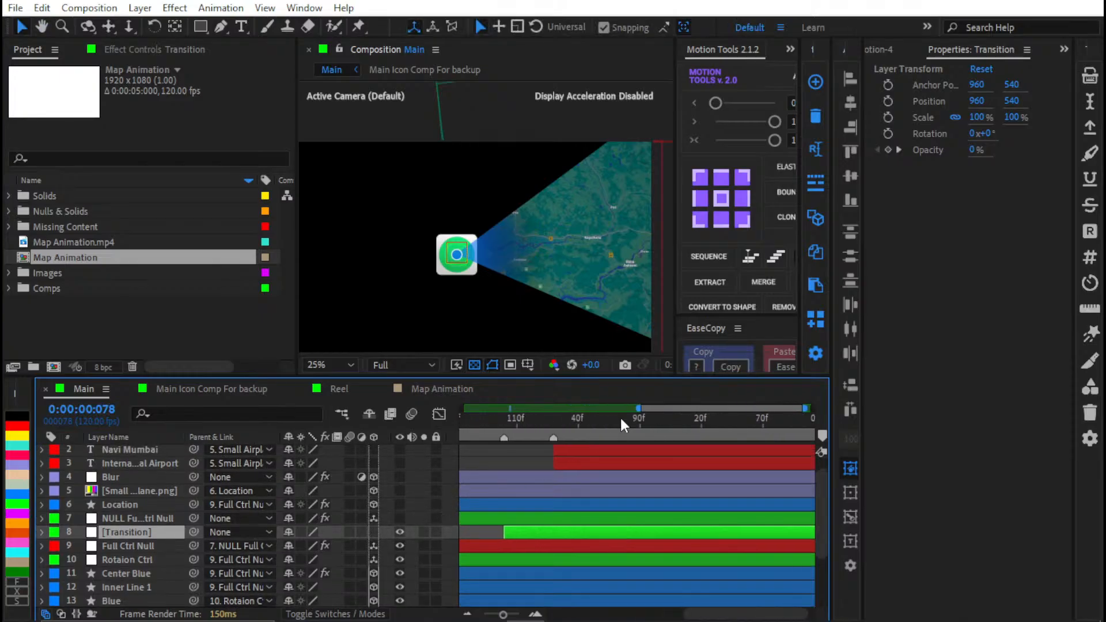
Step: Scrub to 0:00:02:115 to check the white transition, then make the NULL Full Ctrl Null layer visible and select it
{"action": "left_click_drag", "start_coordinate": [629, 422], "coordinate": [521, 431]}
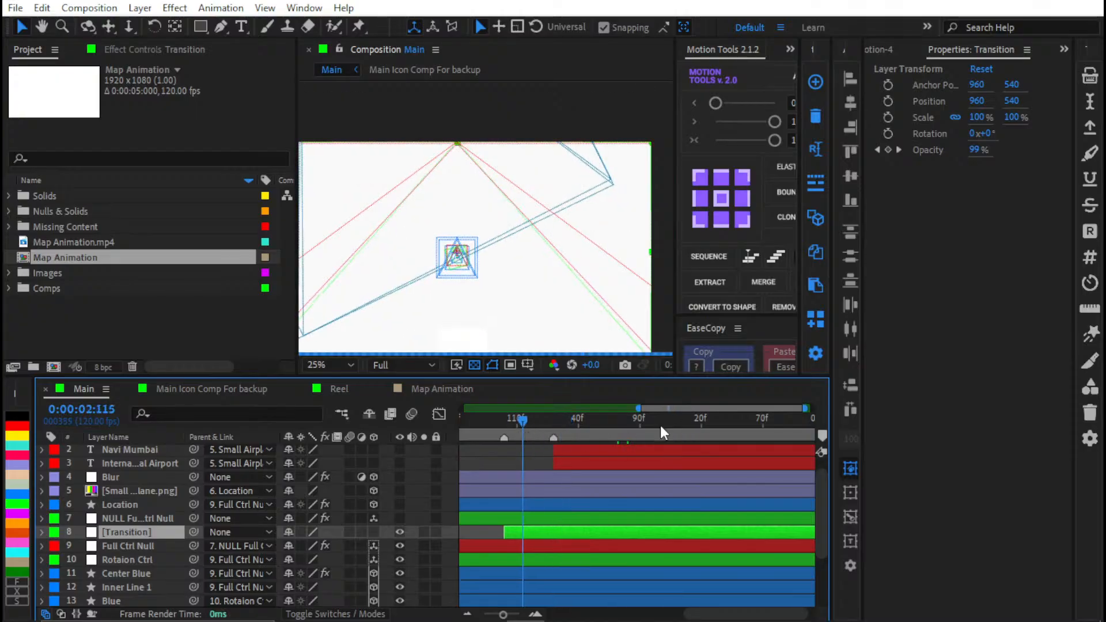
{"action": "left_click_drag", "start_coordinate": [578, 487], "coordinate": [589, 490]}
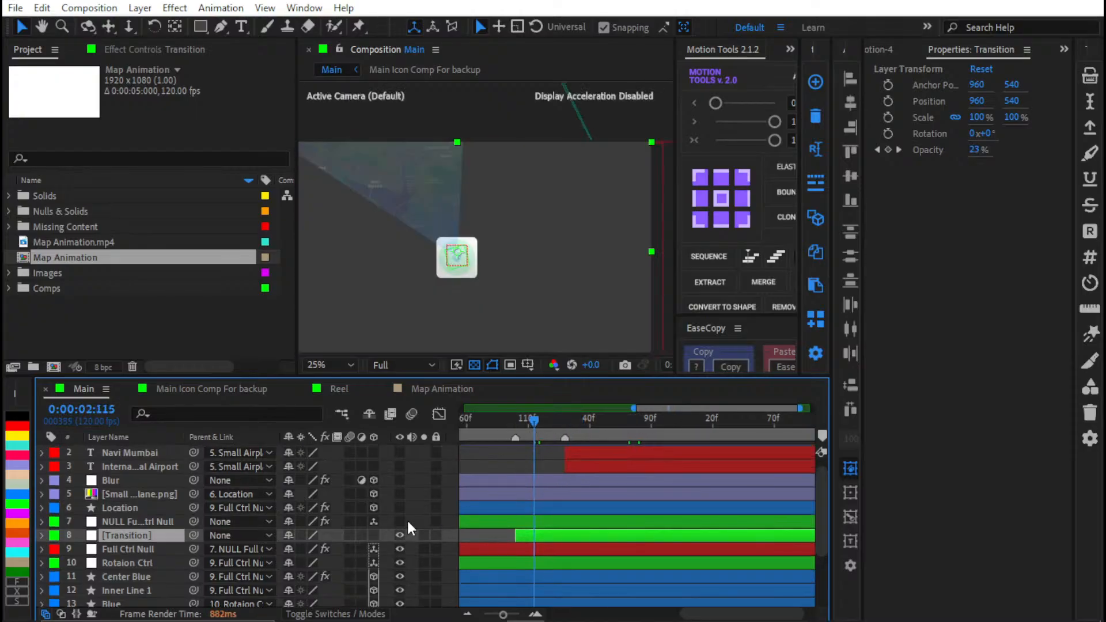
{"action": "left_click", "coordinate": [400, 520]}
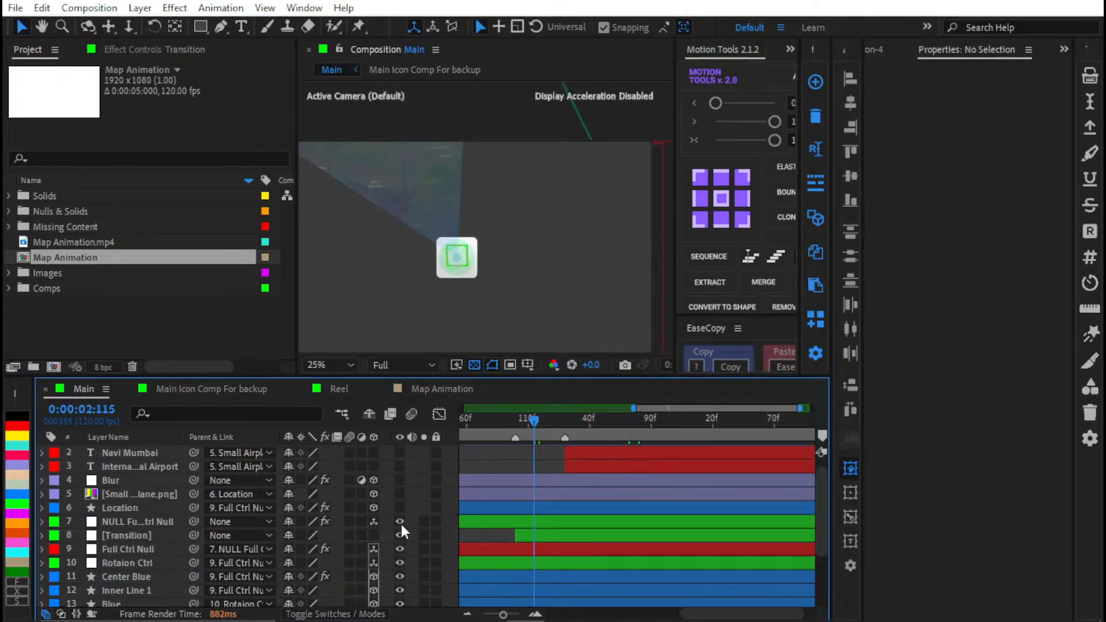
{"action": "left_click", "coordinate": [484, 522]}
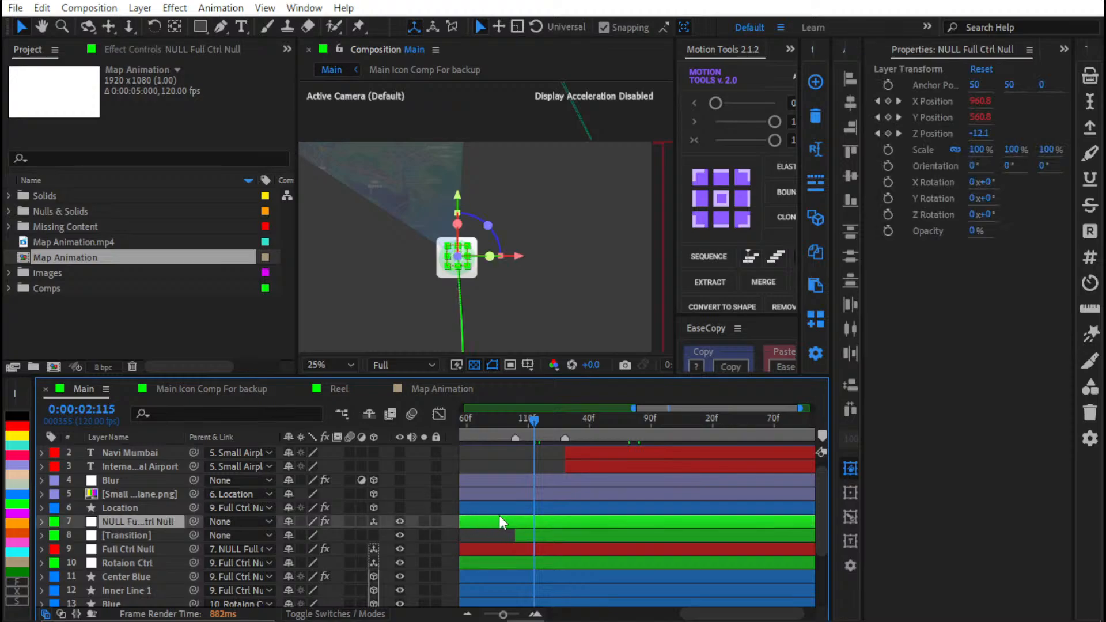
{"action": "key", "text": "p"}
{"action": "scroll", "coordinate": [572, 487], "scroll_direction": "down", "scroll_amount": 1}
{"action": "key", "text": "u"}
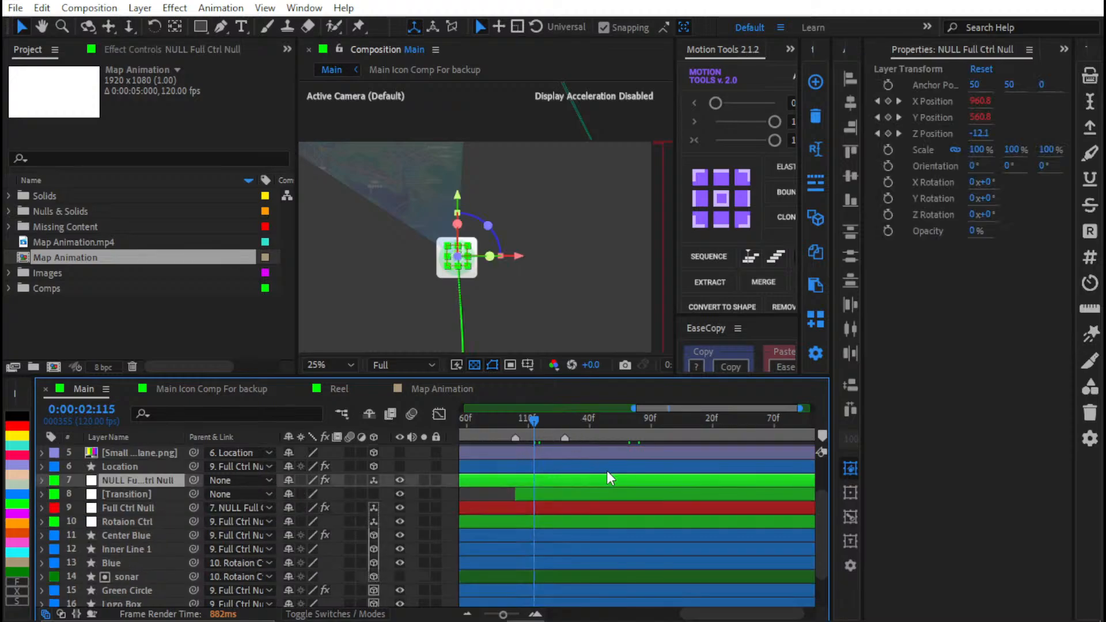
Step: Select the Location layer, make it visible and examine the white pin shape close up over the map
{"action": "left_click_drag", "start_coordinate": [606, 483], "coordinate": [556, 533]}
{"action": "left_click", "coordinate": [548, 520]}
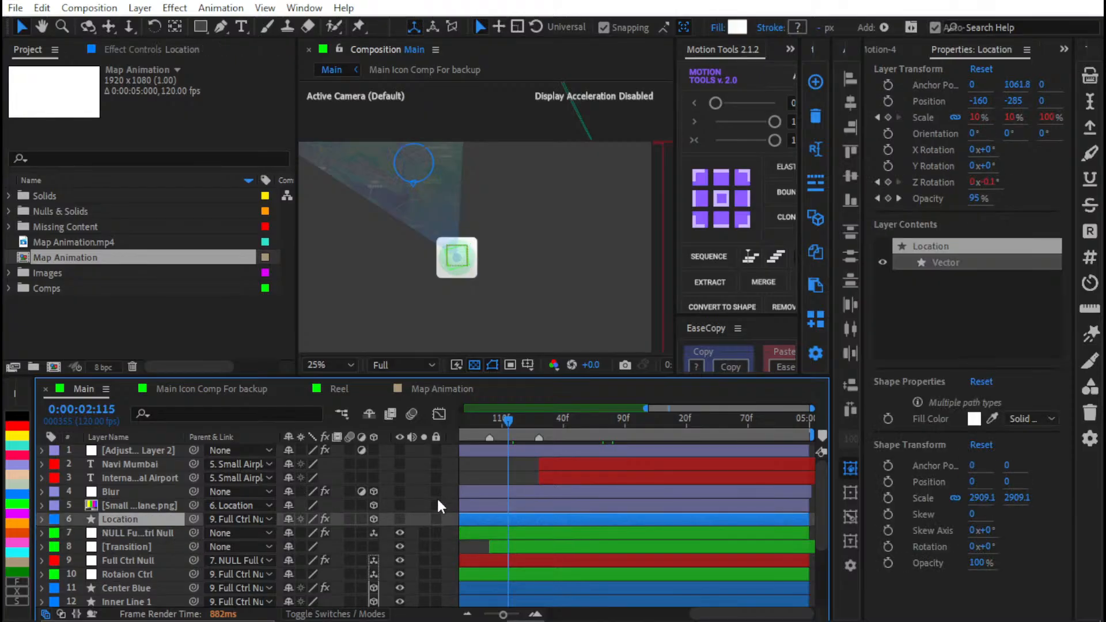
{"action": "left_click", "coordinate": [399, 519]}
{"action": "scroll", "coordinate": [434, 233], "scroll_direction": "up", "scroll_amount": 4}
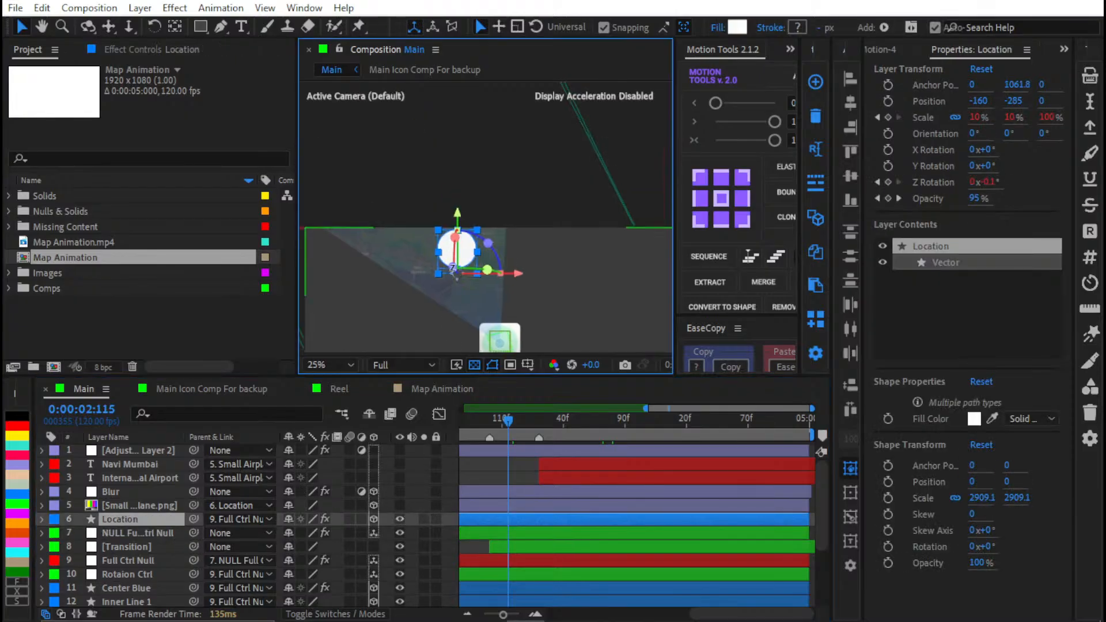
{"action": "left_click_drag", "start_coordinate": [434, 223], "coordinate": [519, 91]}
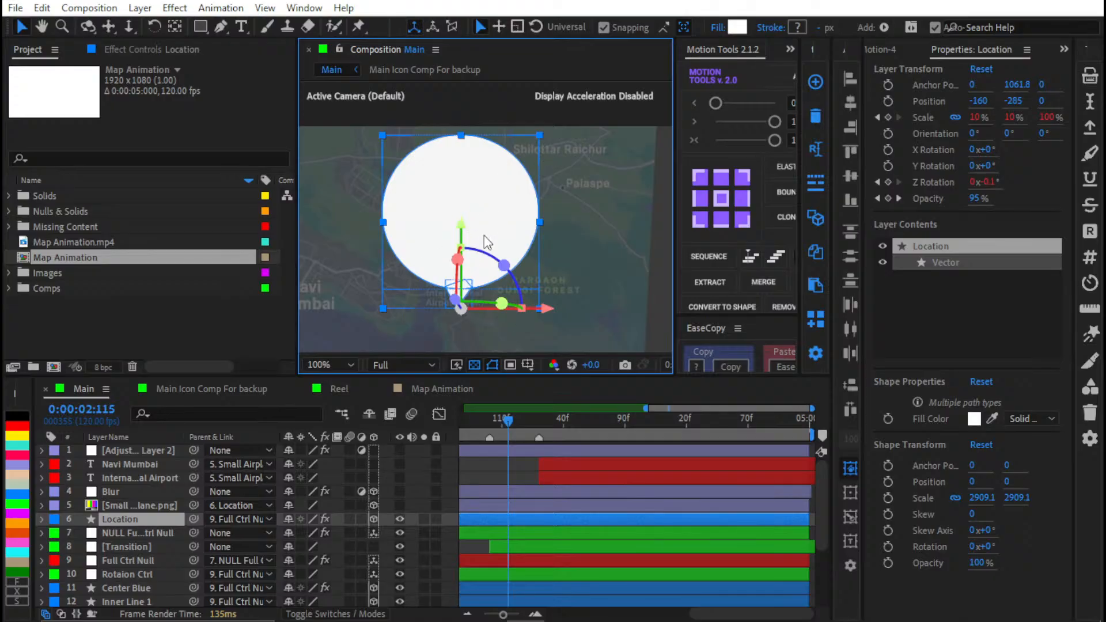
Step: Move the playhead to 0:00:03:013, make the Small Airplane.png layer visible inside the location pin and select it
{"action": "left_click", "coordinate": [573, 420]}
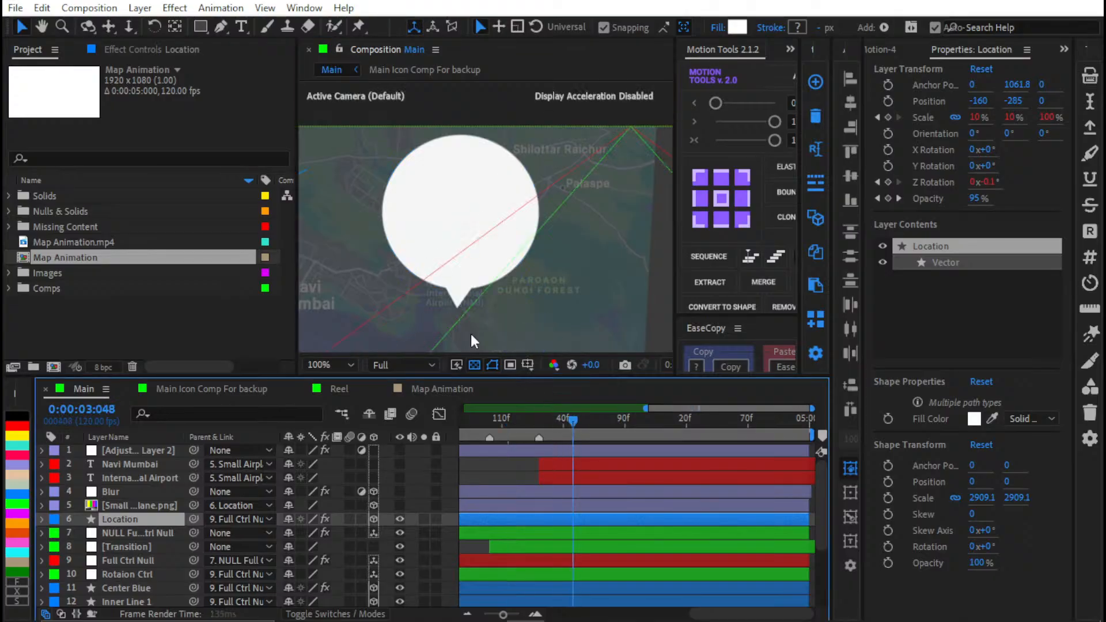
{"action": "scroll", "coordinate": [489, 341], "scroll_direction": "down", "scroll_amount": 1}
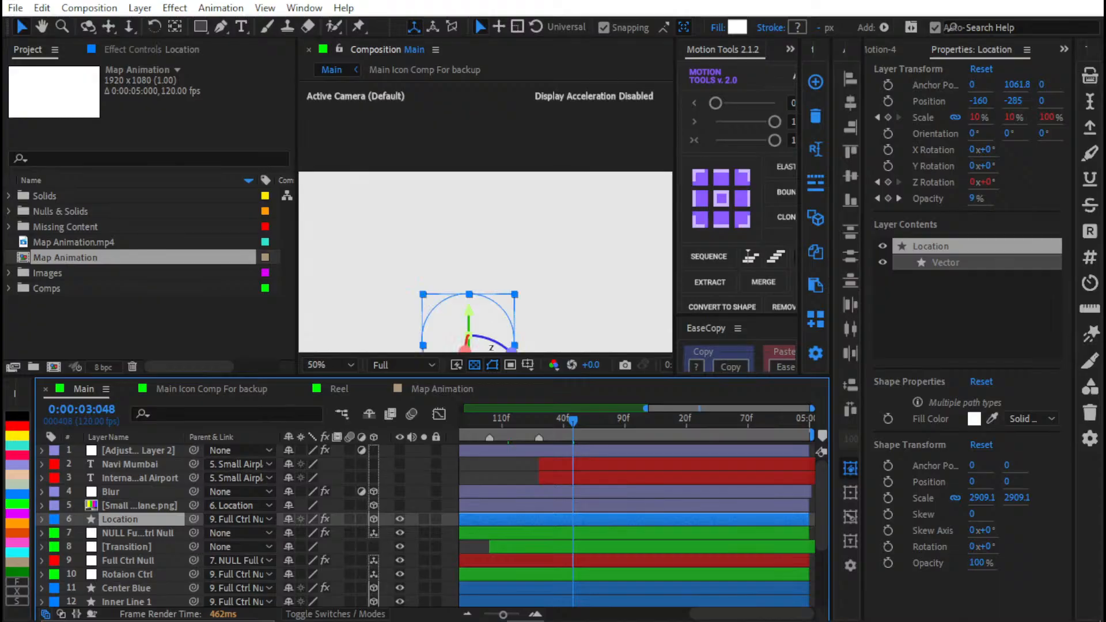
{"action": "left_click", "coordinate": [531, 420]}
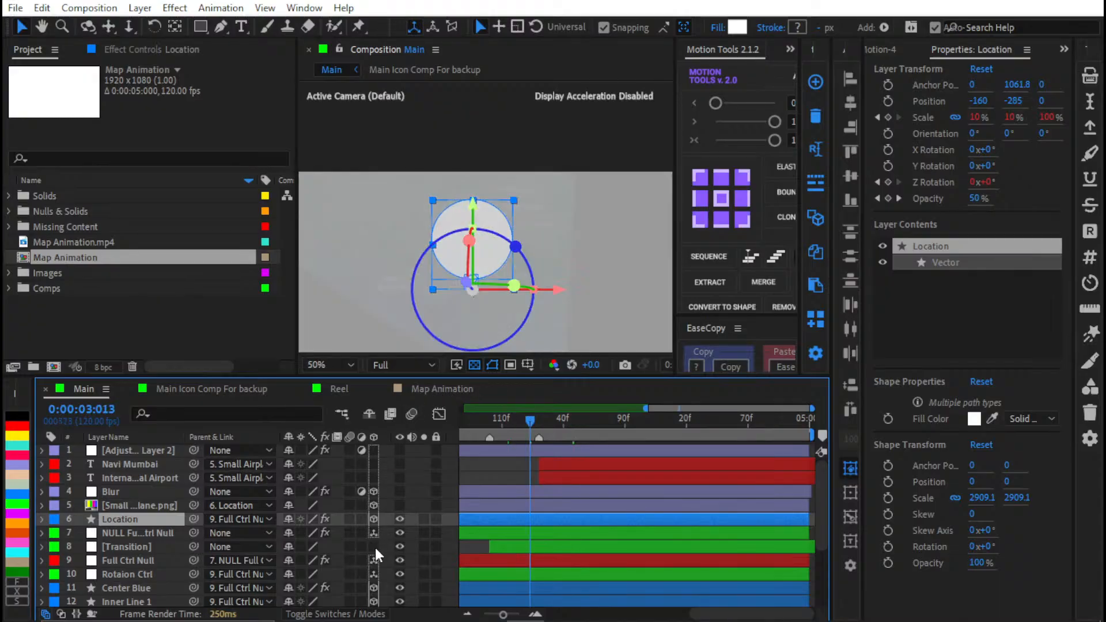
{"action": "left_click", "coordinate": [399, 506]}
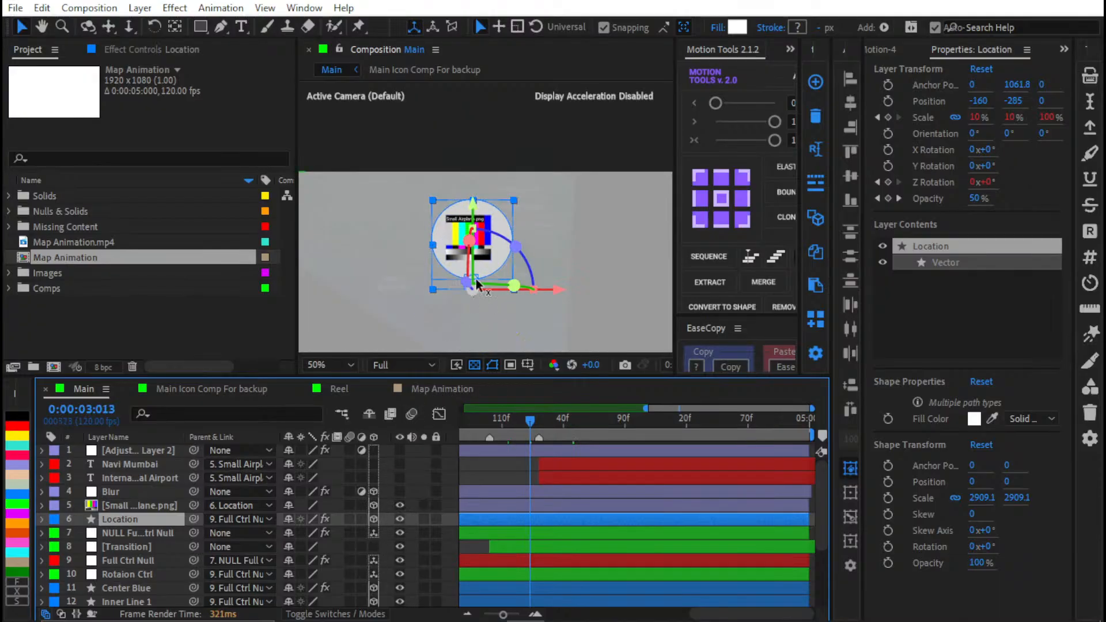
{"action": "left_click", "coordinate": [174, 507]}
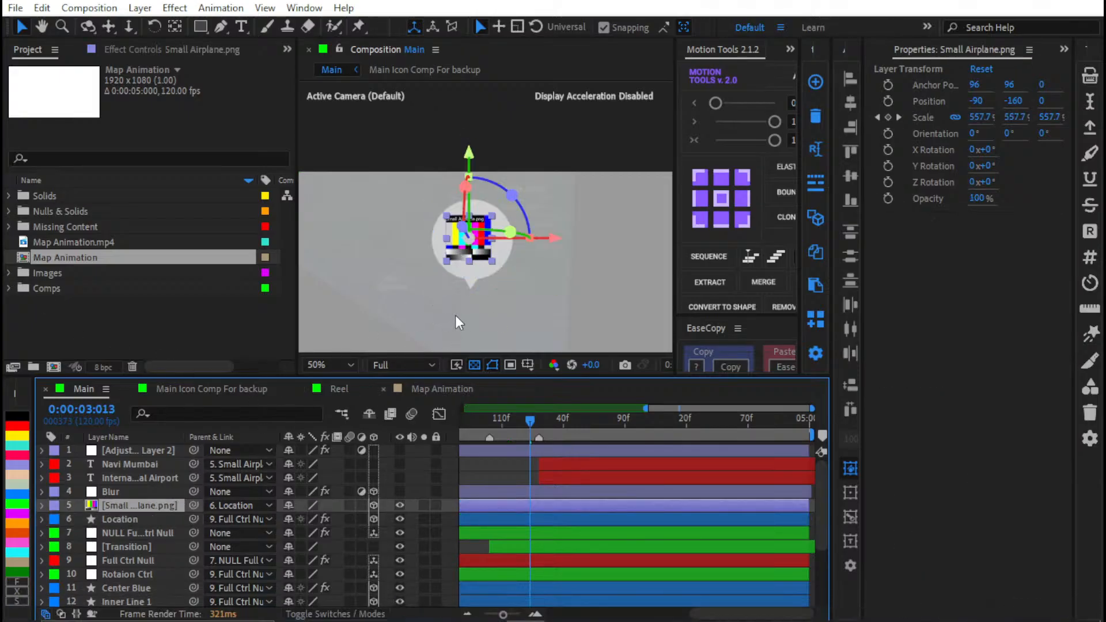
Step: Check the airplane and title reveal in the Map Animation composition around 4 and 3 seconds, and return to the Main composition
{"action": "left_click", "coordinate": [460, 390]}
{"action": "left_click", "coordinate": [704, 425]}
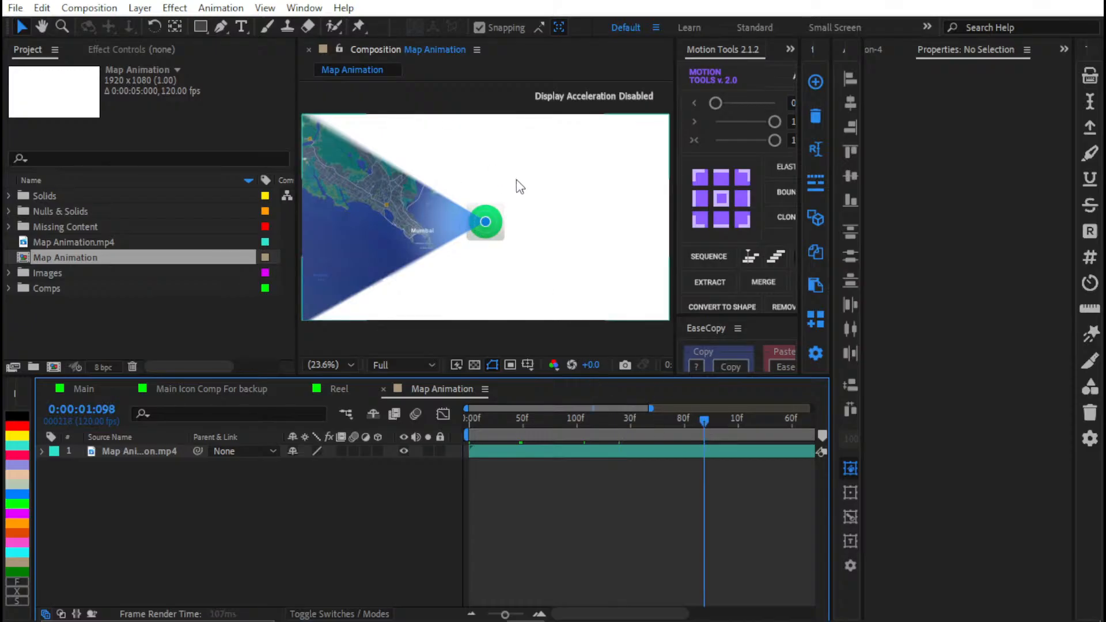
{"action": "left_click", "coordinate": [748, 427]}
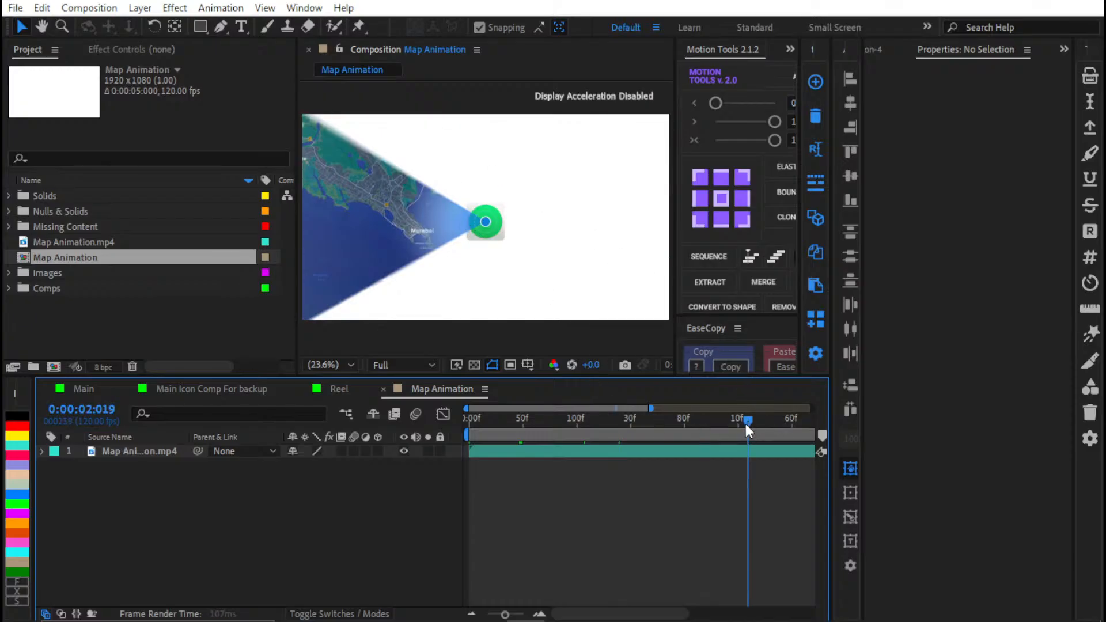
{"action": "key", "text": "minus"}
{"action": "left_click", "coordinate": [745, 423]}
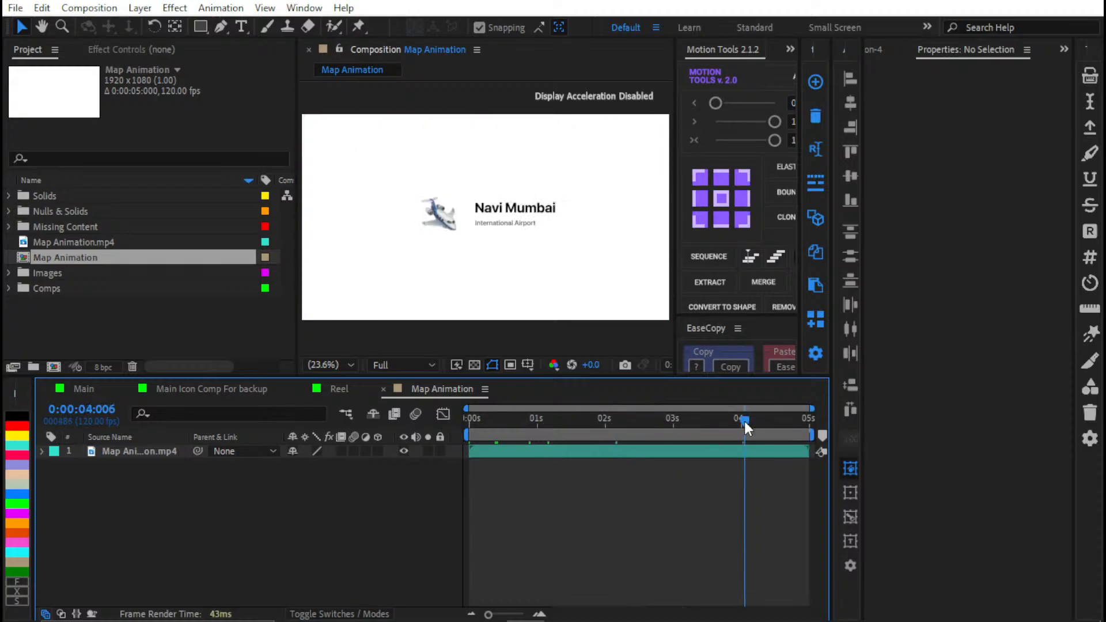
{"action": "left_click_drag", "start_coordinate": [744, 421], "coordinate": [672, 420]}
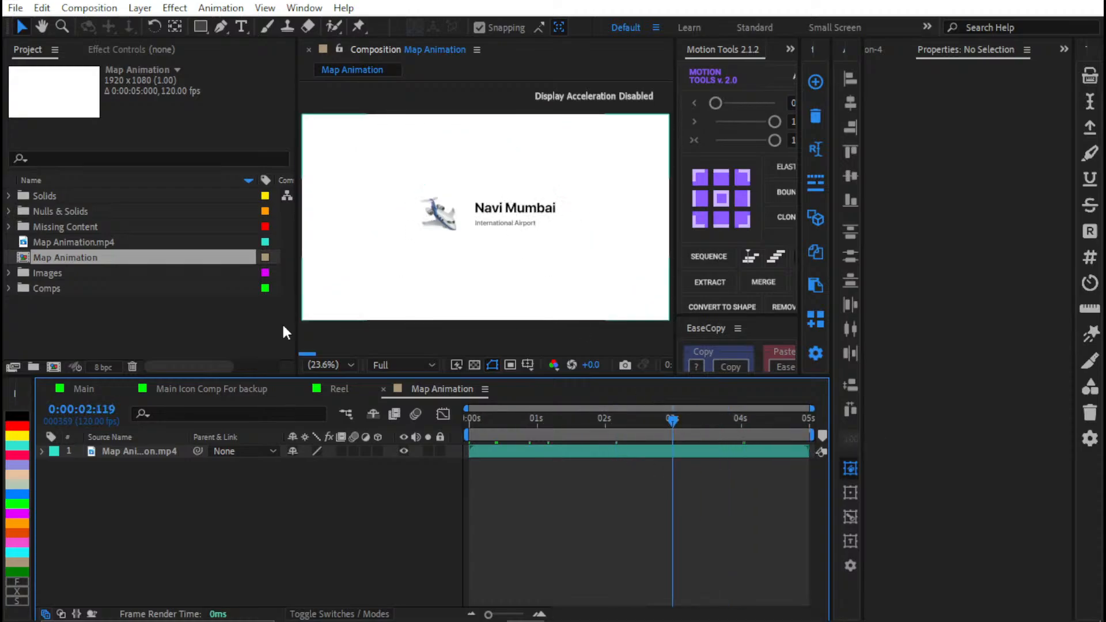
{"action": "left_click", "coordinate": [77, 389]}
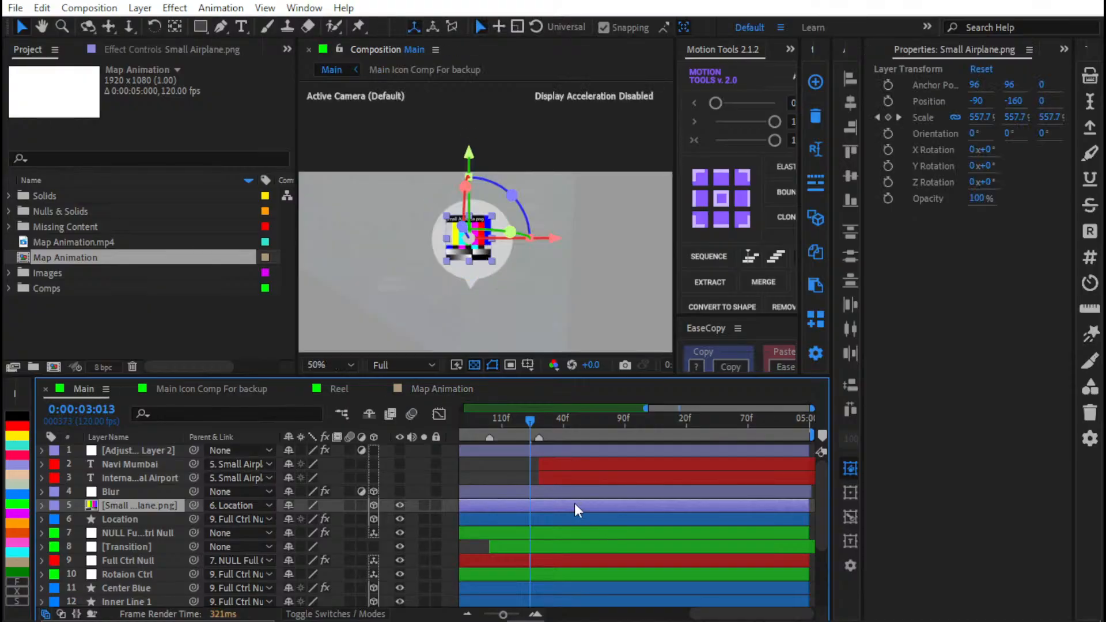
Step: Make the Blur, Navi Mumbai and International Airport layers visible and select both text layers at 0:00:03:043
{"action": "left_click", "coordinate": [153, 493]}
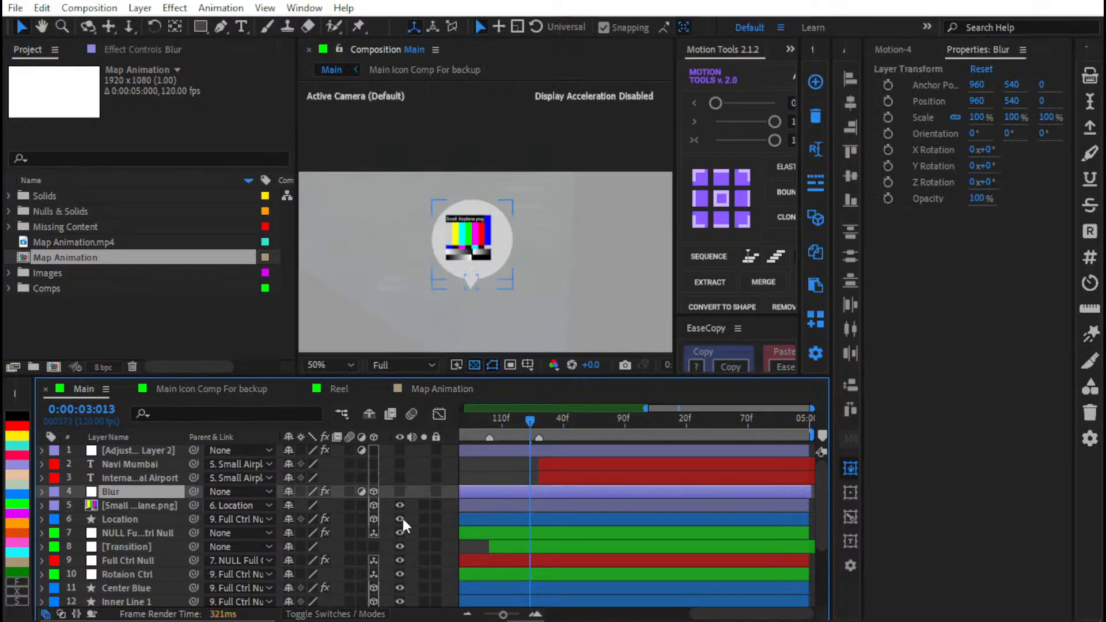
{"action": "left_click", "coordinate": [400, 492]}
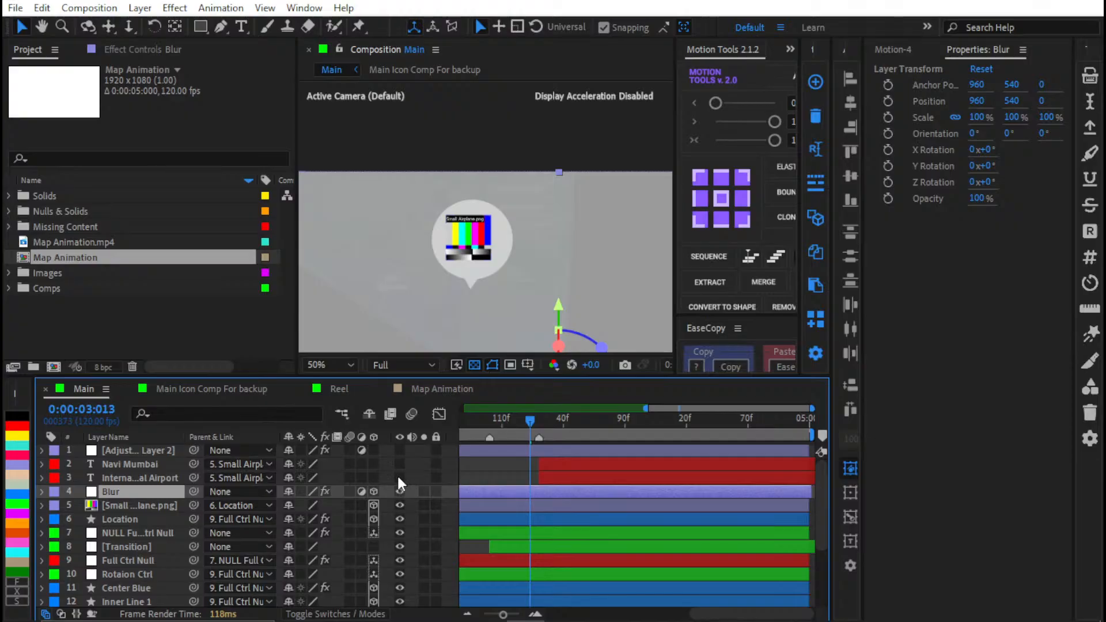
{"action": "left_click_drag", "start_coordinate": [399, 465], "coordinate": [399, 478]}
{"action": "left_click", "coordinate": [568, 435]}
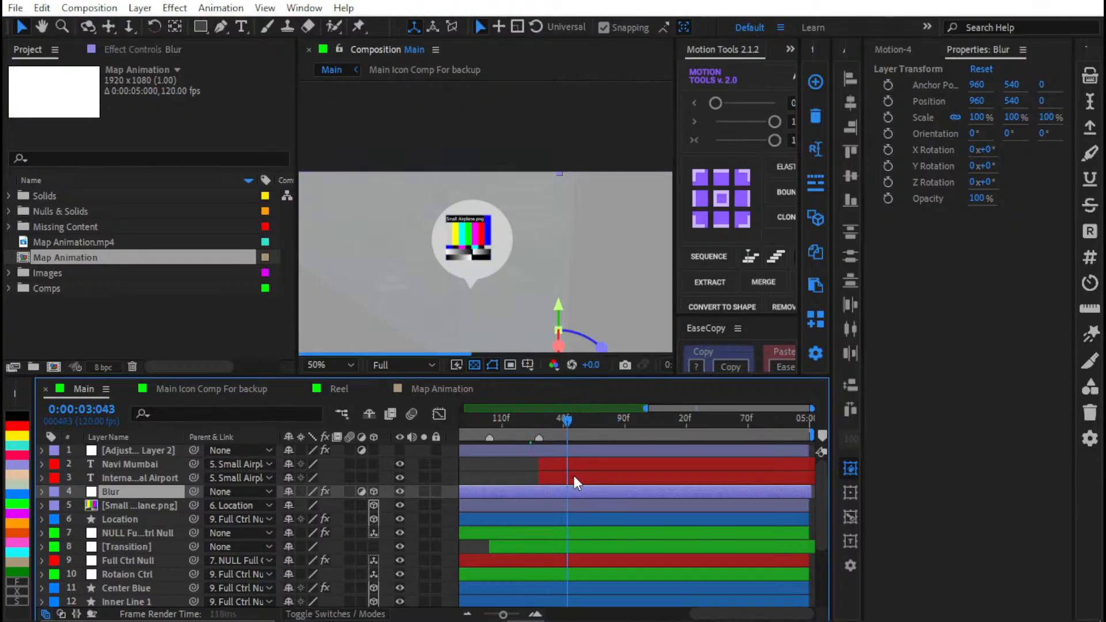
{"action": "left_click", "coordinate": [574, 476]}
{"action": "left_click", "coordinate": [586, 461], "text": "shift"}
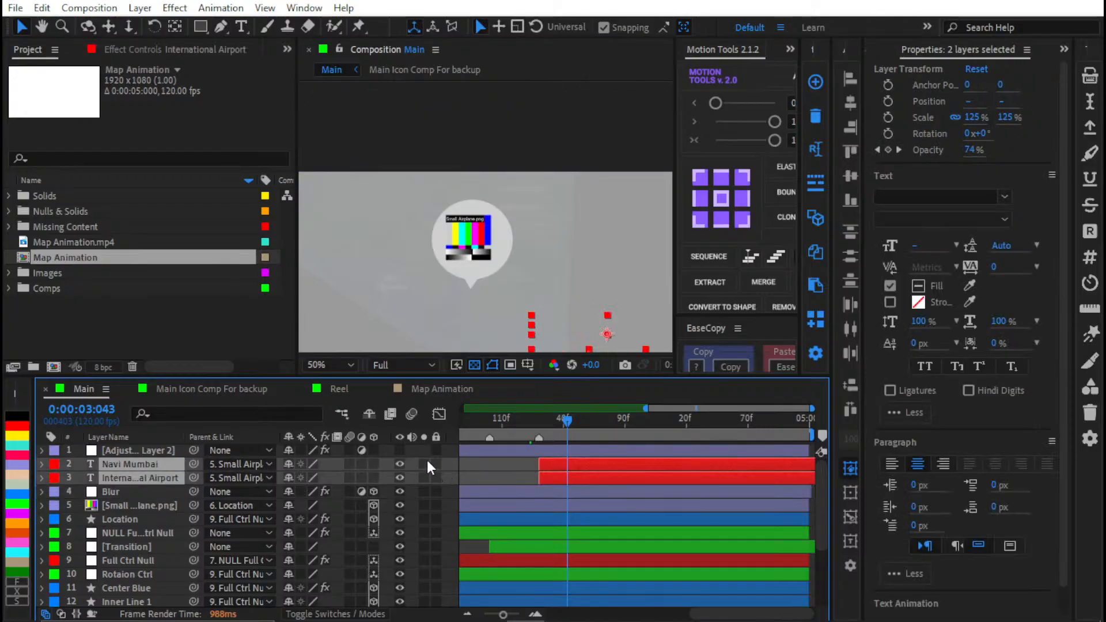
Step: Examine the RSMB motion blur settings on Adjustment Layer 2 and view the whole frame of the Main composition
{"action": "left_click", "coordinate": [496, 450]}
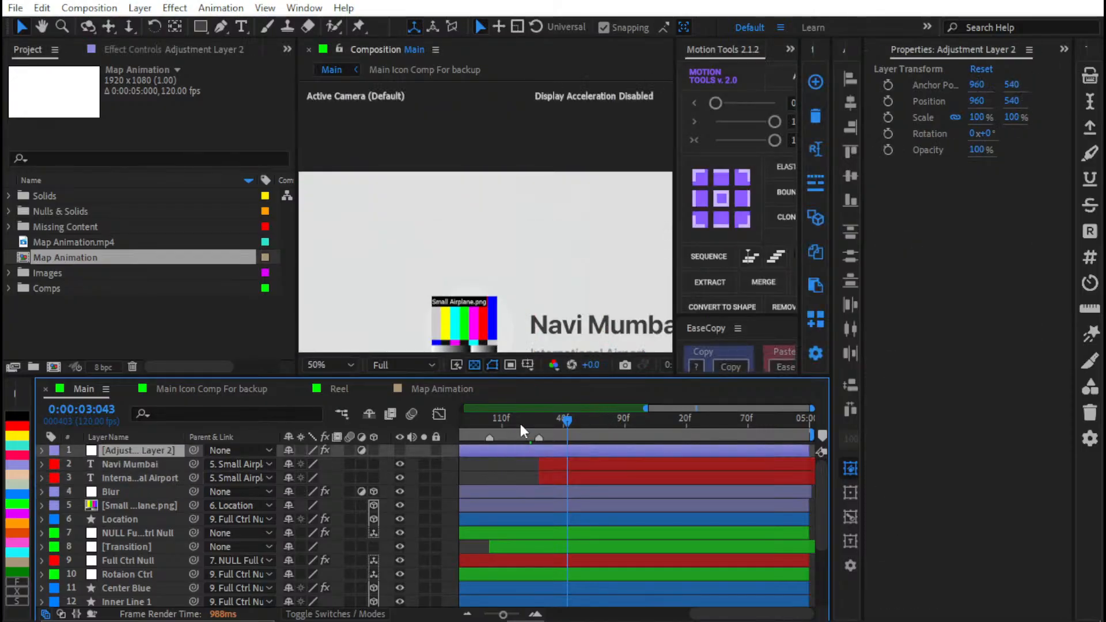
{"action": "scroll", "coordinate": [527, 429], "scroll_direction": "down", "scroll_amount": 5}
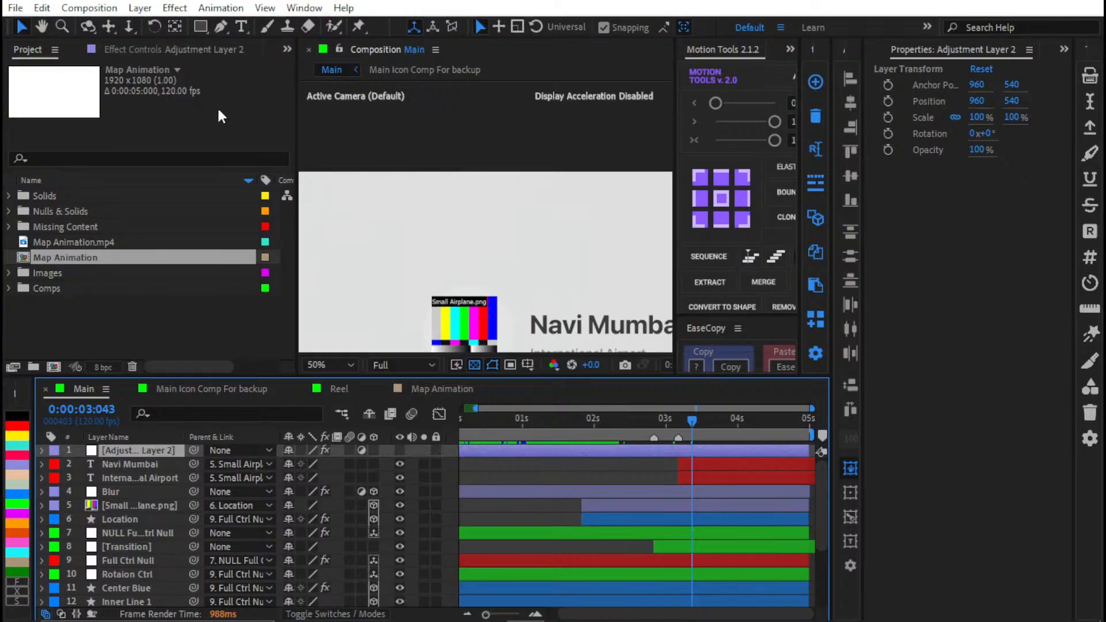
{"action": "left_click", "coordinate": [190, 50]}
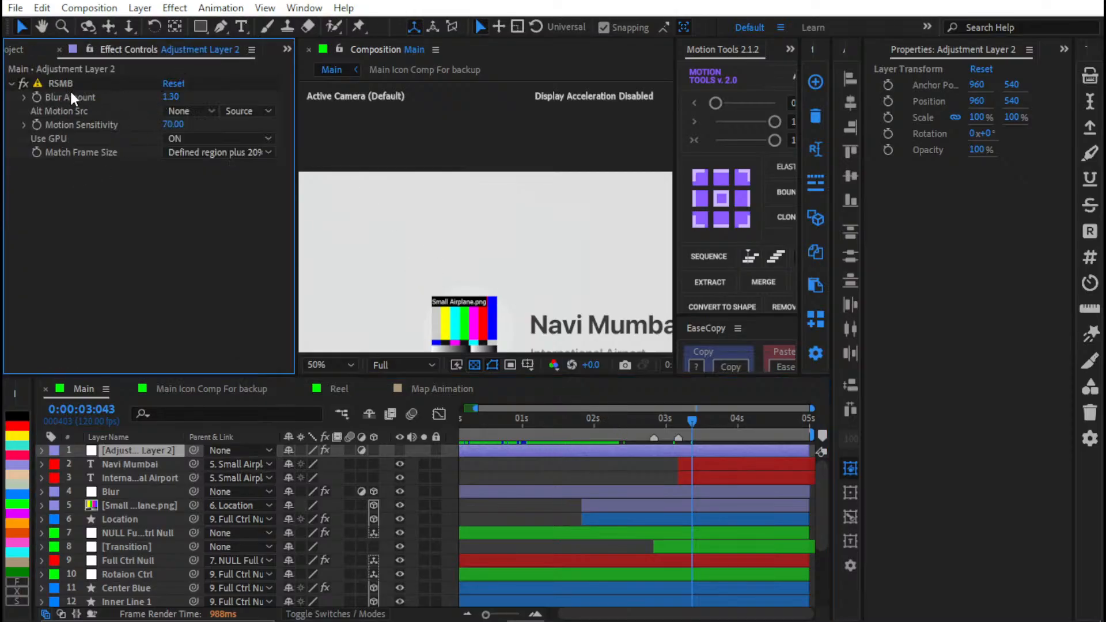
{"action": "left_click", "coordinate": [595, 476]}
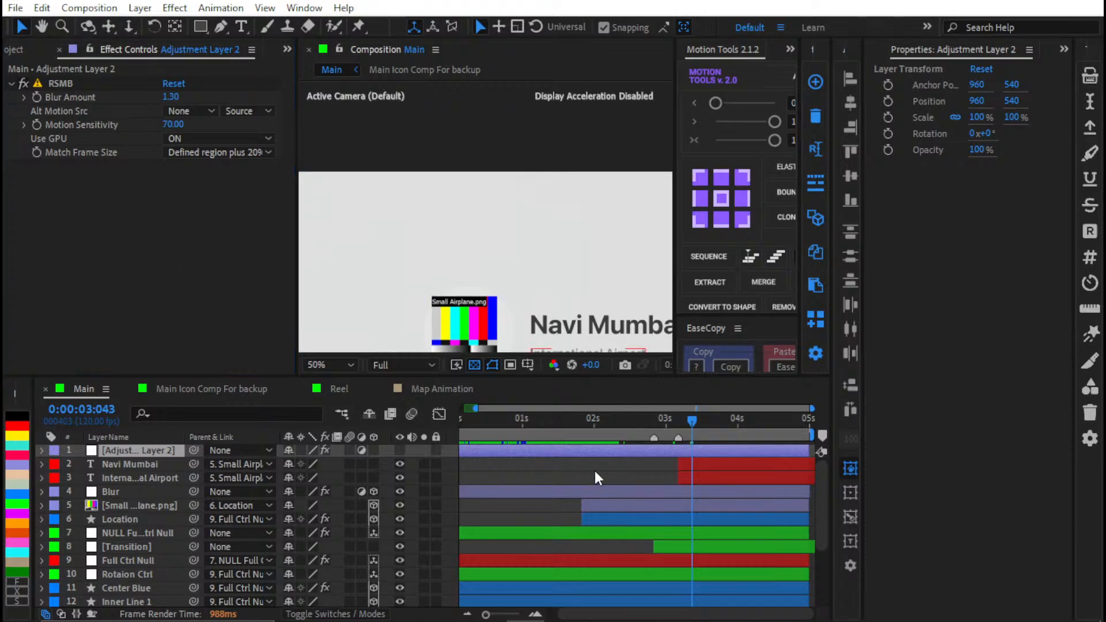
{"action": "key", "text": "shift+slash"}
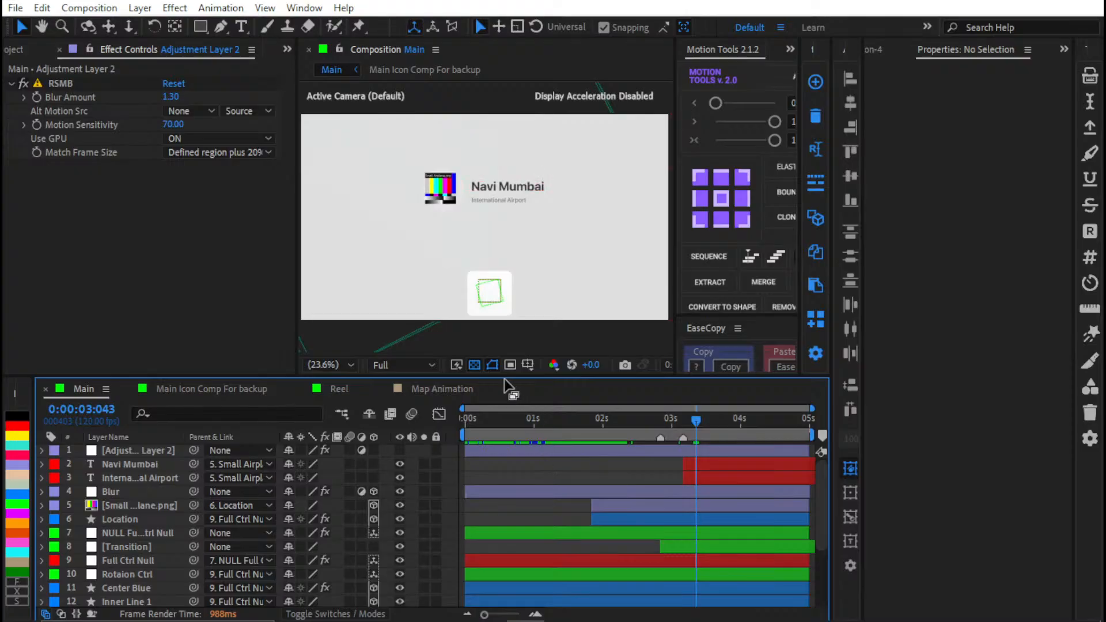
Step: Create a 1920 x 1080, 60 fps composition named "Main Comp - YouTube Live" and turn off its transparency grid
{"action": "key", "text": "ctrl+0"}
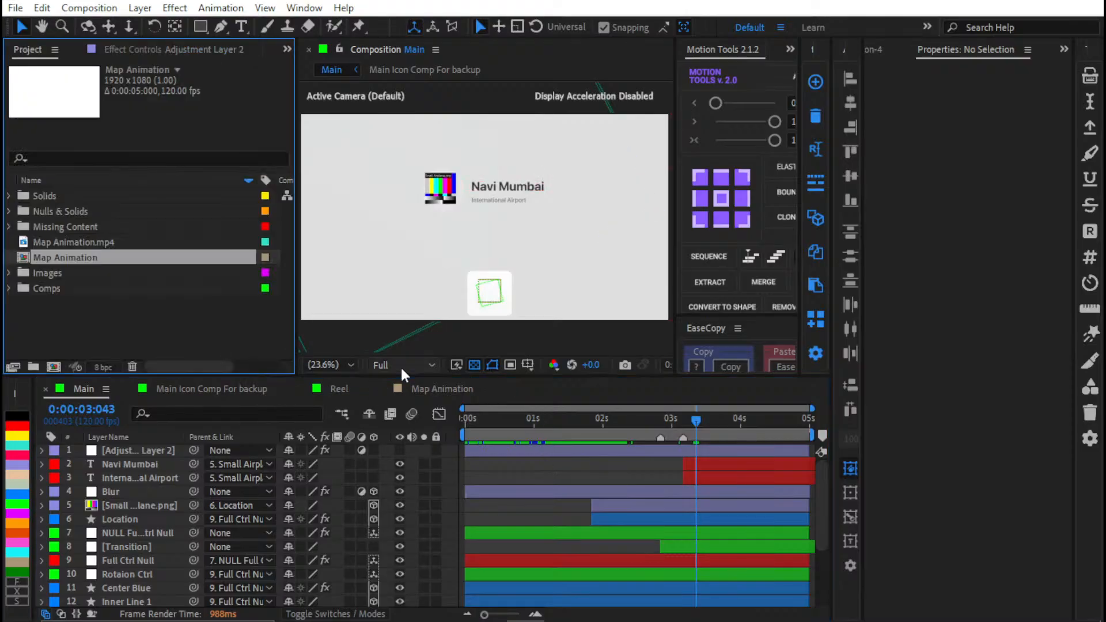
{"action": "left_click", "coordinate": [99, 289]}
{"action": "left_click", "coordinate": [71, 332]}
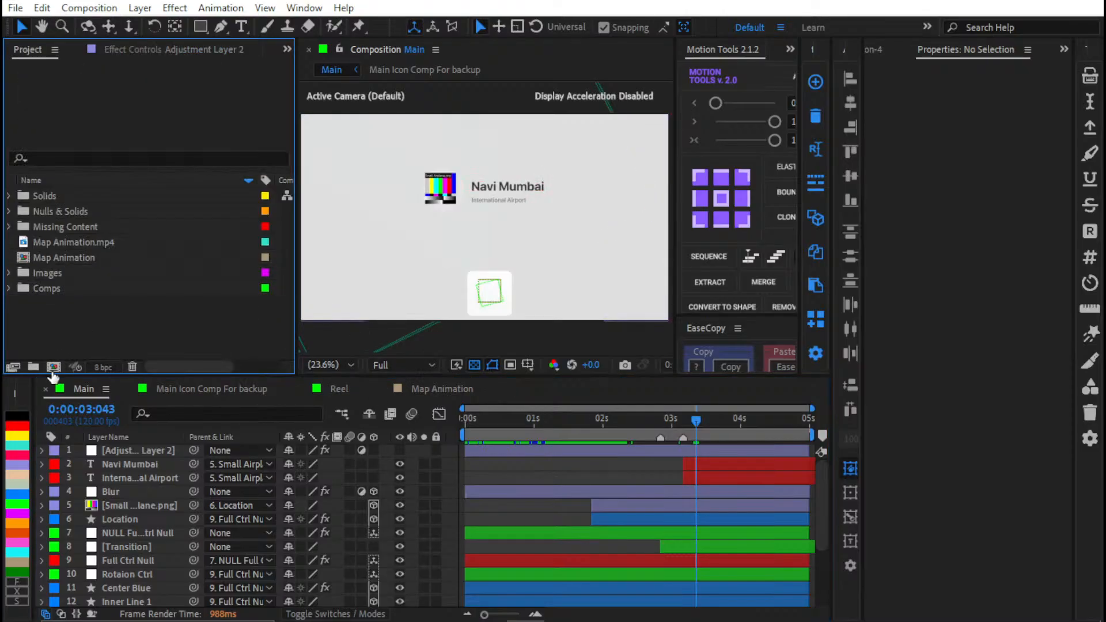
{"action": "left_click", "coordinate": [54, 368]}
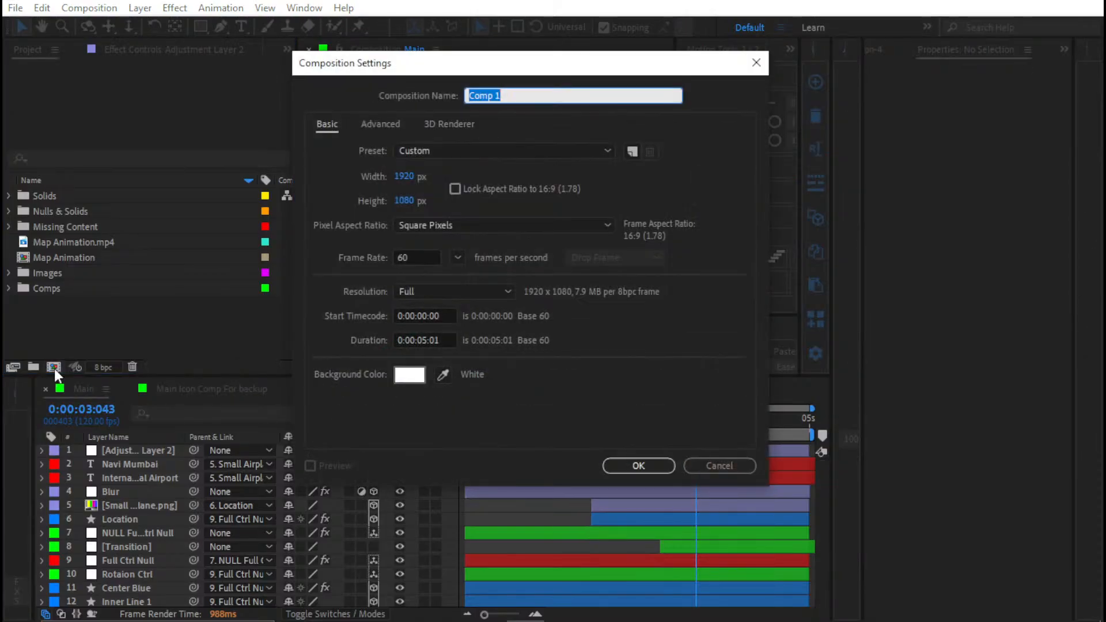
{"action": "type", "text": "Main Comp"}
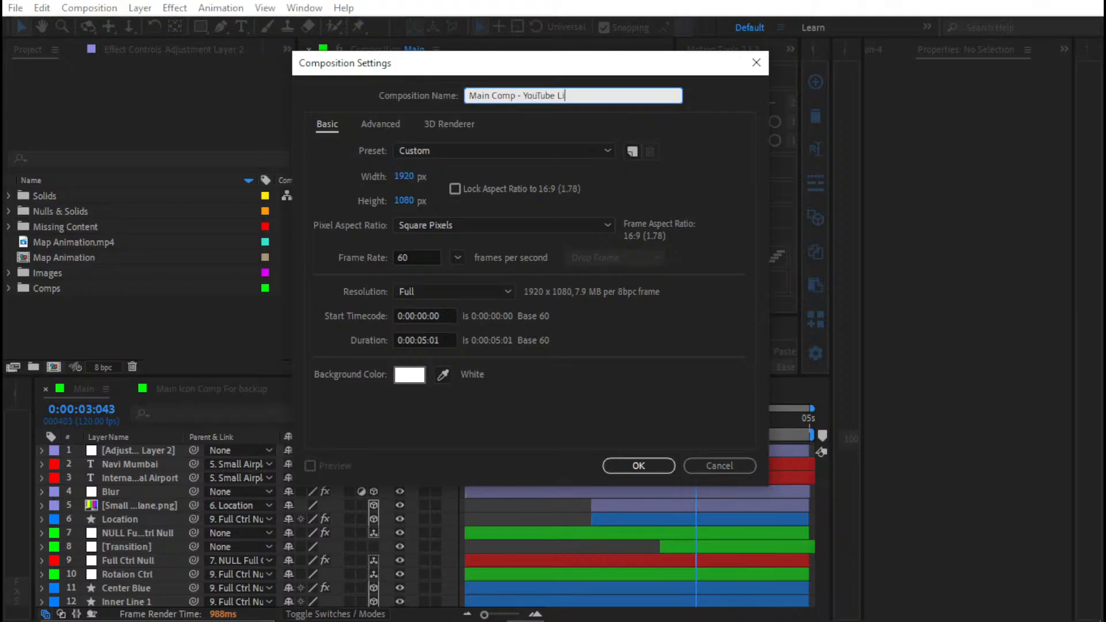
{"action": "key", "text": "Return"}
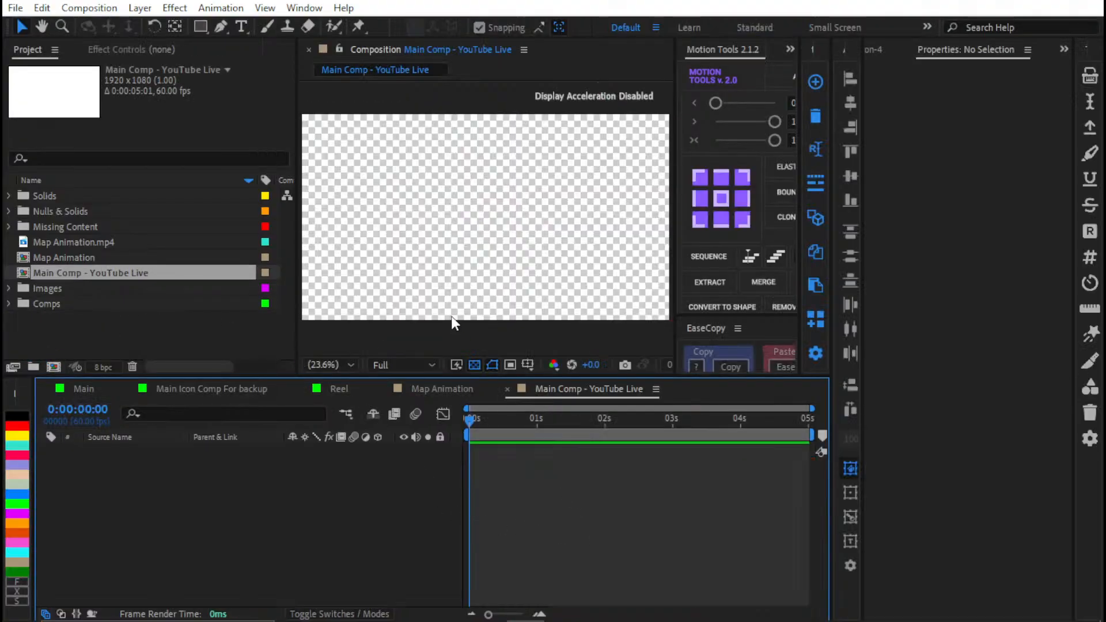
{"action": "left_click", "coordinate": [475, 365]}
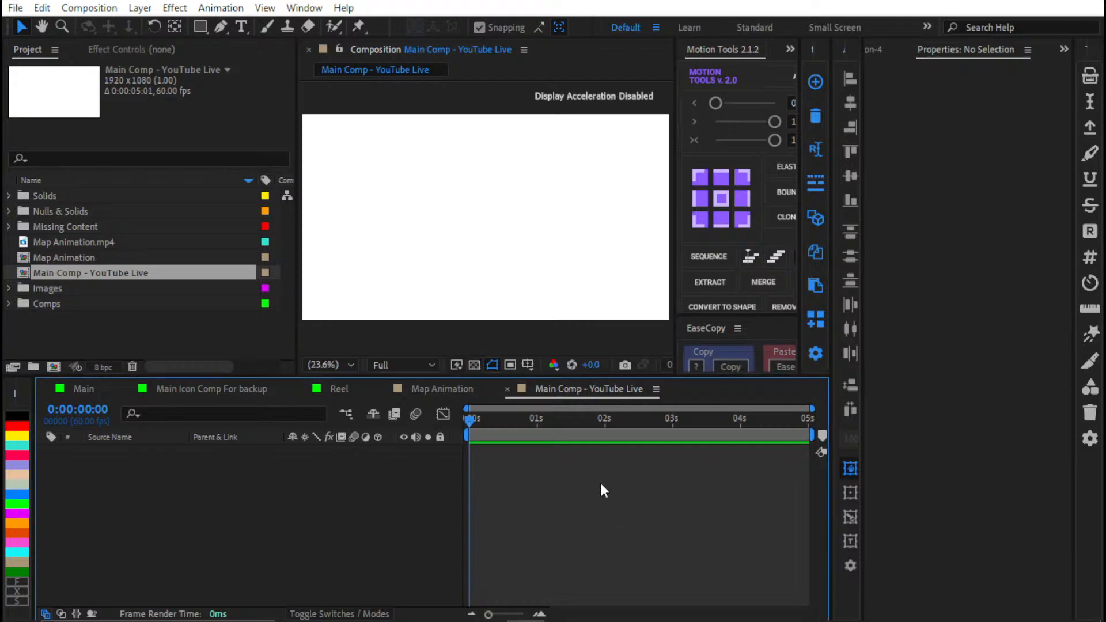
Step: Set the duration of the Main Comp - YouTube Live composition to 0:00:10:00
{"action": "key", "text": "ctrl+k"}
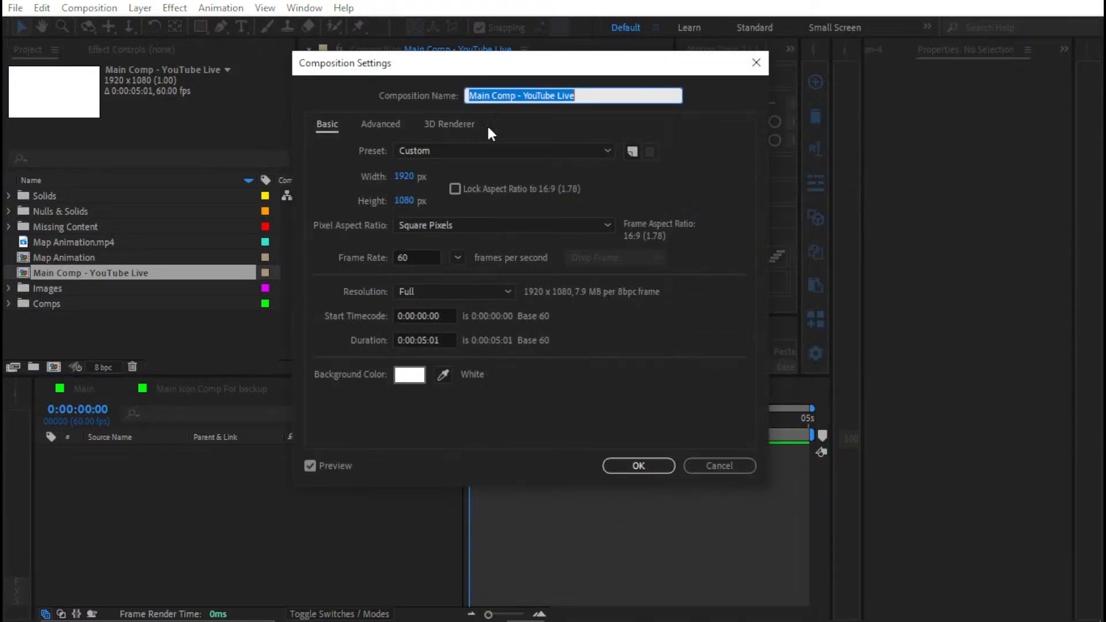
{"action": "left_click", "coordinate": [427, 340]}
{"action": "key", "text": "BackSpace"}
{"action": "type", "text": "10:"}
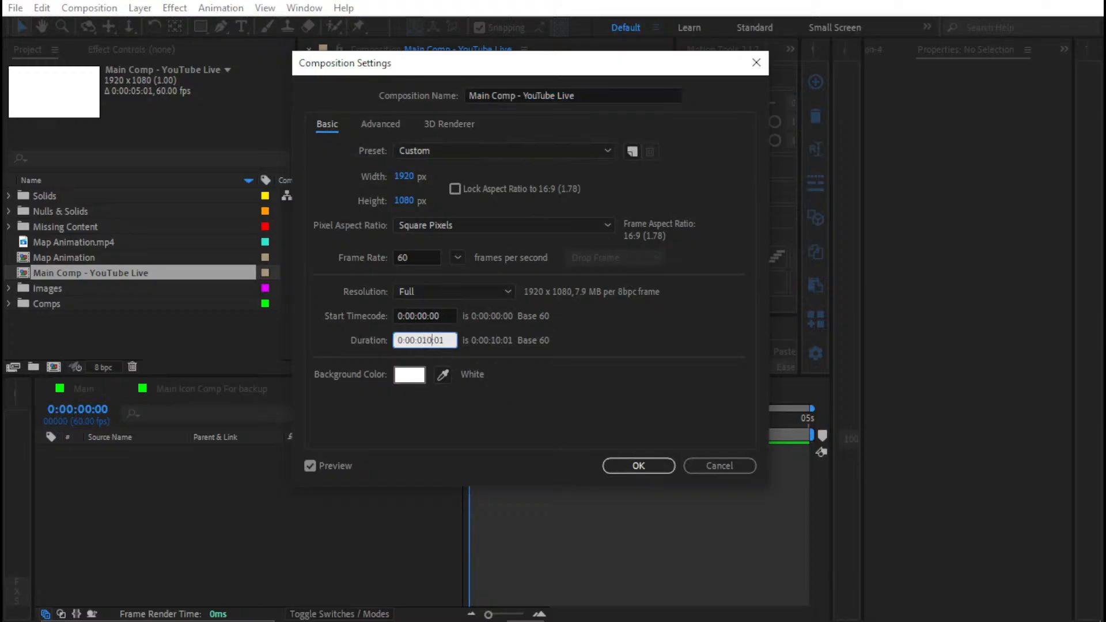
{"action": "type", "text": "0"}
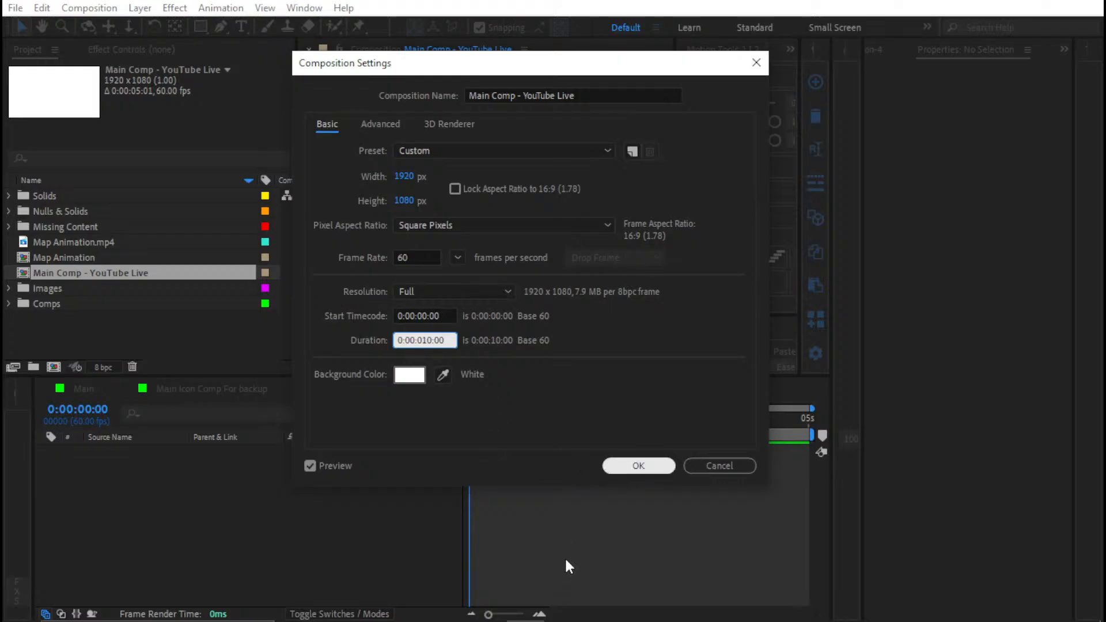
{"action": "key", "text": "Return"}
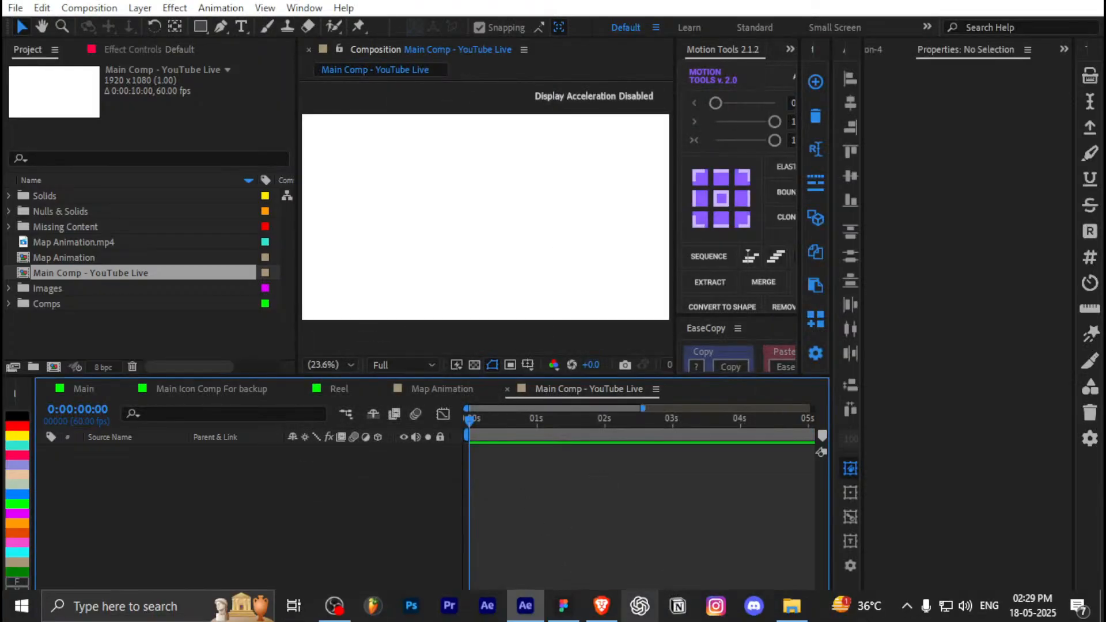
Step: Switch to the Mood Board file in Figma and clear the canvas area beside the map in Frame 1672
{"action": "left_click", "coordinate": [564, 605]}
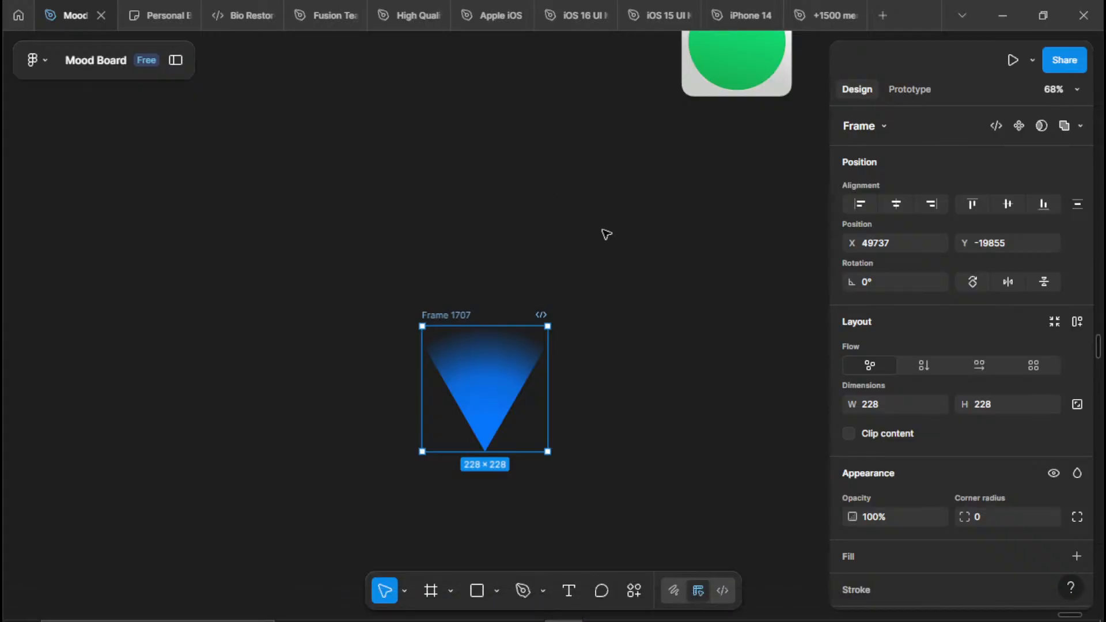
{"action": "scroll", "coordinate": [603, 233], "scroll_direction": "down", "scroll_amount": 3}
{"action": "left_click_drag", "start_coordinate": [608, 239], "coordinate": [201, 508]}
{"action": "scroll", "coordinate": [324, 402], "scroll_direction": "down", "scroll_amount": 5}
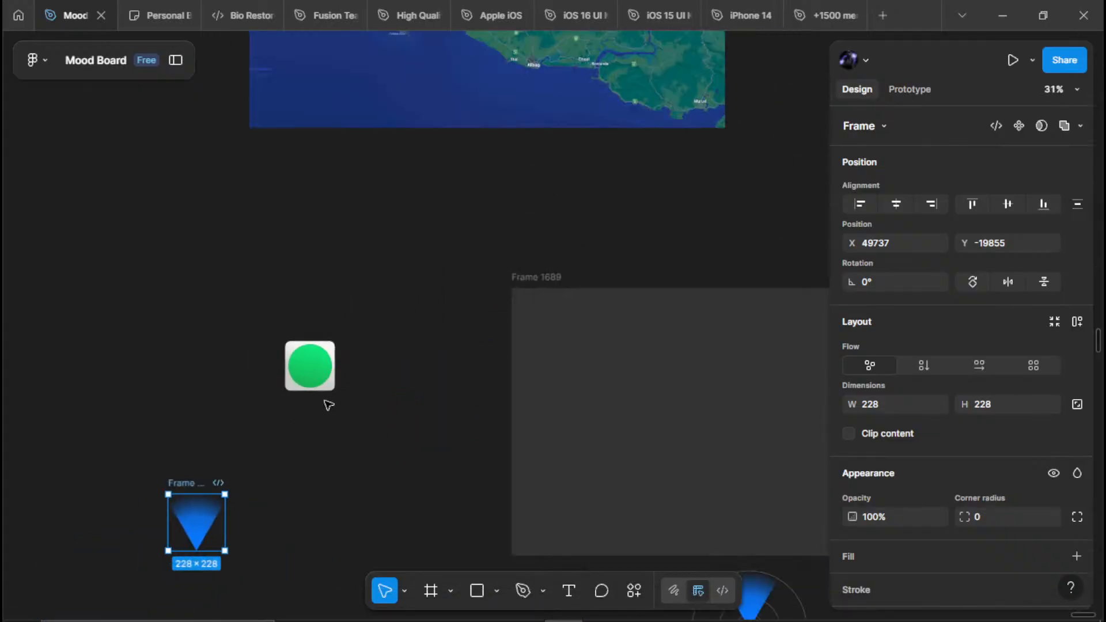
{"action": "scroll", "coordinate": [325, 401], "scroll_direction": "down", "scroll_amount": 5}
{"action": "left_click_drag", "start_coordinate": [364, 323], "coordinate": [502, 371]}
{"action": "scroll", "coordinate": [435, 279], "scroll_direction": "up", "scroll_amount": 1}
{"action": "left_click_drag", "start_coordinate": [411, 262], "coordinate": [419, 279]}
{"action": "left_click_drag", "start_coordinate": [294, 175], "coordinate": [377, 308]}
{"action": "key", "text": "Delete"}
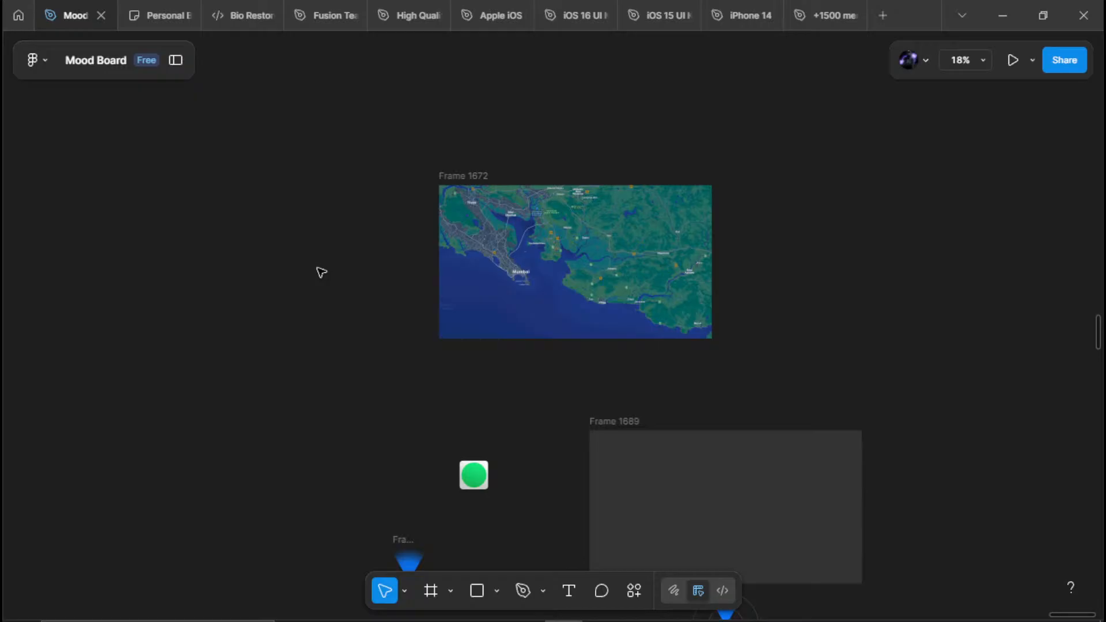
{"action": "key", "text": "ctrl+v"}
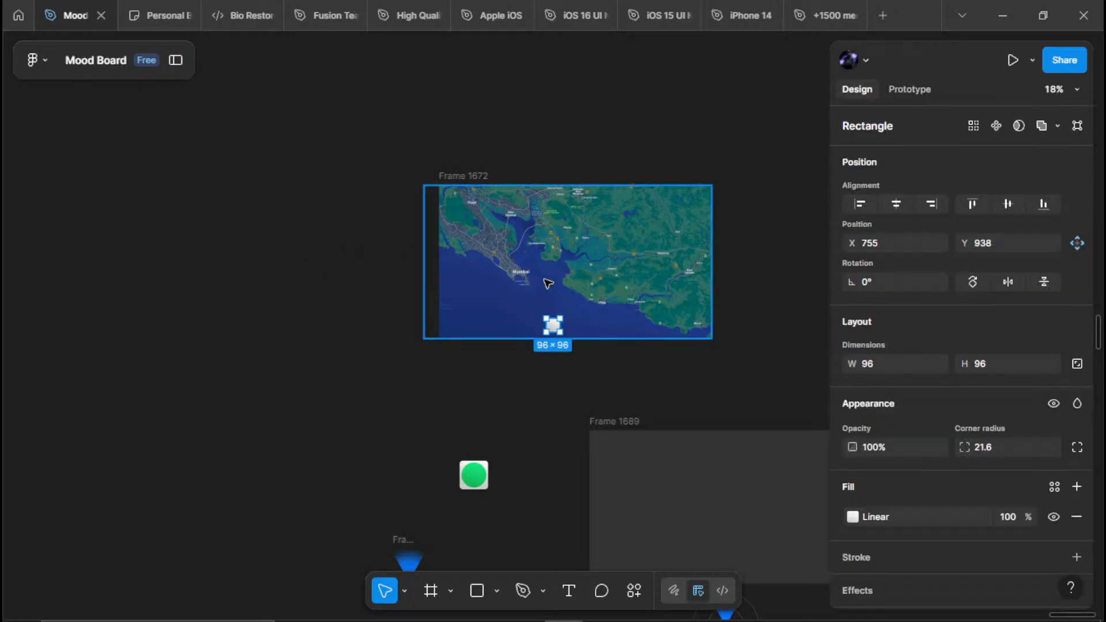
{"action": "scroll", "coordinate": [548, 282], "scroll_direction": "up", "scroll_amount": 5}
{"action": "left_click_drag", "start_coordinate": [566, 394], "coordinate": [198, 348]}
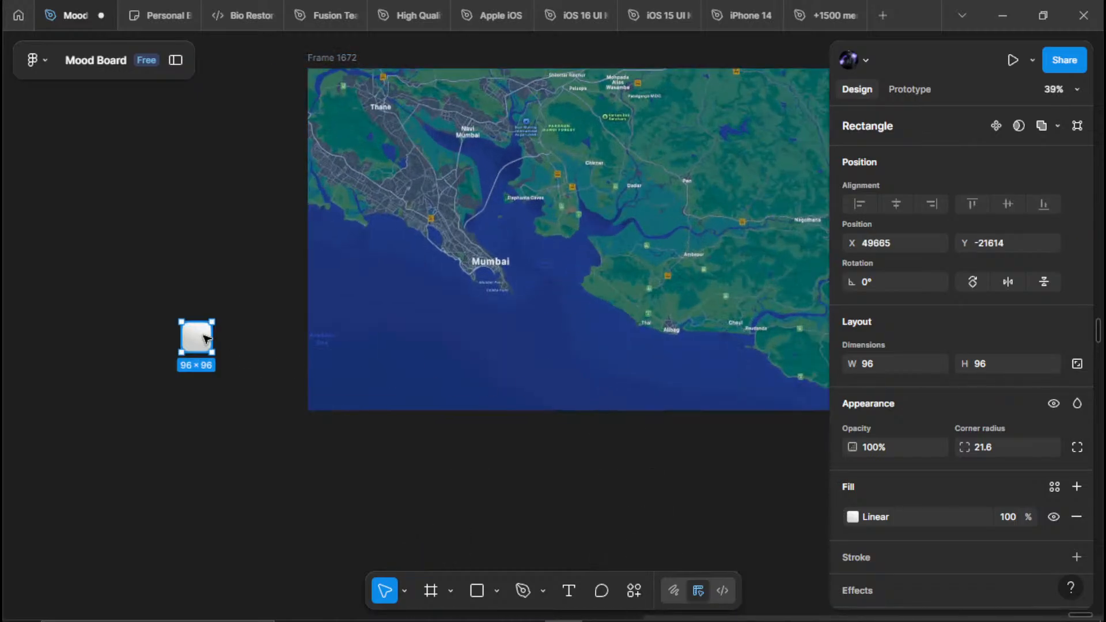
{"action": "key", "text": "Delete"}
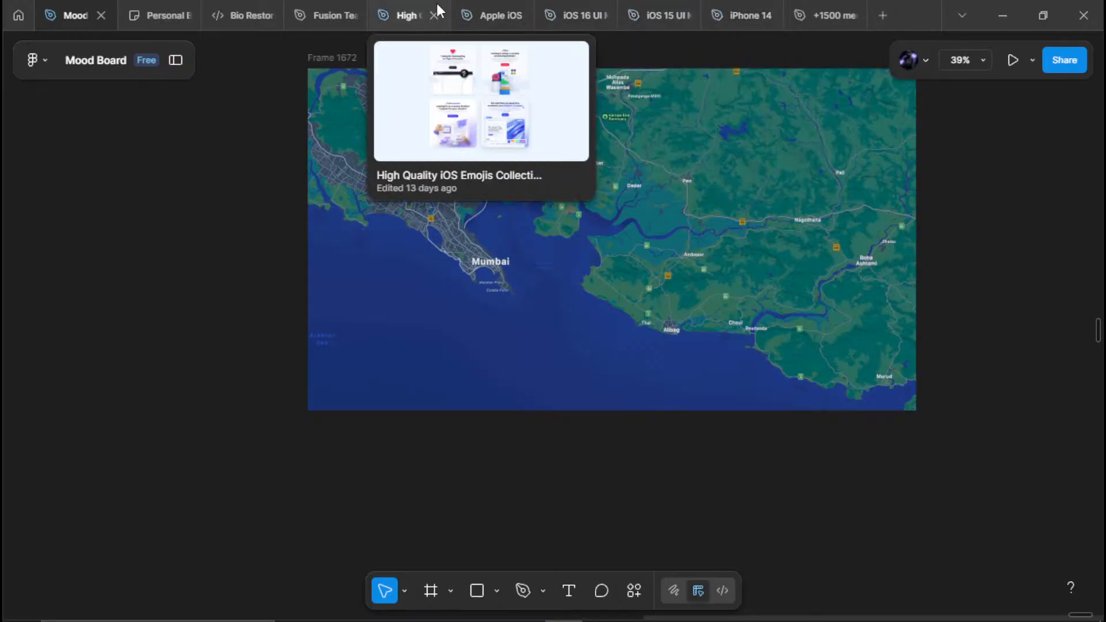
Step: Copy the frame of app icons from the Apple iOS Logos file and paste it onto empty canvas in Mood Board
{"action": "left_click", "coordinate": [493, 15]}
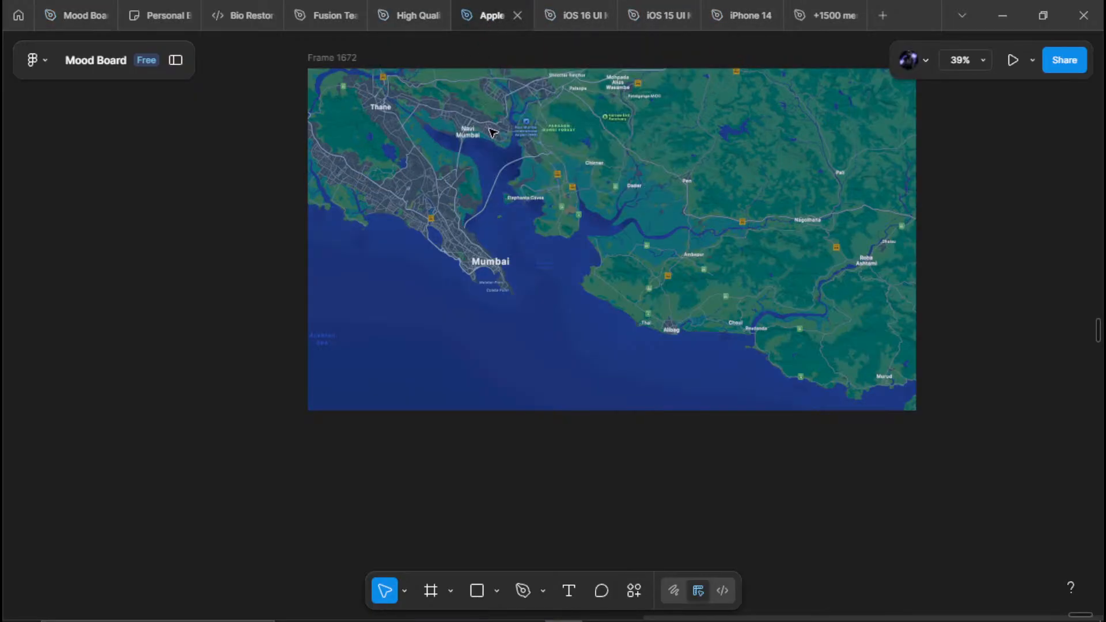
{"action": "right_click", "coordinate": [408, 274]}
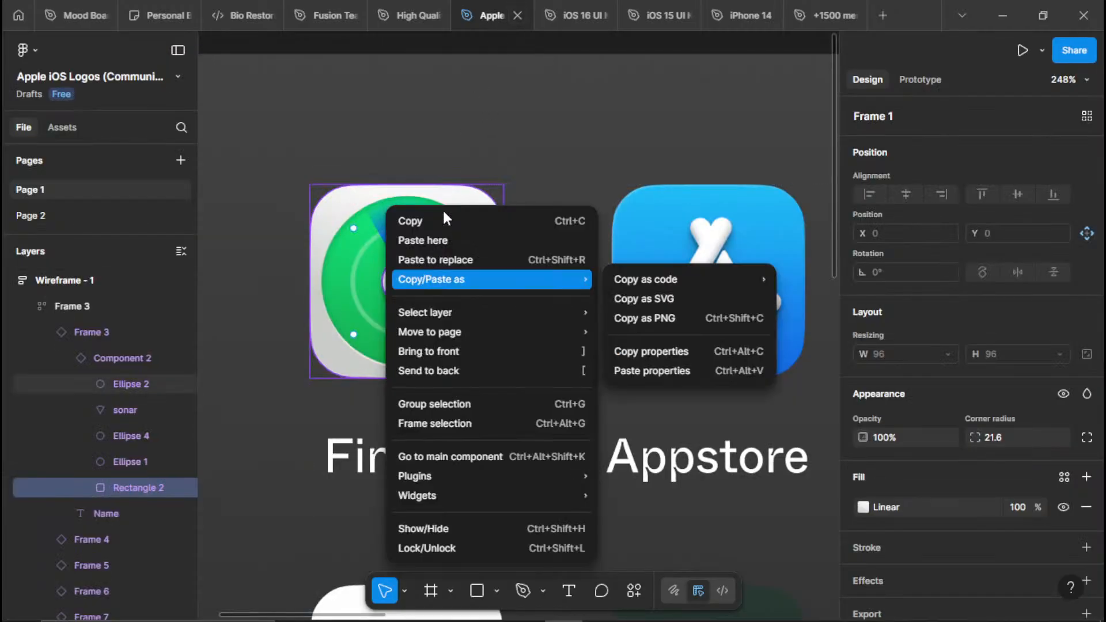
{"action": "left_click", "coordinate": [447, 219]}
{"action": "left_click", "coordinate": [481, 217]}
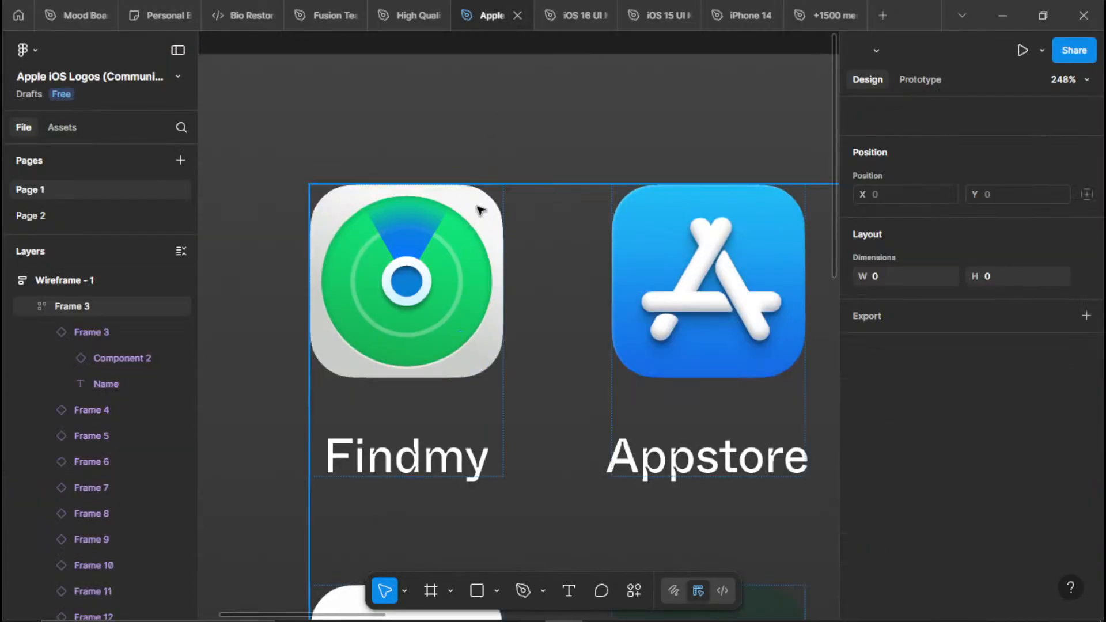
{"action": "left_click", "coordinate": [51, 16]}
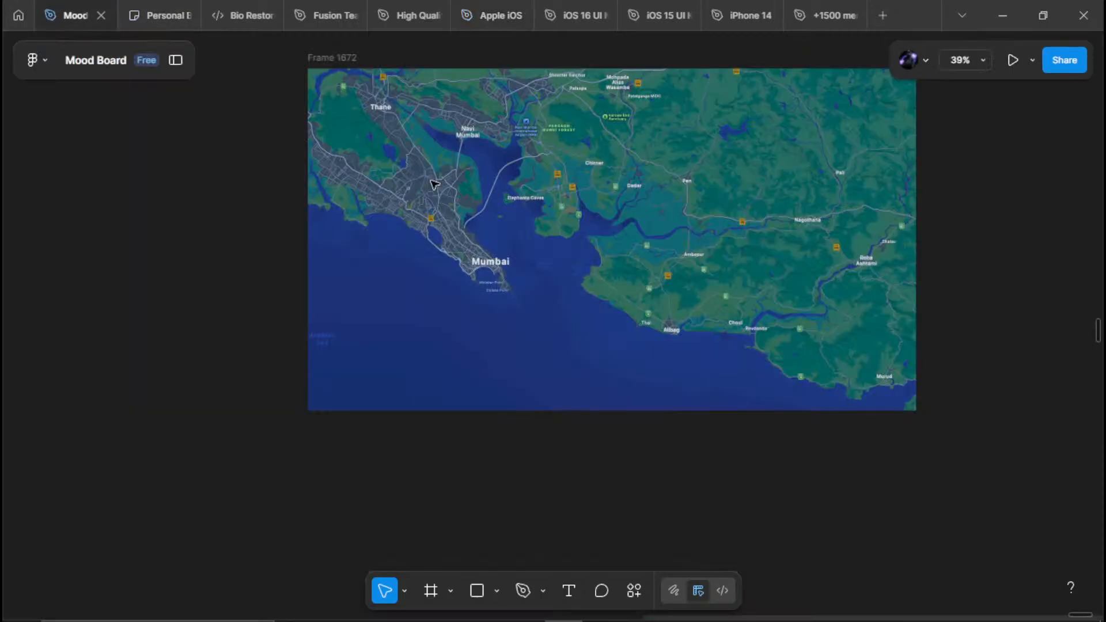
{"action": "left_click_drag", "start_coordinate": [395, 394], "coordinate": [776, 242]}
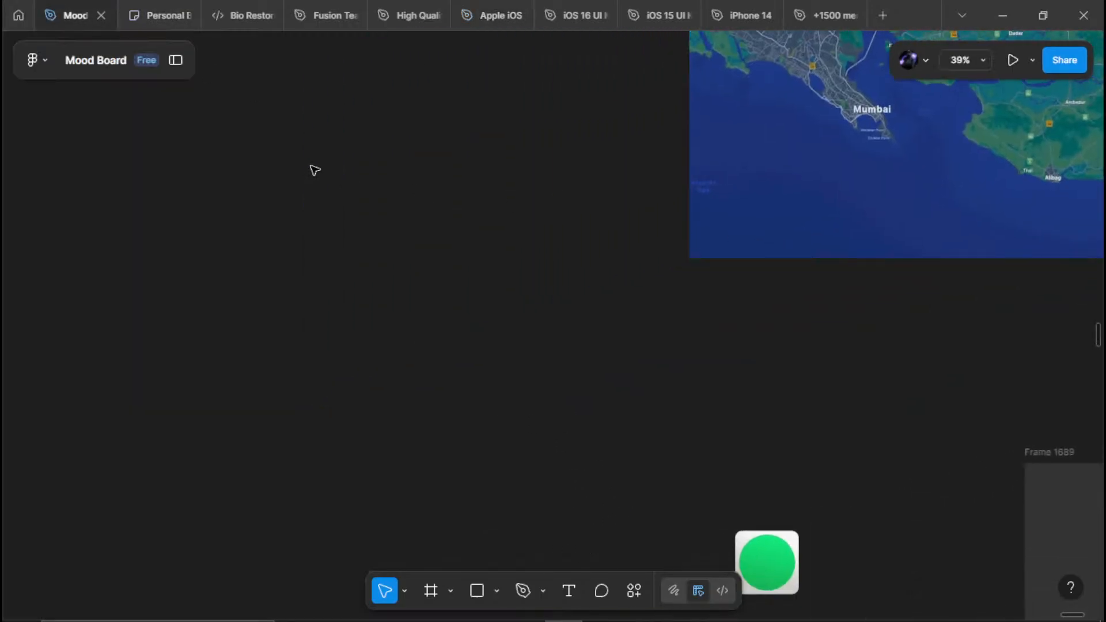
{"action": "key", "text": "ctrl+v"}
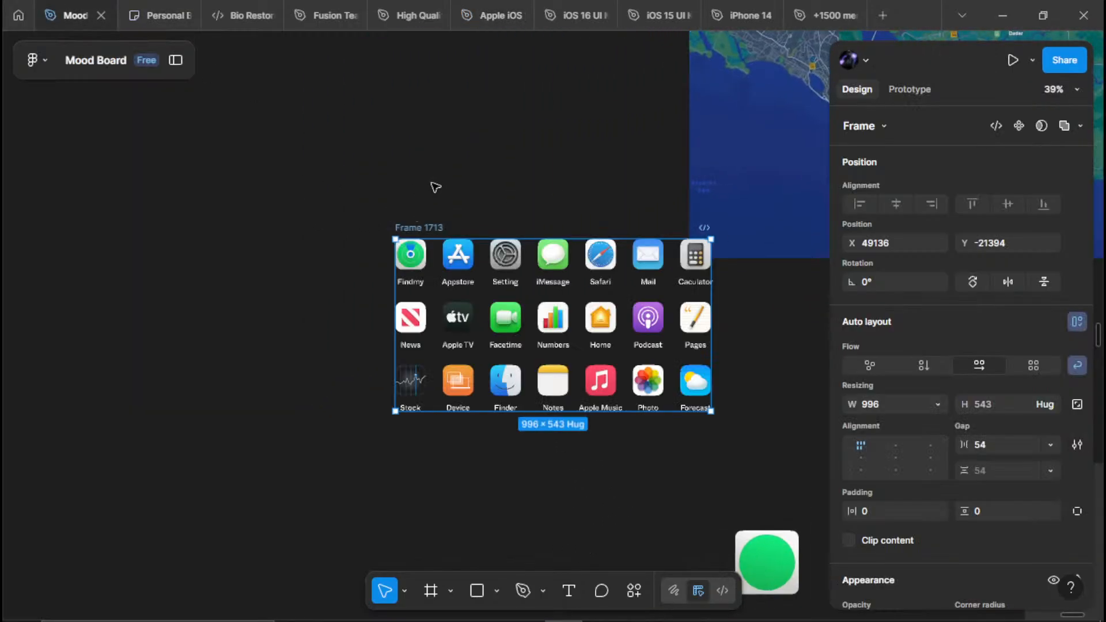
Step: Move the Findmy icon out of the pasted icon set and delete all the other app icons
{"action": "left_click", "coordinate": [395, 173]}
{"action": "left_click", "coordinate": [418, 261]}
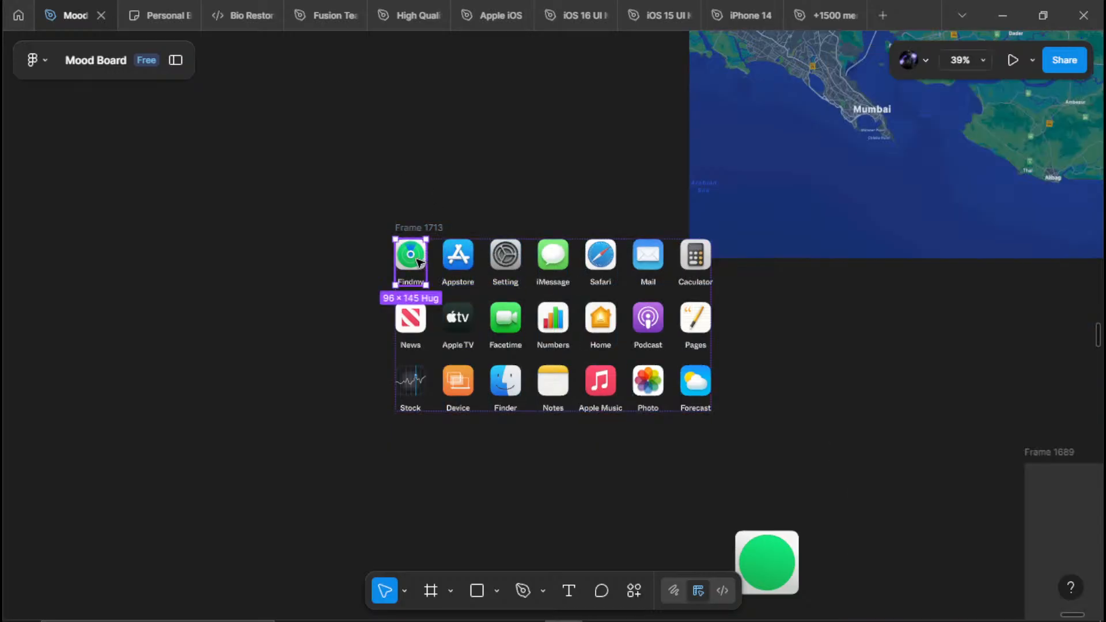
{"action": "left_click_drag", "start_coordinate": [417, 261], "coordinate": [191, 261]}
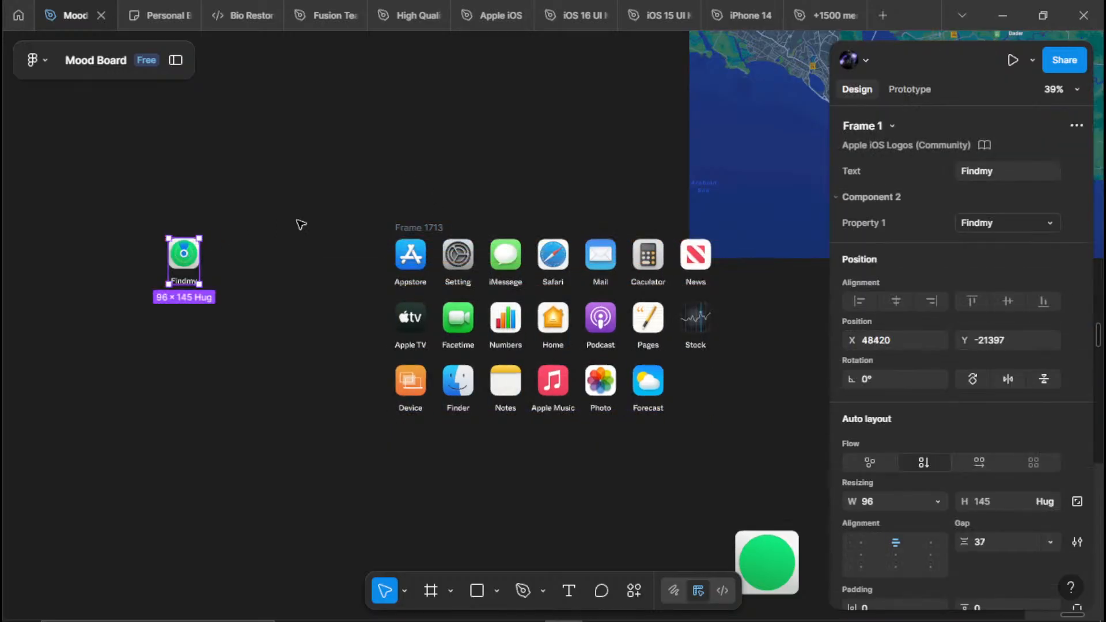
{"action": "left_click_drag", "start_coordinate": [354, 200], "coordinate": [615, 482]}
{"action": "key", "text": "Delete"}
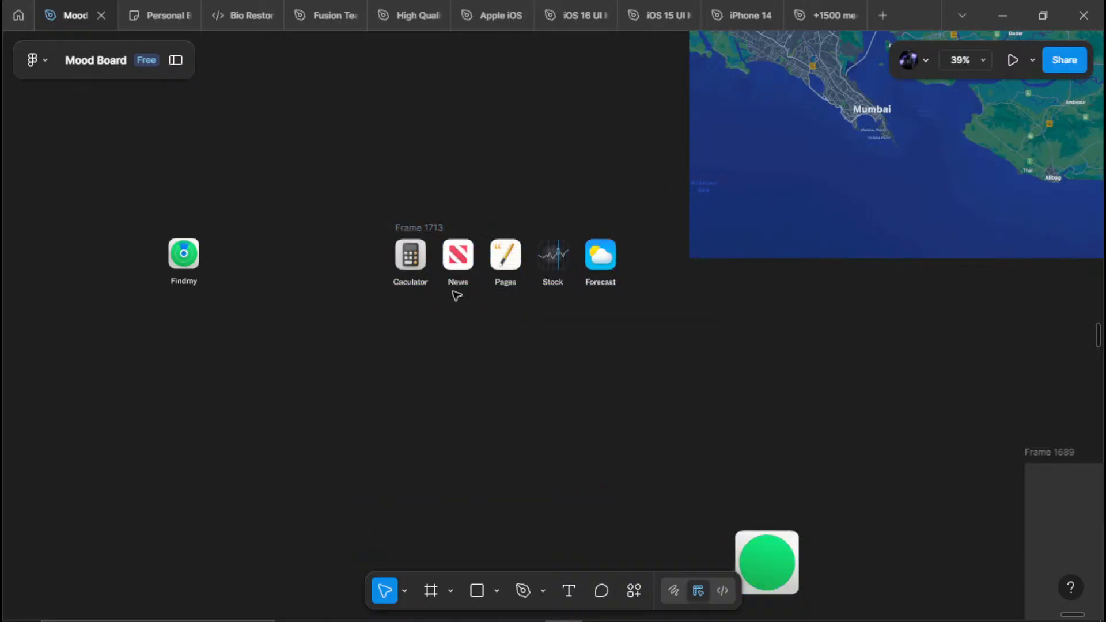
{"action": "left_click_drag", "start_coordinate": [351, 356], "coordinate": [611, 210]}
{"action": "key", "text": "Delete"}
{"action": "left_click", "coordinate": [185, 254]}
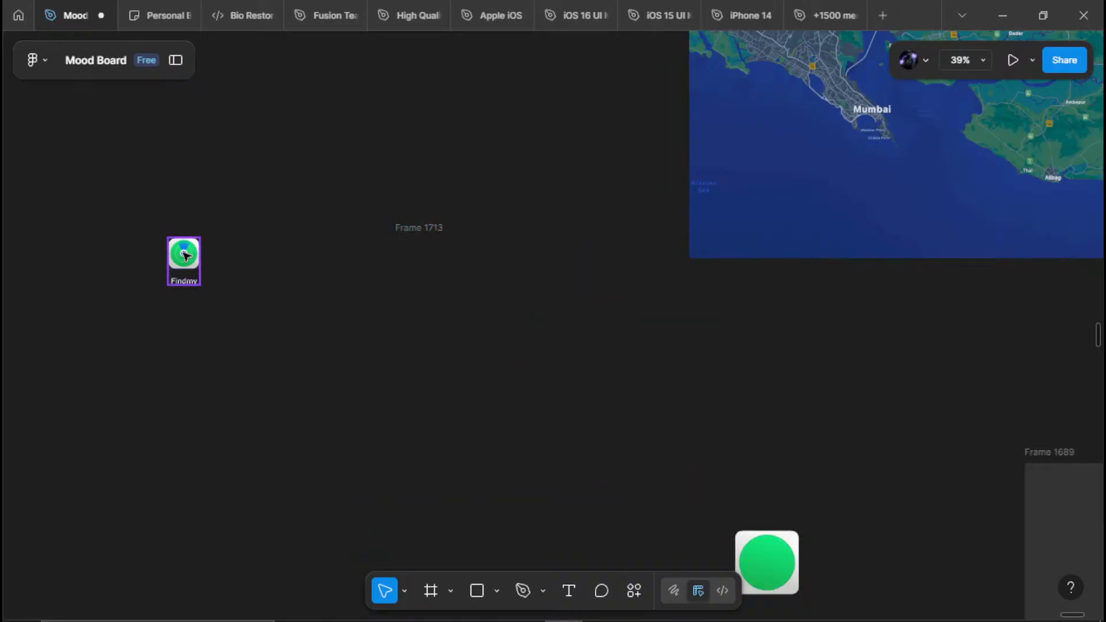
{"action": "left_click", "coordinate": [378, 205]}
Step: Draw a new frame below the Findmy icon and set its dimensions to 1920 x 1080
{"action": "scroll", "coordinate": [426, 242], "scroll_direction": "left", "scroll_amount": 3}
{"action": "scroll", "coordinate": [426, 242], "scroll_direction": "down", "scroll_amount": 1}
{"action": "key", "text": "f"}
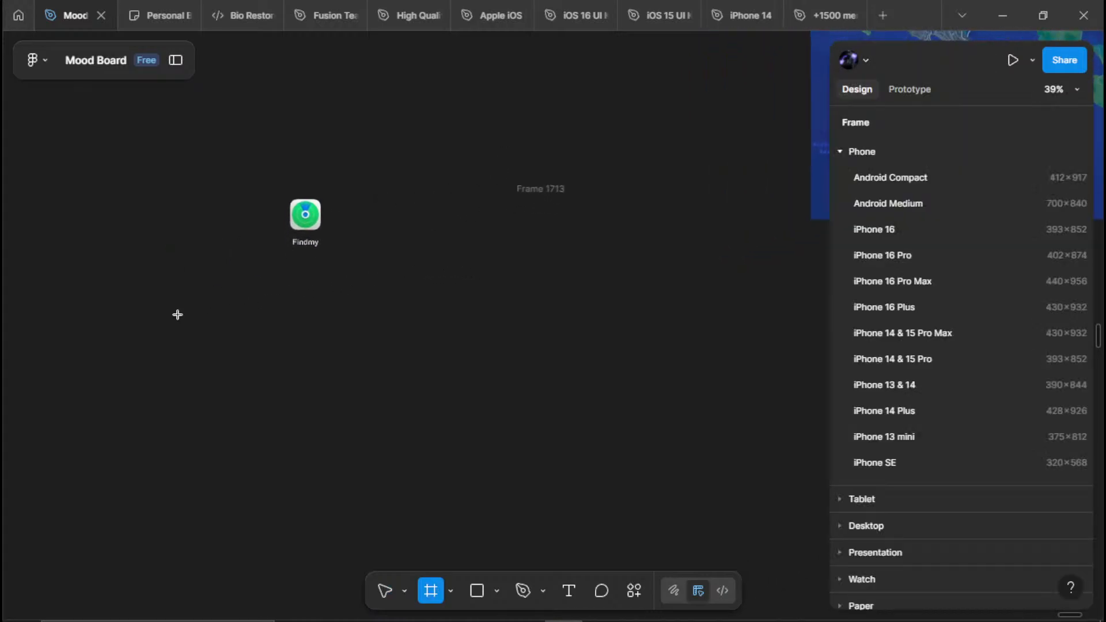
{"action": "left_click_drag", "start_coordinate": [147, 306], "coordinate": [629, 492]}
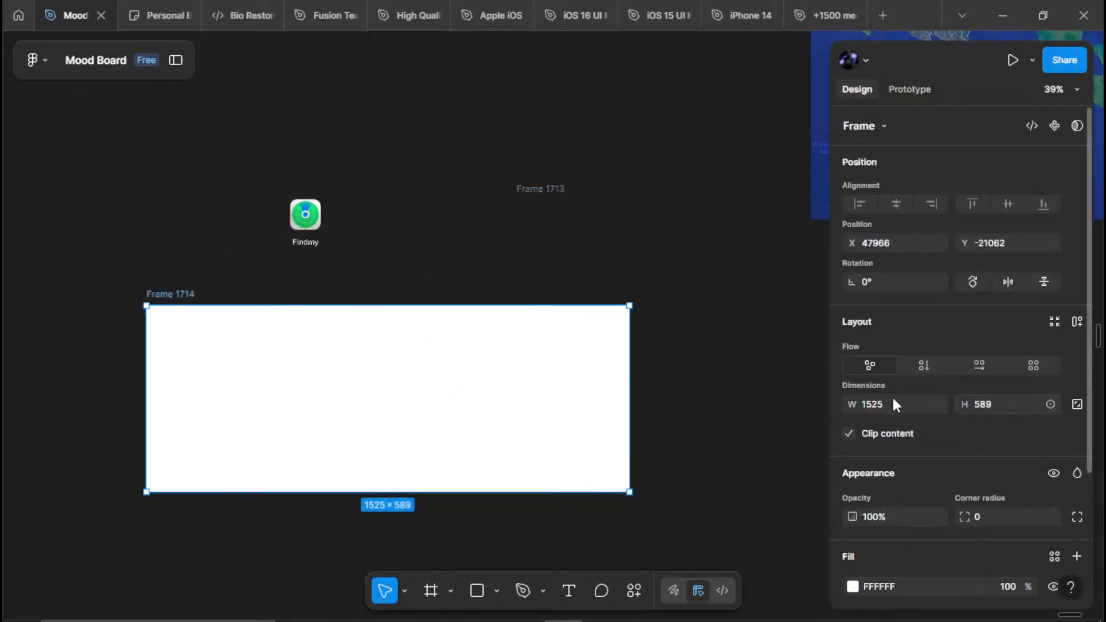
{"action": "left_click", "coordinate": [895, 405]}
{"action": "type", "text": "1920"}
{"action": "left_click", "coordinate": [1024, 403]}
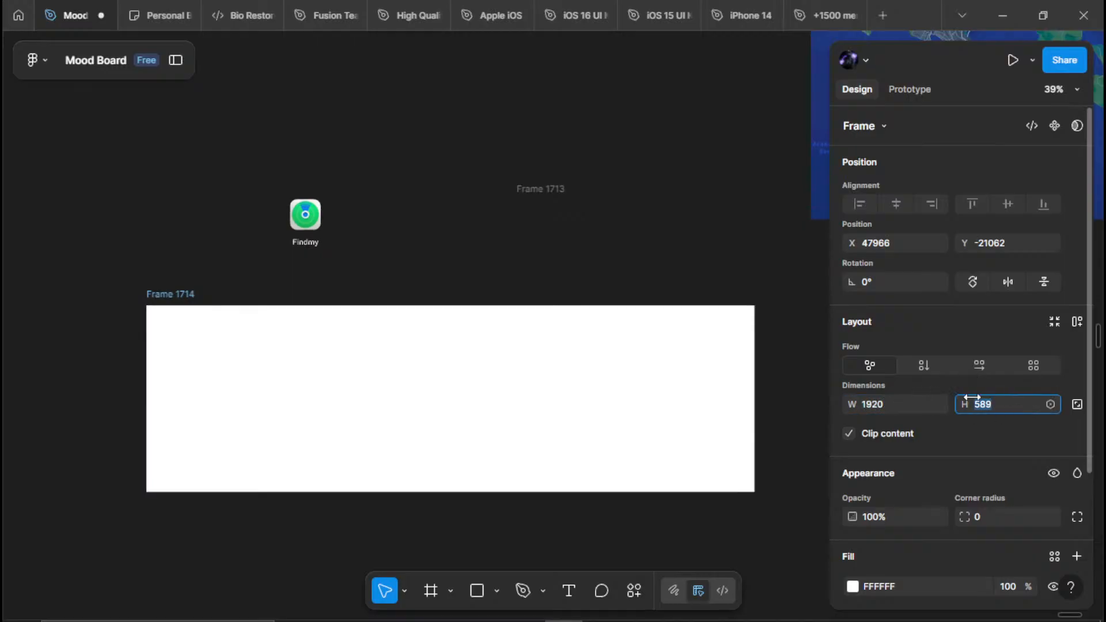
{"action": "type", "text": "1080"}
{"action": "key", "text": "Return"}
{"action": "scroll", "coordinate": [365, 191], "scroll_direction": "down", "scroll_amount": 1}
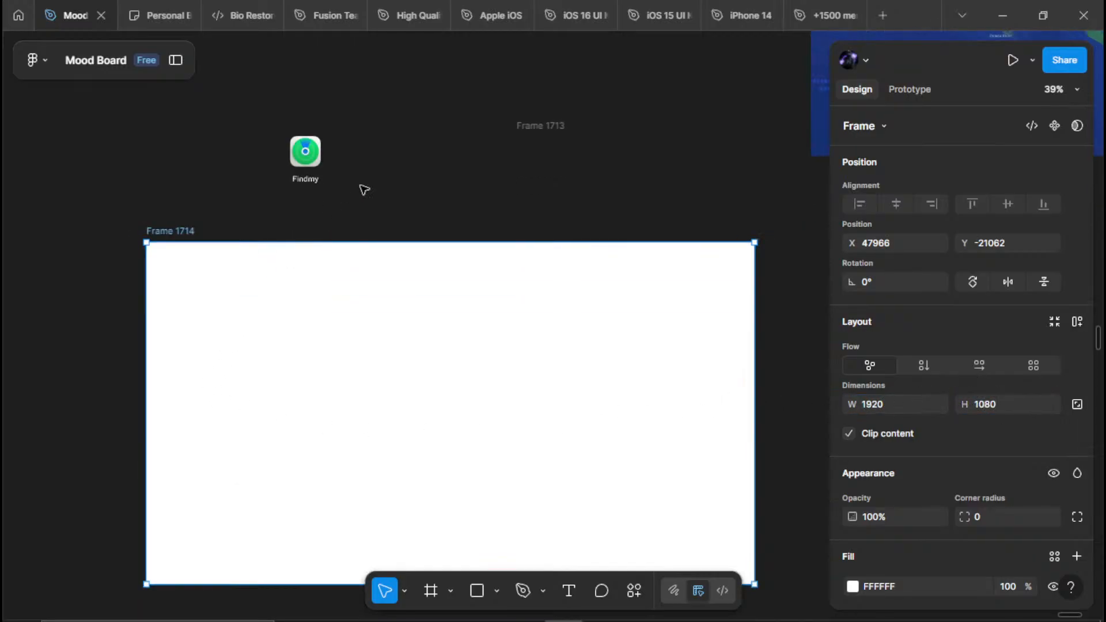
Step: Delete the empty Frame 1713 and move the Findmy icon just above the new white frame
{"action": "left_click", "coordinate": [365, 190]}
{"action": "left_click", "coordinate": [558, 123]}
{"action": "key", "text": "Delete"}
{"action": "left_click_drag", "start_coordinate": [500, 146], "coordinate": [506, 82]}
{"action": "left_click_drag", "start_coordinate": [315, 88], "coordinate": [401, 121]}
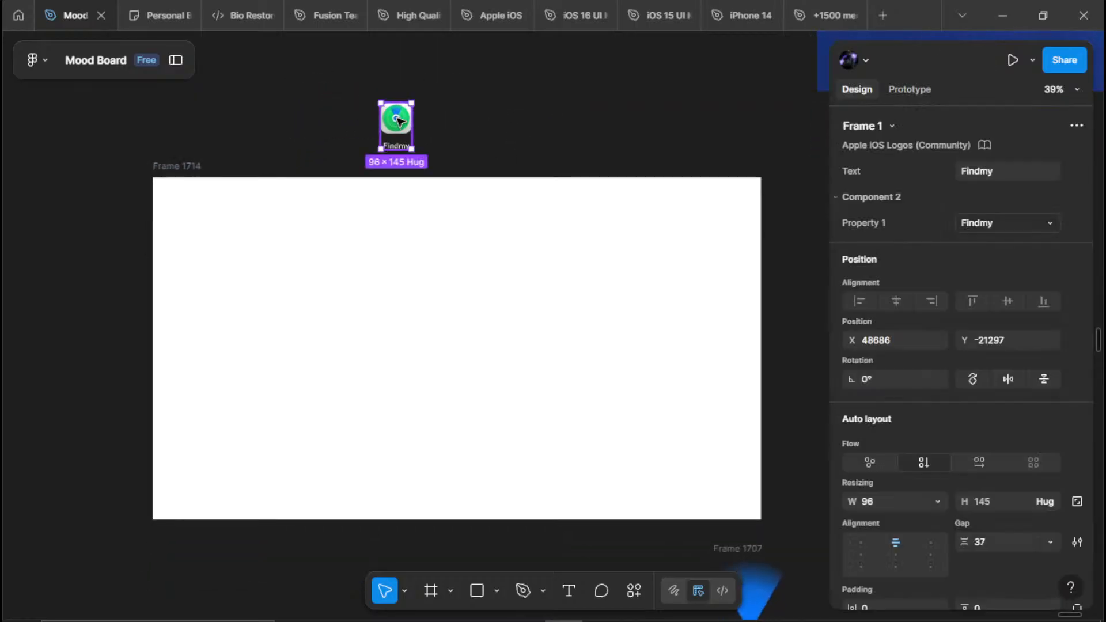
Step: Detach the Findmy instance and move its icon, without the label, to the center of the white frame
{"action": "right_click", "coordinate": [394, 117]}
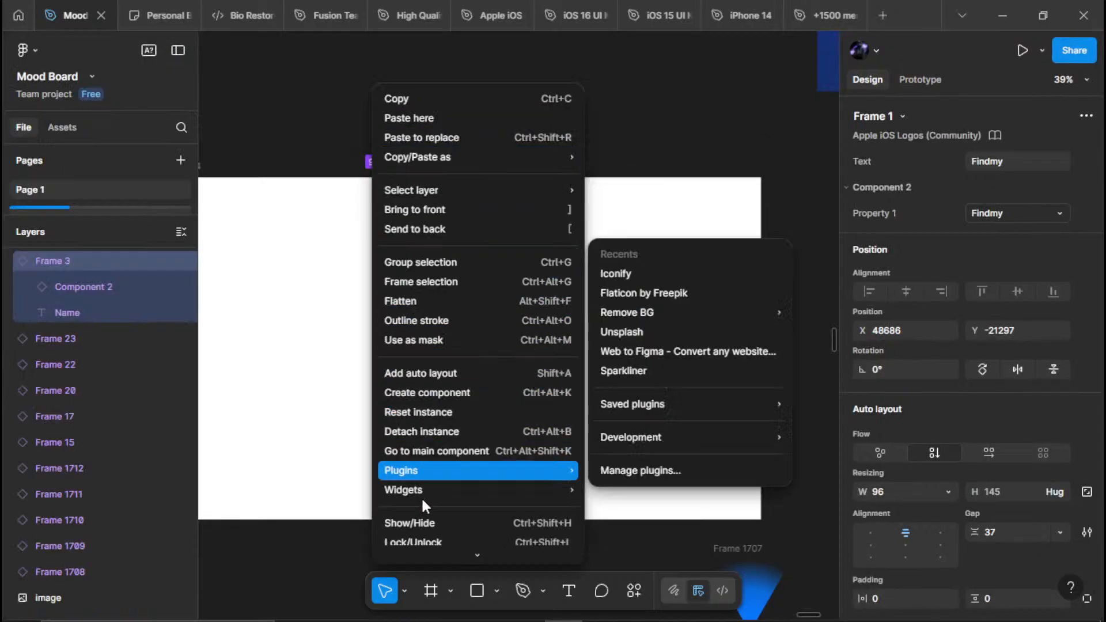
{"action": "left_click", "coordinate": [445, 432]}
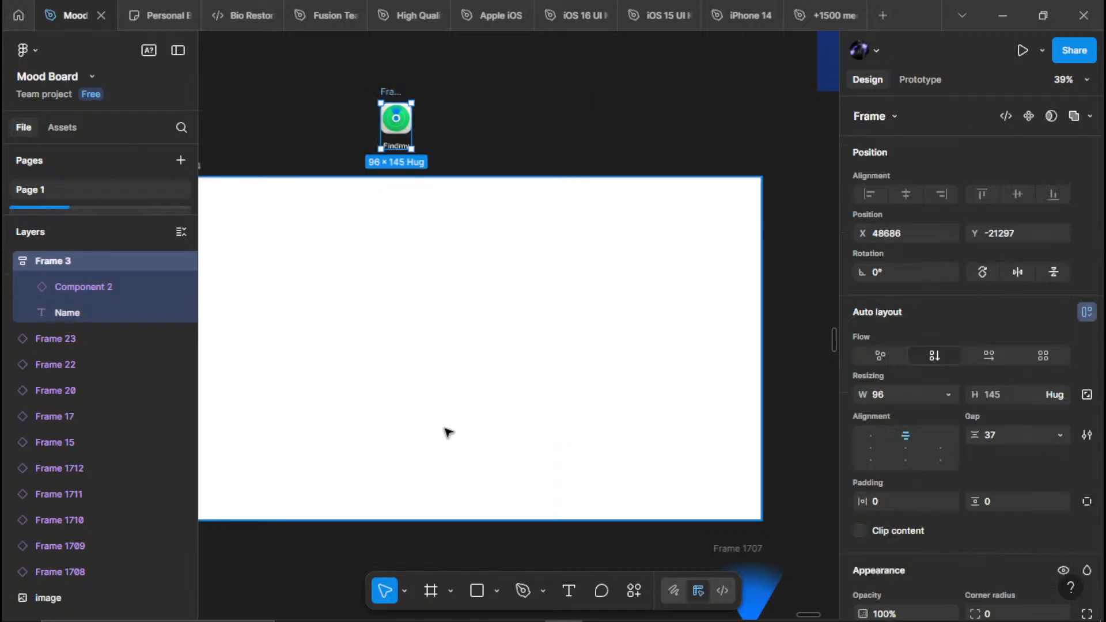
{"action": "left_click", "coordinate": [462, 122]}
{"action": "left_click", "coordinate": [387, 118]}
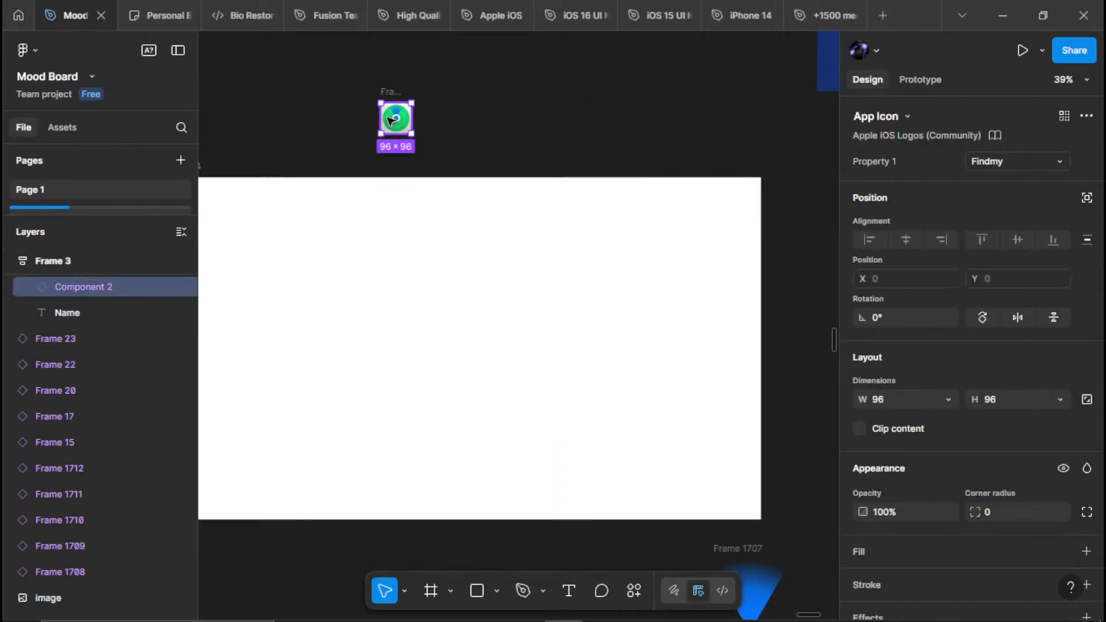
{"action": "left_click_drag", "start_coordinate": [387, 121], "coordinate": [638, 80]}
{"action": "left_click_drag", "start_coordinate": [431, 67], "coordinate": [316, 137]}
{"action": "left_click", "coordinate": [350, 119]}
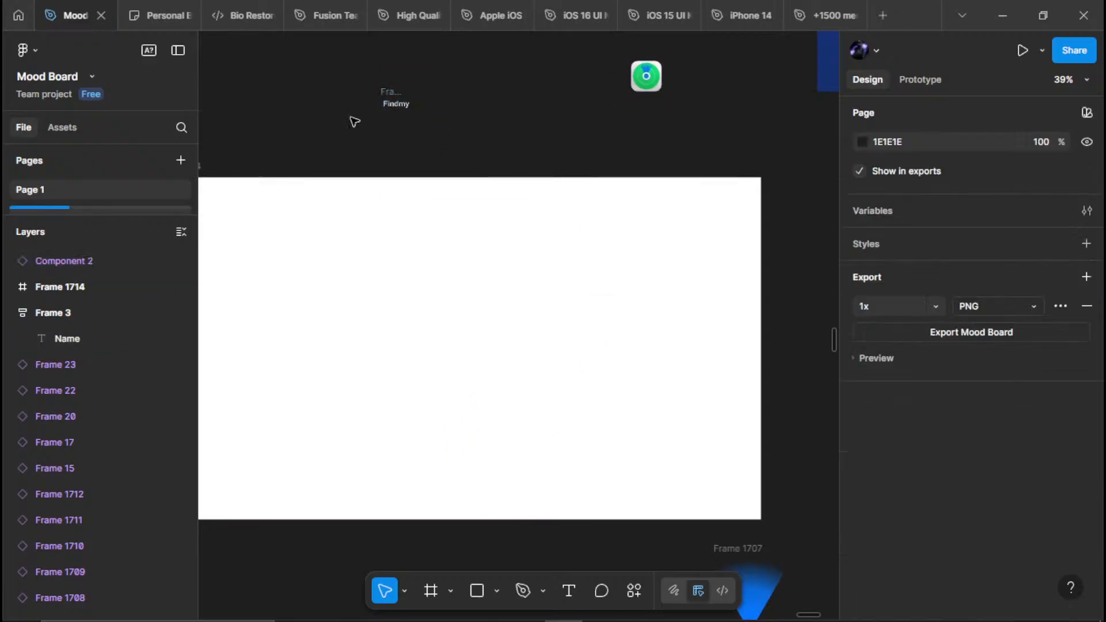
{"action": "left_click_drag", "start_coordinate": [644, 75], "coordinate": [452, 348]}
{"action": "scroll", "coordinate": [461, 322], "scroll_direction": "up", "scroll_amount": 3}
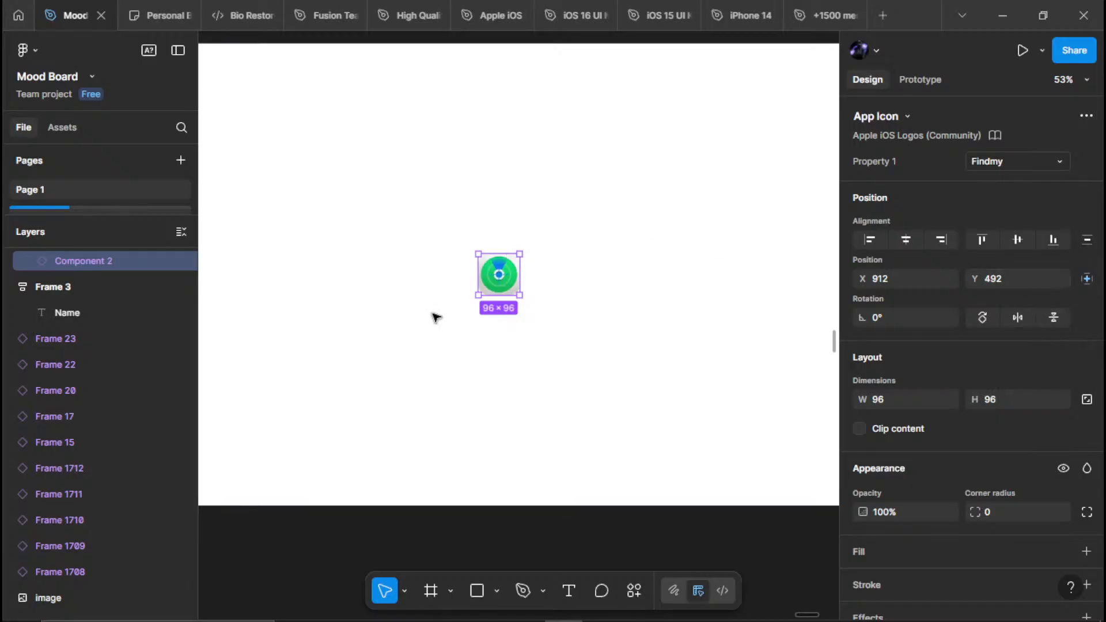
Step: Lock the Findmy icon's aspect ratio and resize it to 150 x 150
{"action": "left_click", "coordinate": [1087, 400]}
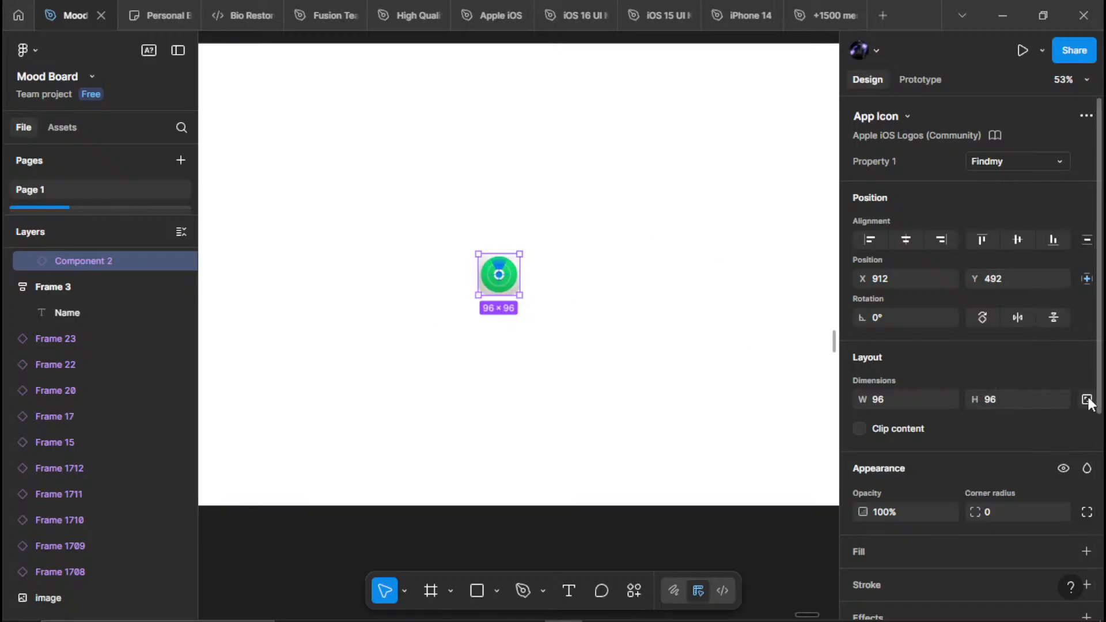
{"action": "left_click", "coordinate": [1034, 398]}
{"action": "type", "text": "1"}
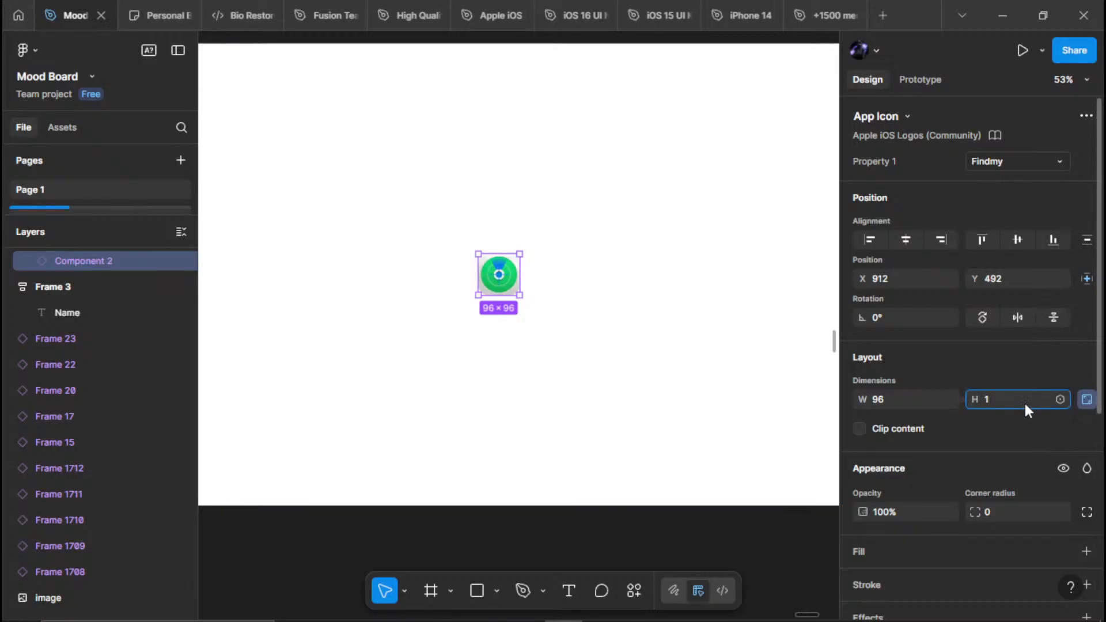
{"action": "type", "text": "20"}
{"action": "key", "text": "Return"}
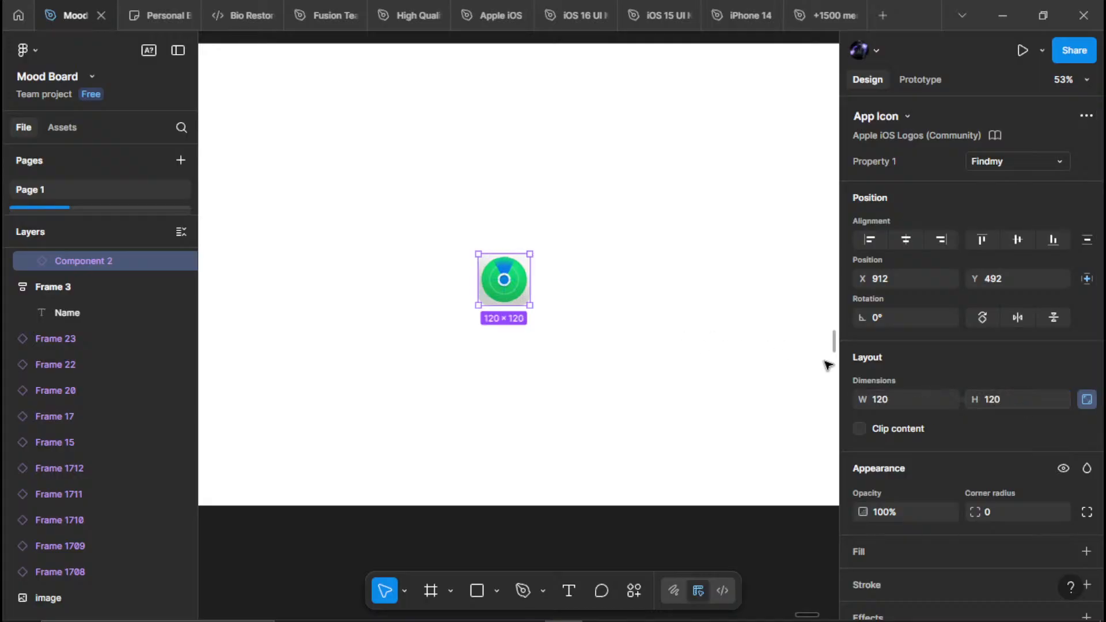
{"action": "left_click", "coordinate": [999, 397]}
{"action": "type", "text": "150"}
{"action": "key", "text": "Return"}
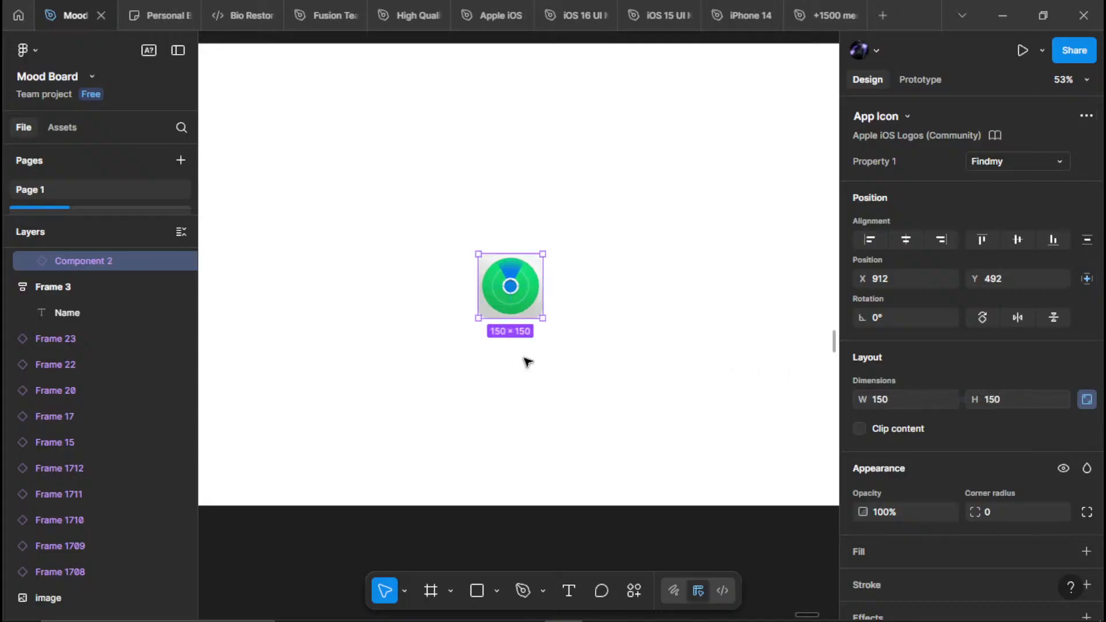
{"action": "scroll", "coordinate": [482, 278], "scroll_direction": "down", "scroll_amount": 5}
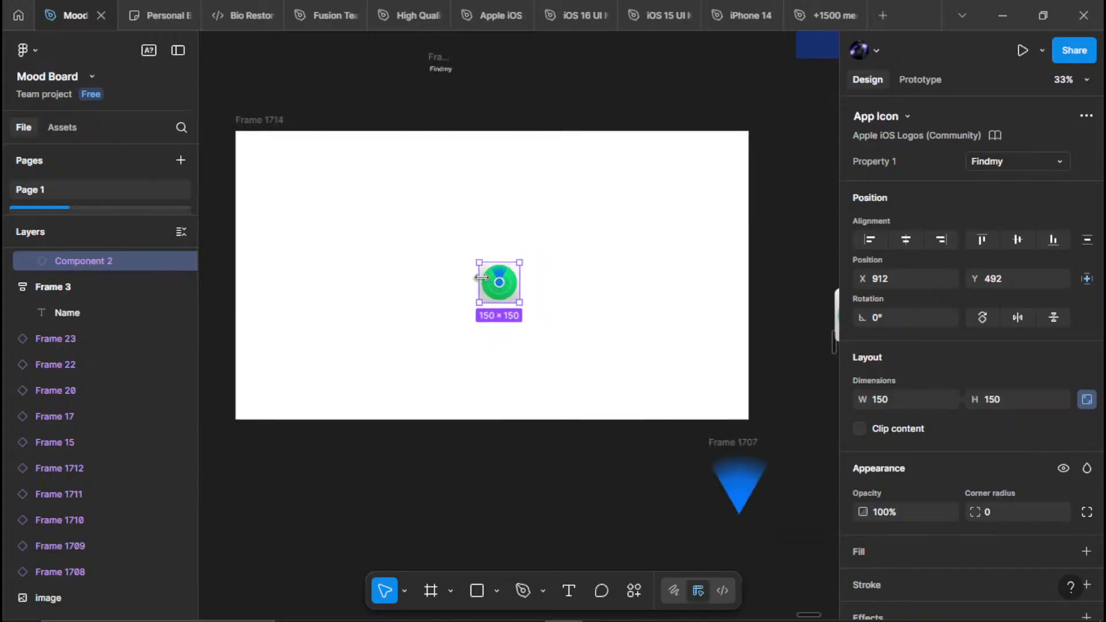
Step: Resize the Findmy icon to 200 x 200 and center it horizontally and vertically in the white frame
{"action": "mouse_move", "coordinate": [499, 283]}
{"action": "left_mouse_down"}
{"action": "mouse_move", "coordinate": [469, 263]}
{"action": "mouse_move", "coordinate": [492, 265]}
{"action": "left_mouse_up"}
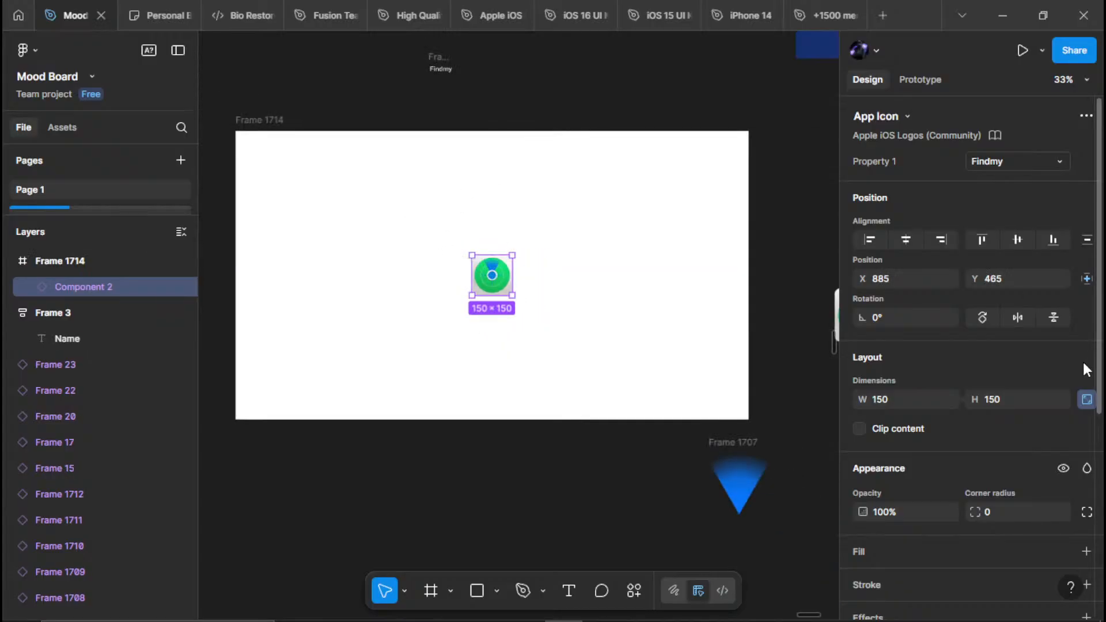
{"action": "left_click", "coordinate": [1021, 407]}
{"action": "key", "text": "BackSpace"}
{"action": "key", "text": "BackSpace"}
{"action": "key", "text": "BackSpace"}
{"action": "type", "text": "200"}
{"action": "key", "text": "Return"}
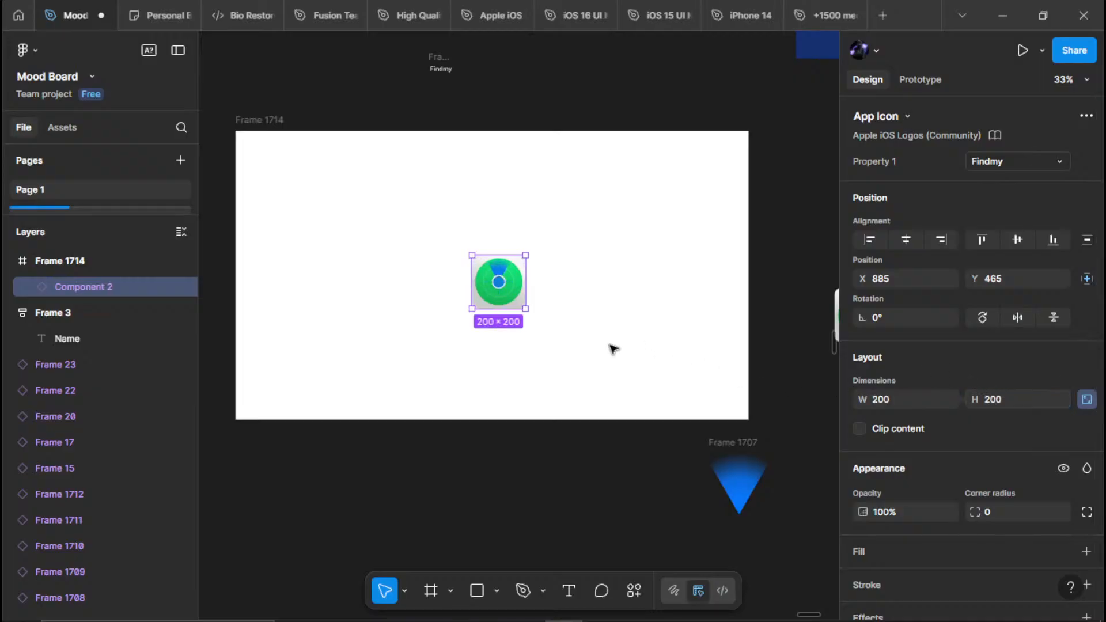
{"action": "key", "text": "alt+h"}
{"action": "key", "text": "alt+v"}
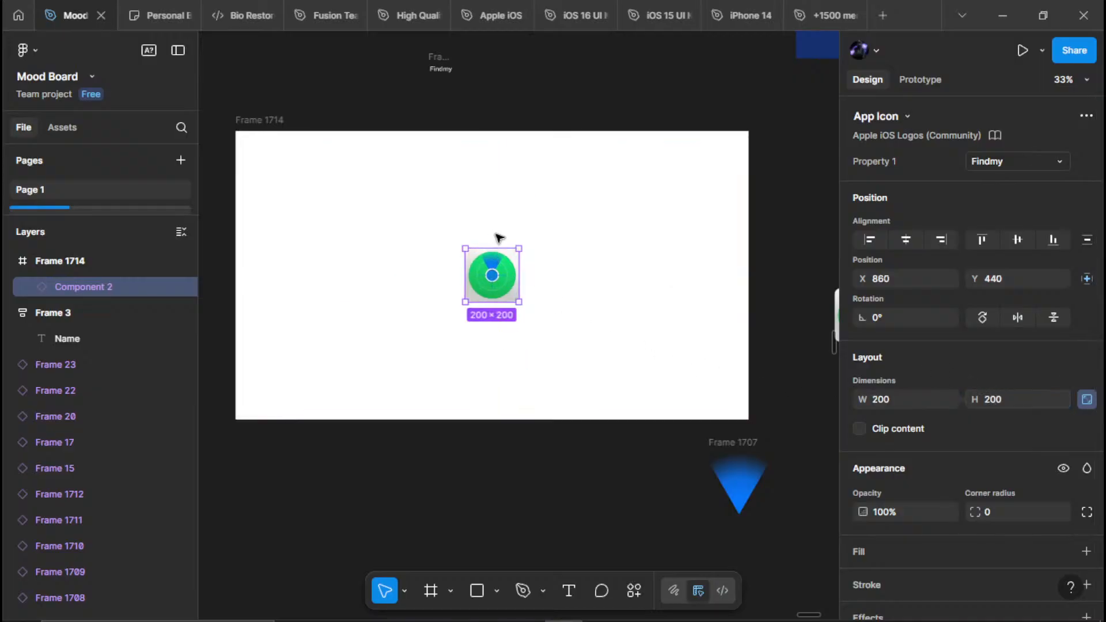
Step: Hide the thin white ring, Ellipse 4, inside the Findmy icon
{"action": "left_click", "coordinate": [453, 114]}
{"action": "scroll", "coordinate": [501, 282], "scroll_direction": "up", "scroll_amount": 10}
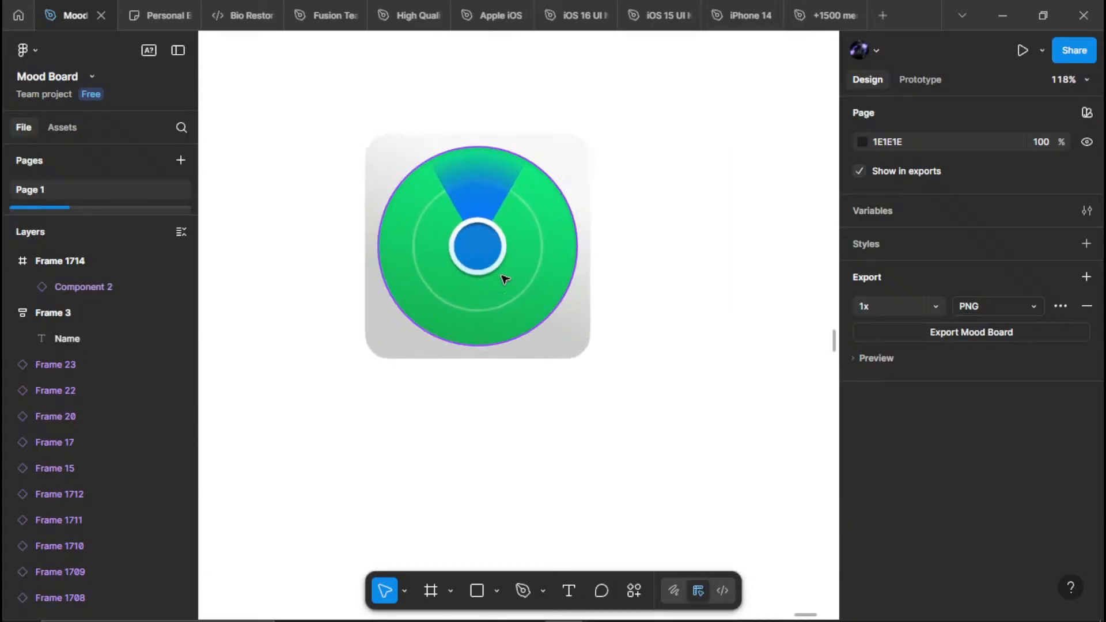
{"action": "left_click", "coordinate": [548, 230]}
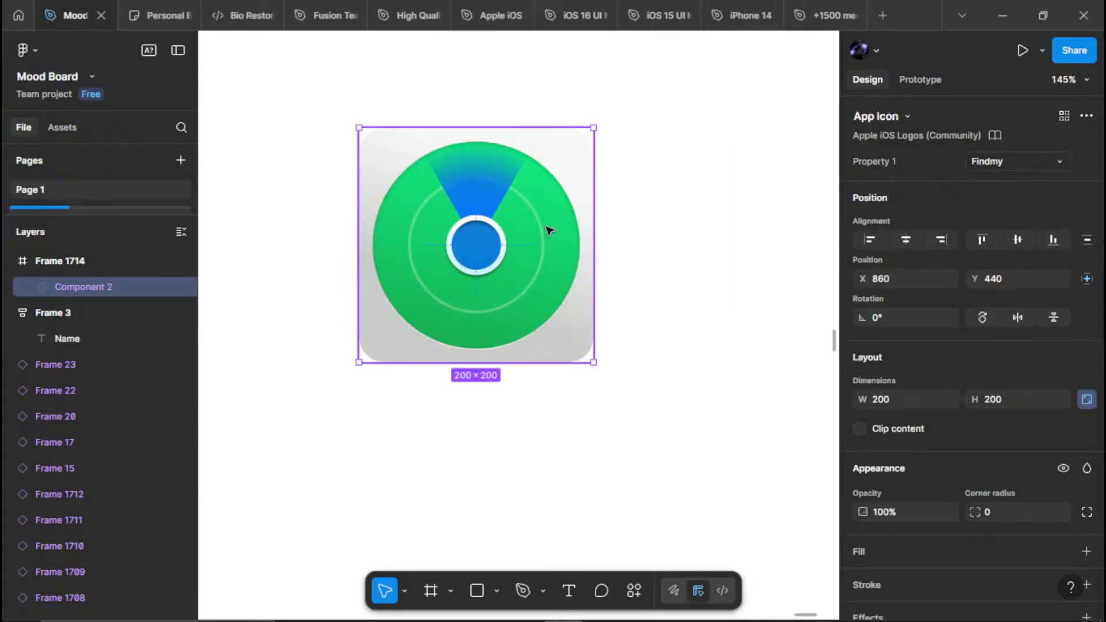
{"action": "double_click", "coordinate": [546, 229]}
{"action": "left_click", "coordinate": [546, 229]}
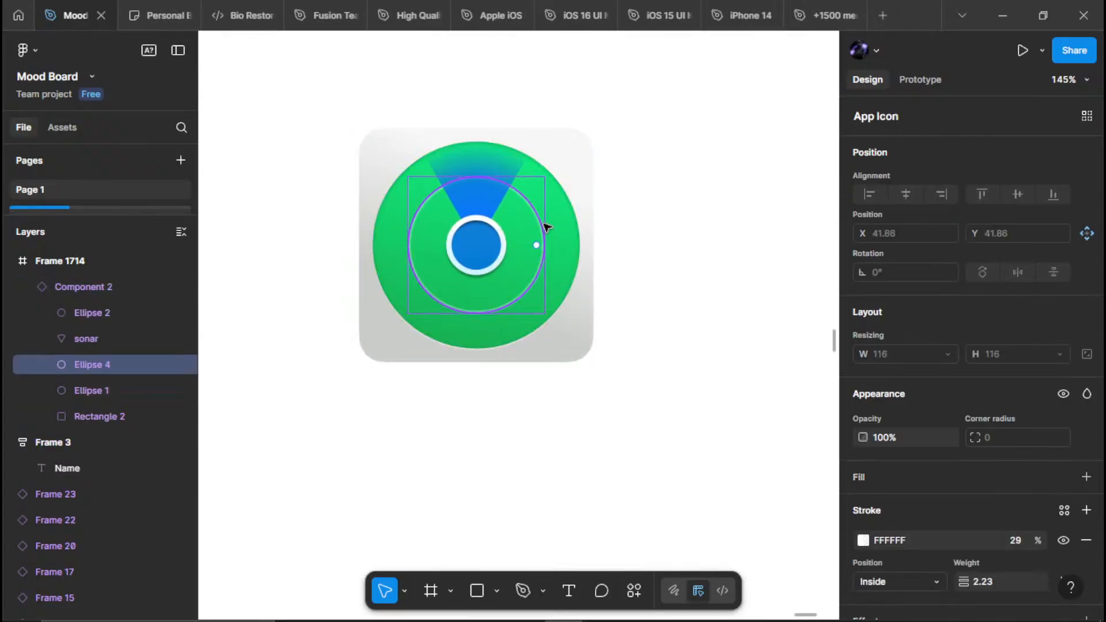
{"action": "key", "text": "Escape"}
Step: Remove the drop shadow and inner shadow effects from the blue center circle, Ellipse 2
{"action": "left_click", "coordinate": [494, 252]}
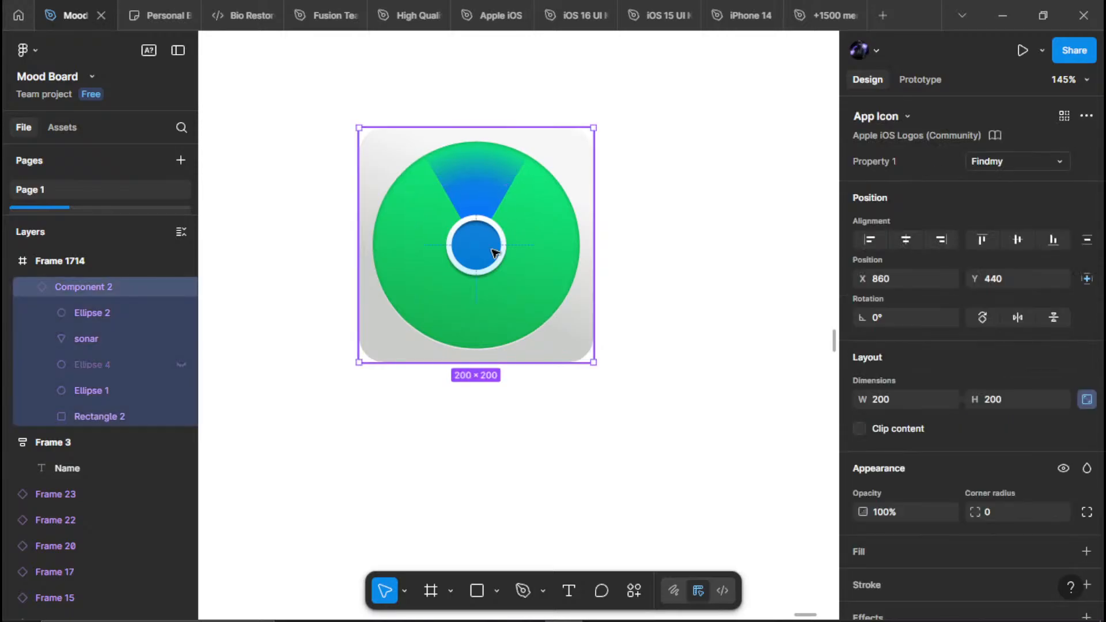
{"action": "double_click", "coordinate": [495, 253]}
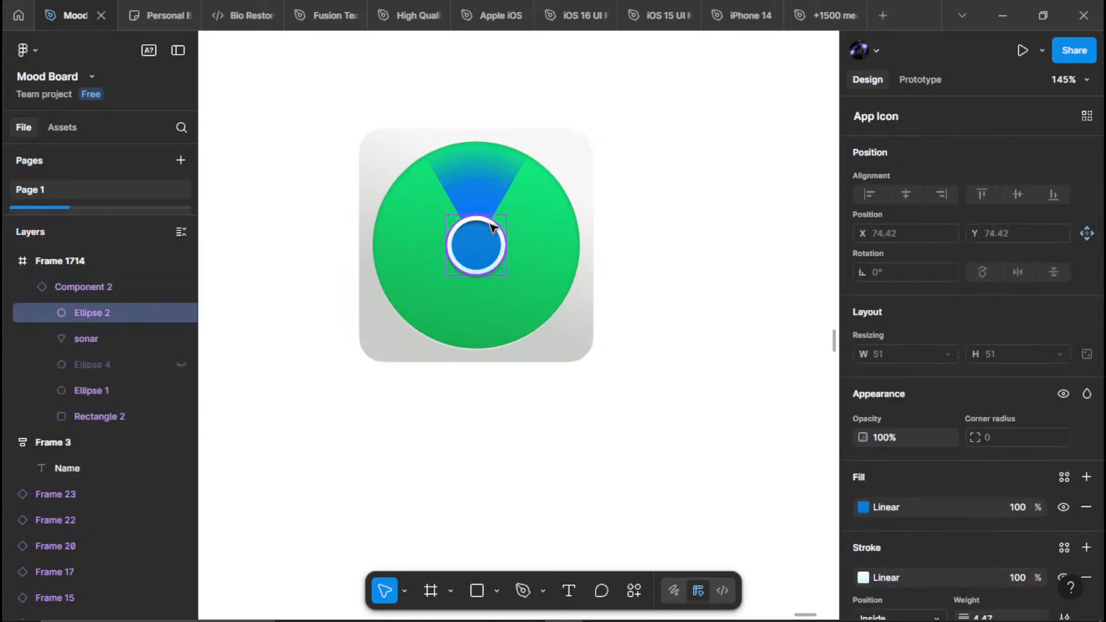
{"action": "scroll", "coordinate": [970, 486], "scroll_direction": "down", "scroll_amount": 3}
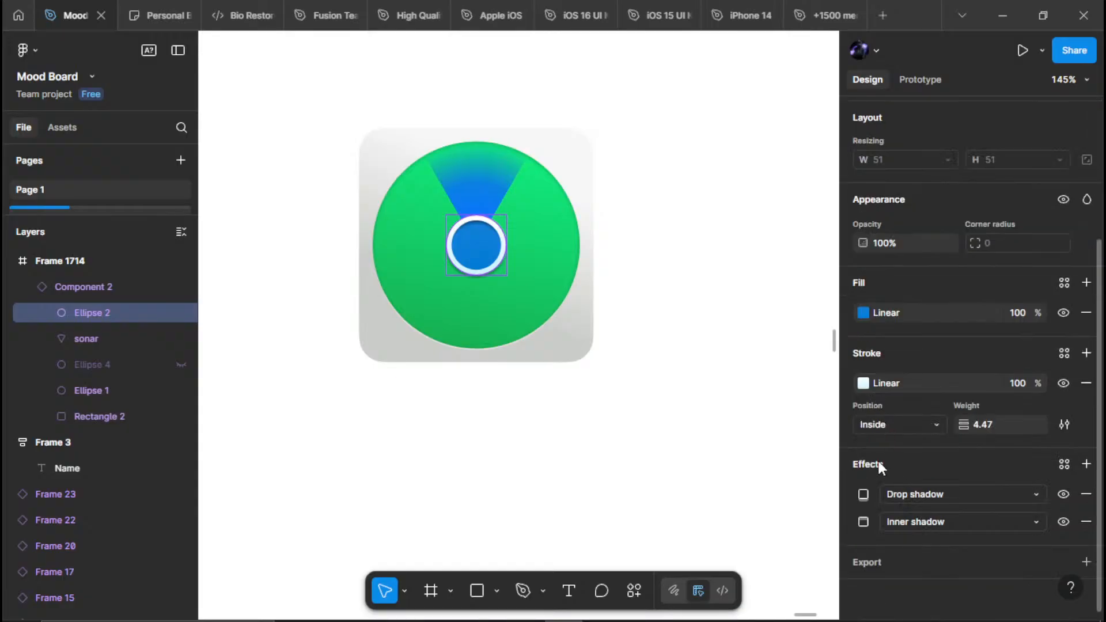
{"action": "left_click", "coordinate": [1086, 494]}
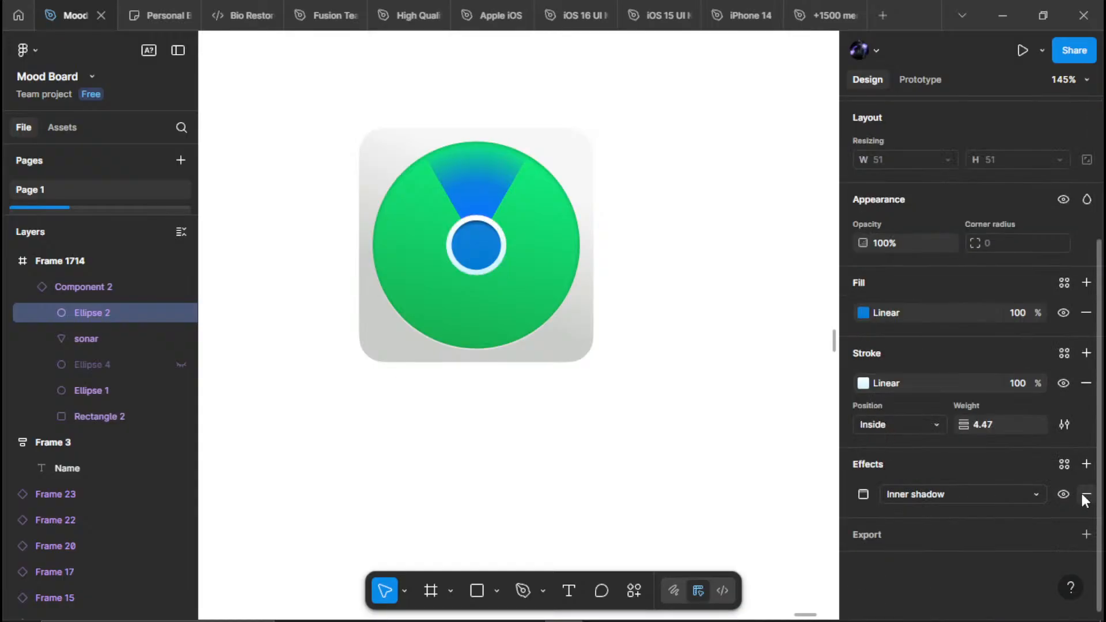
{"action": "left_click", "coordinate": [1087, 494]}
{"action": "left_click", "coordinate": [640, 265]}
Step: Launch the AEUX development plugin with Frame 1714 selected
{"action": "scroll", "coordinate": [639, 264], "scroll_direction": "down", "scroll_amount": 5}
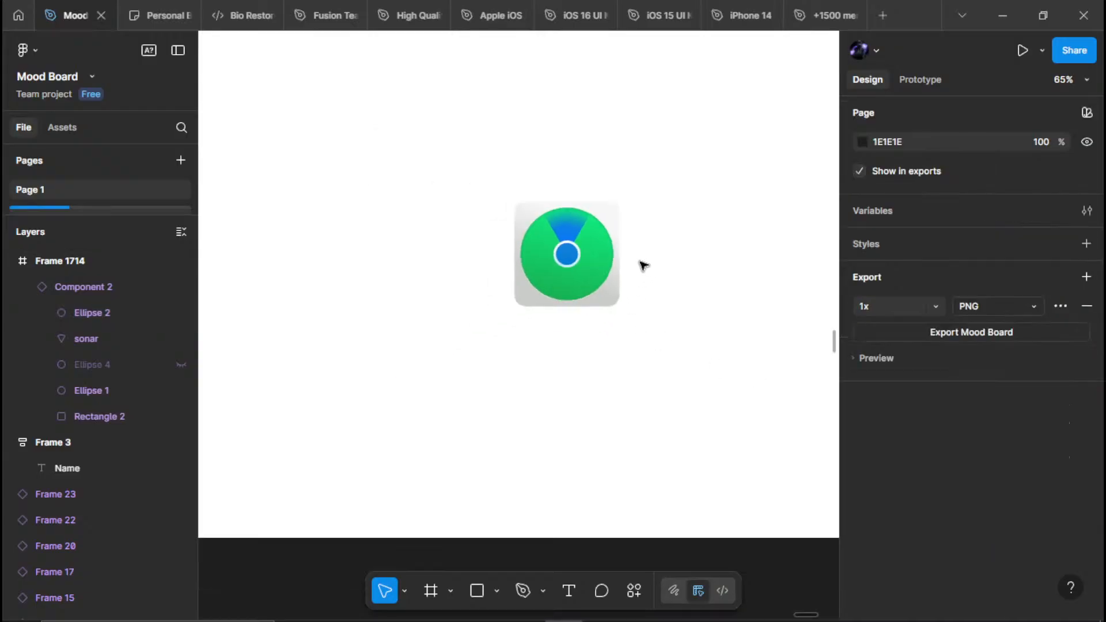
{"action": "left_click_drag", "start_coordinate": [626, 224], "coordinate": [514, 274]}
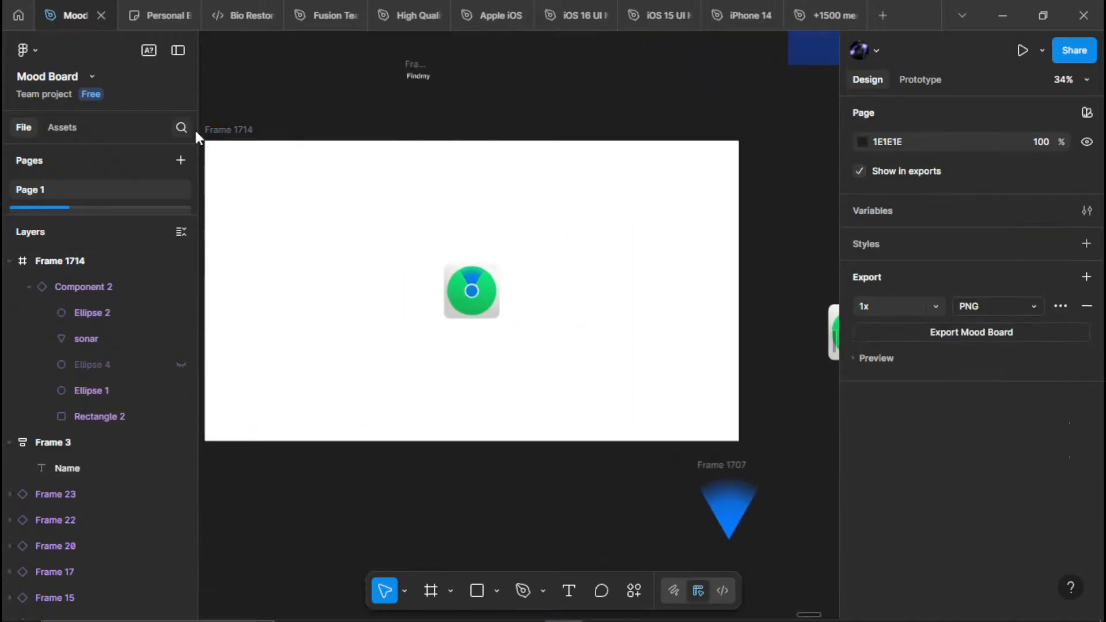
{"action": "left_click", "coordinate": [235, 131]}
{"action": "right_click", "coordinate": [343, 185]}
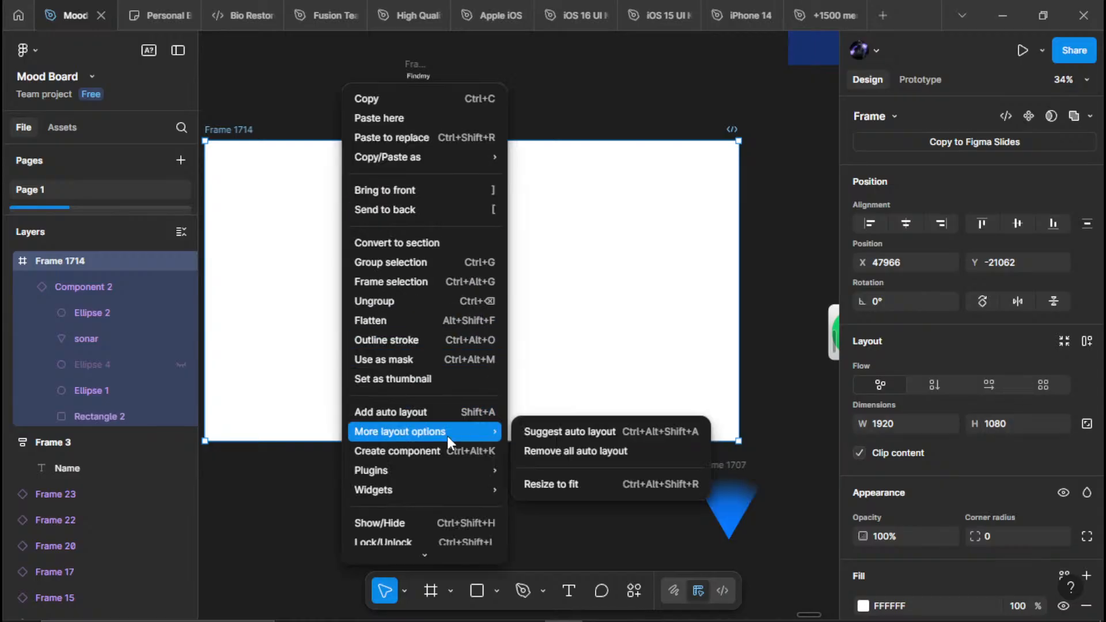
{"action": "mouse_move", "coordinate": [427, 490]}
{"action": "mouse_move", "coordinate": [434, 470]}
{"action": "mouse_move", "coordinate": [573, 437]}
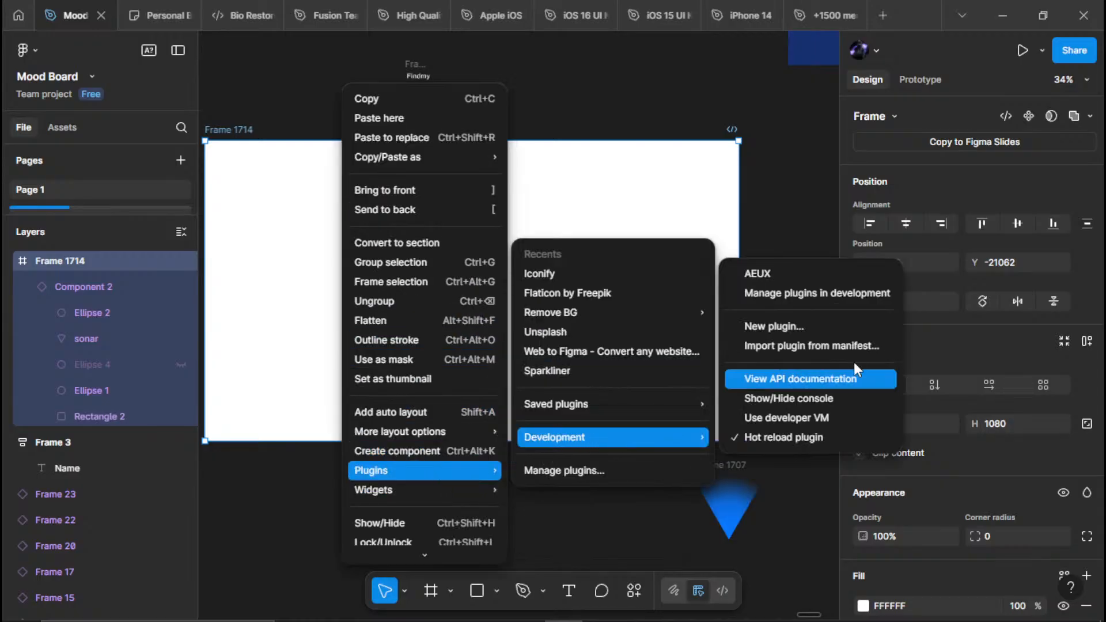
{"action": "left_click", "coordinate": [824, 279]}
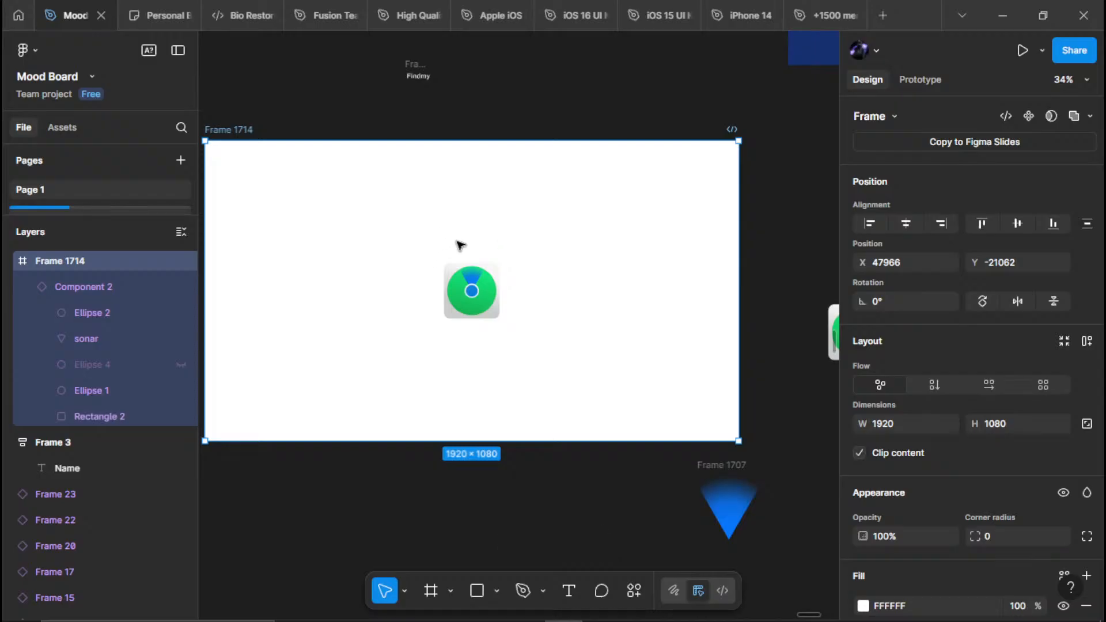
Step: Try to send the selected Frame 1714 to After Effects with AEUX
{"action": "scroll", "coordinate": [501, 276], "scroll_direction": "down", "scroll_amount": 5}
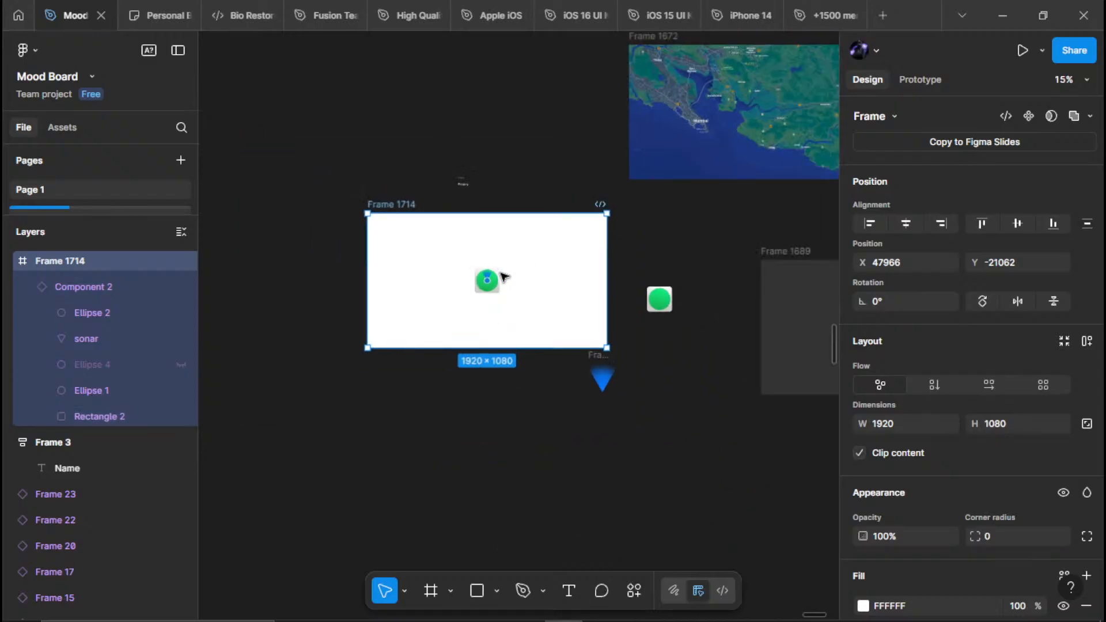
{"action": "scroll", "coordinate": [465, 260], "scroll_direction": "up", "scroll_amount": 5}
{"action": "right_click", "coordinate": [262, 140]}
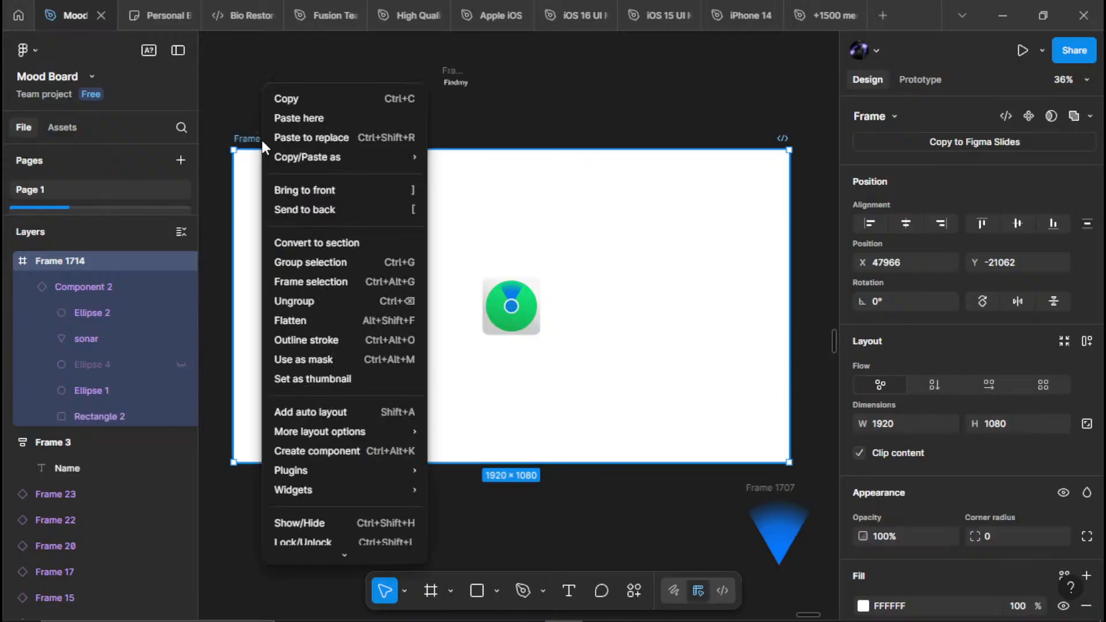
{"action": "mouse_move", "coordinate": [344, 433]}
{"action": "mouse_move", "coordinate": [333, 472]}
{"action": "mouse_move", "coordinate": [509, 437]}
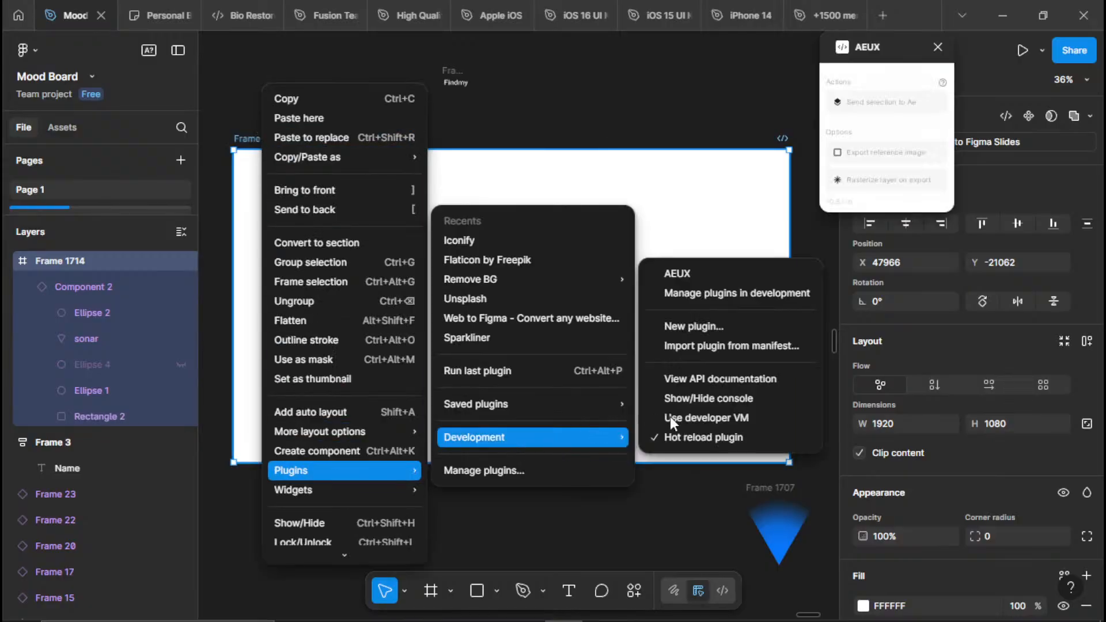
{"action": "left_click", "coordinate": [813, 118]}
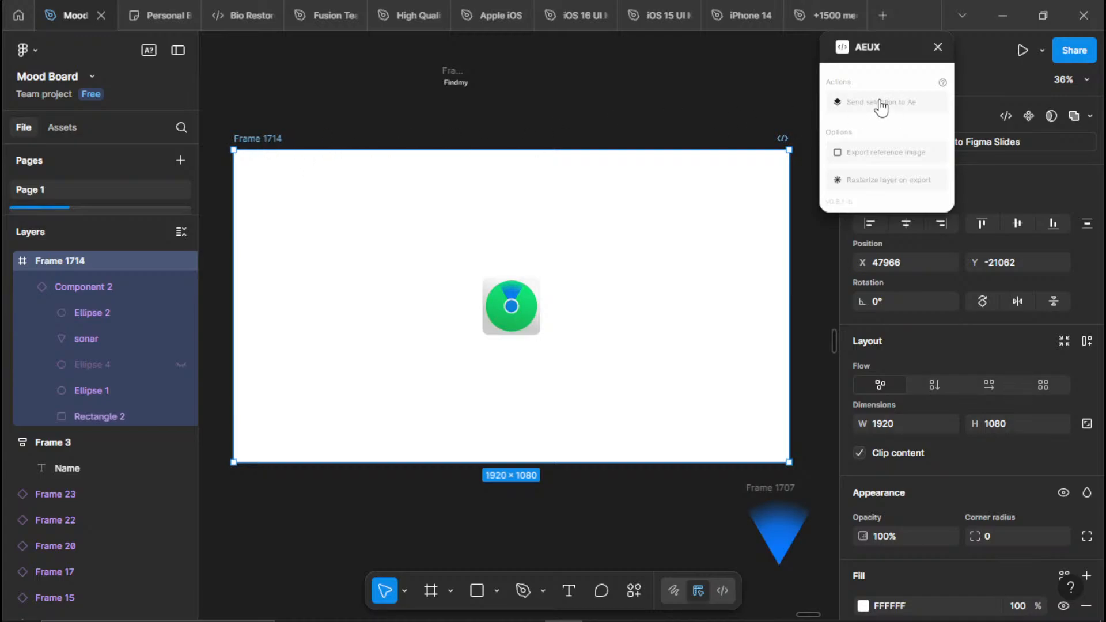
{"action": "left_click", "coordinate": [853, 113]}
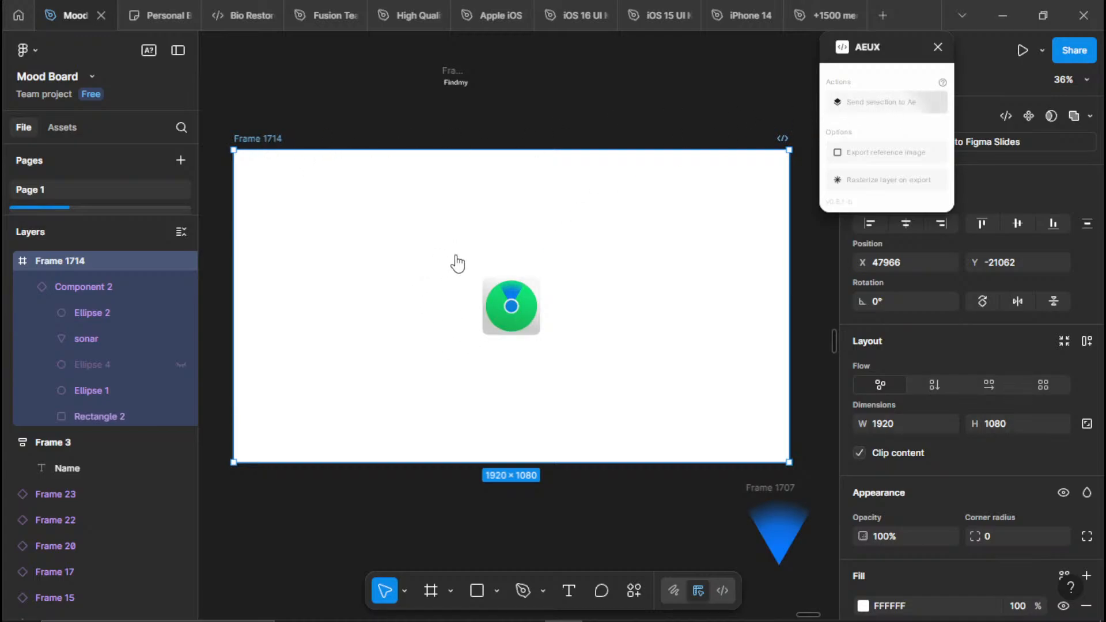
Step: Switch to After Effects to check Main Comp - YouTube Live for the transferred layers, and return to Figma
{"action": "mouse_move", "coordinate": [526, 609]}
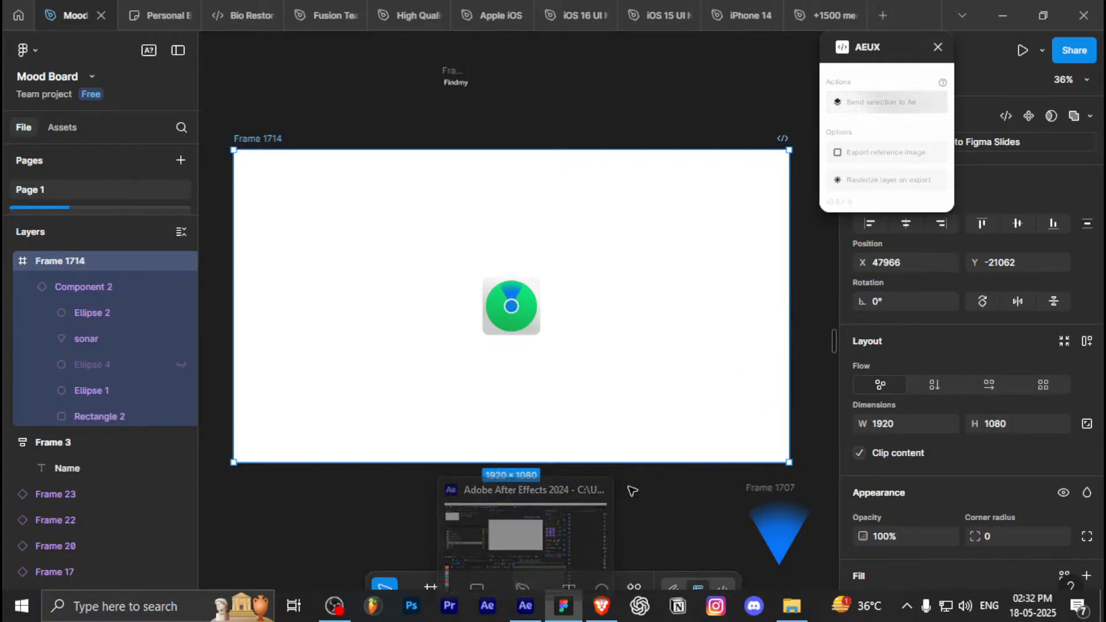
{"action": "left_click", "coordinate": [632, 491]}
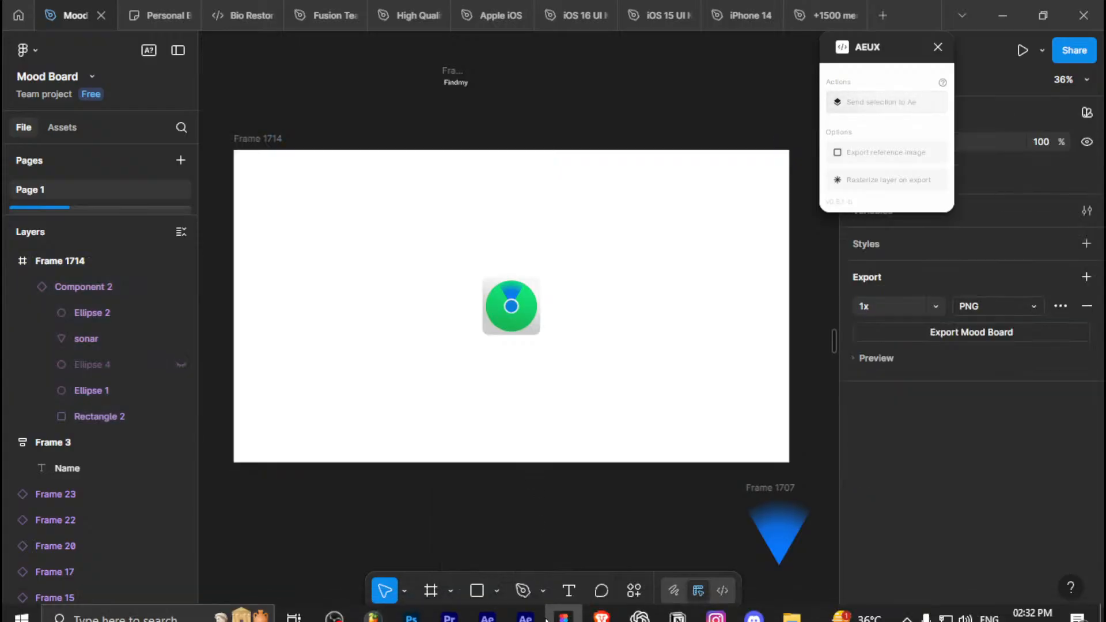
{"action": "mouse_move", "coordinate": [515, 616]}
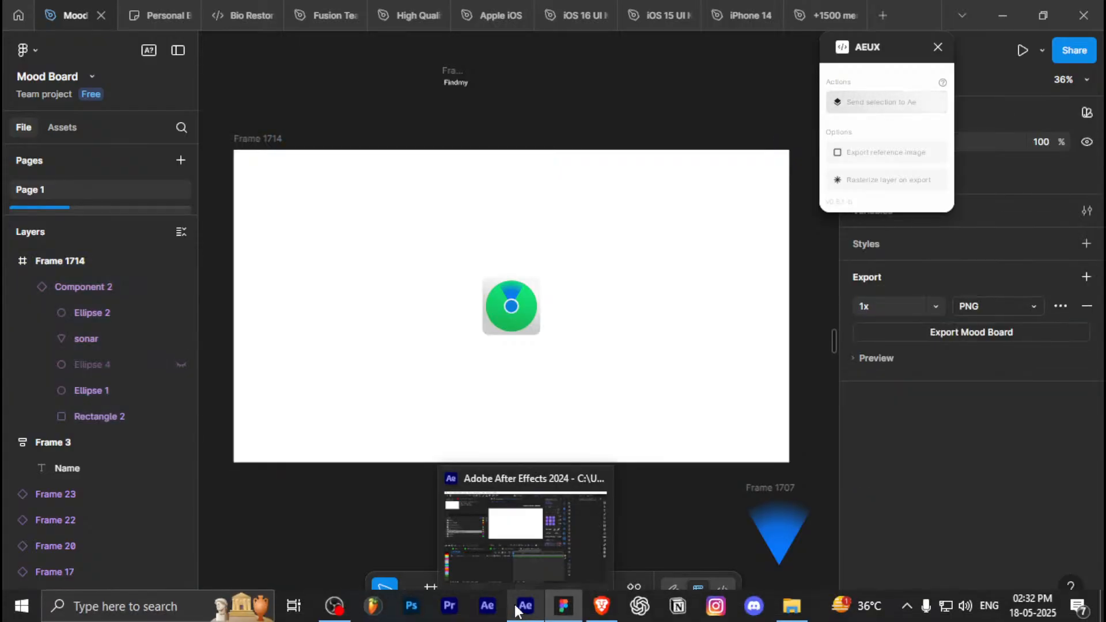
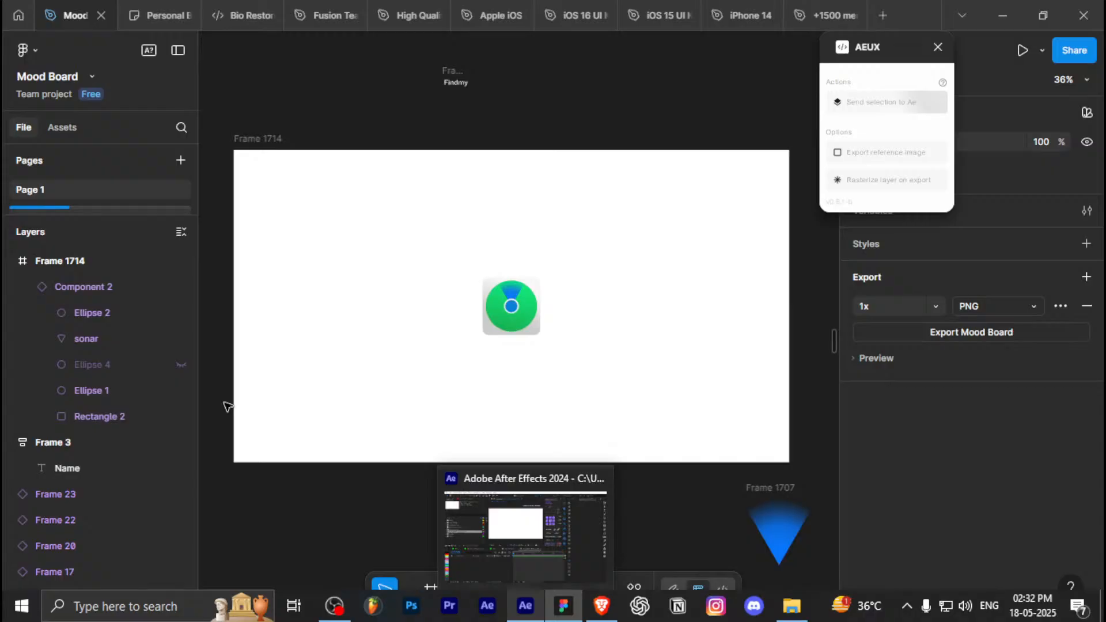
{"action": "left_click", "coordinate": [564, 603]}
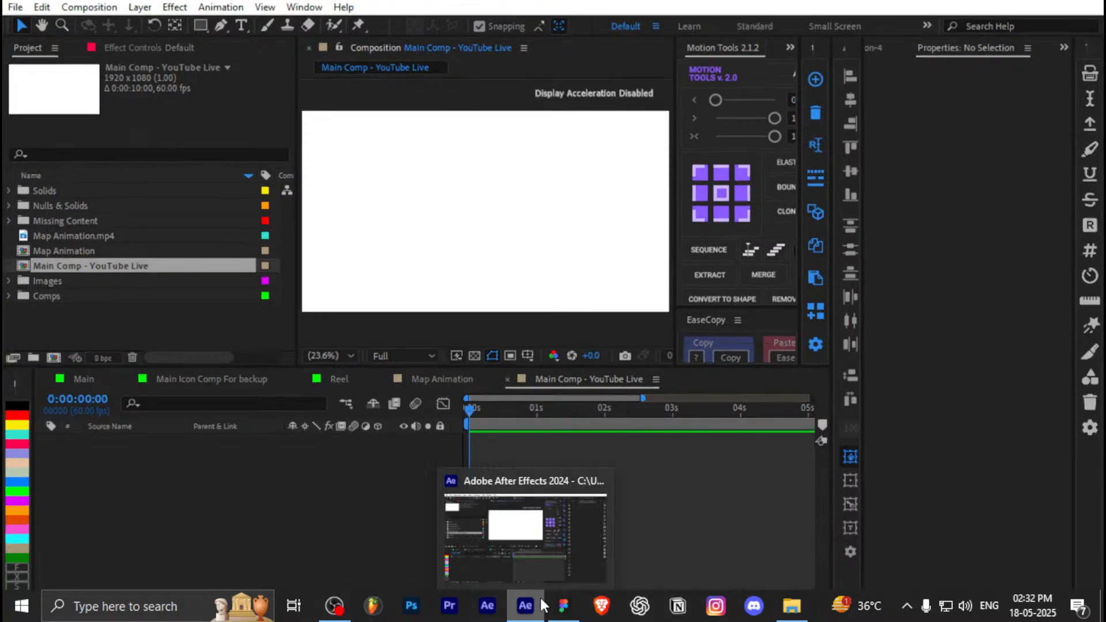
{"action": "left_click", "coordinate": [542, 605]}
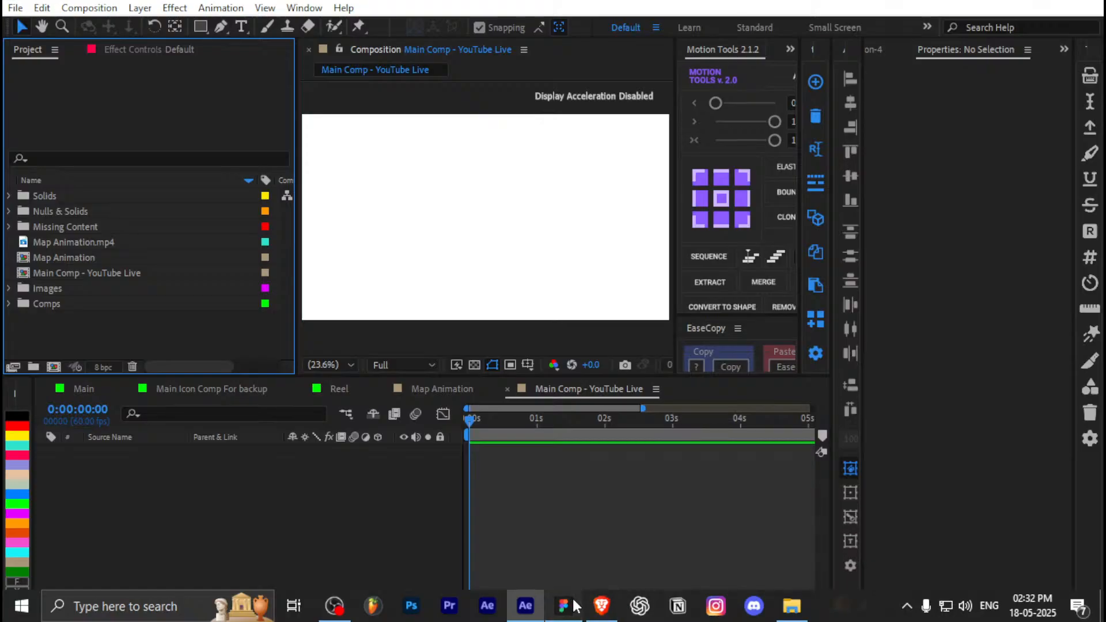
{"action": "left_click", "coordinate": [563, 605]}
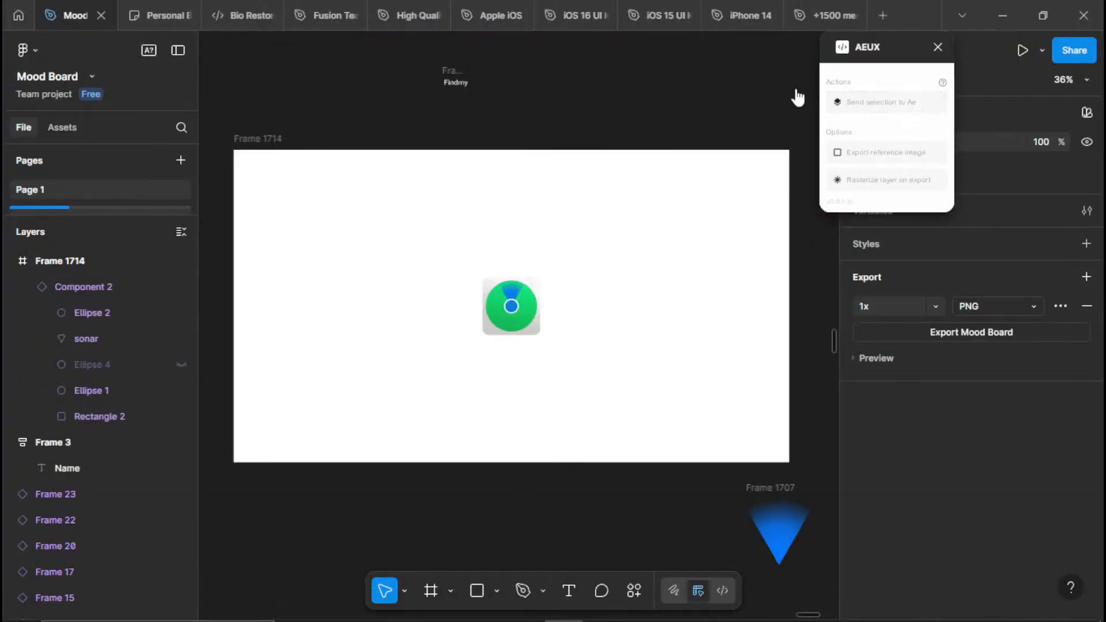
Step: Send Frame 1714 to After Effects with AEUX and switch to After Effects
{"action": "left_click", "coordinate": [257, 139]}
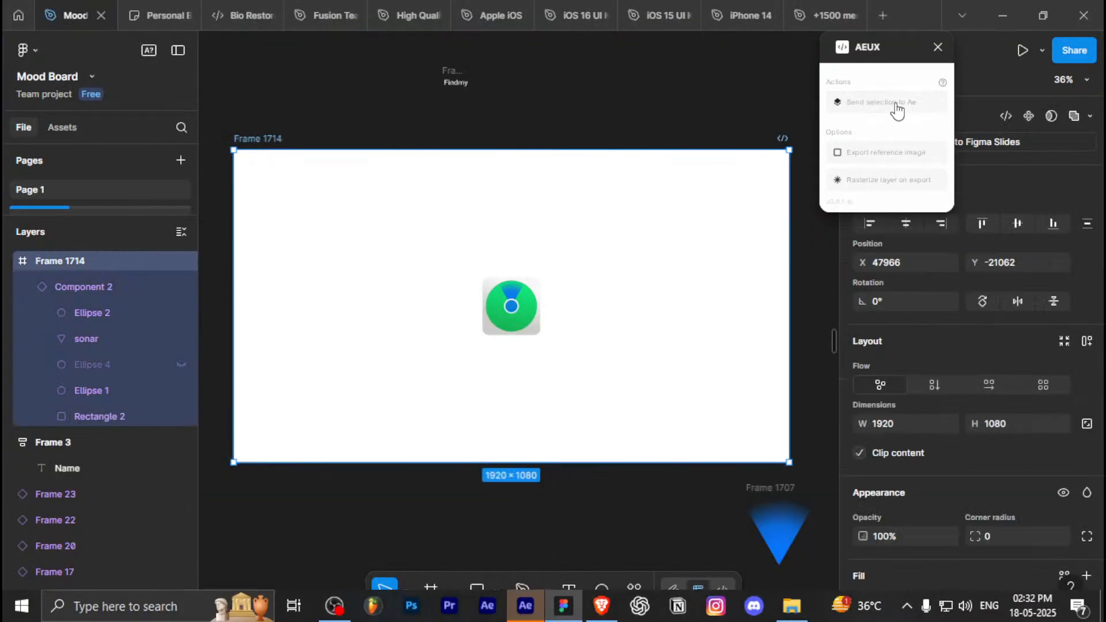
{"action": "left_click", "coordinate": [867, 104]}
{"action": "left_click", "coordinate": [525, 605]}
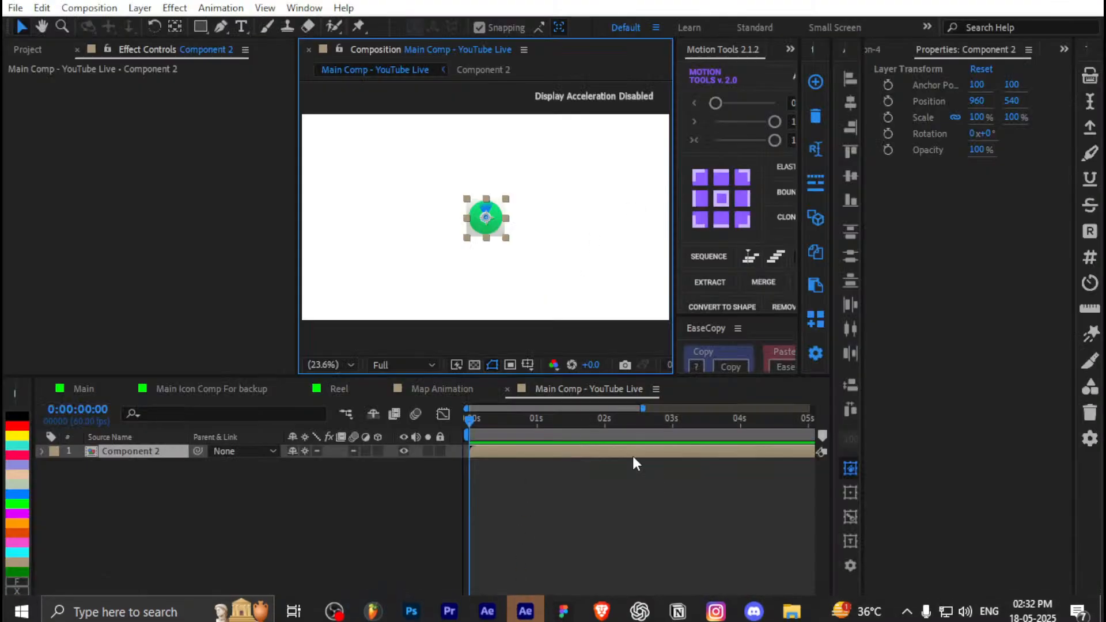
Step: Open the imported Component 2 precomp and cut all five of its layers
{"action": "left_click", "coordinate": [493, 453]}
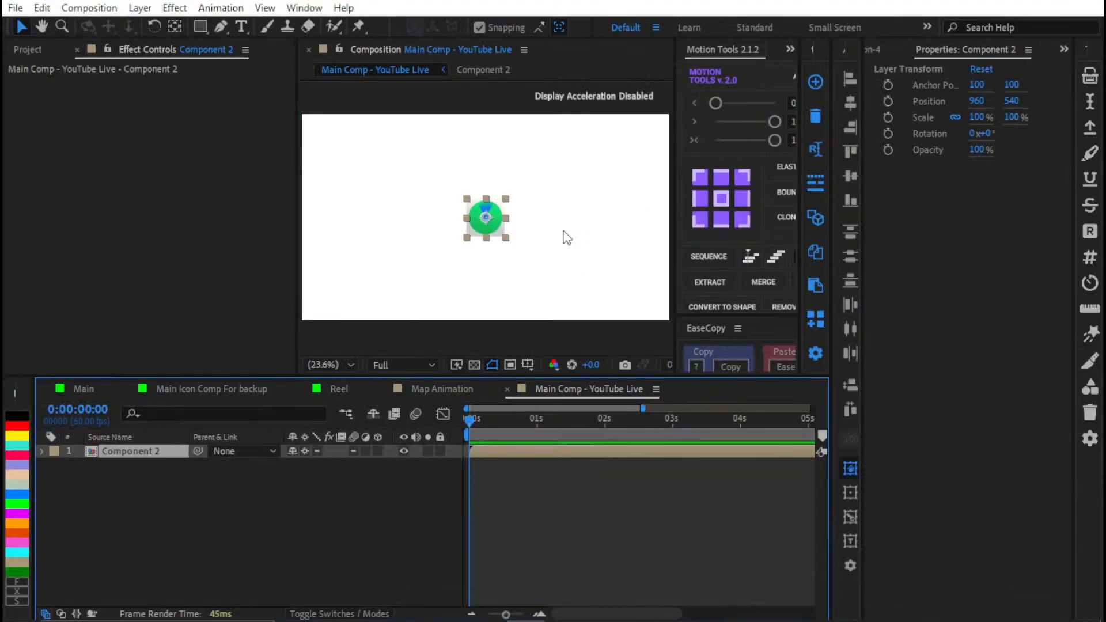
{"action": "double_click", "coordinate": [517, 451]}
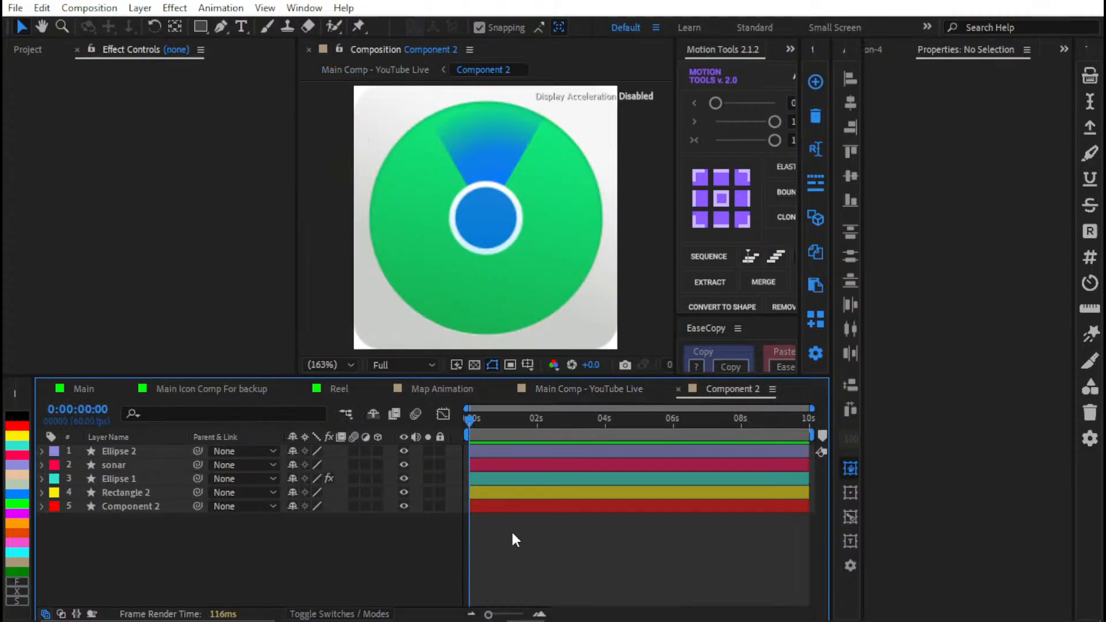
{"action": "key", "text": "ctrl+a"}
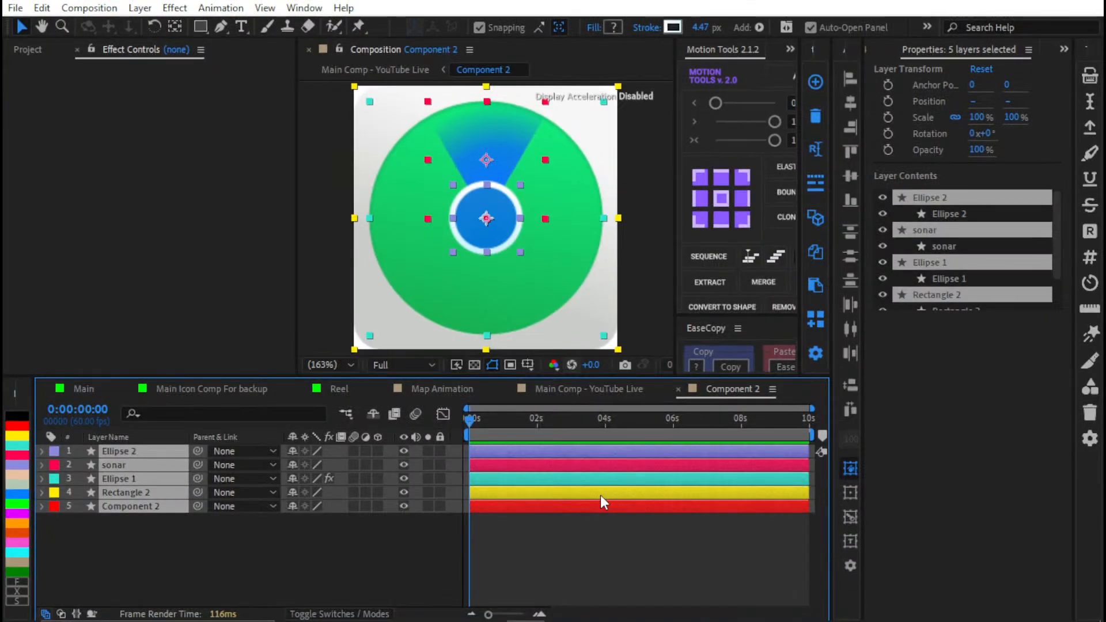
{"action": "key", "text": "Delete"}
Step: Close the Component 2 comp, delete its layer from Main Comp - YouTube Live, and paste the five icon layers there
{"action": "left_click", "coordinate": [600, 395]}
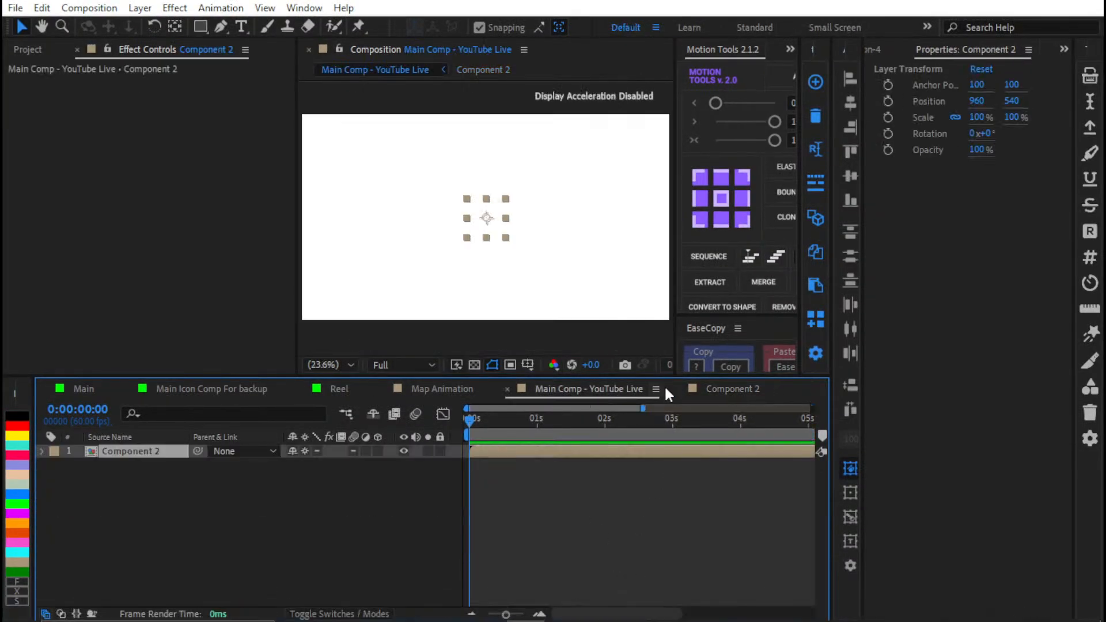
{"action": "left_click", "coordinate": [678, 389]}
{"action": "key", "text": "Delete"}
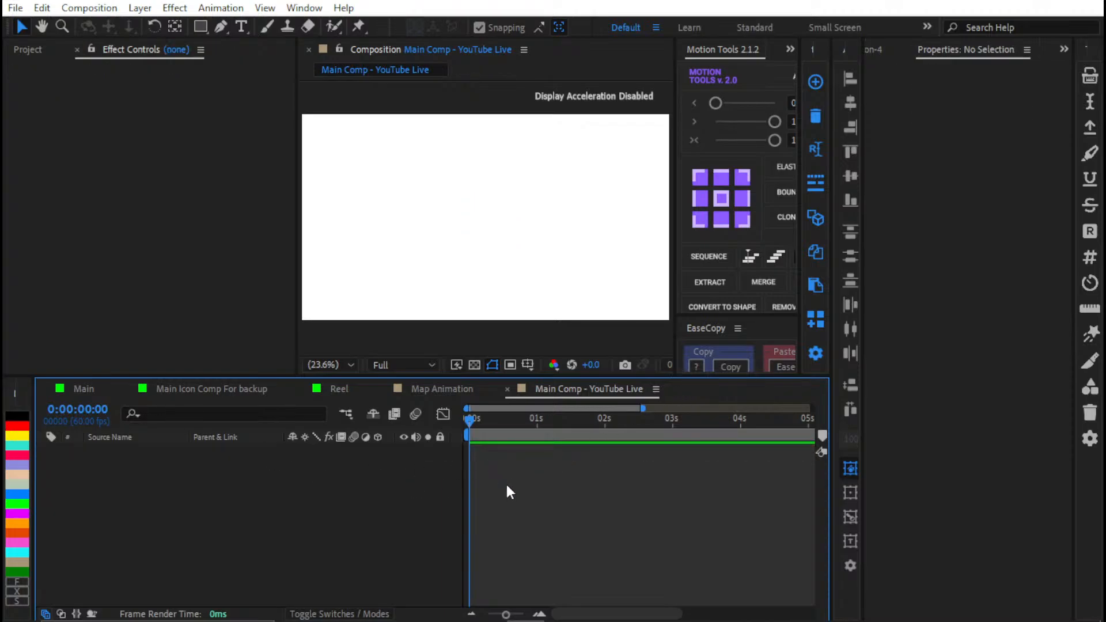
{"action": "key", "text": "ctrl+v"}
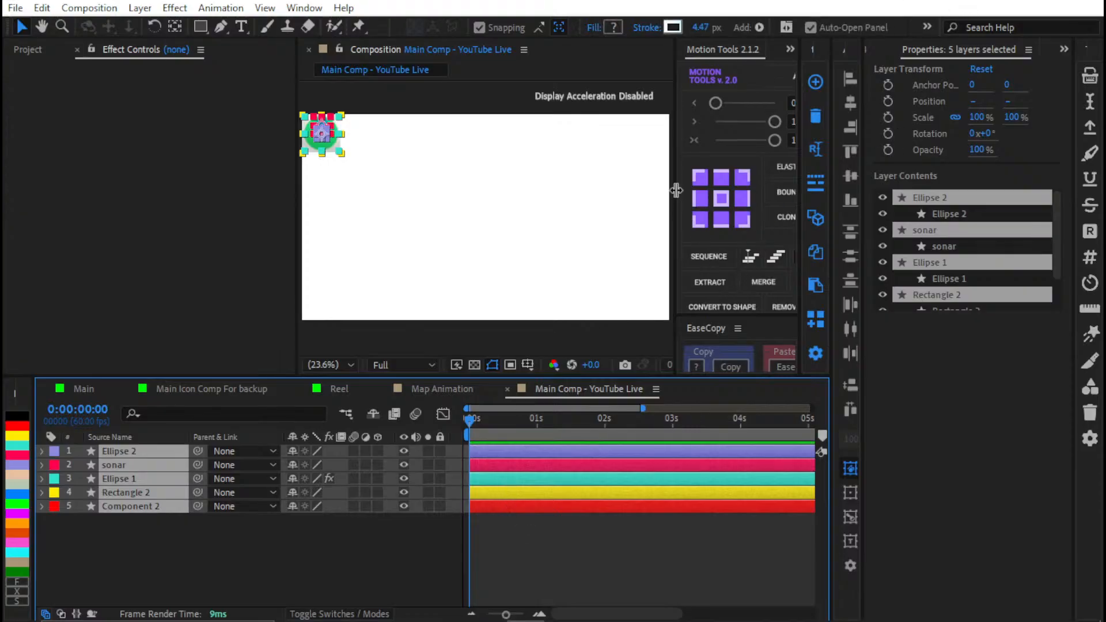
Step: Parent the five icon layers to a new null and centre it horizontally and vertically in the composition
{"action": "left_click_drag", "start_coordinate": [678, 201], "coordinate": [625, 193]}
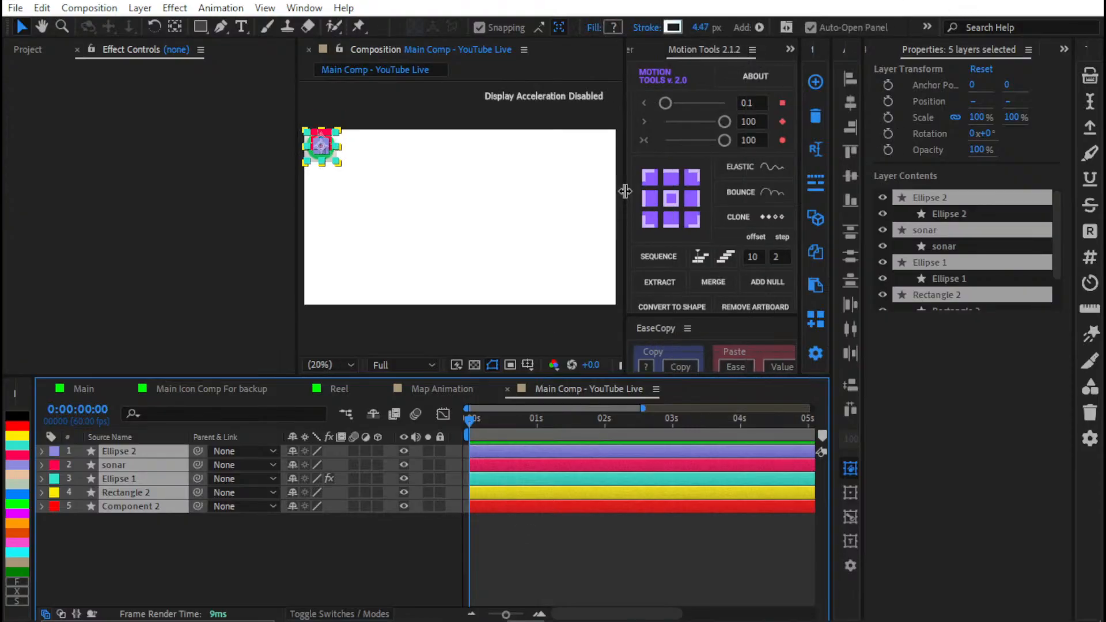
{"action": "left_click", "coordinate": [758, 283]}
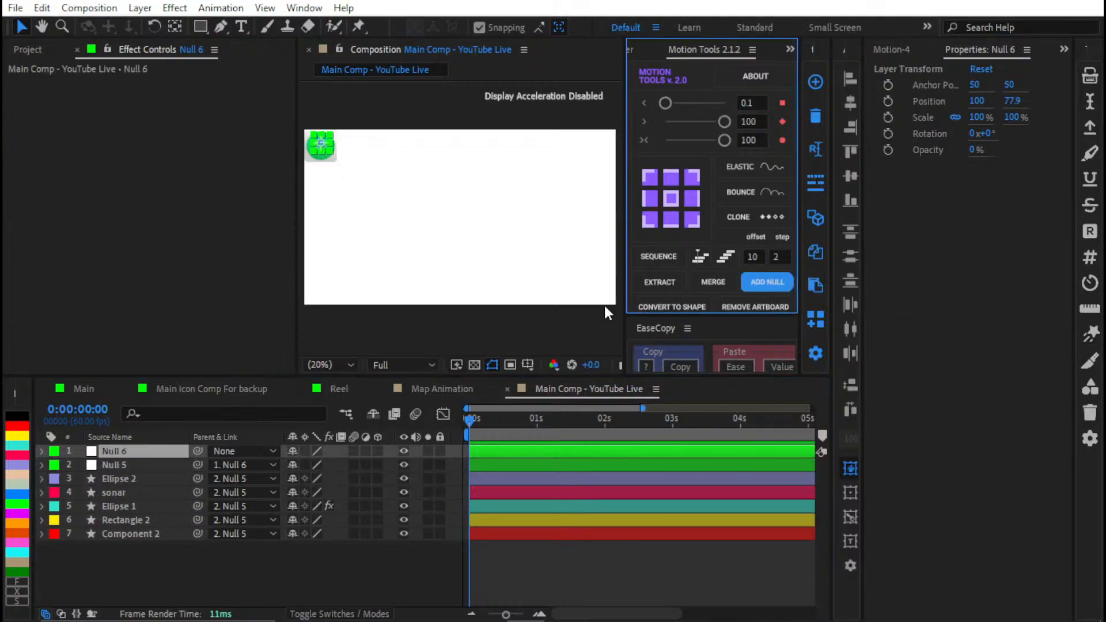
{"action": "left_click", "coordinate": [844, 180]}
{"action": "left_click", "coordinate": [850, 102]}
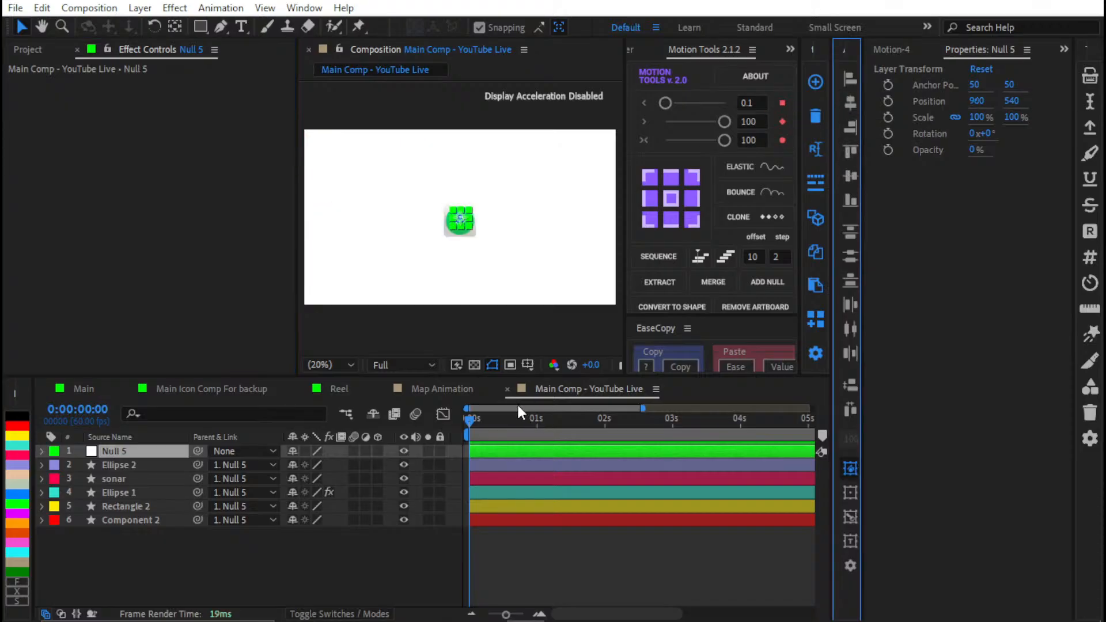
Step: Deselect the layers and inspect the centred icon against the transparency grid
{"action": "left_click", "coordinate": [521, 548]}
{"action": "scroll", "coordinate": [494, 190], "scroll_direction": "up", "scroll_amount": 1}
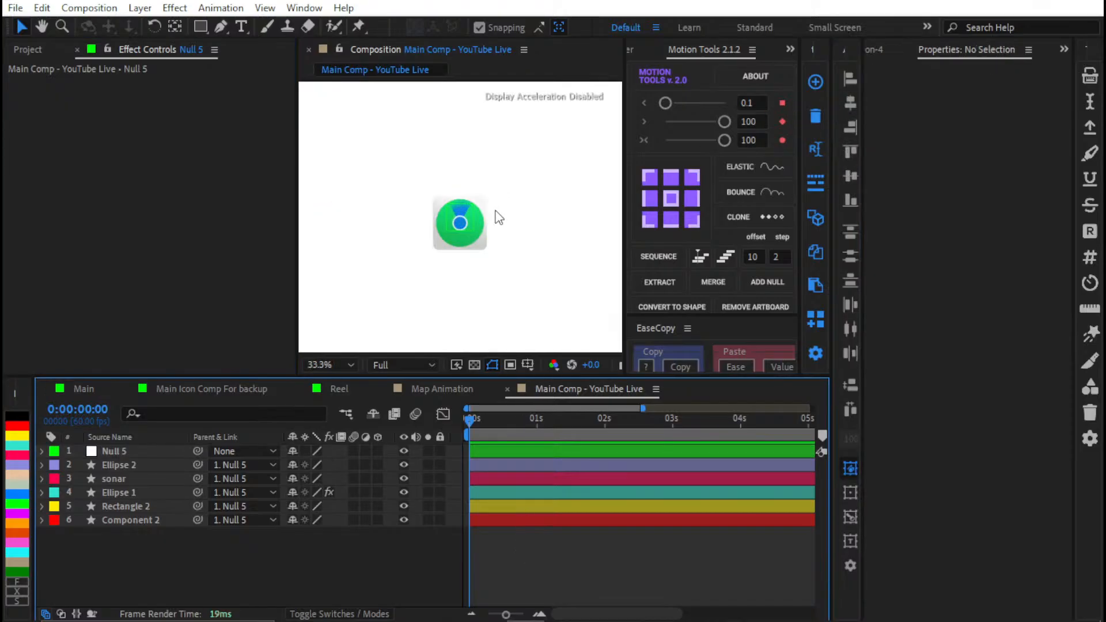
{"action": "left_click", "coordinate": [474, 365]}
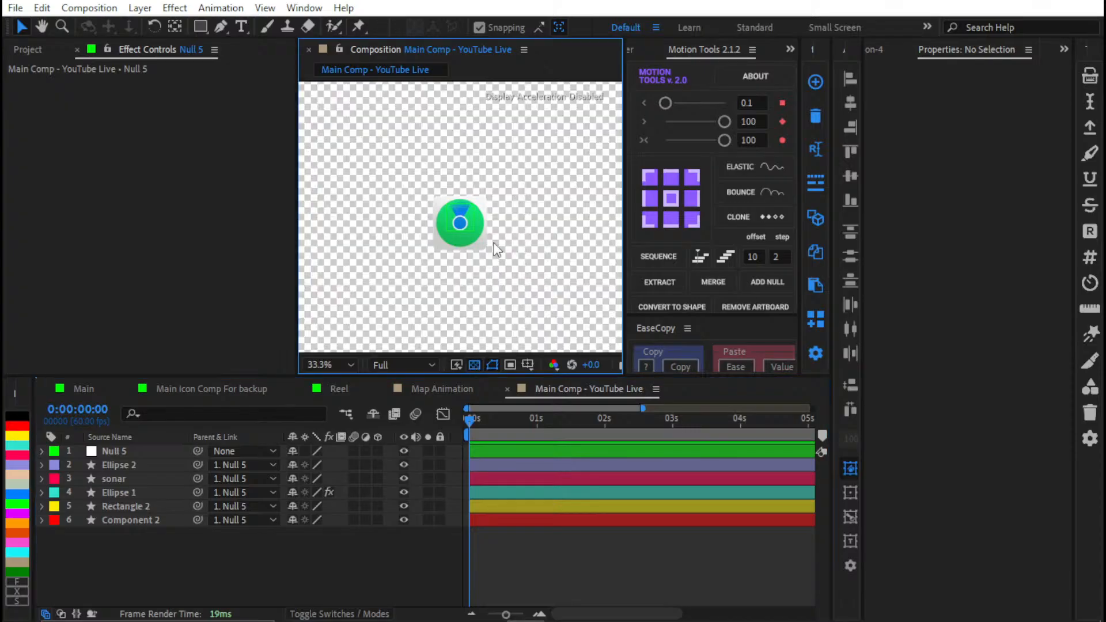
{"action": "key", "text": "shift+slash"}
{"action": "left_click", "coordinate": [541, 544]}
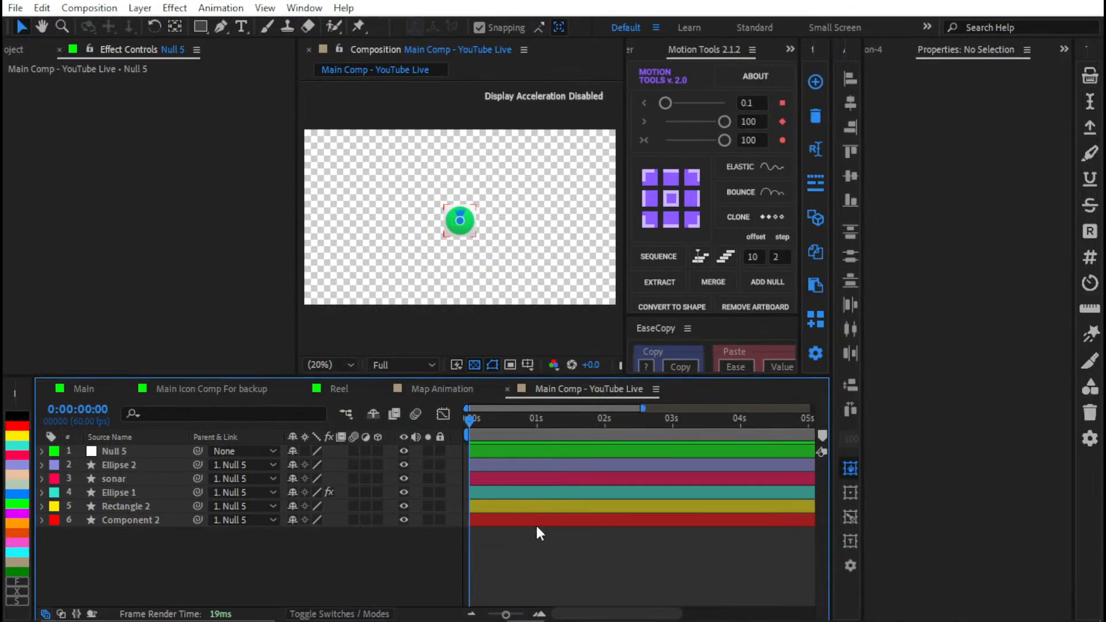
Step: Add a black solid beneath all the icon layers and turn off the transparency grid
{"action": "key", "text": "ctrl+y"}
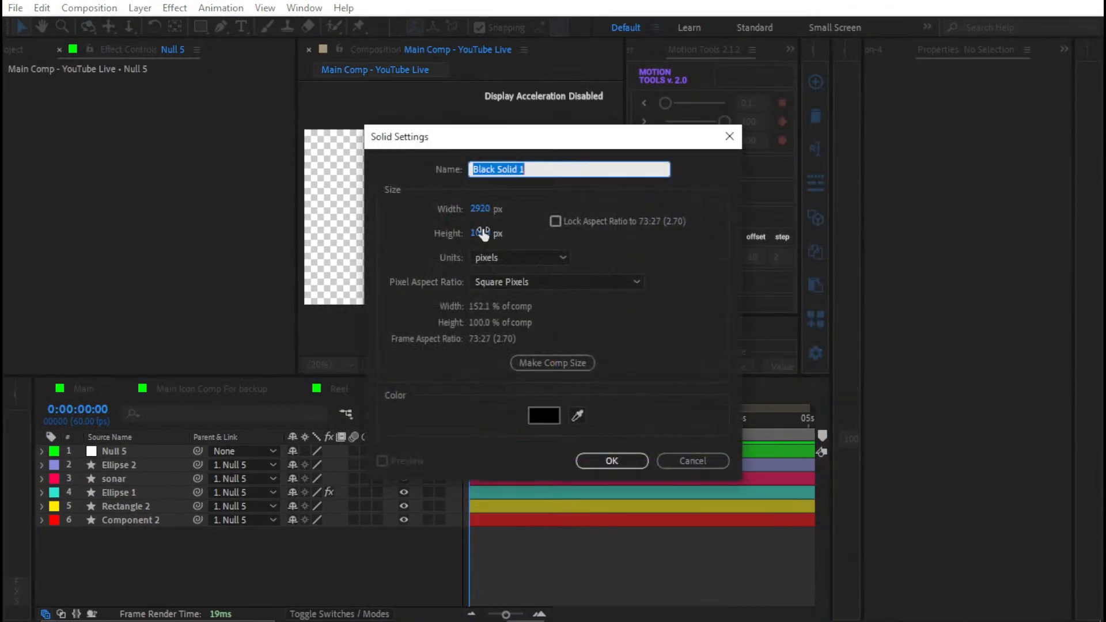
{"action": "left_click", "coordinate": [625, 460]}
{"action": "key", "text": "ctrl+shift+bracketleft"}
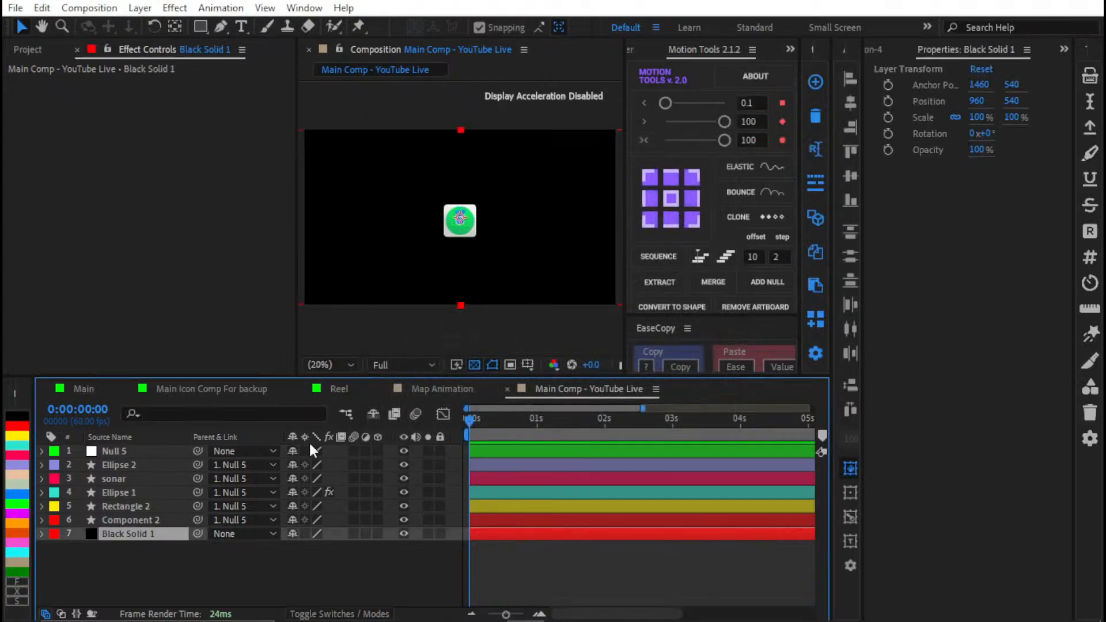
{"action": "left_click", "coordinate": [148, 548]}
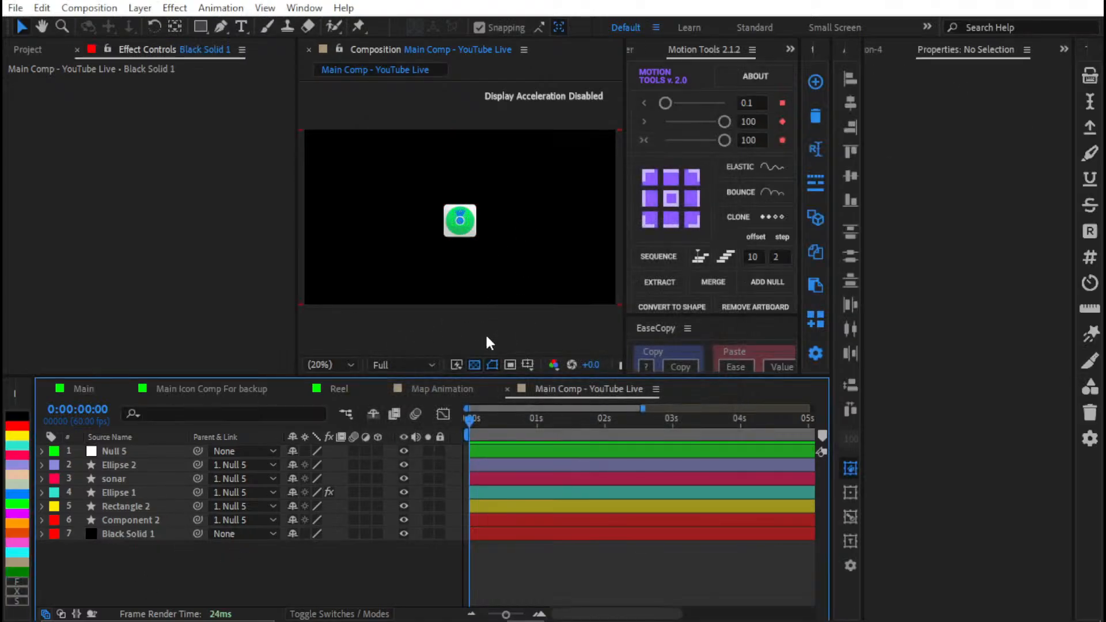
{"action": "left_click", "coordinate": [476, 354]}
{"action": "key", "text": "slash"}
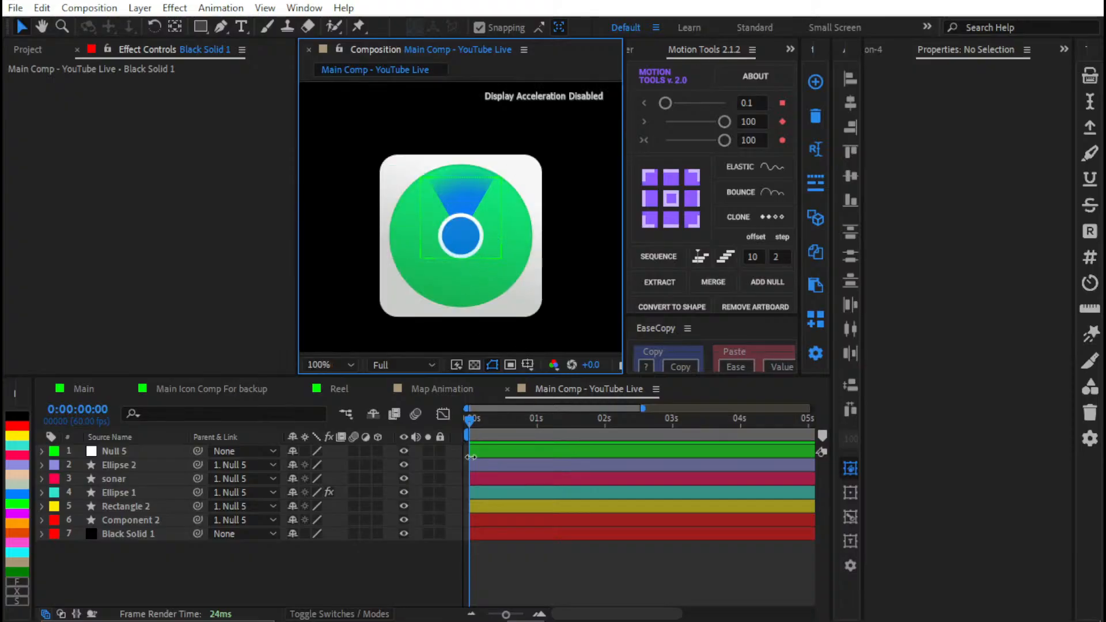
Step: Set the current time to 0:00:00:30 and delete the null parenting the icon layers
{"action": "left_click", "coordinate": [503, 437]}
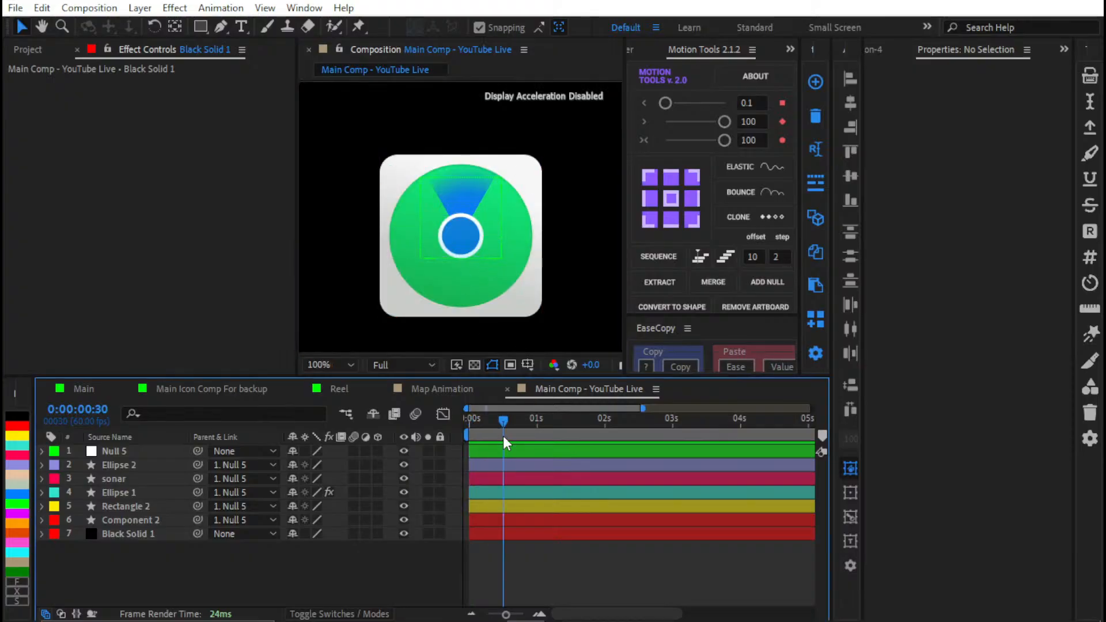
{"action": "left_click", "coordinate": [500, 449]}
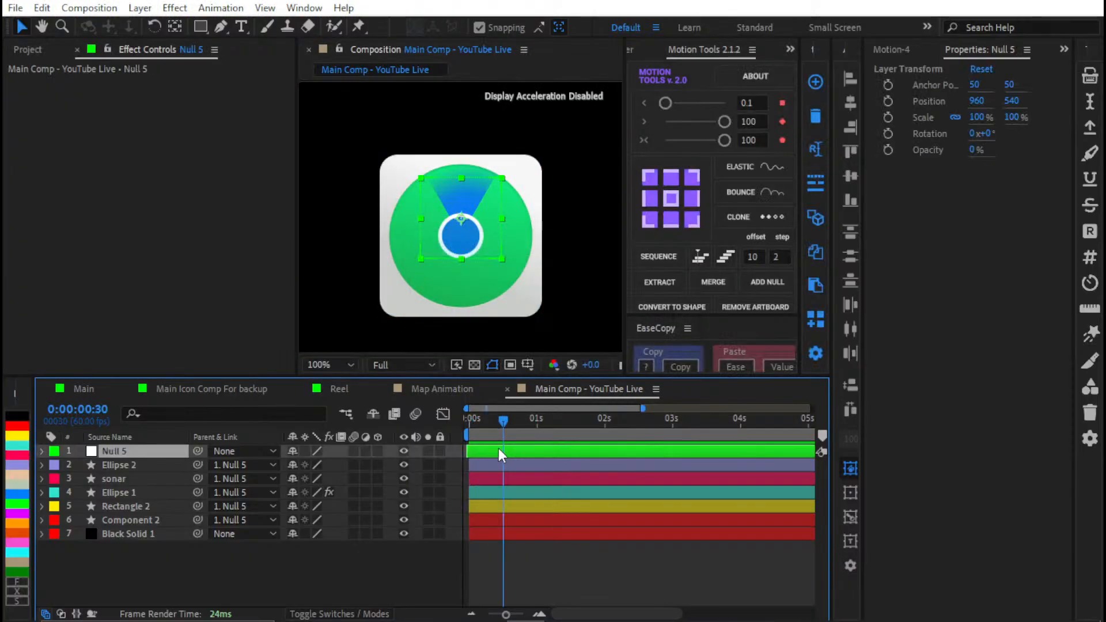
{"action": "key", "text": "Delete"}
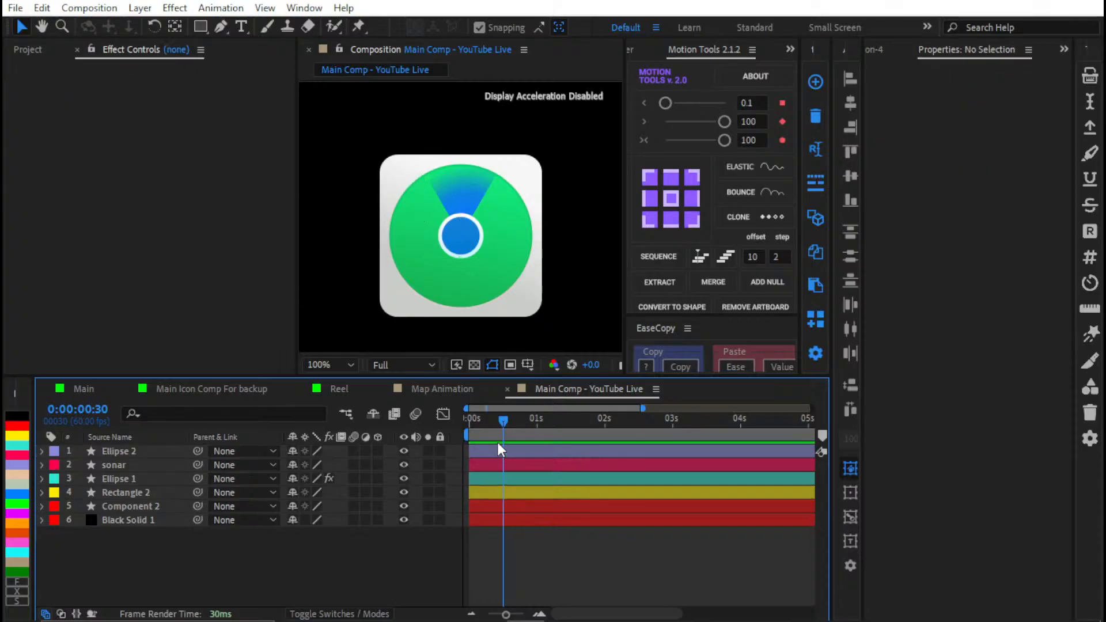
Step: Show layer names instead of source names and hide the five icon layers, Ellipse 2 through Component 2
{"action": "left_click", "coordinate": [164, 478]}
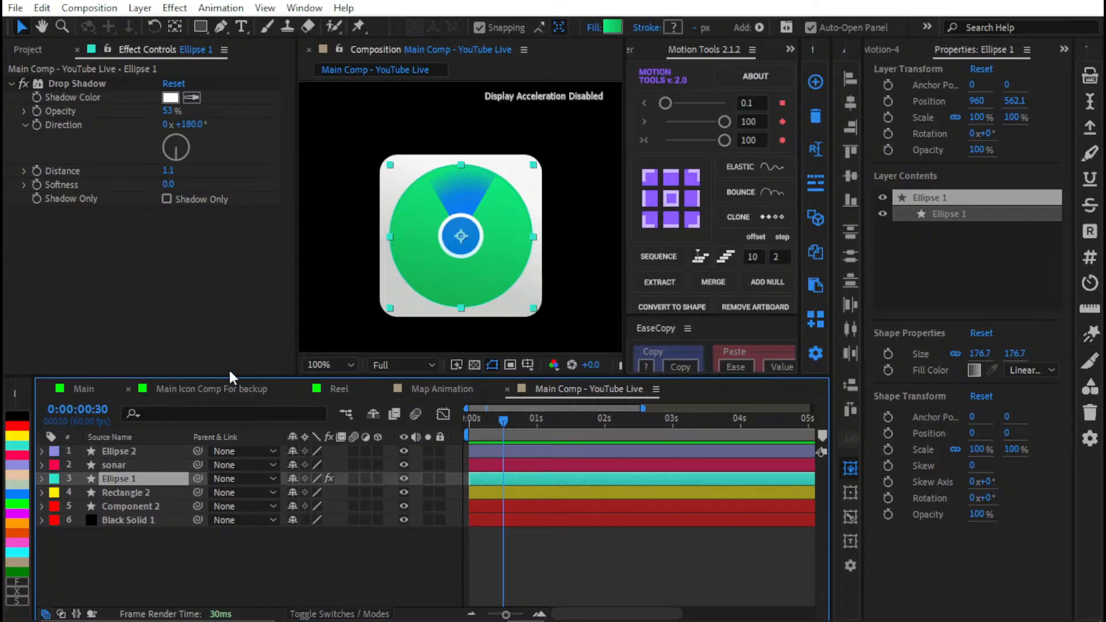
{"action": "left_click", "coordinate": [124, 437]}
{"action": "left_click", "coordinate": [136, 452]}
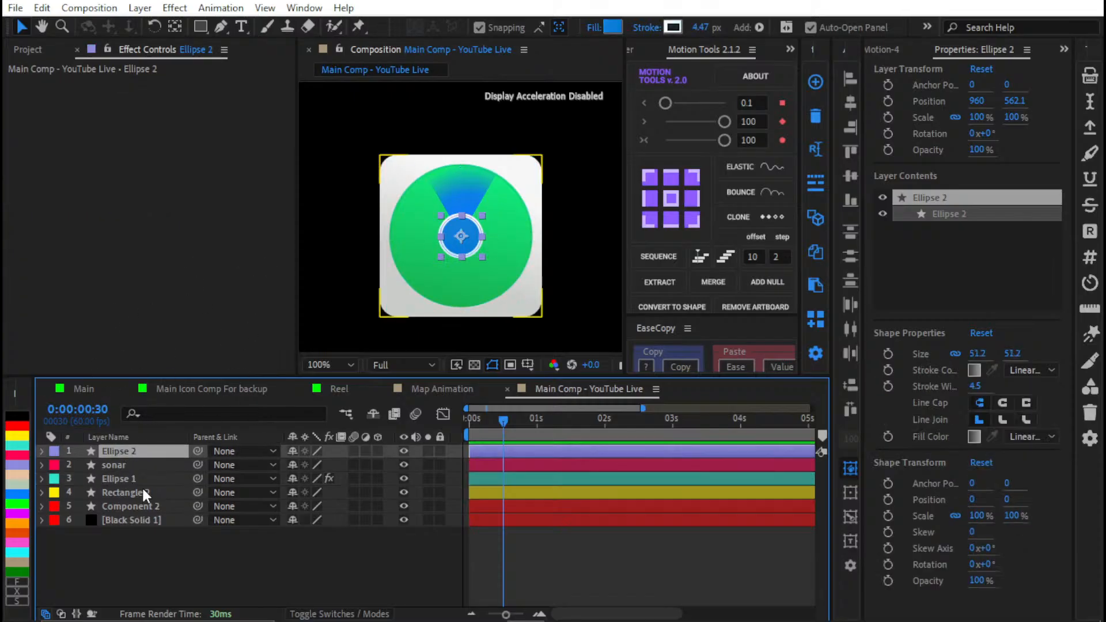
{"action": "left_click", "coordinate": [138, 507], "text": "shift"}
{"action": "left_click", "coordinate": [403, 451]}
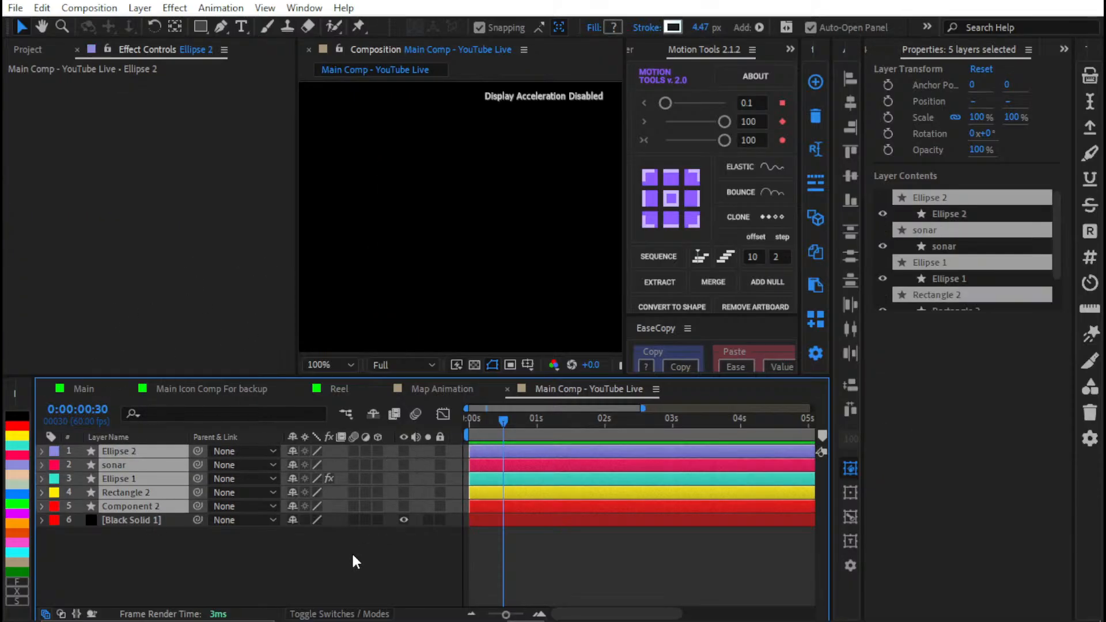
{"action": "left_click", "coordinate": [352, 552]}
Step: Delete the Component 2 shape layer
{"action": "left_click", "coordinate": [182, 507]}
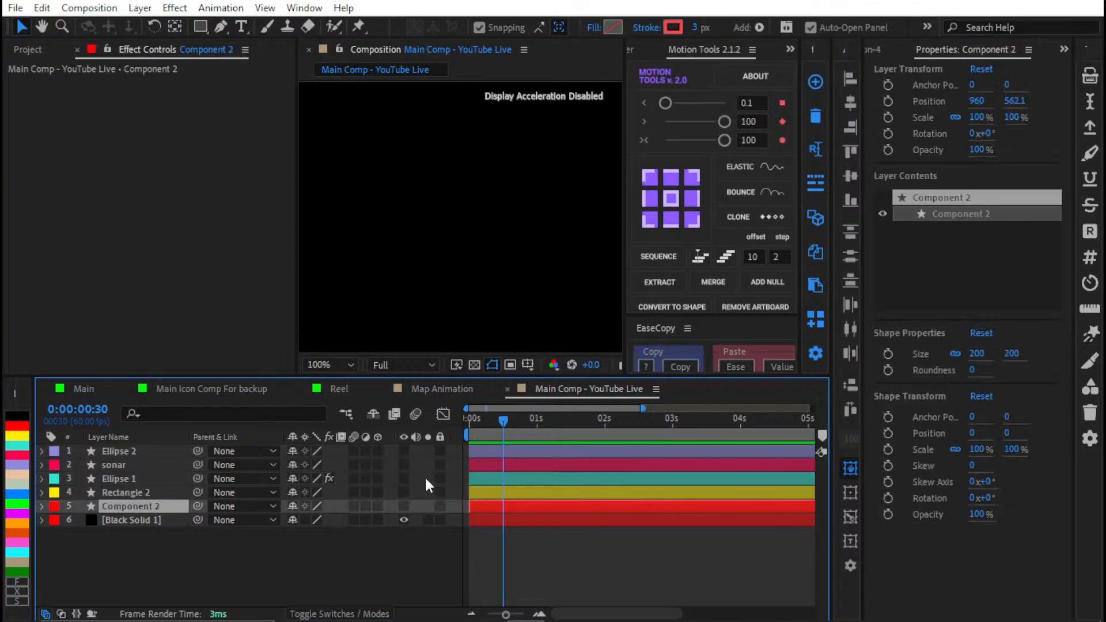
{"action": "left_click", "coordinate": [404, 507]}
{"action": "key", "text": "Delete"}
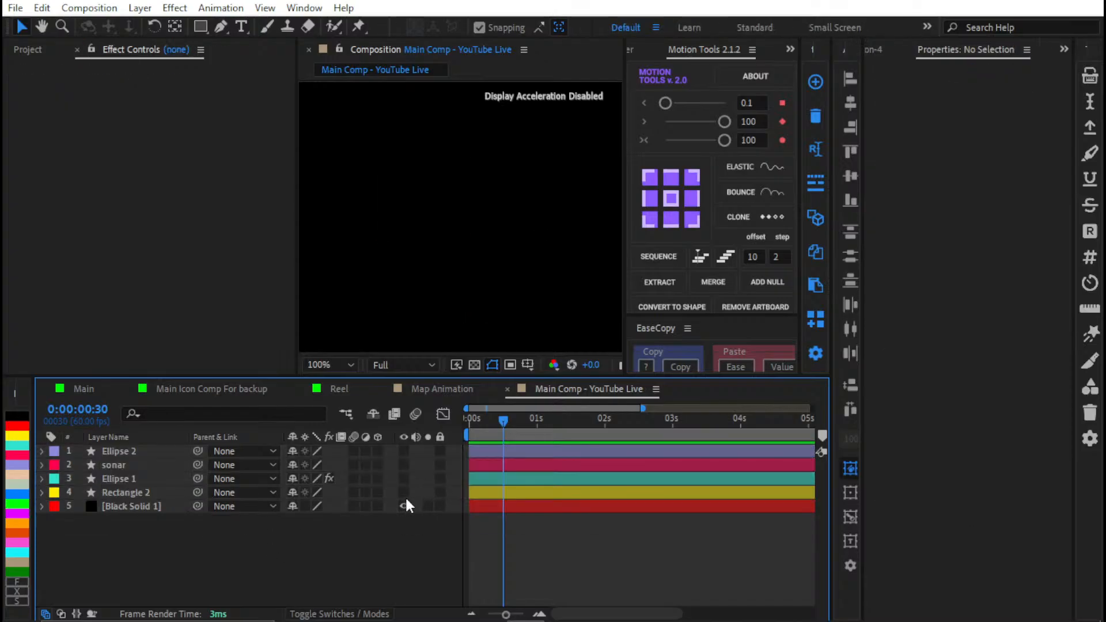
Step: Make the Rectangle 2 layer visible and rename it Logo Outline Box
{"action": "left_click", "coordinate": [404, 493]}
{"action": "left_click", "coordinate": [160, 496]}
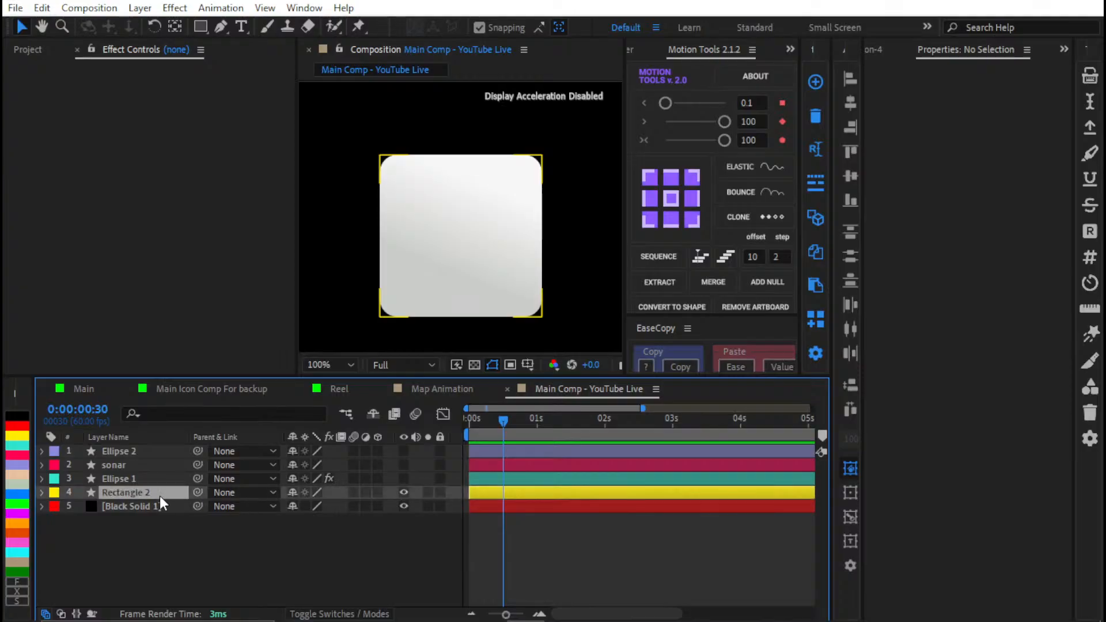
{"action": "key", "text": "Return"}
{"action": "type", "text": "Logo"}
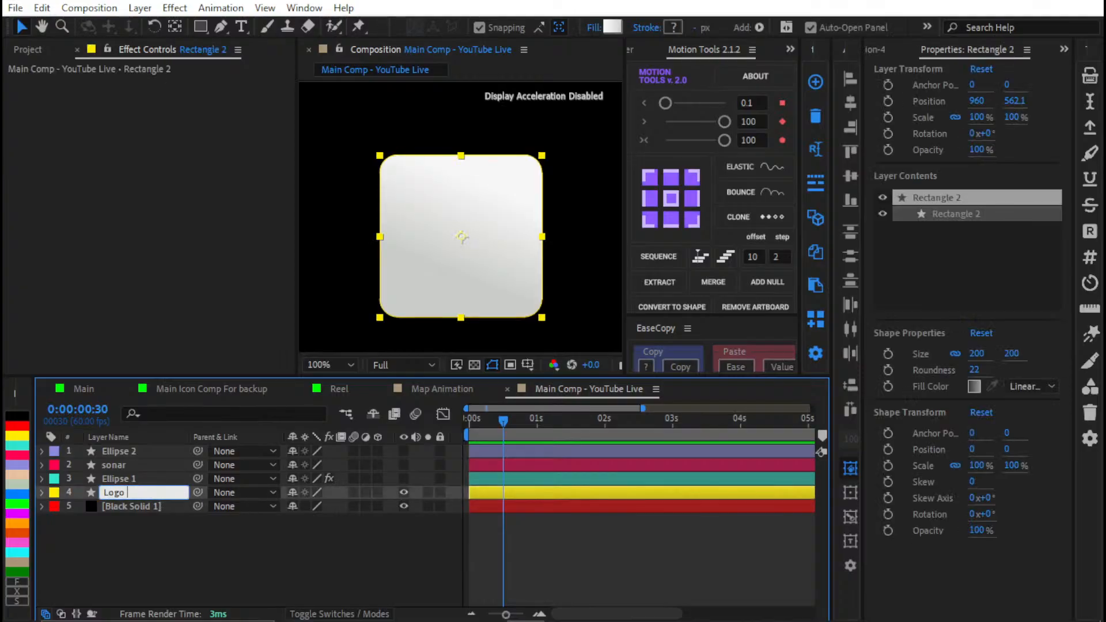
{"action": "type", "text": " Box "}
{"action": "type", "text": "Outline Box"}
{"action": "key", "text": "Return"}
Step: Make the Ellipse 1 layer visible and rename it Green Circle
{"action": "left_click", "coordinate": [180, 470]}
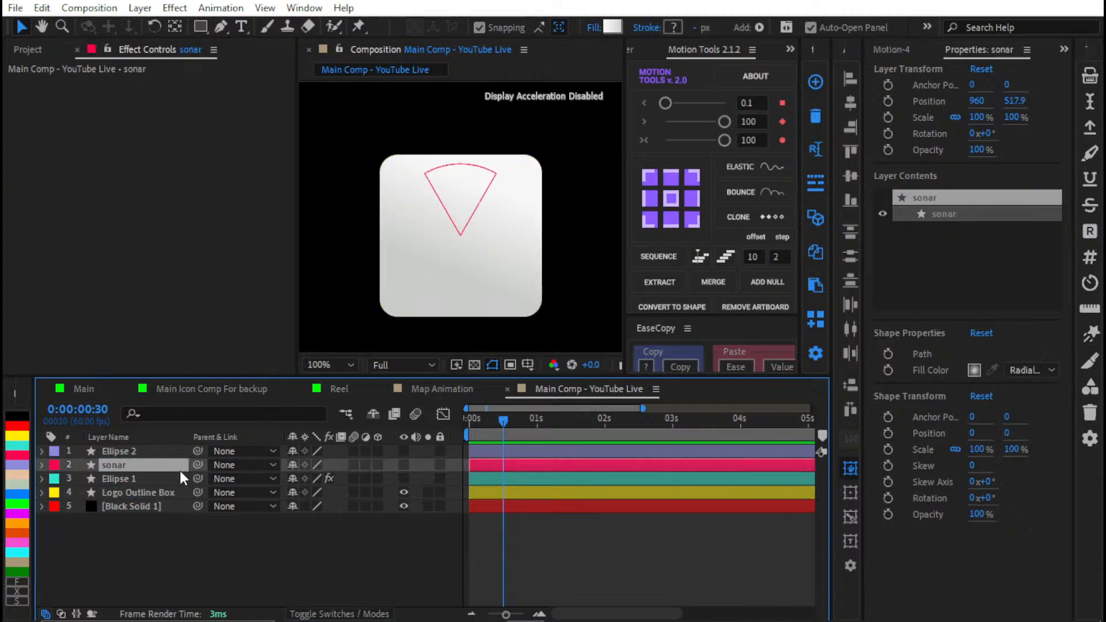
{"action": "left_click", "coordinate": [170, 477]}
{"action": "left_click", "coordinate": [404, 478]}
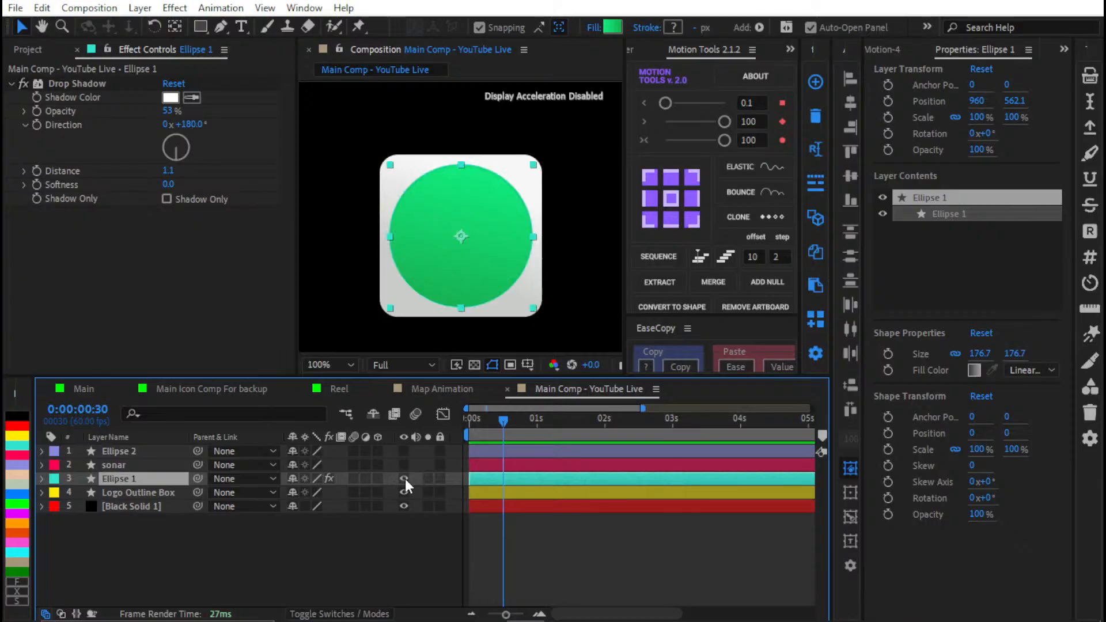
{"action": "key", "text": "Return"}
{"action": "type", "text": "G"}
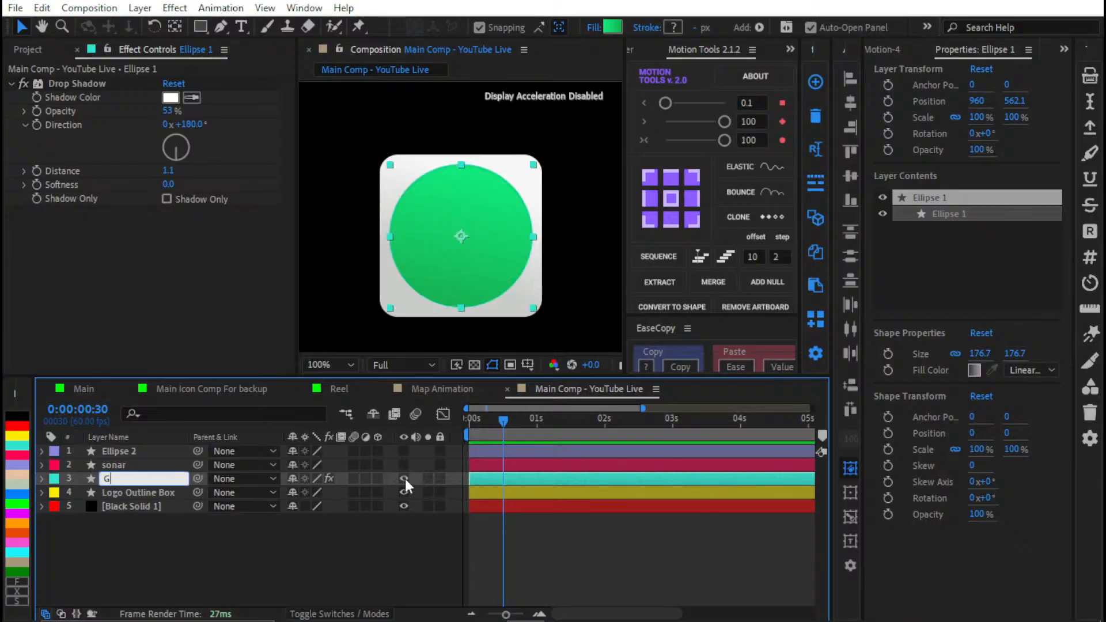
{"action": "type", "text": "reen Circle"}
{"action": "key", "text": "Return"}
Step: Make the sonar layer visible and rename it Scan Area
{"action": "left_click", "coordinate": [156, 466]}
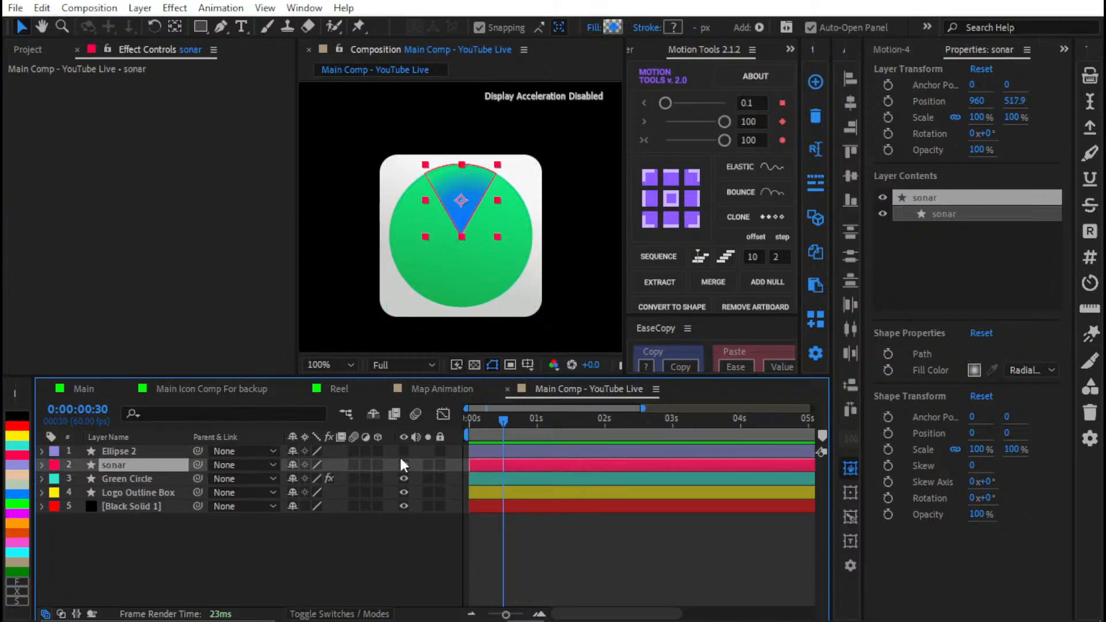
{"action": "key", "text": "Return"}
{"action": "type", "text": "Scan Area"}
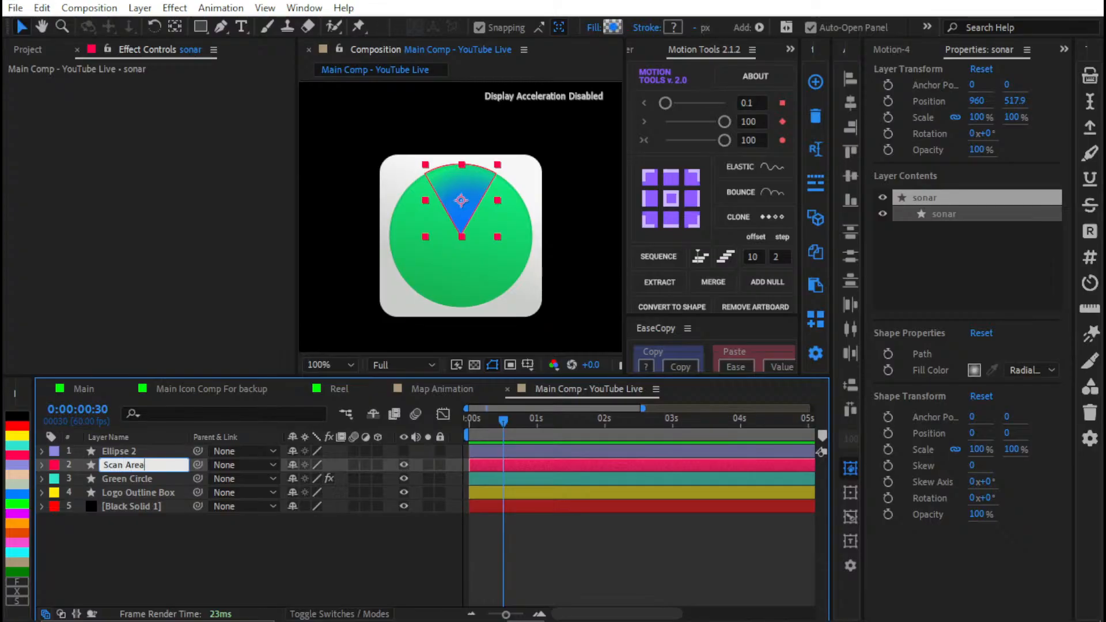
{"action": "key", "text": "Return"}
Step: Make the Ellipse 2 layer visible and rename it Blue Center
{"action": "left_click", "coordinate": [404, 451]}
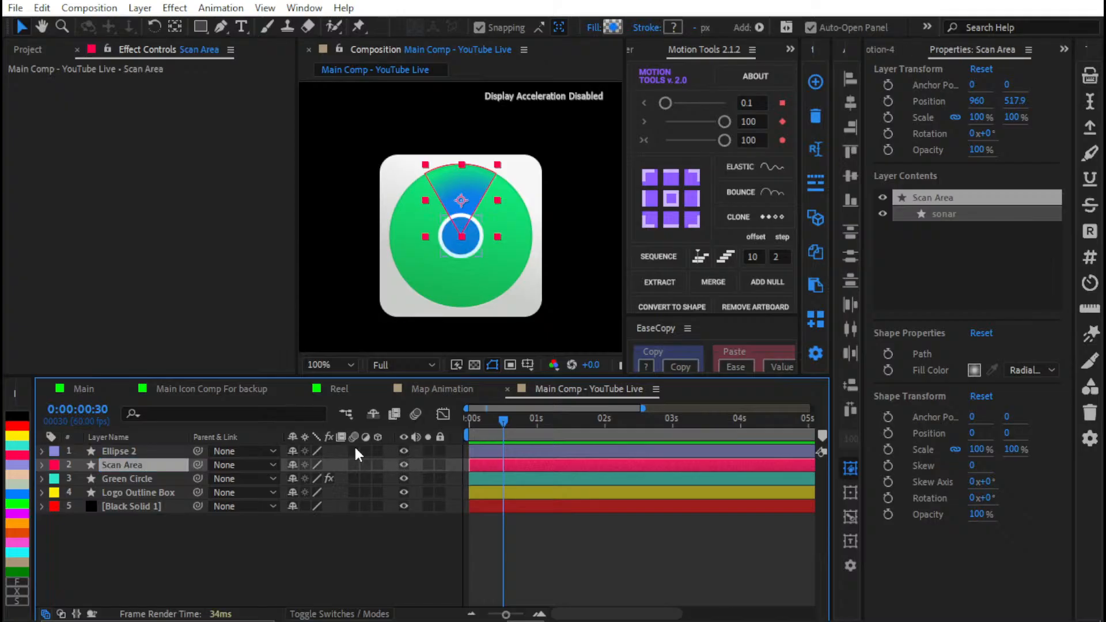
{"action": "left_click", "coordinate": [175, 453]}
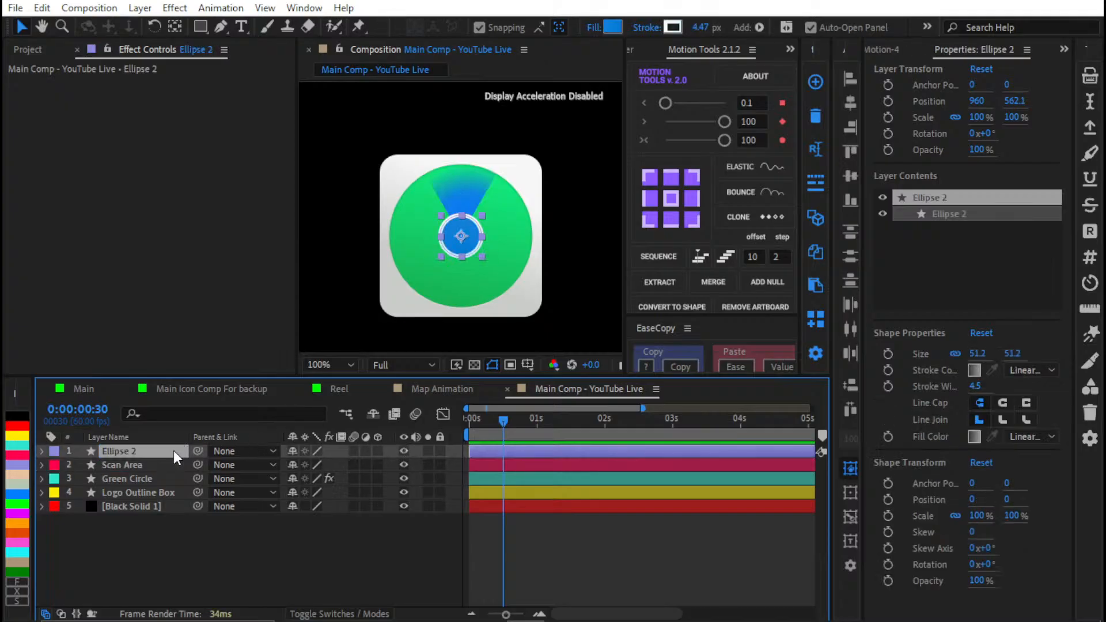
{"action": "key", "text": "Return"}
{"action": "type", "text": "Blue Center"}
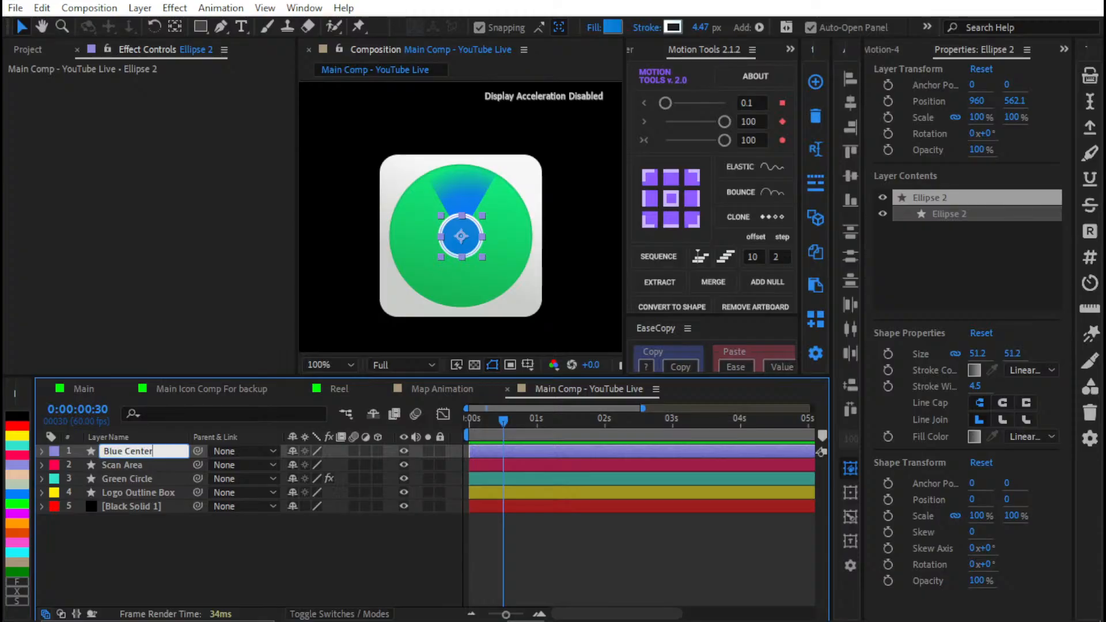
Step: Rename the selected ellipse layer as Blue Center and deselect it
{"action": "key", "text": "Return"}
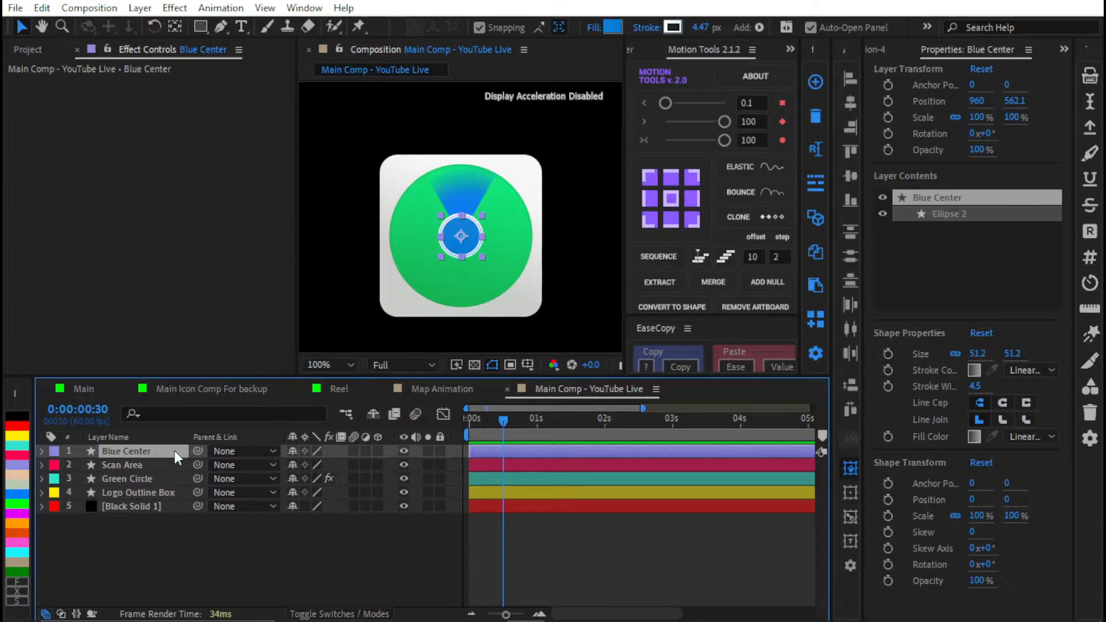
{"action": "left_click", "coordinate": [594, 547]}
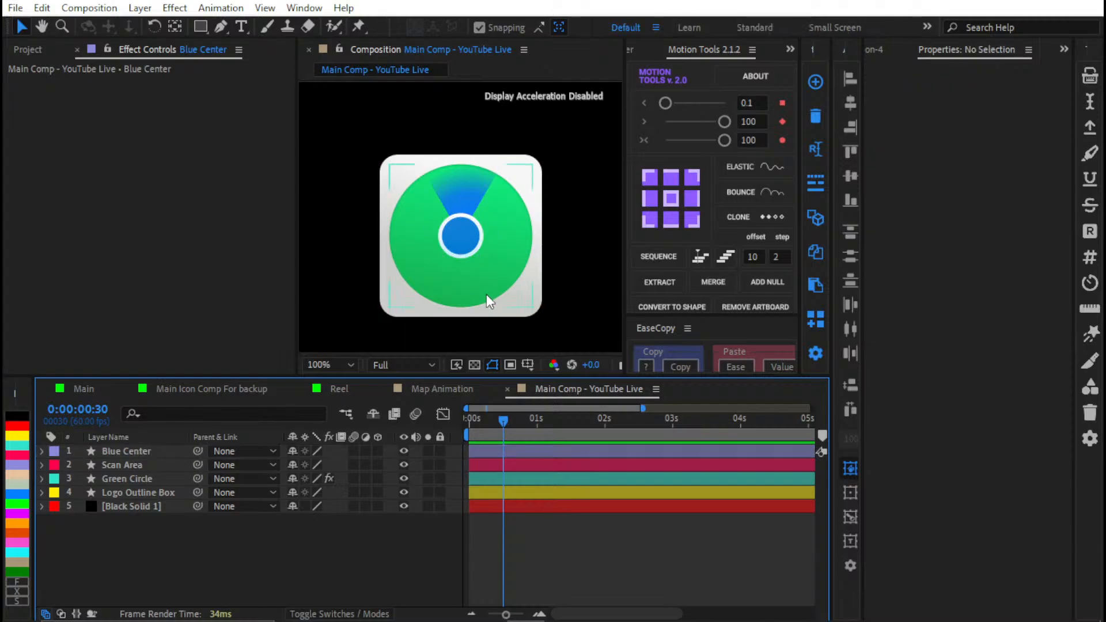
{"action": "scroll", "coordinate": [483, 292], "scroll_direction": "down", "scroll_amount": 2}
{"action": "scroll", "coordinate": [481, 287], "scroll_direction": "up", "scroll_amount": 2}
Step: Hide the Blue Center layer with the Scan Area layer selected, and inspect the wedge's tip
{"action": "left_click", "coordinate": [145, 490]}
{"action": "left_click", "coordinate": [114, 465]}
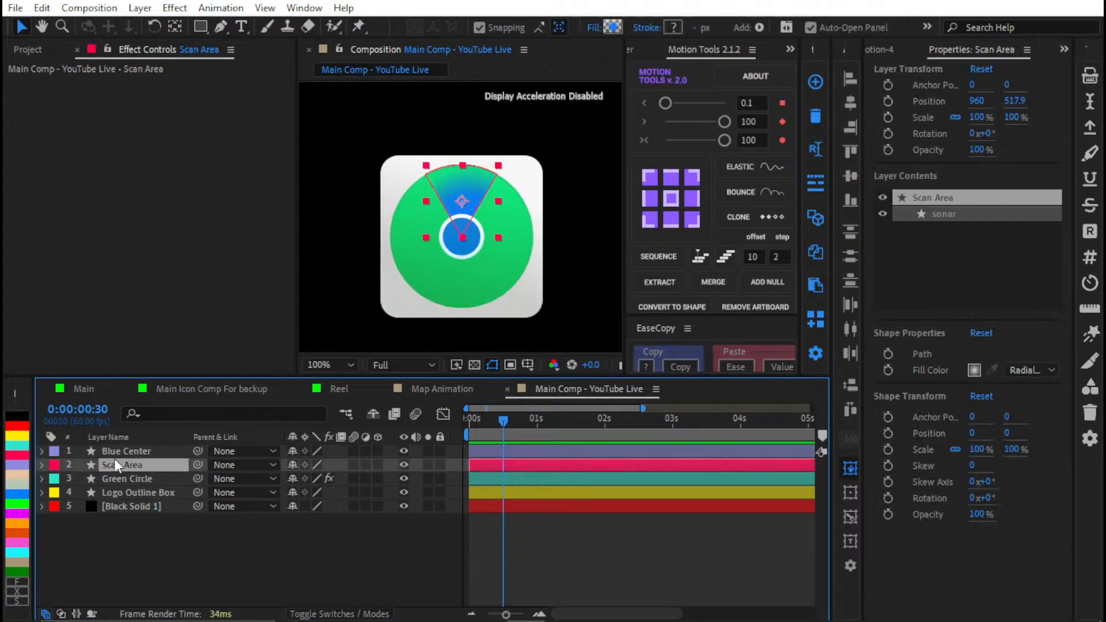
{"action": "left_click", "coordinate": [403, 450]}
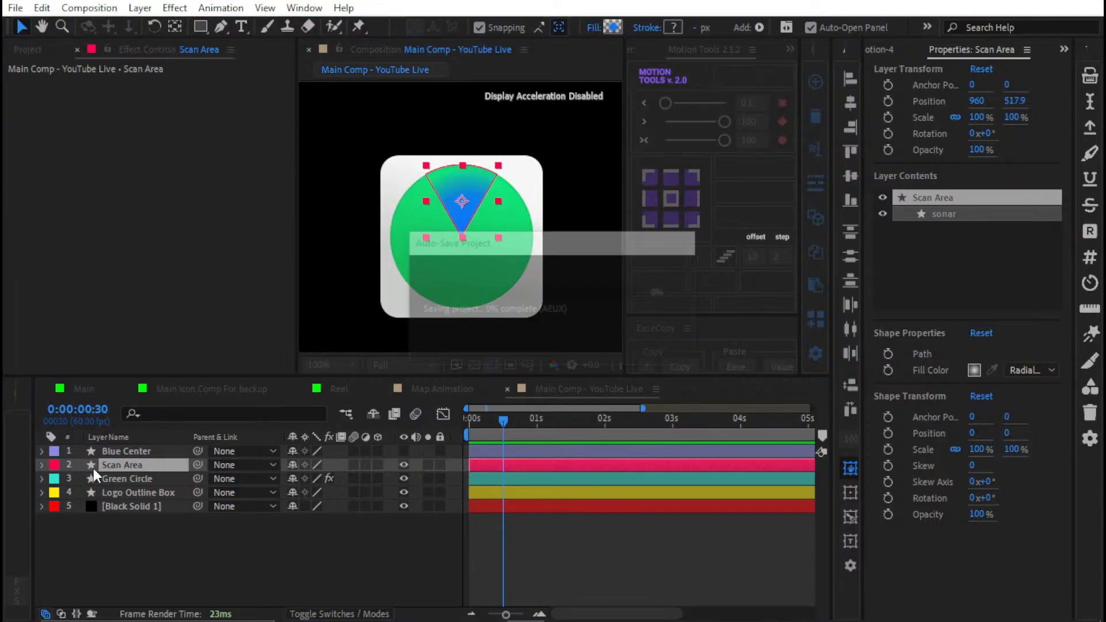
{"action": "scroll", "coordinate": [478, 148], "scroll_direction": "up", "scroll_amount": 2}
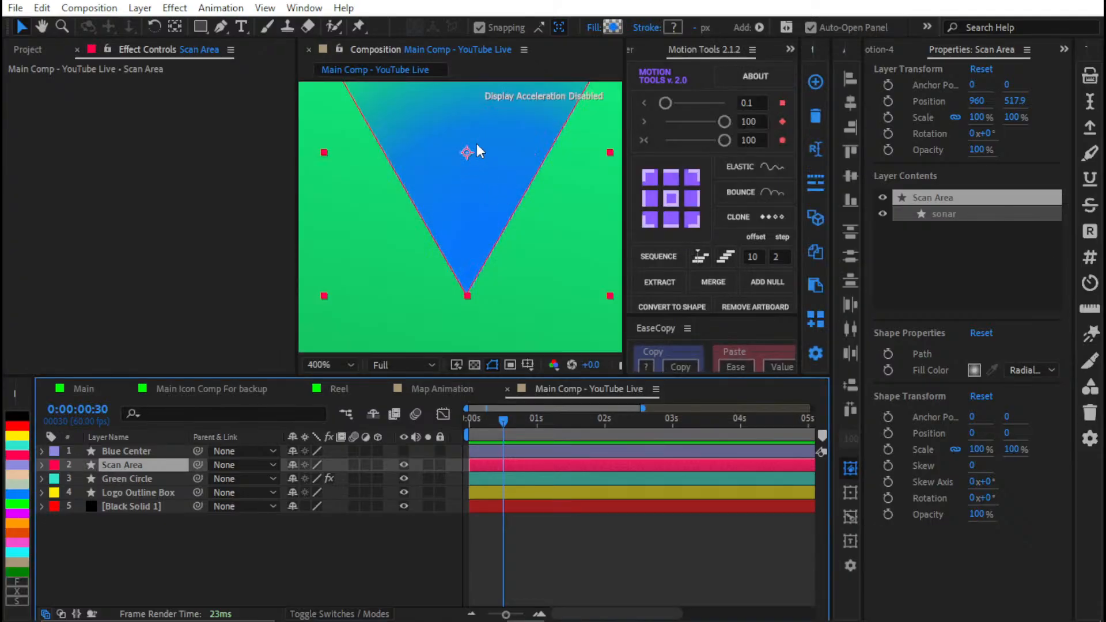
{"action": "left_click_drag", "start_coordinate": [477, 146], "coordinate": [465, 269]}
{"action": "key", "text": "shift+slash"}
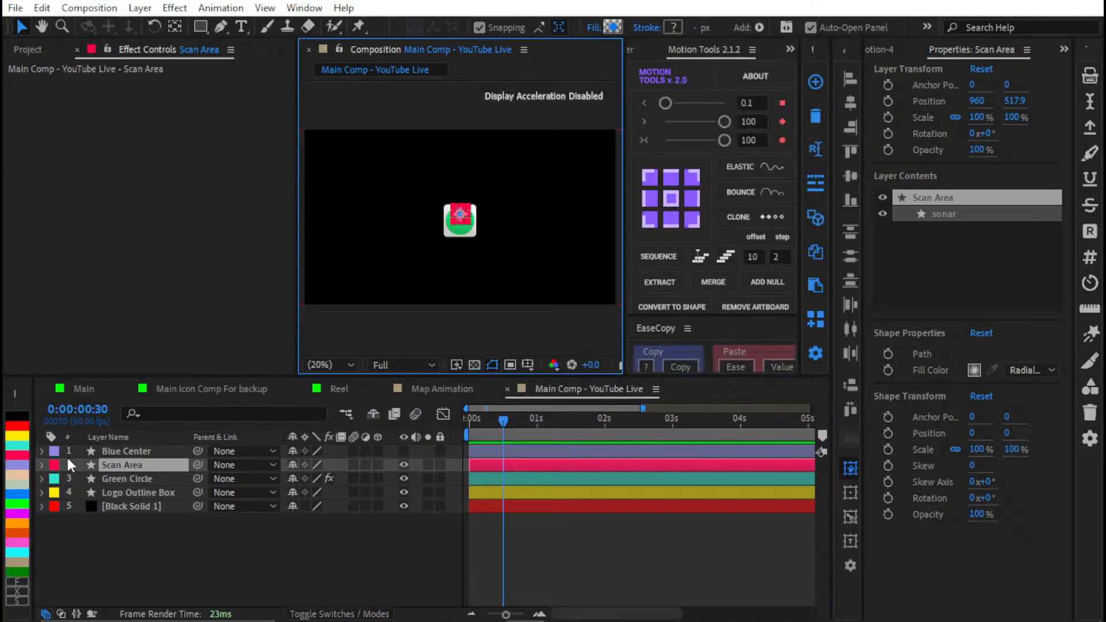
Step: Set the start point of the radial gradient fill in the Scan Area's sonar shape to 0, 0
{"action": "left_click", "coordinate": [42, 465]}
{"action": "key", "text": "slash"}
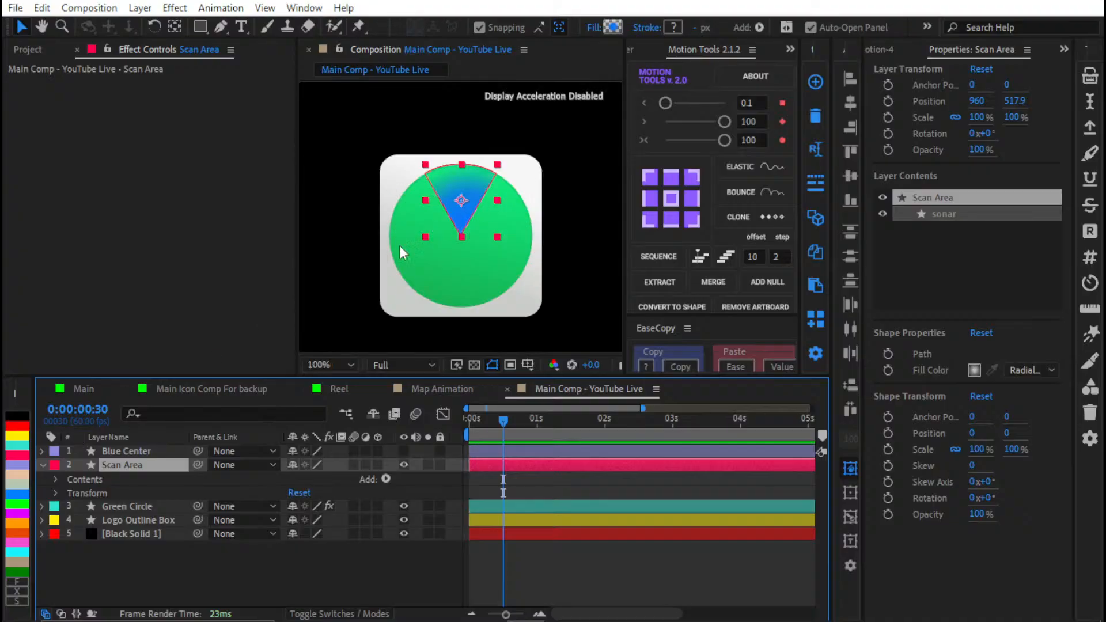
{"action": "left_click", "coordinate": [56, 480]}
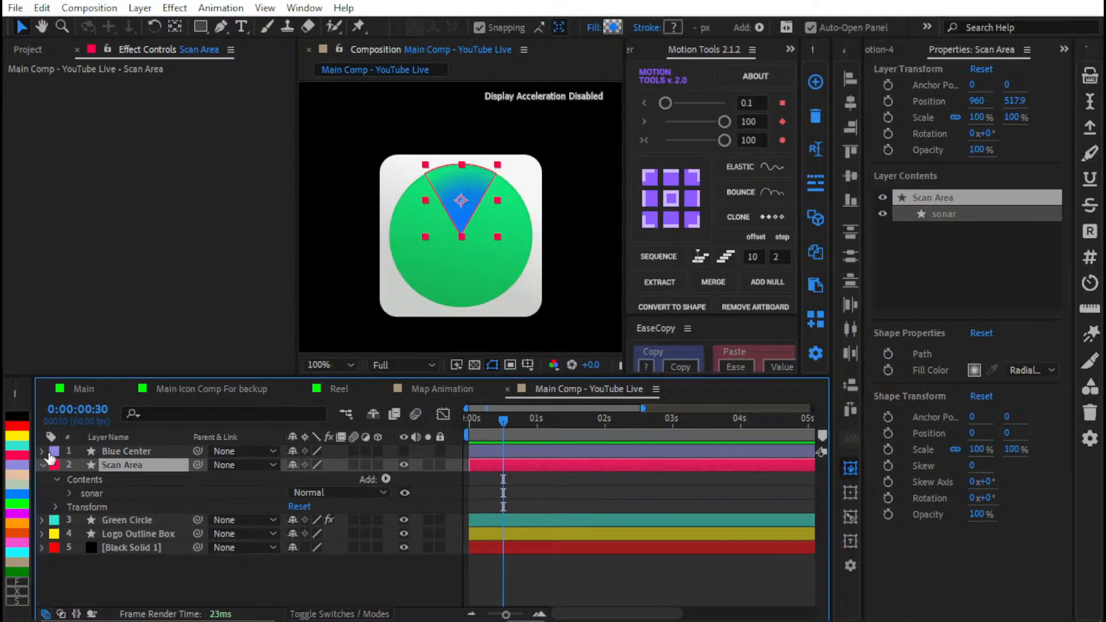
{"action": "left_click", "coordinate": [69, 494]}
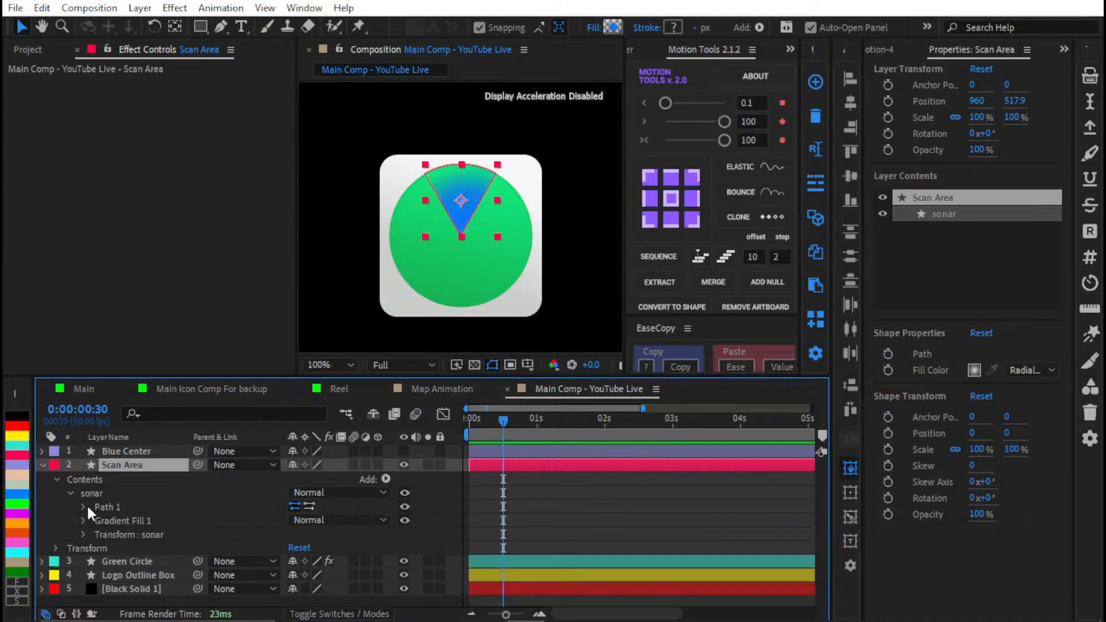
{"action": "left_click", "coordinate": [84, 518]}
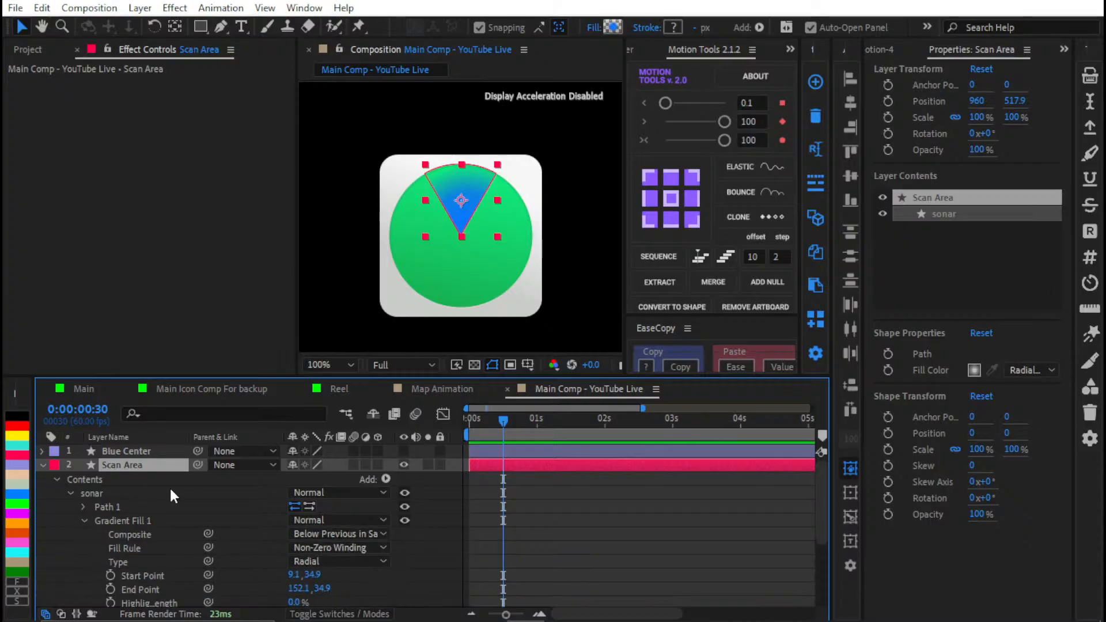
{"action": "scroll", "coordinate": [170, 486], "scroll_direction": "down", "scroll_amount": 3}
{"action": "key", "text": "period"}
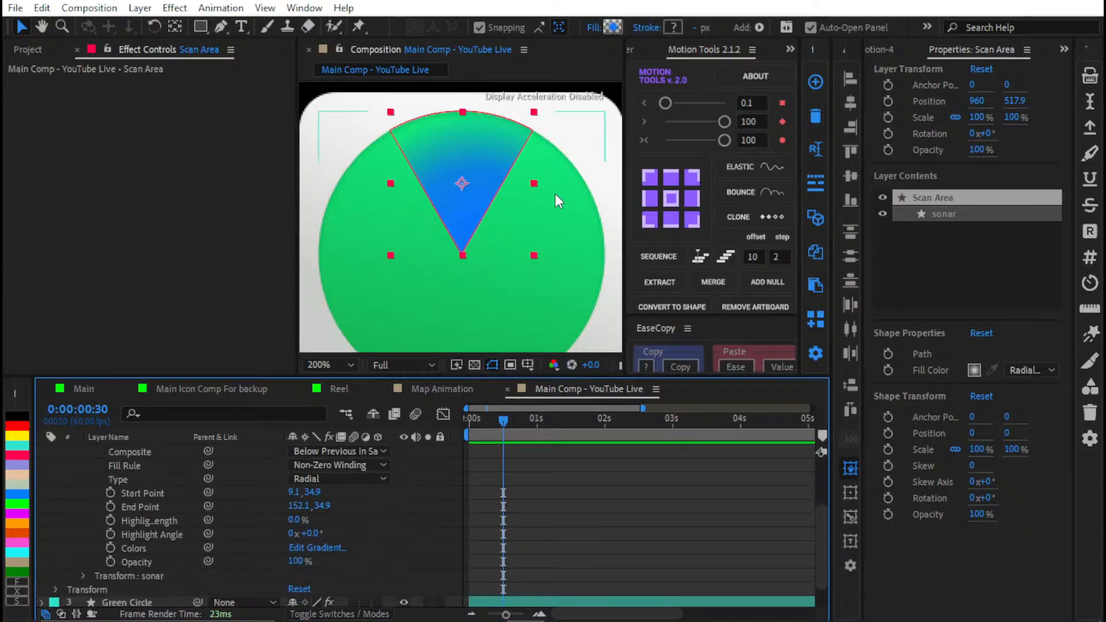
{"action": "left_click", "coordinate": [294, 492]}
{"action": "type", "text": "0"}
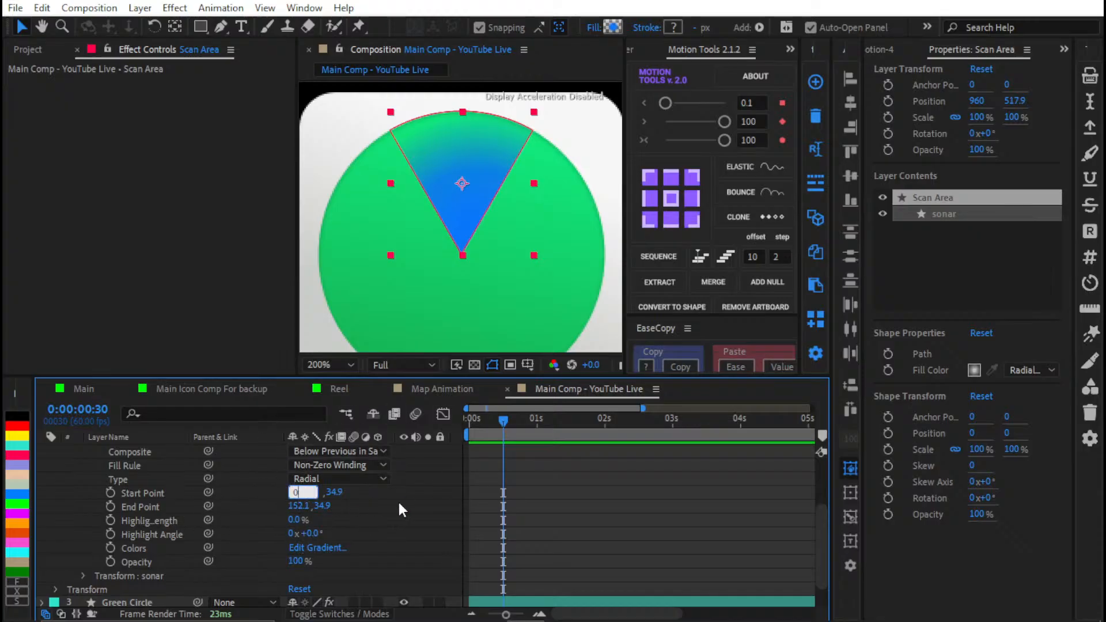
{"action": "key", "text": "Tab"}
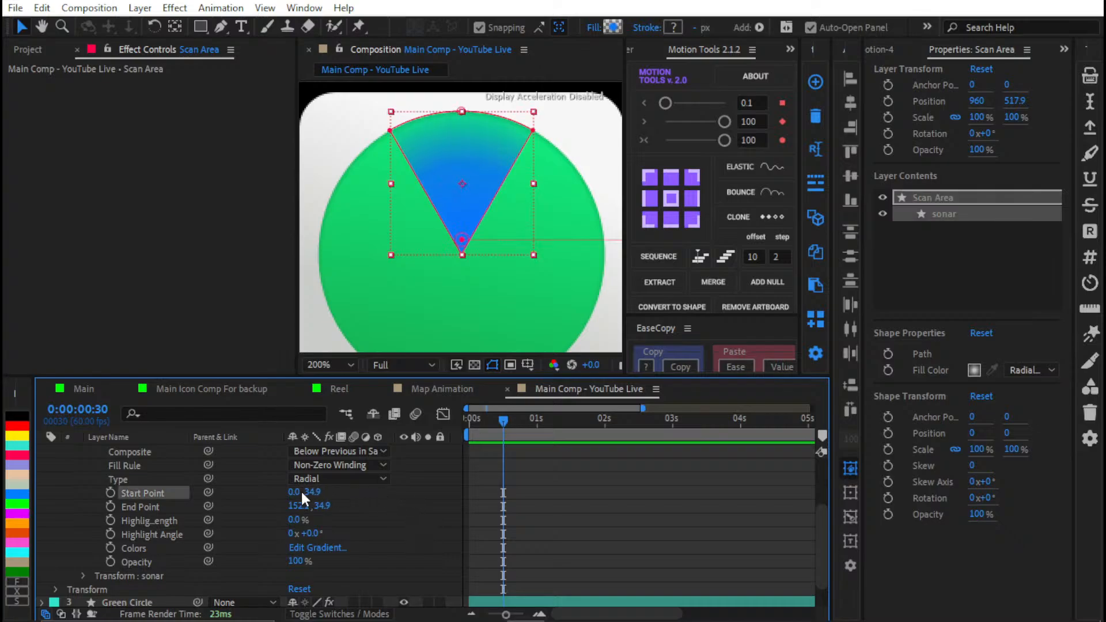
{"action": "type", "text": "0"}
{"action": "left_click", "coordinate": [353, 506]}
Step: Set the end point of the sonar gradient fill to 0, 0
{"action": "left_click", "coordinate": [298, 505]}
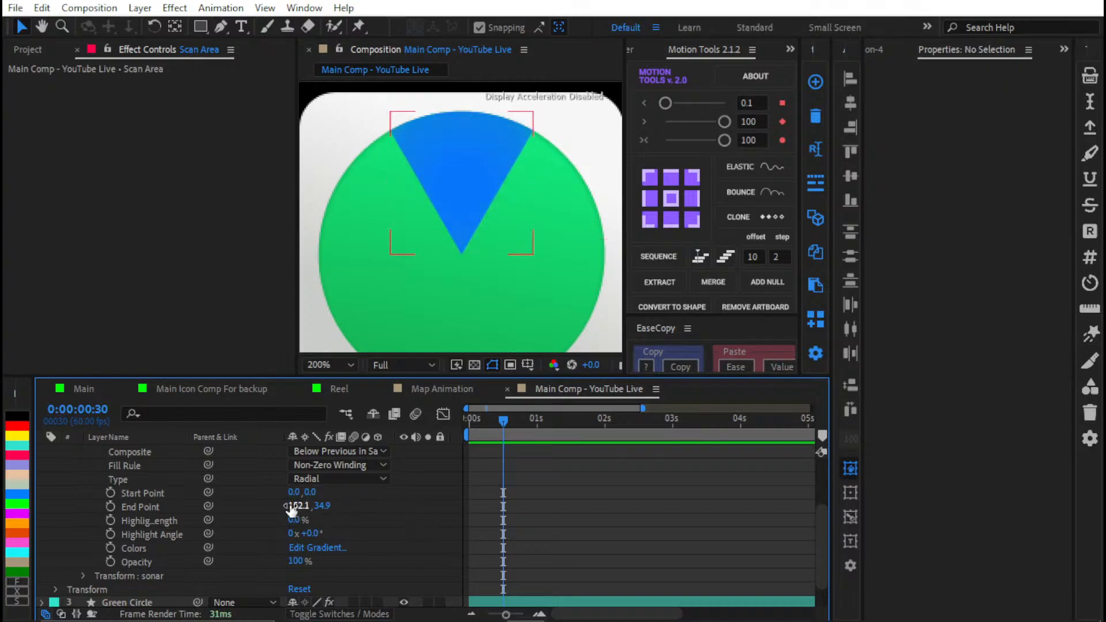
{"action": "type", "text": "0"}
{"action": "left_click", "coordinate": [379, 506]}
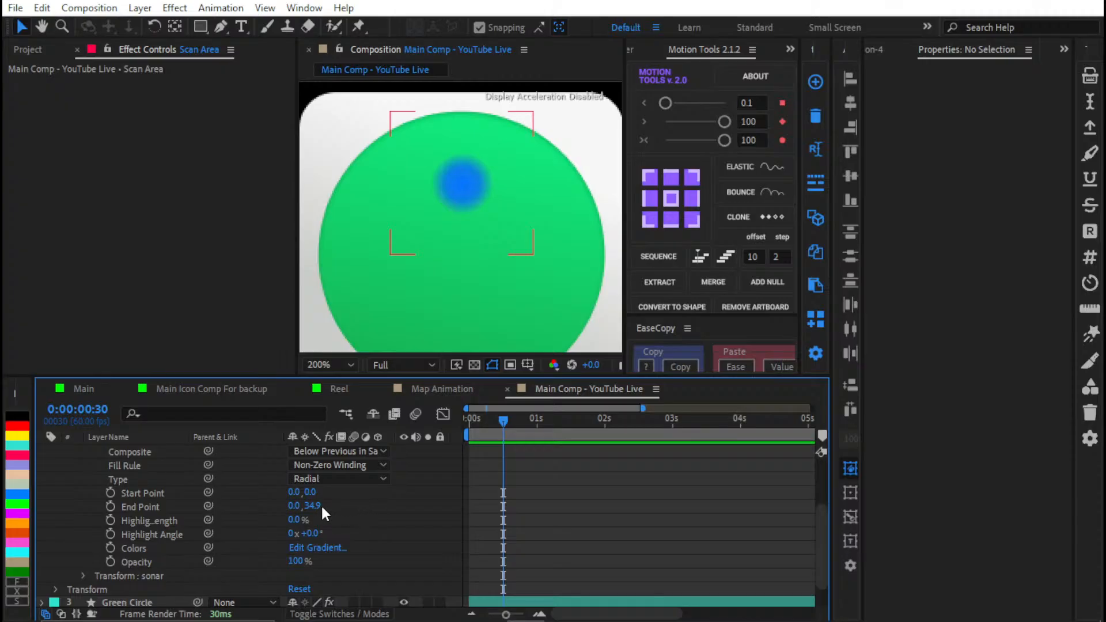
{"action": "left_click", "coordinate": [317, 506]}
{"action": "type", "text": "0"}
{"action": "left_click", "coordinate": [383, 497]}
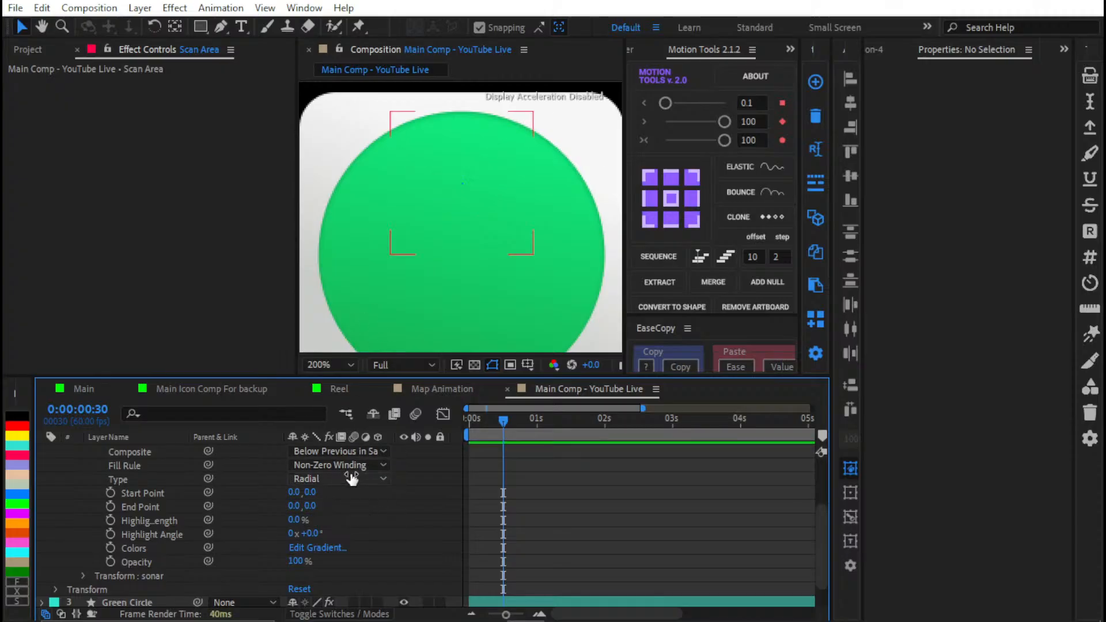
Step: Move the gradient's end point to 52, 67 and try a vertical value of 650
{"action": "left_click_drag", "start_coordinate": [294, 505], "coordinate": [341, 515]}
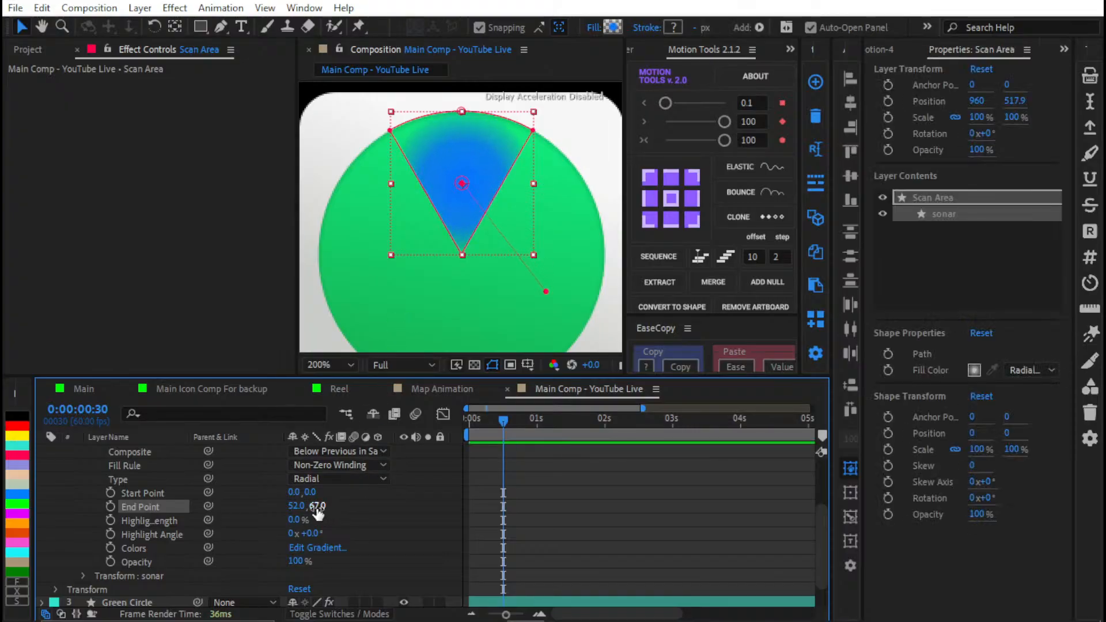
{"action": "left_click", "coordinate": [316, 506]}
{"action": "type", "text": "650"}
{"action": "key", "text": "Return"}
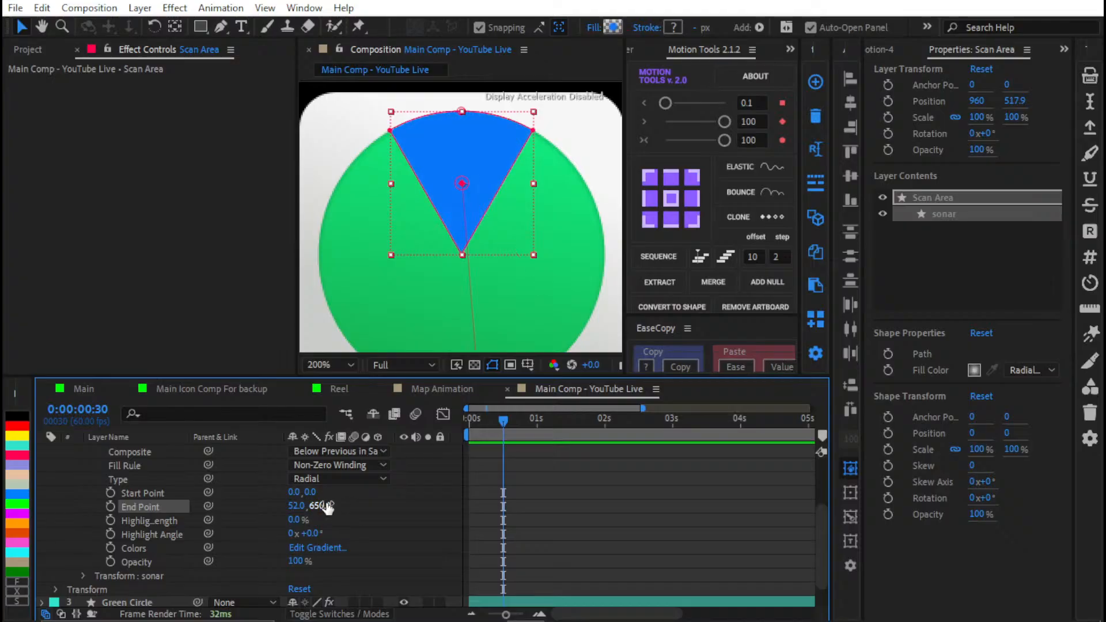
Step: Set the sonar gradient's end point to 0, 50
{"action": "left_click", "coordinate": [324, 507]}
{"action": "type", "text": "50"}
{"action": "left_click", "coordinate": [386, 507]}
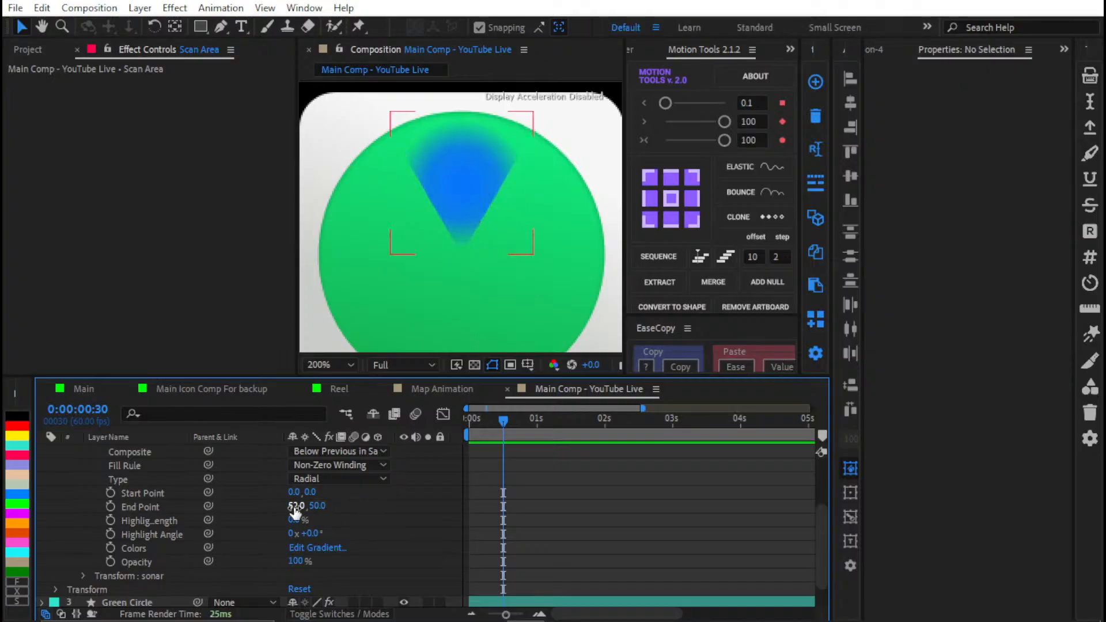
{"action": "left_click_drag", "start_coordinate": [296, 505], "coordinate": [304, 507]}
{"action": "left_click", "coordinate": [304, 506]}
{"action": "type", "text": "0"}
{"action": "left_click", "coordinate": [361, 500]}
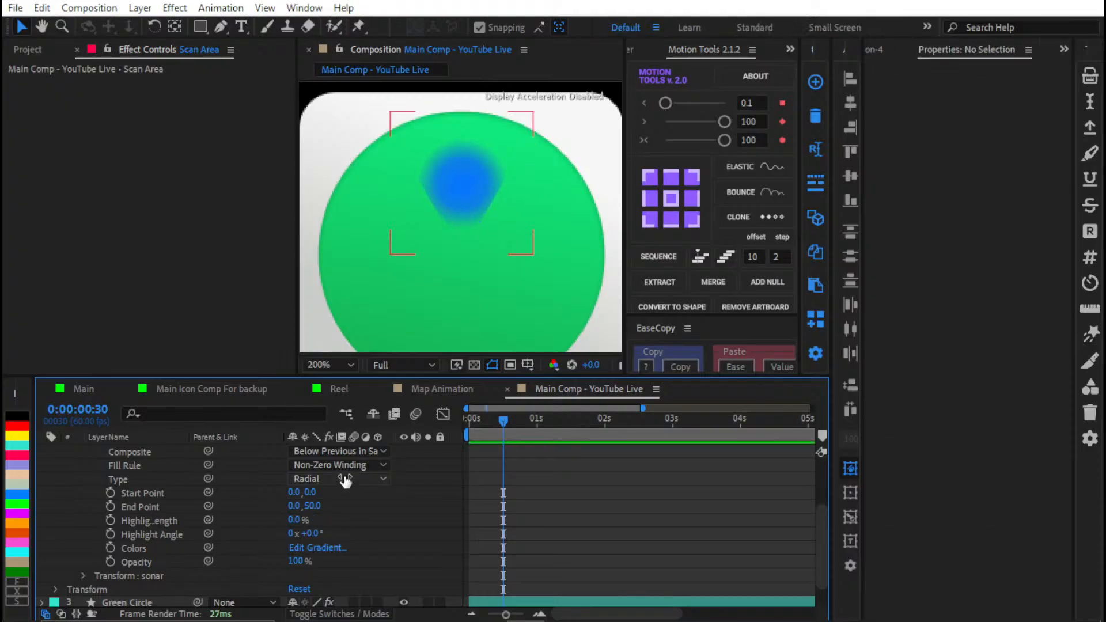
Step: Lower the gradient's start point towards the wedge's tip by setting it to 0, 40
{"action": "left_click_drag", "start_coordinate": [310, 492], "coordinate": [338, 491]}
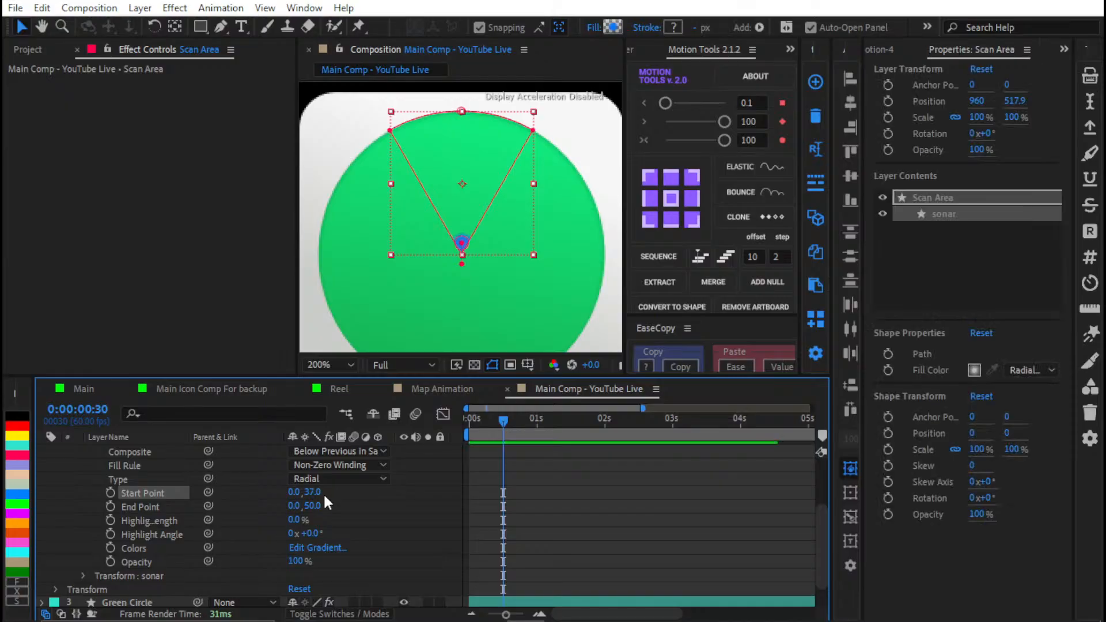
{"action": "left_click", "coordinate": [313, 492]}
{"action": "type", "text": "40"}
{"action": "key", "text": "Return"}
{"action": "left_click", "coordinate": [408, 501]}
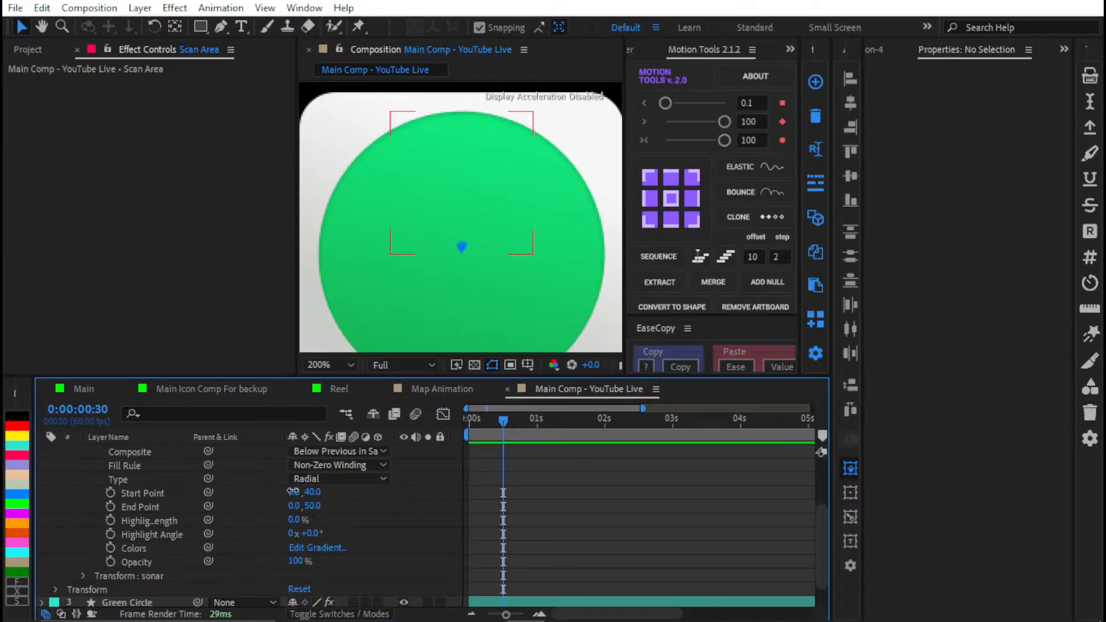
Step: Lengthen the wedge's gradient by moving its end point to 0, 157
{"action": "mouse_move", "coordinate": [293, 492]}
{"action": "left_mouse_down"}
{"action": "mouse_move", "coordinate": [324, 503]}
{"action": "mouse_move", "coordinate": [456, 494]}
{"action": "mouse_move", "coordinate": [403, 497]}
{"action": "left_mouse_up"}
{"action": "left_click", "coordinate": [386, 507]}
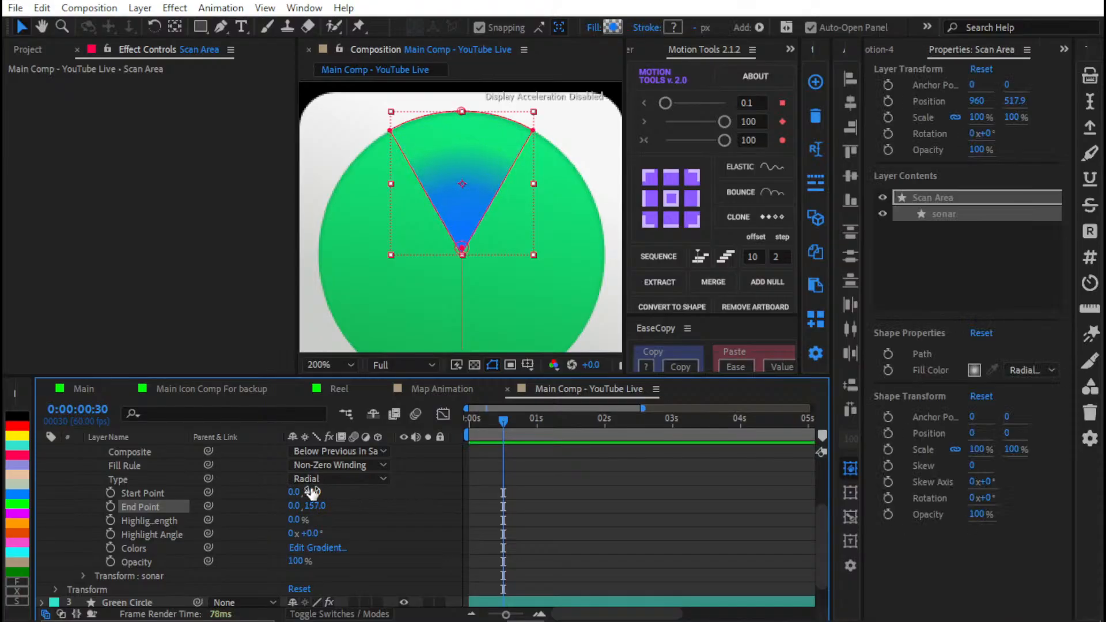
Step: Try vertical start point values of 14 and 12 for the gradient, and undo the last adjustment
{"action": "left_click_drag", "start_coordinate": [312, 492], "coordinate": [297, 490]}
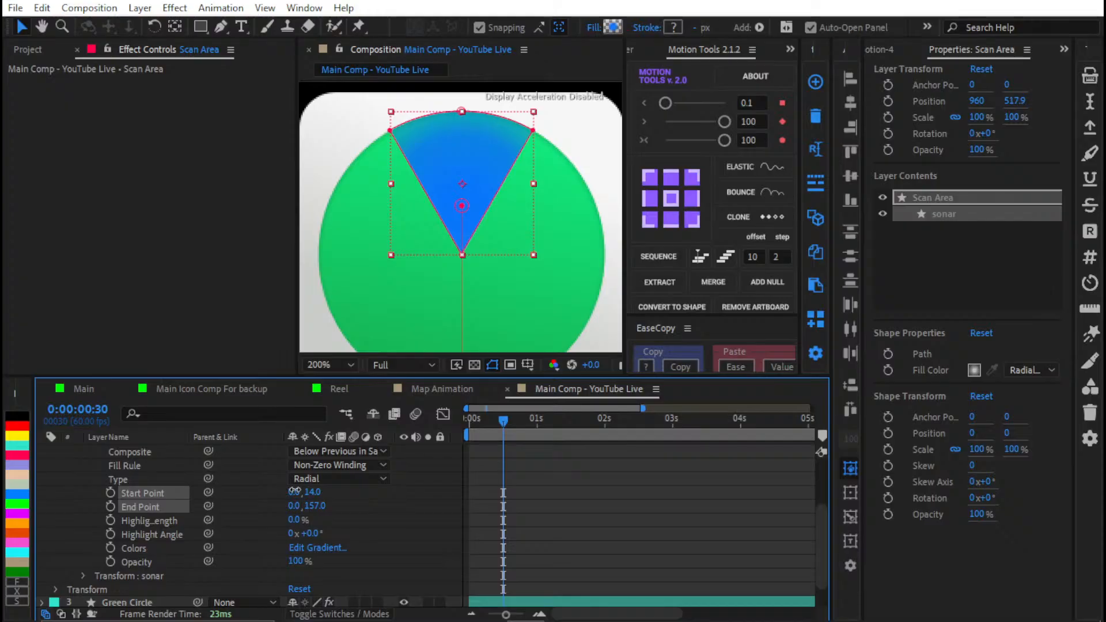
{"action": "left_click_drag", "start_coordinate": [294, 492], "coordinate": [290, 492]}
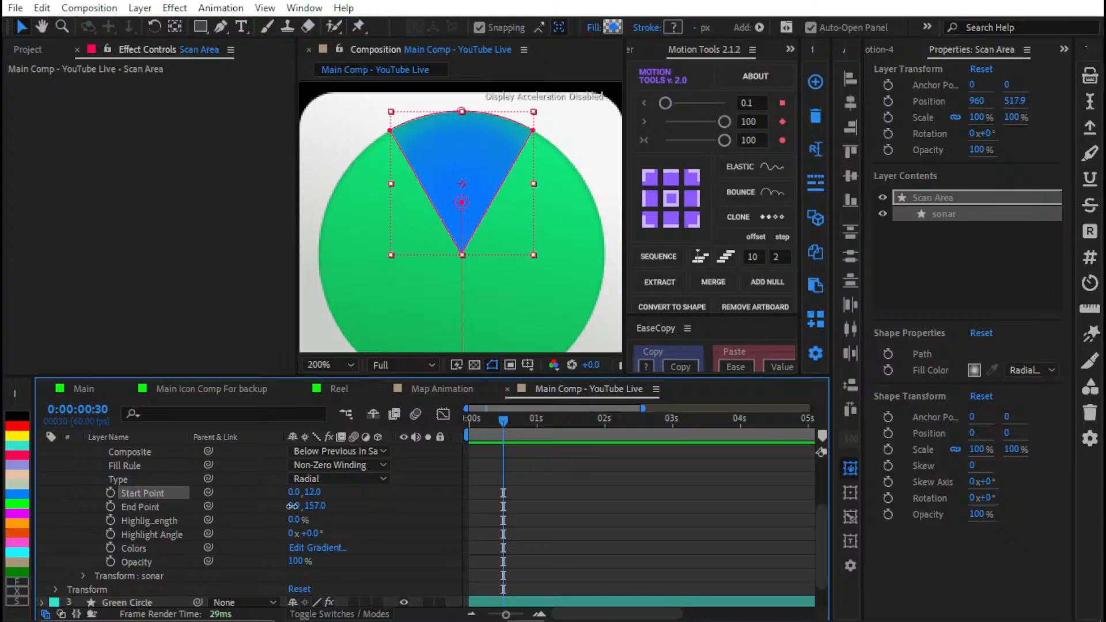
{"action": "left_click", "coordinate": [273, 498]}
{"action": "left_click_drag", "start_coordinate": [297, 495], "coordinate": [352, 478]}
{"action": "key", "text": "ctrl+z"}
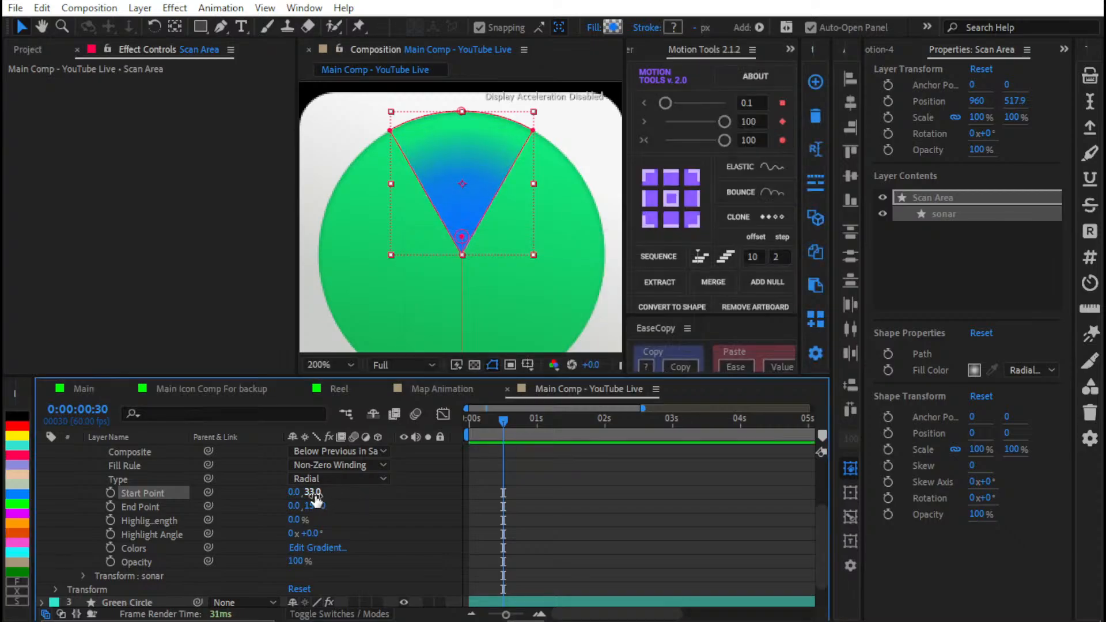
Step: Set the sonar gradient's start point to 0, 35
{"action": "left_click", "coordinate": [313, 492]}
{"action": "type", "text": "35"}
{"action": "key", "text": "Return"}
{"action": "left_click", "coordinate": [438, 511]}
{"action": "scroll", "coordinate": [520, 519], "scroll_direction": "up", "scroll_amount": 3}
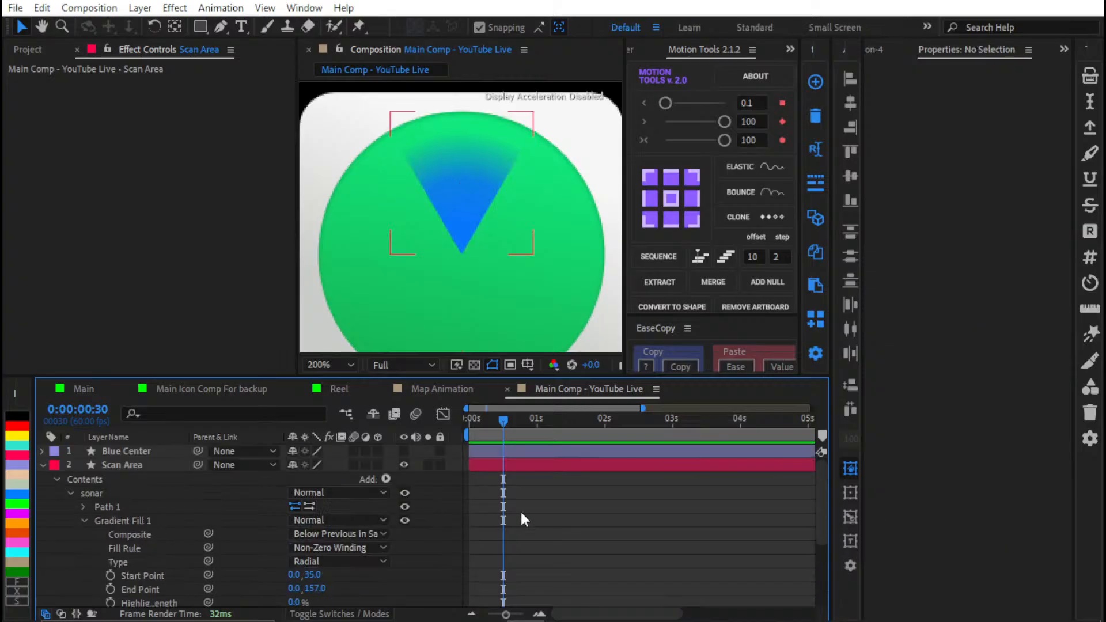
Step: Reveal the transform properties of the Scan Area's sonar shape, try scaling the shape and undo the scaling
{"action": "left_click", "coordinate": [503, 469]}
{"action": "scroll", "coordinate": [148, 489], "scroll_direction": "down", "scroll_amount": 3}
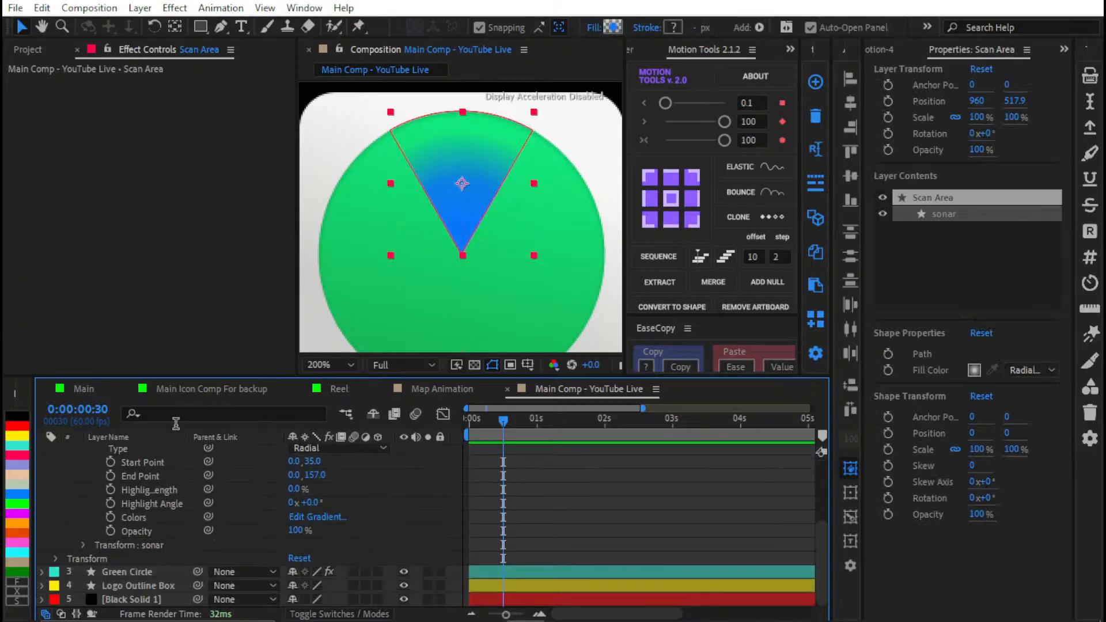
{"action": "left_click", "coordinate": [97, 546]}
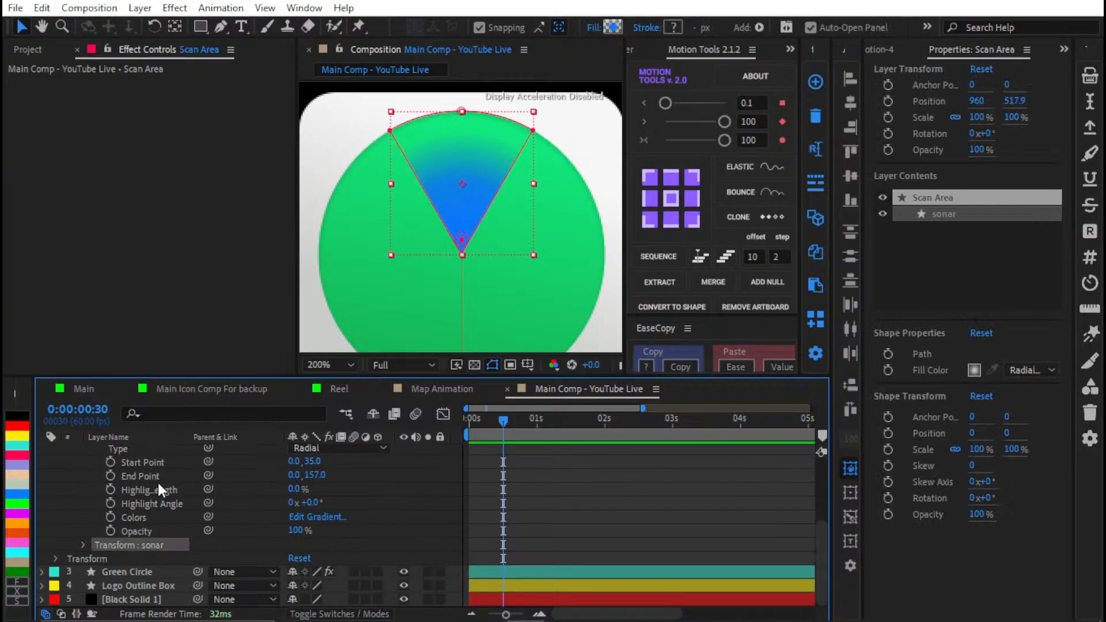
{"action": "left_click", "coordinate": [84, 544]}
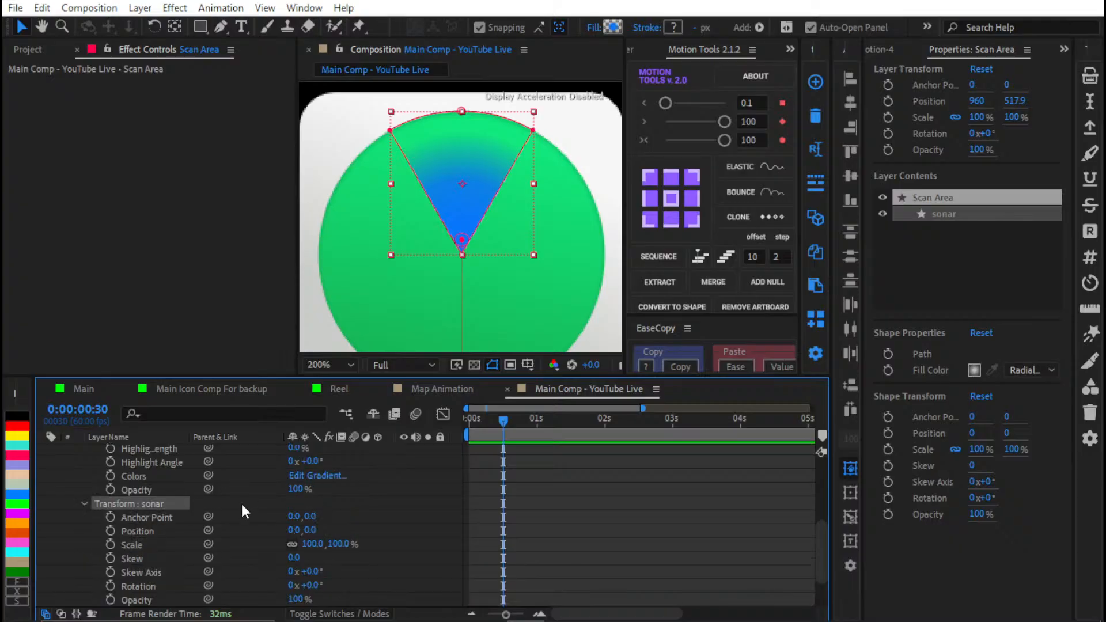
{"action": "left_click_drag", "start_coordinate": [310, 544], "coordinate": [327, 535]}
{"action": "key", "text": "ctrl+z"}
Step: Set the anchor point in the sonar shape's transform to 0, 40
{"action": "key", "text": "period"}
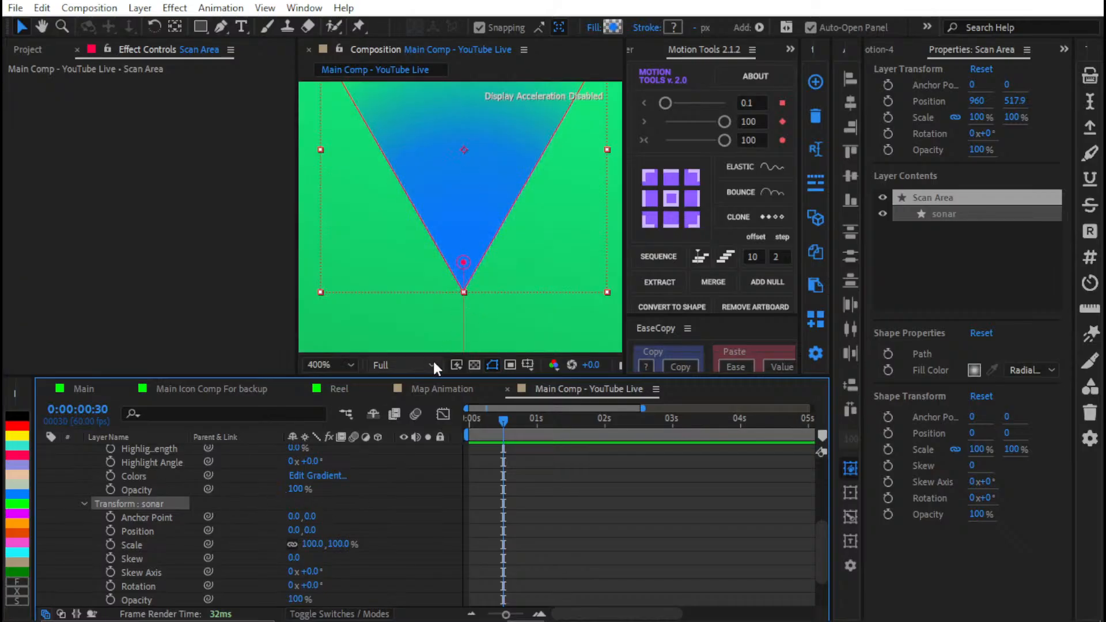
{"action": "left_click_drag", "start_coordinate": [310, 517], "coordinate": [349, 507]}
{"action": "left_click", "coordinate": [314, 516]}
{"action": "type", "text": "40"}
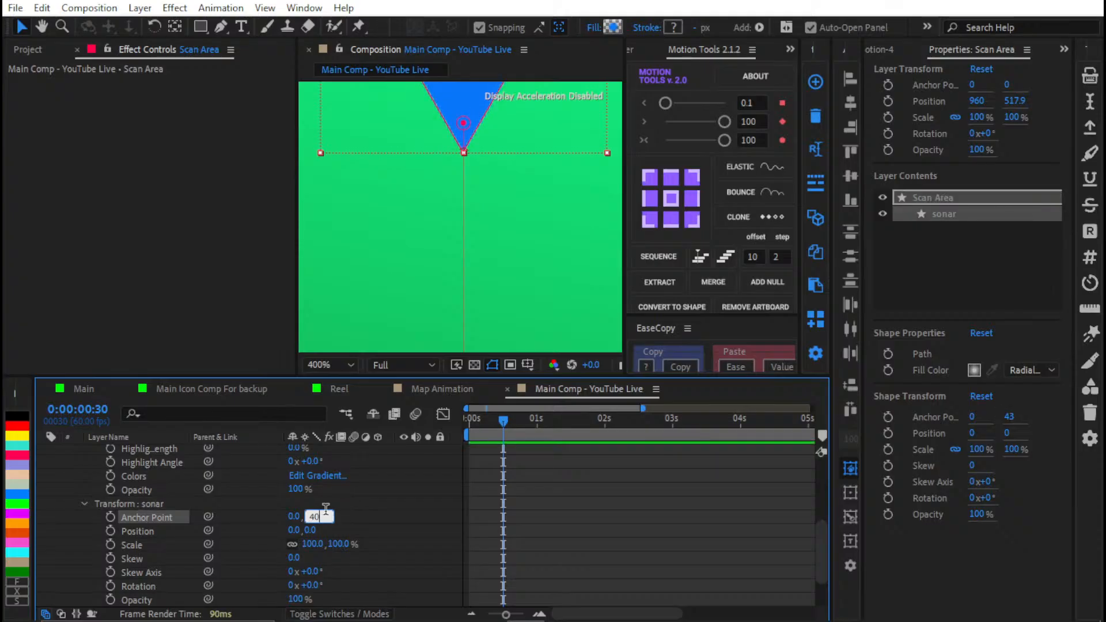
{"action": "left_click", "coordinate": [410, 538]}
Step: Scale the sonar shape up to 250% so the wedge extends beyond the logo box
{"action": "left_click_drag", "start_coordinate": [338, 544], "coordinate": [399, 521]}
{"action": "key", "text": "shift+slash"}
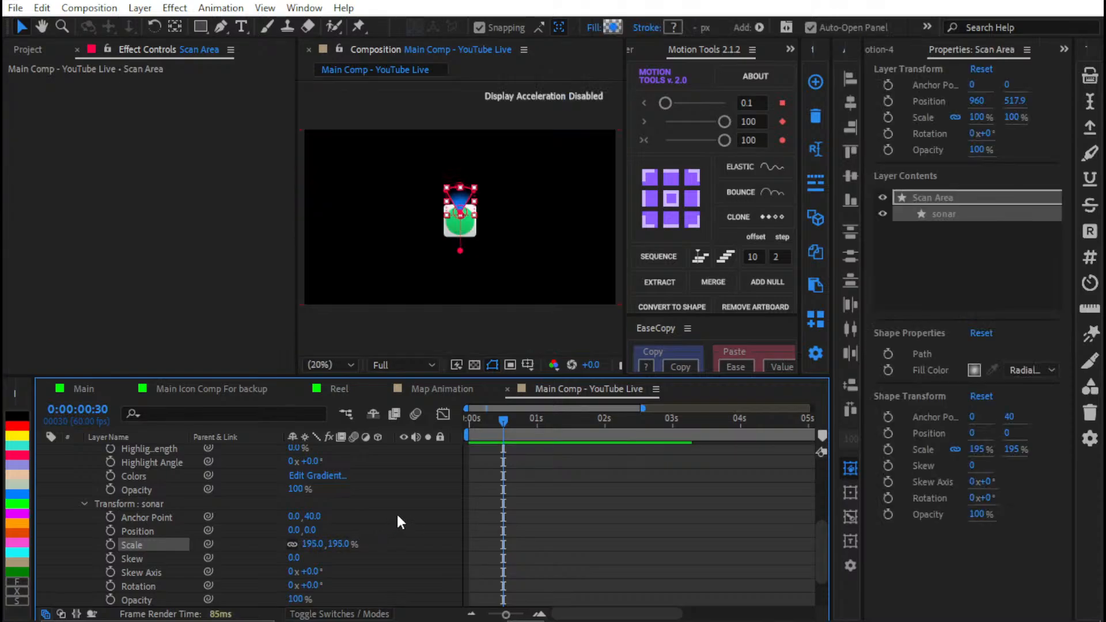
{"action": "scroll", "coordinate": [503, 189], "scroll_direction": "up", "scroll_amount": 3}
{"action": "mouse_move", "coordinate": [491, 198]}
{"action": "left_mouse_down"}
{"action": "mouse_move", "coordinate": [499, 236]}
{"action": "mouse_move", "coordinate": [499, 214]}
{"action": "left_mouse_up"}
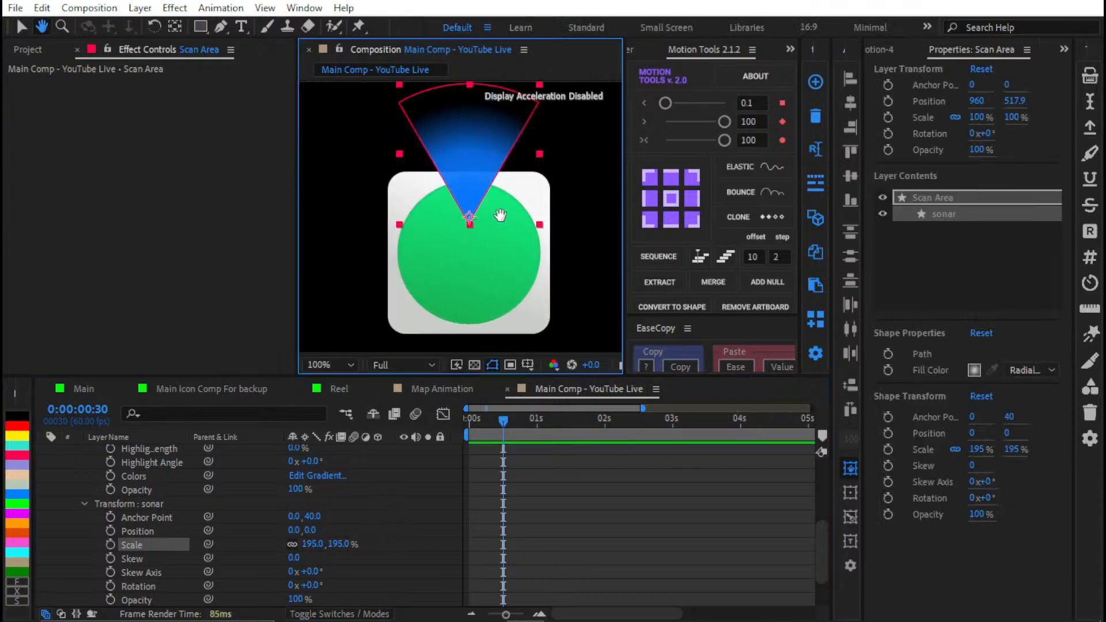
{"action": "left_click", "coordinate": [340, 544]}
{"action": "type", "text": "250"}
{"action": "key", "text": "Return"}
{"action": "scroll", "coordinate": [458, 158], "scroll_direction": "down", "scroll_amount": 2}
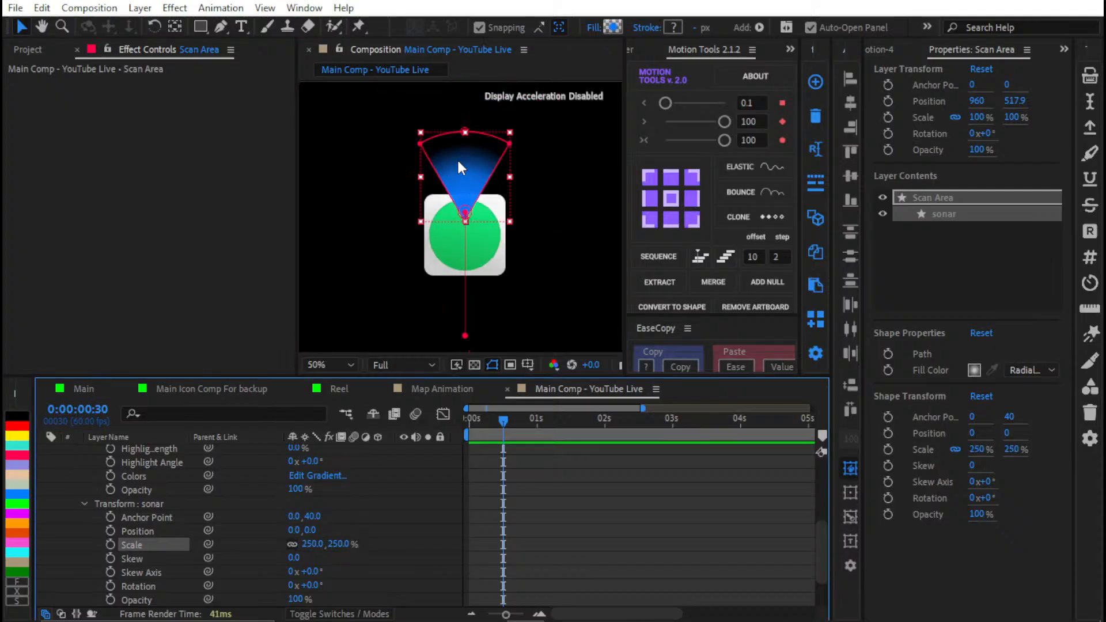
Step: Undo the scale and anchor point changes made to the sonar shape's own transform
{"action": "scroll", "coordinate": [438, 262], "scroll_direction": "down", "scroll_amount": 2}
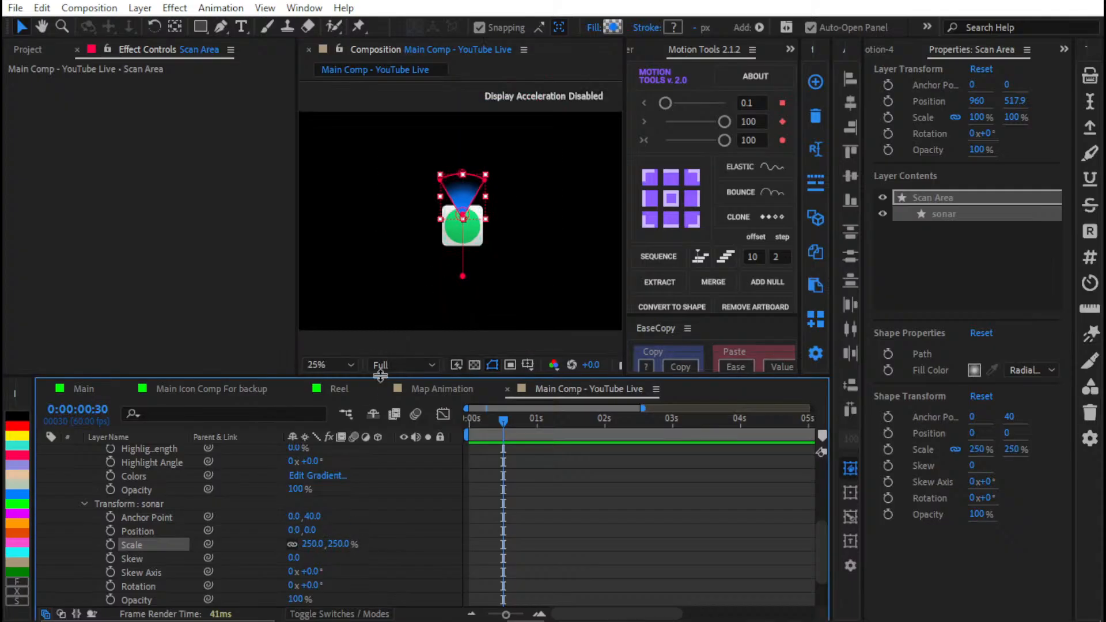
{"action": "key", "text": "ctrl+z"}
{"action": "key", "text": "ctrl+z"}
{"action": "key", "text": "ctrl+z"}
{"action": "key", "text": "ctrl+z"}
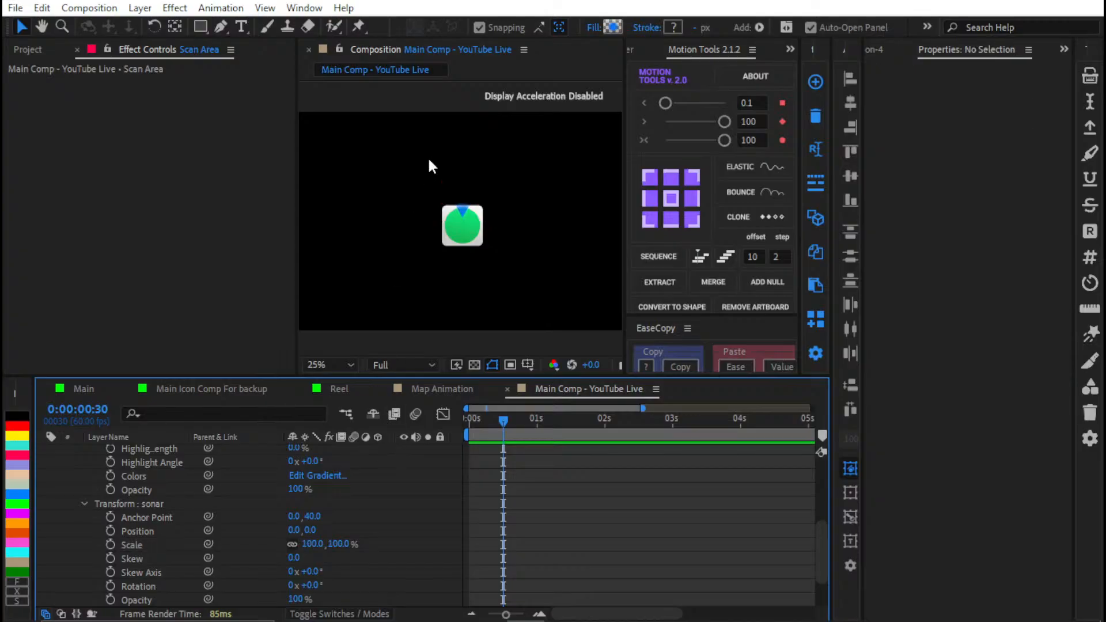
{"action": "left_click", "coordinate": [357, 568]}
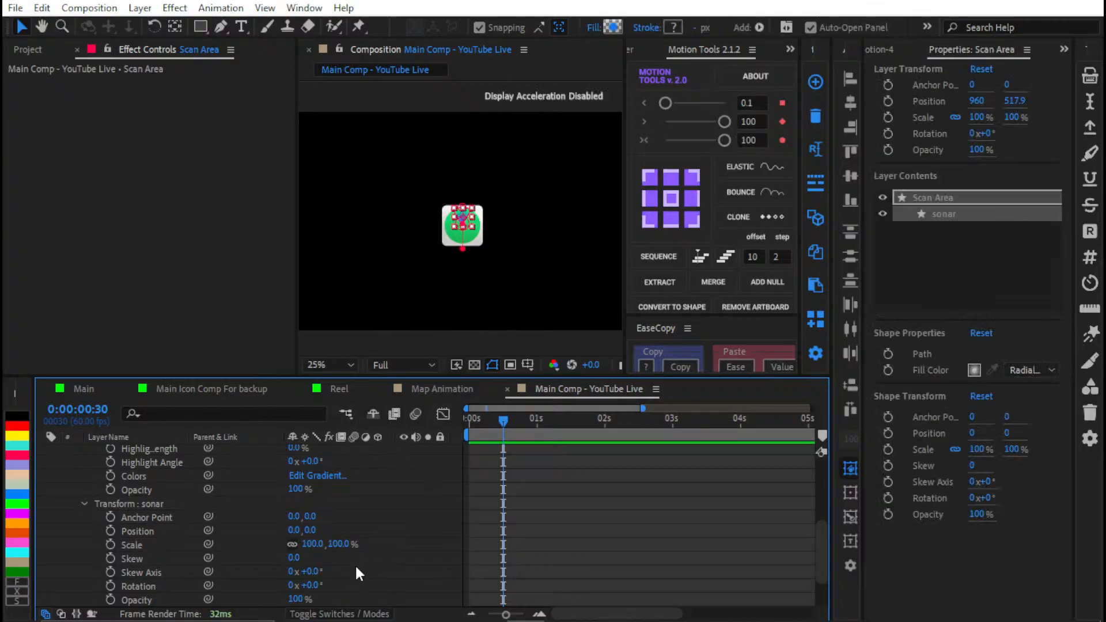
Step: Collapse the sonar shape's transform and reveal the Scan Area layer's own transform properties
{"action": "left_click", "coordinate": [84, 503]}
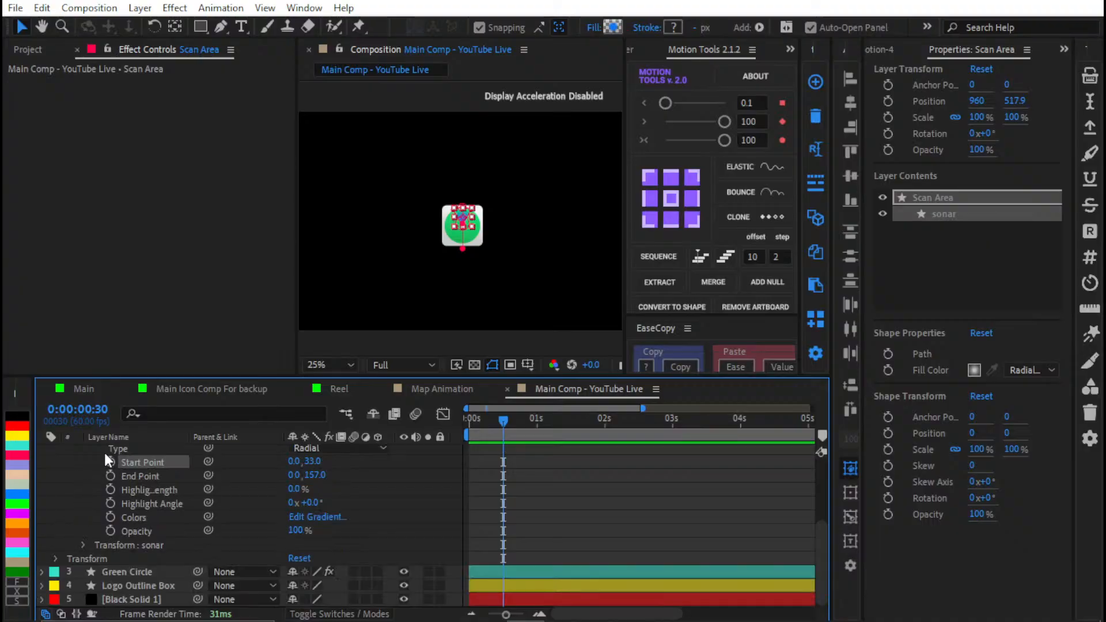
{"action": "left_click", "coordinate": [69, 559]}
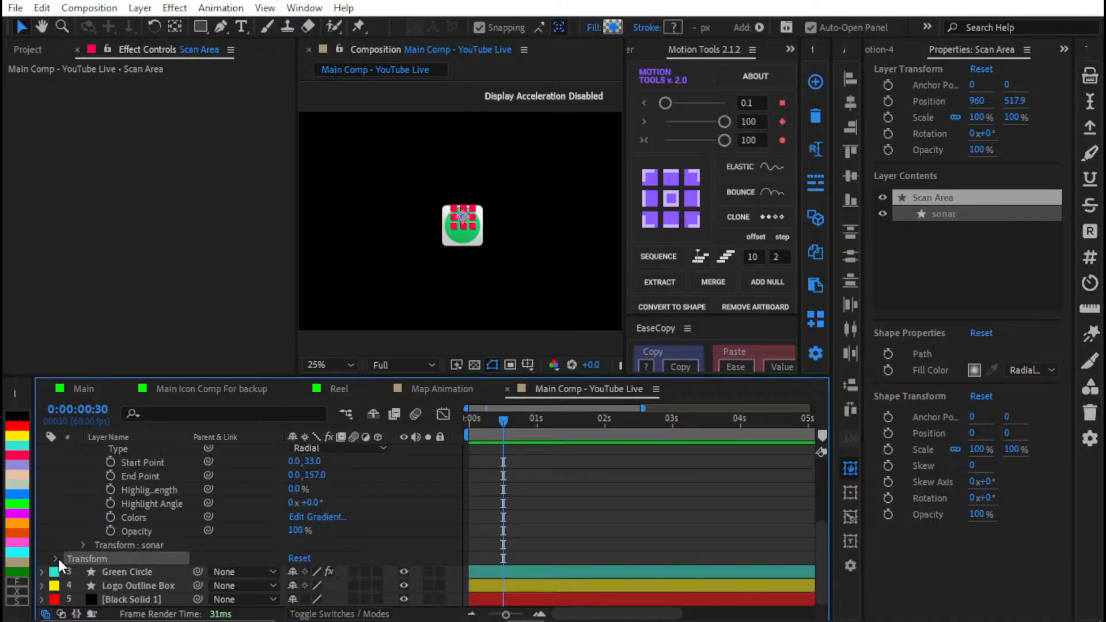
{"action": "left_click", "coordinate": [56, 559]}
{"action": "scroll", "coordinate": [210, 476], "scroll_direction": "down", "scroll_amount": 2}
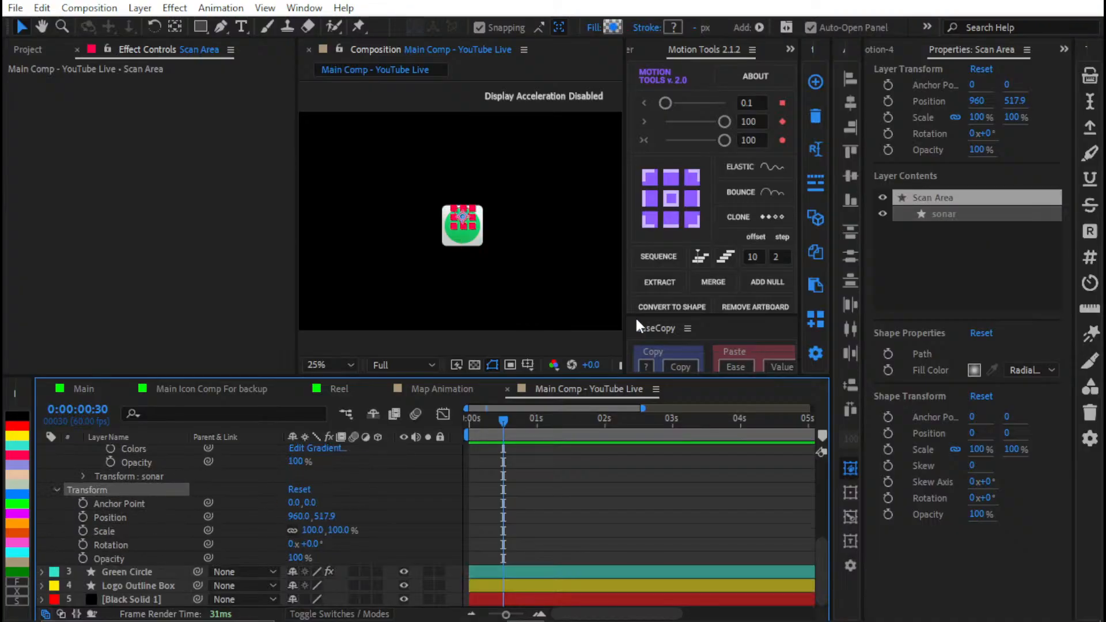
{"action": "key", "text": "slash"}
{"action": "scroll", "coordinate": [85, 522], "scroll_direction": "up", "scroll_amount": 3}
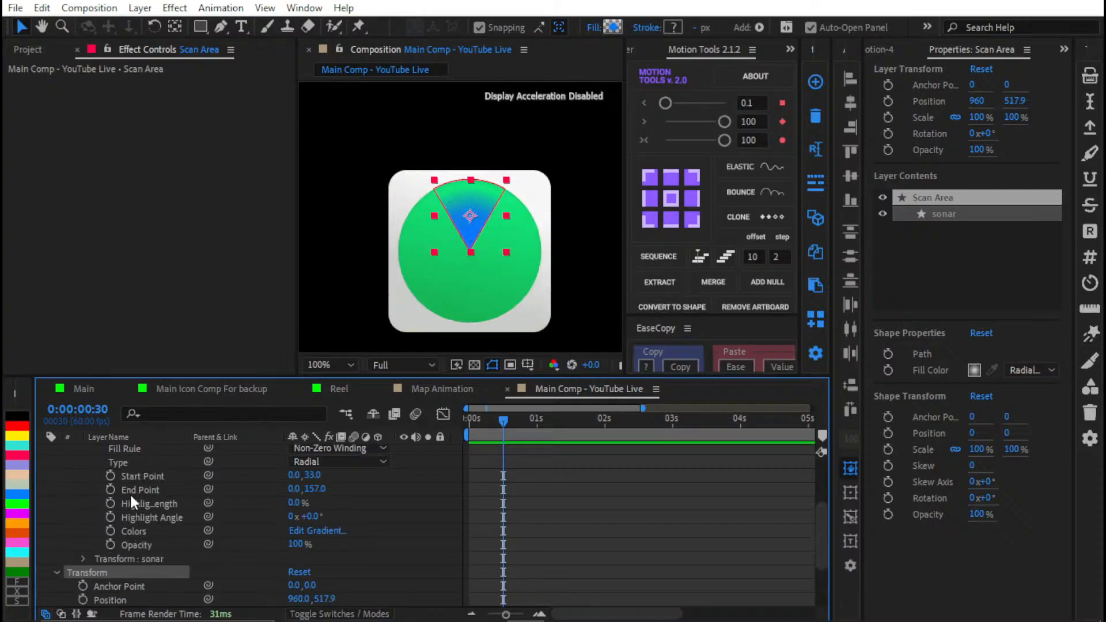
{"action": "scroll", "coordinate": [143, 496], "scroll_direction": "up", "scroll_amount": 3}
{"action": "scroll", "coordinate": [230, 502], "scroll_direction": "down", "scroll_amount": 4}
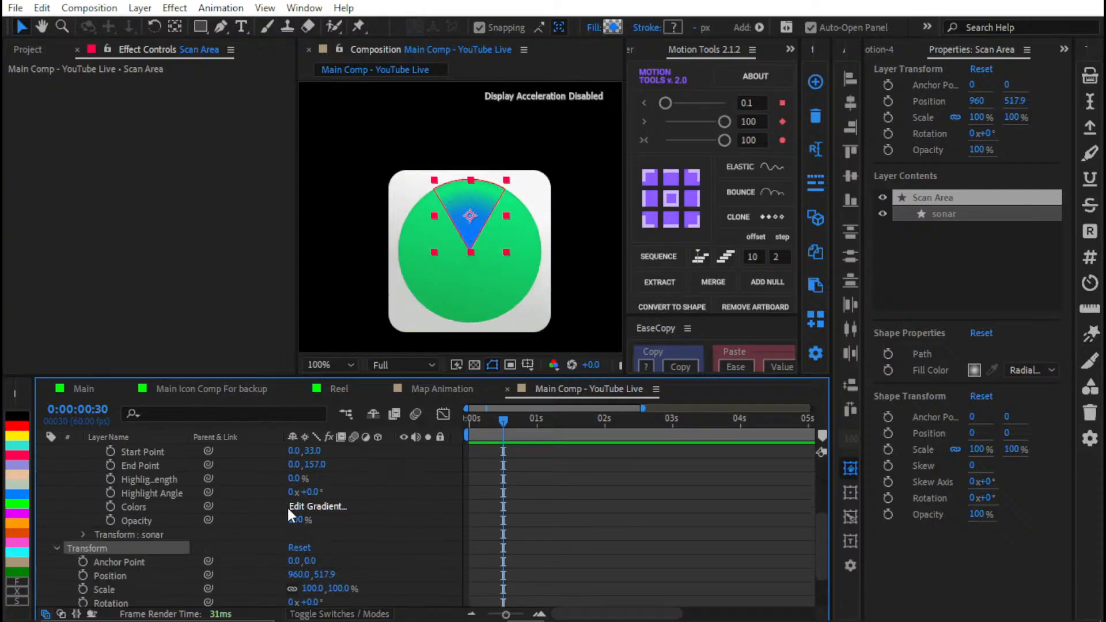
Step: Scale the Scan Area layer to 250% and move it up to position 960, 417.9
{"action": "left_click_drag", "start_coordinate": [336, 594], "coordinate": [409, 572]}
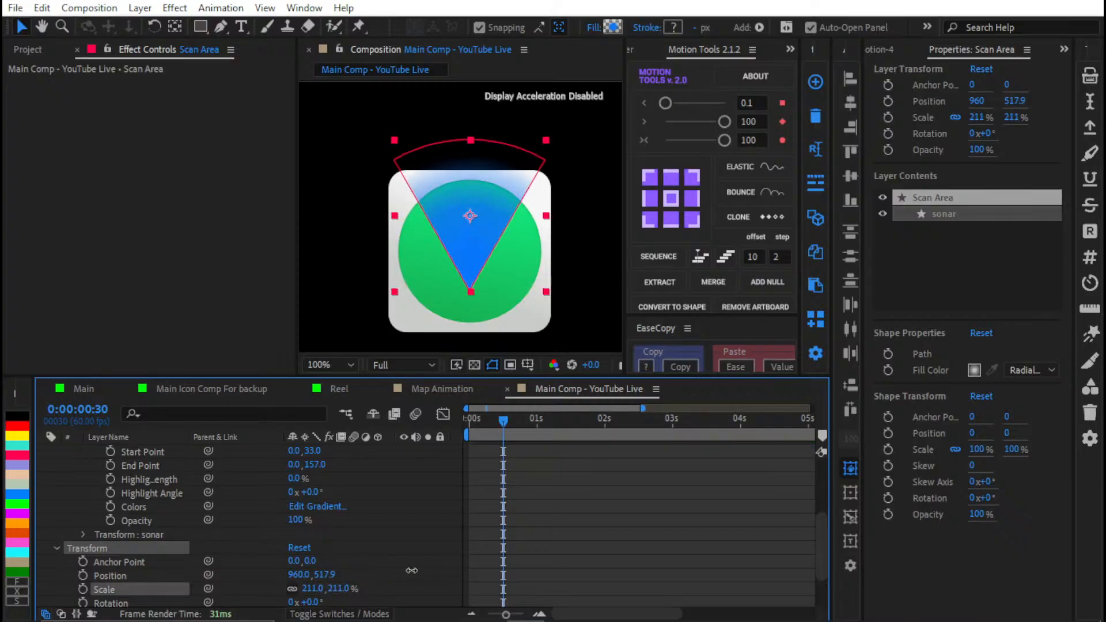
{"action": "left_click", "coordinate": [340, 589]}
{"action": "type", "text": "250"}
{"action": "key", "text": "Return"}
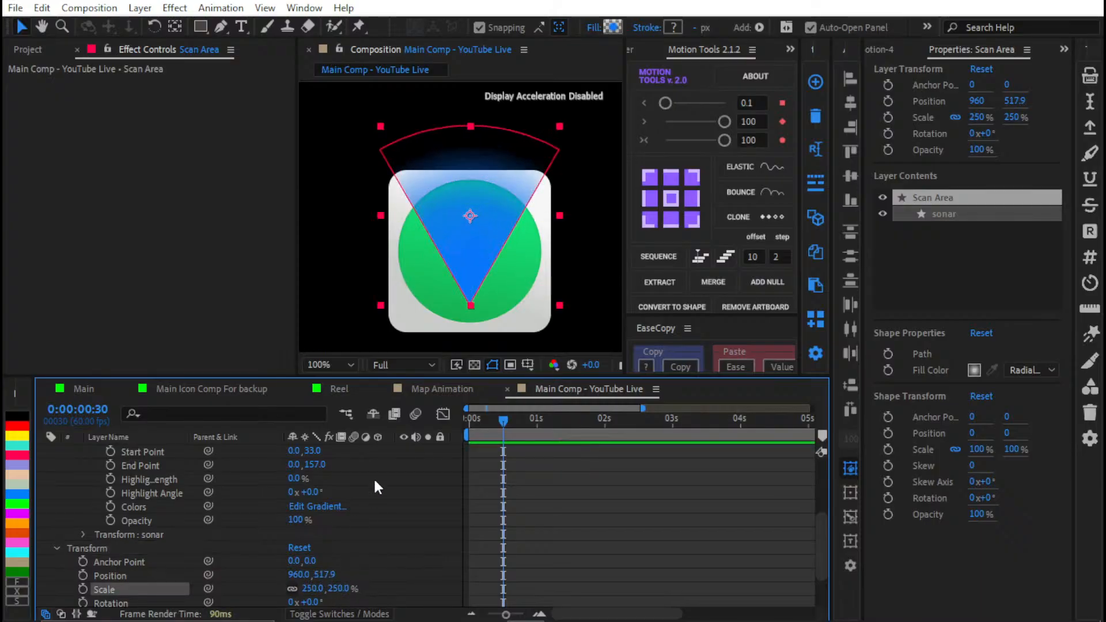
{"action": "key", "text": "shift+slash"}
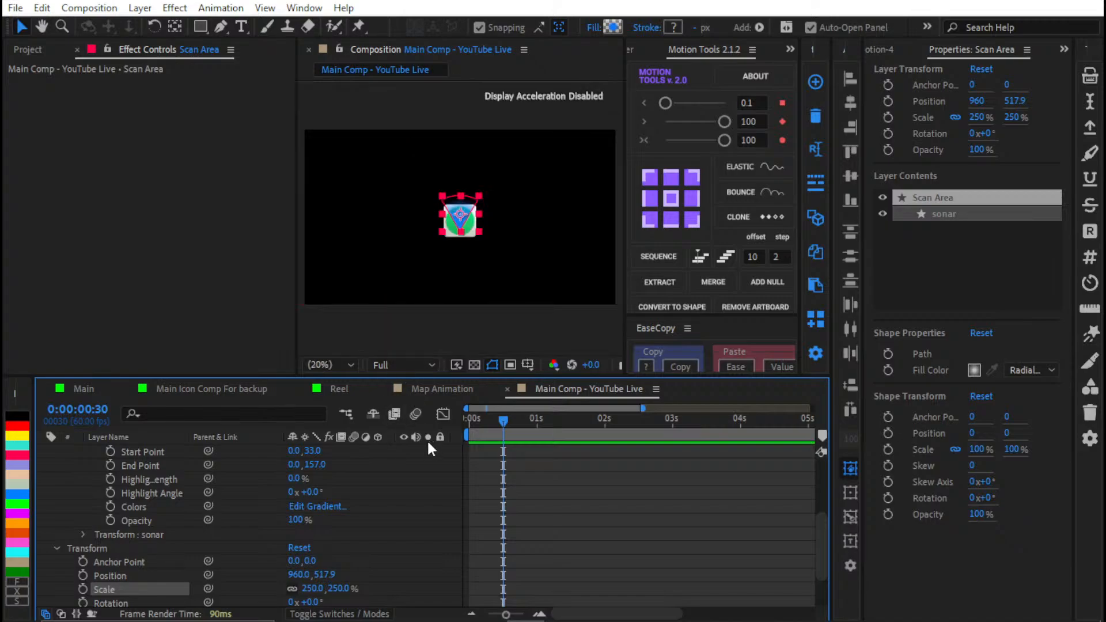
{"action": "key", "text": "shift+Up"}
{"action": "key", "text": "shift+Up"}
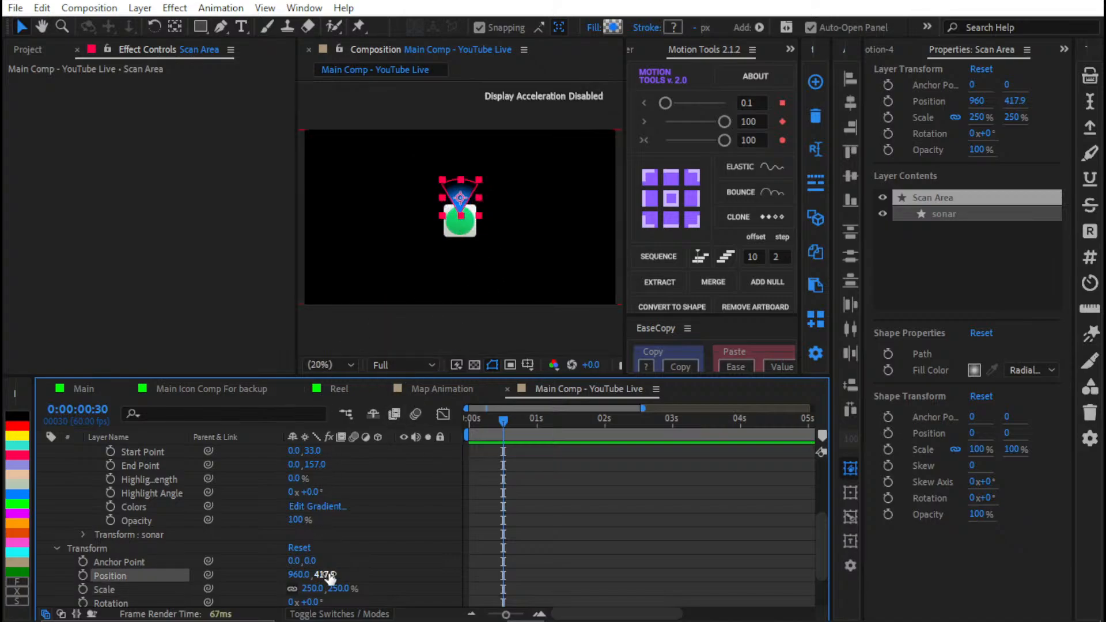
Step: Set the Scan Area layer's scale to 850%
{"action": "left_click_drag", "start_coordinate": [338, 588], "coordinate": [788, 551]}
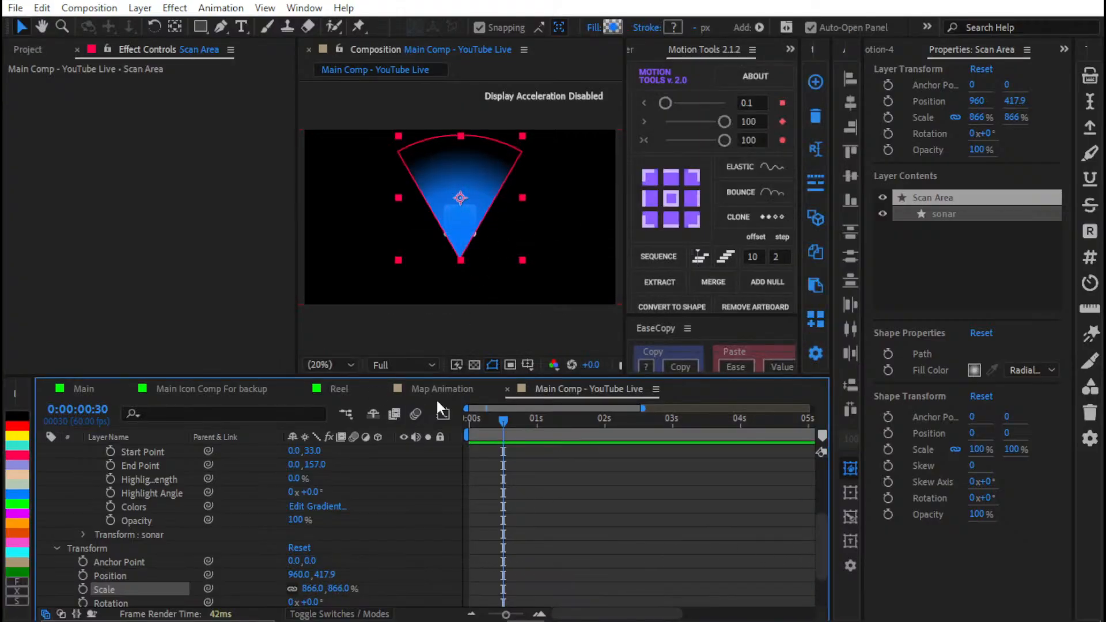
{"action": "left_click", "coordinate": [340, 588]}
{"action": "type", "text": "850"}
{"action": "key", "text": "Return"}
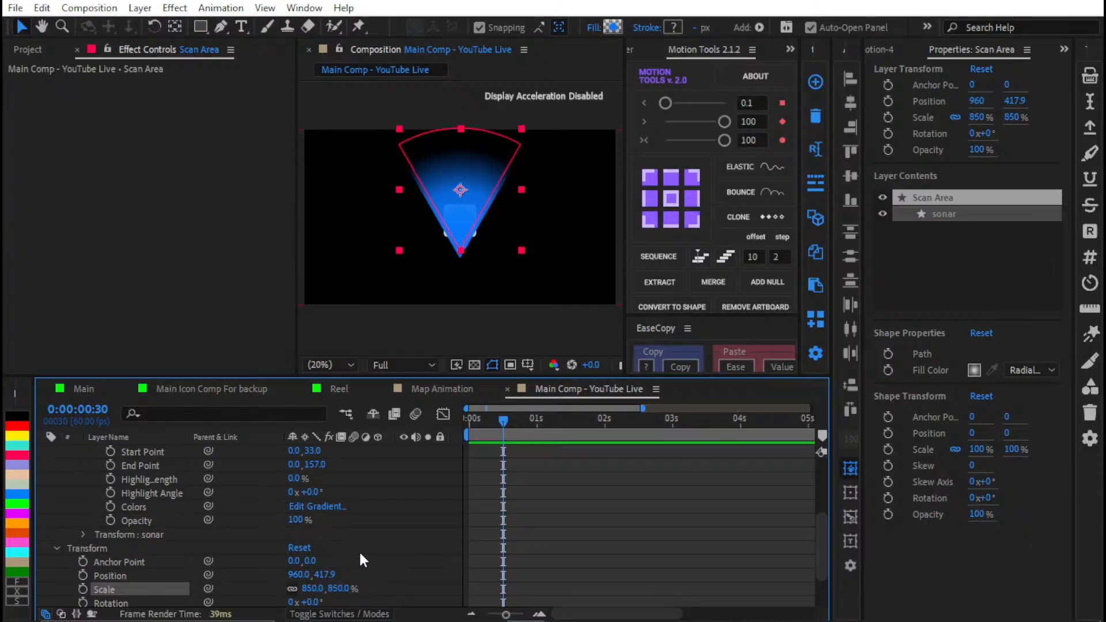
Step: Move the Scan Area layer up to position 960, 167.9 and place its anchor point at the wedge's lower tip
{"action": "key", "text": "shift+Up"}
{"action": "key", "text": "shift+Up"}
{"action": "key", "text": "shift+Up"}
{"action": "key", "text": "shift+Up"}
{"action": "key", "text": "shift+Up"}
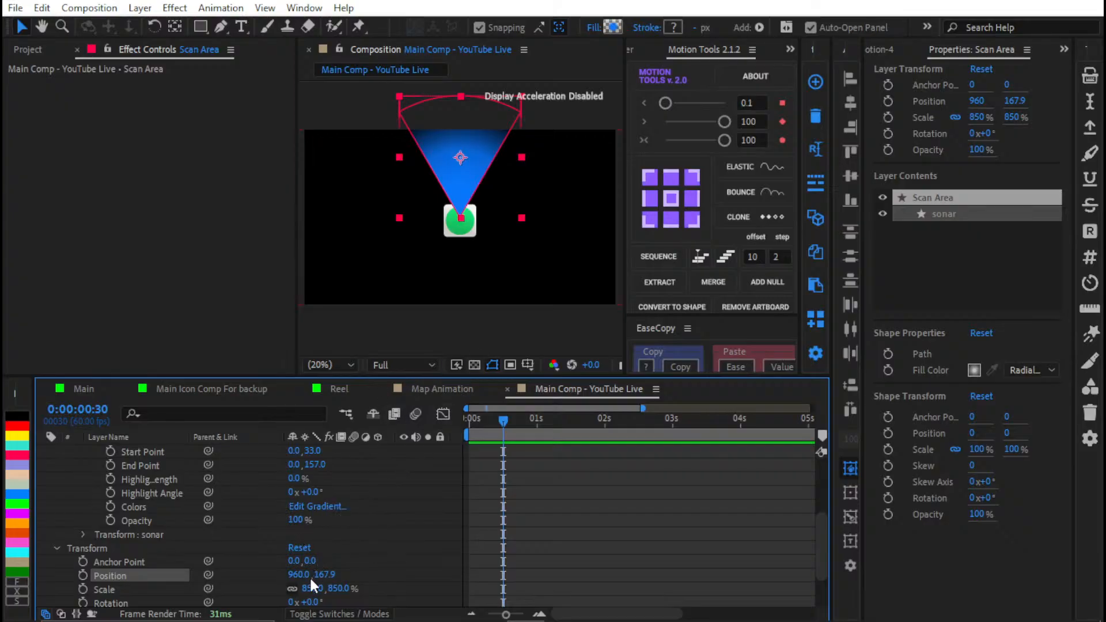
{"action": "left_click", "coordinate": [677, 218]}
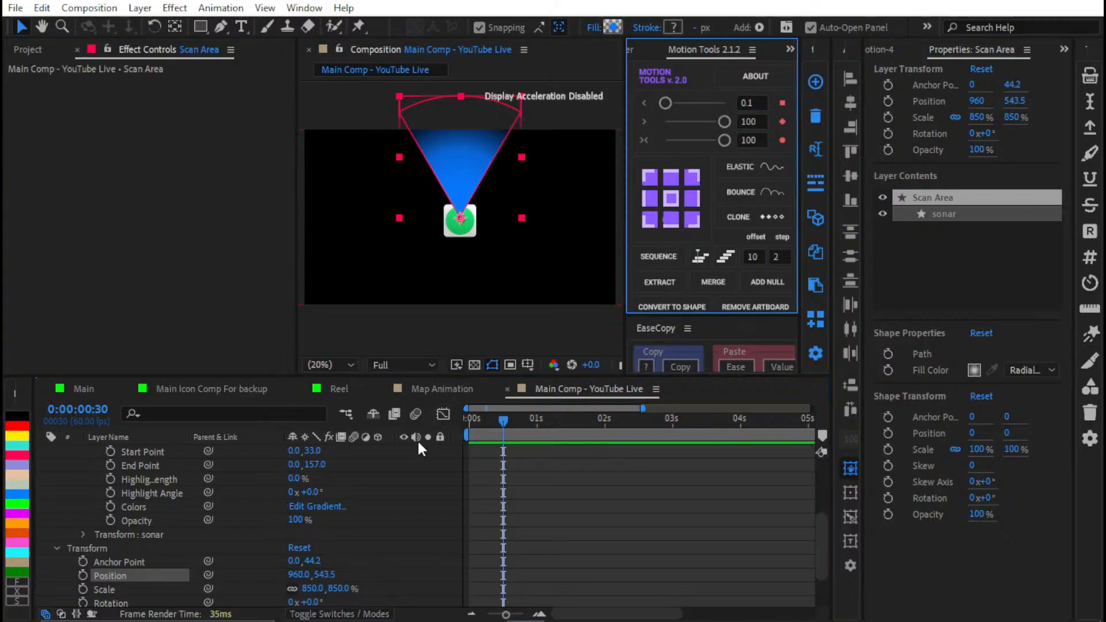
Step: Rotate the Scan Area layer to 76° and set its scale to 1500%
{"action": "scroll", "coordinate": [312, 549], "scroll_direction": "down", "scroll_amount": 3}
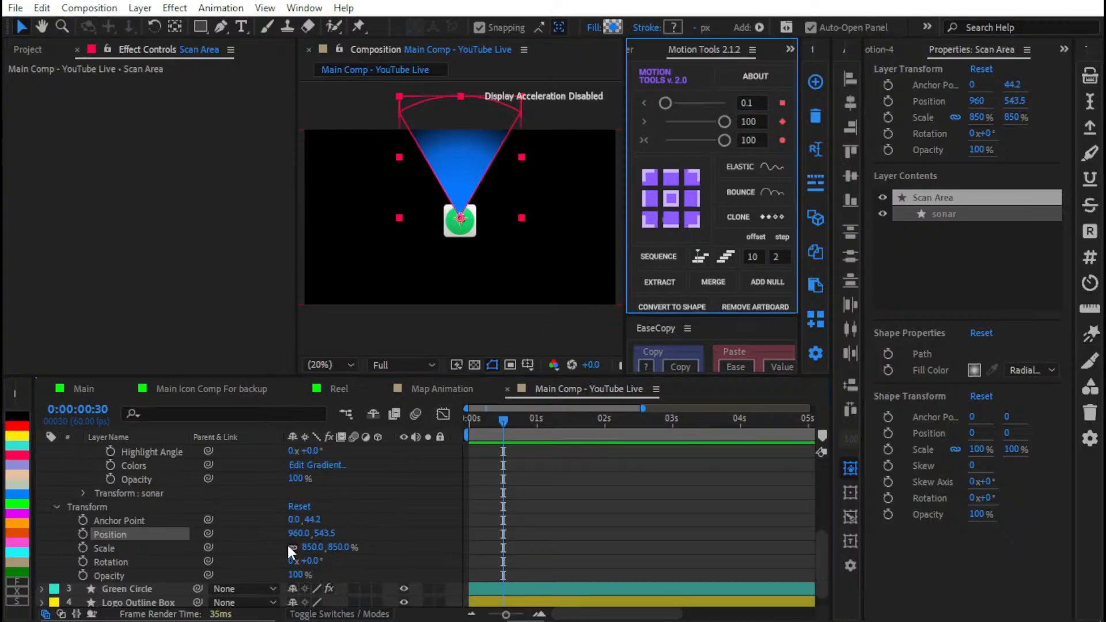
{"action": "left_click_drag", "start_coordinate": [311, 544], "coordinate": [370, 543]}
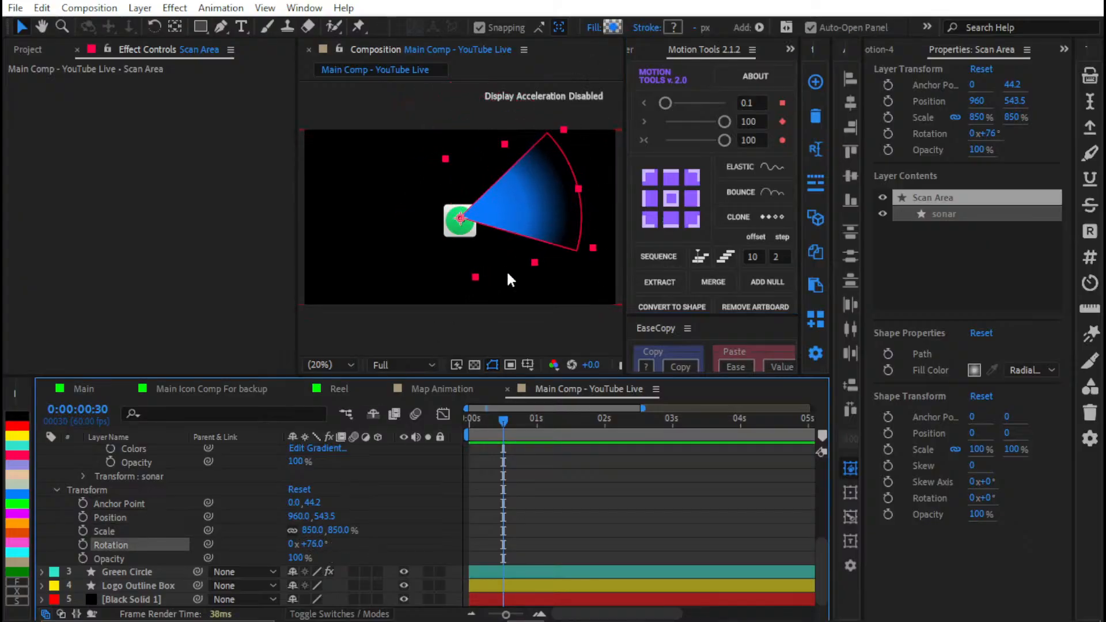
{"action": "left_click_drag", "start_coordinate": [349, 527], "coordinate": [674, 492]}
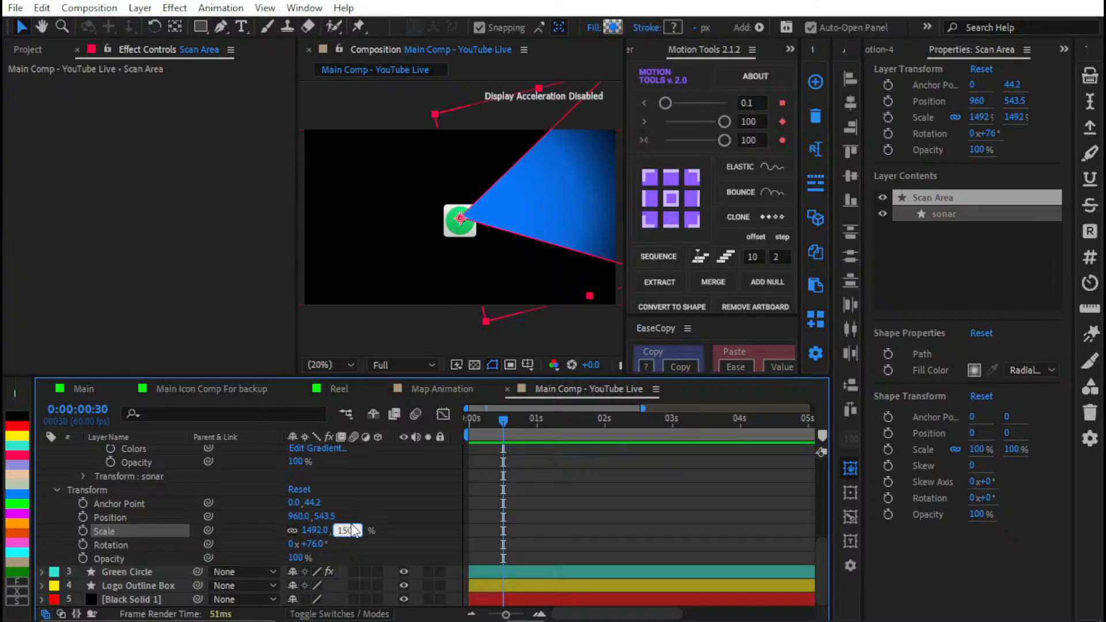
{"action": "key", "text": "Return"}
Step: Try the sonar gradient with its start point at 0, 16 and end point at 0, 169
{"action": "scroll", "coordinate": [369, 504], "scroll_direction": "up", "scroll_amount": 3}
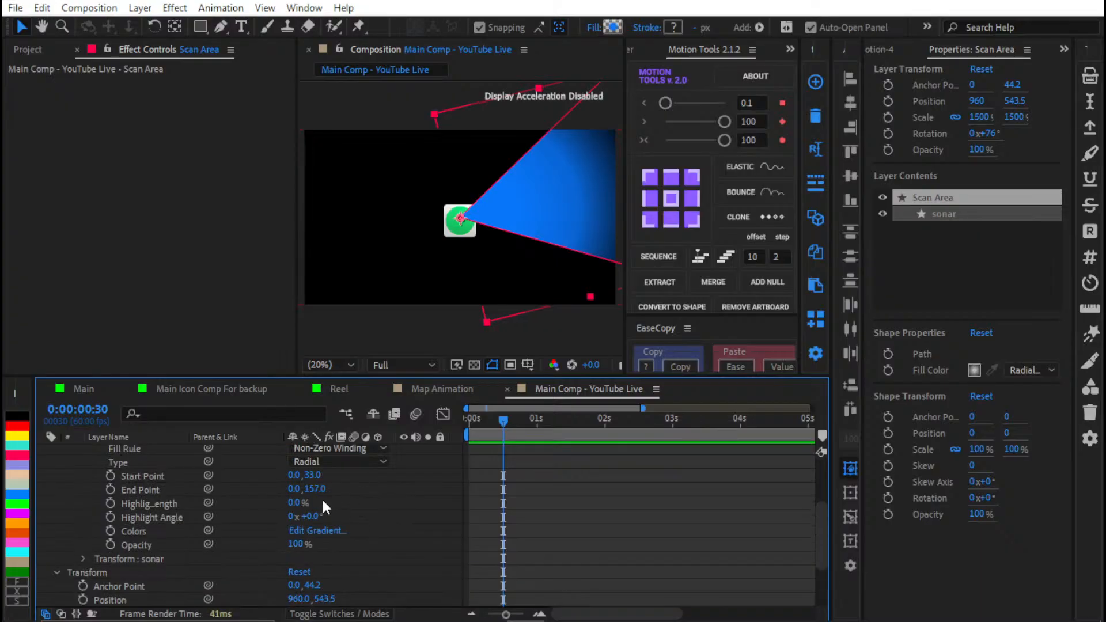
{"action": "mouse_move", "coordinate": [315, 489]}
{"action": "left_mouse_down"}
{"action": "mouse_move", "coordinate": [284, 491]}
{"action": "mouse_move", "coordinate": [353, 476]}
{"action": "mouse_move", "coordinate": [310, 474]}
{"action": "left_mouse_up"}
{"action": "left_click", "coordinate": [439, 524]}
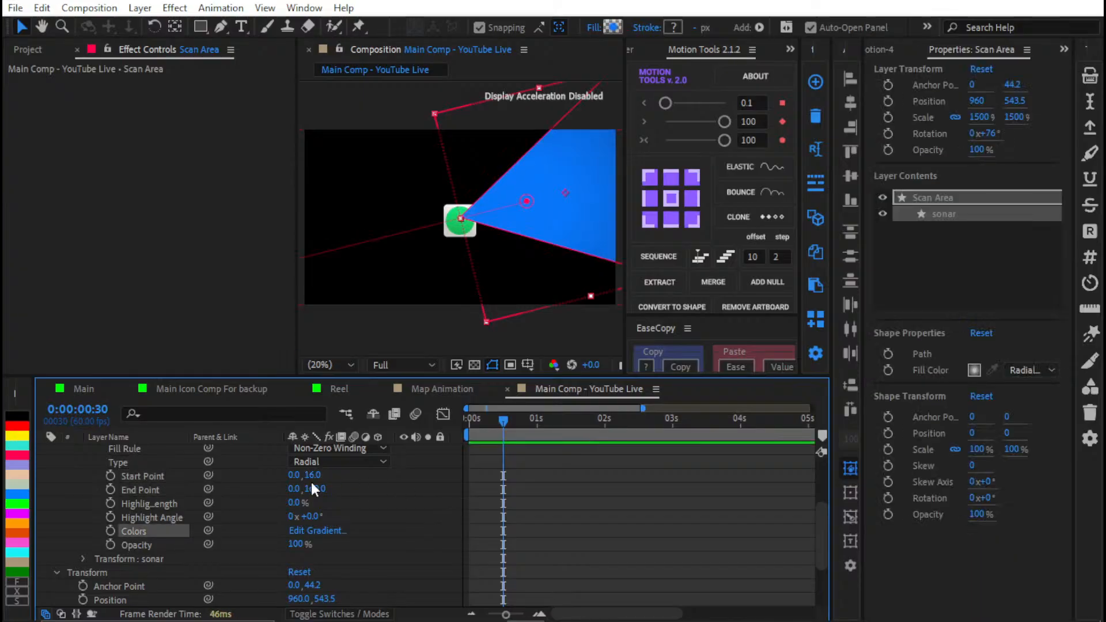
{"action": "left_click", "coordinate": [427, 502]}
Step: Switch to the Main composition and find the finished sonar layer to use as a reference
{"action": "left_click", "coordinate": [87, 388]}
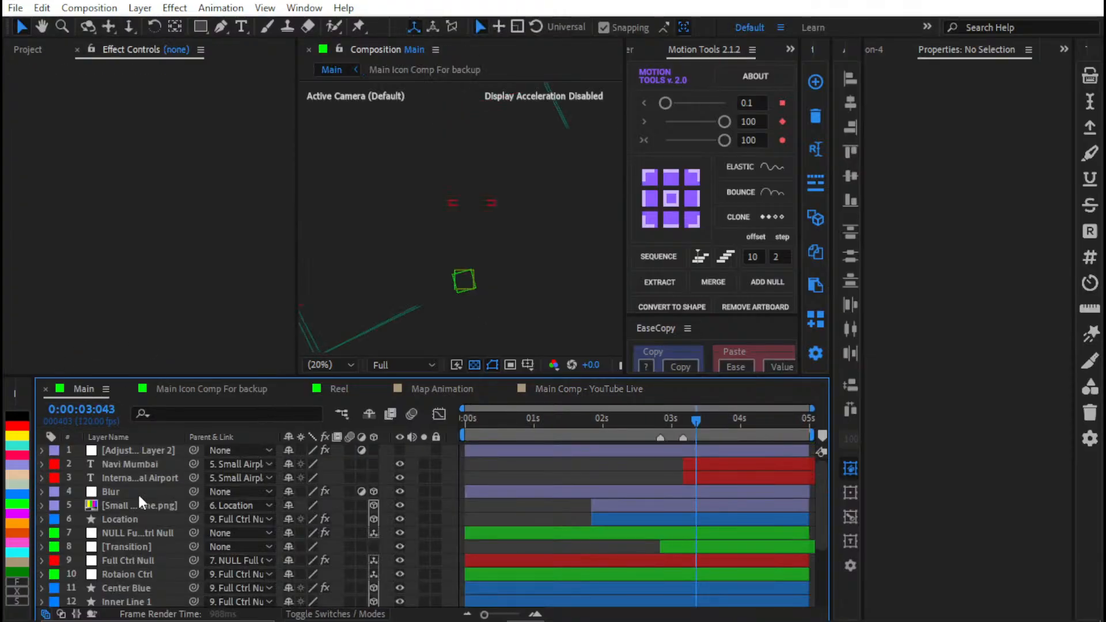
{"action": "scroll", "coordinate": [127, 478], "scroll_direction": "down", "scroll_amount": 3}
{"action": "left_click", "coordinate": [131, 517]}
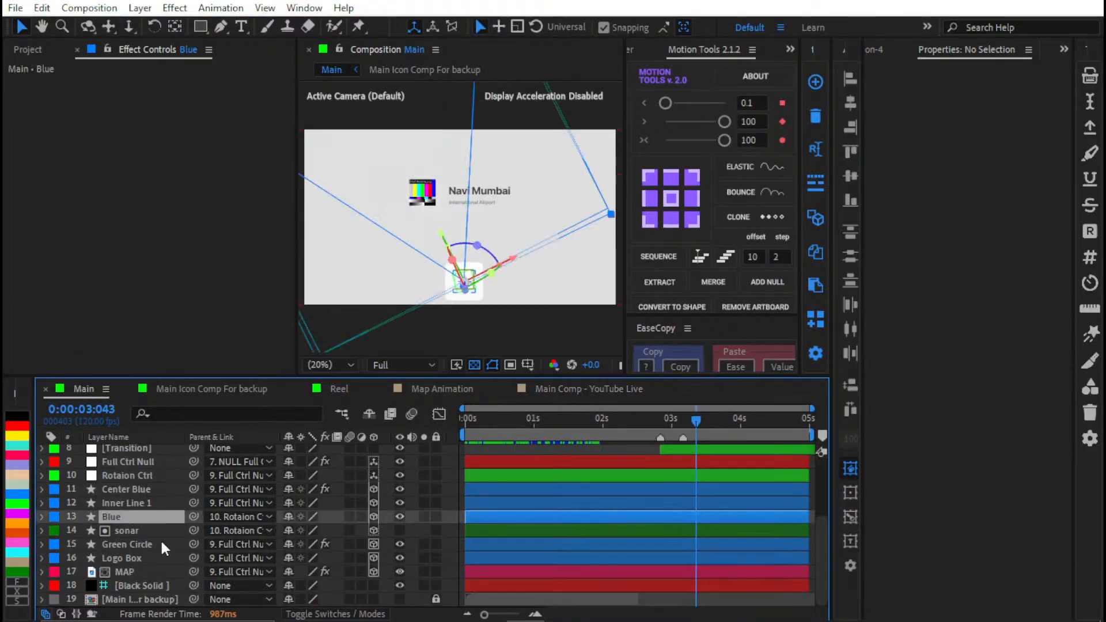
{"action": "left_click", "coordinate": [136, 501]}
{"action": "left_click", "coordinate": [128, 515]}
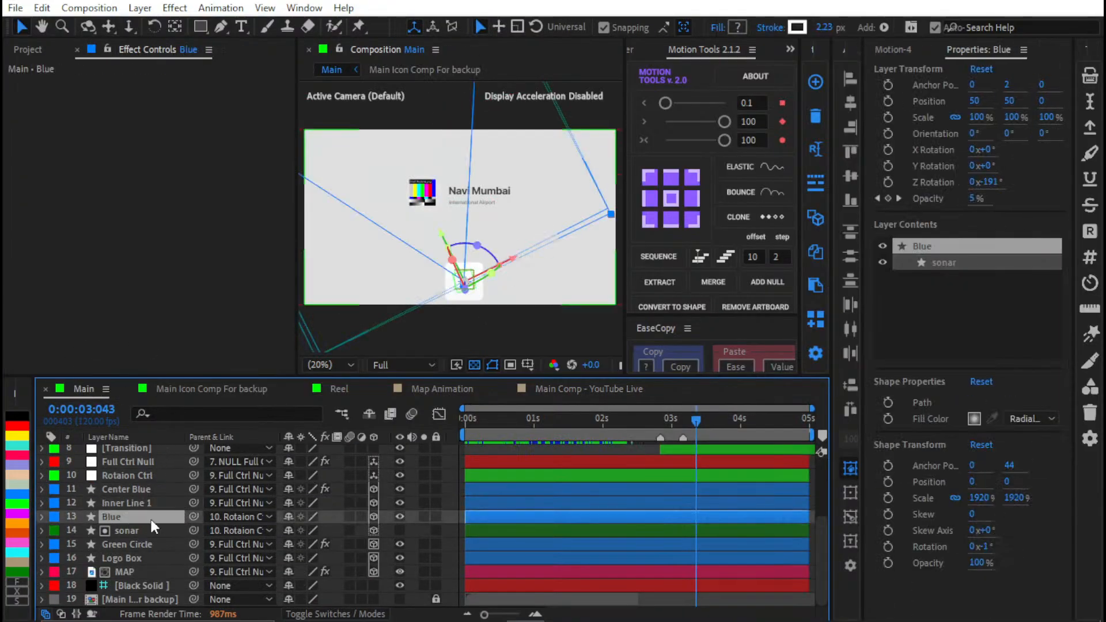
{"action": "left_click", "coordinate": [145, 530]}
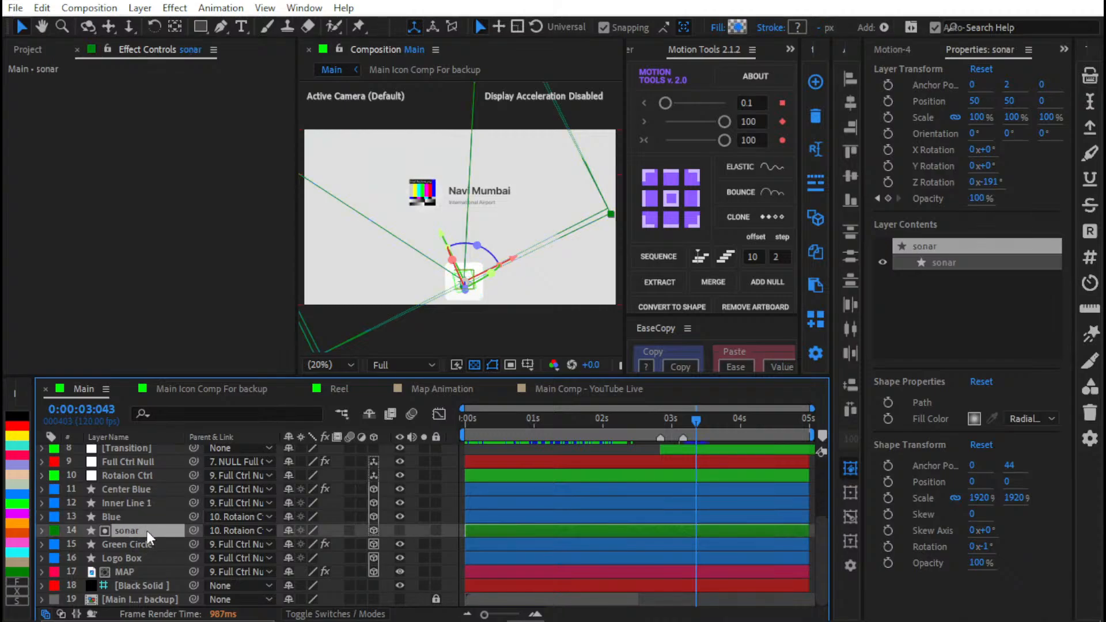
Step: Expand the reference sonar layer's gradient fill and check its start and end points
{"action": "left_click", "coordinate": [41, 531]}
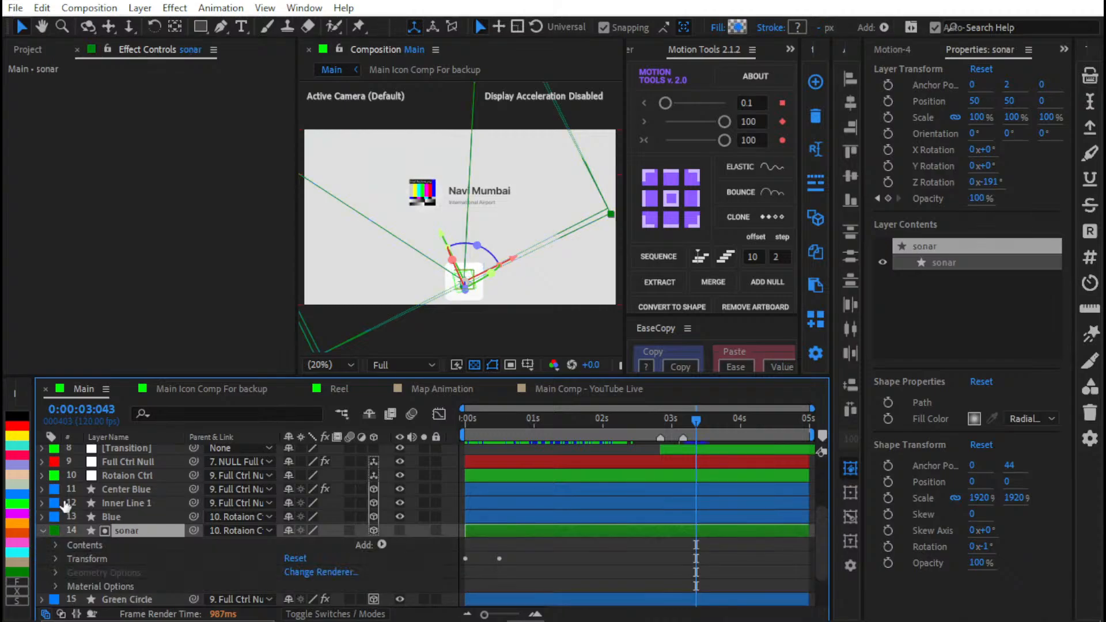
{"action": "left_click", "coordinate": [55, 545]}
{"action": "left_click", "coordinate": [68, 559]}
{"action": "scroll", "coordinate": [93, 556], "scroll_direction": "down", "scroll_amount": 2}
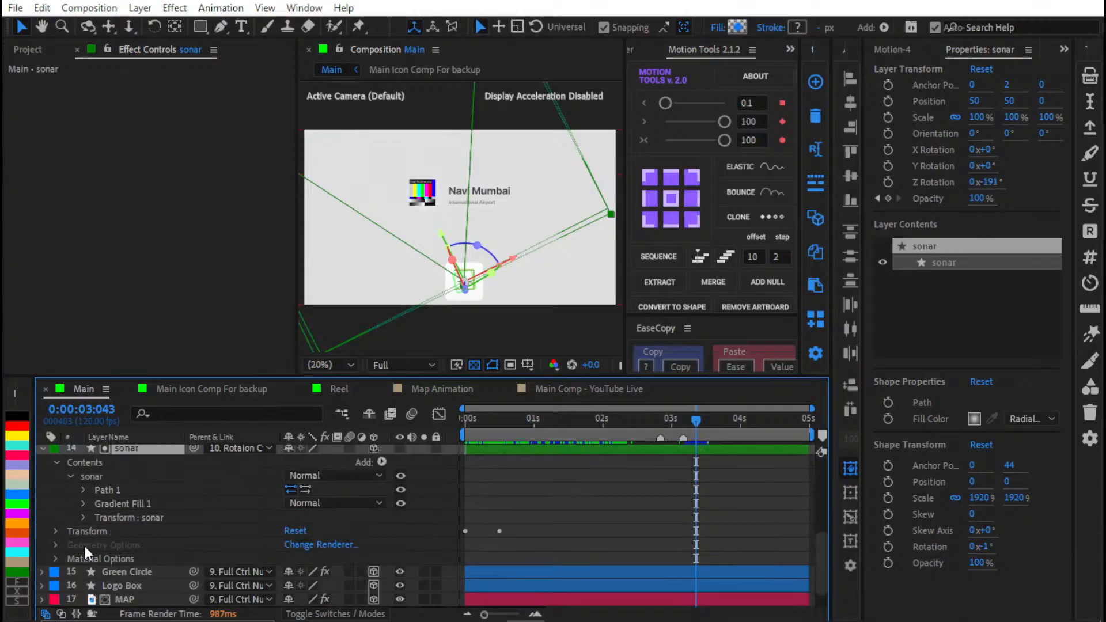
{"action": "left_click", "coordinate": [81, 503]}
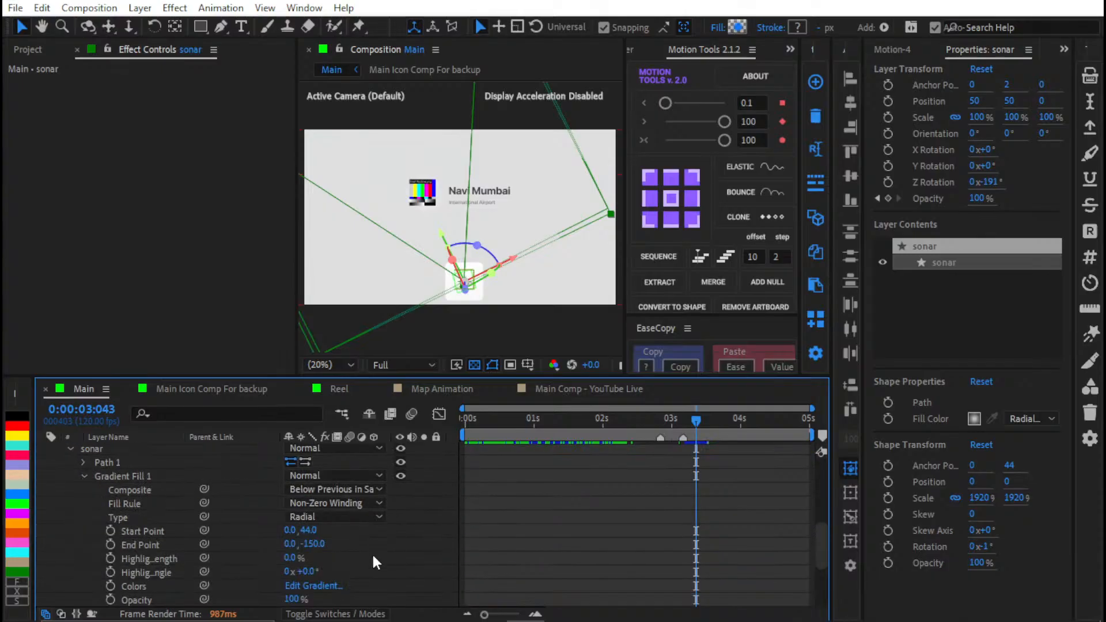
{"action": "scroll", "coordinate": [375, 562], "scroll_direction": "down", "scroll_amount": 1}
{"action": "left_click", "coordinate": [316, 503]}
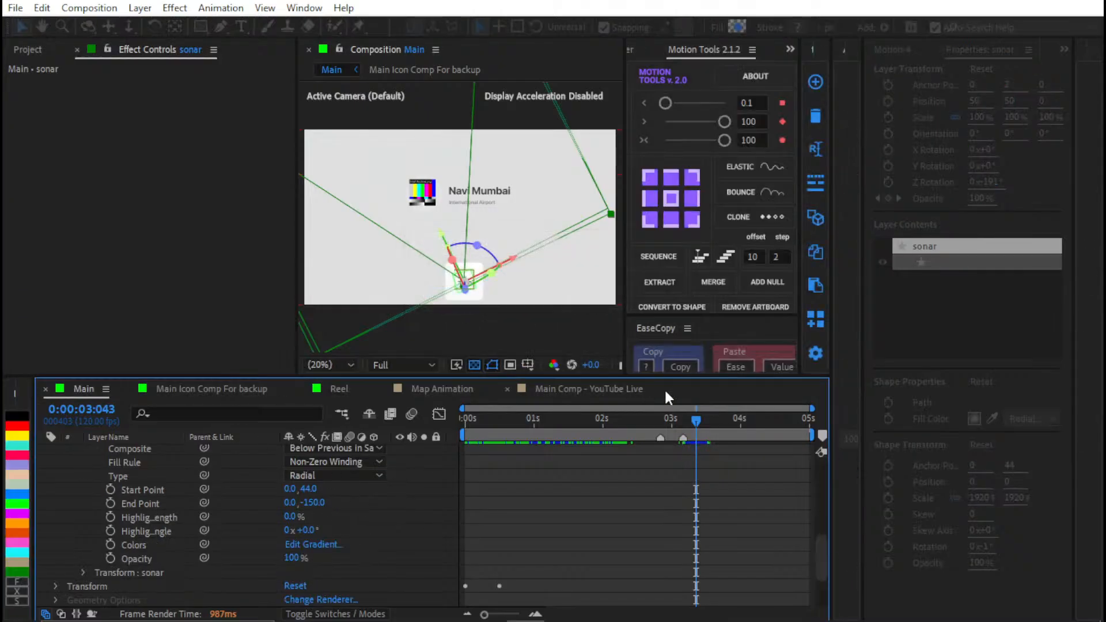
Step: In Main Comp - YouTube Live, set the sonar gradient's end point to 0, -150 and start point to 0, 44
{"action": "left_click", "coordinate": [457, 392]}
{"action": "left_click", "coordinate": [586, 389]}
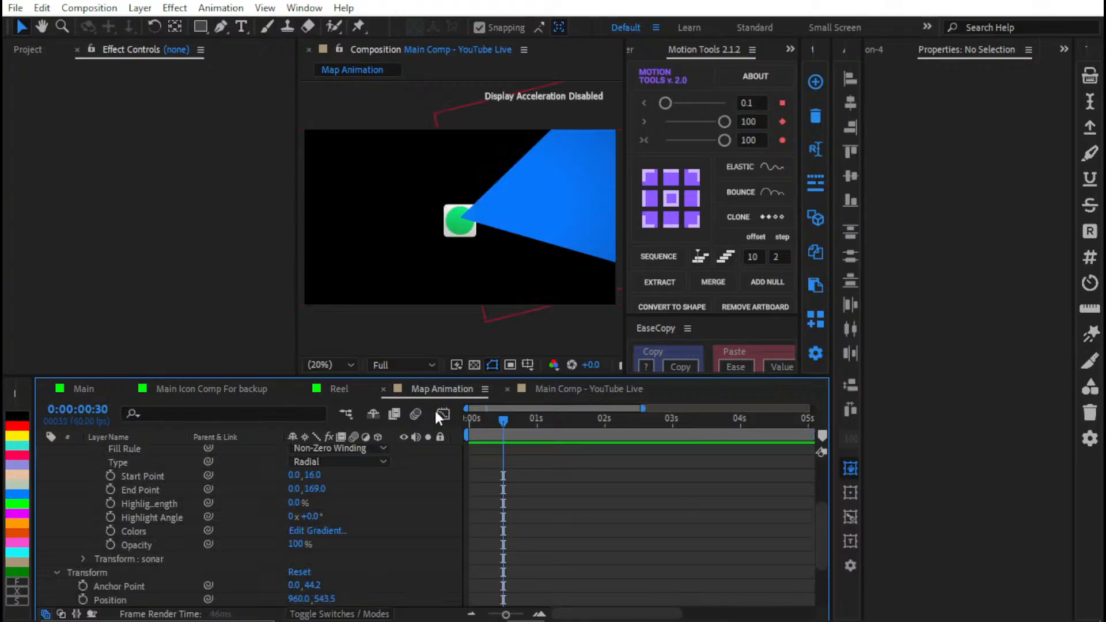
{"action": "left_click", "coordinate": [319, 488]}
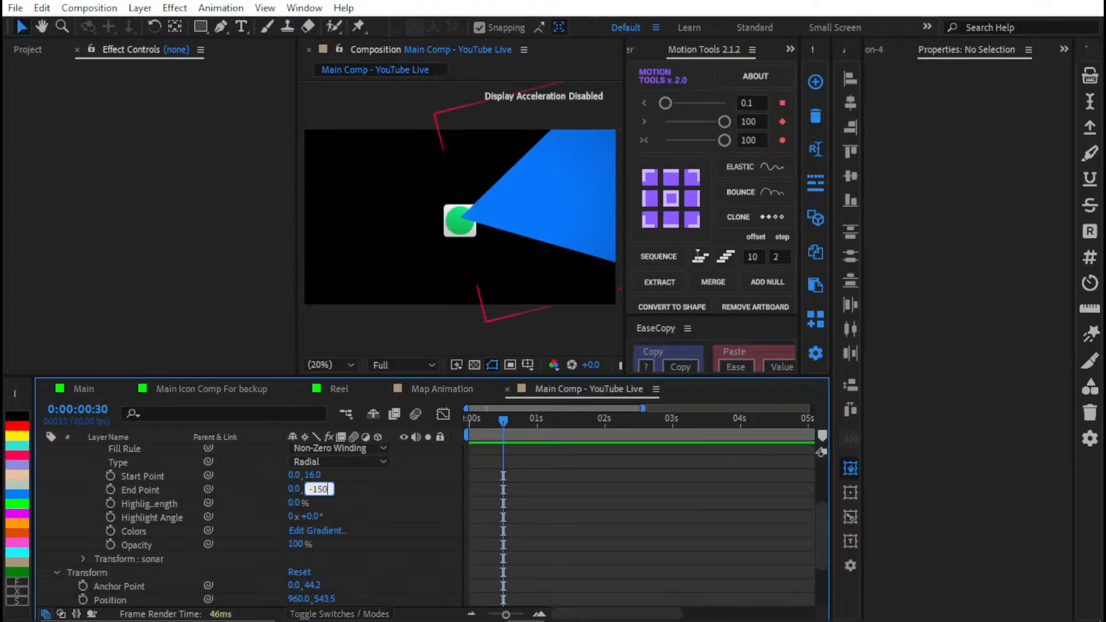
{"action": "key", "text": "Return"}
{"action": "left_click", "coordinate": [313, 475]}
{"action": "type", "text": "44"}
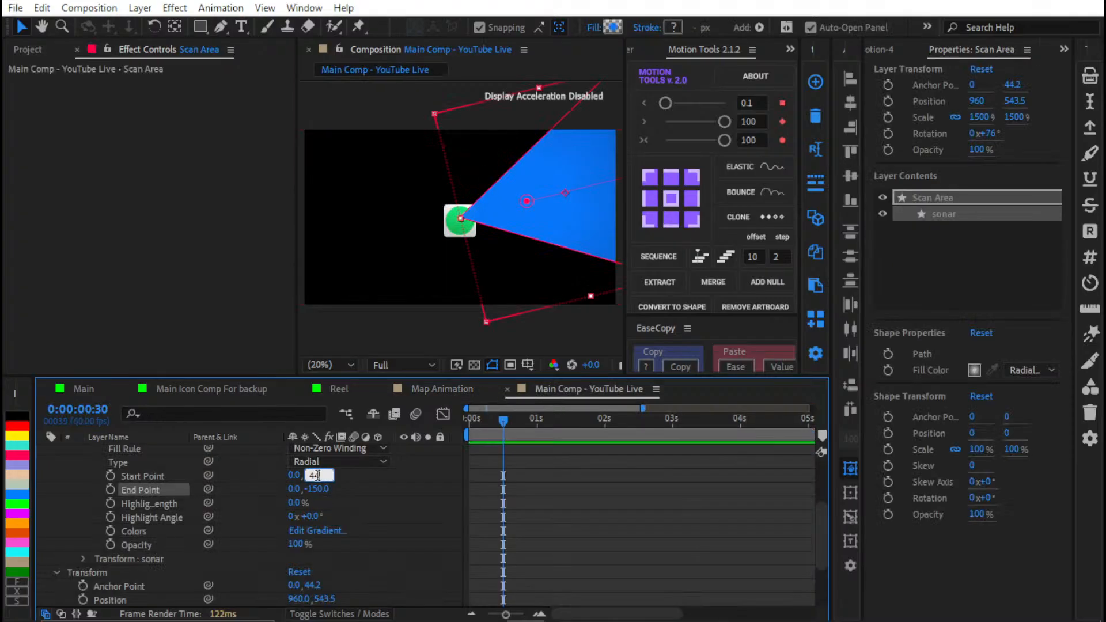
{"action": "left_click", "coordinate": [363, 465]}
Step: In the Main composition, expand the reference sonar shape's own transform group and check its anchor point and scale
{"action": "left_click", "coordinate": [87, 389]}
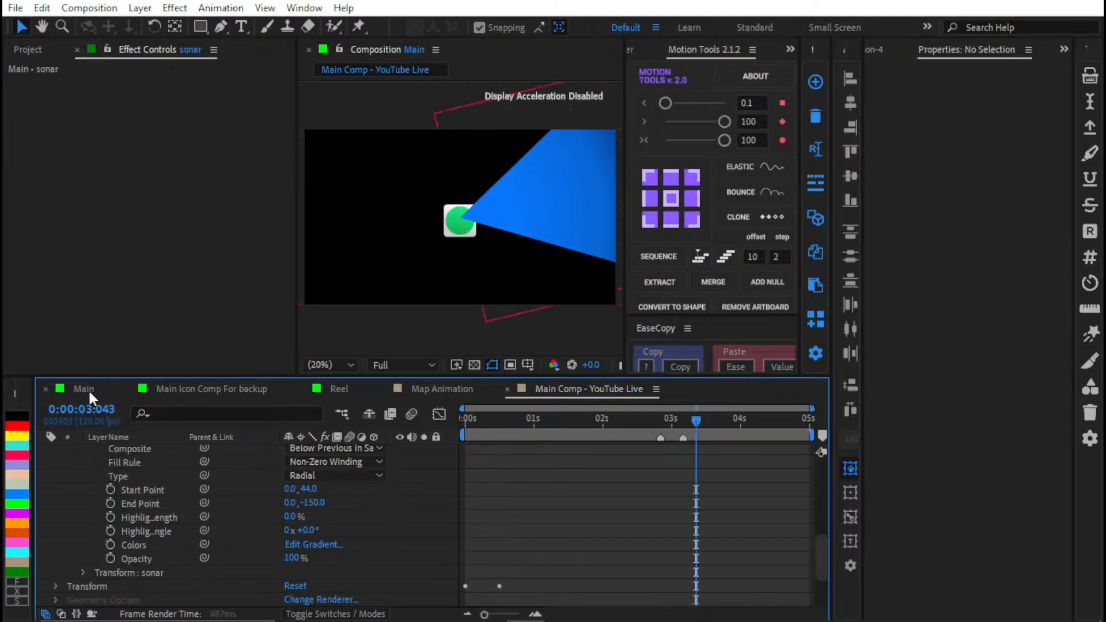
{"action": "left_click", "coordinate": [596, 387]}
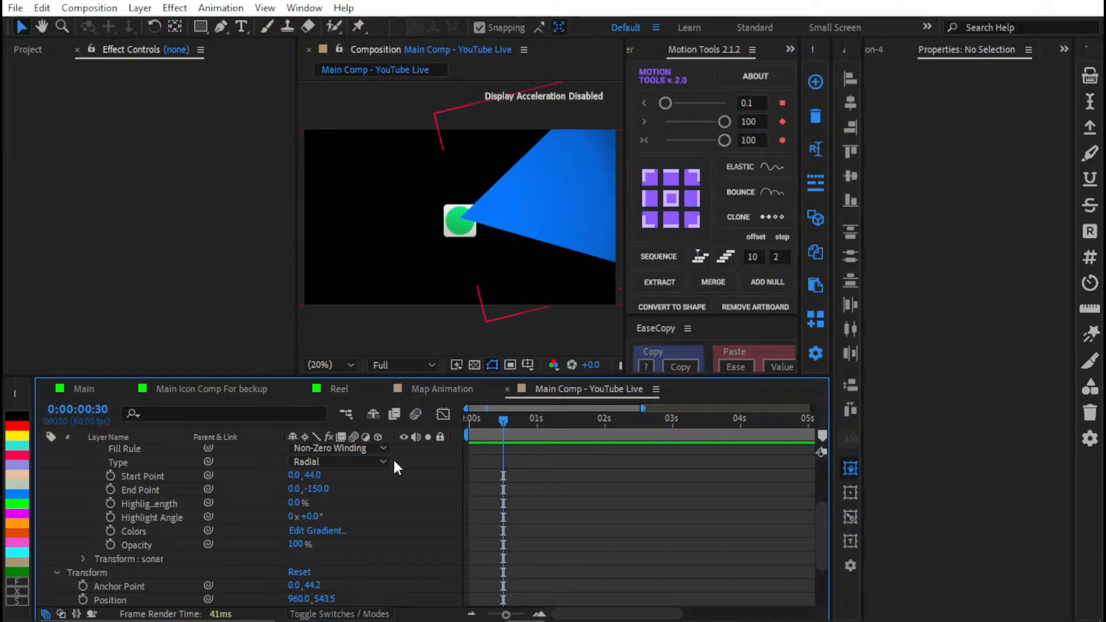
{"action": "left_click", "coordinate": [83, 389]}
{"action": "scroll", "coordinate": [335, 547], "scroll_direction": "down", "scroll_amount": 5}
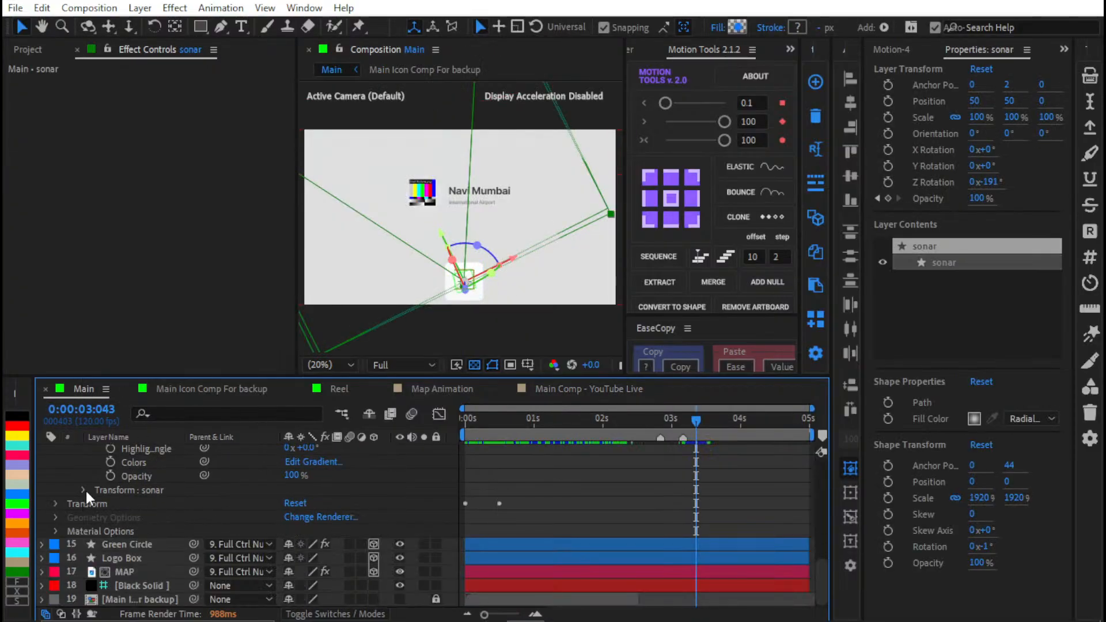
{"action": "left_click", "coordinate": [84, 490]}
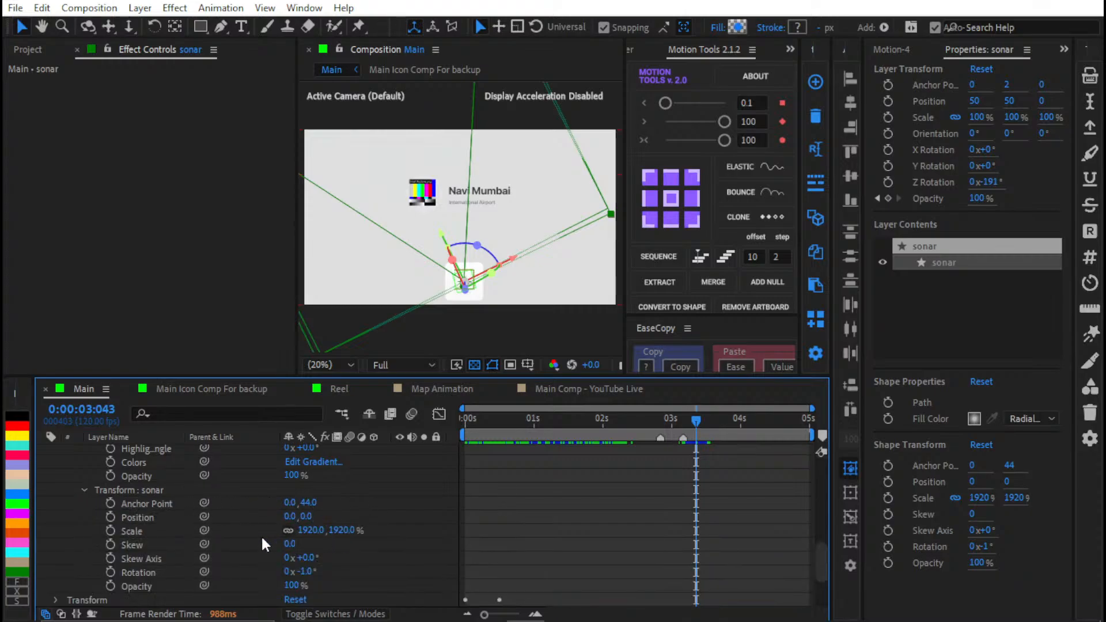
Step: In Main Comp - YouTube Live, set the Scan Area layer's scale to 100% and its anchor point to 0, 0
{"action": "left_click", "coordinate": [576, 390]}
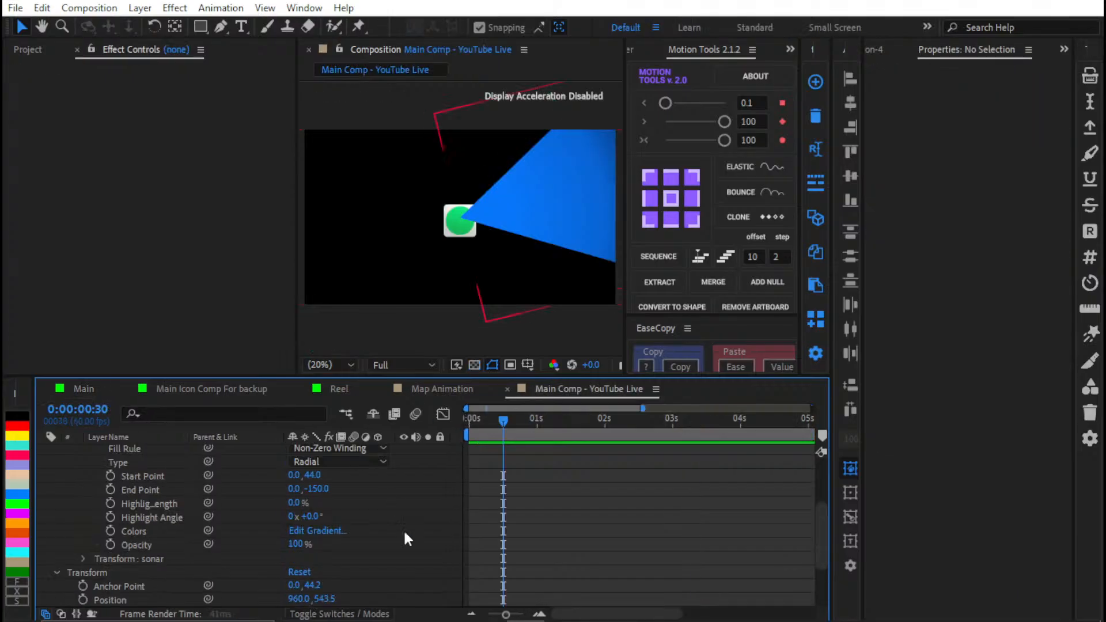
{"action": "scroll", "coordinate": [345, 541], "scroll_direction": "down", "scroll_amount": 3}
{"action": "left_click", "coordinate": [314, 530]}
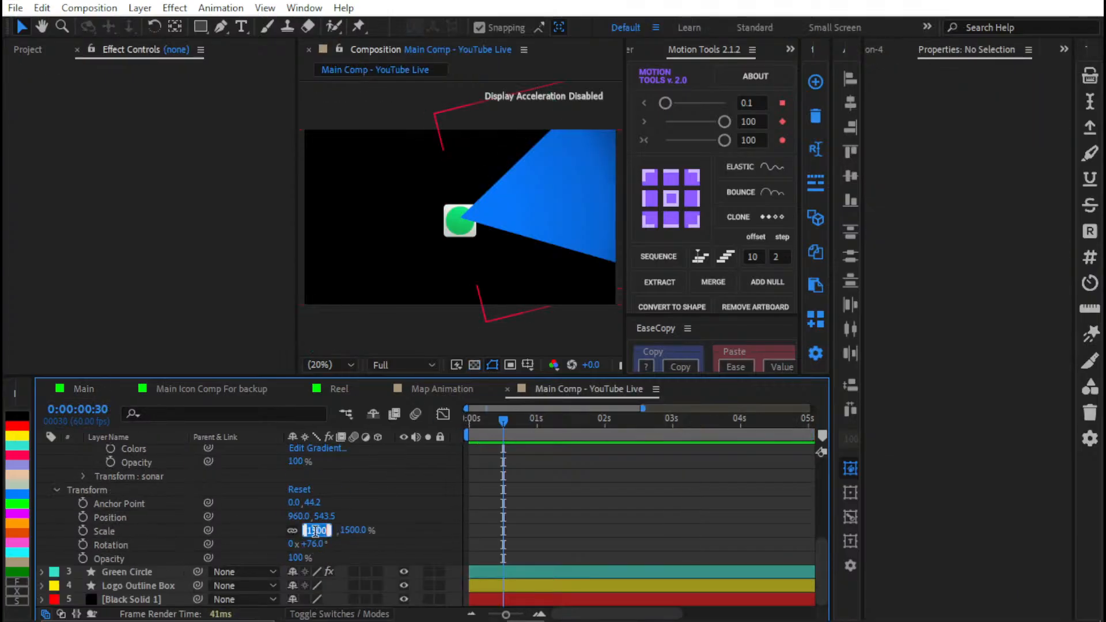
{"action": "type", "text": "100"}
{"action": "key", "text": "Return"}
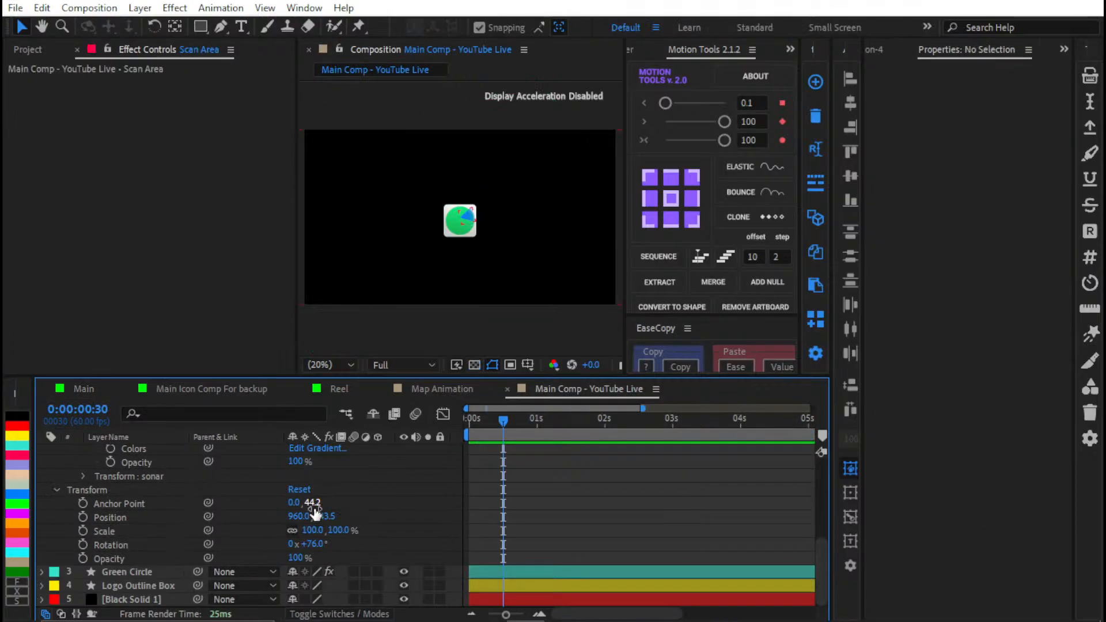
{"action": "left_click", "coordinate": [316, 503]}
{"action": "type", "text": "0"}
{"action": "key", "text": "Return"}
Step: In the Scan Area layer's sonar shape transform, set the anchor point to 0, 44 and the scale to 1920%
{"action": "scroll", "coordinate": [306, 477], "scroll_direction": "up", "scroll_amount": 1}
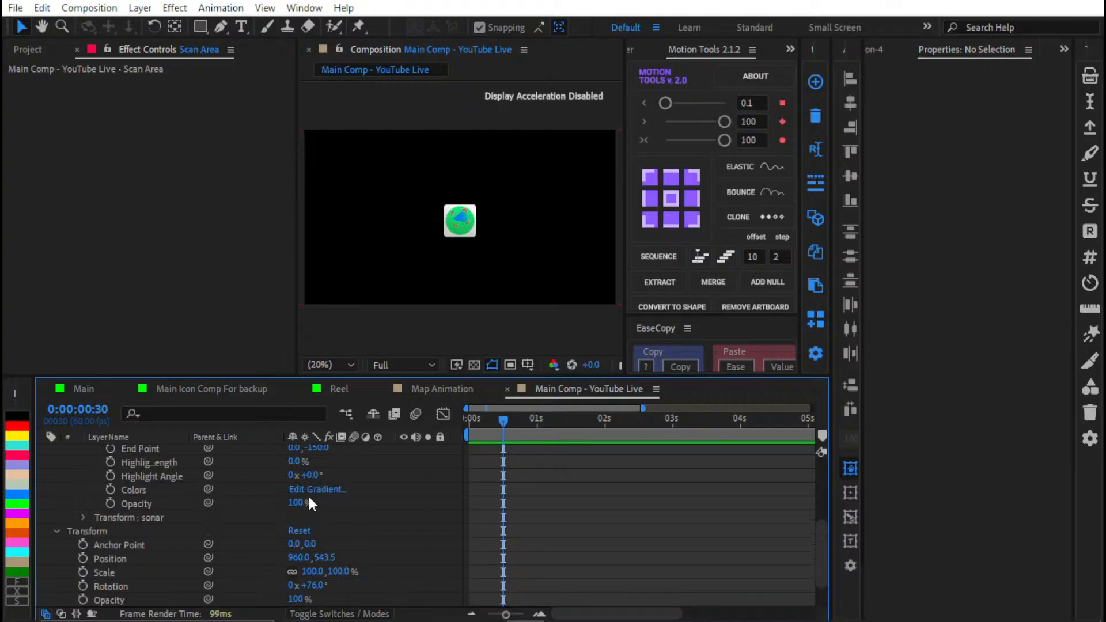
{"action": "left_click", "coordinate": [83, 516]}
{"action": "scroll", "coordinate": [226, 529], "scroll_direction": "down", "scroll_amount": 1}
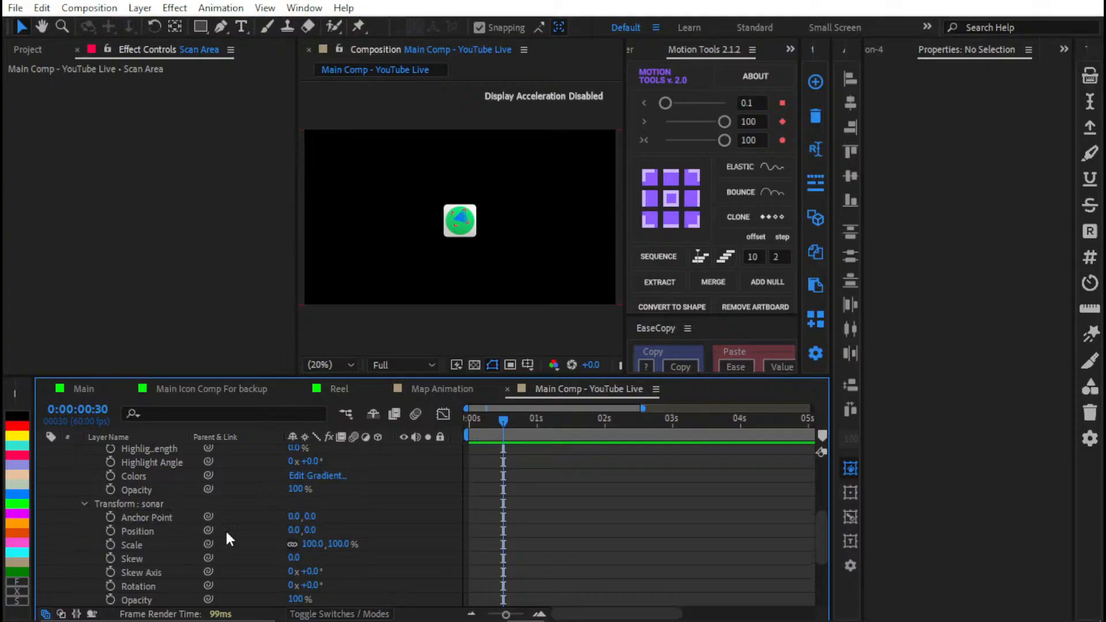
{"action": "left_click", "coordinate": [312, 516]}
{"action": "type", "text": "44"}
{"action": "key", "text": "Return"}
{"action": "left_click", "coordinate": [340, 544]}
{"action": "type", "text": "1920"}
{"action": "key", "text": "Return"}
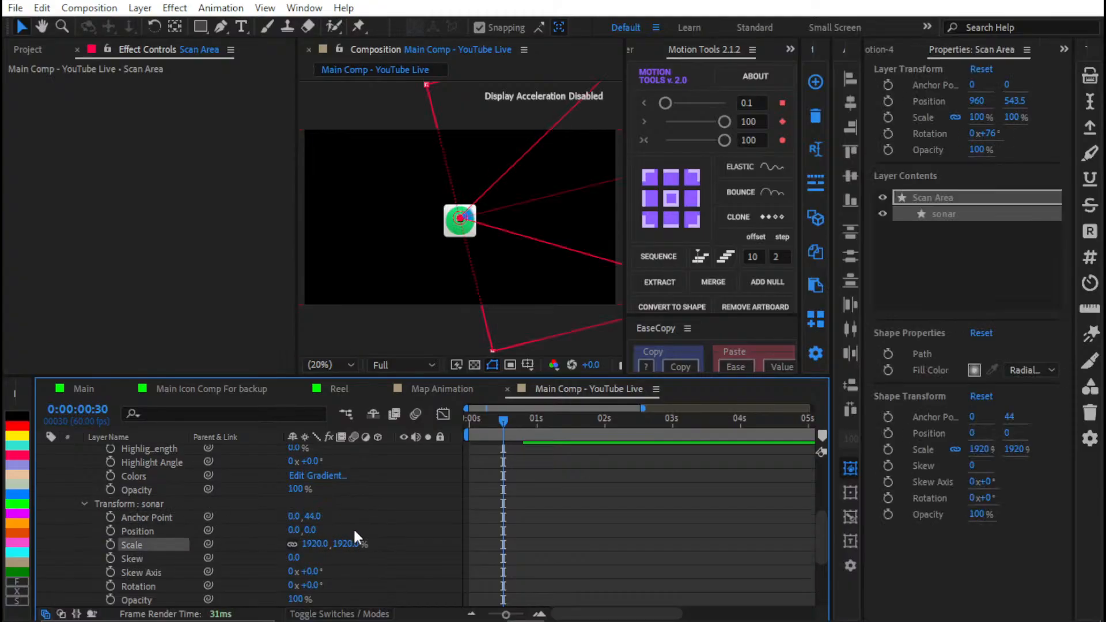
{"action": "left_click", "coordinate": [363, 520]}
{"action": "left_click", "coordinate": [516, 312]}
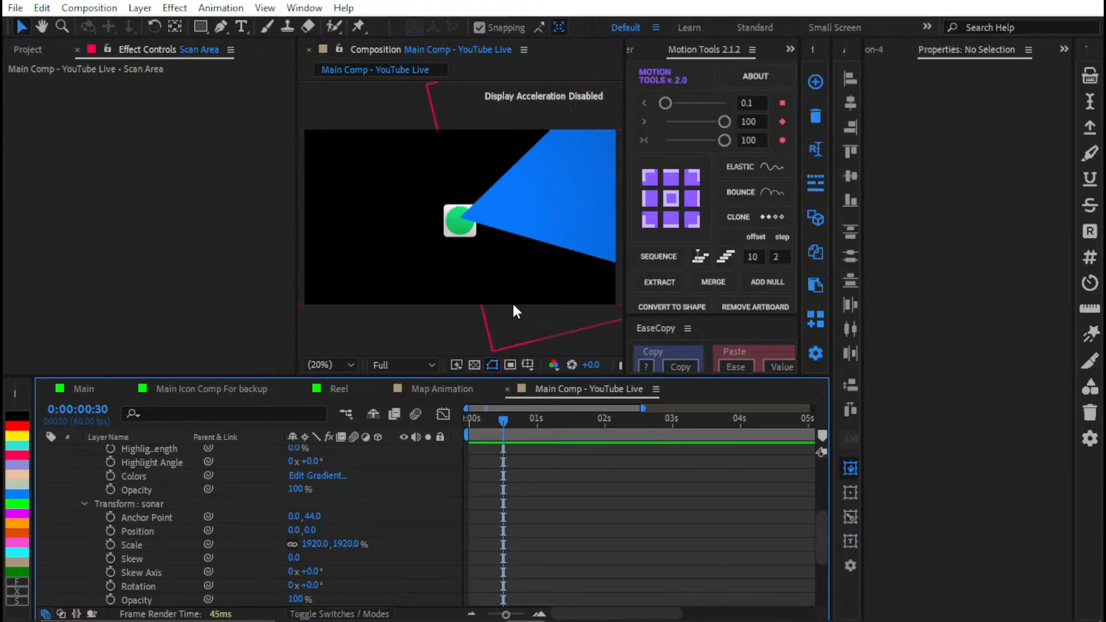
Step: Recheck the reference sonar in Main, and make the Blue Center layer visible in Main Comp - YouTube Live
{"action": "left_click", "coordinate": [85, 389]}
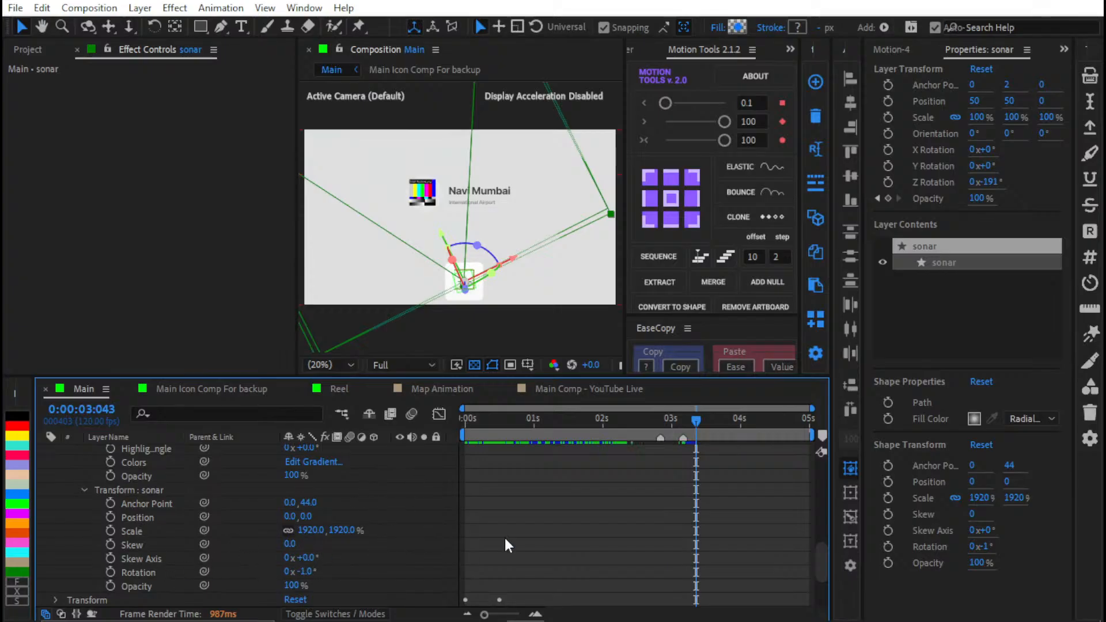
{"action": "scroll", "coordinate": [503, 541], "scroll_direction": "up", "scroll_amount": 3}
{"action": "left_click", "coordinate": [609, 388]}
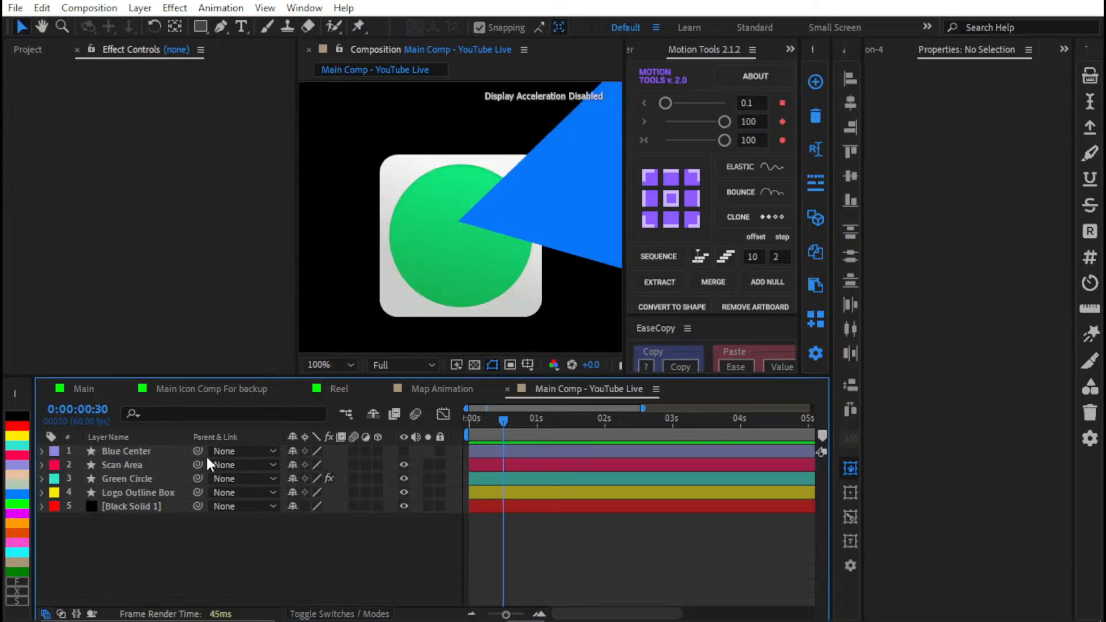
{"action": "left_click", "coordinate": [159, 465]}
{"action": "left_click", "coordinate": [154, 452]}
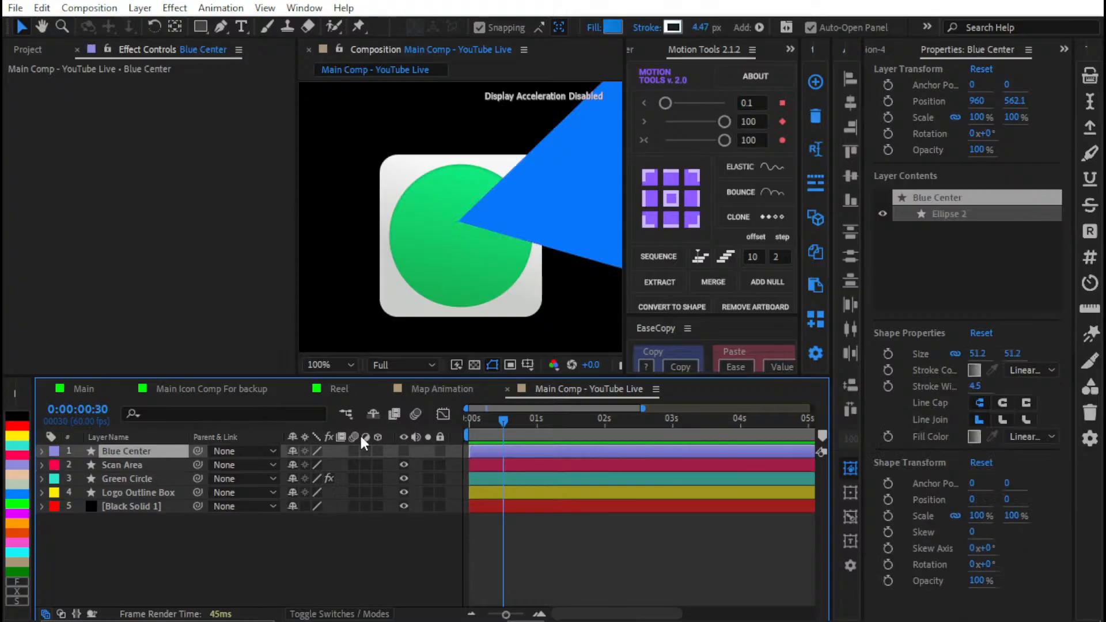
{"action": "left_click", "coordinate": [404, 451]}
Step: Try to align the Scan Area layer vertically and nudge it up towards the blue centre, to about Y 604.4
{"action": "left_click", "coordinate": [502, 465]}
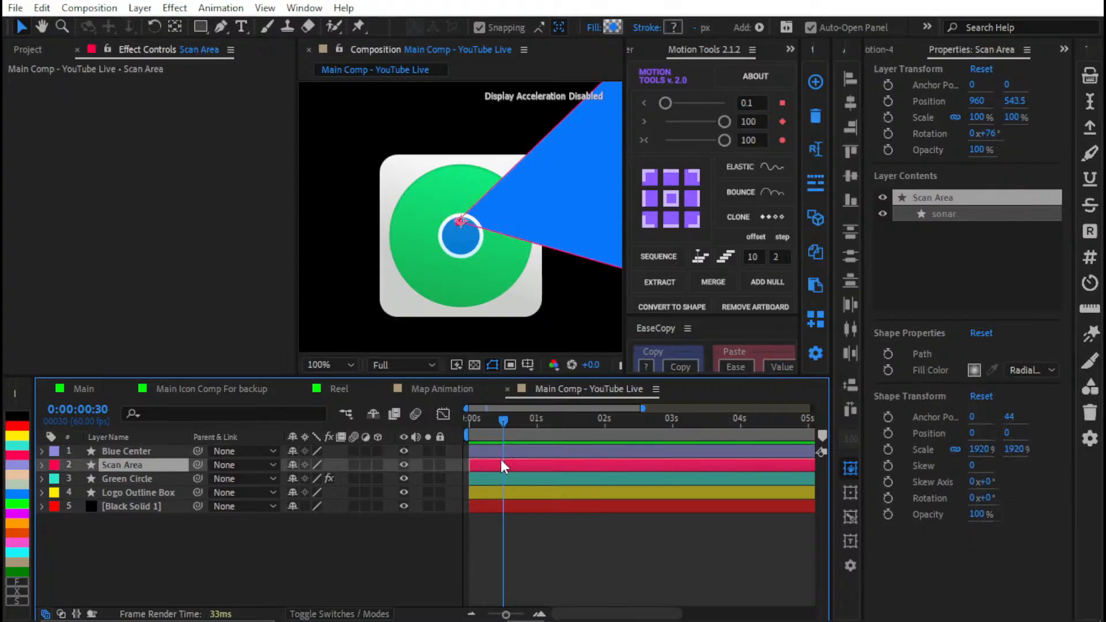
{"action": "left_click", "coordinate": [859, 176]}
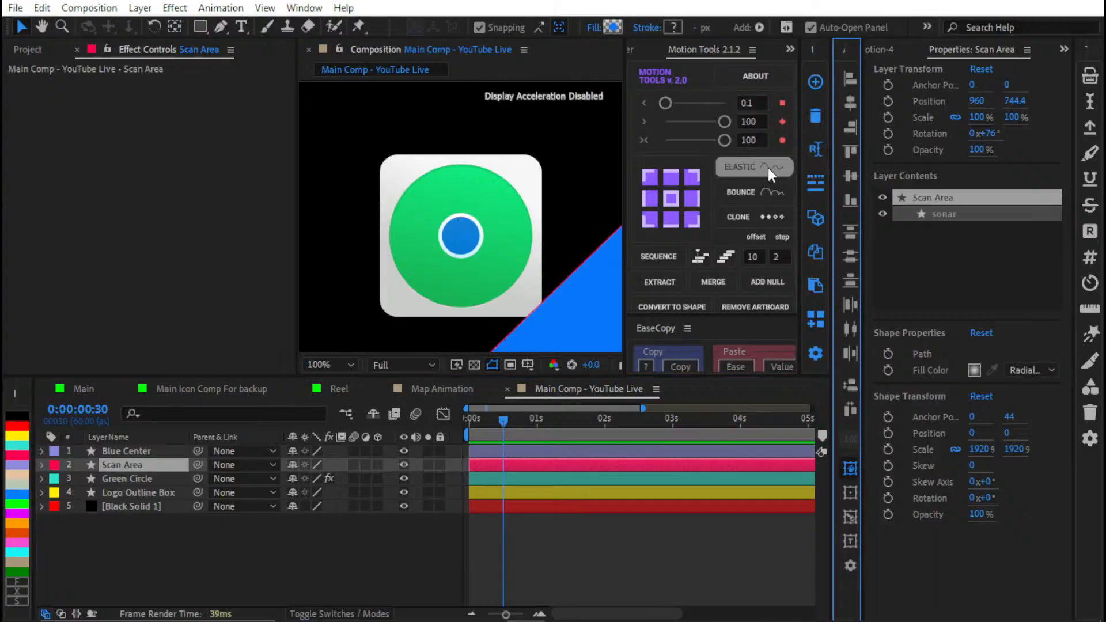
{"action": "key", "text": "shift+Up"}
{"action": "key", "text": "shift+Up"}
{"action": "key", "text": "shift+Up"}
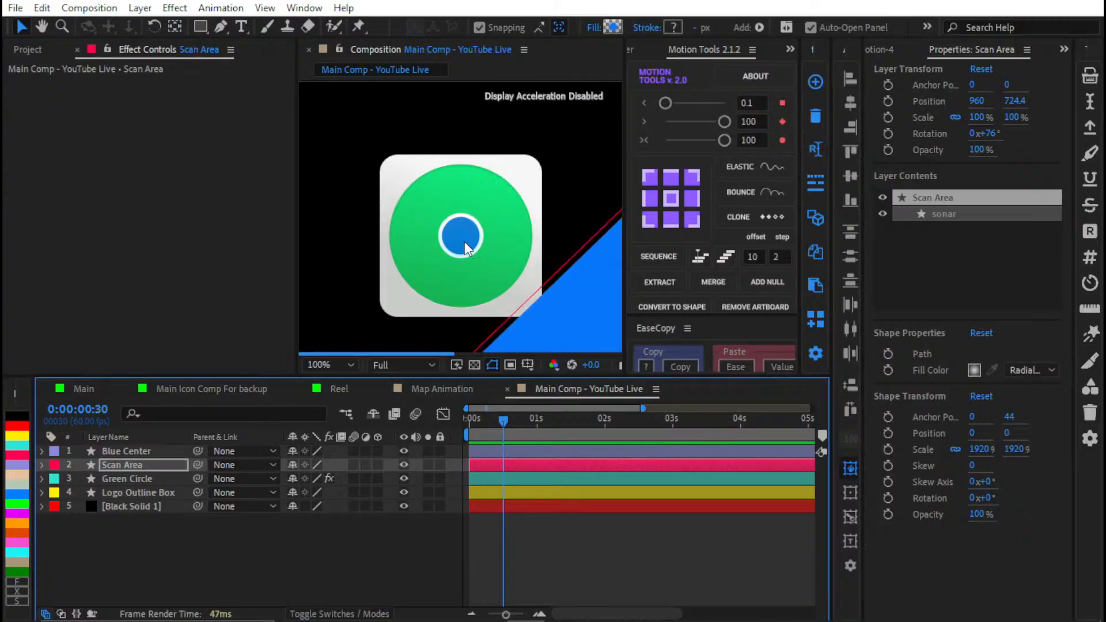
{"action": "key", "text": "shift+Up"}
{"action": "key", "text": "shift+Up"}
{"action": "key", "text": "shift+Up"}
{"action": "key", "text": "shift+Up"}
{"action": "key", "text": "shift+Up"}
{"action": "key", "text": "shift+Up"}
{"action": "key", "text": "shift+Up"}
{"action": "key", "text": "shift+Up"}
{"action": "key", "text": "shift+Up"}
{"action": "key", "text": "shift+Up"}
{"action": "key", "text": "shift+Up"}
{"action": "key", "text": "shift+Up"}
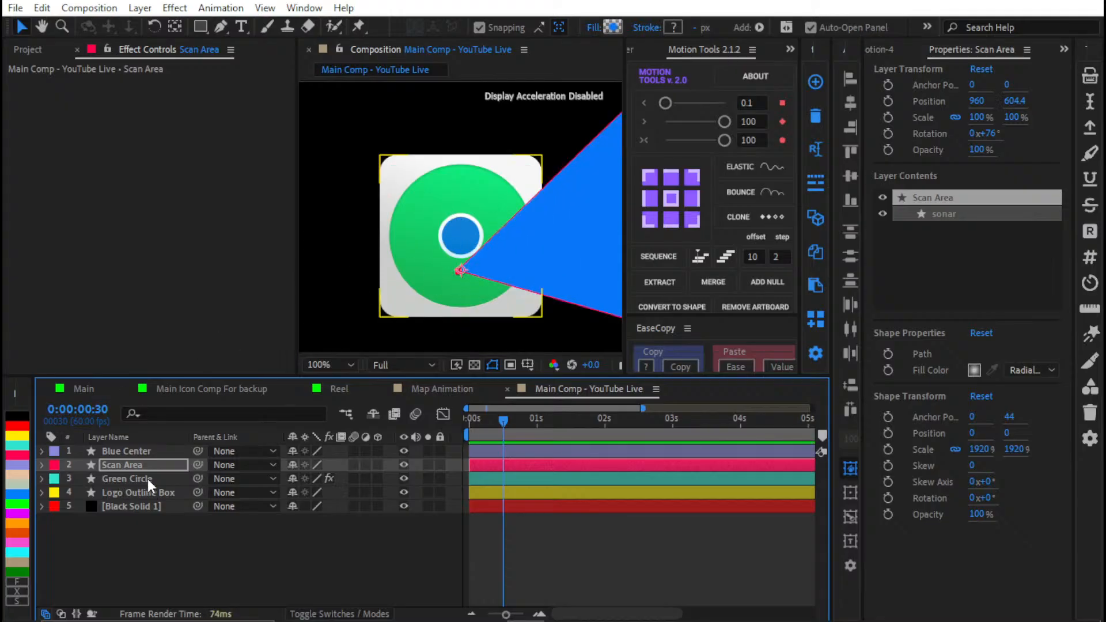
Step: Snap the Scan Area layer to the Blue Center layer's location by parenting it there, and set its parent back to None
{"action": "left_click_drag", "start_coordinate": [198, 465], "coordinate": [157, 451]}
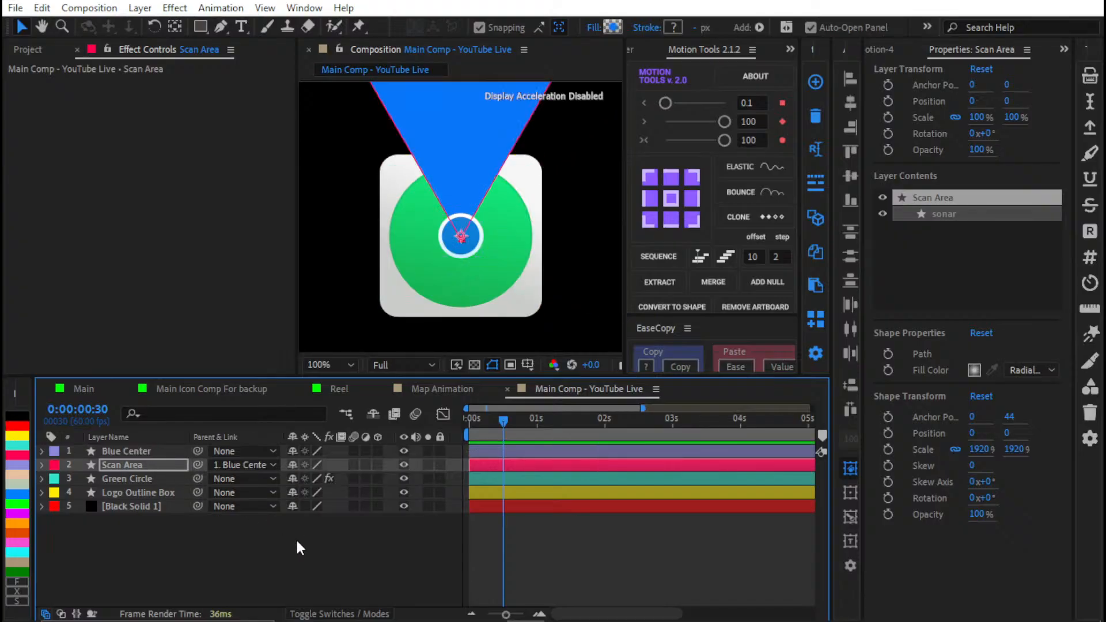
{"action": "left_click", "coordinate": [295, 538]}
{"action": "left_click", "coordinate": [142, 466]}
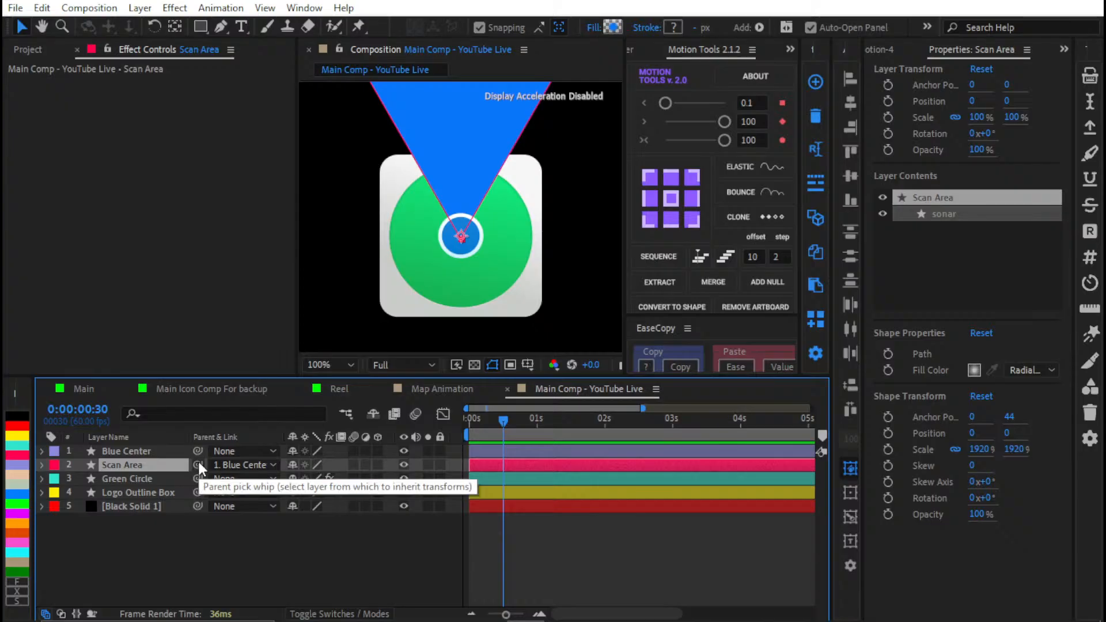
{"action": "left_click_drag", "start_coordinate": [198, 464], "coordinate": [151, 452]}
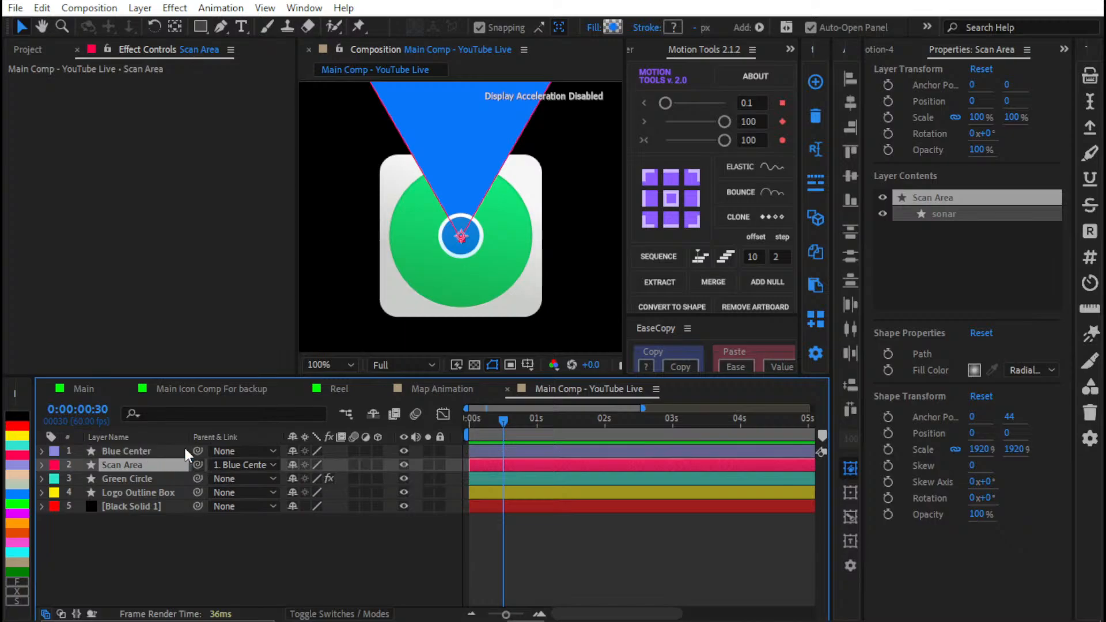
{"action": "left_click", "coordinate": [242, 465]}
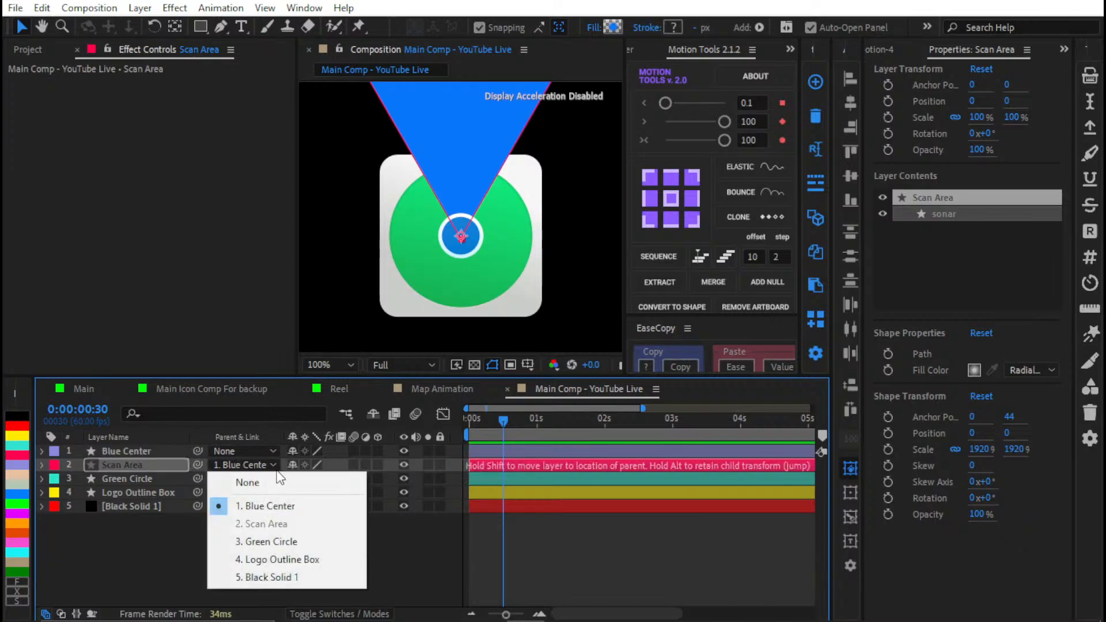
{"action": "left_click", "coordinate": [285, 482]}
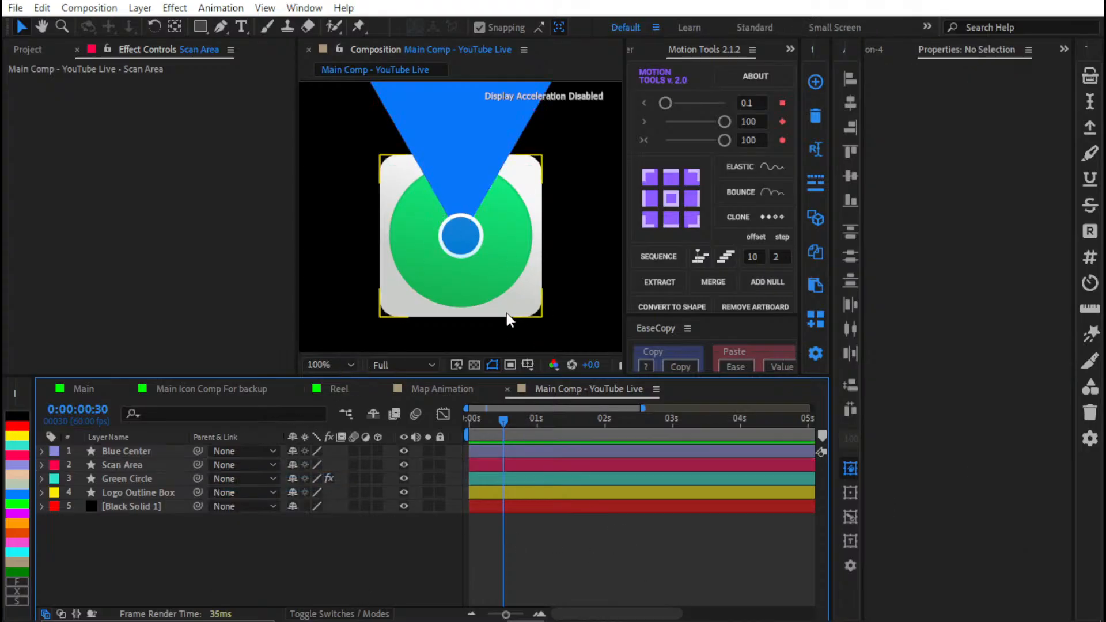
Step: Add image 58_1031-296.png from the Images folder to the composition and place its layer directly below Logo Outline Box
{"action": "scroll", "coordinate": [462, 288], "scroll_direction": "down", "scroll_amount": 5}
{"action": "scroll", "coordinate": [493, 236], "scroll_direction": "up", "scroll_amount": 2}
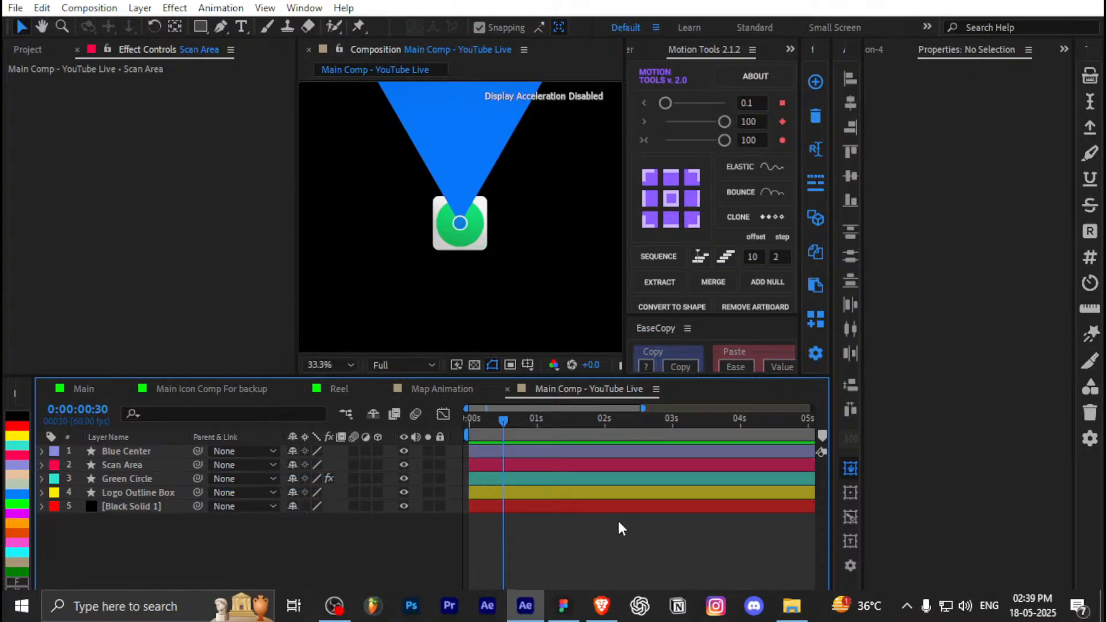
{"action": "key", "text": "ctrl+0"}
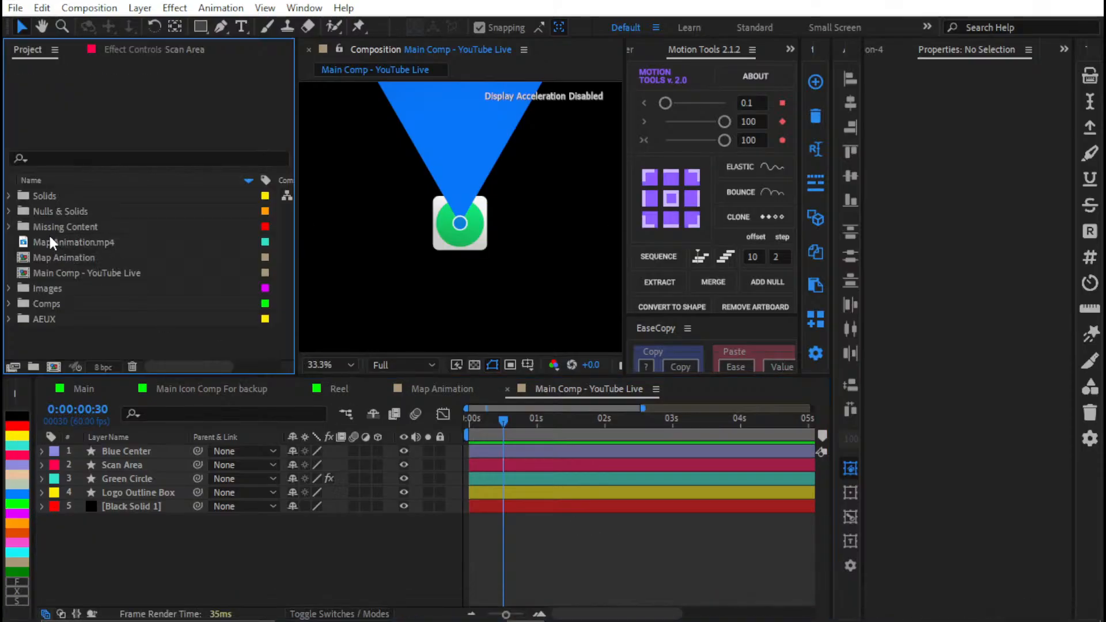
{"action": "left_click", "coordinate": [9, 288]}
{"action": "left_click", "coordinate": [70, 304]}
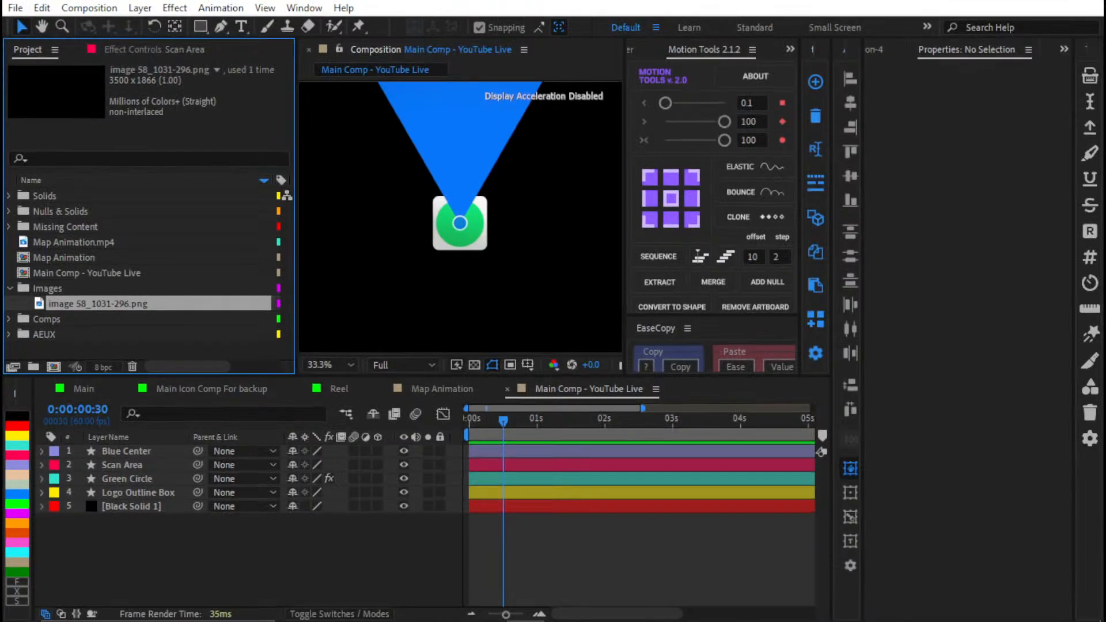
{"action": "left_click_drag", "start_coordinate": [80, 303], "coordinate": [56, 441]}
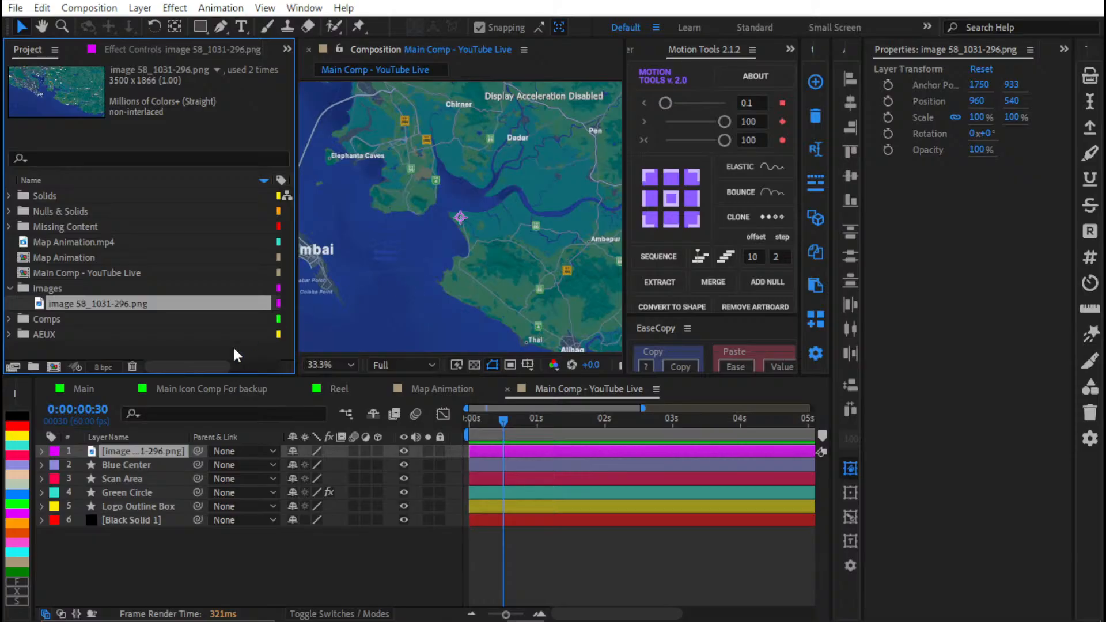
{"action": "left_click_drag", "start_coordinate": [144, 452], "coordinate": [148, 508]}
Step: Try fitting the map image to the composition's width, and settle on fitting it to the height at 57.9% scale
{"action": "key", "text": "ctrl+alt+shift+g"}
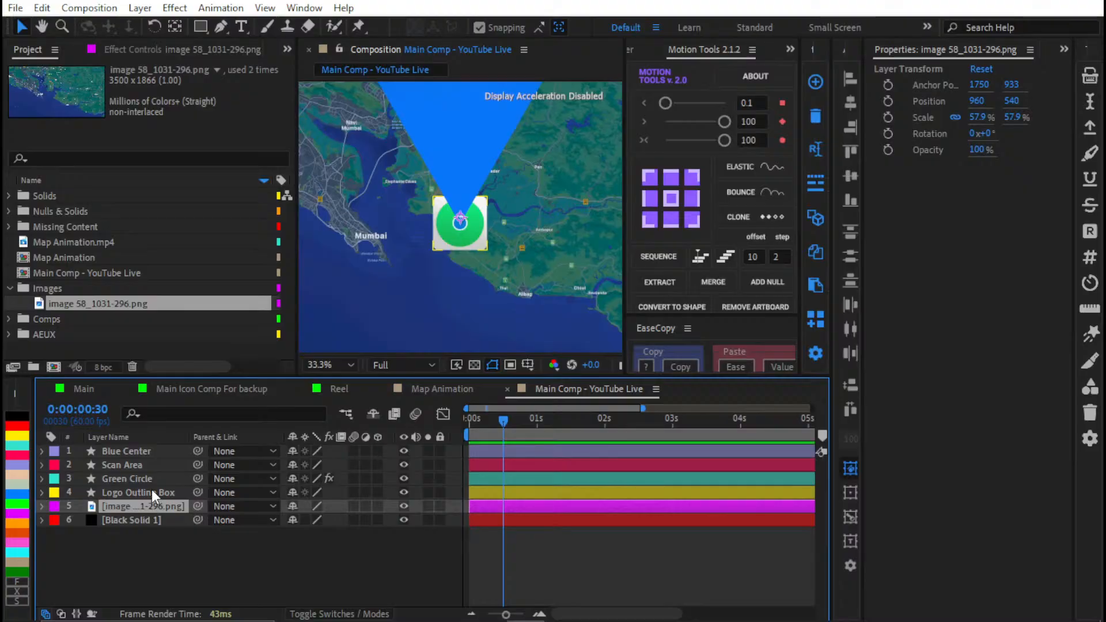
{"action": "scroll", "coordinate": [450, 226], "scroll_direction": "down", "scroll_amount": 2}
{"action": "key", "text": "ctrl+alt+shift+h"}
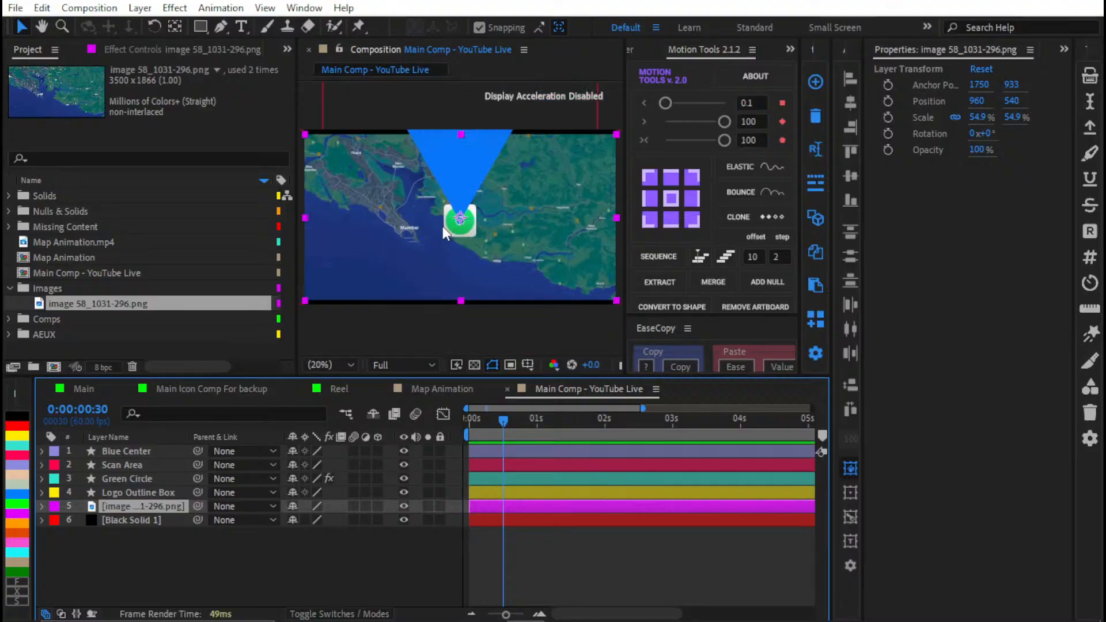
{"action": "key", "text": "ctrl+alt+shift+g"}
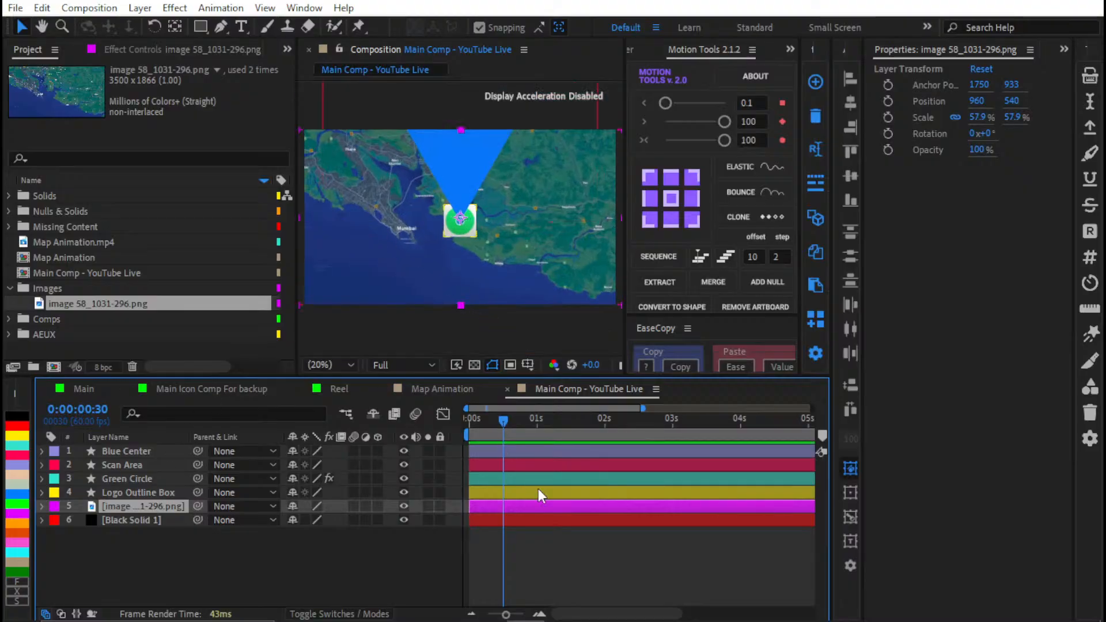
Step: In the Main composition, collapse the reference sonar layer and examine how the icon layers are parented to the control nulls
{"action": "left_click", "coordinate": [80, 389]}
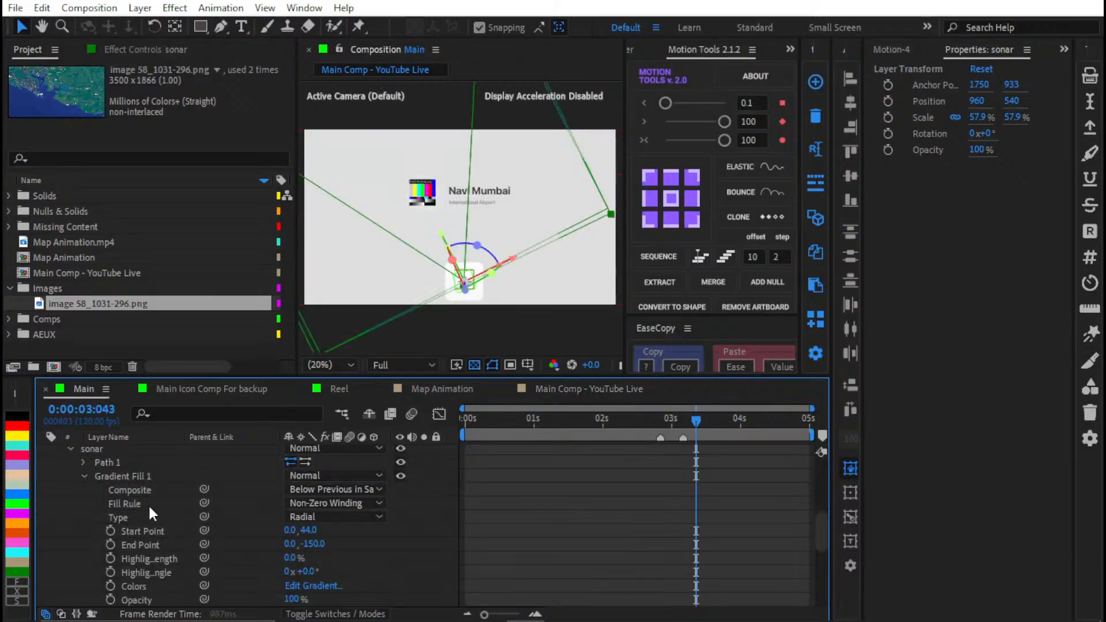
{"action": "scroll", "coordinate": [60, 493], "scroll_direction": "up", "scroll_amount": 4}
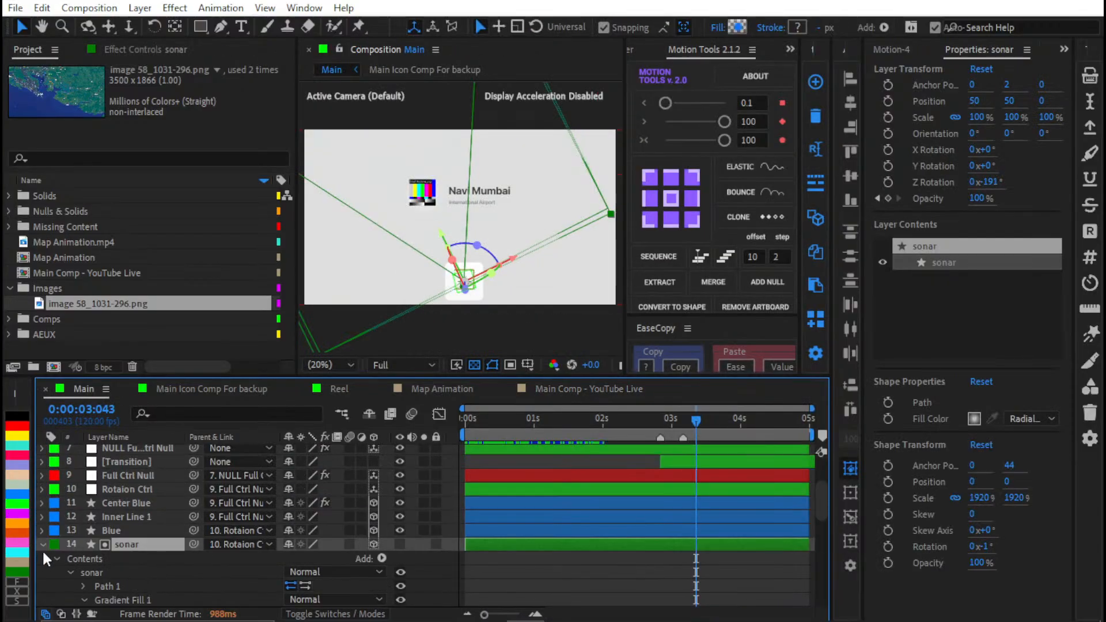
{"action": "left_click", "coordinate": [43, 544]}
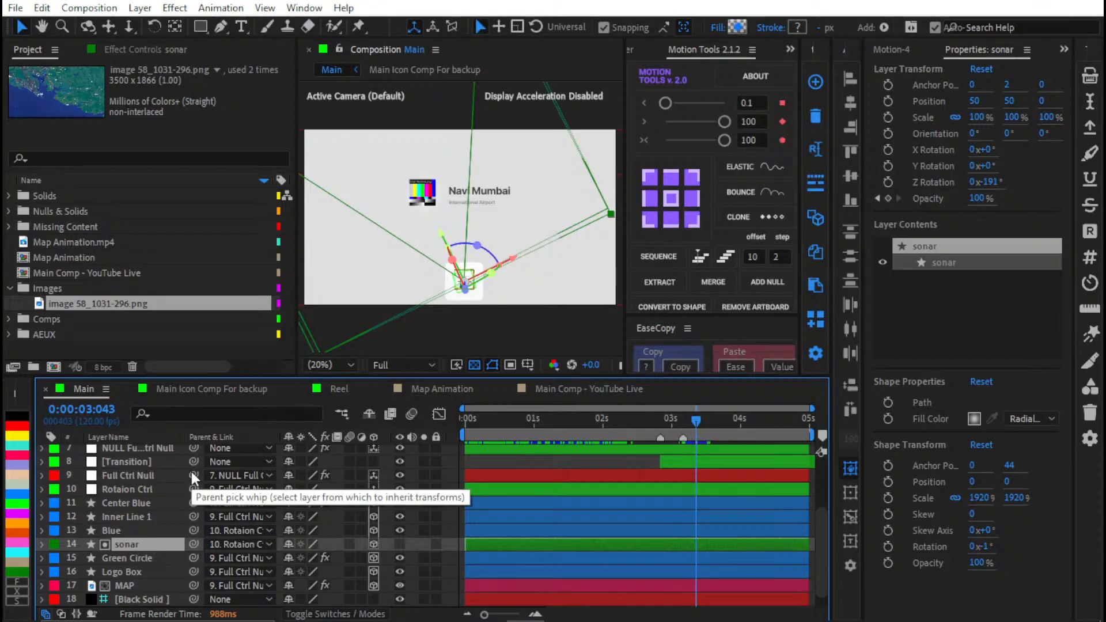
Step: In the Main Comp - YouTube Live composition, select the Scan Area layer and show the timeline's blend mode and track matte columns
{"action": "left_click", "coordinate": [565, 396]}
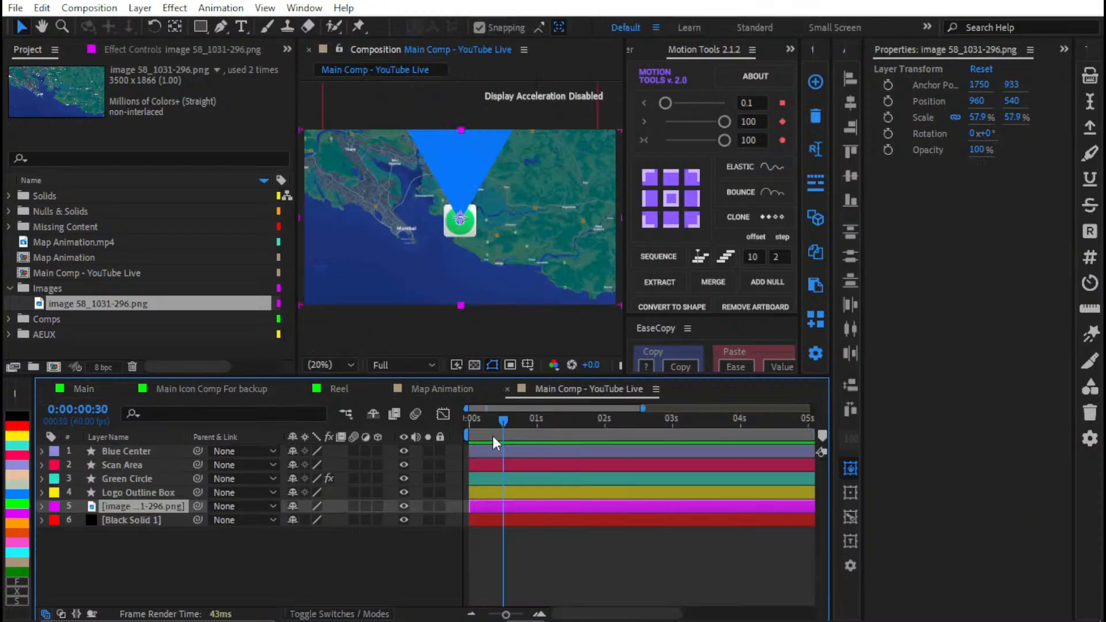
{"action": "left_click", "coordinate": [148, 505]}
{"action": "left_click", "coordinate": [148, 478]}
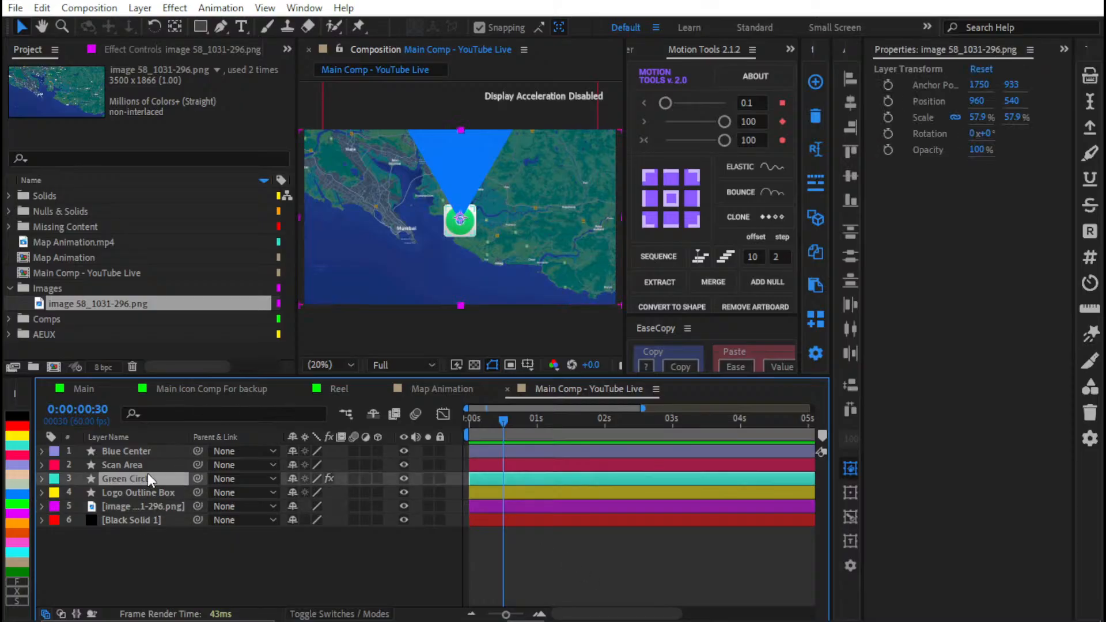
{"action": "left_click", "coordinate": [173, 465]}
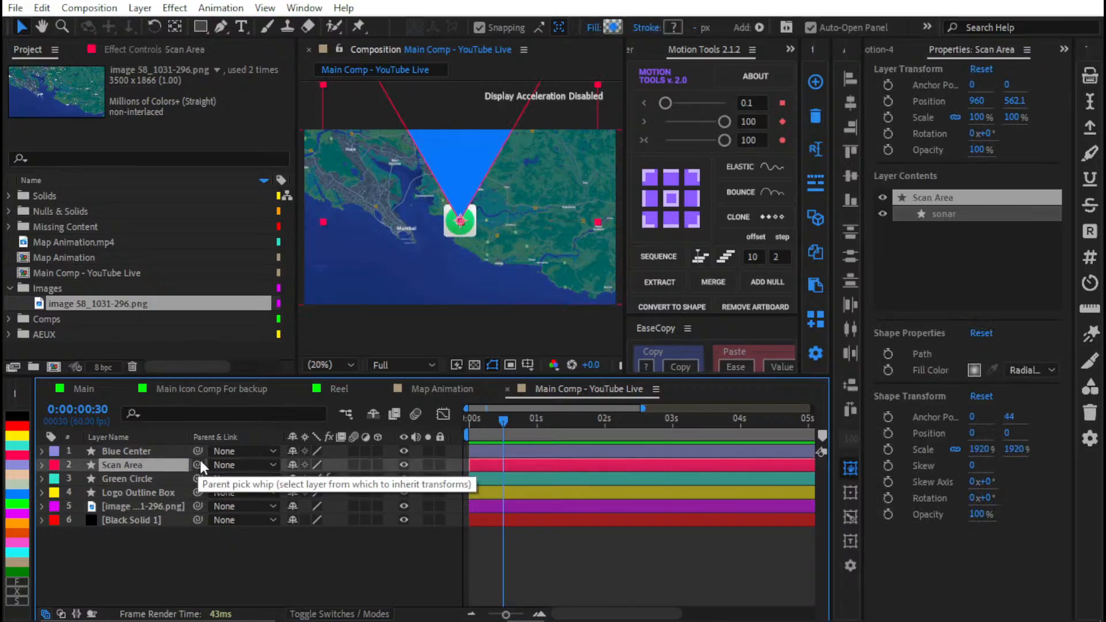
{"action": "key", "text": "F4"}
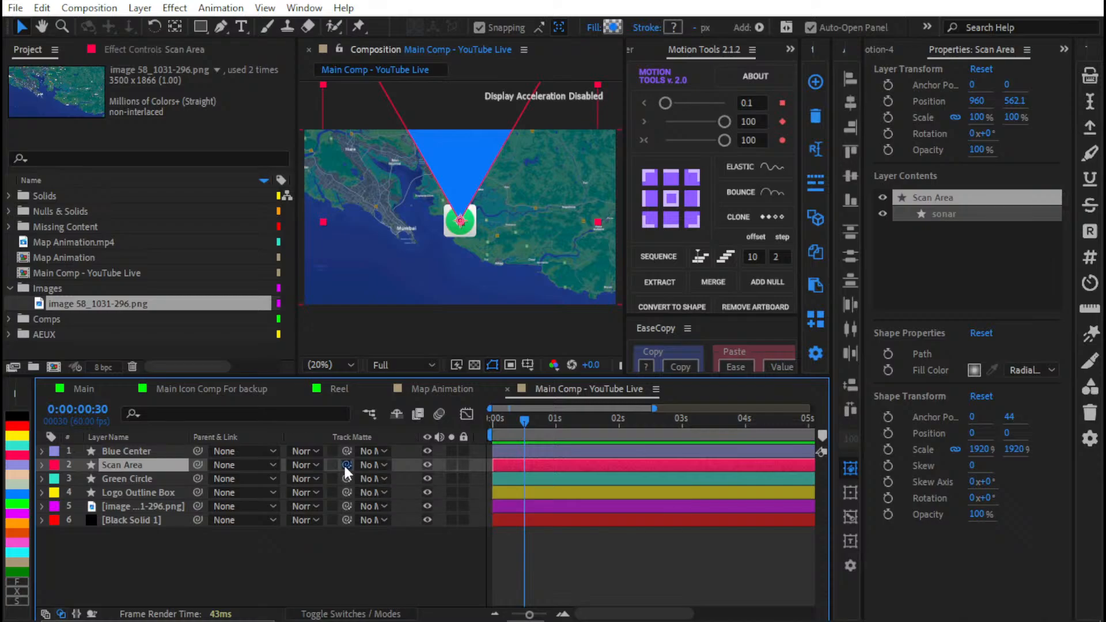
Step: Try using the map image as the Scan Area layer's track matte with the image visible, and undo it
{"action": "left_click_drag", "start_coordinate": [344, 464], "coordinate": [337, 503]}
{"action": "key", "text": "ctrl+z"}
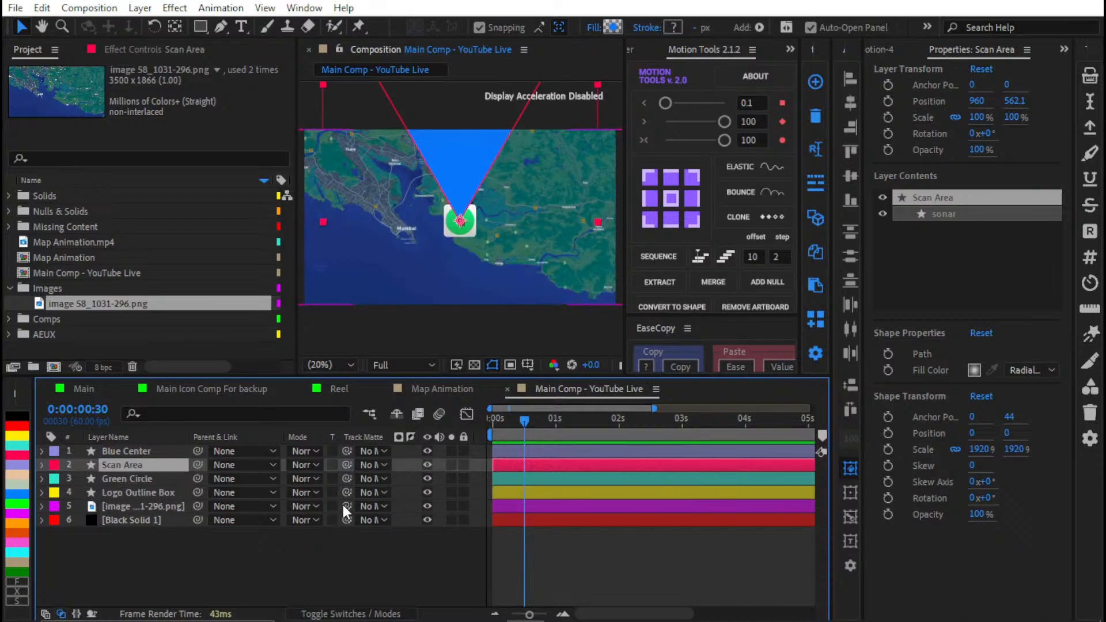
{"action": "left_click_drag", "start_coordinate": [345, 464], "coordinate": [334, 503]}
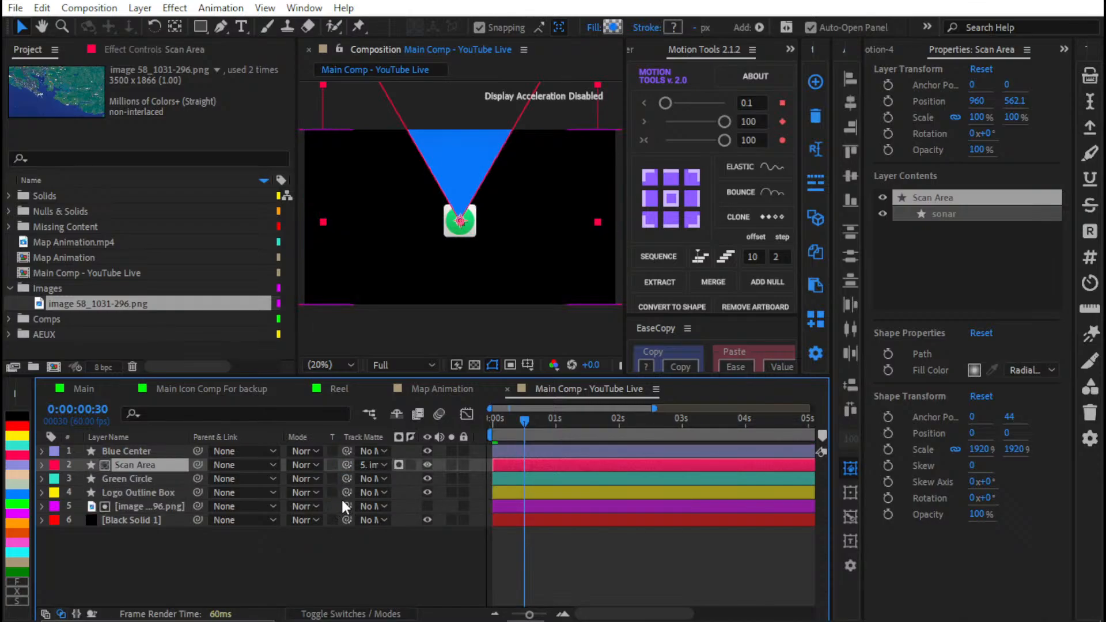
{"action": "left_click", "coordinate": [426, 505]}
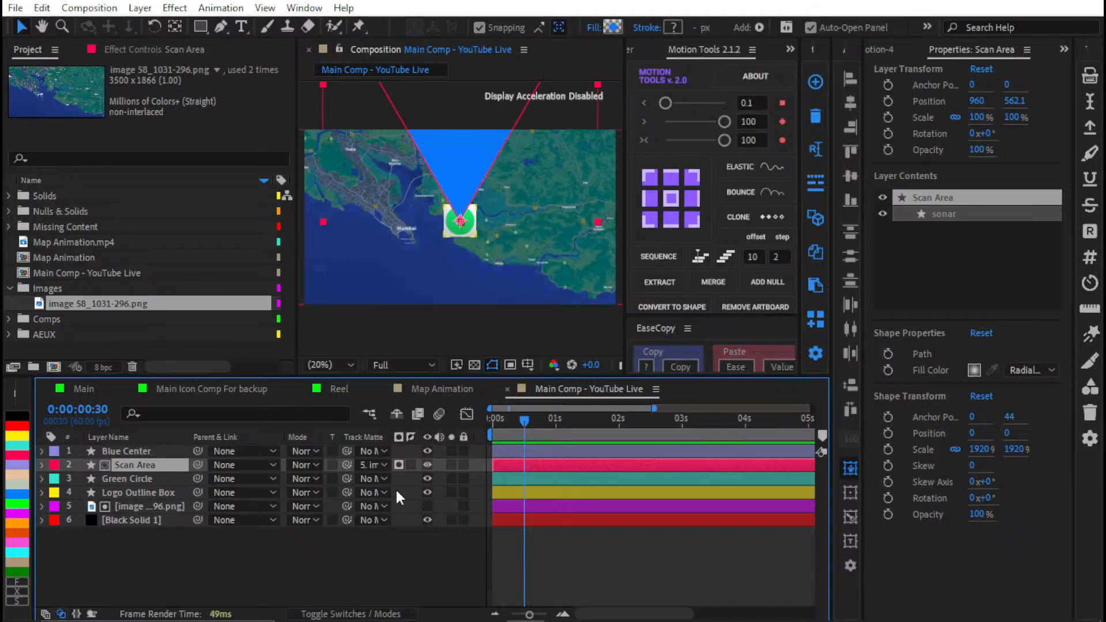
{"action": "key", "text": "ctrl+z"}
{"action": "key", "text": "ctrl+z"}
Step: Set the Scan Area layer as the track matte of the map image layer
{"action": "left_click", "coordinate": [371, 464]}
{"action": "left_click", "coordinate": [318, 507]}
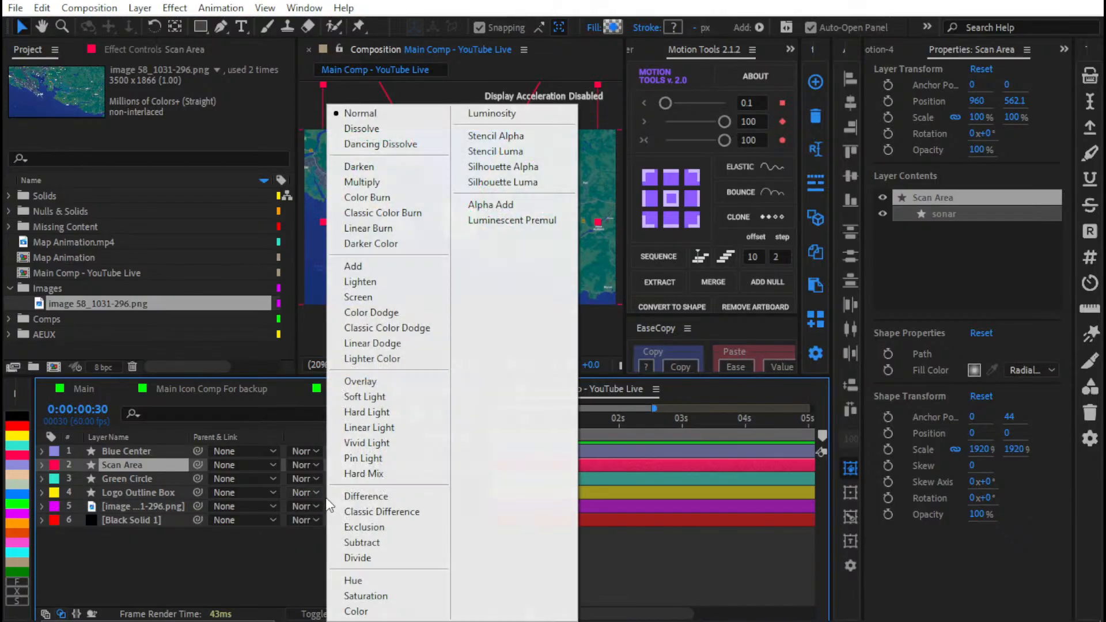
{"action": "left_click", "coordinate": [165, 533]}
{"action": "left_click_drag", "start_coordinate": [344, 506], "coordinate": [319, 459]}
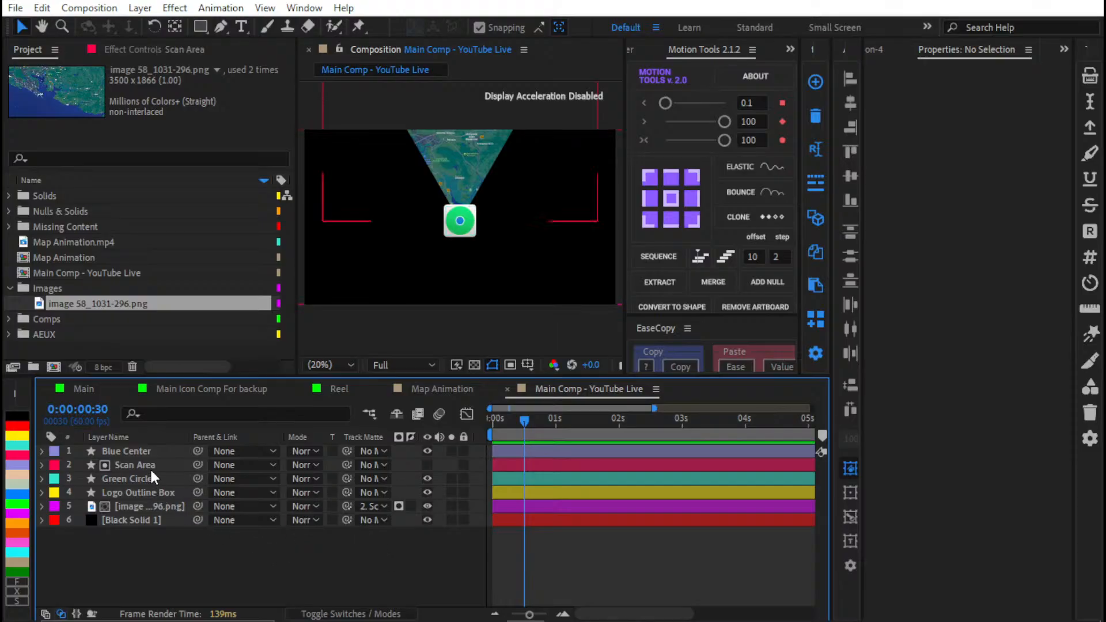
Step: Make the Scan Area matte layer visible and try lowering its opacity
{"action": "left_click", "coordinate": [392, 468]}
{"action": "key", "text": "F2"}
{"action": "left_click", "coordinate": [427, 466]}
{"action": "left_click", "coordinate": [166, 467]}
{"action": "key", "text": "s"}
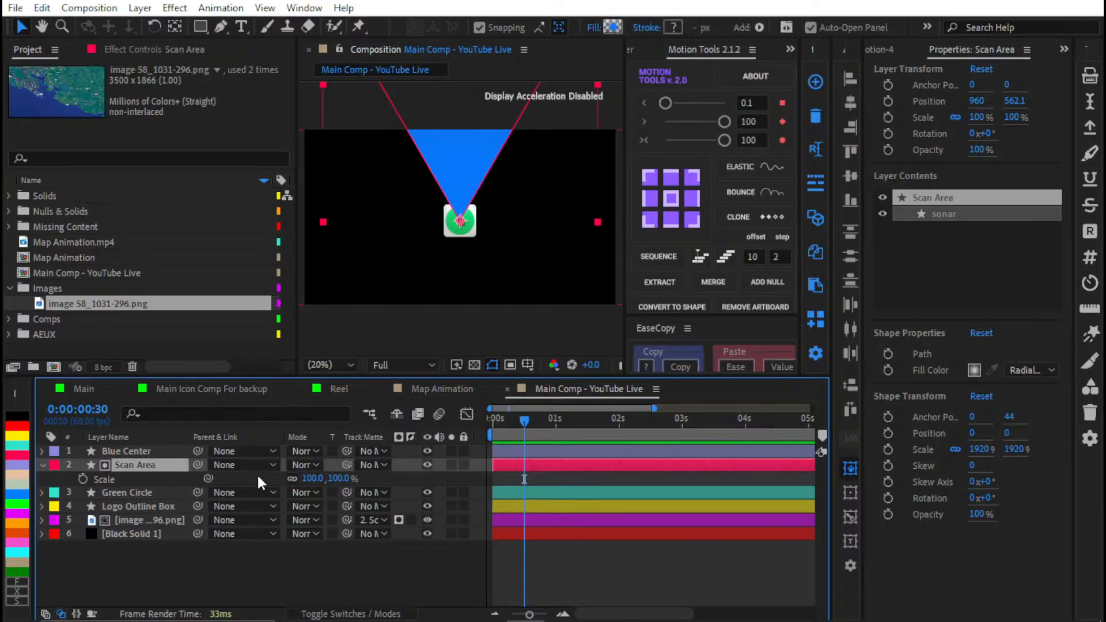
{"action": "key", "text": "t"}
{"action": "left_click_drag", "start_coordinate": [295, 480], "coordinate": [252, 475]}
{"action": "left_click_drag", "start_coordinate": [243, 473], "coordinate": [233, 451]}
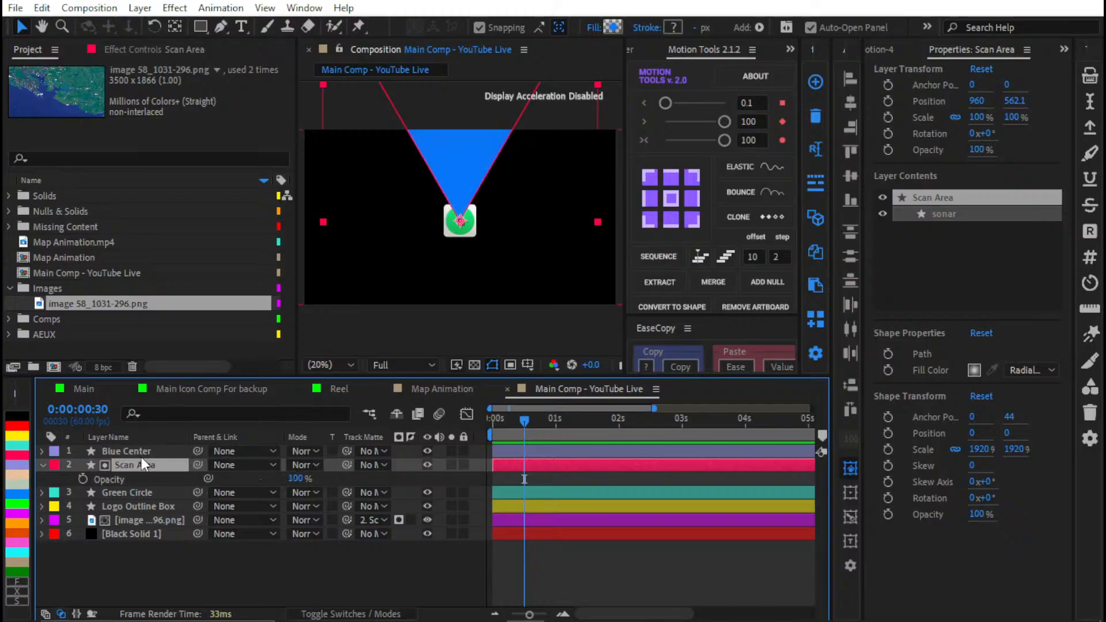
Step: Duplicate the Scan Area layer and, with the original matte layer hidden, lower the duplicate's opacity to 9%
{"action": "key", "text": "ctrl+d"}
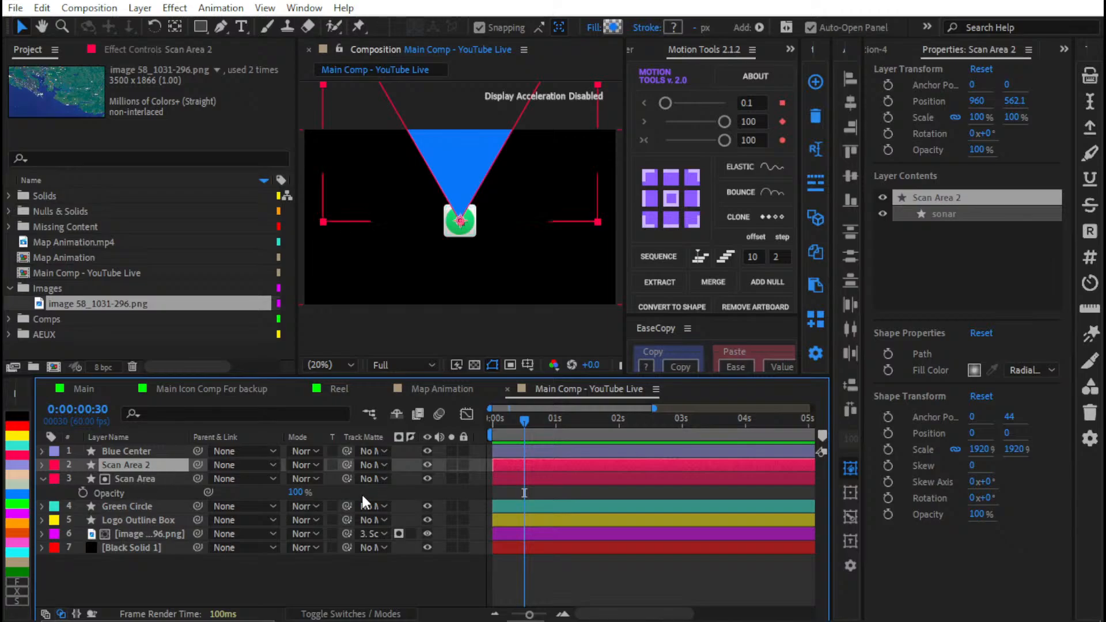
{"action": "left_click", "coordinate": [427, 479]}
{"action": "left_click", "coordinate": [42, 479]}
{"action": "key", "text": "t"}
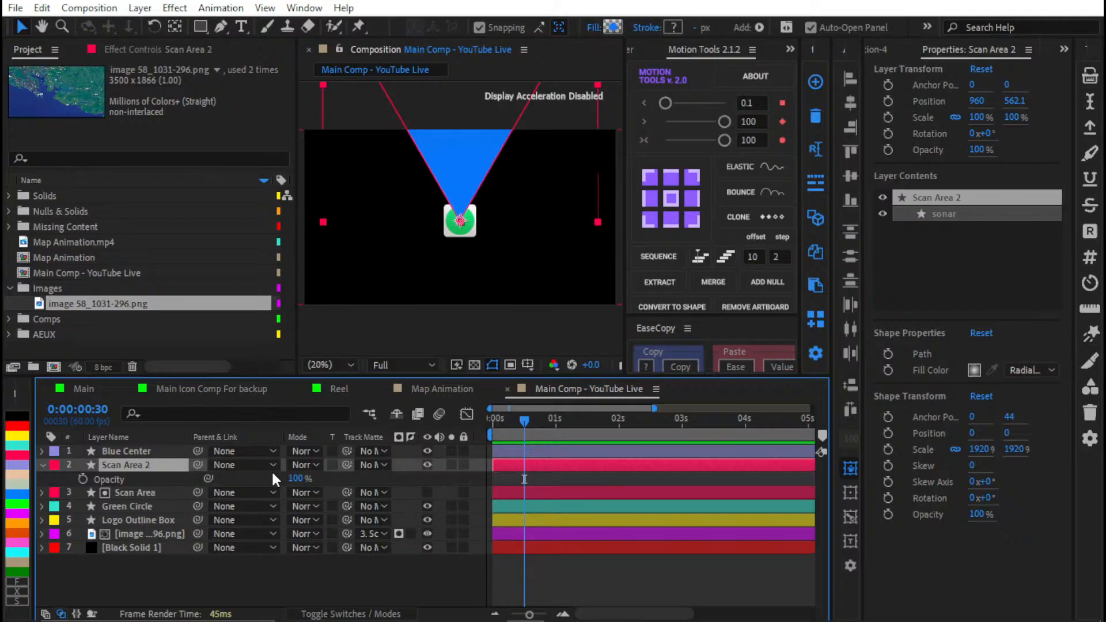
{"action": "left_click_drag", "start_coordinate": [294, 479], "coordinate": [223, 479]}
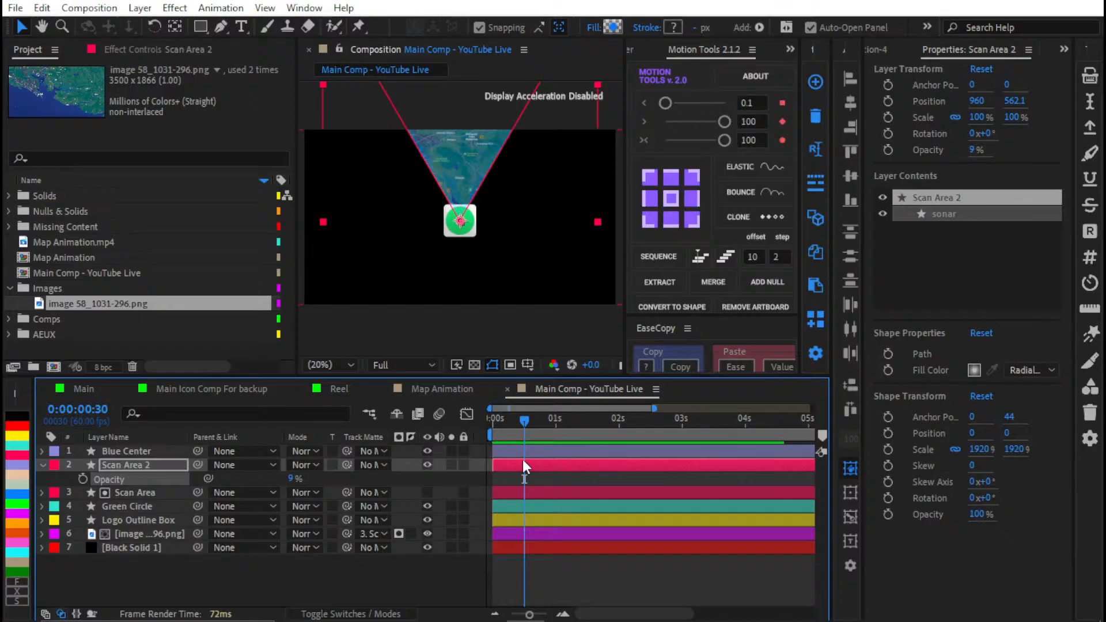
Step: Parent the Scan Area layer to Scan Area 2 and set the rotation of Scan Area 2 to 88°
{"action": "left_click", "coordinate": [137, 491]}
{"action": "left_click_drag", "start_coordinate": [196, 490], "coordinate": [150, 465]}
{"action": "left_click", "coordinate": [150, 465]}
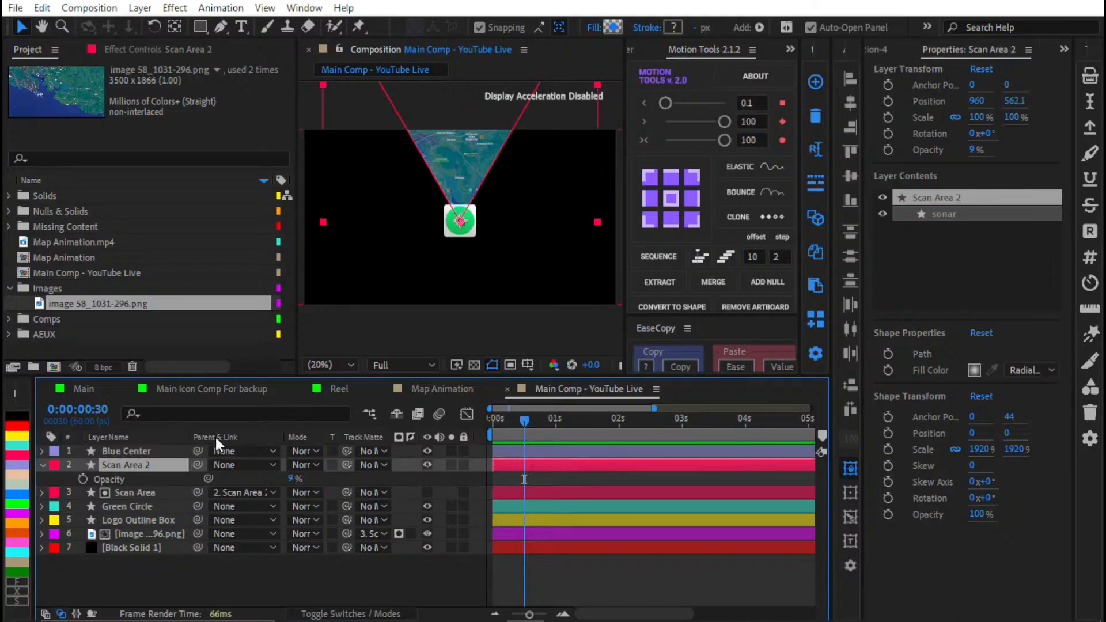
{"action": "key", "text": "r"}
{"action": "left_click_drag", "start_coordinate": [309, 479], "coordinate": [380, 481]}
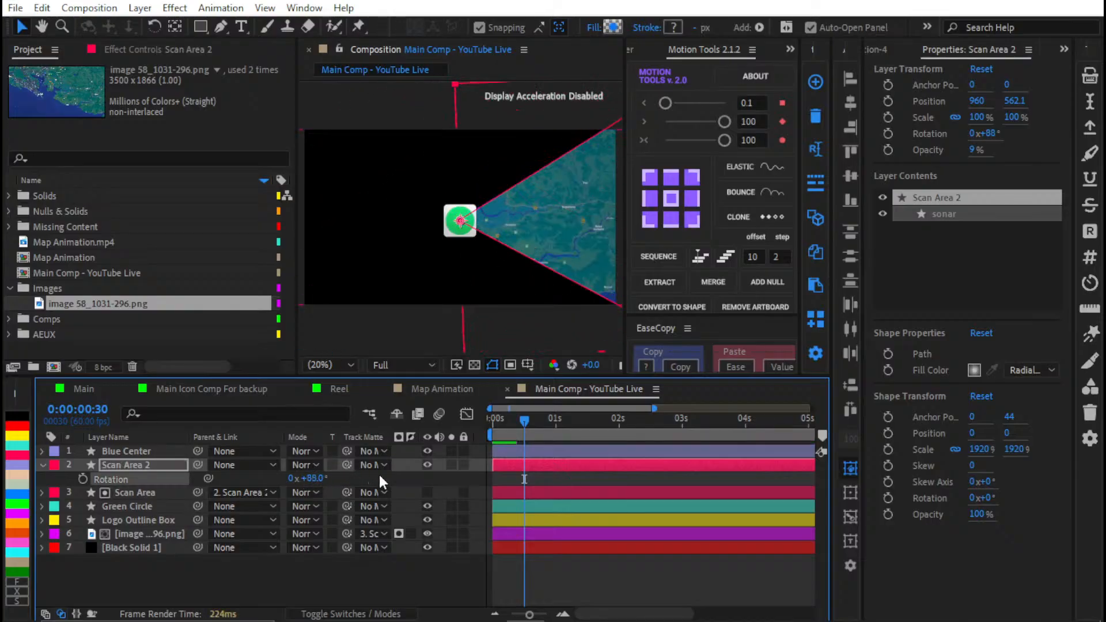
{"action": "left_click", "coordinate": [553, 576]}
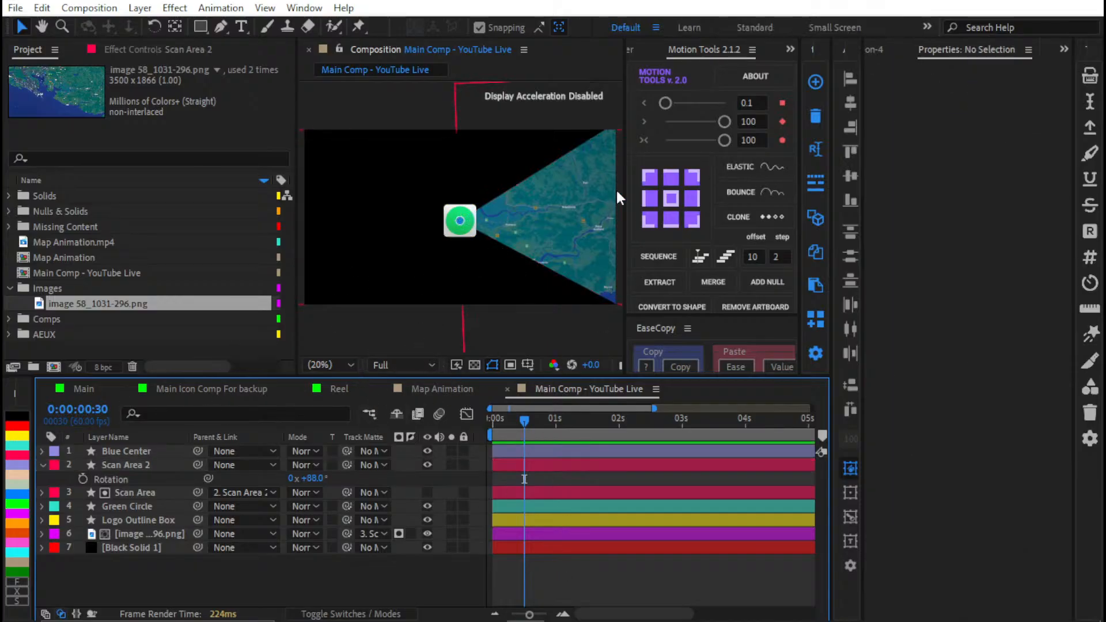
Step: Compare how the wedge overlaps the icon with the Main composition at 0:00:01:048, examining the opacity keyframes of its Blue and sonar layers
{"action": "scroll", "coordinate": [460, 217], "scroll_direction": "up", "scroll_amount": 5}
{"action": "left_click_drag", "start_coordinate": [489, 223], "coordinate": [454, 213]}
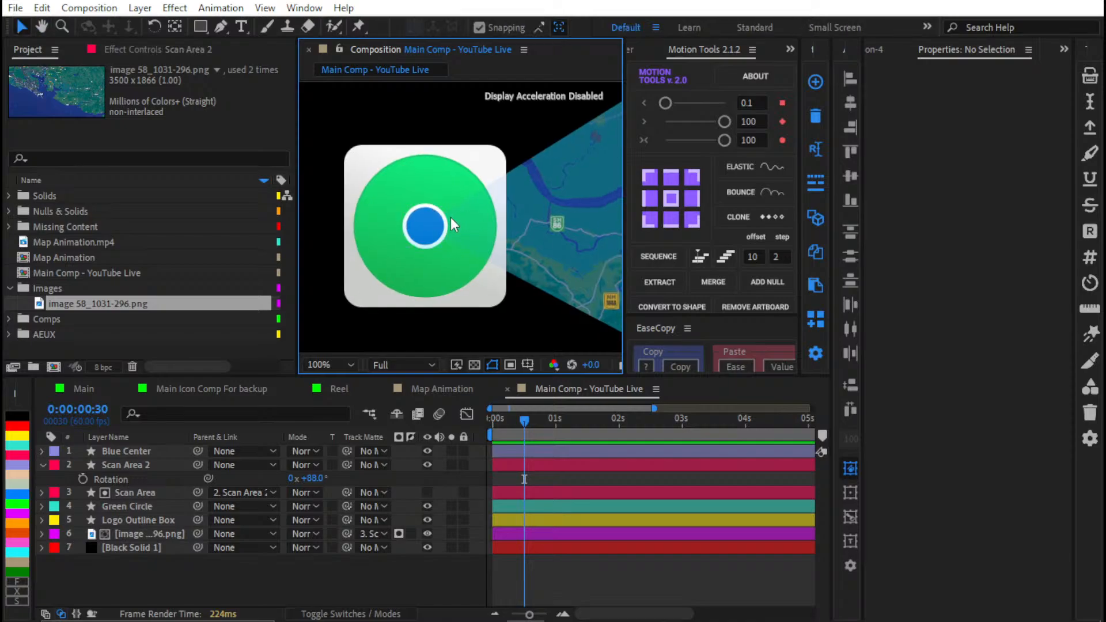
{"action": "scroll", "coordinate": [451, 219], "scroll_direction": "up", "scroll_amount": 2}
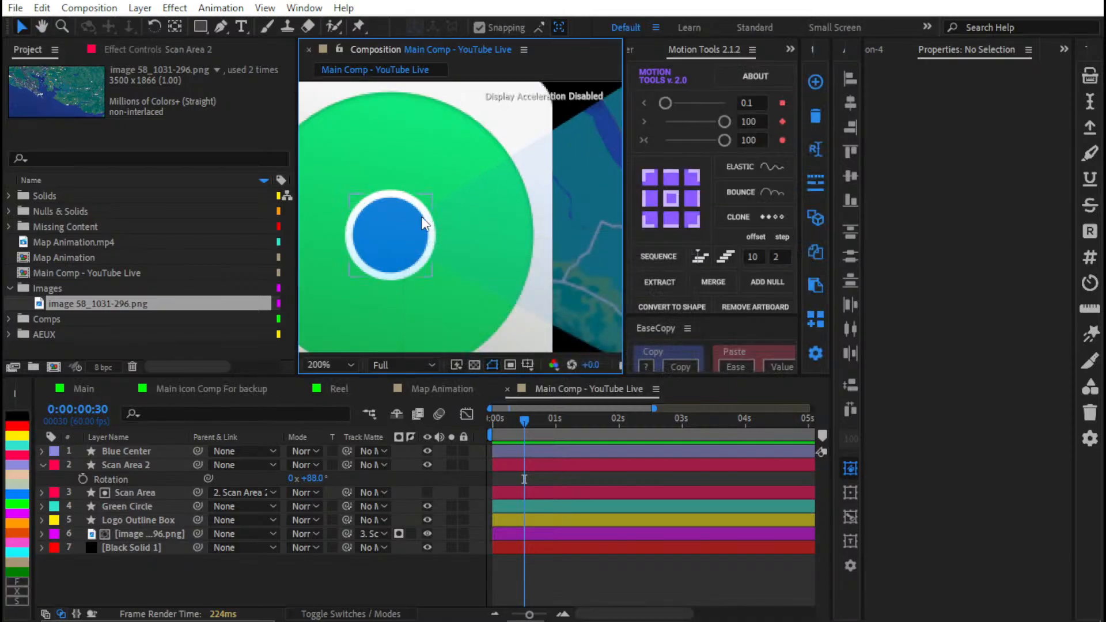
{"action": "left_click", "coordinate": [103, 394]}
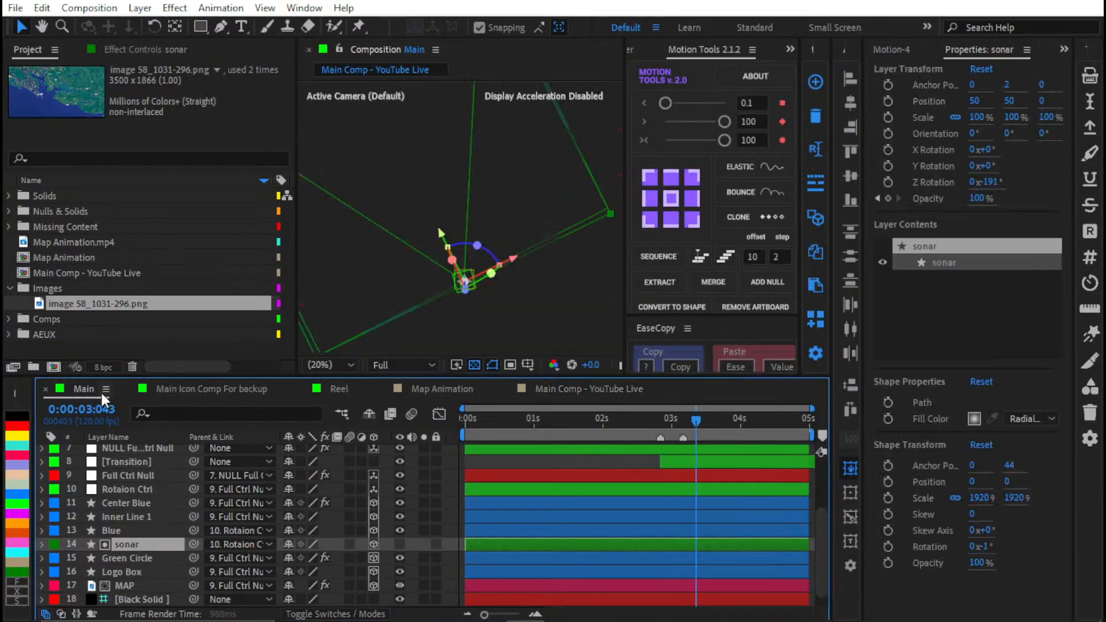
{"action": "left_click", "coordinate": [562, 420]}
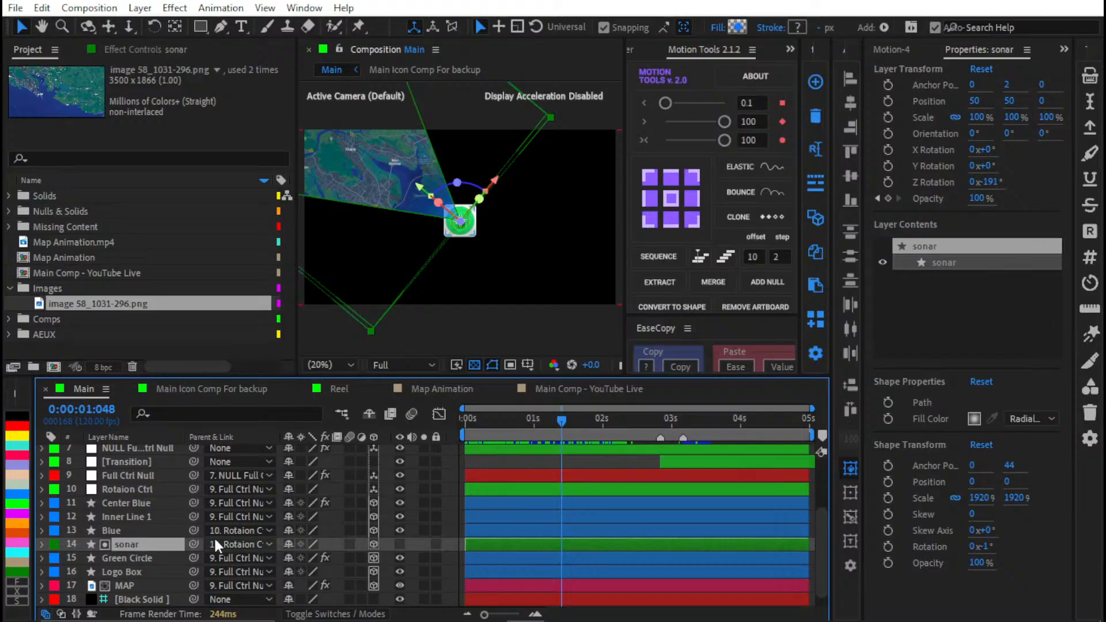
{"action": "left_click", "coordinate": [136, 534]}
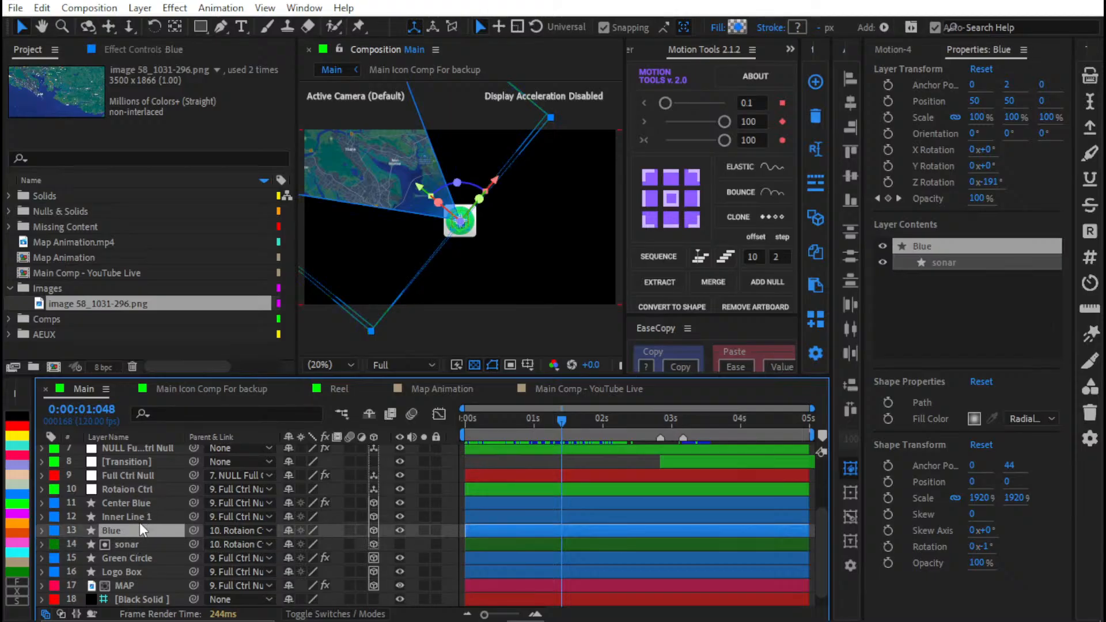
{"action": "key", "text": "t"}
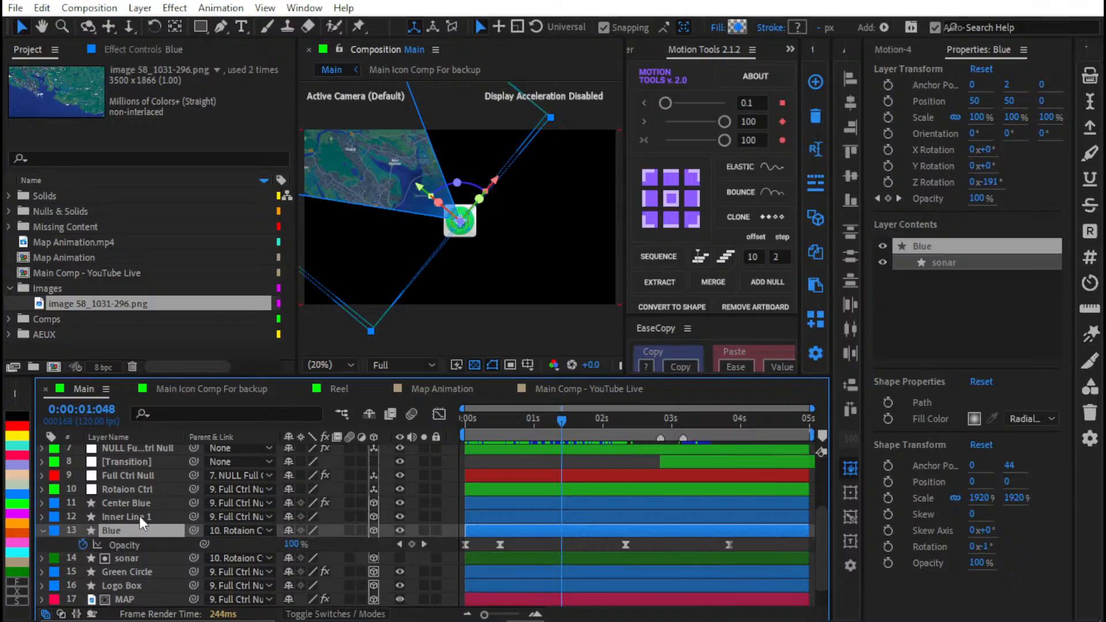
{"action": "left_click", "coordinate": [133, 557]}
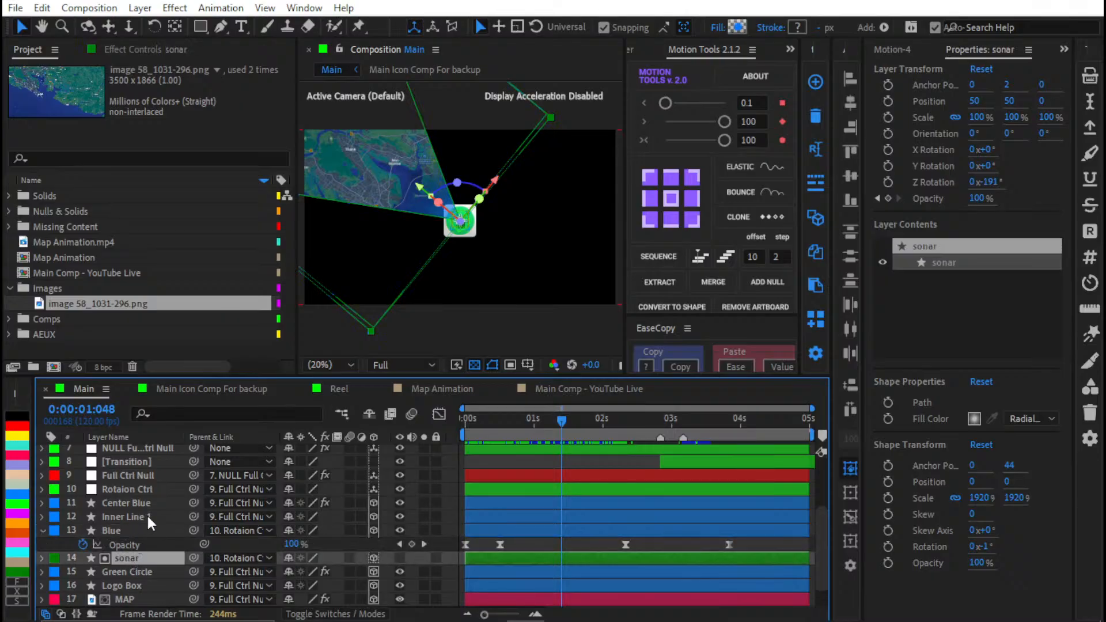
{"action": "key", "text": "t"}
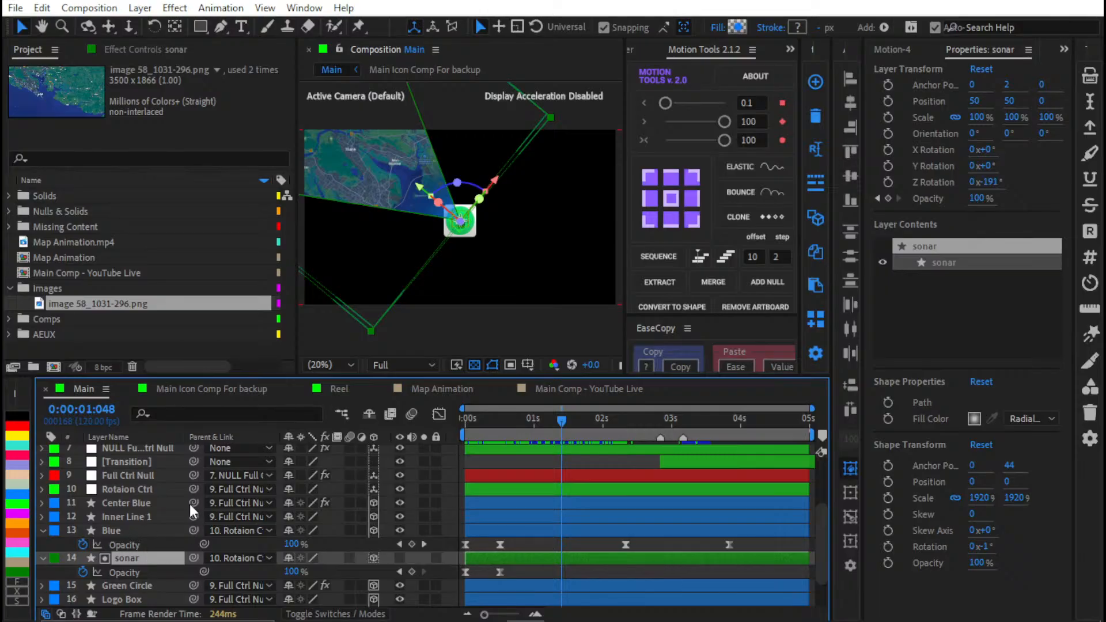
{"action": "key", "text": "F2"}
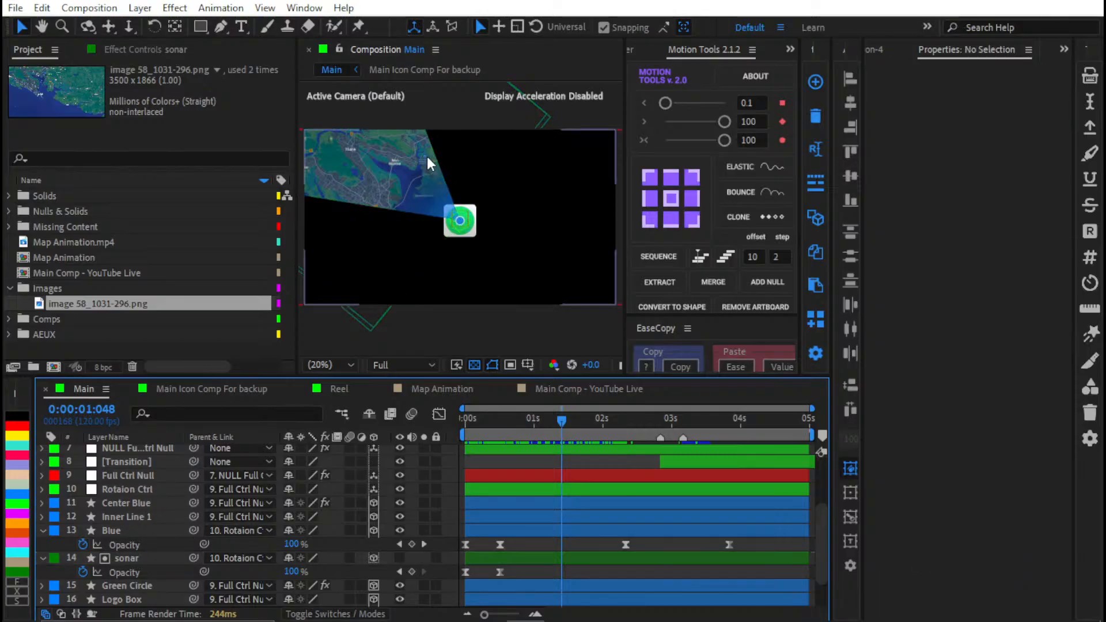
{"action": "scroll", "coordinate": [427, 156], "scroll_direction": "up", "scroll_amount": 2}
{"action": "scroll", "coordinate": [475, 250], "scroll_direction": "up", "scroll_amount": 3}
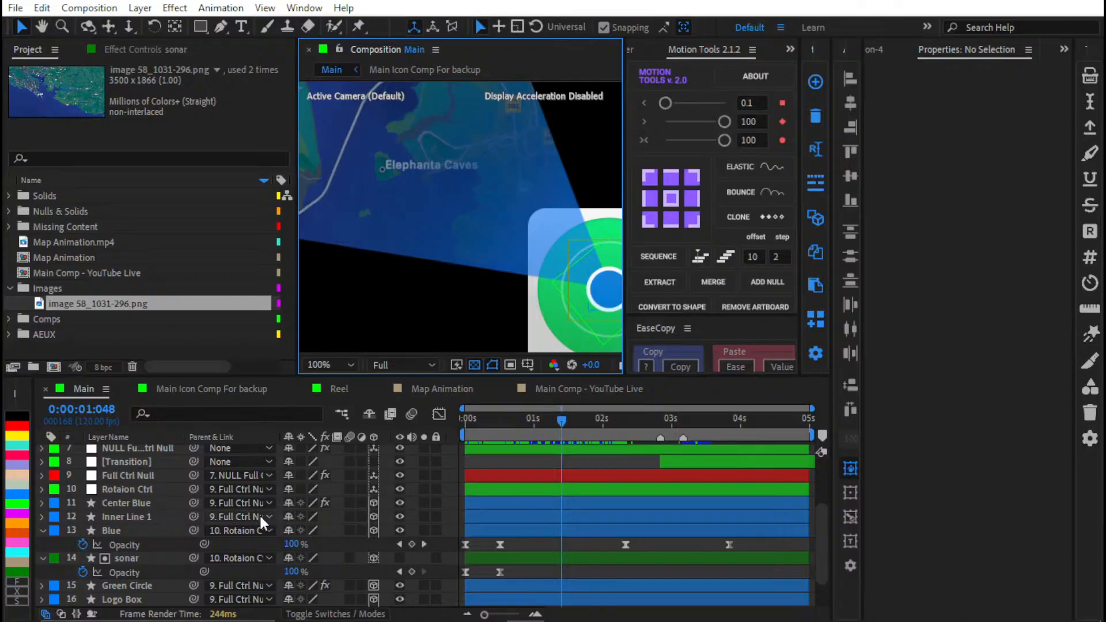
{"action": "left_click", "coordinate": [133, 535]}
{"action": "left_click", "coordinate": [133, 534]}
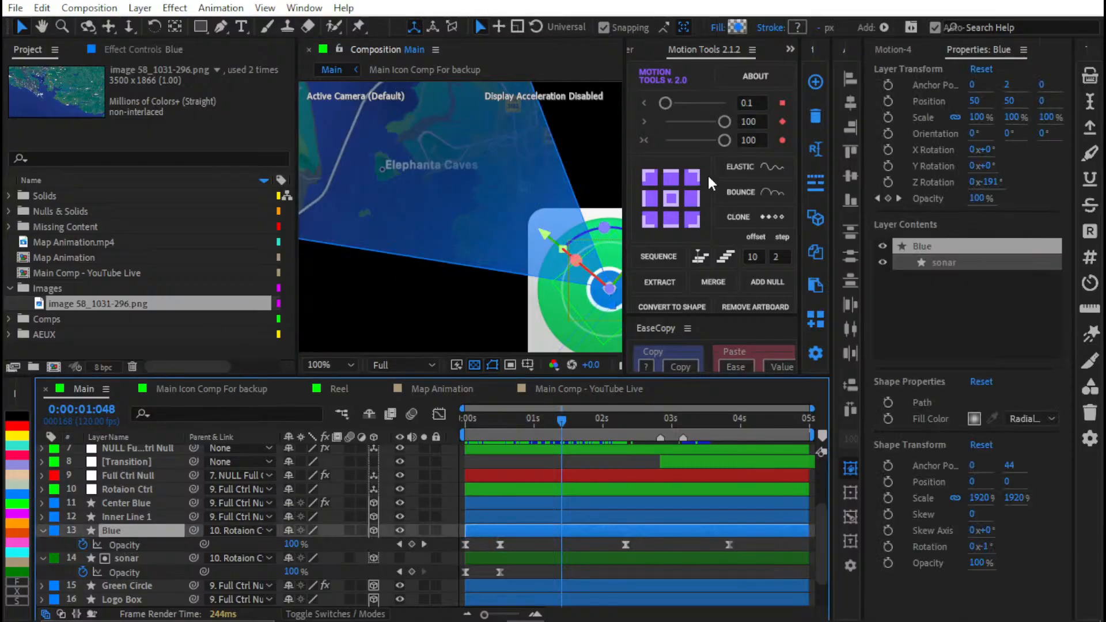
Step: In the Main Comp - YouTube Live composition, move the map image layer directly below the Scan Area layer, above Green Circle
{"action": "left_click", "coordinate": [639, 389]}
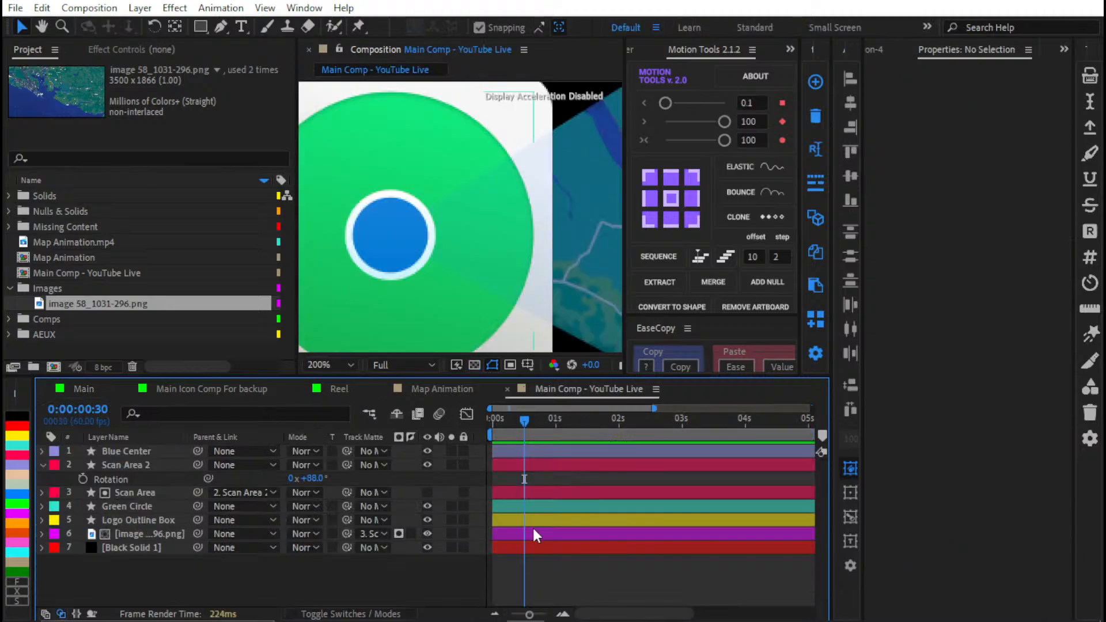
{"action": "left_click", "coordinate": [170, 493]}
{"action": "left_click", "coordinate": [172, 464]}
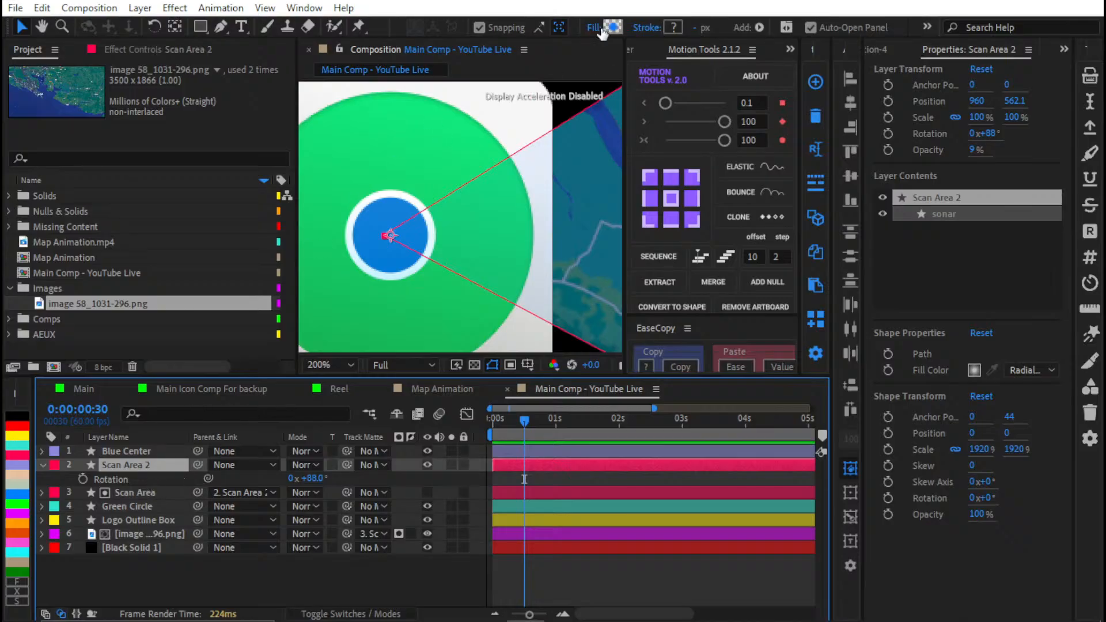
{"action": "key", "text": "r"}
{"action": "left_click_drag", "start_coordinate": [526, 429], "coordinate": [522, 431]}
{"action": "key", "text": "shift+slash"}
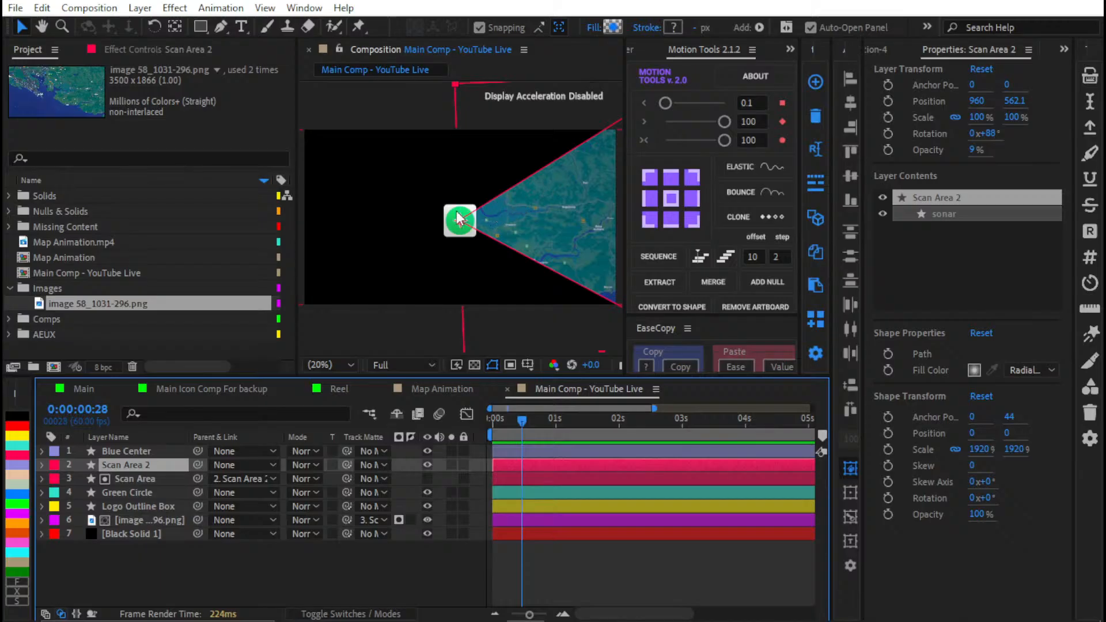
{"action": "scroll", "coordinate": [461, 228], "scroll_direction": "up", "scroll_amount": 5}
{"action": "left_click_drag", "start_coordinate": [501, 225], "coordinate": [452, 233]}
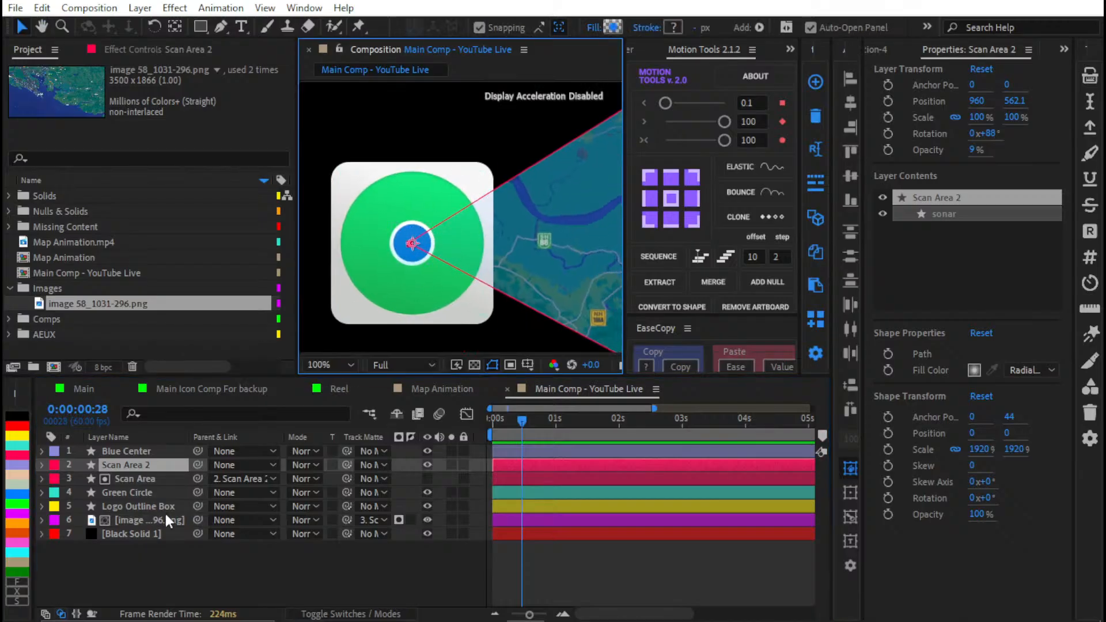
{"action": "left_click", "coordinate": [163, 479], "text": "ctrl"}
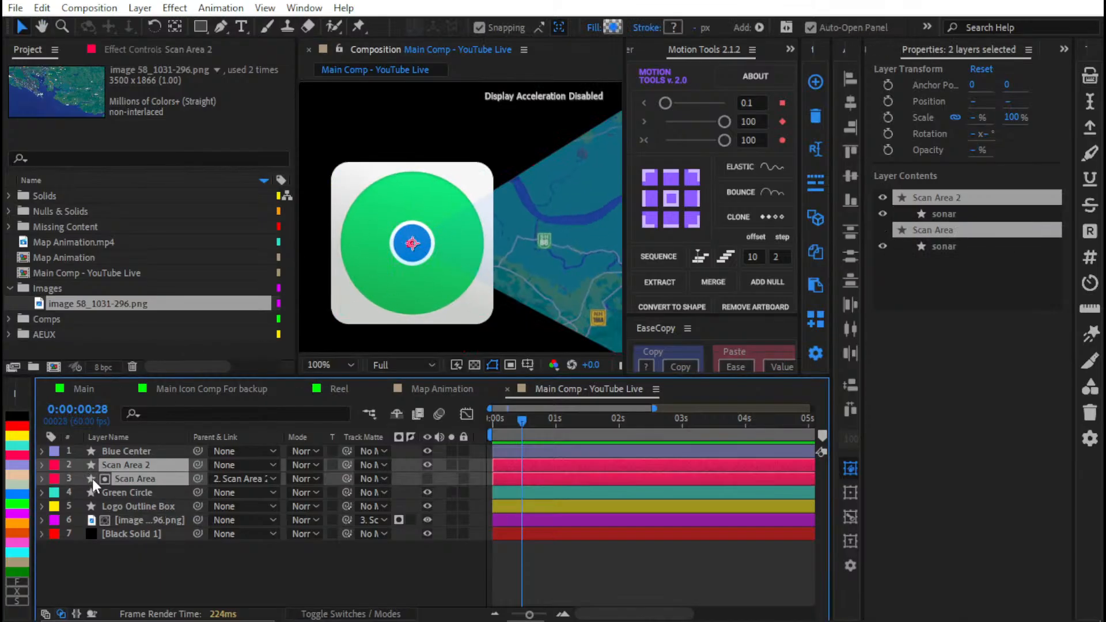
{"action": "left_click", "coordinate": [136, 534]}
{"action": "left_click_drag", "start_coordinate": [143, 520], "coordinate": [136, 480]}
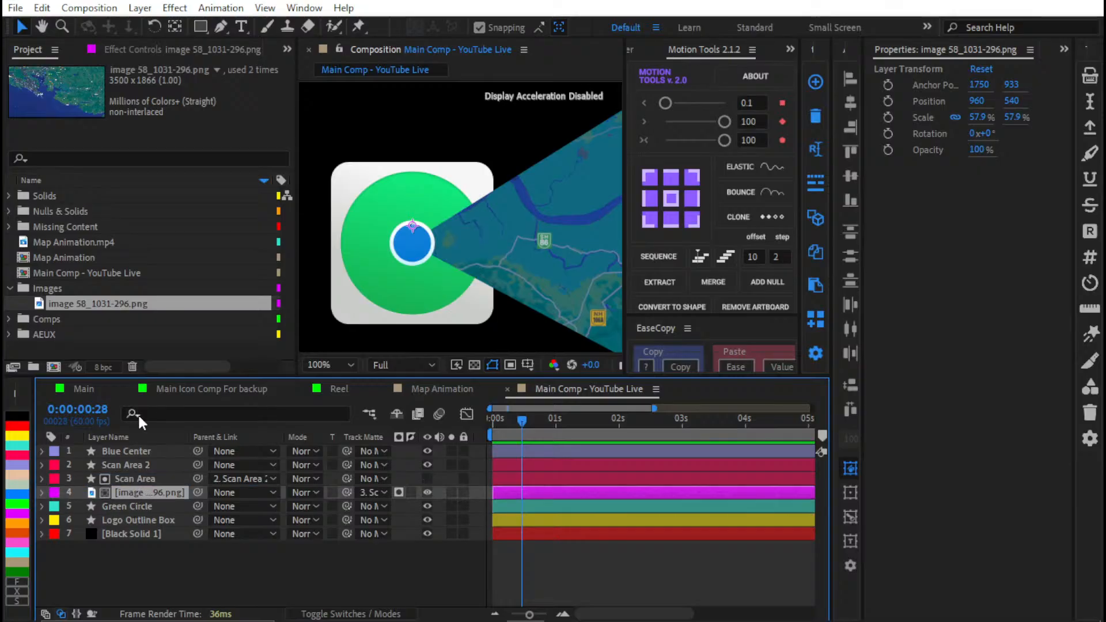
{"action": "left_click", "coordinate": [553, 569]}
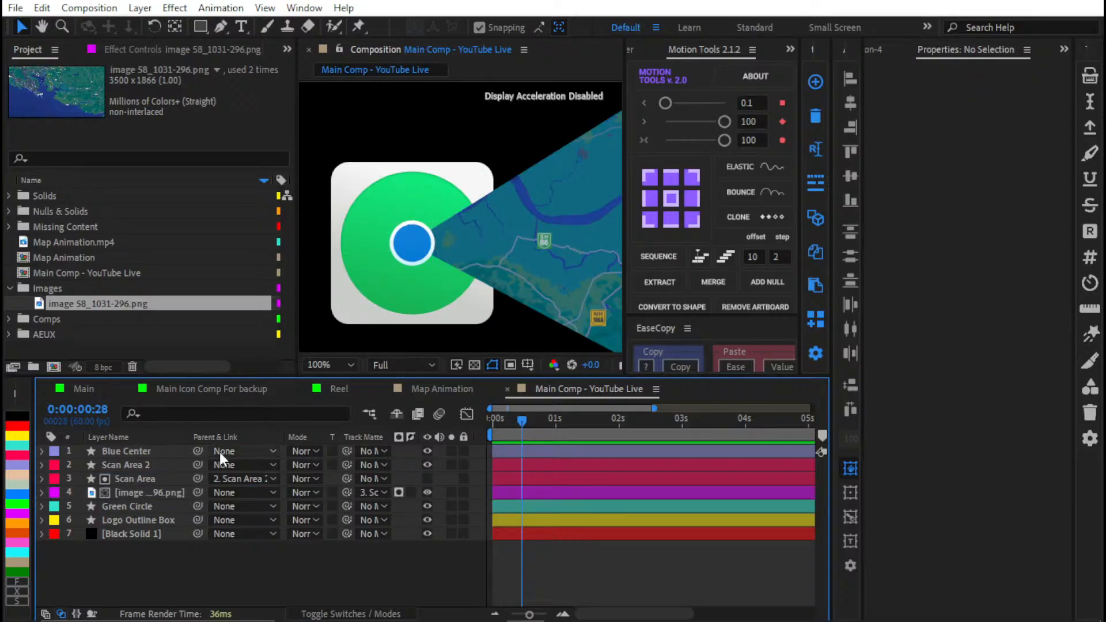
{"action": "left_click", "coordinate": [147, 492]}
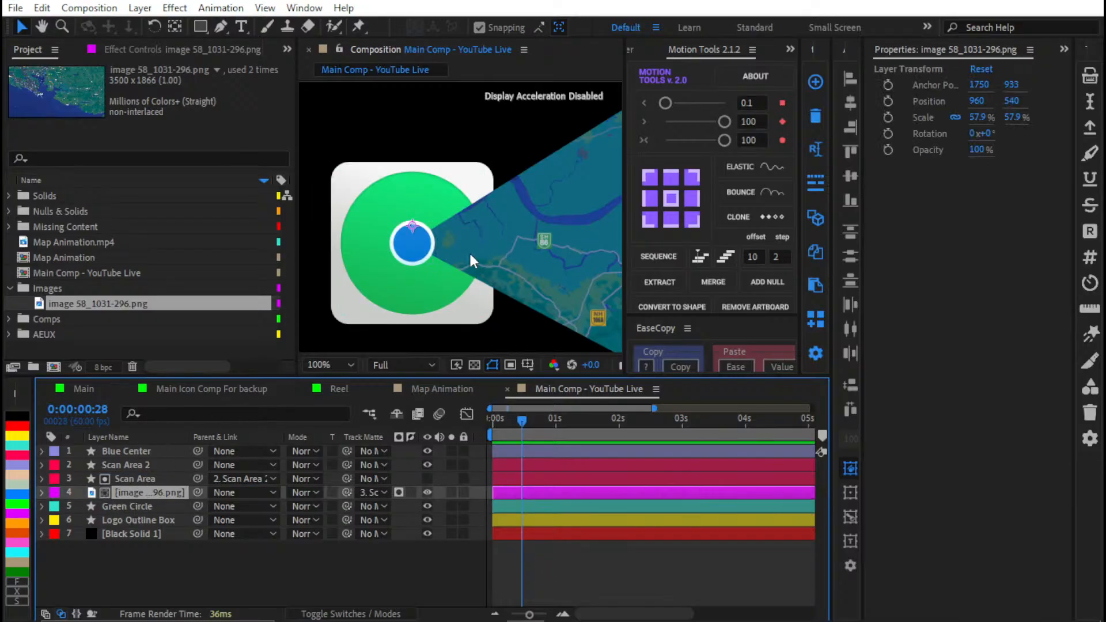
{"action": "left_click", "coordinate": [128, 507]}
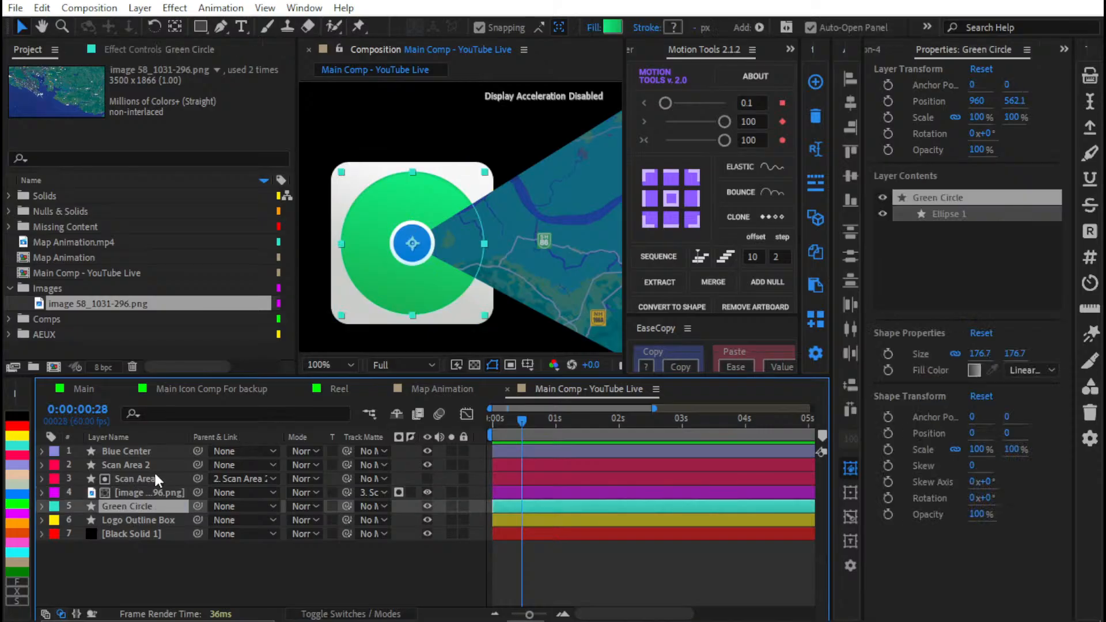
{"action": "left_click", "coordinate": [193, 545]}
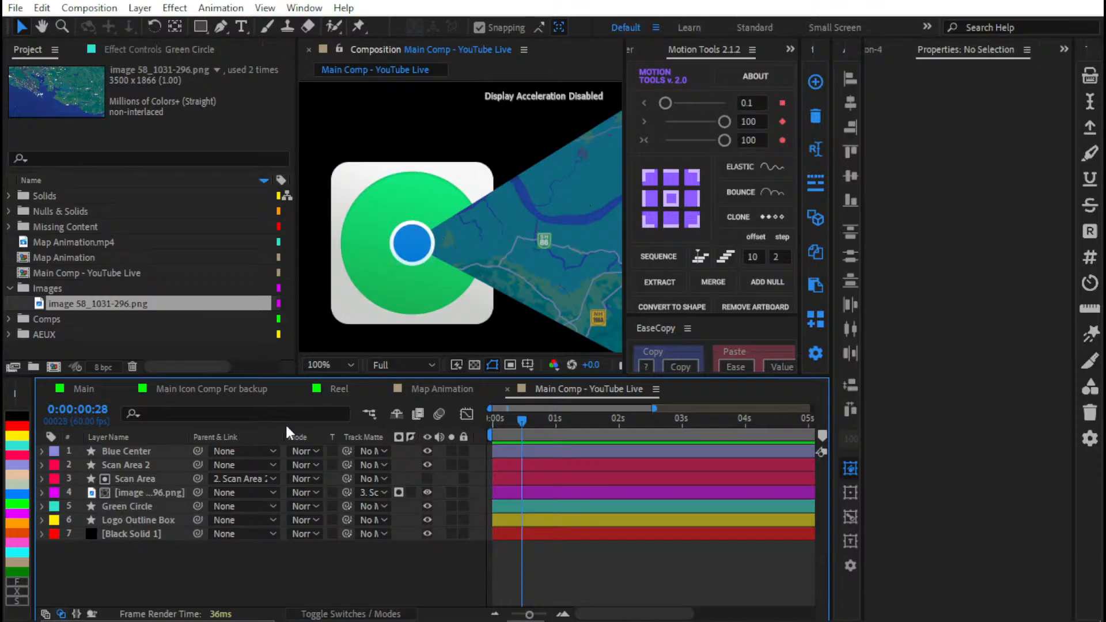
Step: Raise the opacity of the Scan Area 2 layer to 79%
{"action": "left_click", "coordinate": [157, 478]}
{"action": "left_click", "coordinate": [188, 464]}
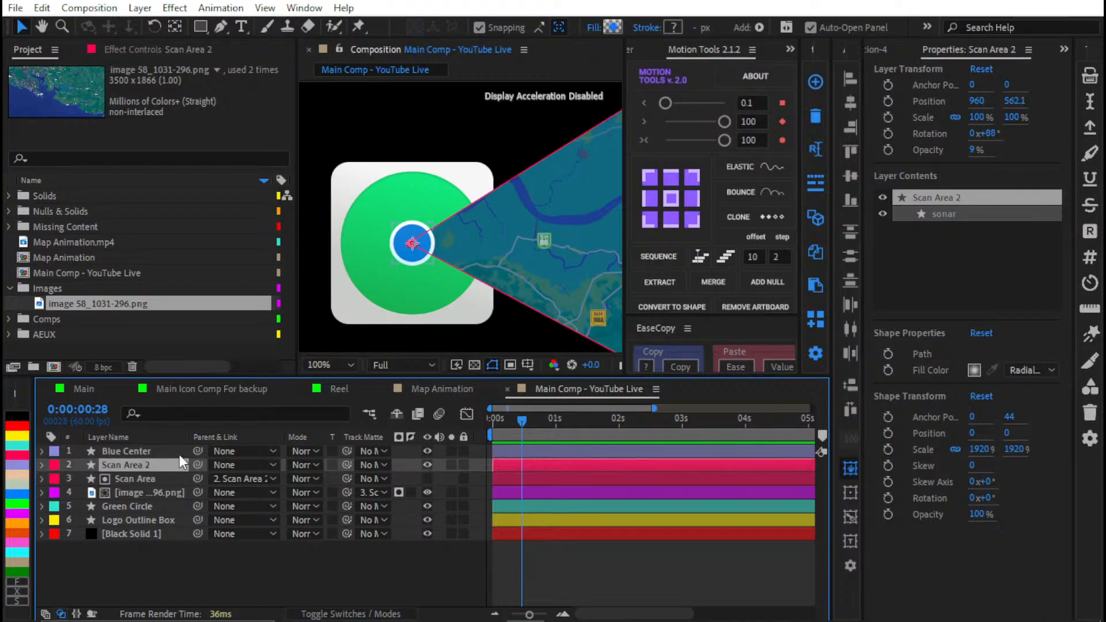
{"action": "key", "text": "t"}
{"action": "left_click_drag", "start_coordinate": [292, 477], "coordinate": [339, 466]}
{"action": "key", "text": "comma"}
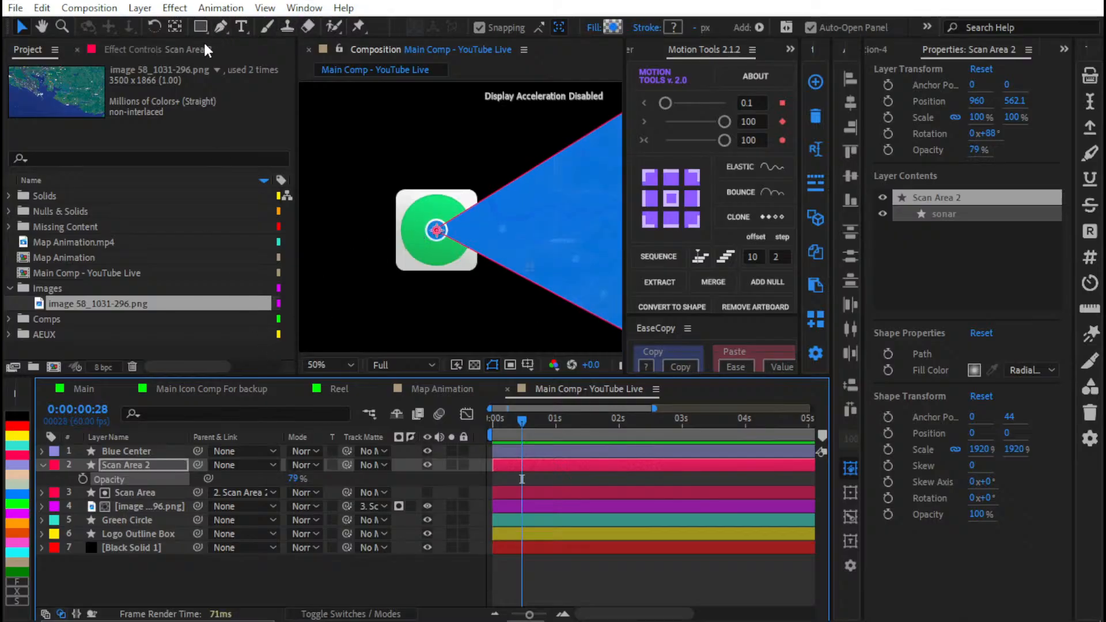
{"action": "left_click_drag", "start_coordinate": [207, 27], "coordinate": [260, 61]}
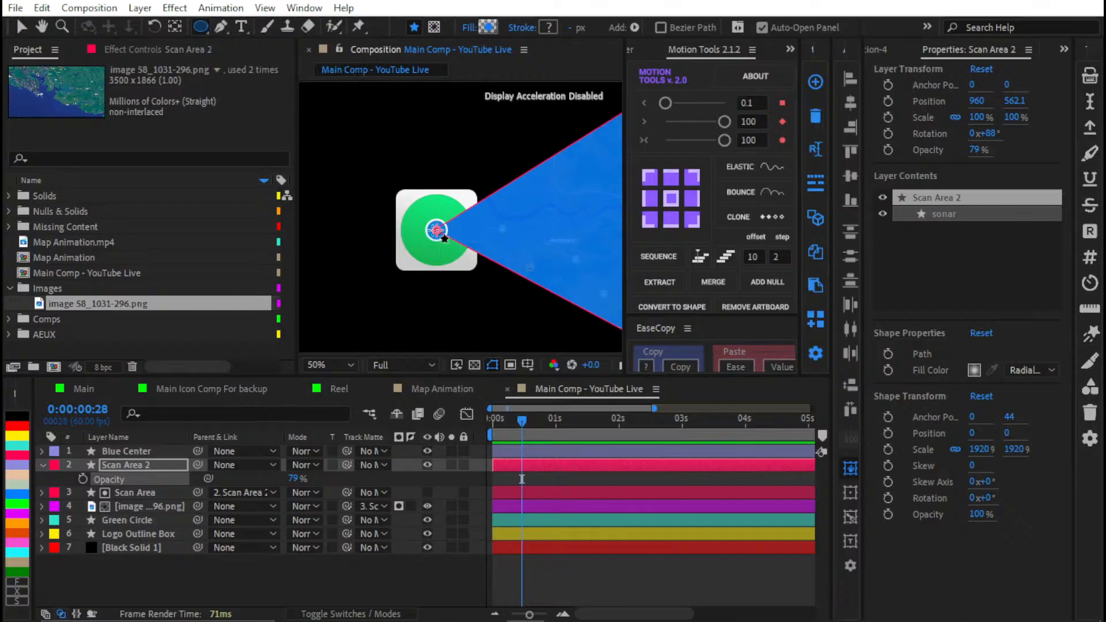
{"action": "scroll", "coordinate": [423, 230], "scroll_direction": "up", "scroll_amount": 4}
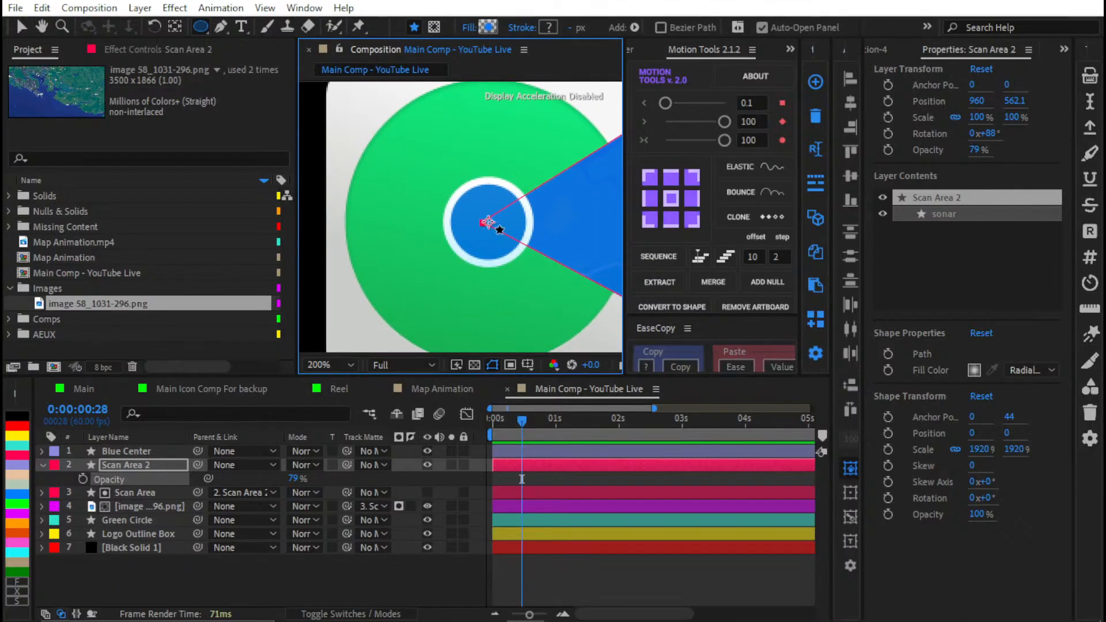
{"action": "left_click_drag", "start_coordinate": [490, 226], "coordinate": [605, 179]}
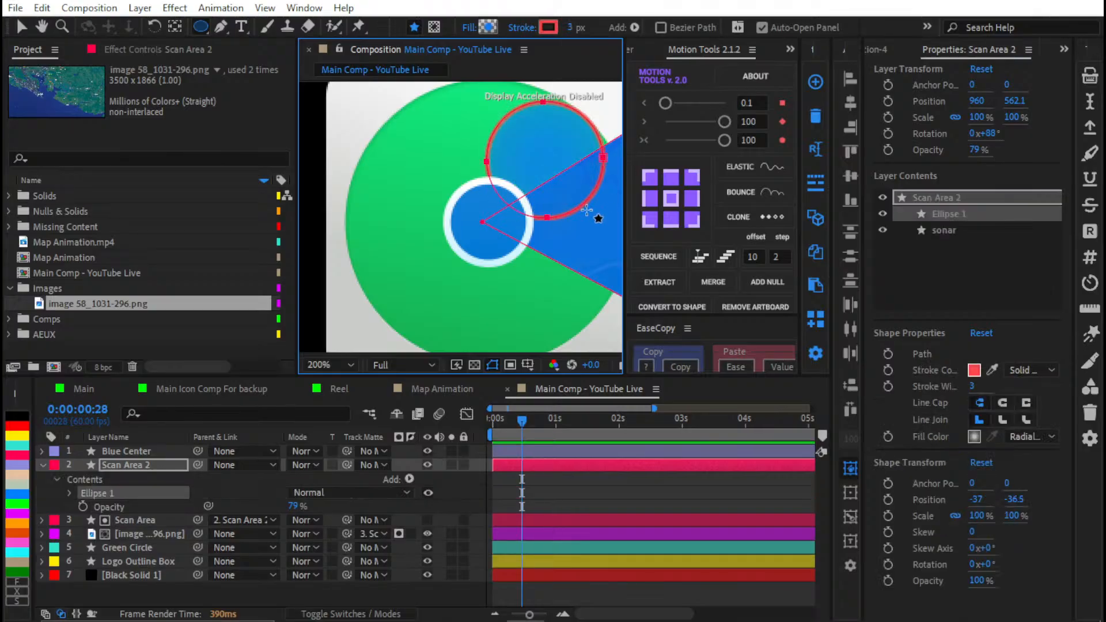
{"action": "left_click", "coordinate": [133, 494]}
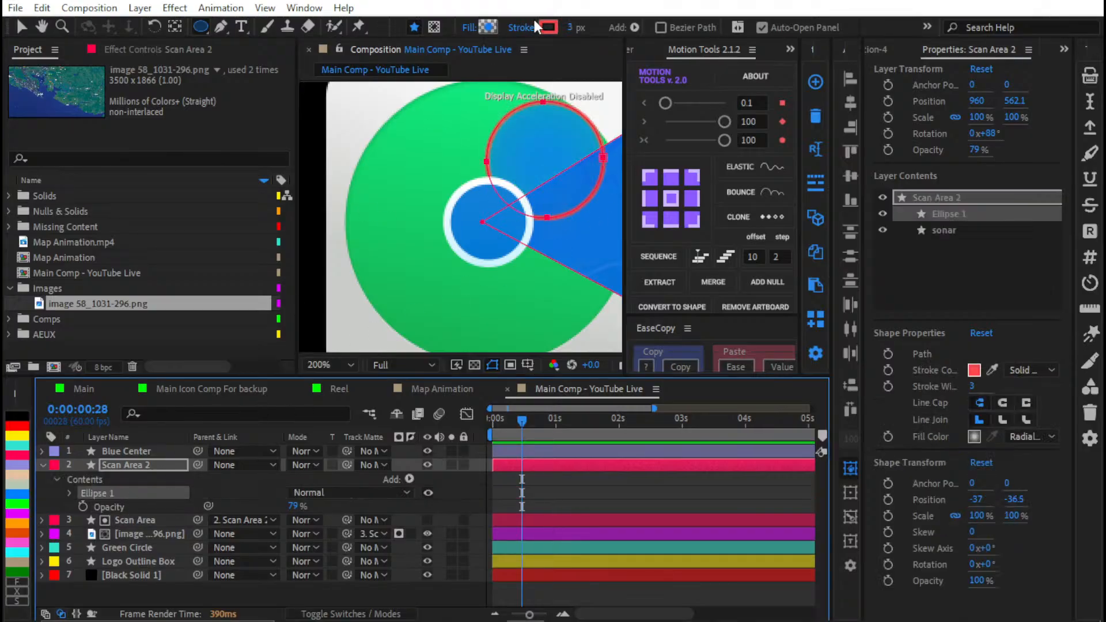
{"action": "key", "text": "Delete"}
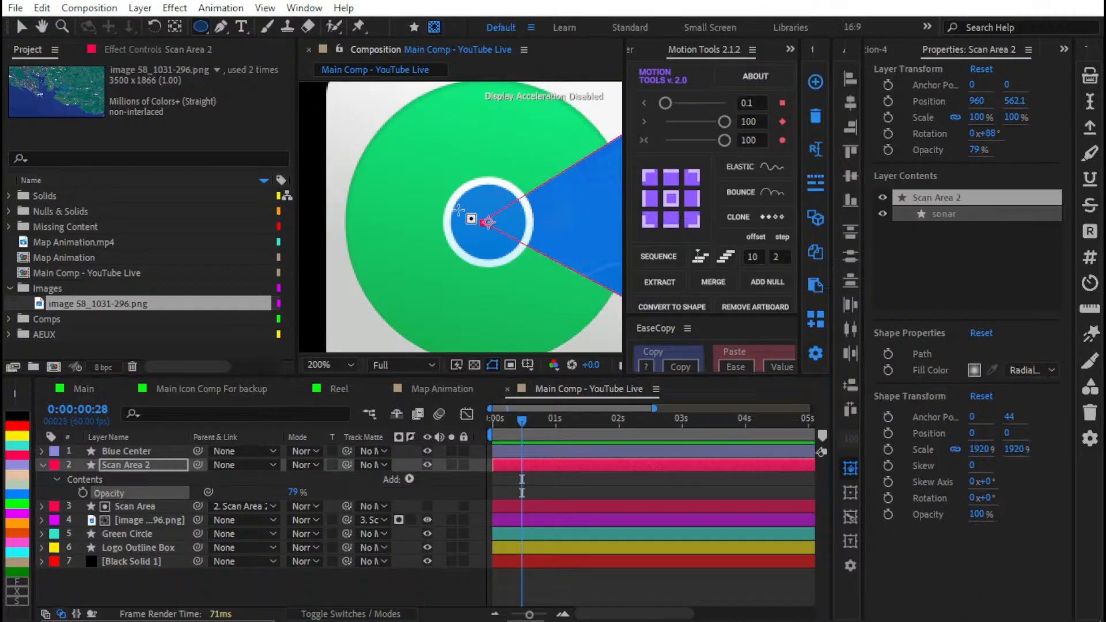
Step: Draw a circular mask on the Scan Area 2 layer and nudge it until it is centred around the blue centre circle
{"action": "left_click_drag", "start_coordinate": [492, 222], "coordinate": [617, 151]}
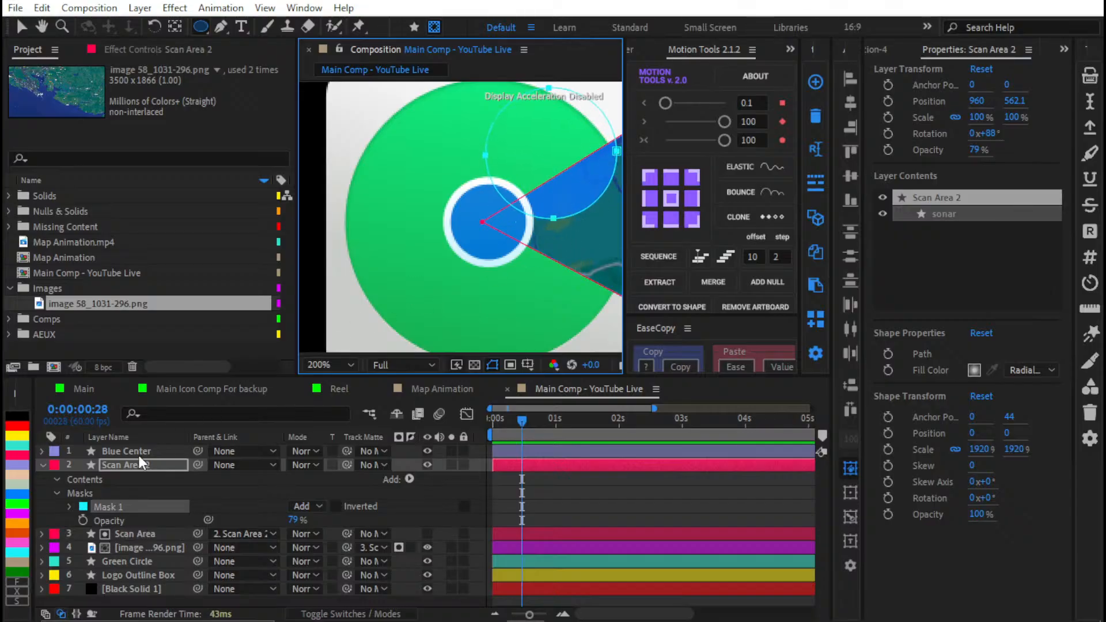
{"action": "left_click", "coordinate": [131, 505]}
{"action": "key", "text": "shift+Left"}
{"action": "key", "text": "shift+Left"}
{"action": "key", "text": "shift+Left"}
{"action": "key", "text": "shift+Left"}
{"action": "key", "text": "shift+Left"}
{"action": "key", "text": "shift+Left"}
{"action": "key", "text": "shift+Left"}
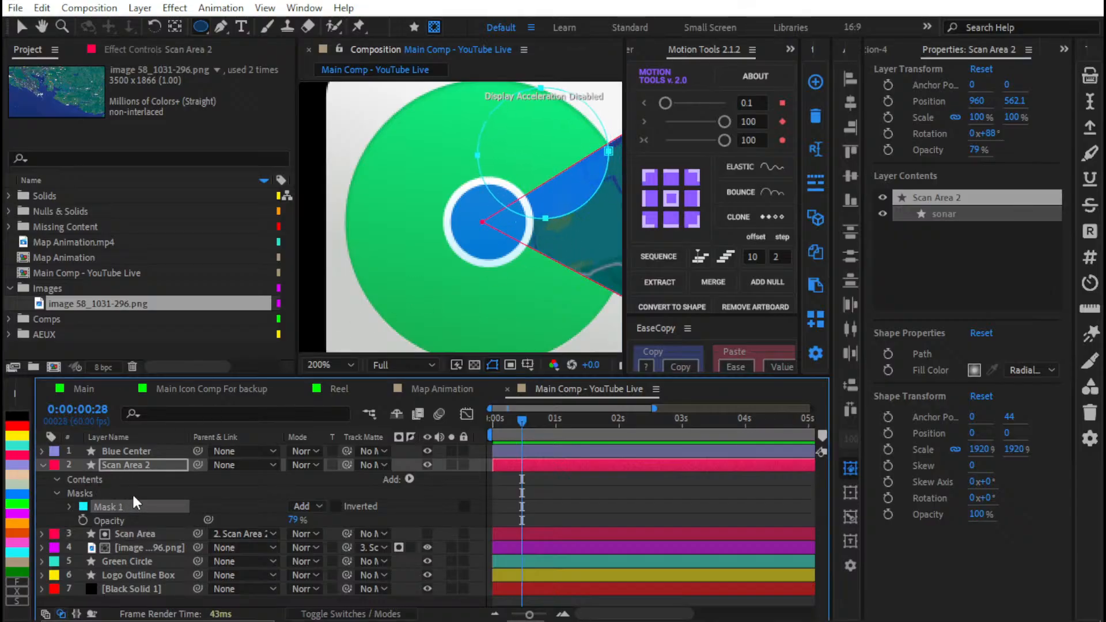
{"action": "key", "text": "Down"}
{"action": "key", "text": "Down"}
{"action": "key", "text": "Down"}
{"action": "key", "text": "Down"}
{"action": "key", "text": "Down"}
{"action": "key", "text": "shift+Down"}
{"action": "key", "text": "shift+Down"}
{"action": "key", "text": "shift+Down"}
{"action": "key", "text": "shift+Down"}
{"action": "key", "text": "shift+Down"}
{"action": "key", "text": "shift+Down"}
{"action": "key", "text": "shift+Down"}
{"action": "key", "text": "shift+Down"}
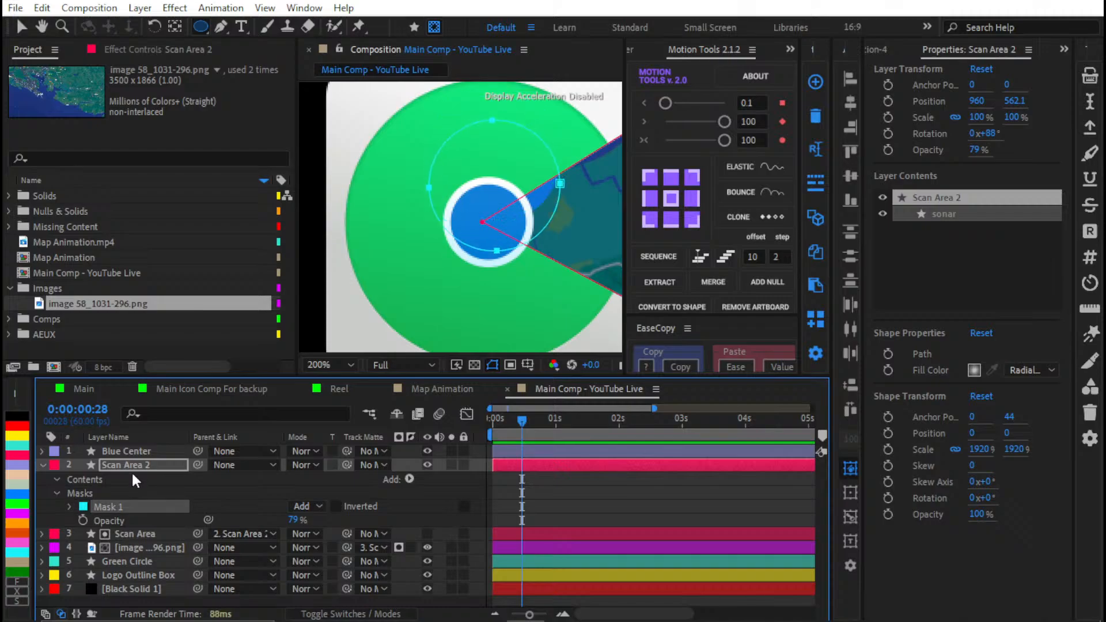
{"action": "key", "text": "shift+Left"}
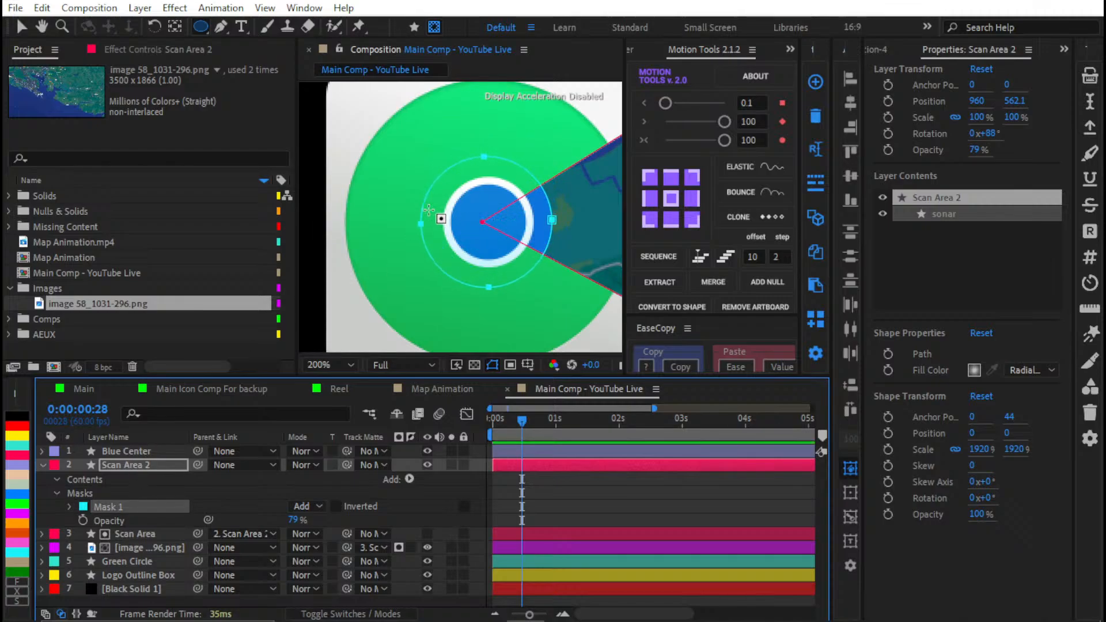
Step: Set the feather of Mask 1 on the Scan Area 2 layer to 30 pixels
{"action": "key", "text": "comma"}
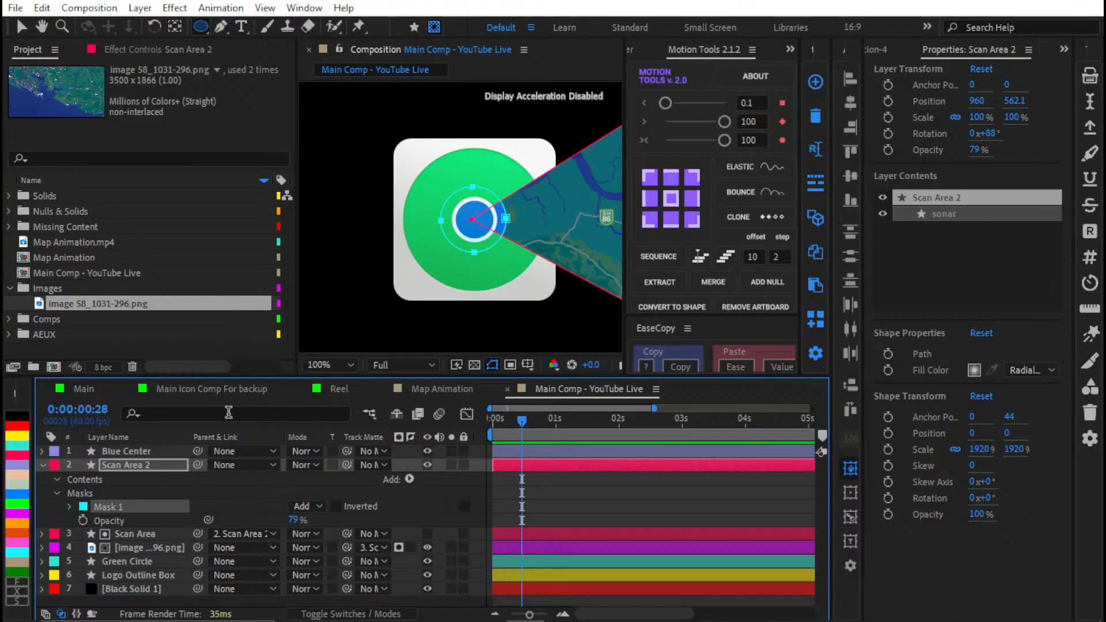
{"action": "key", "text": "f"}
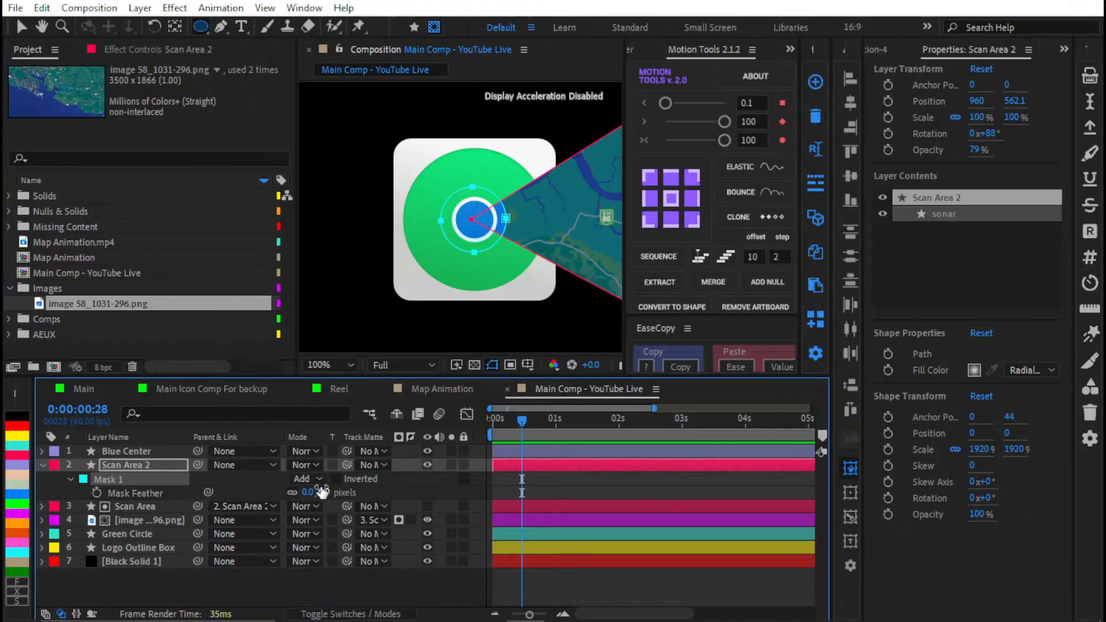
{"action": "mouse_move", "coordinate": [318, 490]}
{"action": "left_mouse_down"}
{"action": "mouse_move", "coordinate": [405, 480]}
{"action": "mouse_move", "coordinate": [335, 480]}
{"action": "left_mouse_up"}
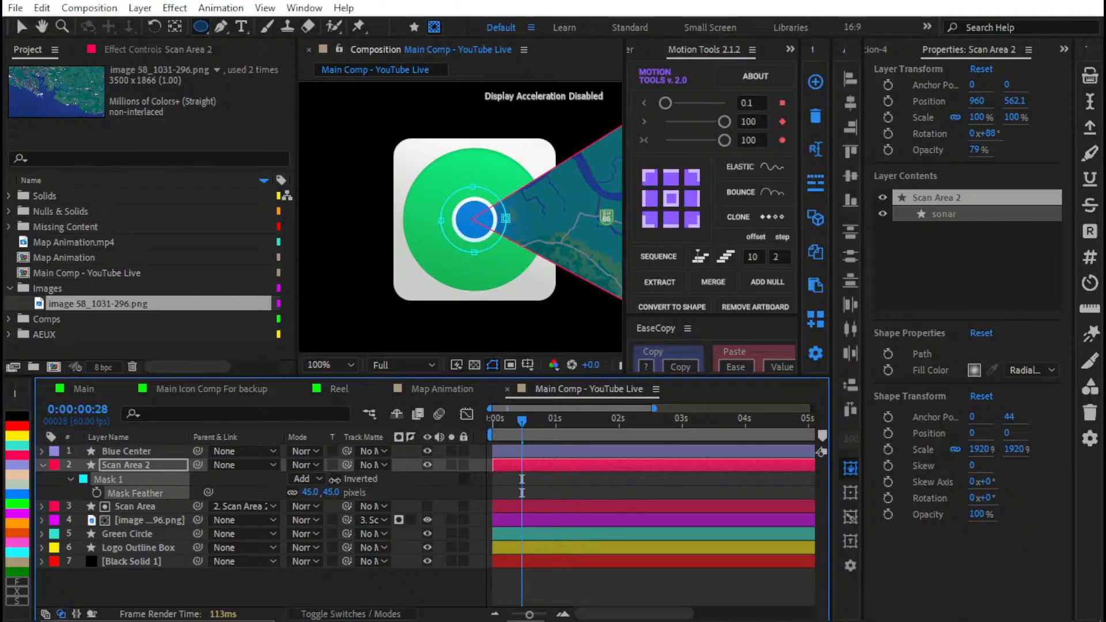
{"action": "left_click", "coordinate": [329, 493]}
{"action": "type", "text": "30"}
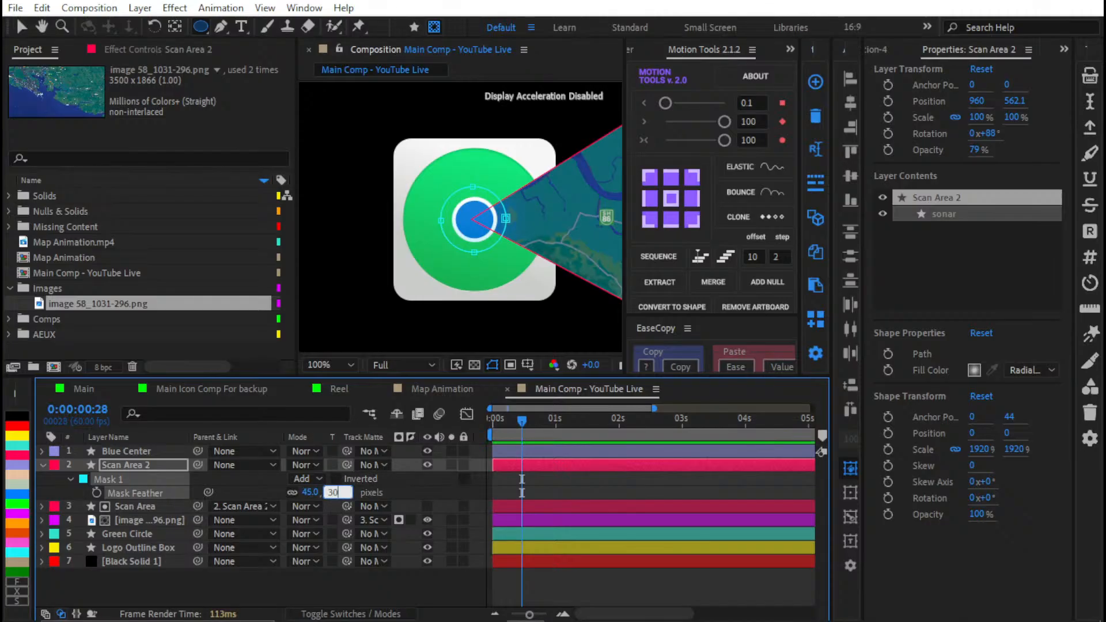
{"action": "key", "text": "Return"}
Step: Enlarge the Scan Area 2 layer to a uniform scale of 174% so its masked blue glow spreads over more of the wedge
{"action": "left_click", "coordinate": [506, 508]}
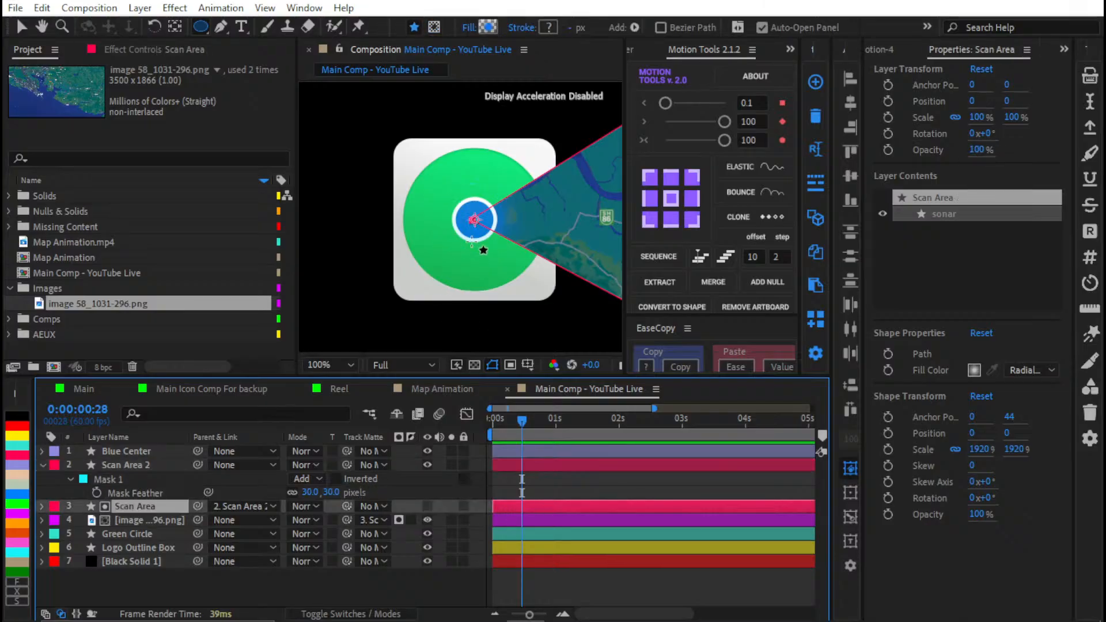
{"action": "key", "text": "v"}
{"action": "left_click_drag", "start_coordinate": [513, 210], "coordinate": [512, 206]}
{"action": "scroll", "coordinate": [504, 218], "scroll_direction": "up", "scroll_amount": 1}
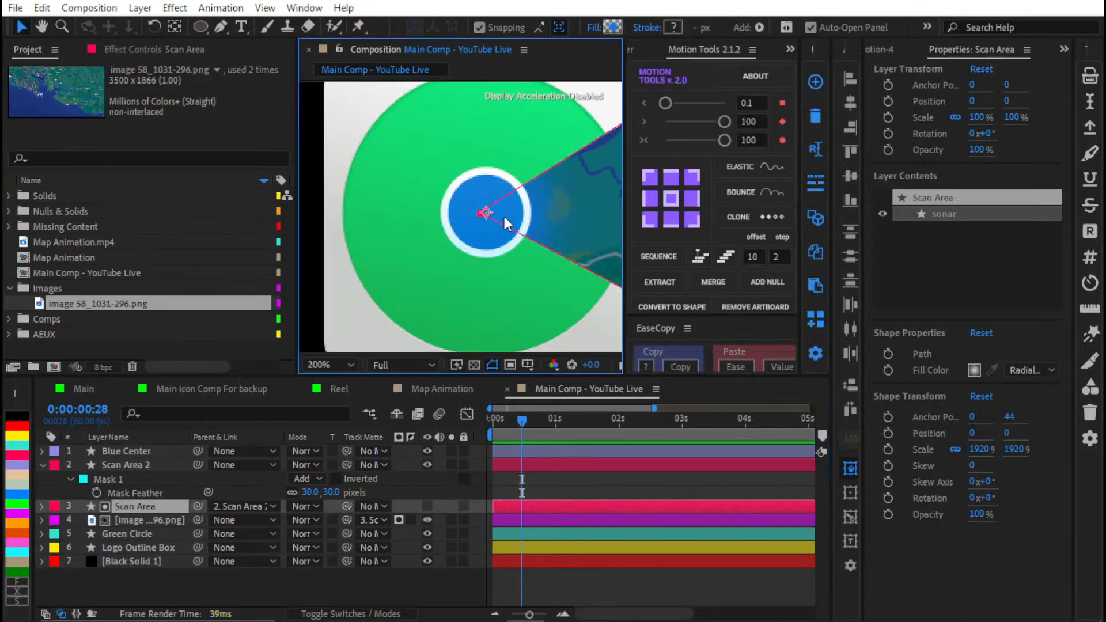
{"action": "scroll", "coordinate": [486, 216], "scroll_direction": "down", "scroll_amount": 3}
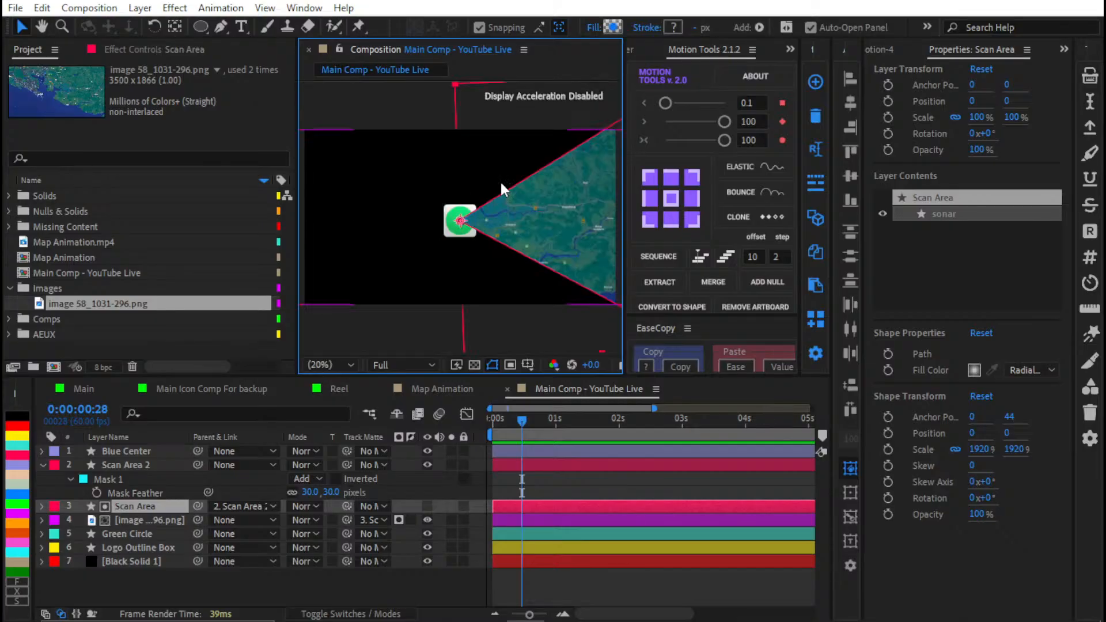
{"action": "scroll", "coordinate": [490, 209], "scroll_direction": "up", "scroll_amount": 7}
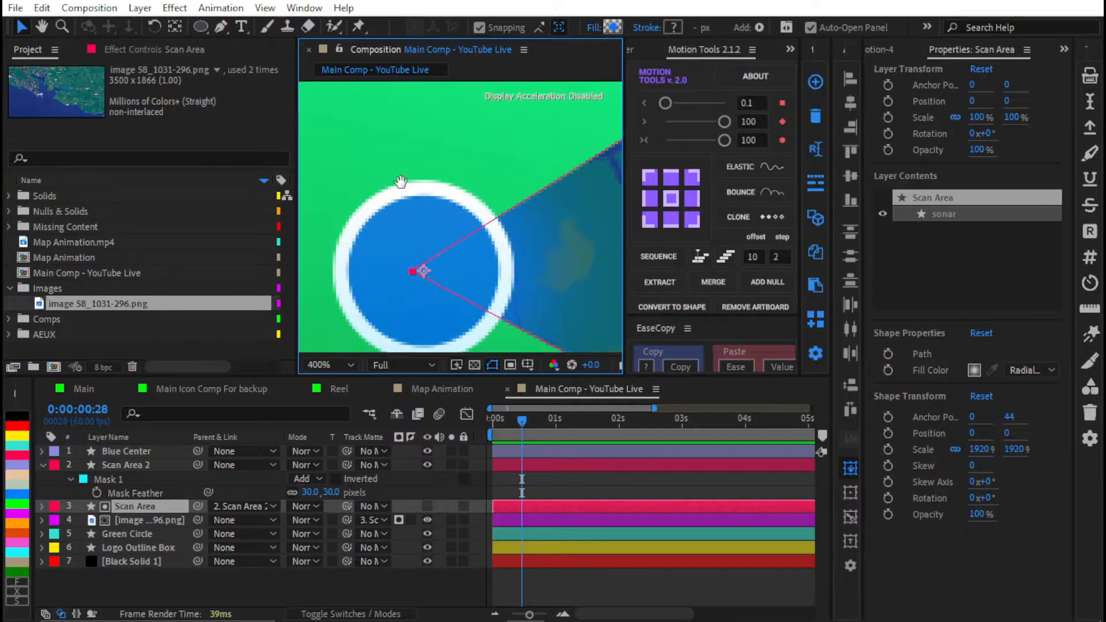
{"action": "left_click", "coordinate": [139, 465]}
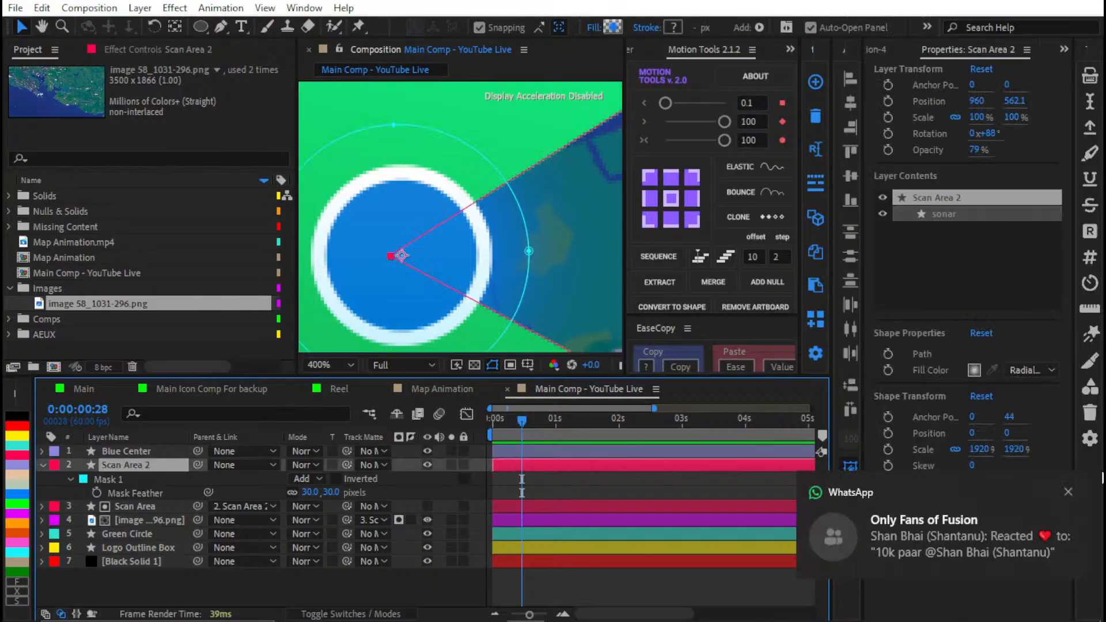
{"action": "left_click", "coordinate": [1069, 493]}
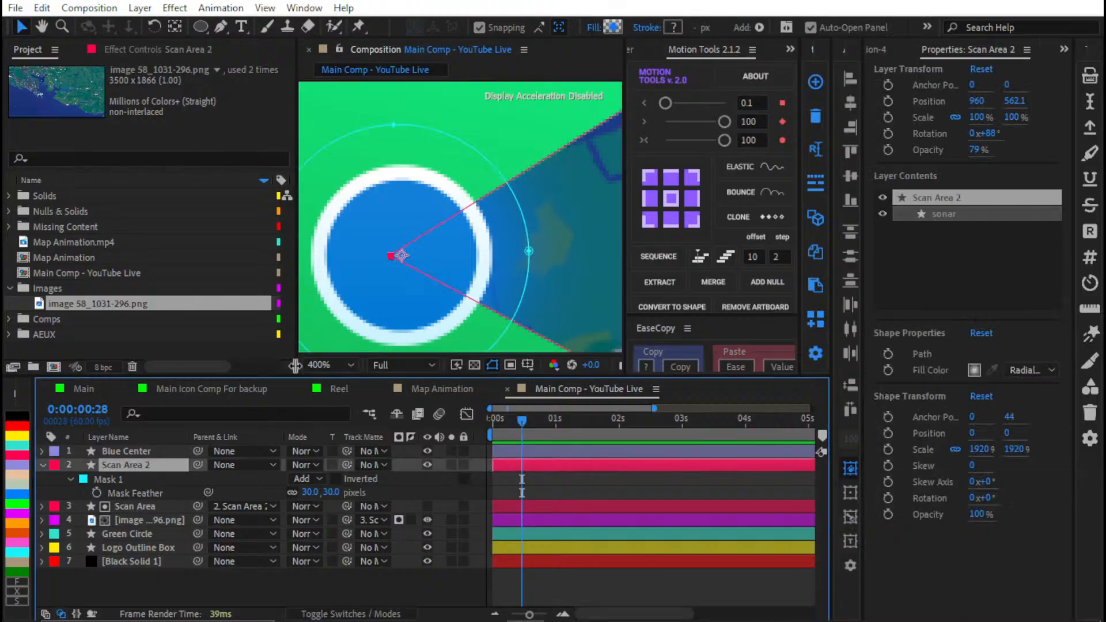
{"action": "key", "text": "s"}
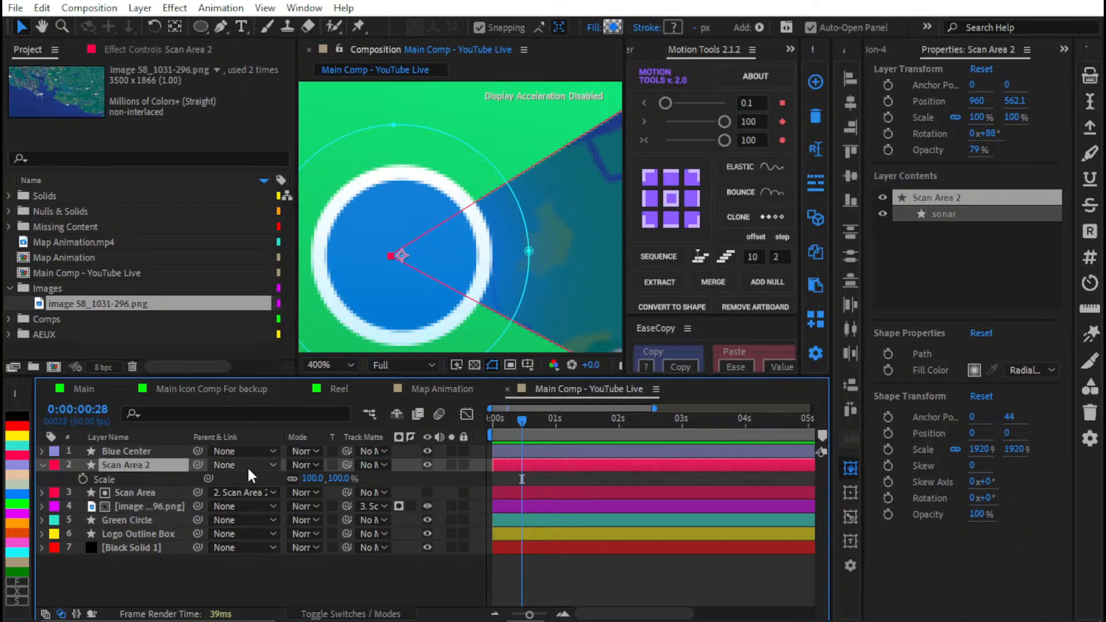
{"action": "left_click_drag", "start_coordinate": [316, 481], "coordinate": [374, 464]}
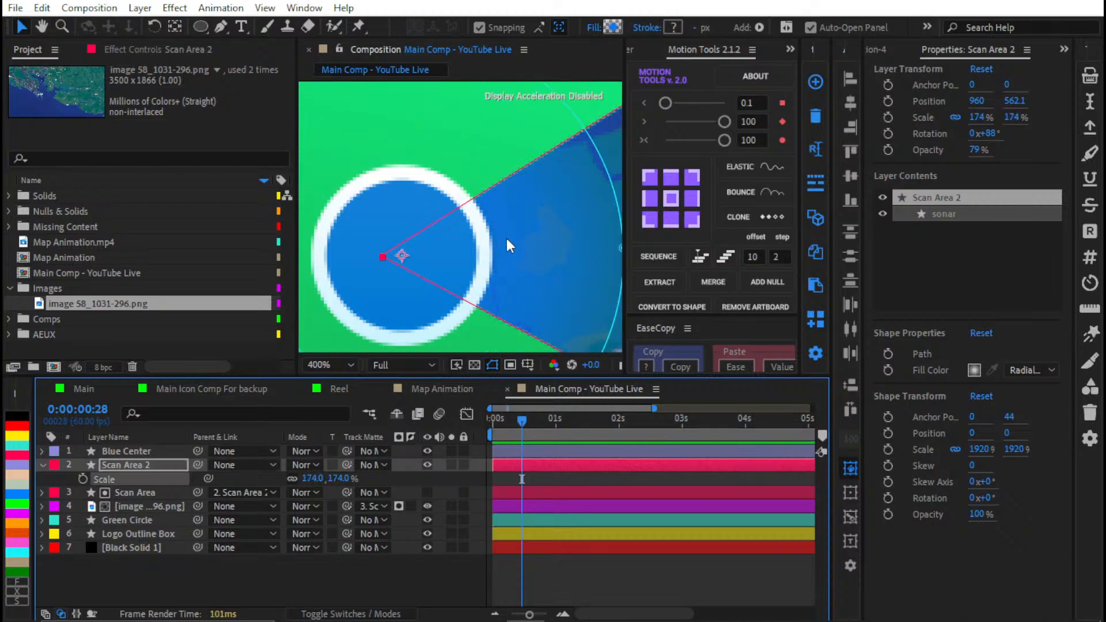
Step: Soften the edge of Mask 1 on the Scan Area 2 layer with a mask feather of 75 pixels
{"action": "key", "text": "comma"}
{"action": "key", "text": "comma"}
{"action": "key", "text": "comma"}
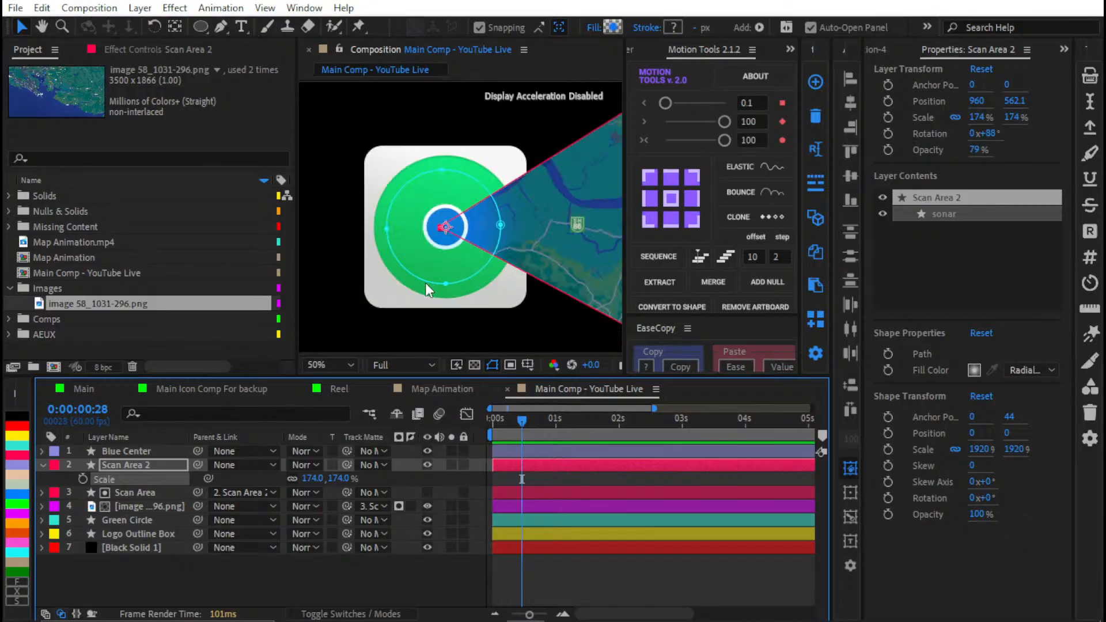
{"action": "left_click_drag", "start_coordinate": [425, 285], "coordinate": [394, 301]}
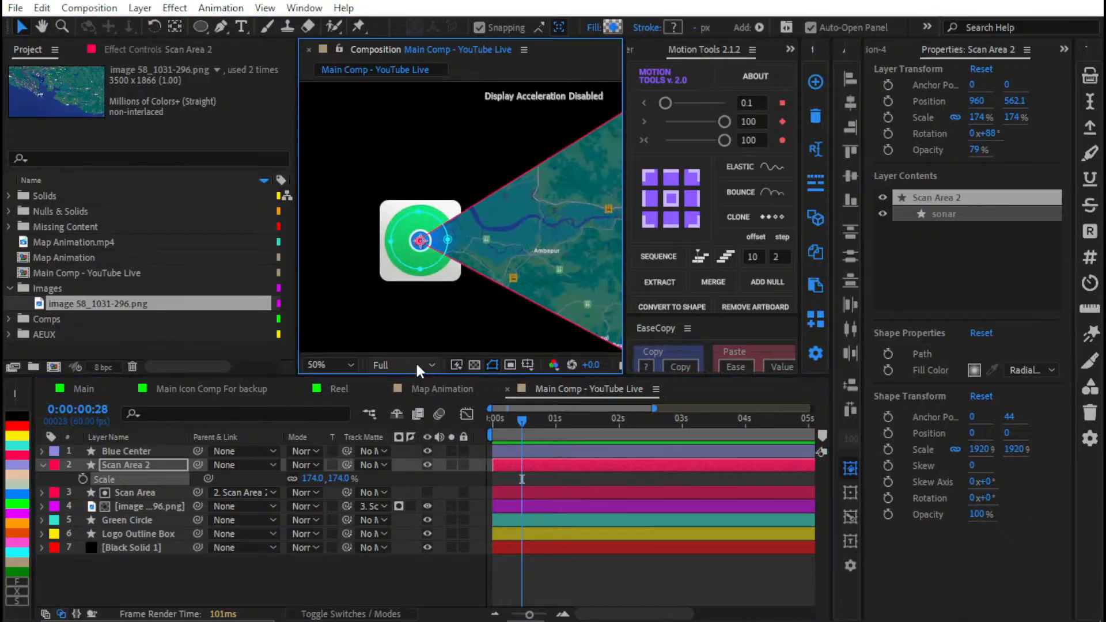
{"action": "key", "text": "f"}
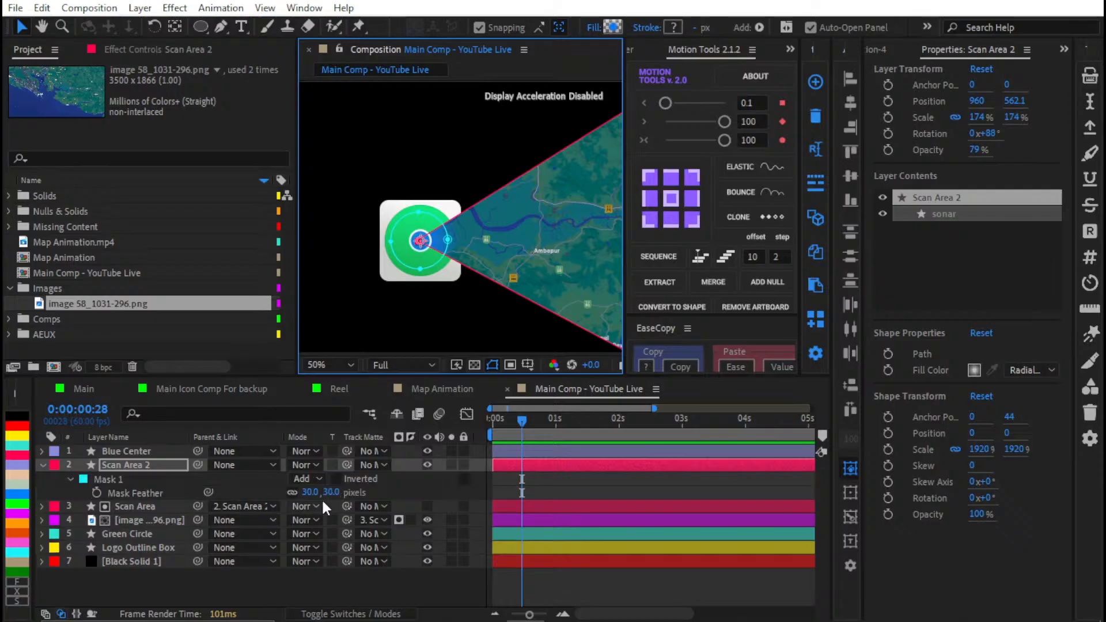
{"action": "left_click_drag", "start_coordinate": [311, 492], "coordinate": [349, 485]}
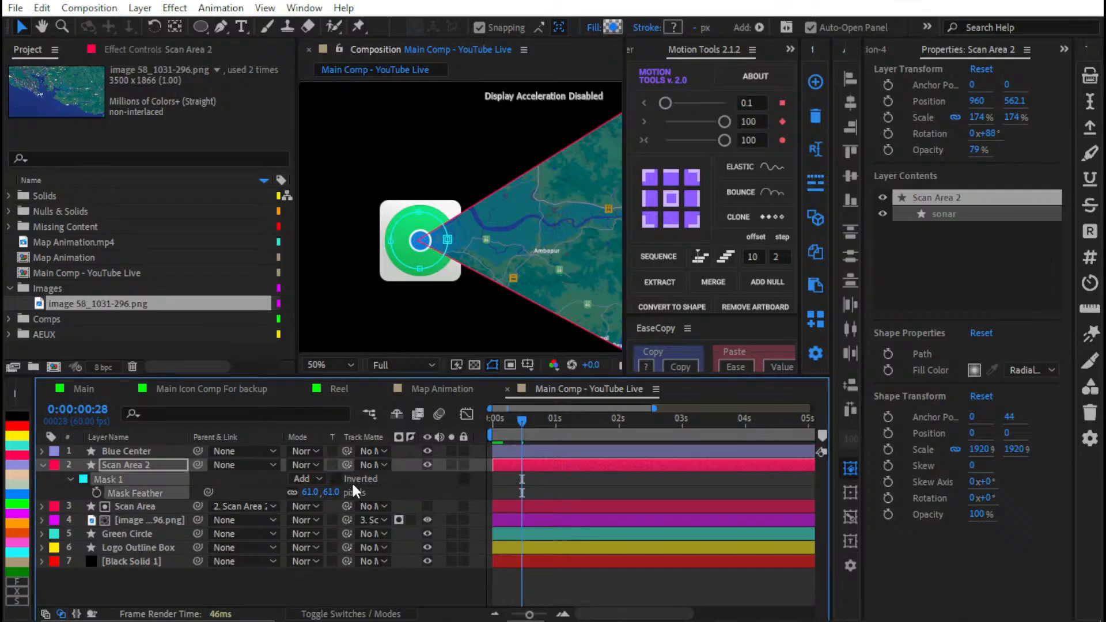
{"action": "left_click", "coordinate": [331, 492]}
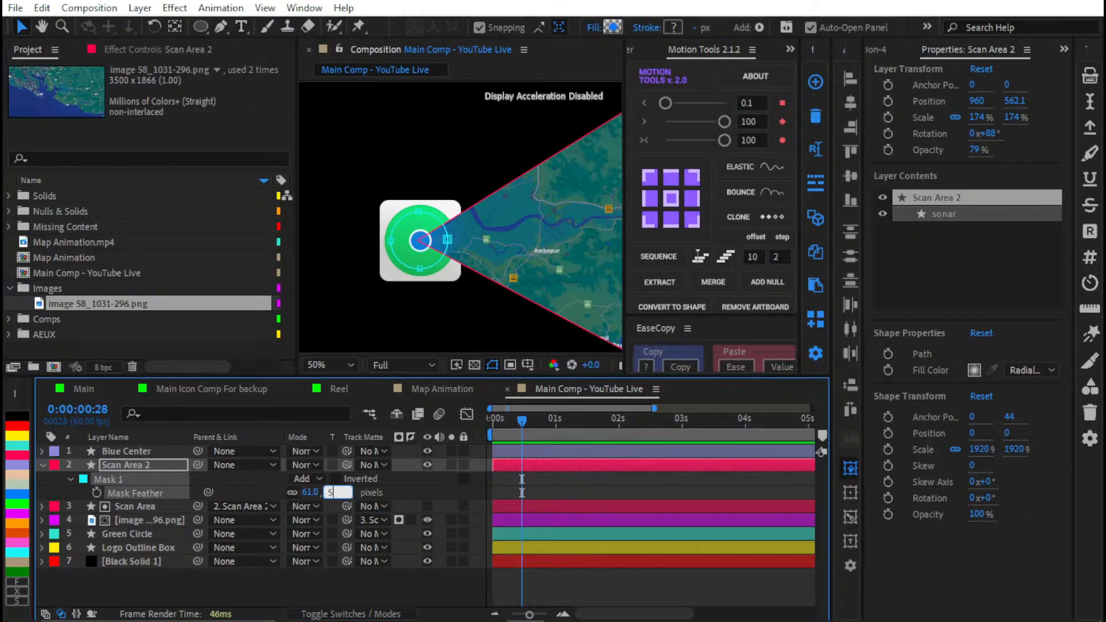
{"action": "type", "text": "75"}
{"action": "key", "text": "Return"}
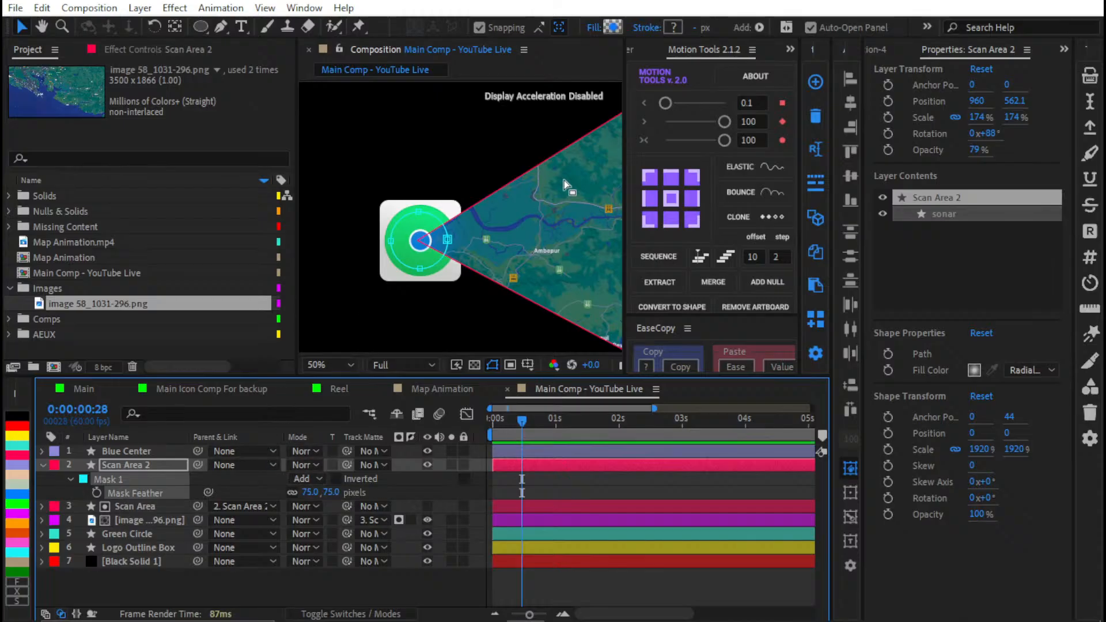
{"action": "left_click", "coordinate": [579, 475]}
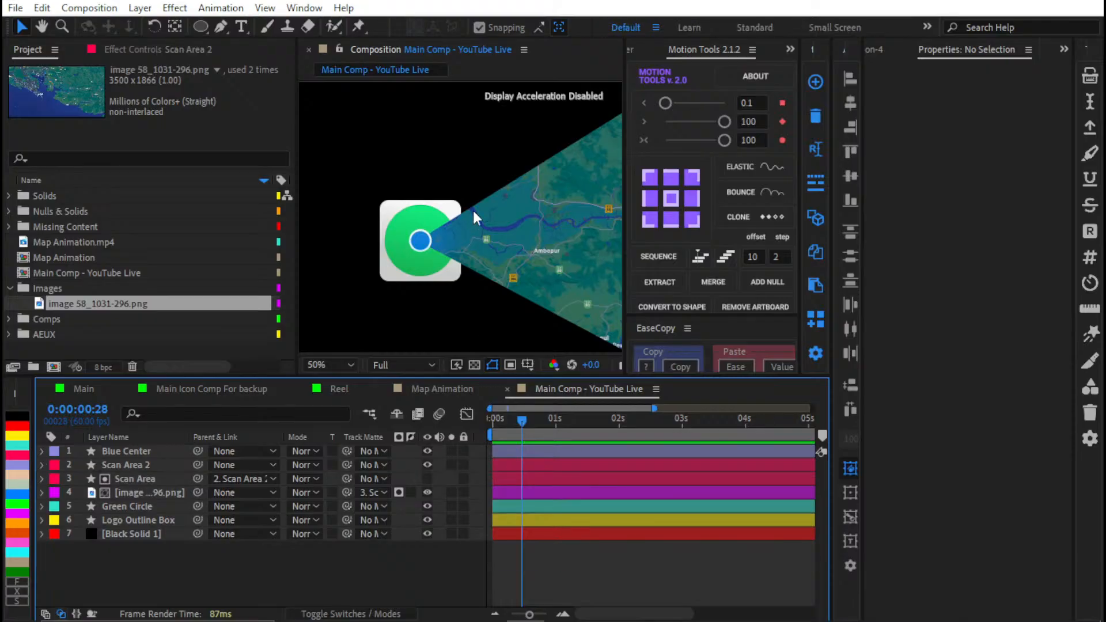
{"action": "scroll", "coordinate": [478, 208], "scroll_direction": "down", "scroll_amount": 3}
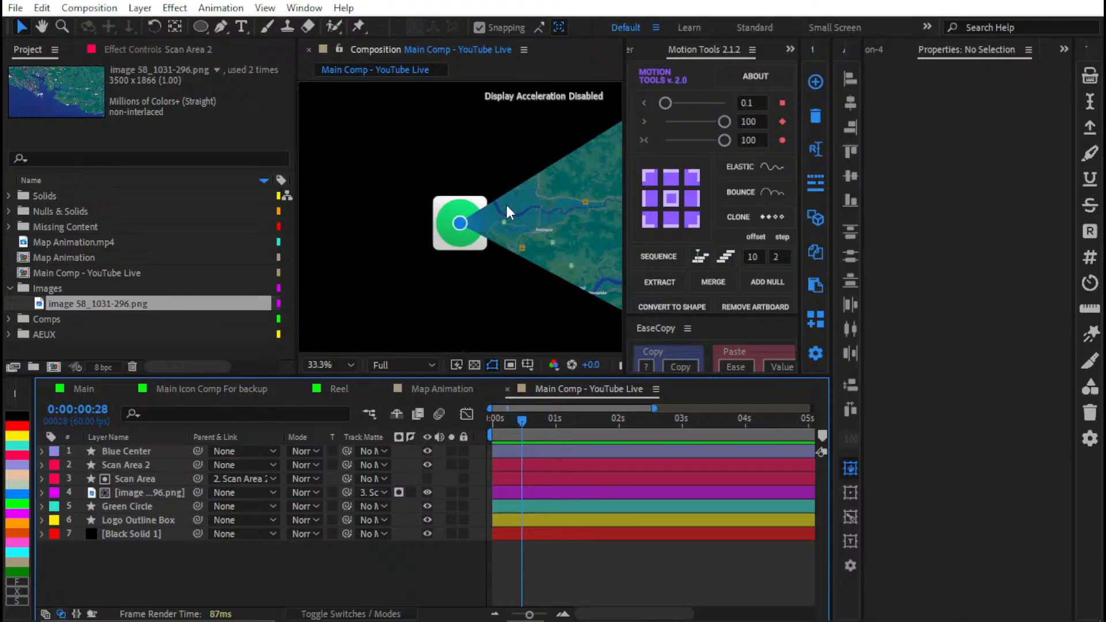
{"action": "key", "text": "slash"}
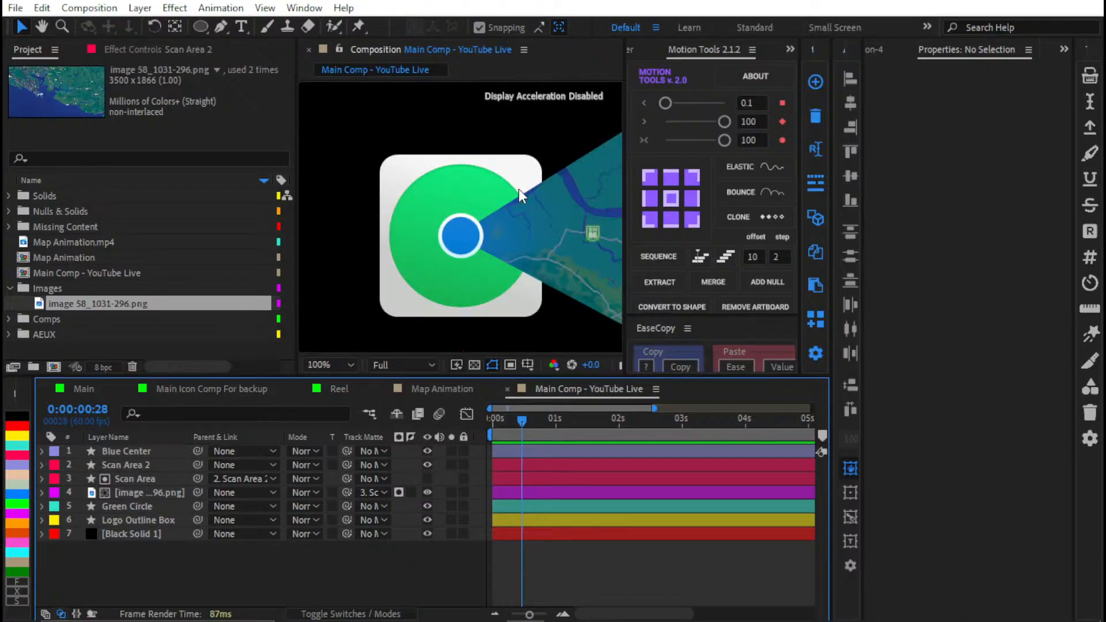
Step: Add a controller null at the icon centre with both the Scan Area 2 and Scan Area layers parented to it
{"action": "scroll", "coordinate": [456, 232], "scroll_direction": "down", "scroll_amount": 5}
{"action": "left_click", "coordinate": [159, 454]}
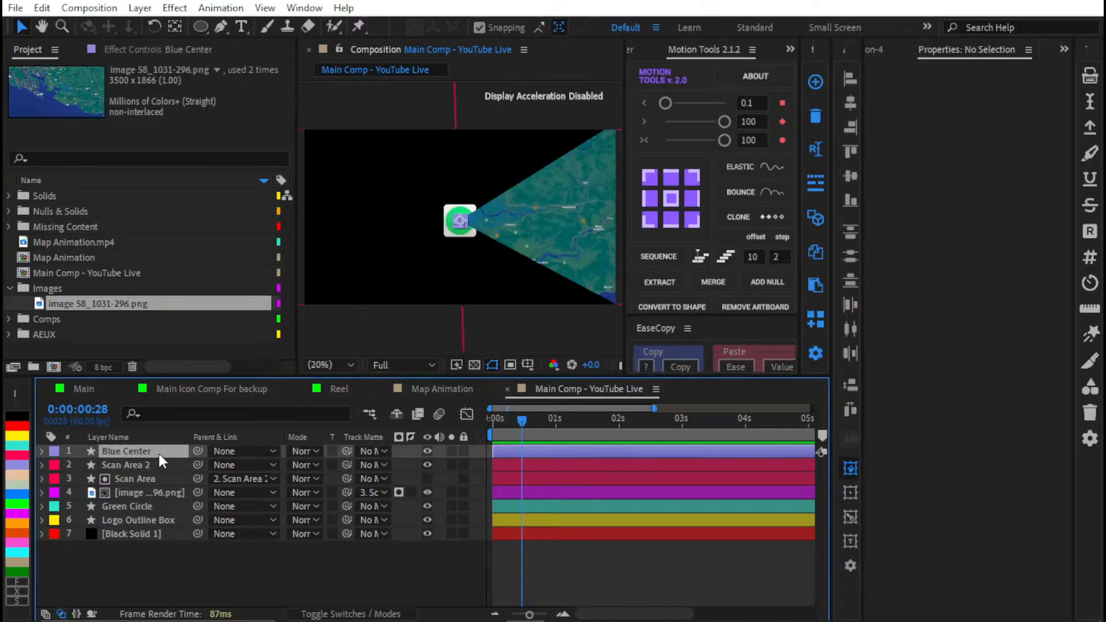
{"action": "left_click", "coordinate": [156, 466]}
{"action": "left_click", "coordinate": [151, 476], "text": "shift"}
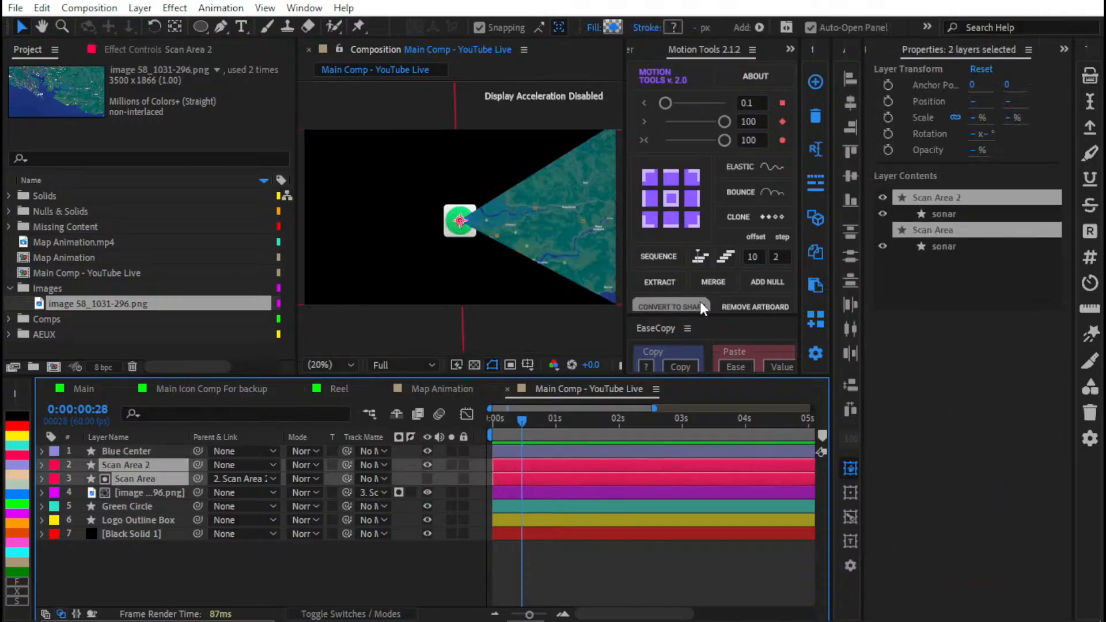
{"action": "left_click", "coordinate": [768, 282]}
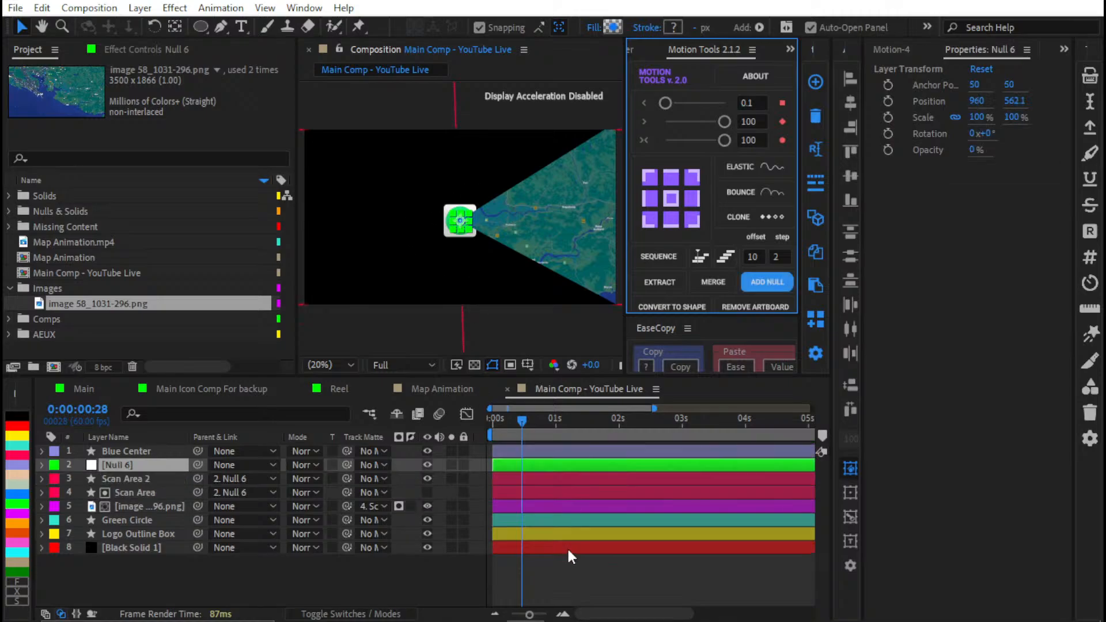
Step: Try rotating Null 6 to turn both scan layers together, and restore its rotation to 0°
{"action": "key", "text": "r"}
{"action": "left_click_drag", "start_coordinate": [315, 483], "coordinate": [655, 465]}
{"action": "left_click", "coordinate": [616, 478]}
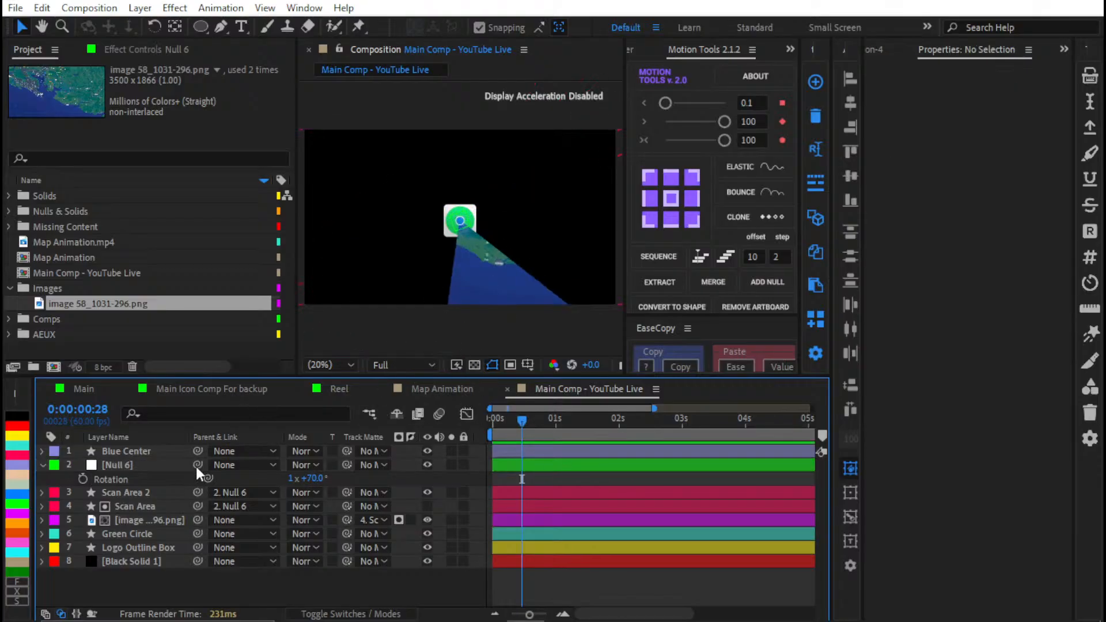
{"action": "left_click_drag", "start_coordinate": [326, 476], "coordinate": [316, 479]}
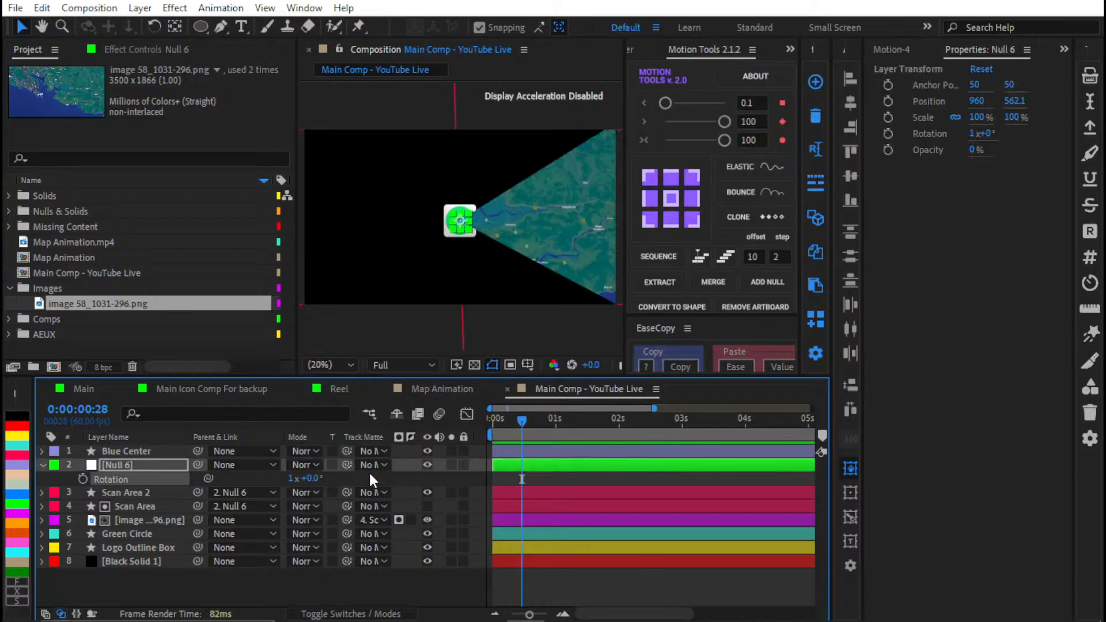
{"action": "left_click", "coordinate": [614, 480]}
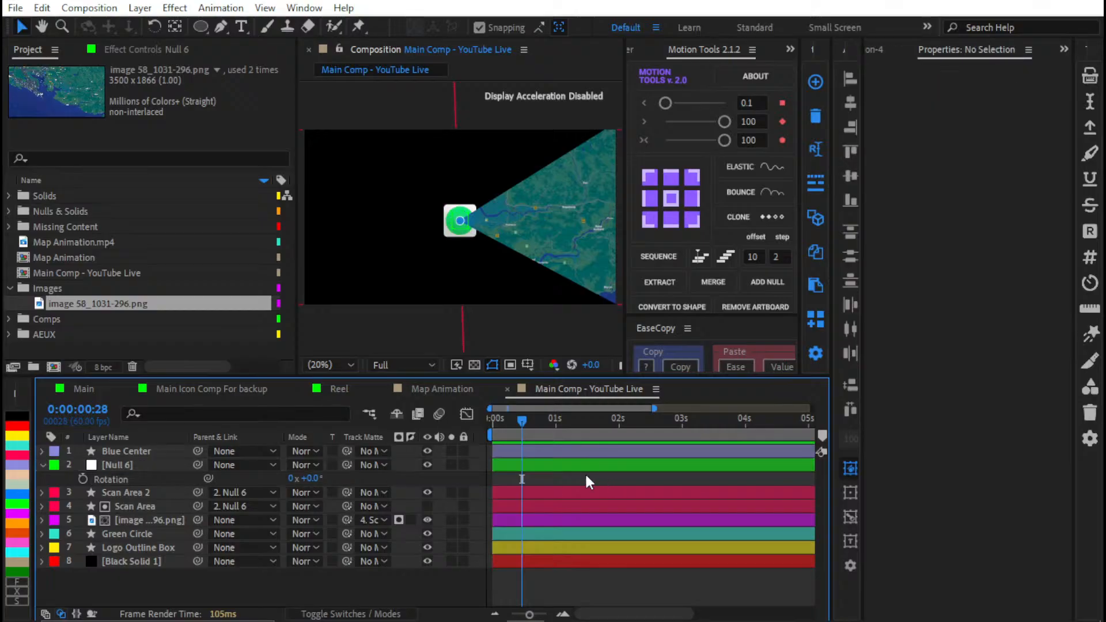
{"action": "key", "text": "u"}
Step: Examine the two parented scan layers and the blue glow around the icon centre up close
{"action": "scroll", "coordinate": [438, 224], "scroll_direction": "up", "scroll_amount": 2}
{"action": "scroll", "coordinate": [437, 224], "scroll_direction": "up", "scroll_amount": 3}
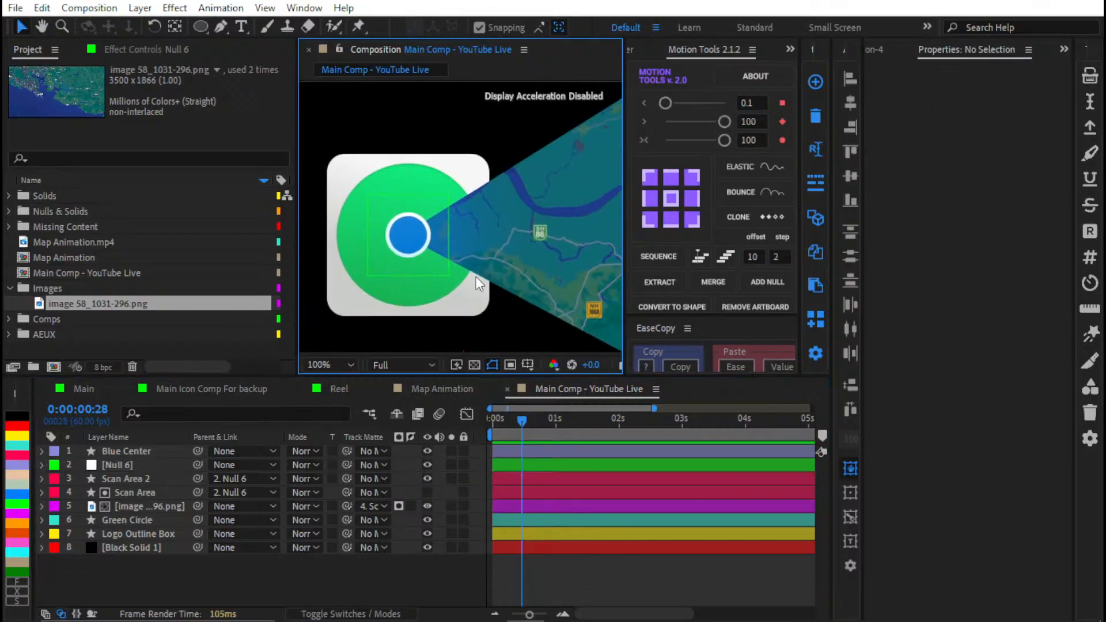
{"action": "left_click", "coordinate": [162, 491]}
{"action": "left_click", "coordinate": [160, 477], "text": "shift"}
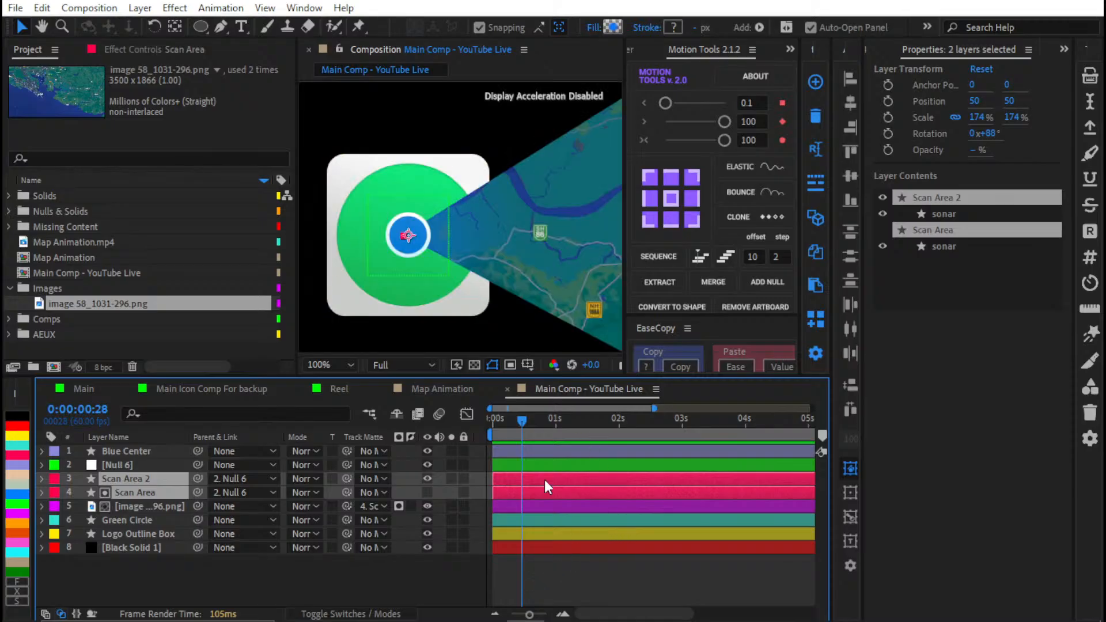
{"action": "left_click", "coordinate": [573, 569]}
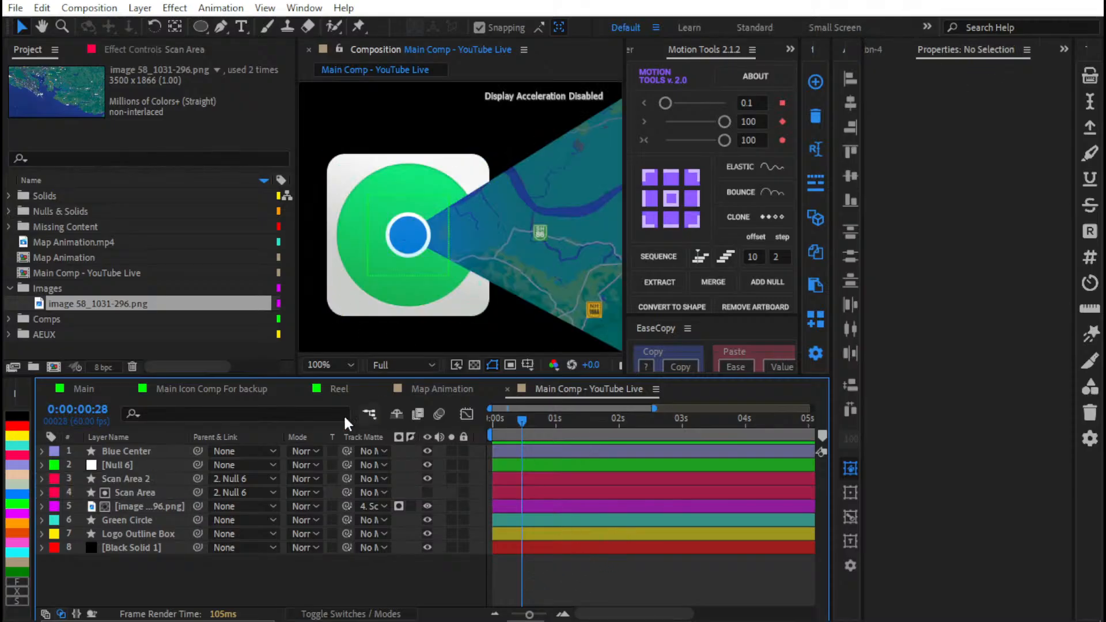
{"action": "left_click", "coordinate": [142, 479]}
{"action": "left_click", "coordinate": [147, 491], "text": "shift"}
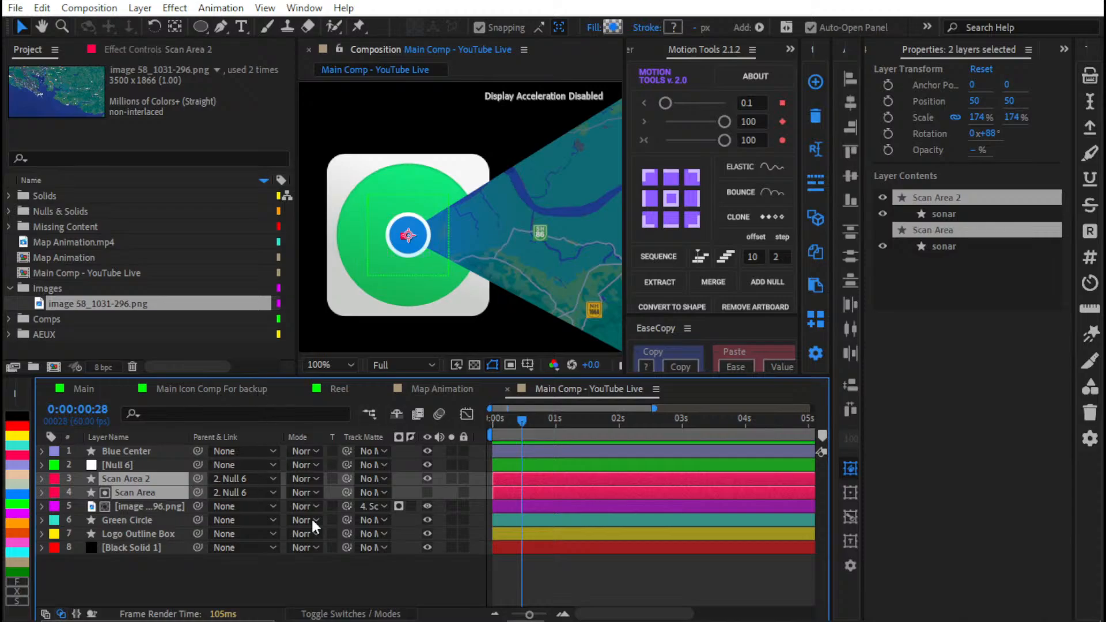
{"action": "key", "text": "shift+/"}
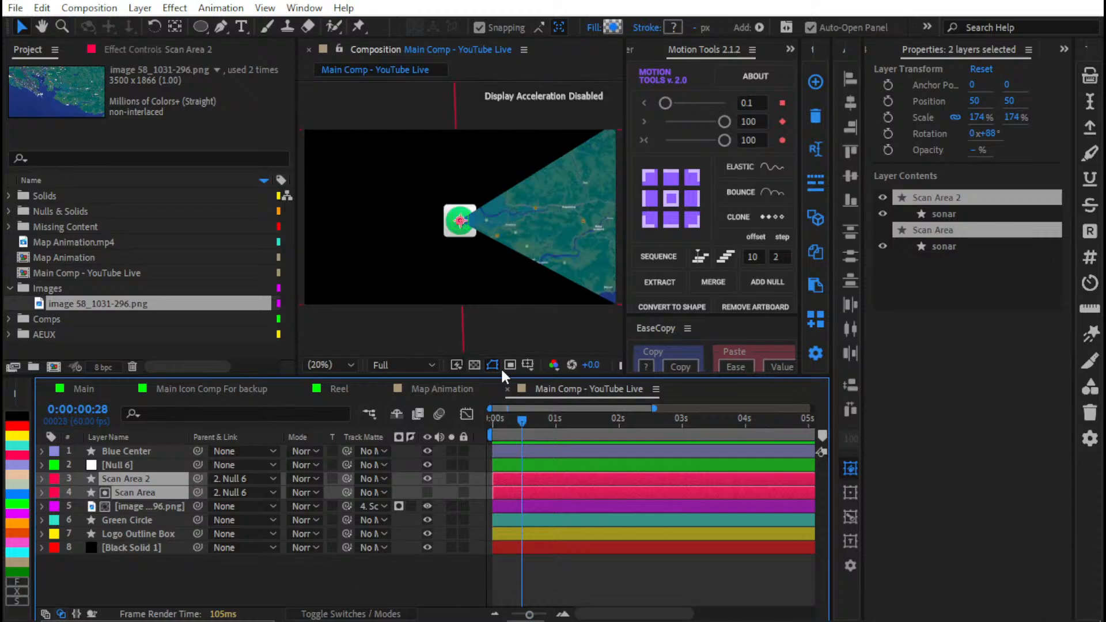
{"action": "left_click", "coordinate": [545, 571]}
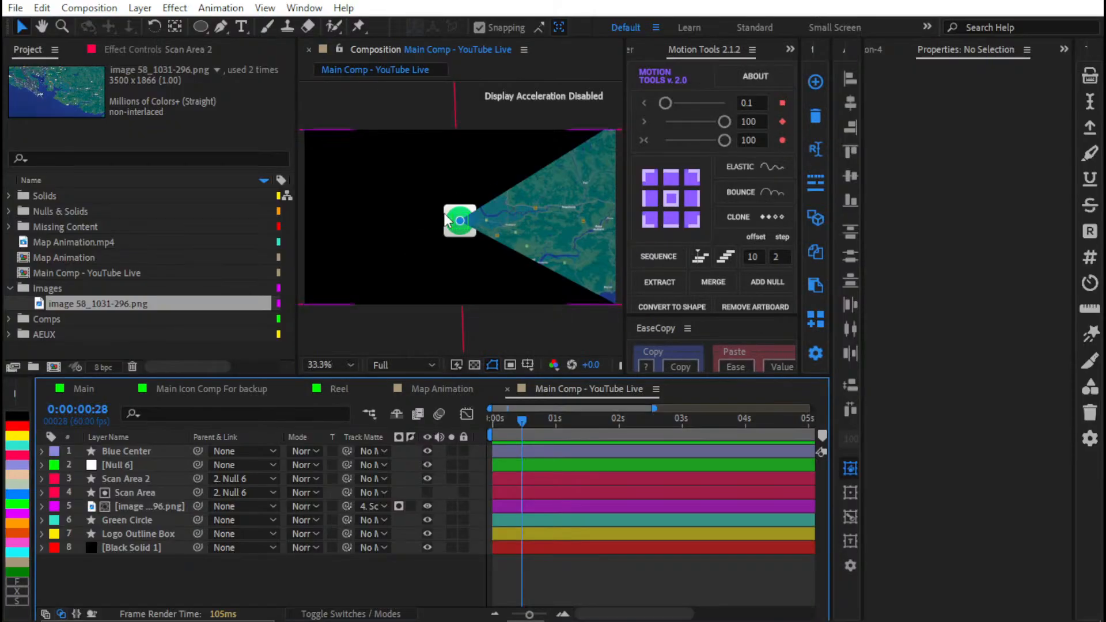
{"action": "scroll", "coordinate": [455, 214], "scroll_direction": "up", "scroll_amount": 2}
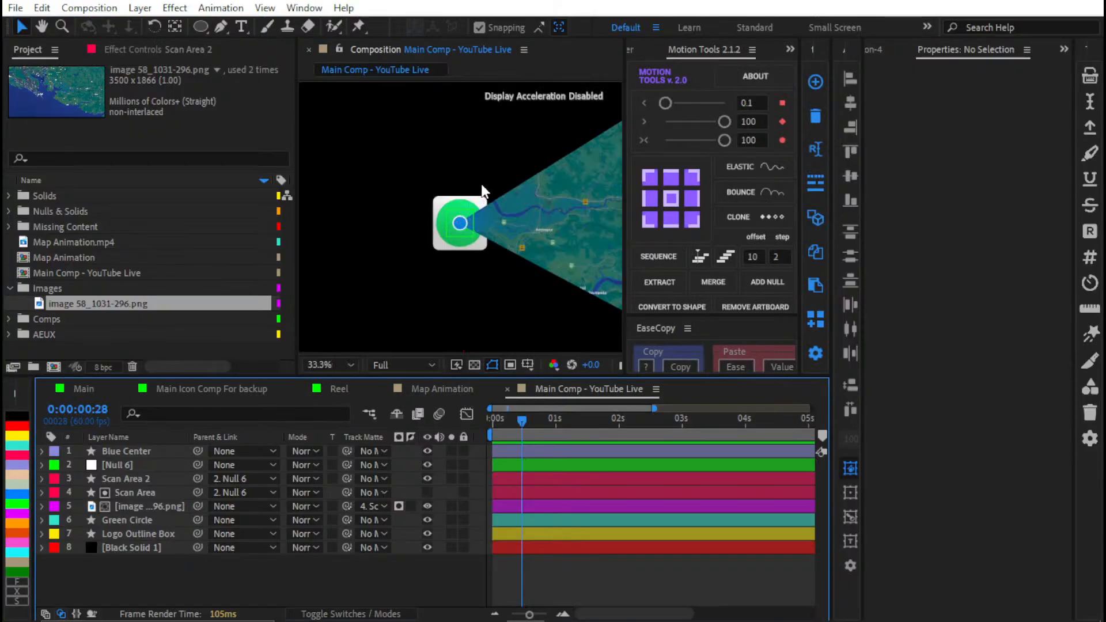
{"action": "scroll", "coordinate": [482, 186], "scroll_direction": "up", "scroll_amount": 1}
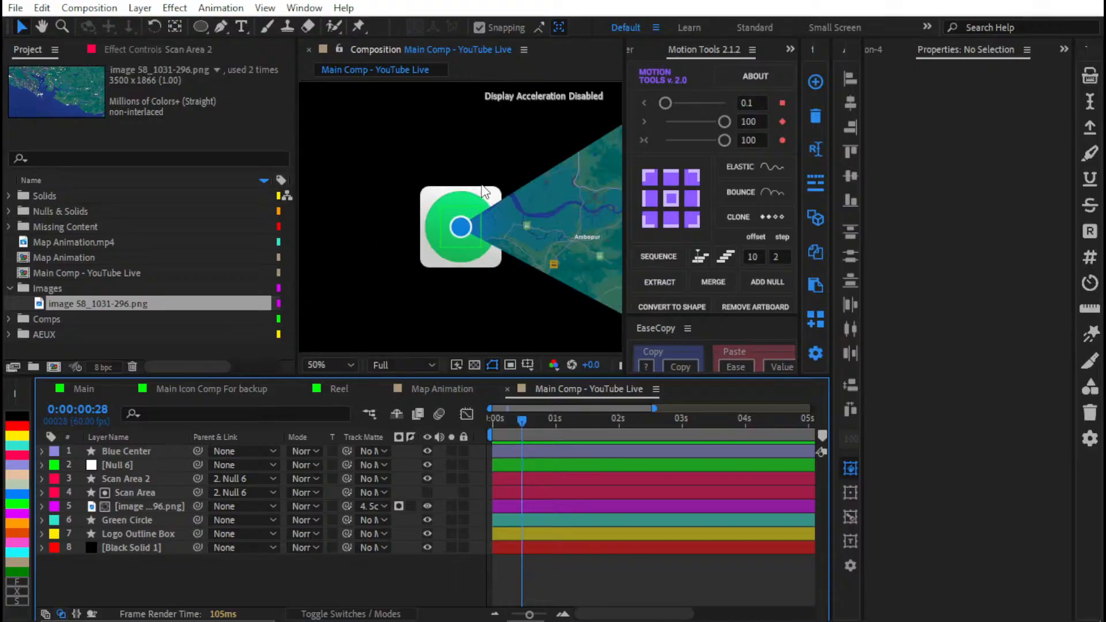
{"action": "scroll", "coordinate": [424, 197], "scroll_direction": "down", "scroll_amount": 3}
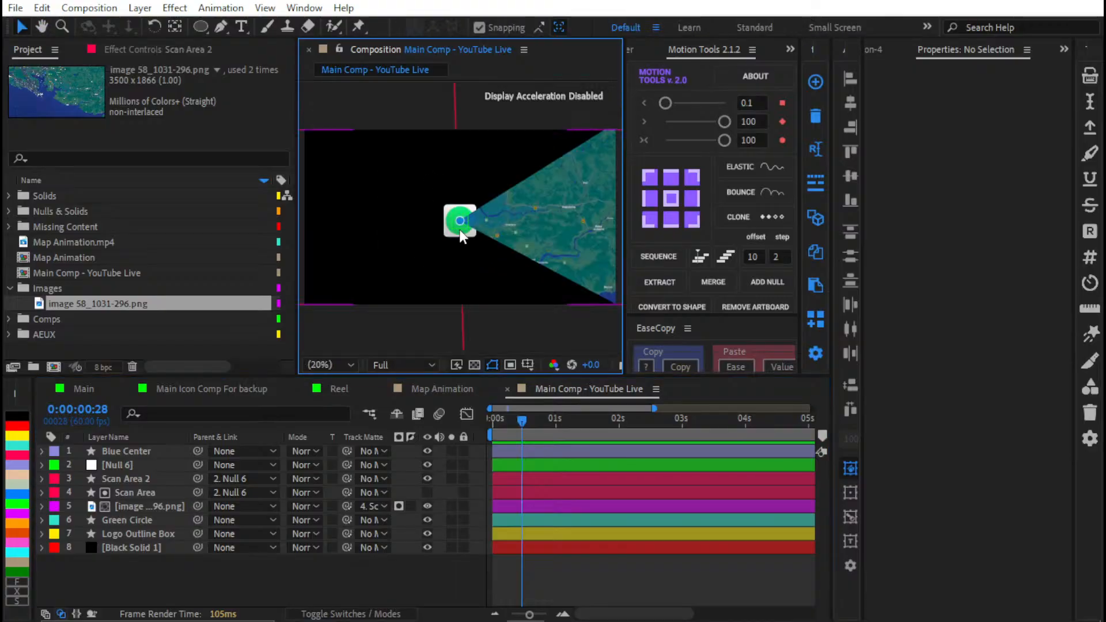
Step: Add a rotation keyframe of 0° to Null 6 at the start of the composition
{"action": "left_click_drag", "start_coordinate": [545, 421], "coordinate": [637, 421]}
{"action": "key", "text": "Home"}
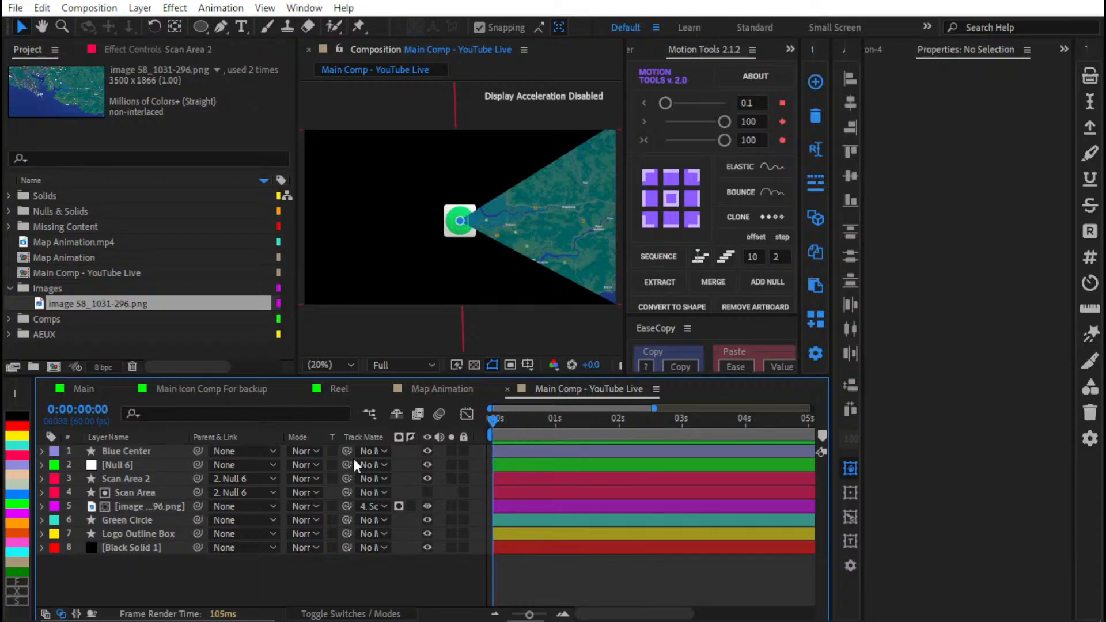
{"action": "left_click", "coordinate": [545, 467]}
{"action": "key", "text": "r"}
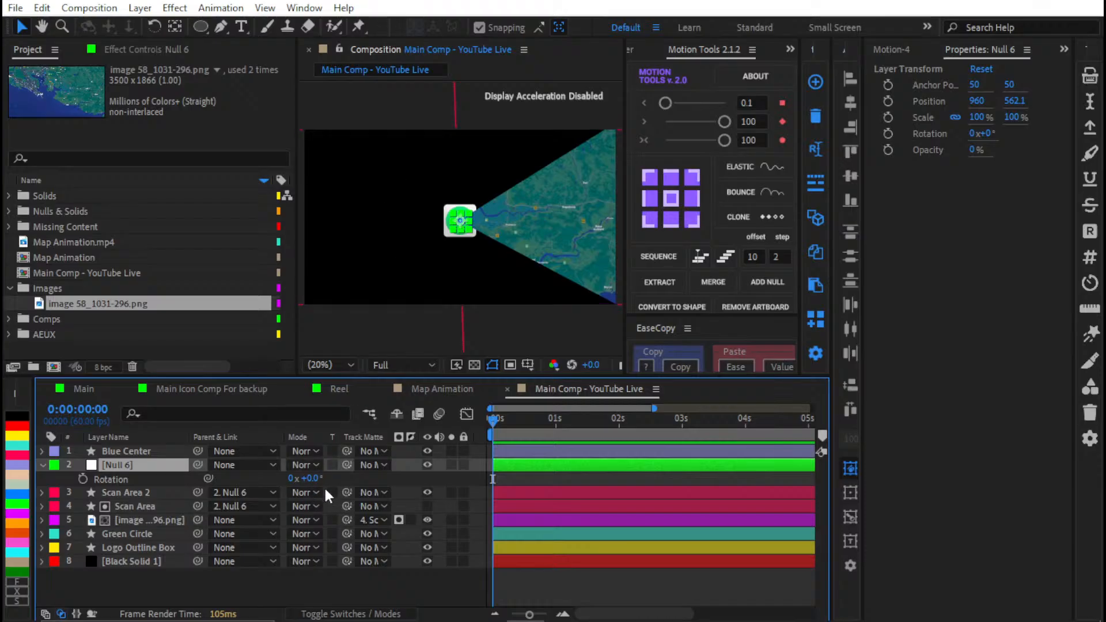
{"action": "left_click", "coordinate": [82, 478]}
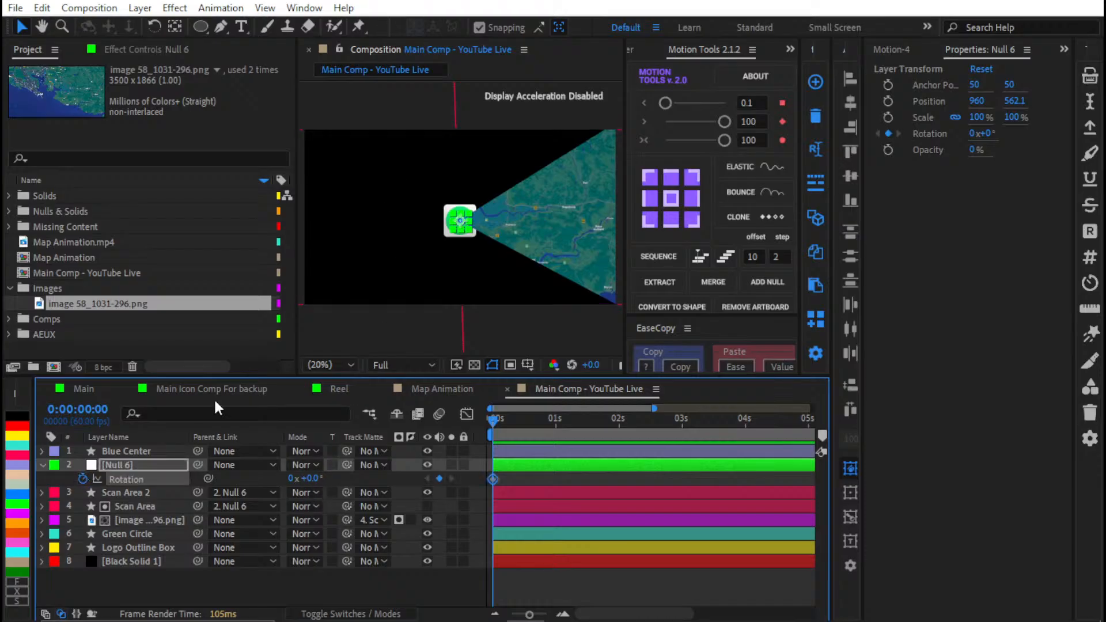
Step: Add a second rotation keyframe to Null 6 at 0:00:02:01 with a value of 227°
{"action": "left_click", "coordinate": [620, 431]}
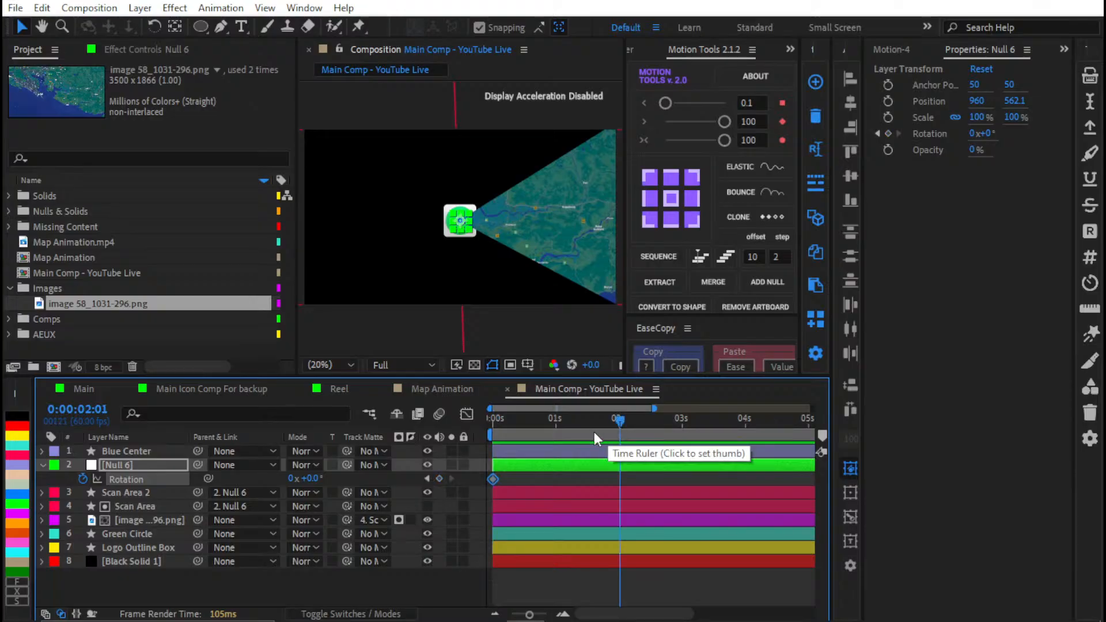
{"action": "left_click", "coordinate": [439, 479]}
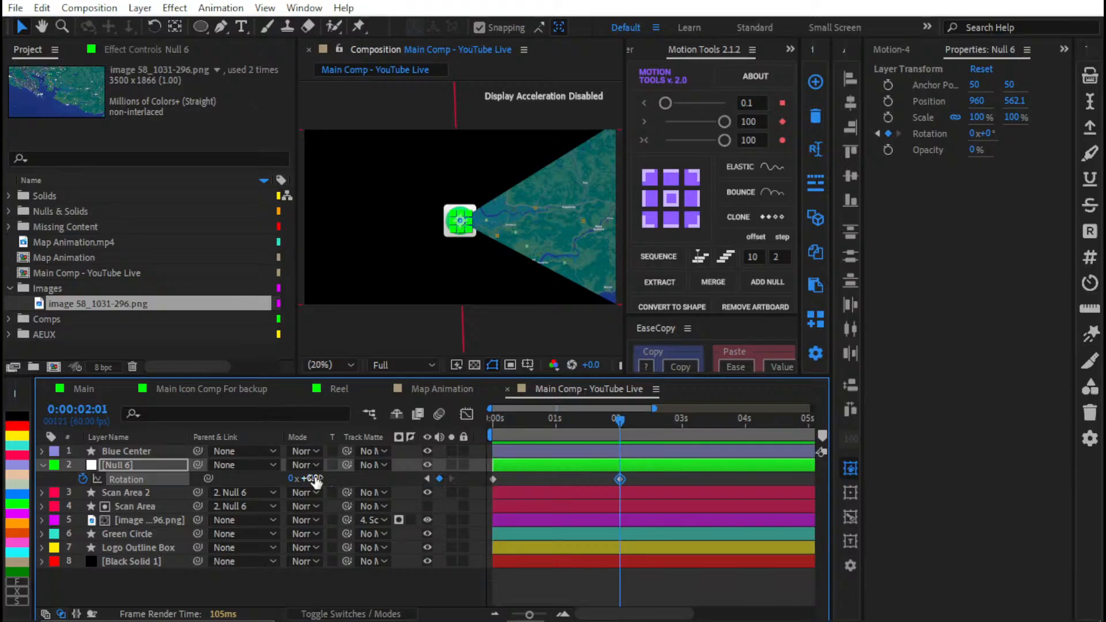
{"action": "left_click_drag", "start_coordinate": [314, 478], "coordinate": [487, 465]}
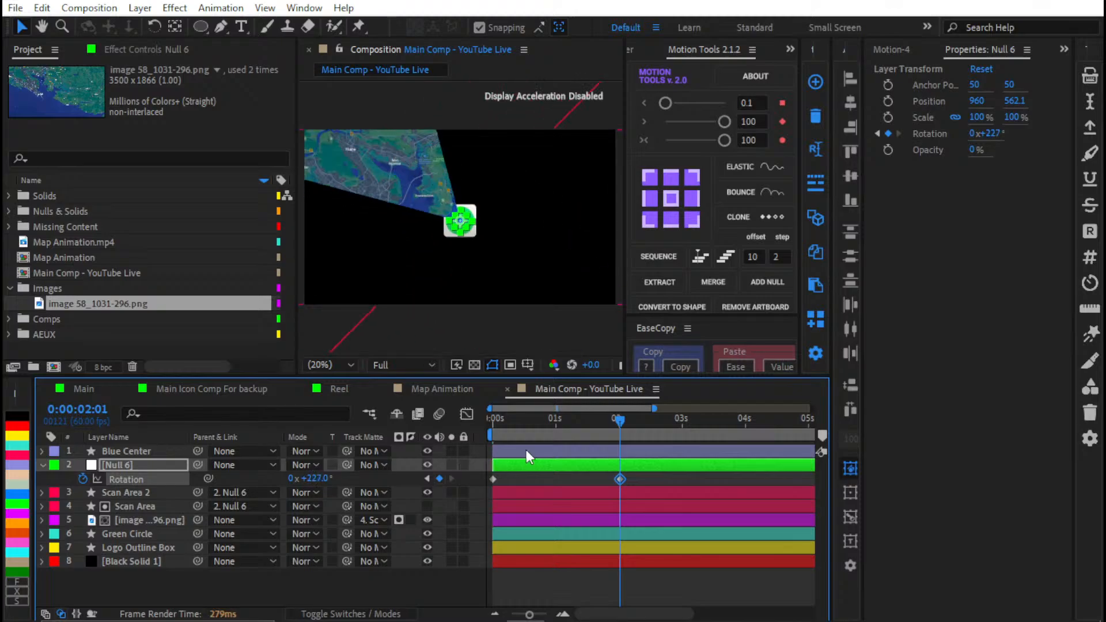
Step: Ease both rotation keyframes of Null 6 using Motion Tools influence values of 0.1 and 100, giving a fast start and slow stop
{"action": "left_click", "coordinate": [551, 483]}
{"action": "left_click_drag", "start_coordinate": [551, 426], "coordinate": [374, 452]}
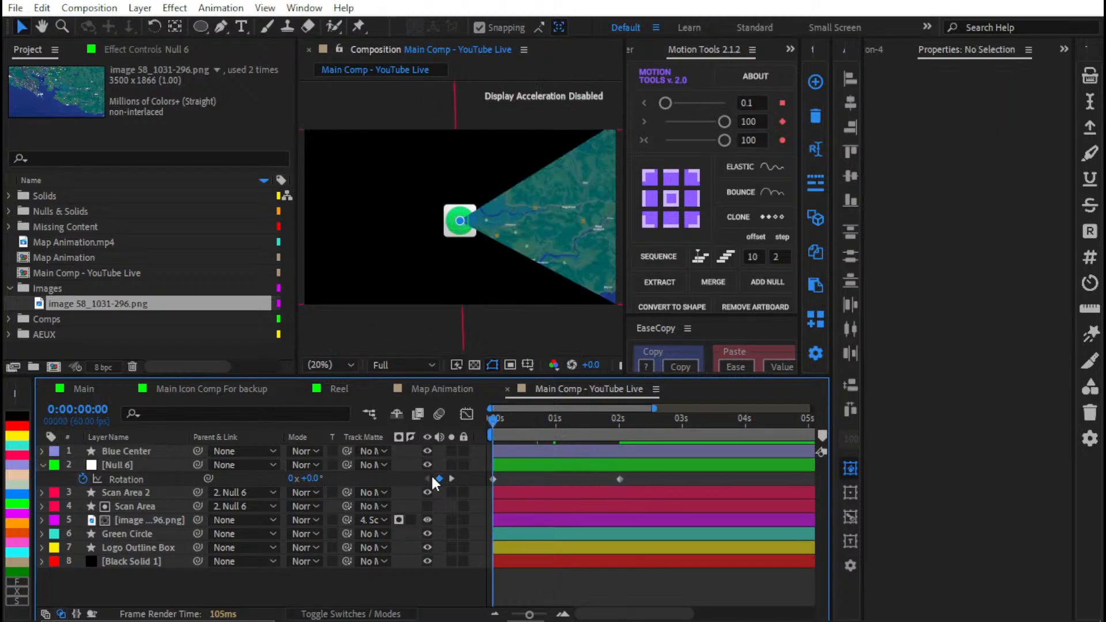
{"action": "left_click_drag", "start_coordinate": [643, 481], "coordinate": [450, 461]}
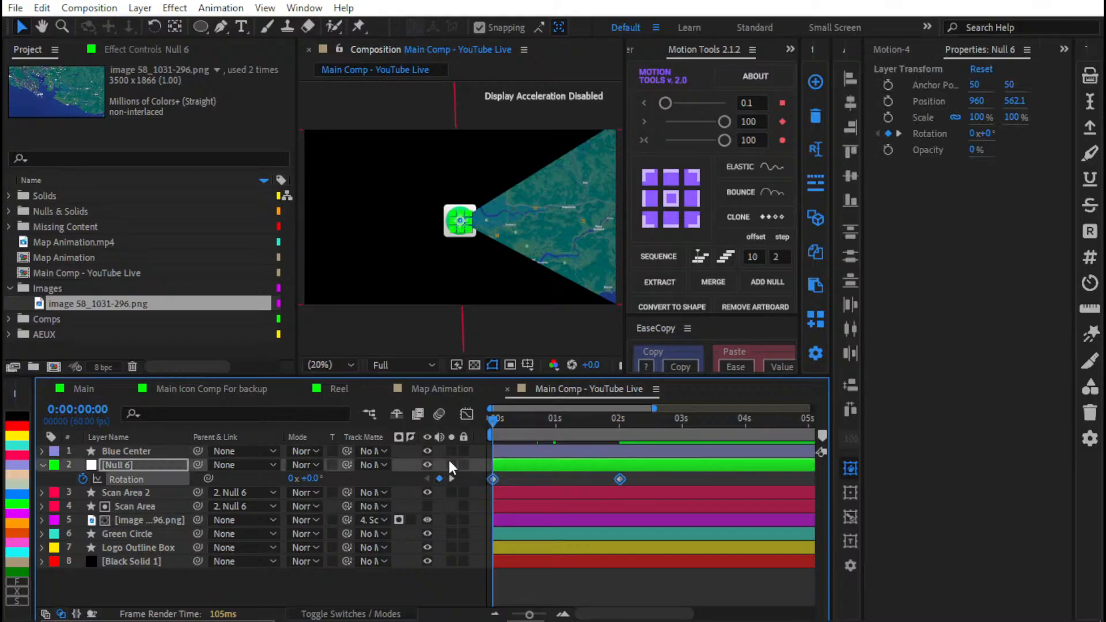
{"action": "left_click", "coordinate": [724, 121]}
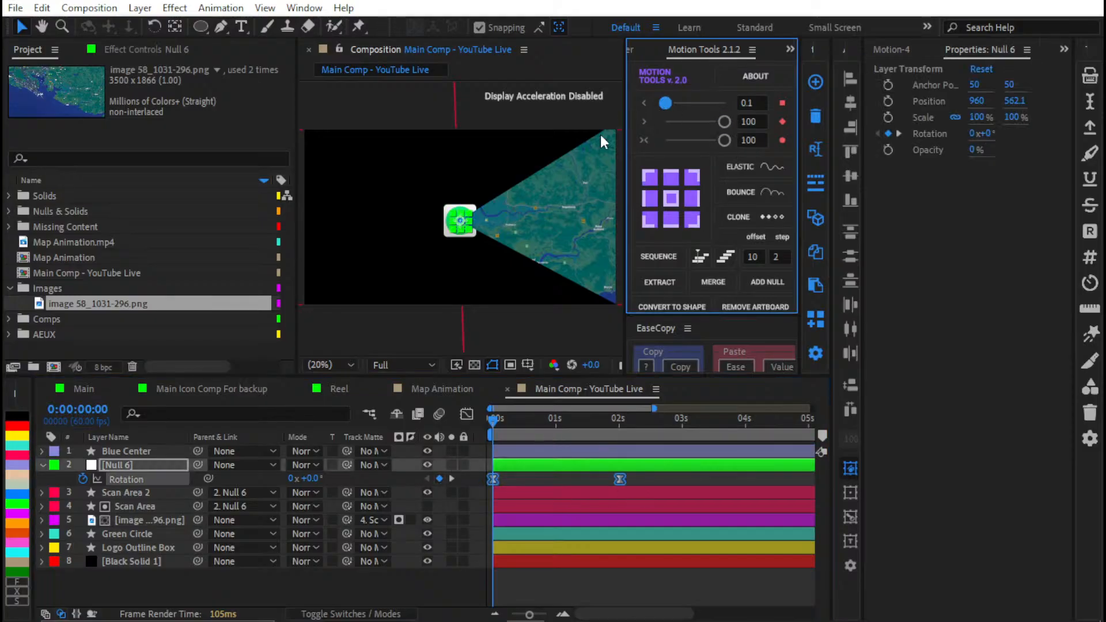
Step: Hide the Black Solid 1 layer and play back the eased wedge sweep
{"action": "left_click", "coordinate": [527, 582]}
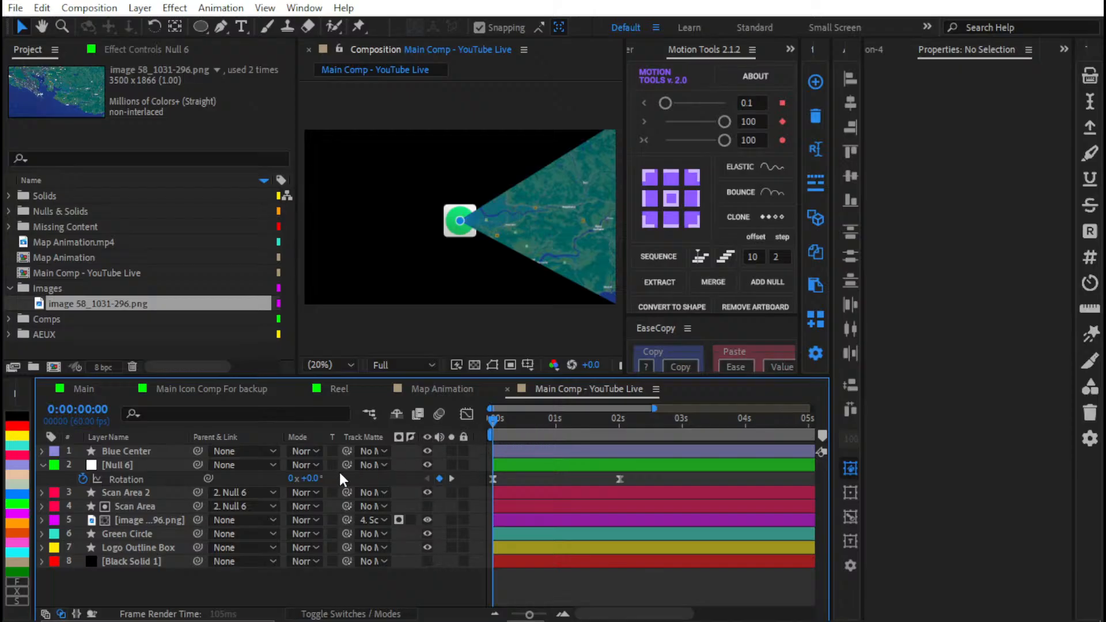
{"action": "key", "text": "space"}
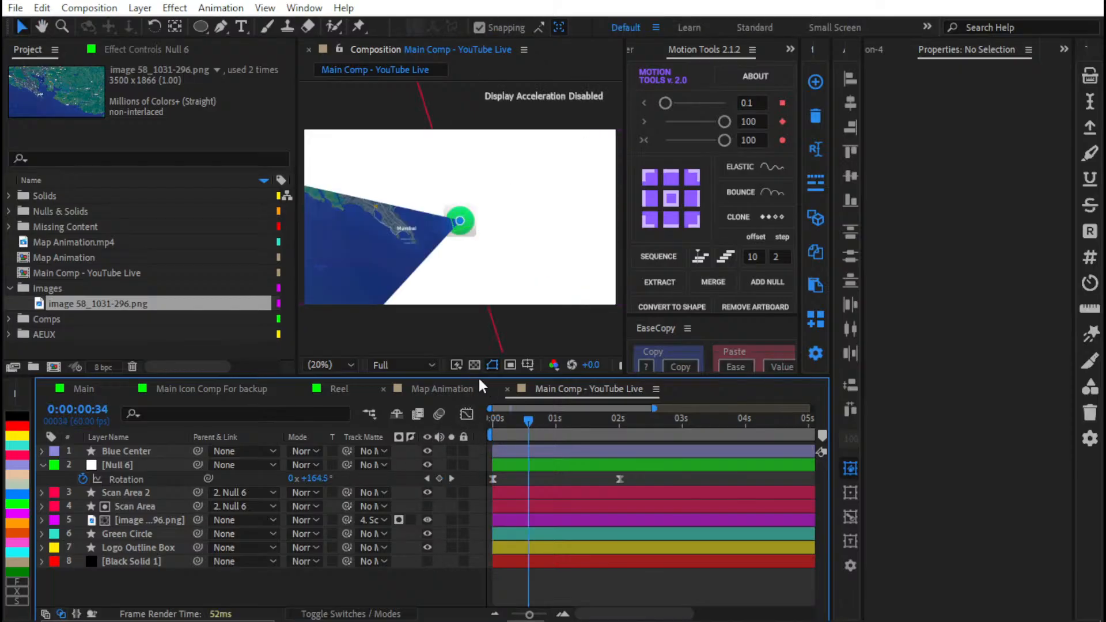
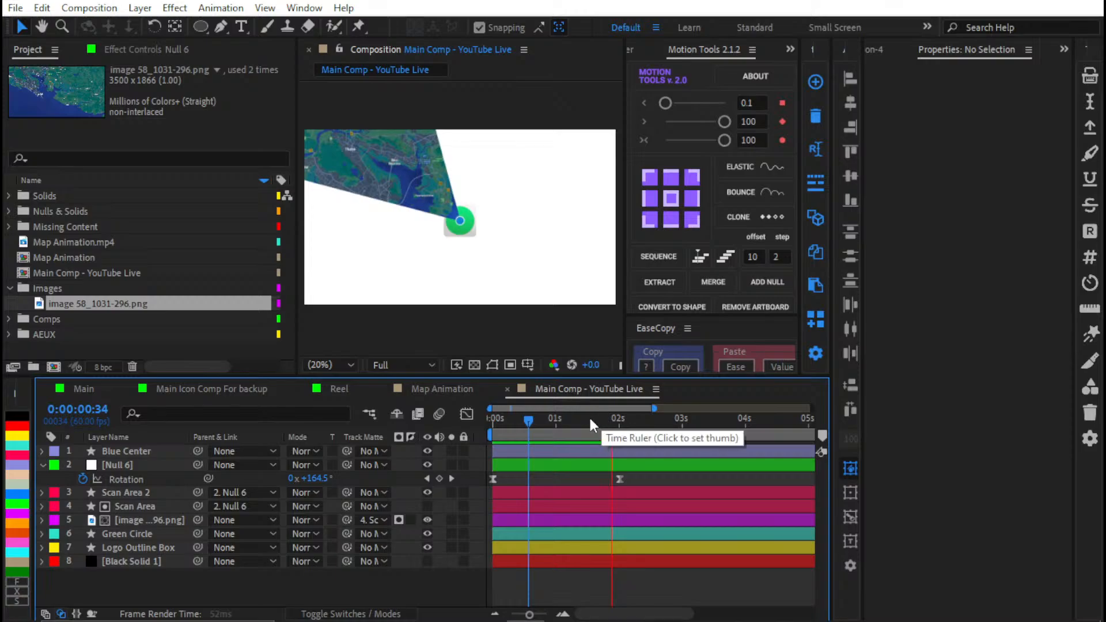
{"action": "key", "text": "space"}
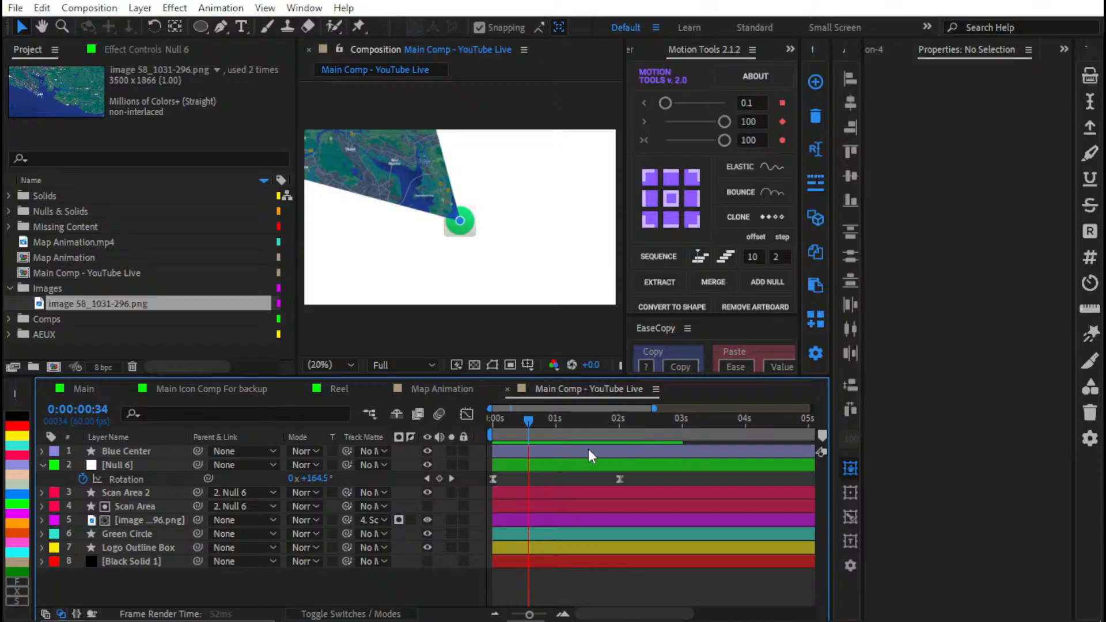
{"action": "key", "text": "Home"}
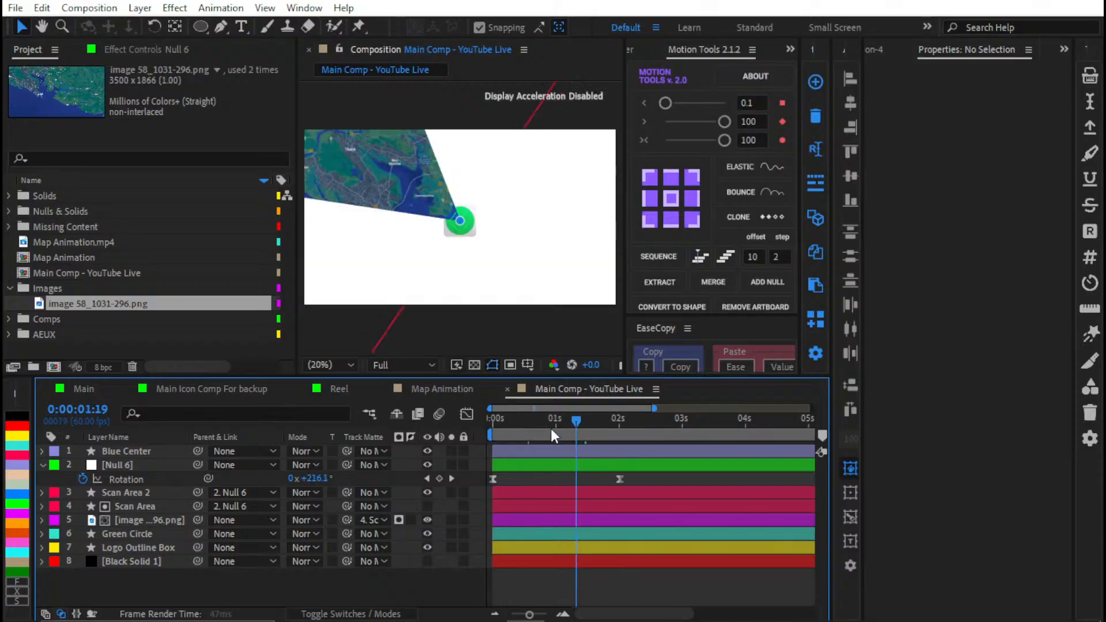
{"action": "key", "text": "space"}
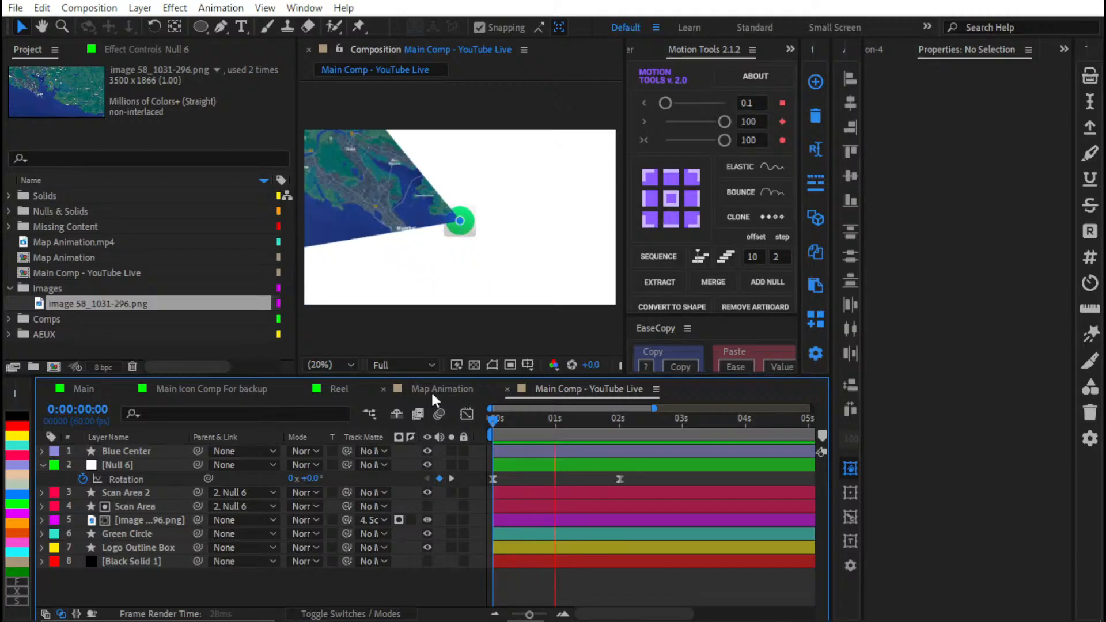
Step: Scrub and replay the wedge rotation from the start to check its timing and easing
{"action": "left_click_drag", "start_coordinate": [617, 418], "coordinate": [641, 435]}
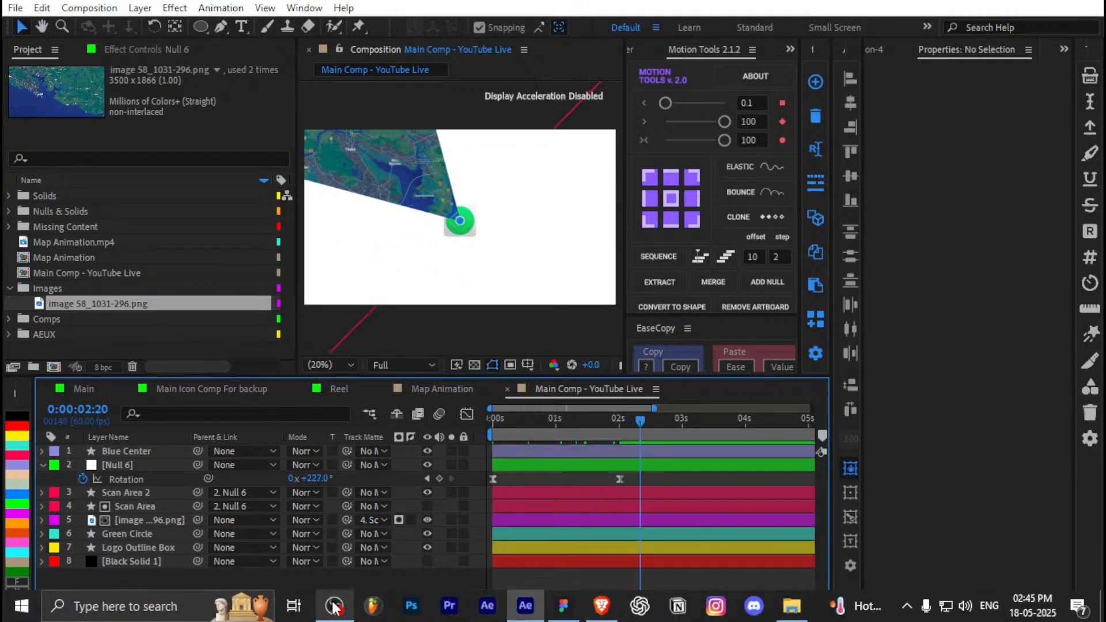
{"action": "mouse_move", "coordinate": [336, 605]}
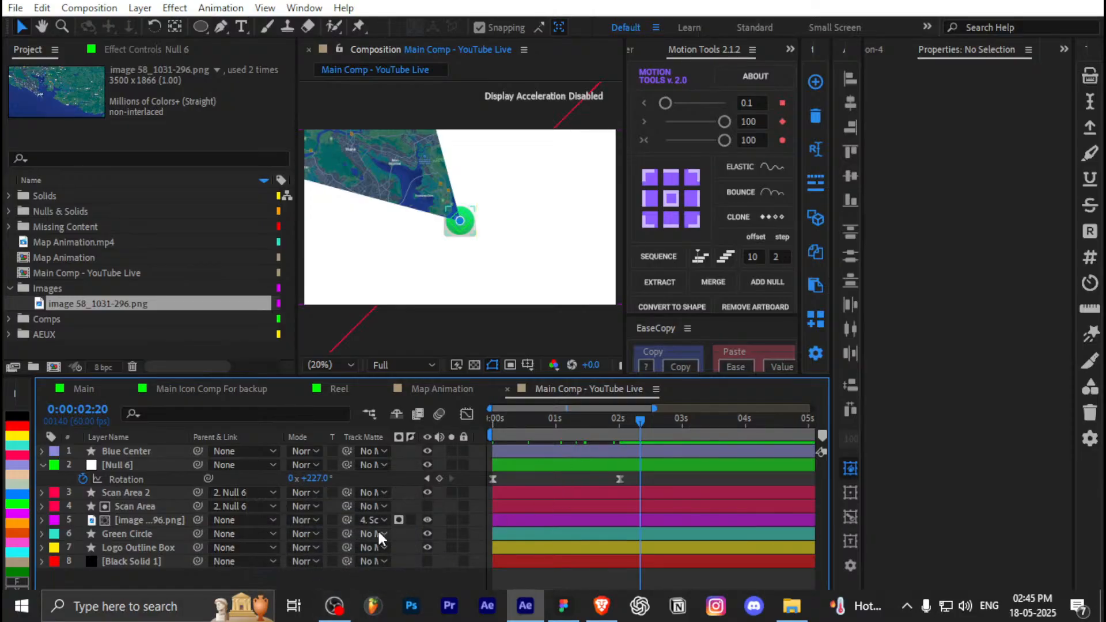
{"action": "key", "text": "space"}
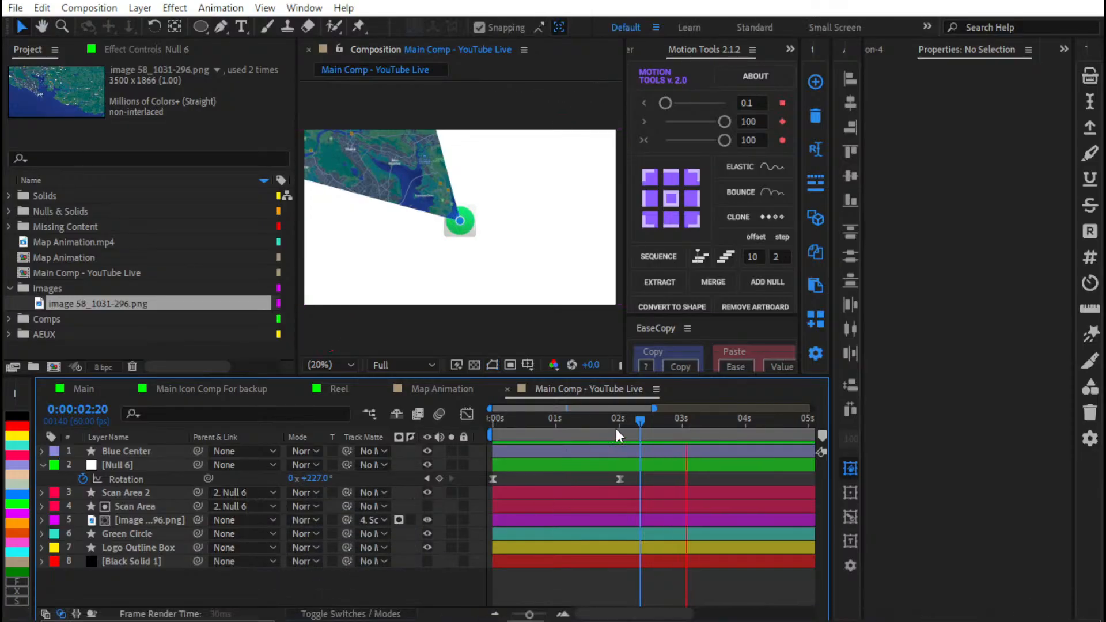
{"action": "left_click_drag", "start_coordinate": [616, 428], "coordinate": [323, 423]}
{"action": "key", "text": "v"}
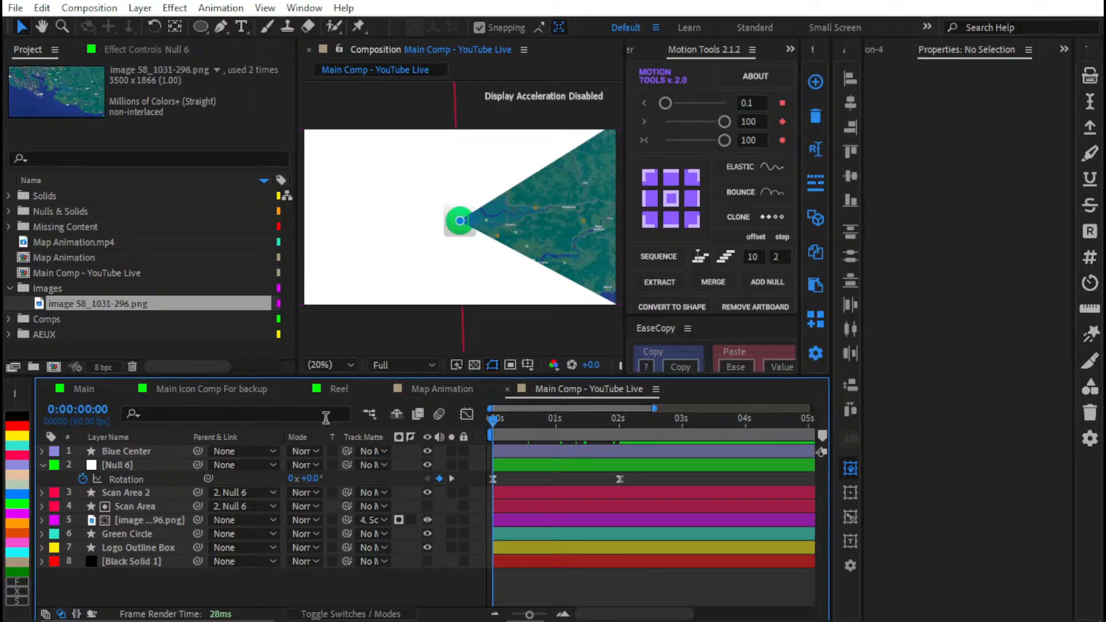
{"action": "key", "text": "space"}
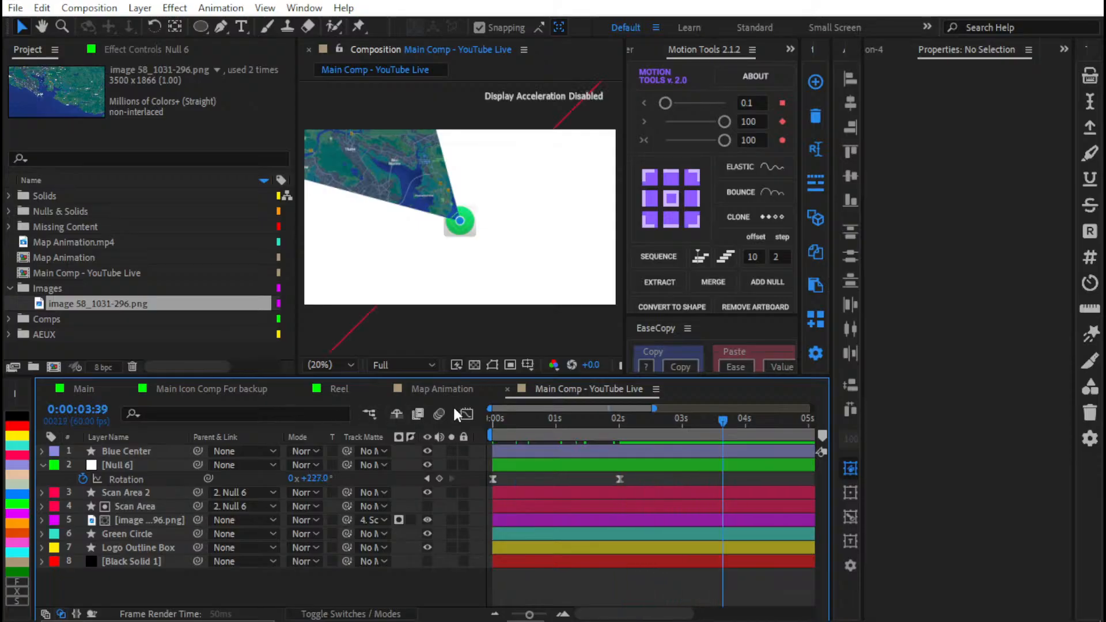
Step: Replay the wedge sweep and examine where its edge stops relative to Navi Mumbai International Airport on the map
{"action": "key", "text": "space"}
{"action": "key", "text": "space"}
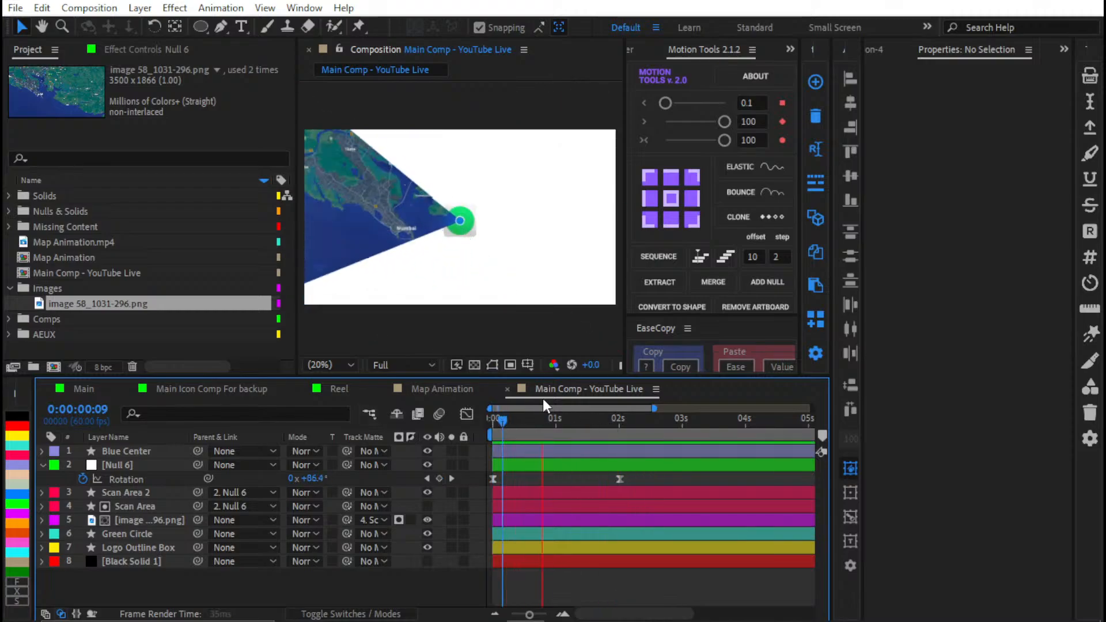
{"action": "left_click", "coordinate": [677, 420]}
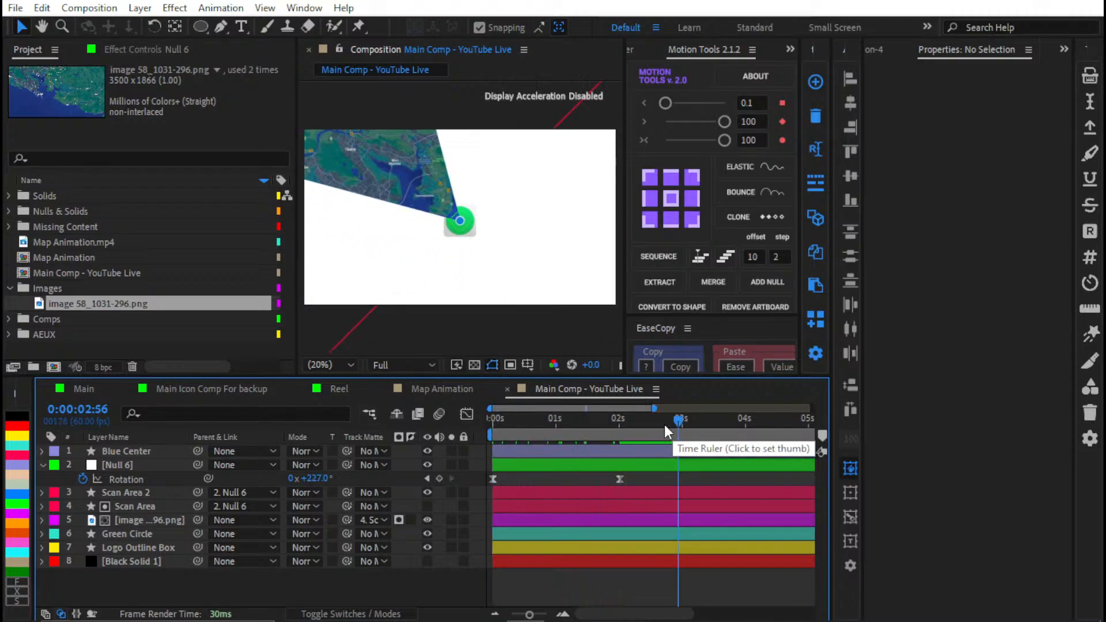
{"action": "scroll", "coordinate": [397, 139], "scroll_direction": "up", "scroll_amount": 2}
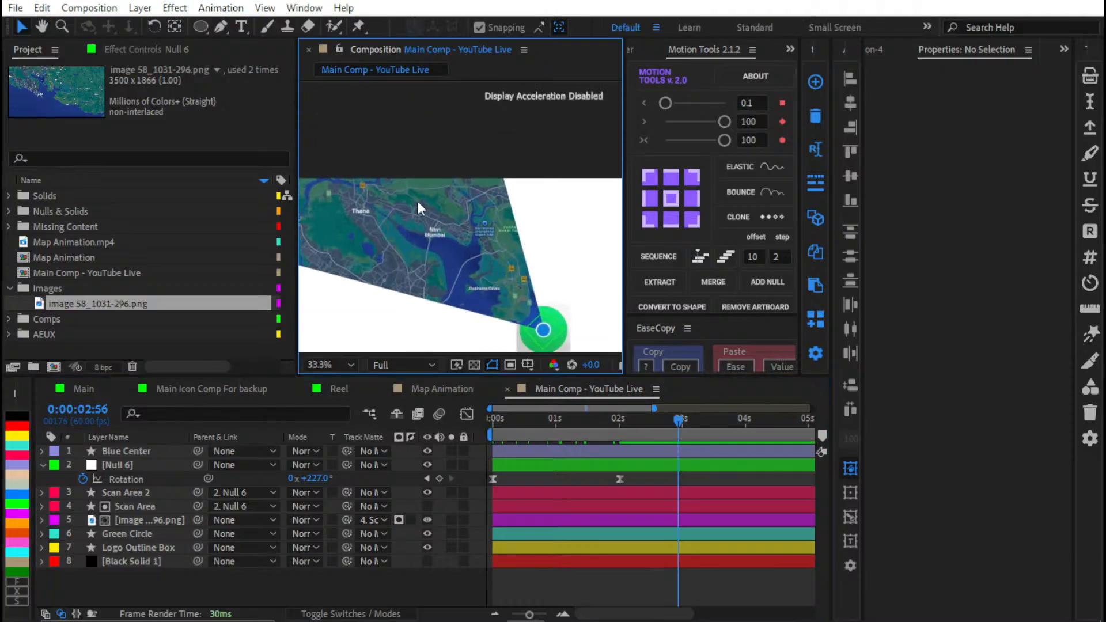
{"action": "scroll", "coordinate": [495, 228], "scroll_direction": "up", "scroll_amount": 3}
{"action": "left_click_drag", "start_coordinate": [444, 232], "coordinate": [437, 198]}
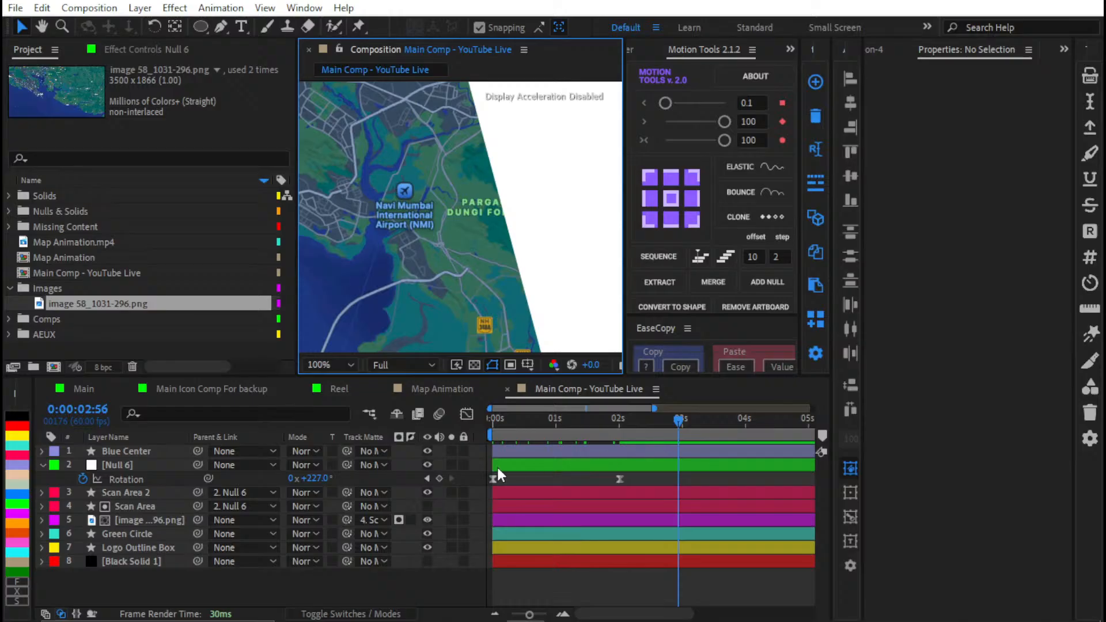
Step: Set Null 6's rotation keyframe at 0:00:02:01 to 240°
{"action": "key", "text": "j"}
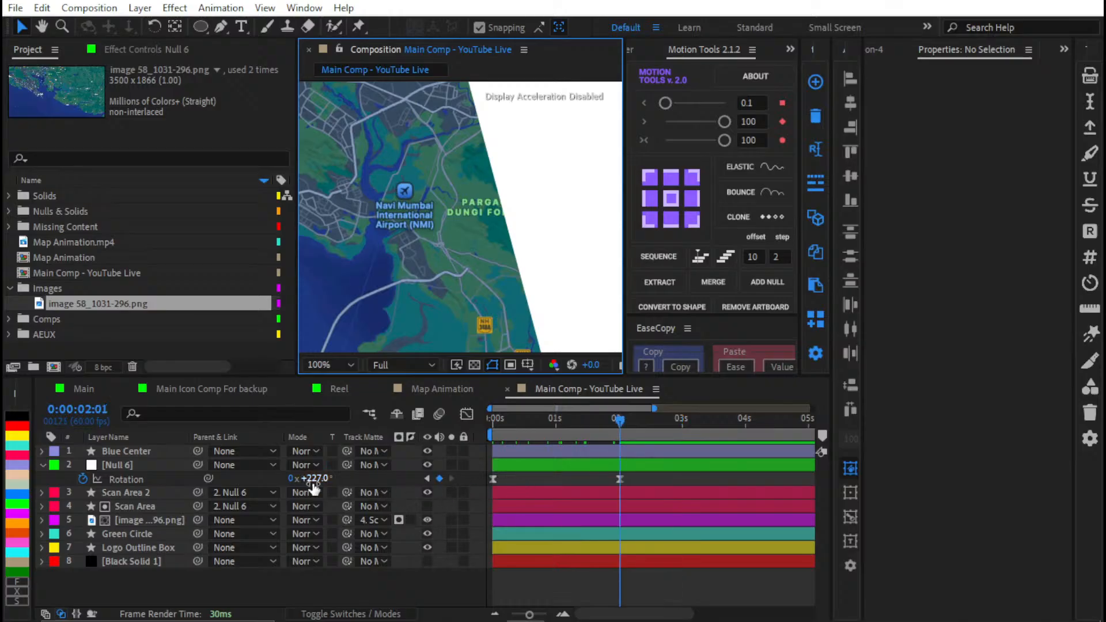
{"action": "left_click_drag", "start_coordinate": [314, 488], "coordinate": [321, 488]}
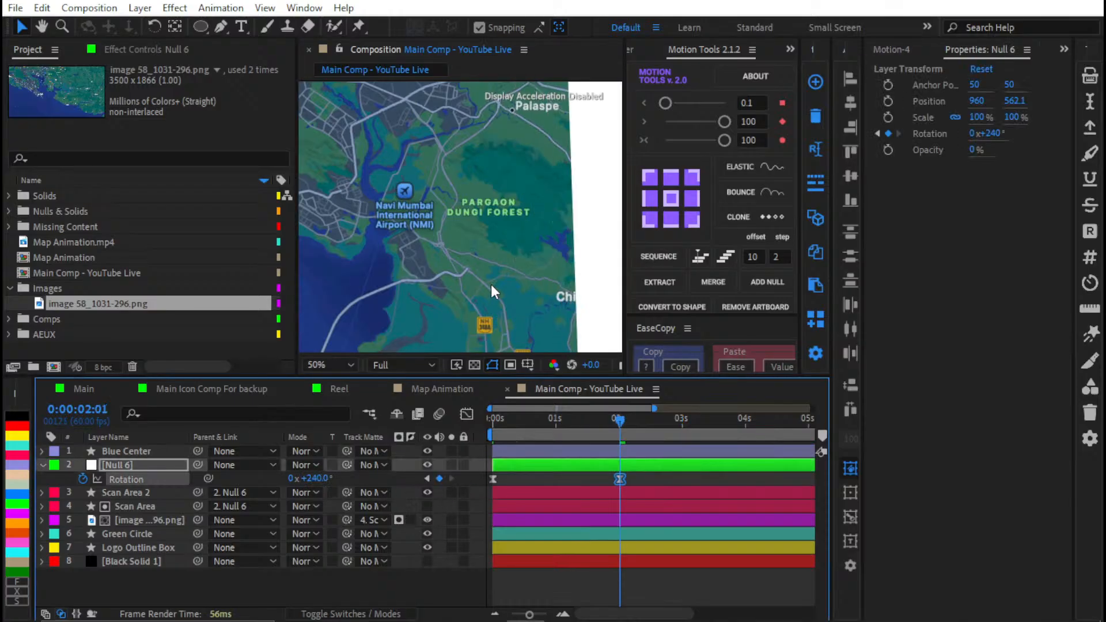
{"action": "scroll", "coordinate": [491, 285], "scroll_direction": "down", "scroll_amount": 1}
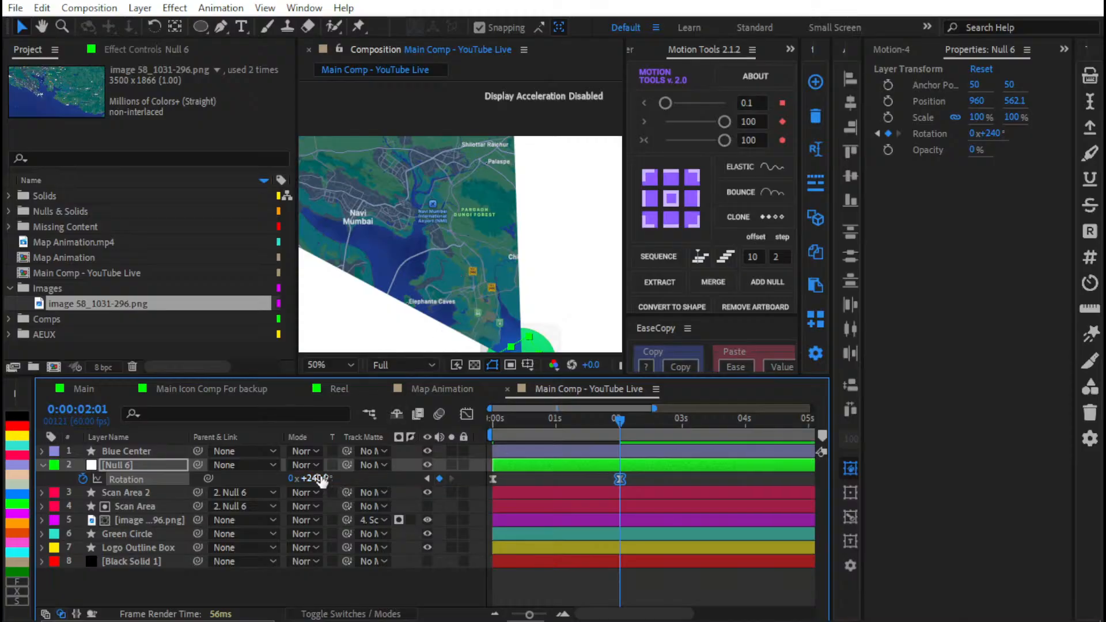
{"action": "left_click", "coordinate": [655, 481]}
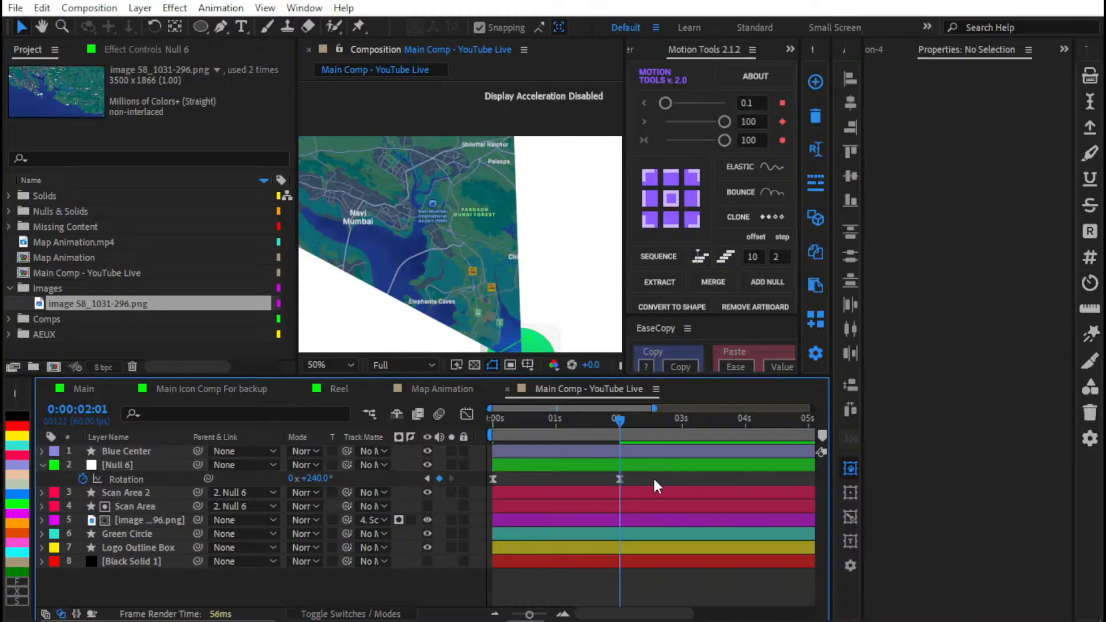
{"action": "key", "text": "shift+slash"}
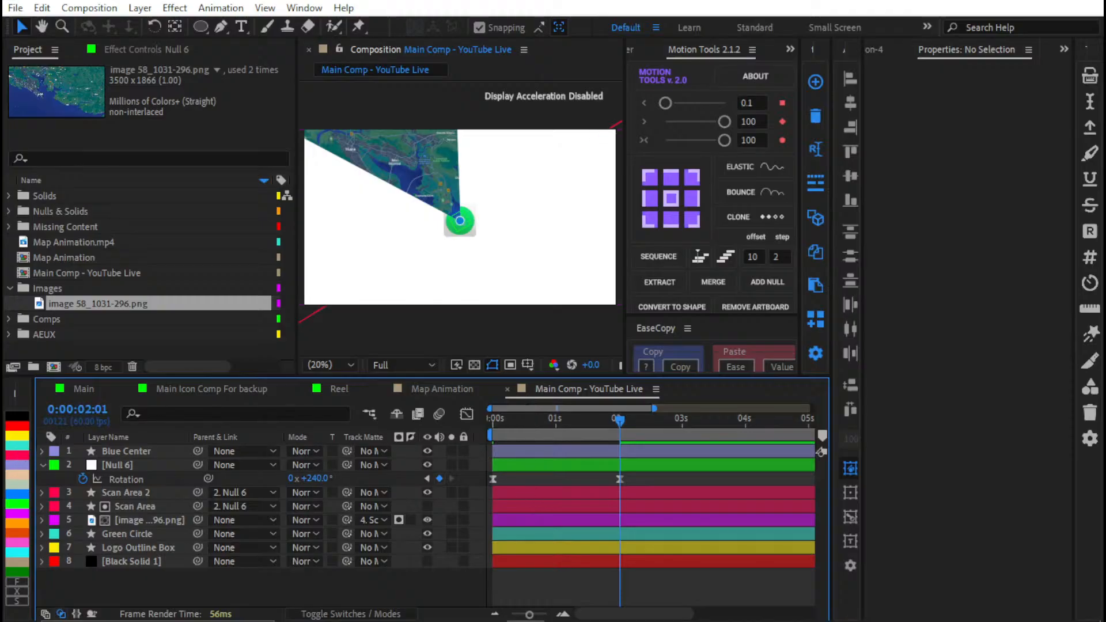
Step: Switch to Figma and search the Mood Board canvas for the location pin graphic
{"action": "left_click", "coordinate": [564, 606]}
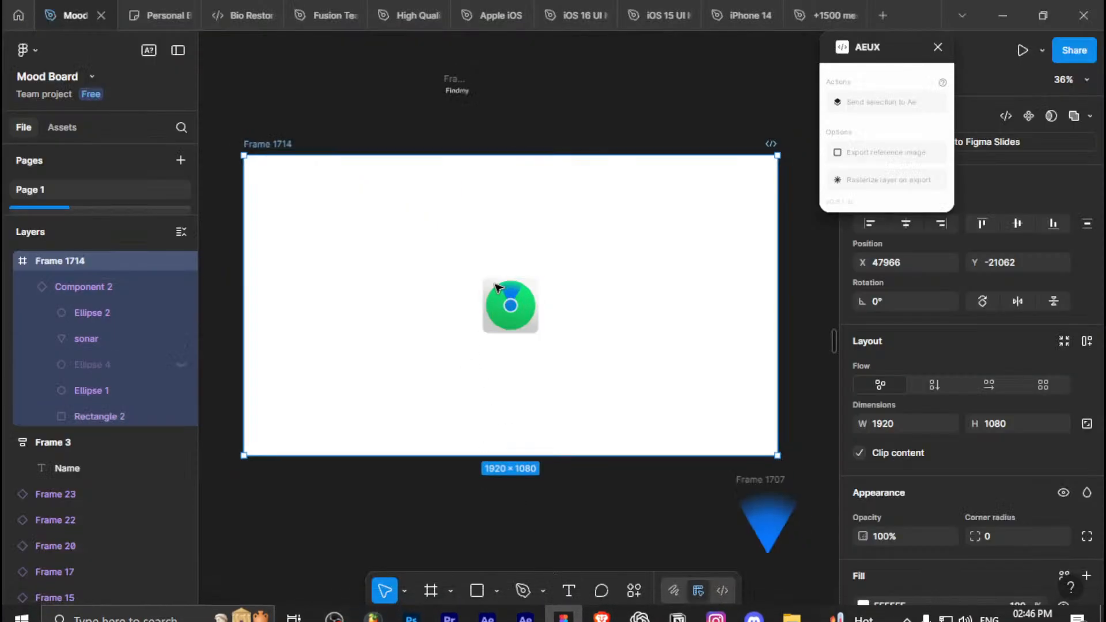
{"action": "scroll", "coordinate": [483, 403], "scroll_direction": "down", "scroll_amount": 5}
{"action": "scroll", "coordinate": [480, 246], "scroll_direction": "down", "scroll_amount": 5}
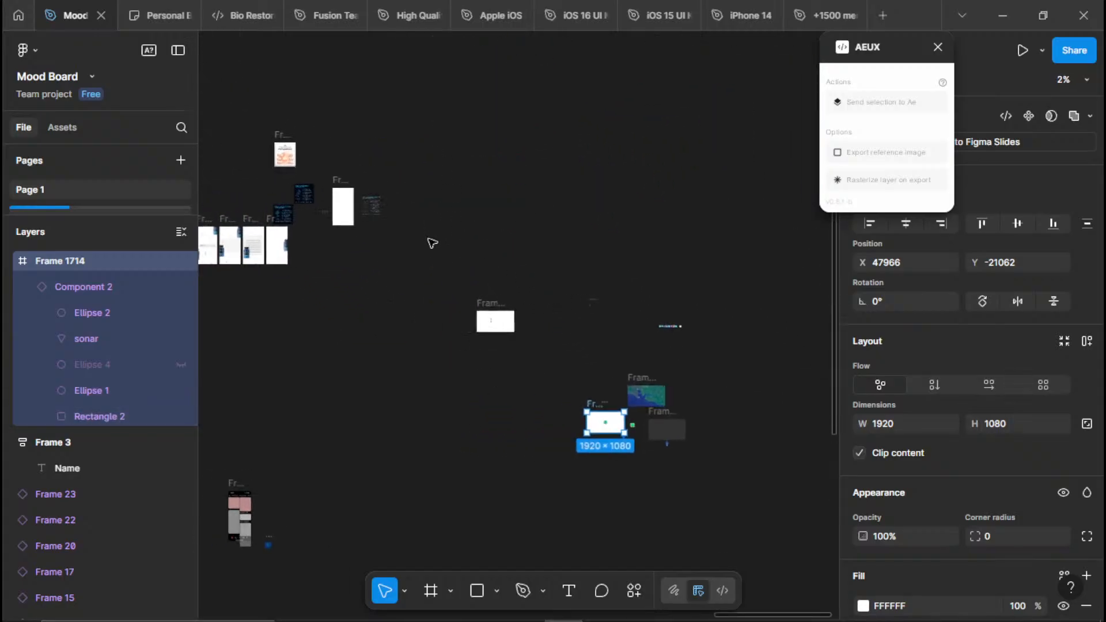
{"action": "scroll", "coordinate": [606, 316], "scroll_direction": "up", "scroll_amount": 7}
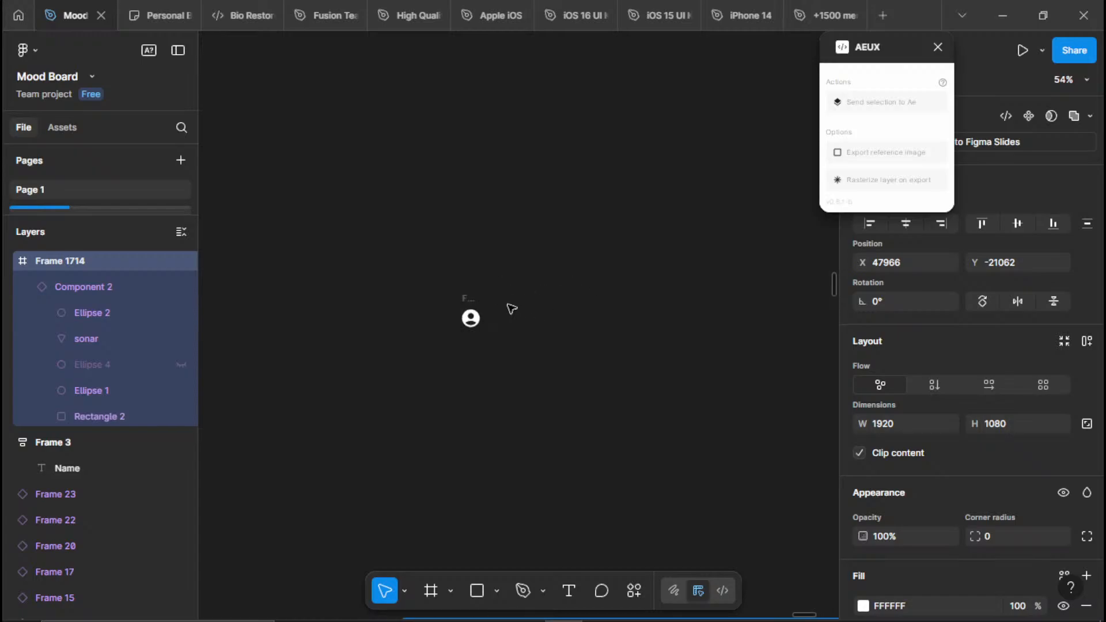
{"action": "scroll", "coordinate": [482, 296], "scroll_direction": "down", "scroll_amount": 5}
{"action": "left_click_drag", "start_coordinate": [599, 336], "coordinate": [595, 132]}
{"action": "scroll", "coordinate": [531, 300], "scroll_direction": "down", "scroll_amount": 3}
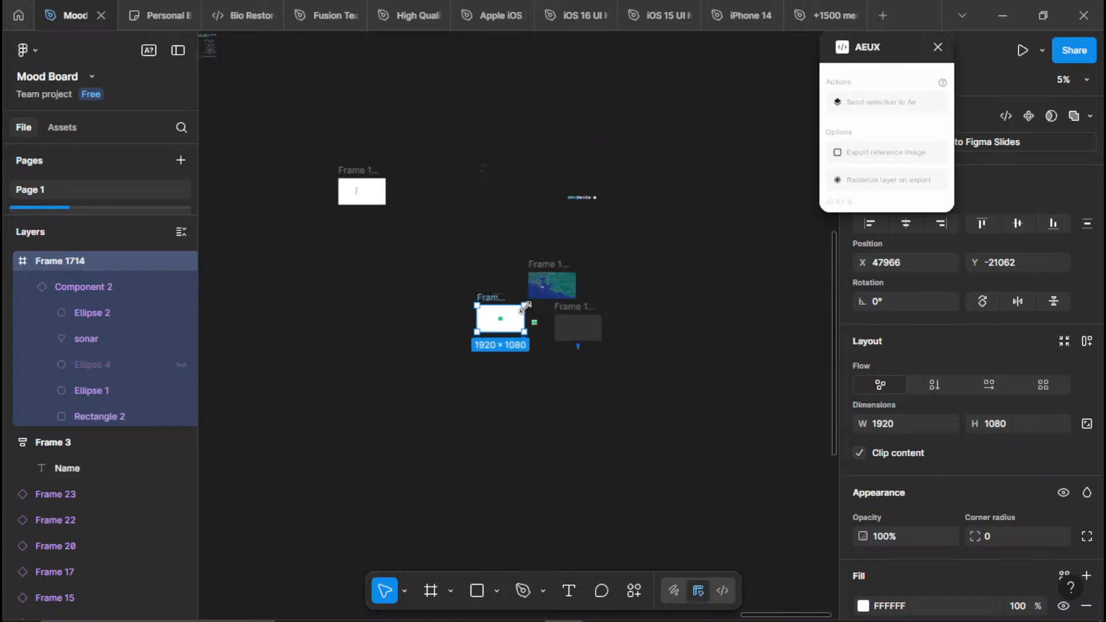
{"action": "scroll", "coordinate": [520, 351], "scroll_direction": "down", "scroll_amount": 1}
{"action": "left_click_drag", "start_coordinate": [507, 354], "coordinate": [659, 178]}
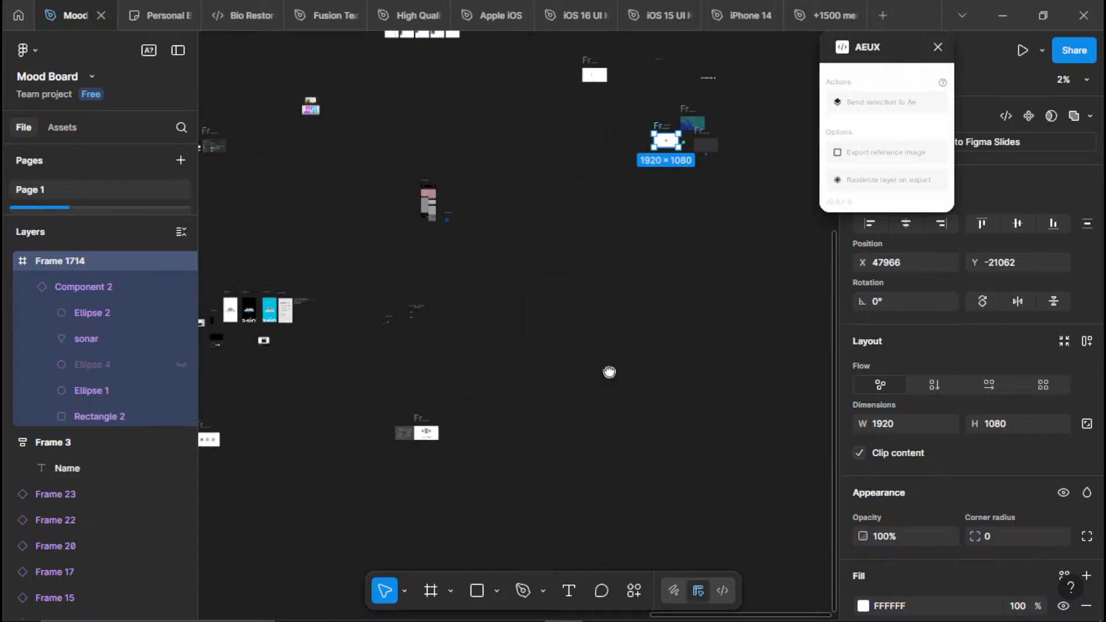
{"action": "left_click_drag", "start_coordinate": [610, 373], "coordinate": [667, 524]}
{"action": "left_click_drag", "start_coordinate": [602, 277], "coordinate": [538, 440]}
{"action": "left_click_drag", "start_coordinate": [526, 233], "coordinate": [600, 539]}
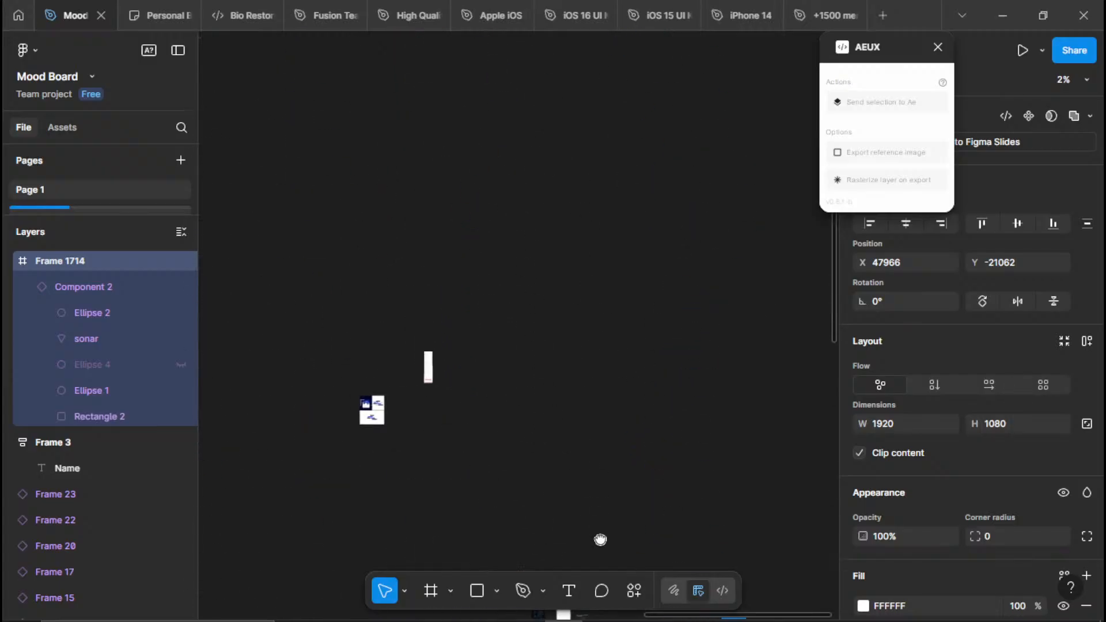
{"action": "left_click_drag", "start_coordinate": [616, 378], "coordinate": [287, 416]}
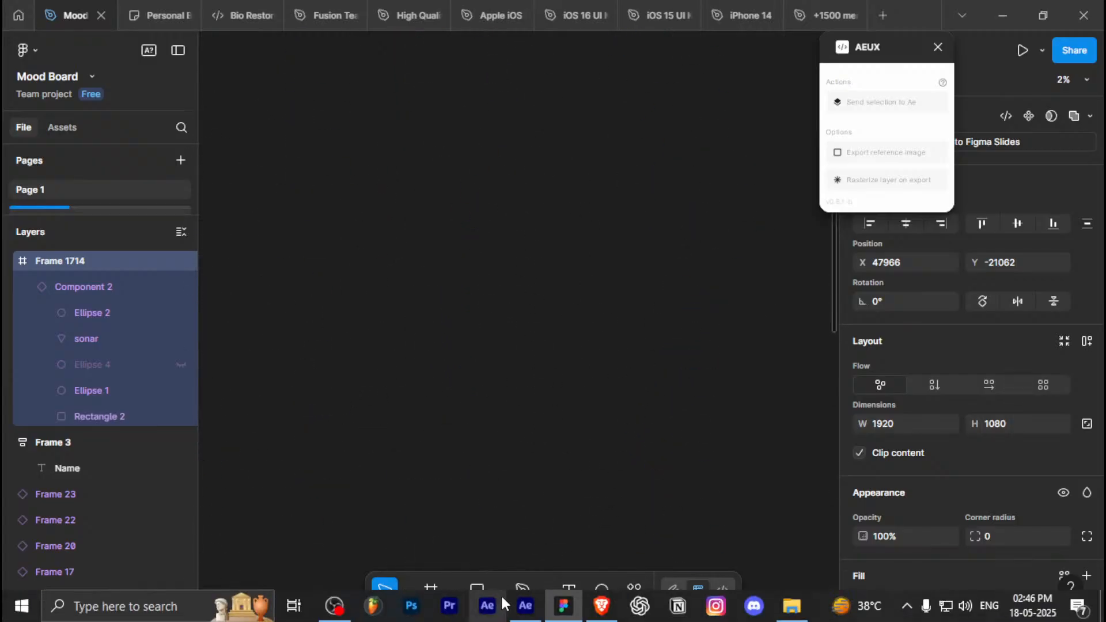
Step: Switch back to After Effects, open the Main composition and scrub its wedge animation to 0:00:02:082
{"action": "left_click", "coordinate": [526, 619]}
{"action": "left_click", "coordinate": [84, 389]}
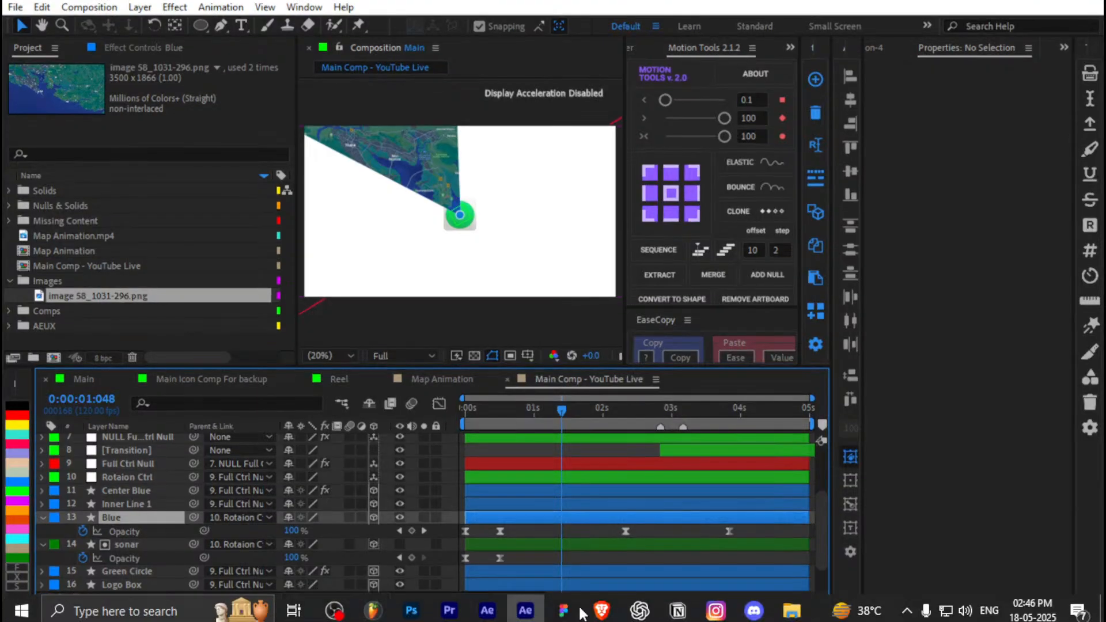
{"action": "left_click", "coordinate": [527, 608]}
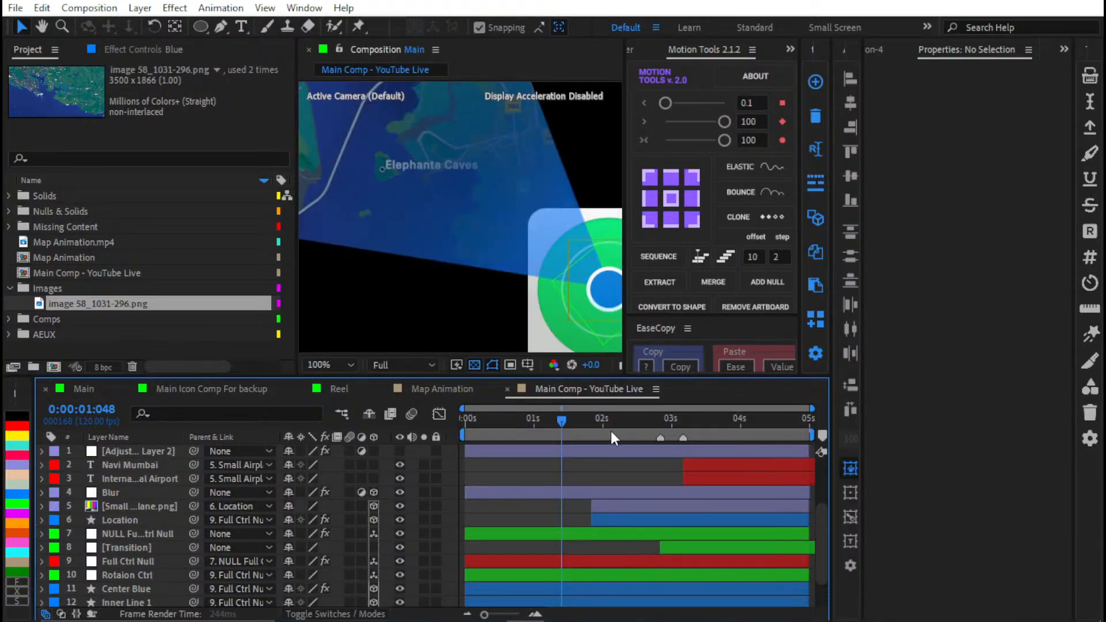
{"action": "key", "text": "u"}
{"action": "left_click_drag", "start_coordinate": [624, 420], "coordinate": [649, 435]}
{"action": "key", "text": "u"}
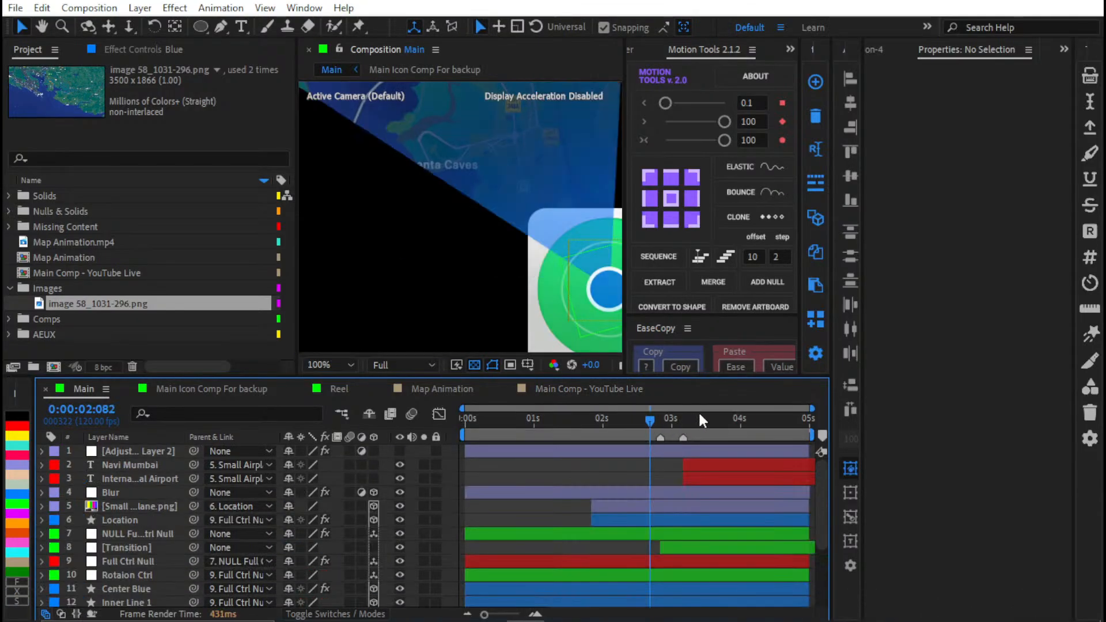
Step: Scrub the Main composition to 0:00:02:089 and examine the location pin over the map up close
{"action": "left_click", "coordinate": [713, 425]}
{"action": "key", "text": "shift+slash"}
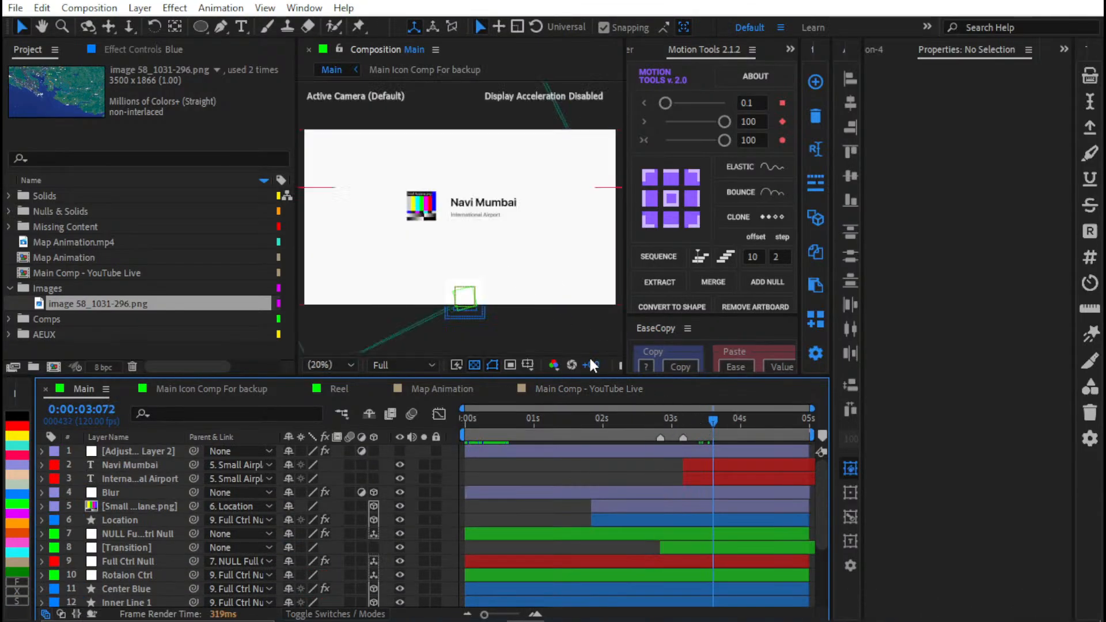
{"action": "left_click", "coordinate": [673, 427]}
{"action": "left_click_drag", "start_coordinate": [673, 427], "coordinate": [655, 437]}
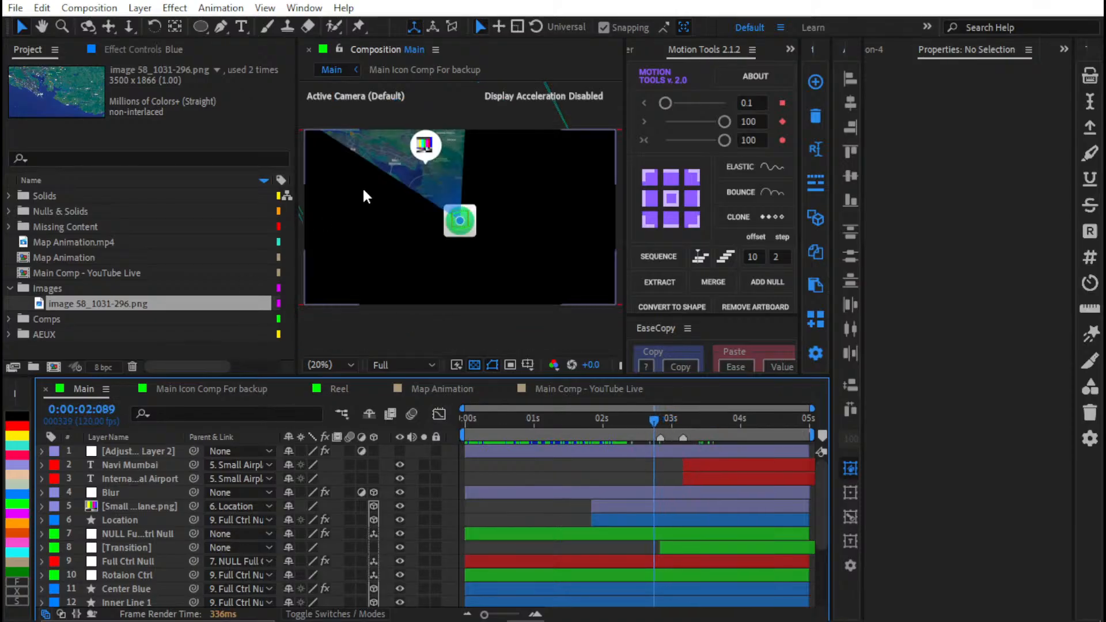
{"action": "key", "text": "slash"}
{"action": "left_click_drag", "start_coordinate": [418, 89], "coordinate": [456, 273]}
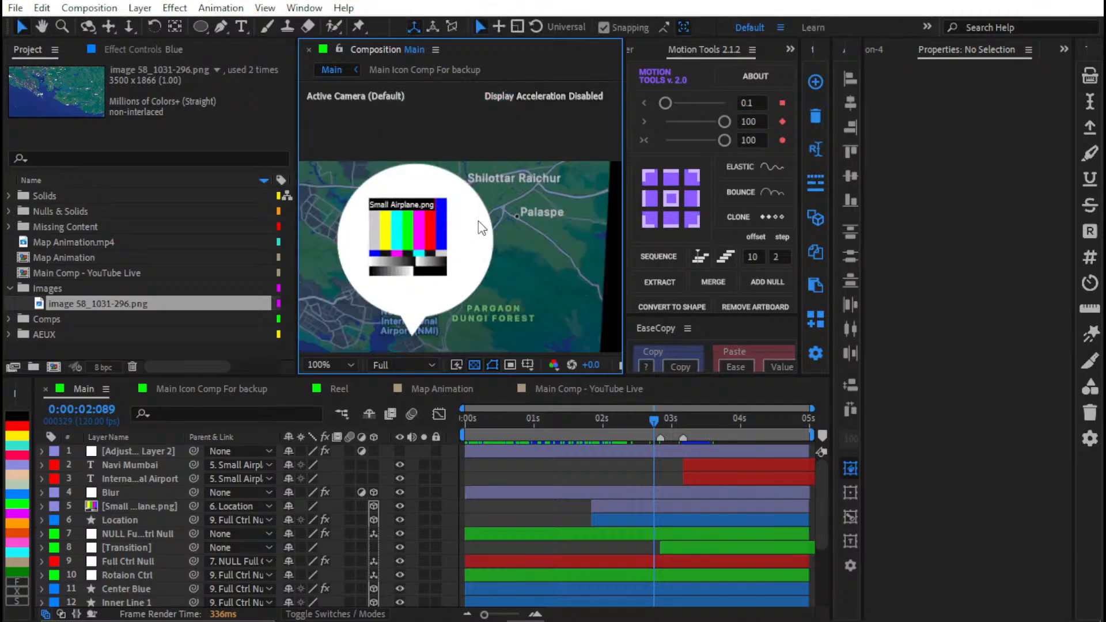
Step: Check the layers of the Main composition to find the one that draws the white pin
{"action": "left_click", "coordinate": [477, 210]}
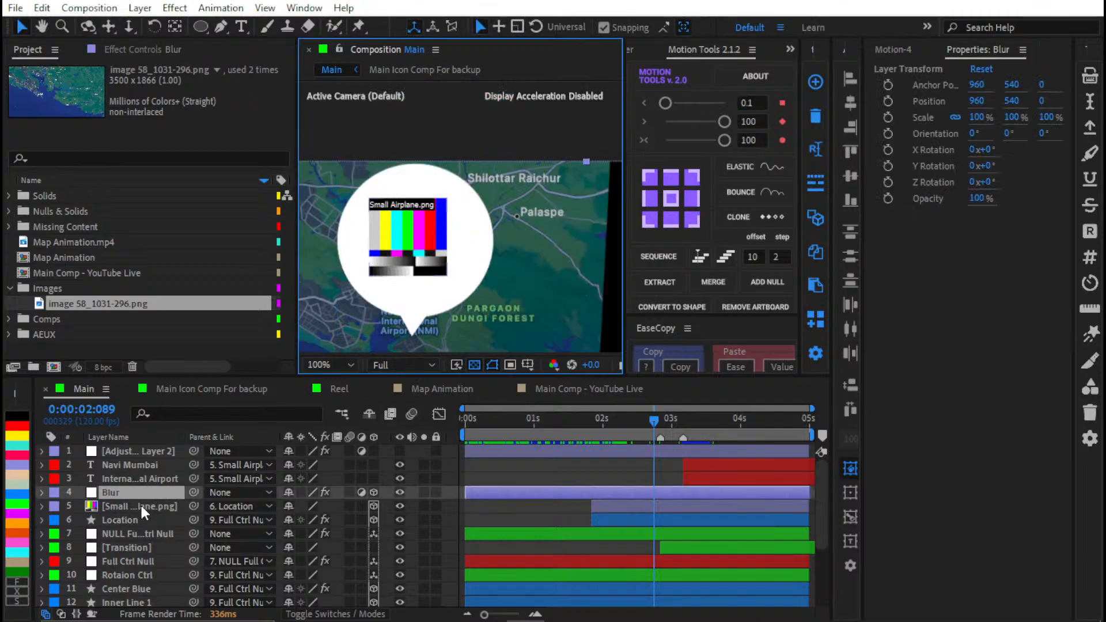
{"action": "left_click", "coordinate": [152, 484]}
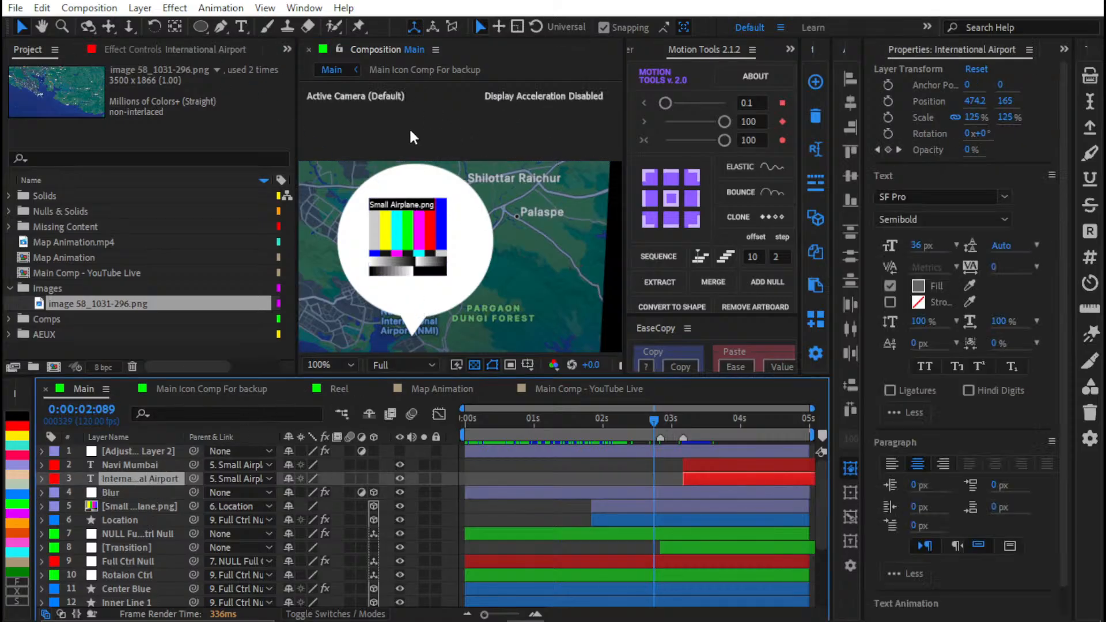
{"action": "left_click", "coordinate": [201, 26]}
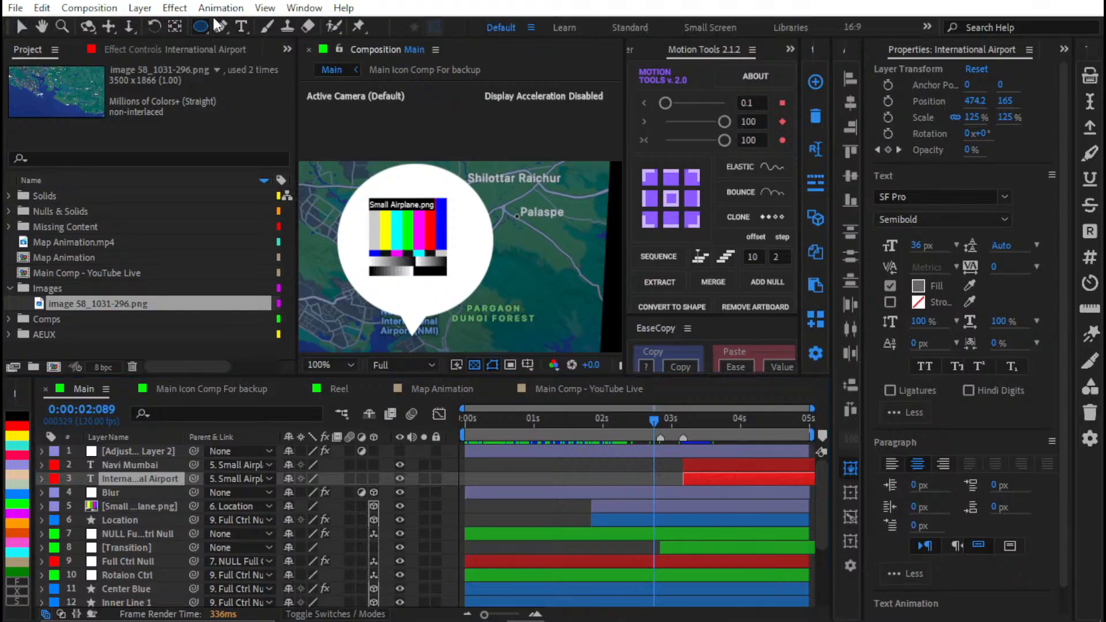
{"action": "left_click", "coordinate": [590, 466]}
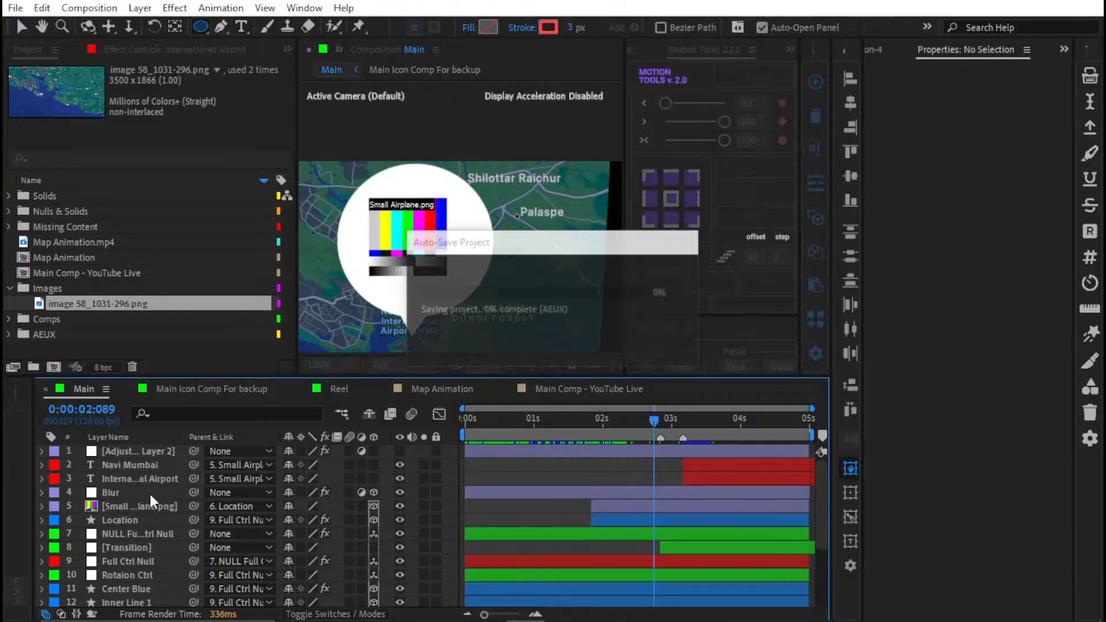
Step: Copy the Location layer from Main into Main Comp - YouTube Live and start it at 0:00:02:01
{"action": "left_click", "coordinate": [131, 521]}
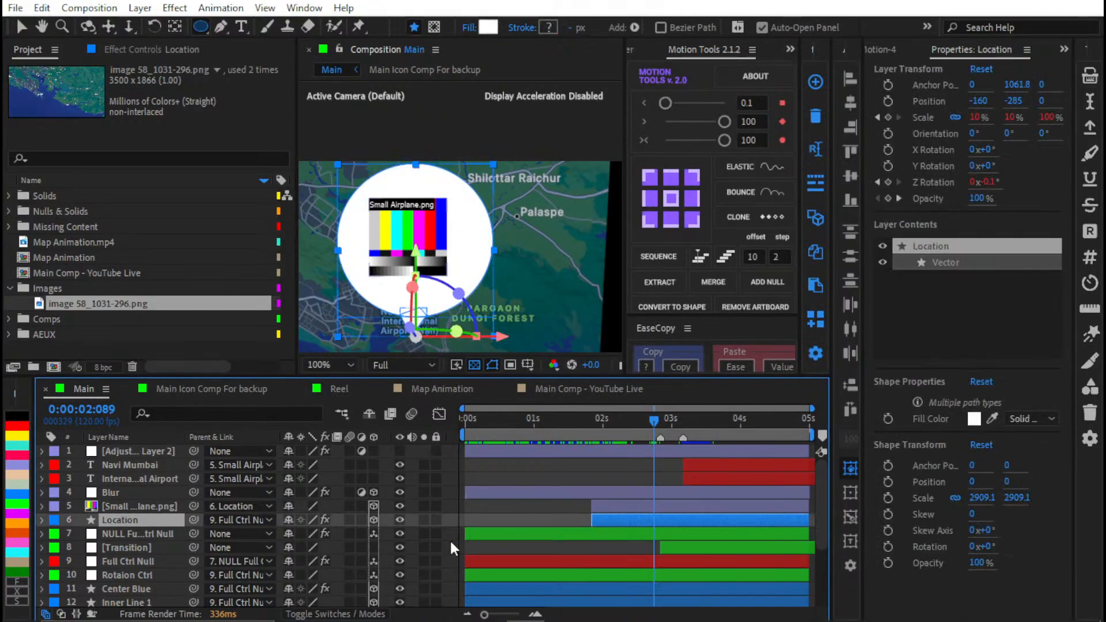
{"action": "left_click", "coordinate": [400, 520]}
{"action": "left_click", "coordinate": [399, 520]}
{"action": "left_click", "coordinate": [611, 390]}
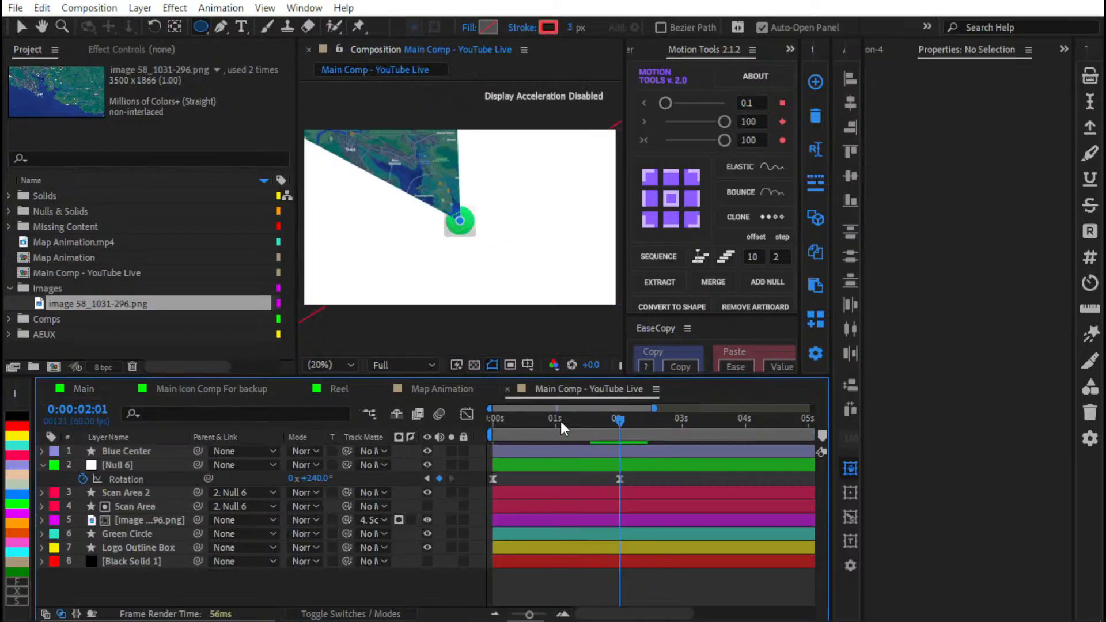
{"action": "key", "text": "ctrl+v"}
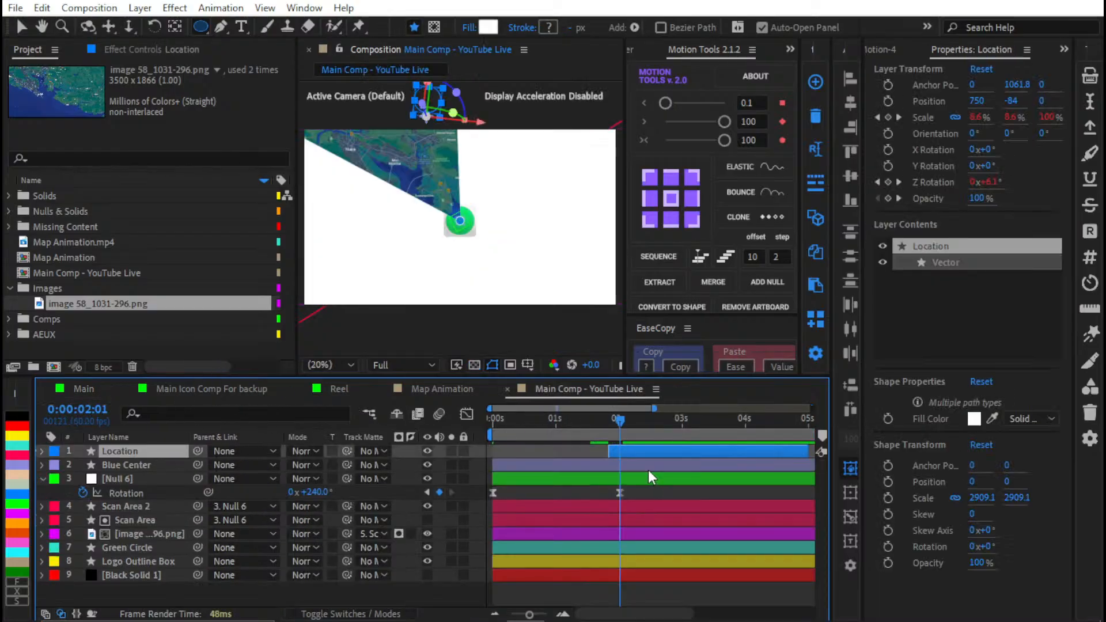
{"action": "key", "text": "bracketleft"}
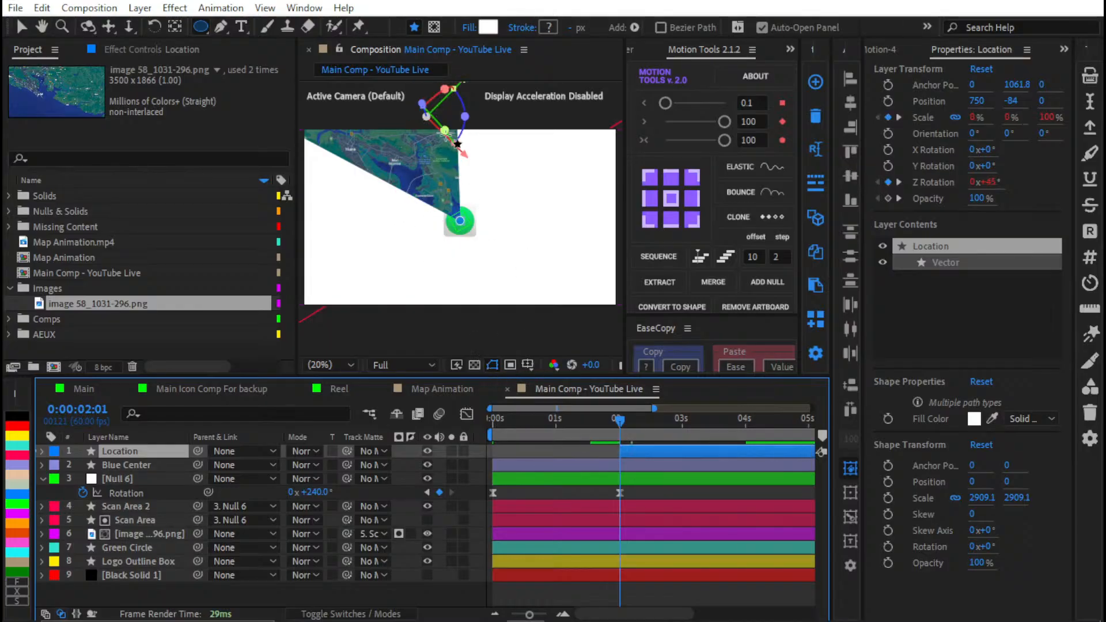
Step: Turn off 3D for the Location layer and move it onto the revealed map at position 700, 266
{"action": "key", "text": "v"}
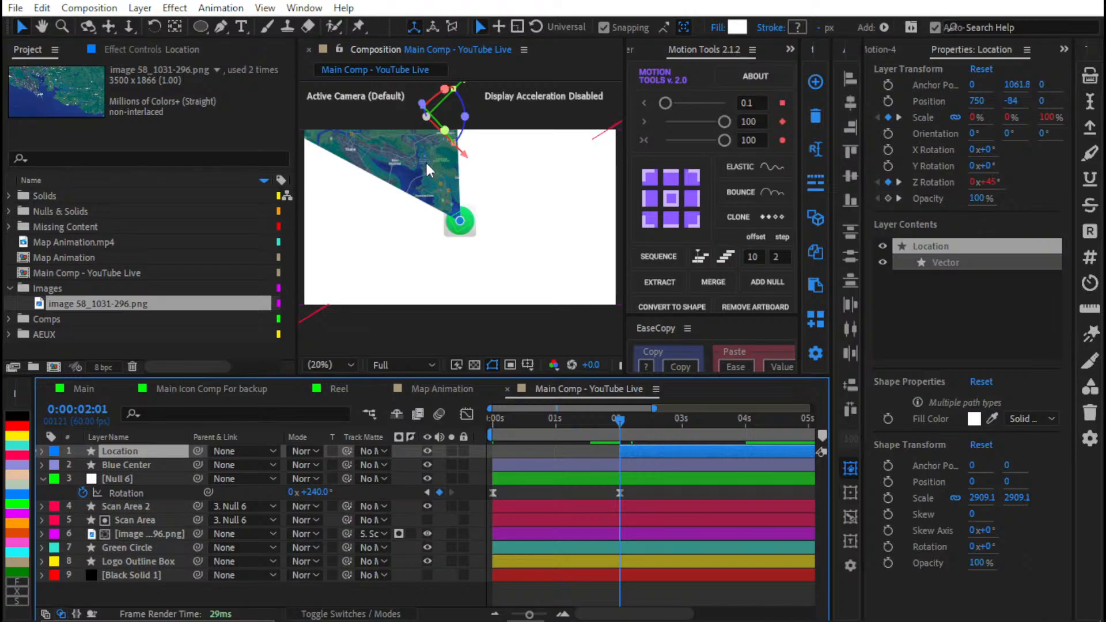
{"action": "key", "text": "F4"}
{"action": "left_click", "coordinate": [377, 450]}
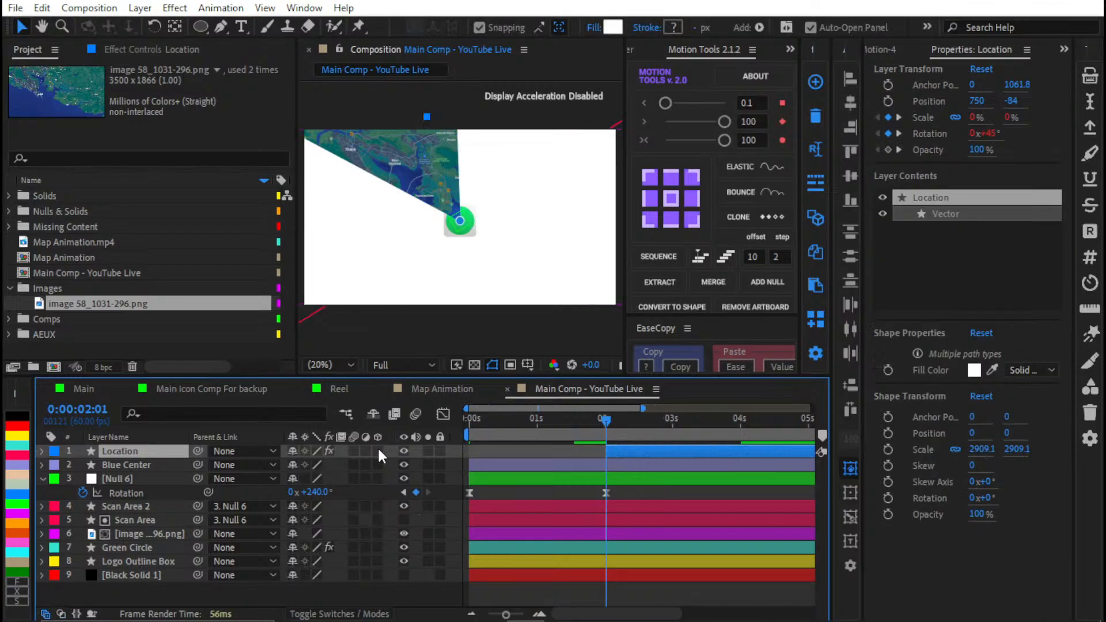
{"action": "key", "text": "shift+Down"}
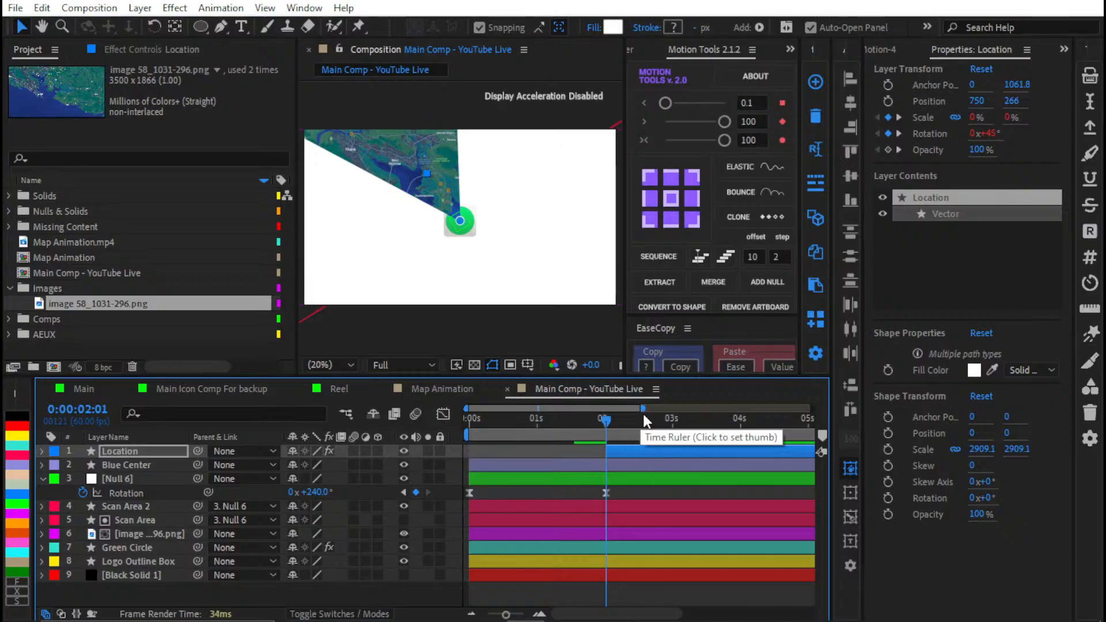
{"action": "left_click", "coordinate": [663, 430]}
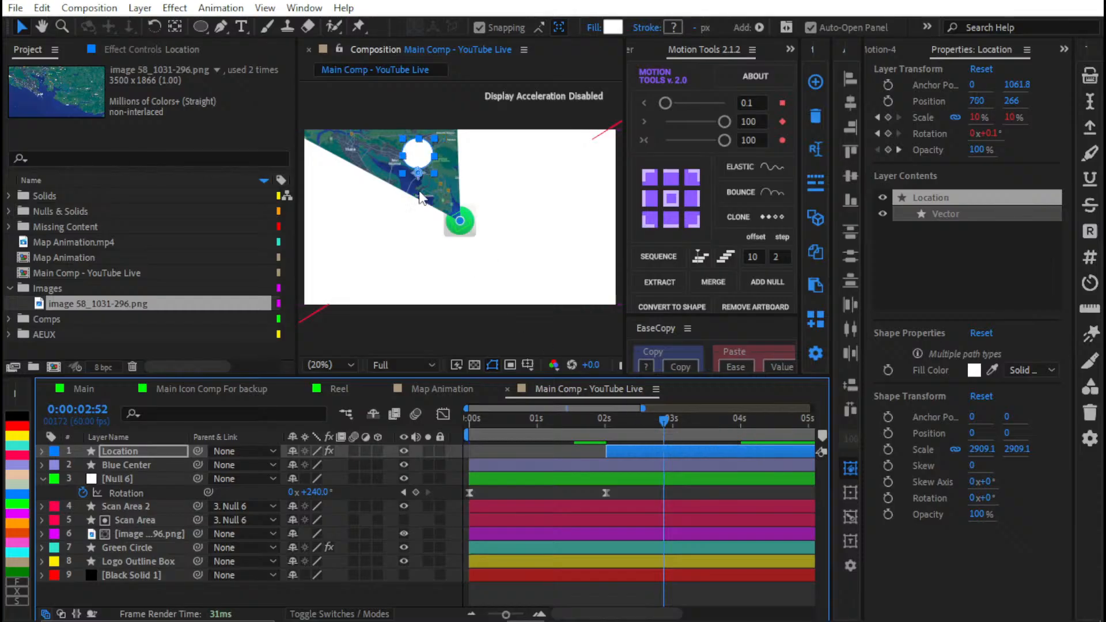
Step: Raise the Location pin on the map to position 700, 196
{"action": "scroll", "coordinate": [424, 196], "scroll_direction": "up", "scroll_amount": 2}
{"action": "left_click_drag", "start_coordinate": [426, 162], "coordinate": [480, 313]}
{"action": "scroll", "coordinate": [476, 294], "scroll_direction": "up", "scroll_amount": 3}
{"action": "left_click_drag", "start_coordinate": [458, 253], "coordinate": [448, 105]}
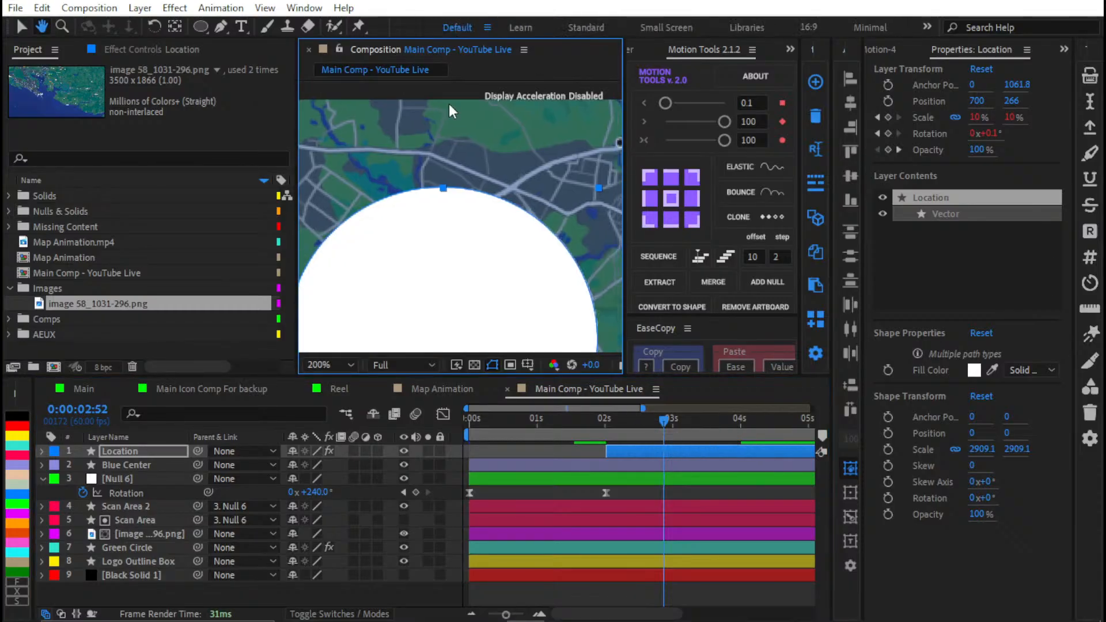
{"action": "scroll", "coordinate": [482, 294], "scroll_direction": "down", "scroll_amount": 1}
{"action": "key", "text": "shift+Up"}
{"action": "key", "text": "shift+Up"}
{"action": "key", "text": "shift+Up"}
{"action": "key", "text": "shift+Up"}
{"action": "key", "text": "shift+Up"}
{"action": "key", "text": "shift+Up"}
{"action": "key", "text": "shift+Up"}
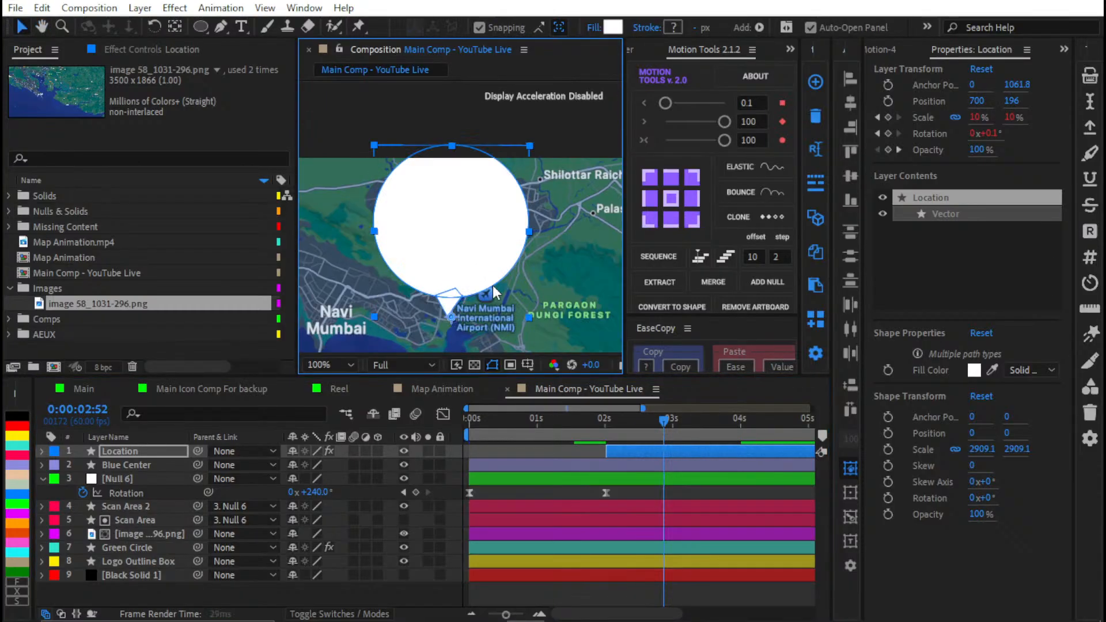
Step: Nudge the Location pin onto the Navi Mumbai International Airport label at position 747, 216
{"action": "left_click_drag", "start_coordinate": [556, 310], "coordinate": [513, 271]}
{"action": "key", "text": "shift+Right"}
{"action": "key", "text": "shift+Right"}
{"action": "key", "text": "shift+Right"}
{"action": "key", "text": "shift+Right"}
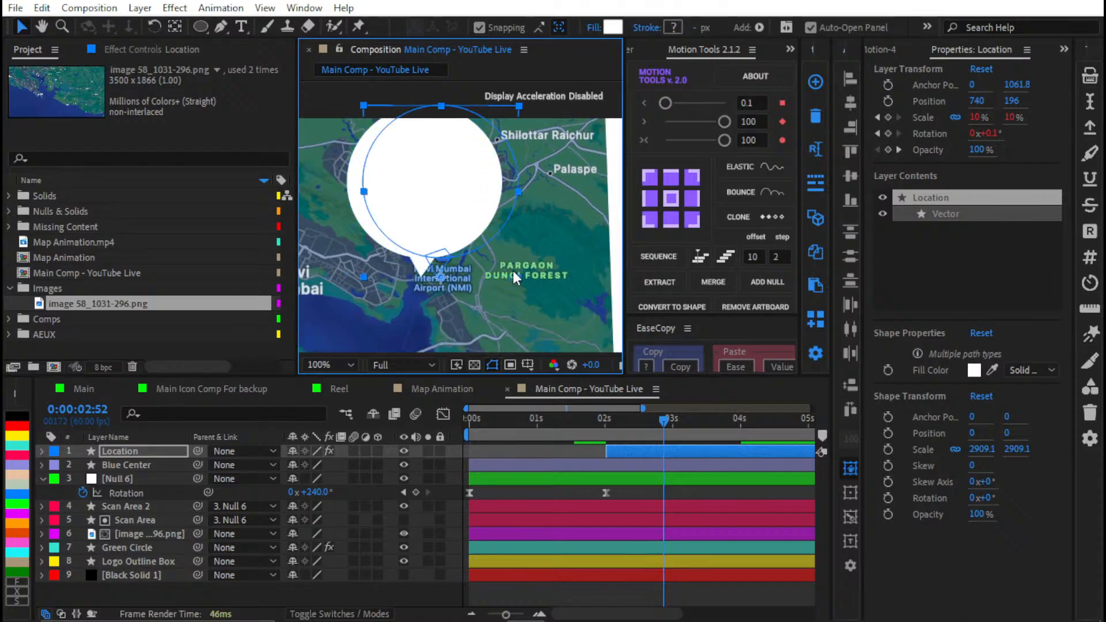
{"action": "key", "text": "shift+Up"}
{"action": "key", "text": "shift+Right"}
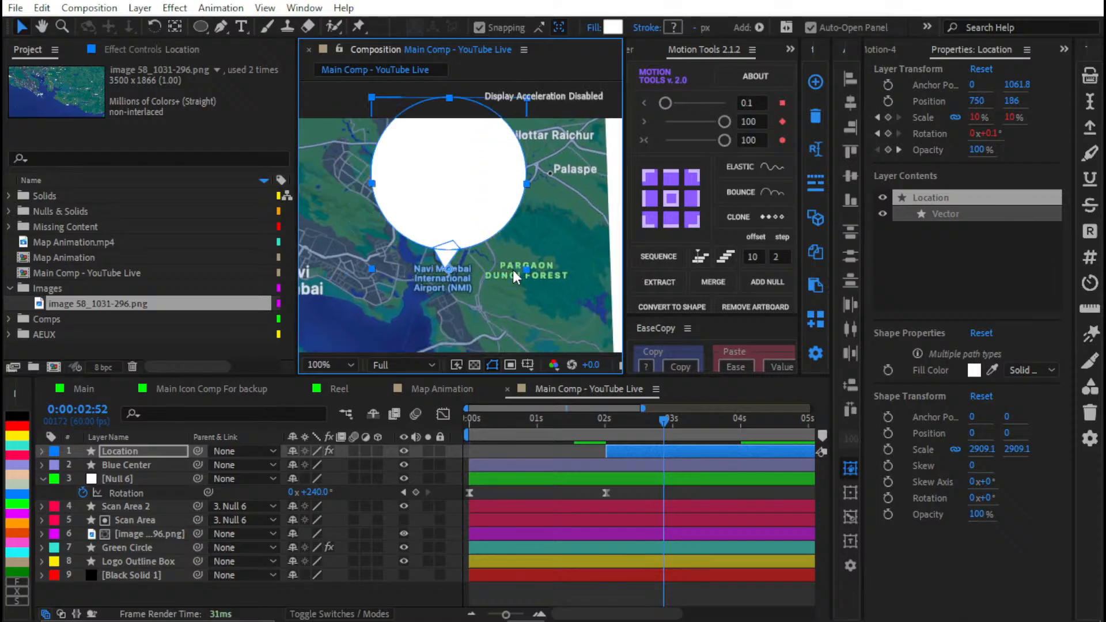
{"action": "key", "text": "Left"}
{"action": "key", "text": "Left"}
{"action": "key", "text": "Left"}
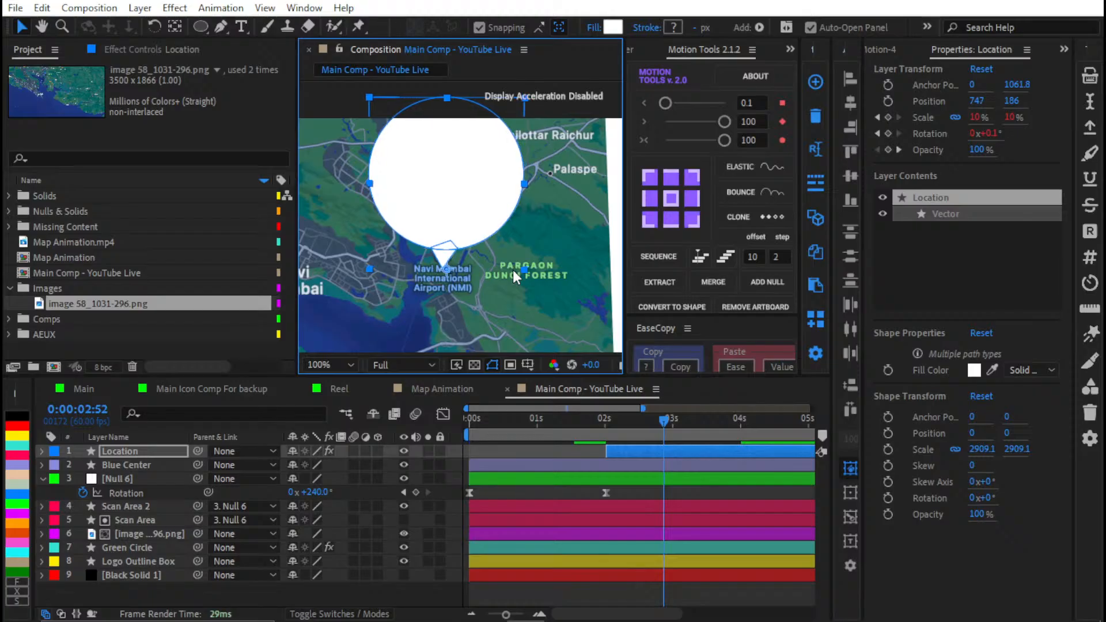
{"action": "key", "text": "shift+Down"}
{"action": "key", "text": "shift+Down"}
{"action": "key", "text": "shift+Down"}
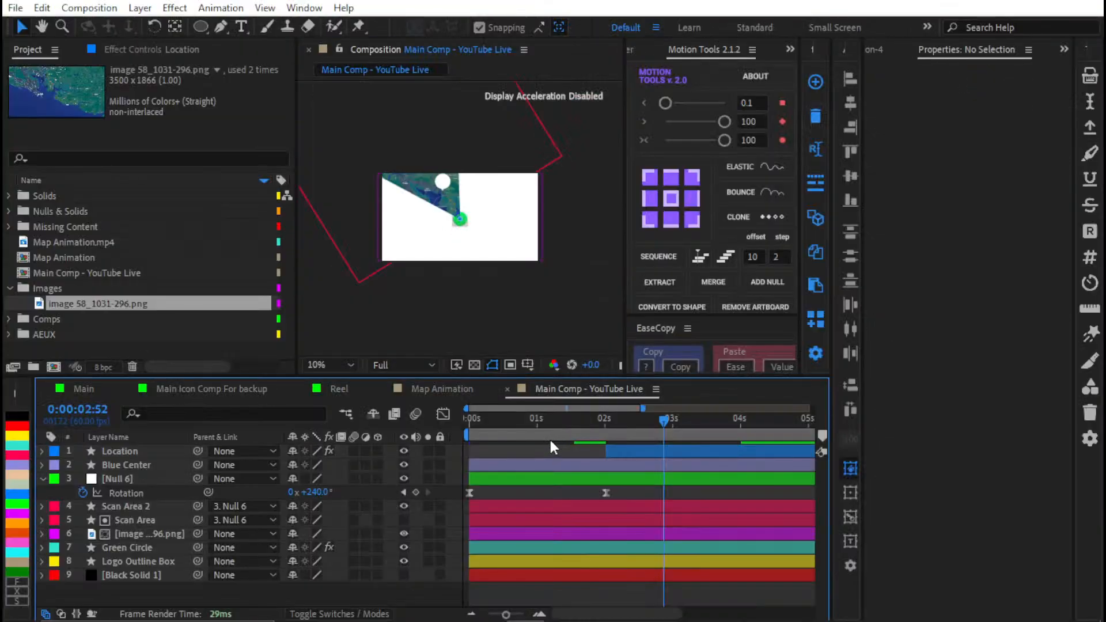
Step: Save the project and preview the Location pin's pop-up from 0:00:02:00
{"action": "key", "text": "ctrl+s"}
{"action": "key", "text": "u"}
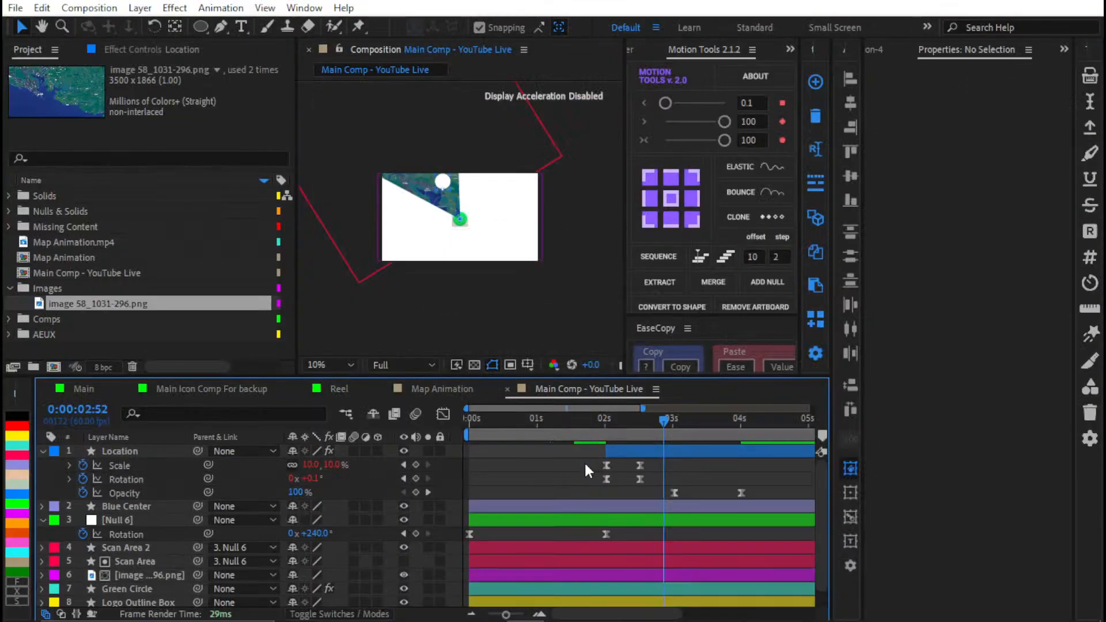
{"action": "key", "text": "u"}
{"action": "left_click", "coordinate": [594, 420]}
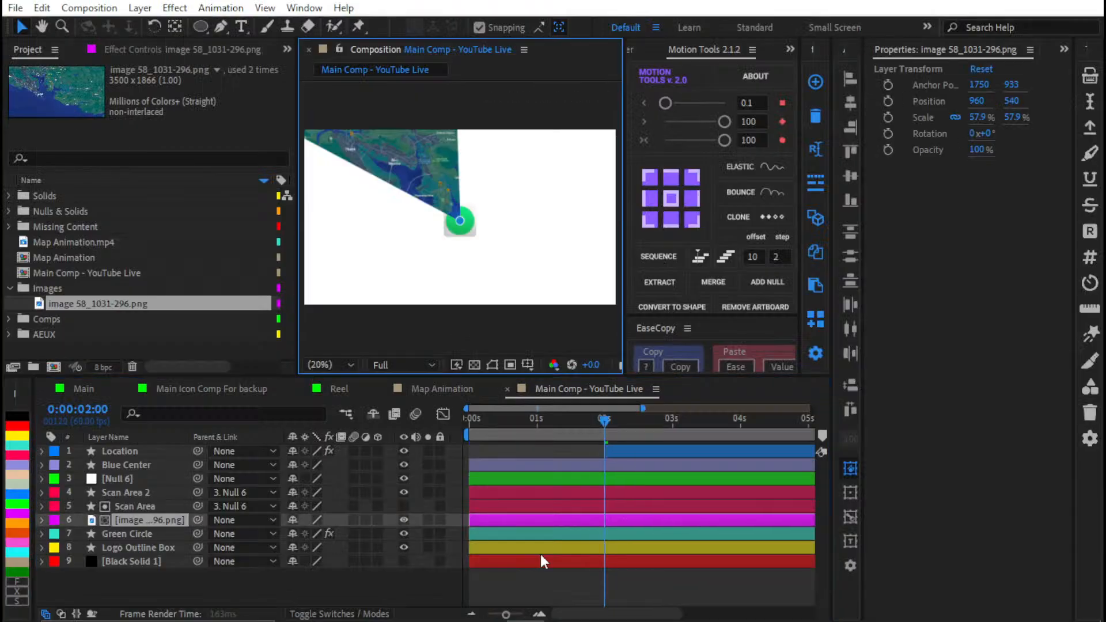
{"action": "left_click", "coordinate": [579, 449]}
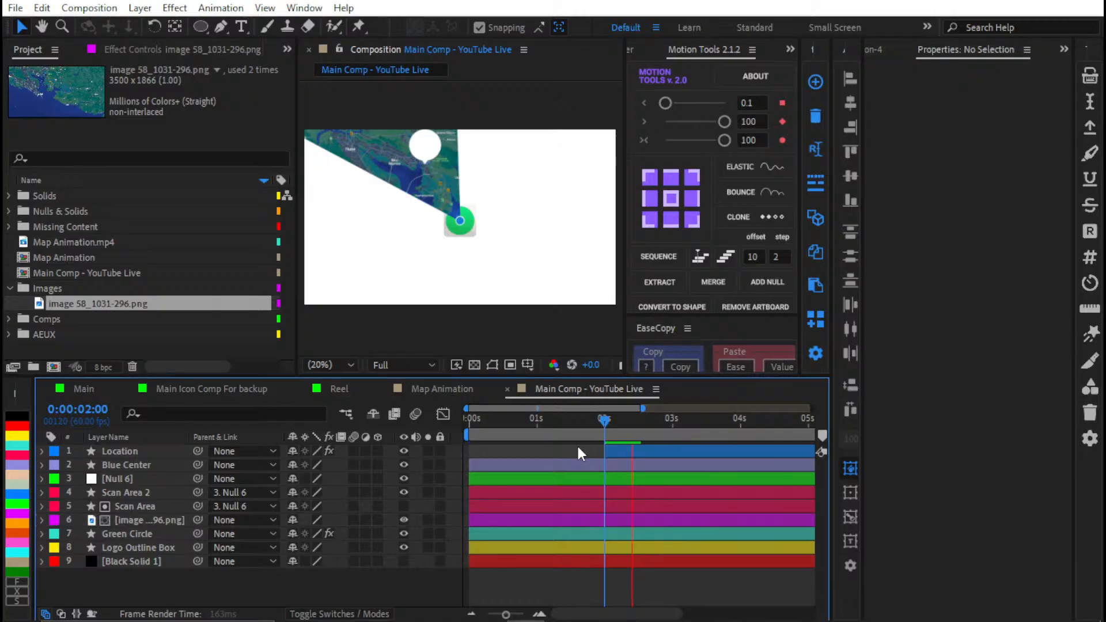
Step: Set the preview resolution to Quarter and play the composition from the start to check the wedge and pin
{"action": "left_click", "coordinate": [412, 363]}
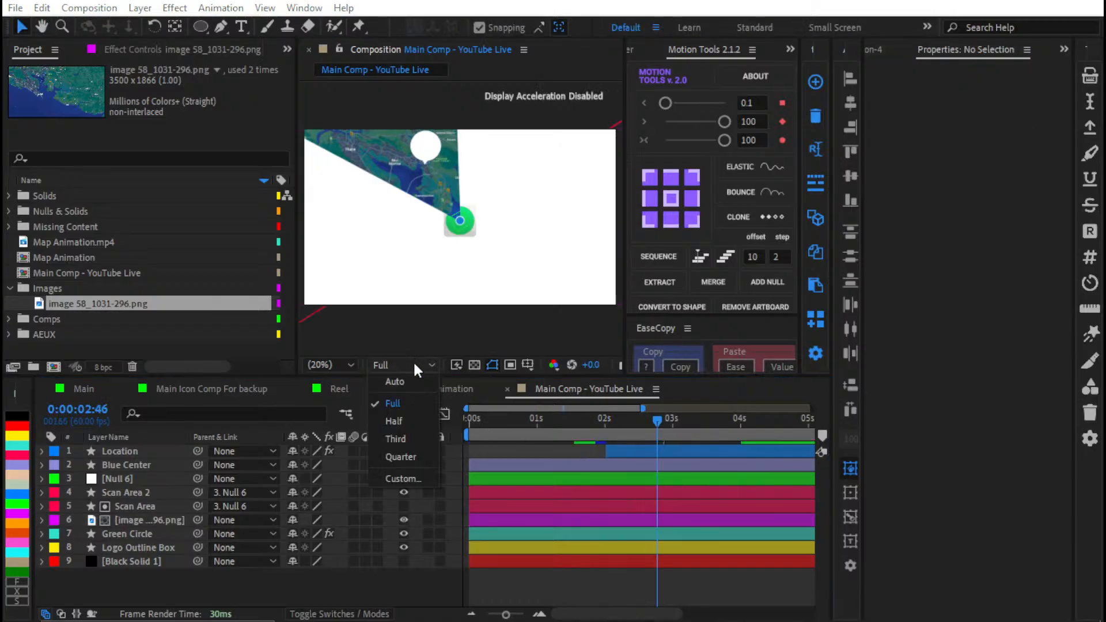
{"action": "left_click", "coordinate": [408, 461]}
{"action": "key", "text": "space"}
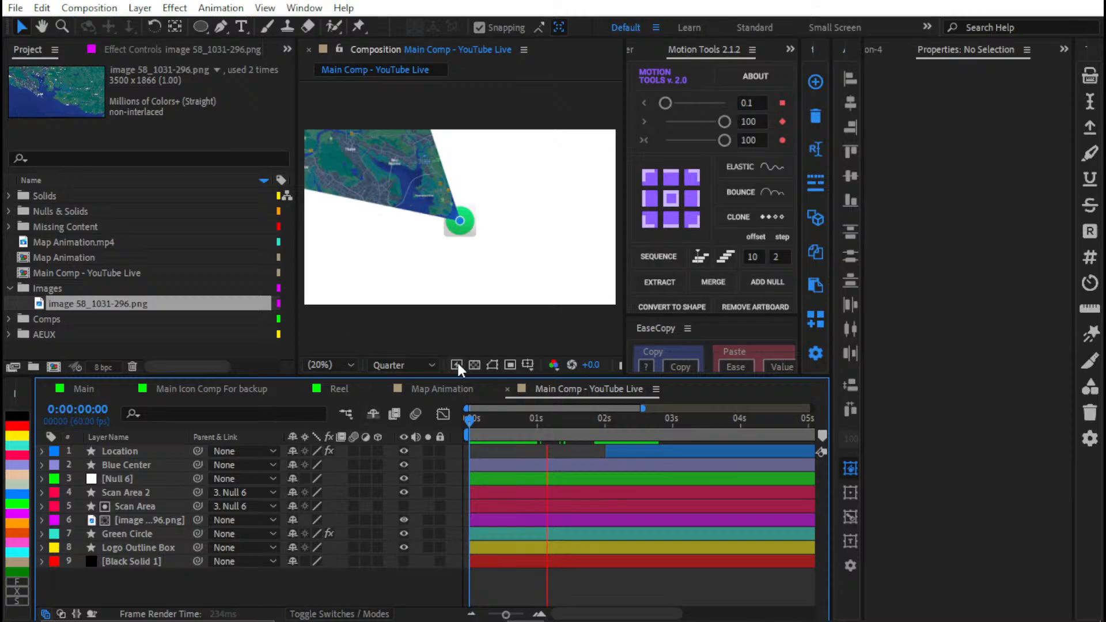
{"action": "mouse_move", "coordinate": [685, 619]}
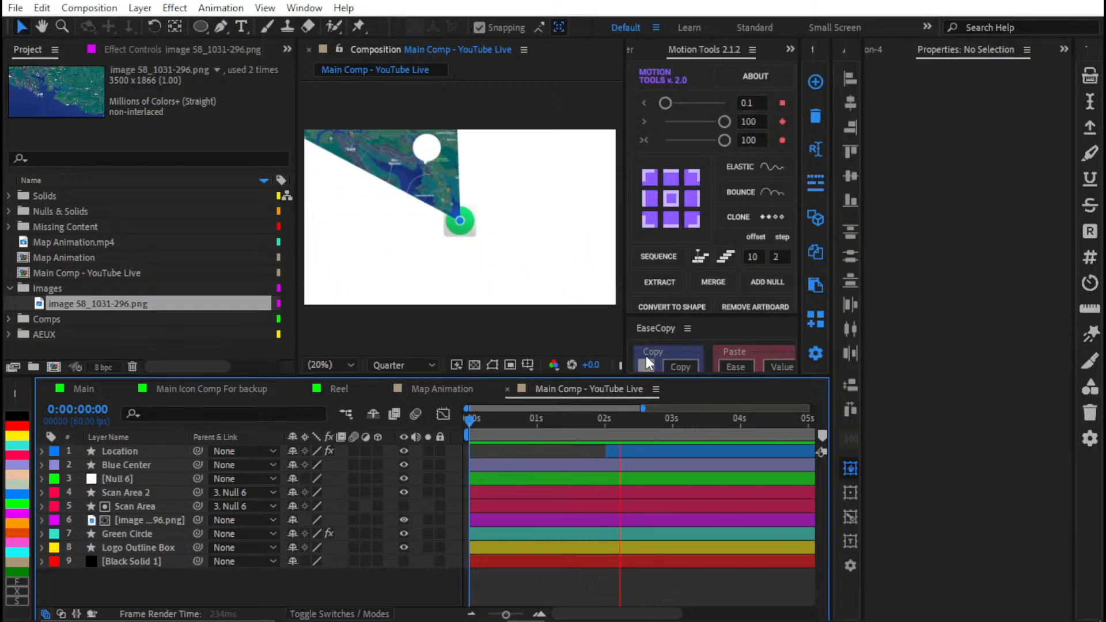
{"action": "key", "text": "space"}
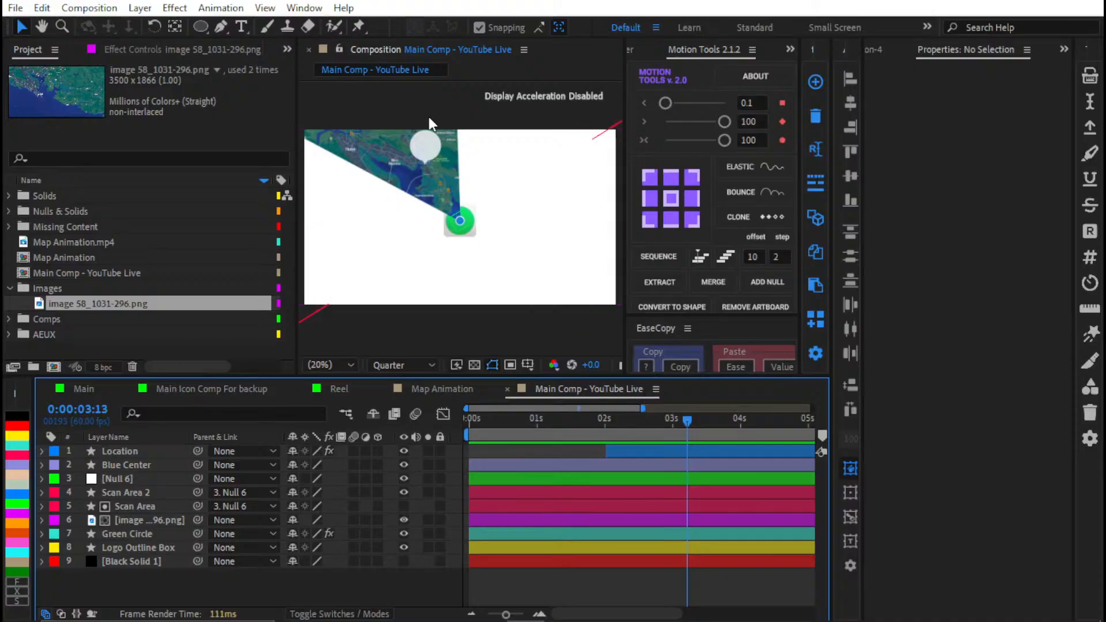
Step: Scrub the composition and examine the pin and the sonar wedge around its center up close
{"action": "scroll", "coordinate": [441, 271], "scroll_direction": "up", "scroll_amount": 5}
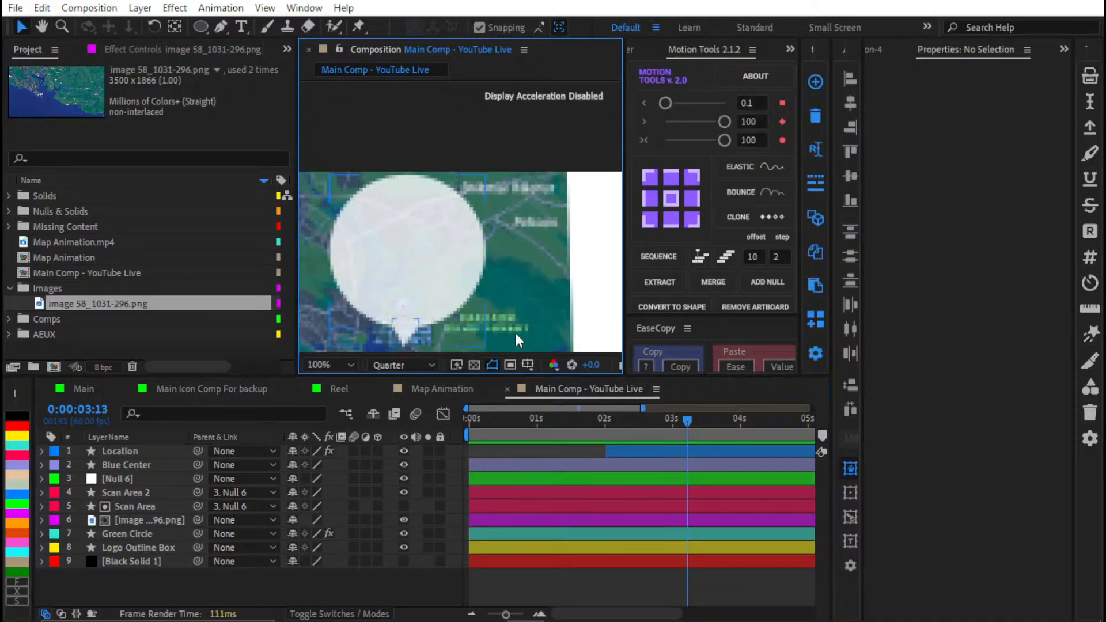
{"action": "left_click", "coordinate": [738, 420]}
{"action": "mouse_move", "coordinate": [710, 418]}
{"action": "left_mouse_down"}
{"action": "mouse_move", "coordinate": [702, 424]}
{"action": "mouse_move", "coordinate": [726, 419]}
{"action": "left_mouse_up"}
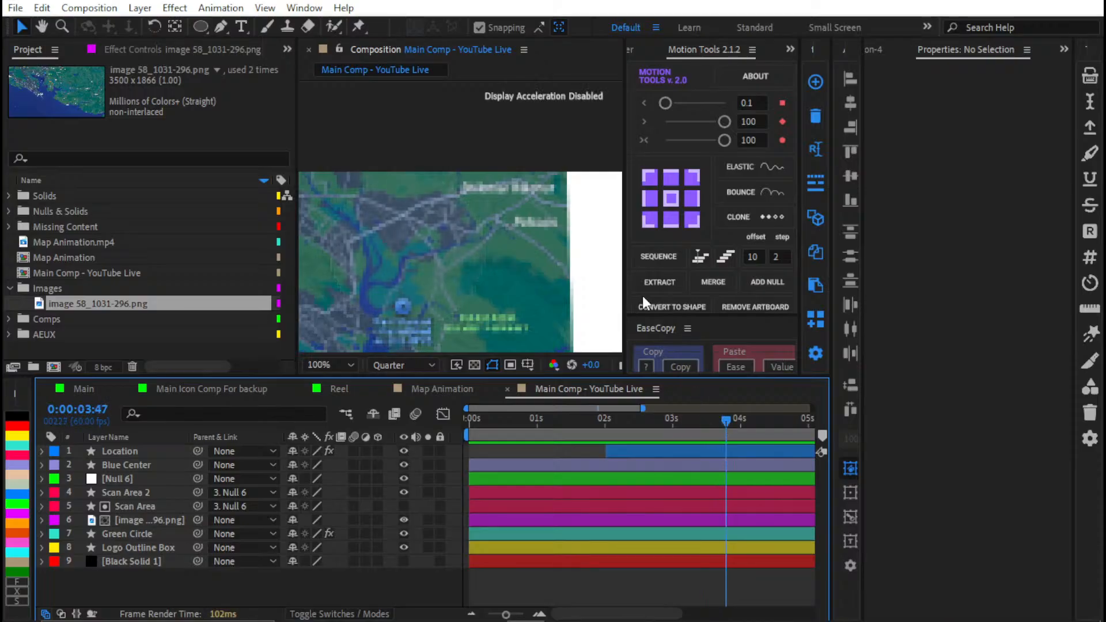
{"action": "scroll", "coordinate": [461, 293], "scroll_direction": "down", "scroll_amount": 5}
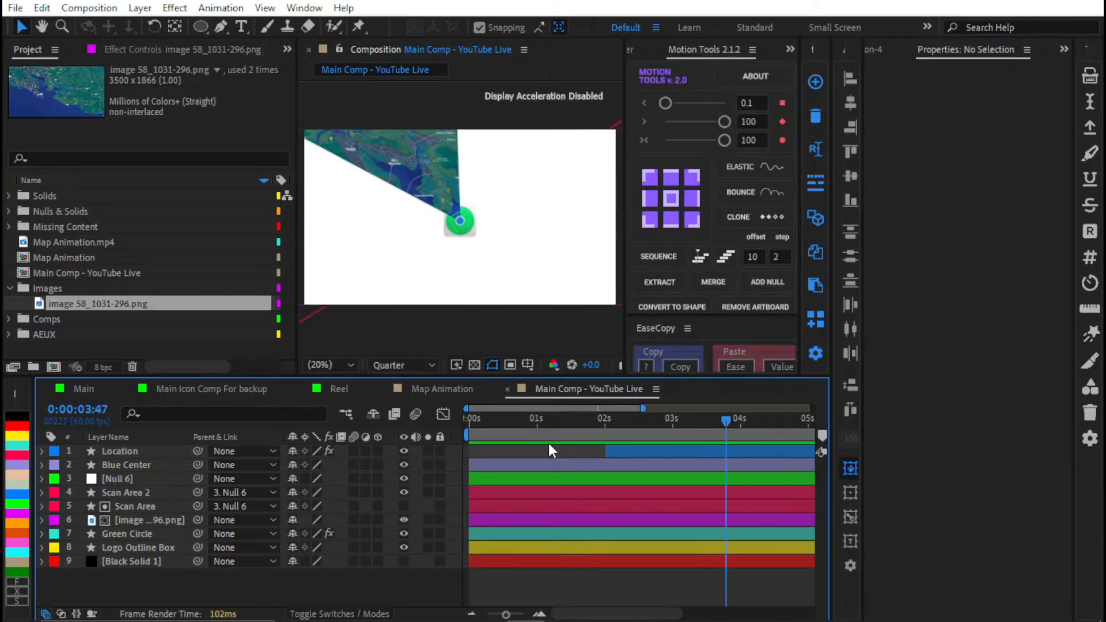
{"action": "left_click_drag", "start_coordinate": [580, 422], "coordinate": [493, 424]}
{"action": "scroll", "coordinate": [452, 225], "scroll_direction": "up", "scroll_amount": 2}
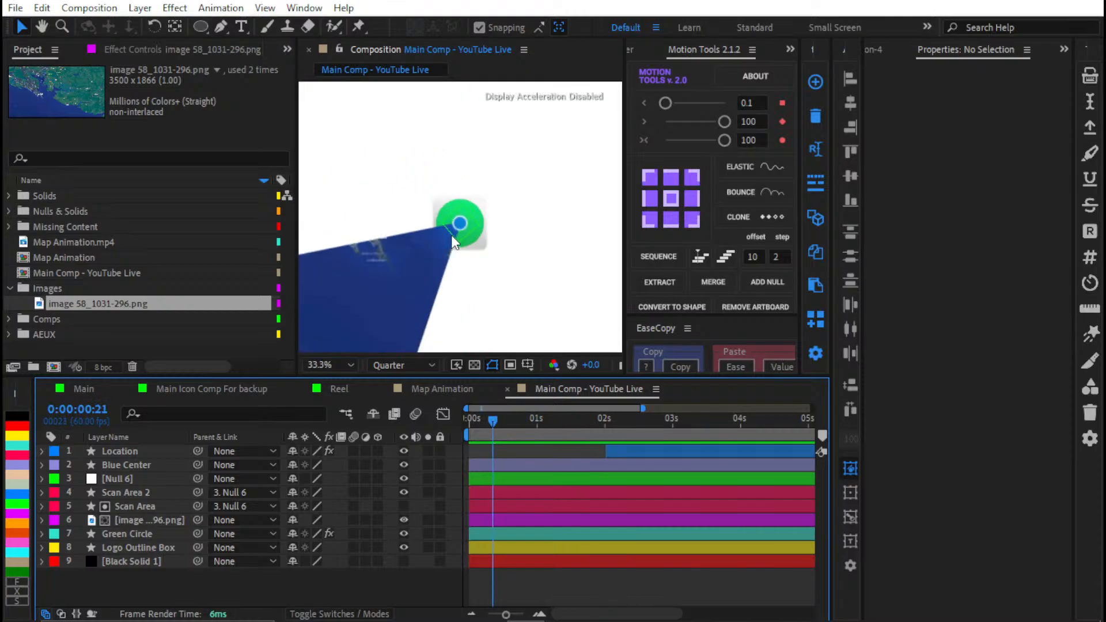
{"action": "left_click", "coordinate": [459, 273]}
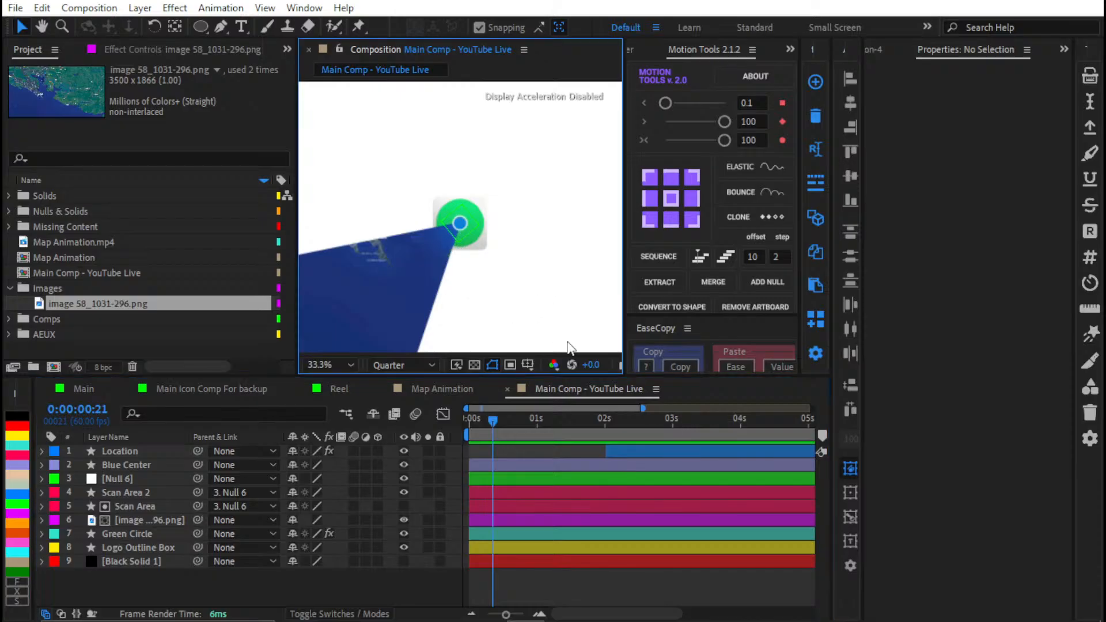
{"action": "left_click_drag", "start_coordinate": [587, 428], "coordinate": [680, 428]}
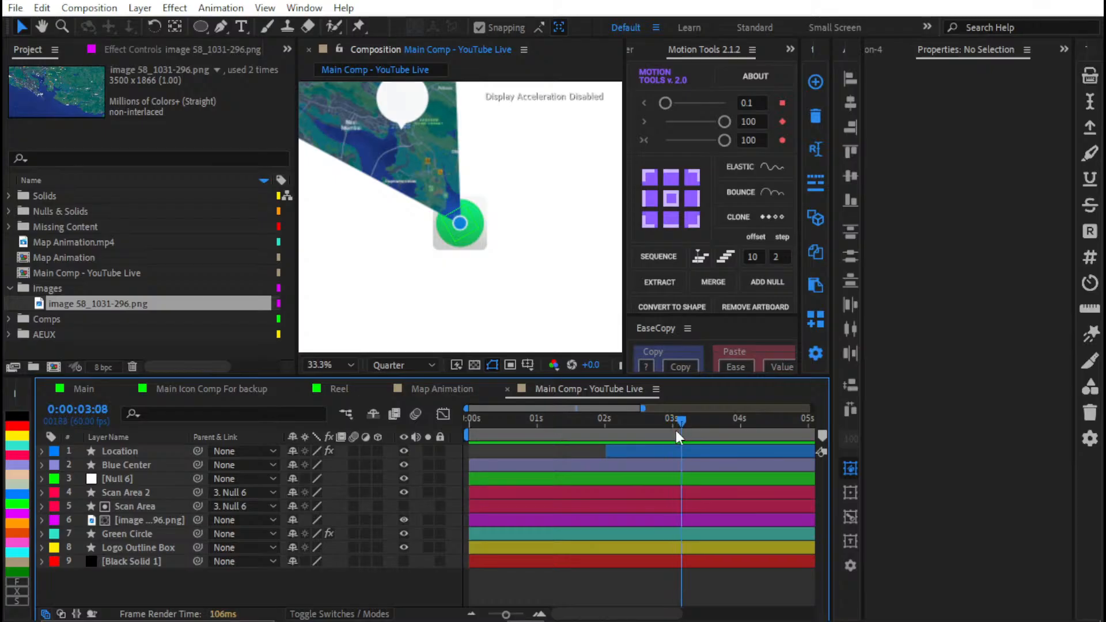
Step: Examine the Location layer's Scale, Rotation and Opacity keyframes and the pin at its Scale and Rotation keyframes
{"action": "left_click", "coordinate": [631, 453]}
{"action": "key", "text": "u"}
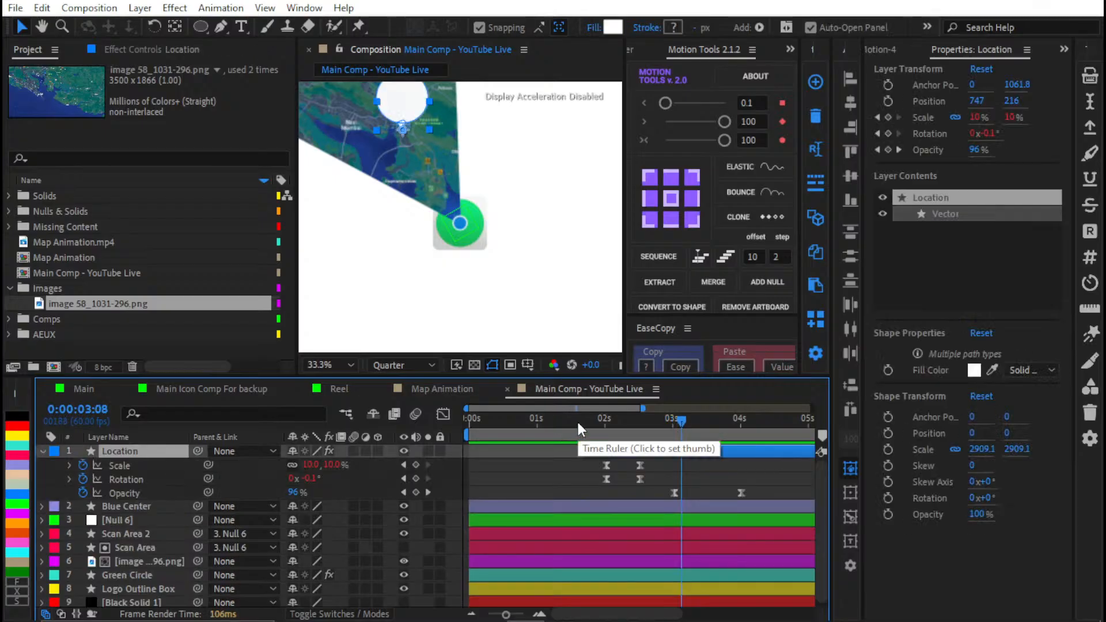
{"action": "mouse_move", "coordinate": [578, 423]}
{"action": "left_mouse_down"}
{"action": "mouse_move", "coordinate": [614, 420]}
{"action": "mouse_move", "coordinate": [590, 424]}
{"action": "left_mouse_up"}
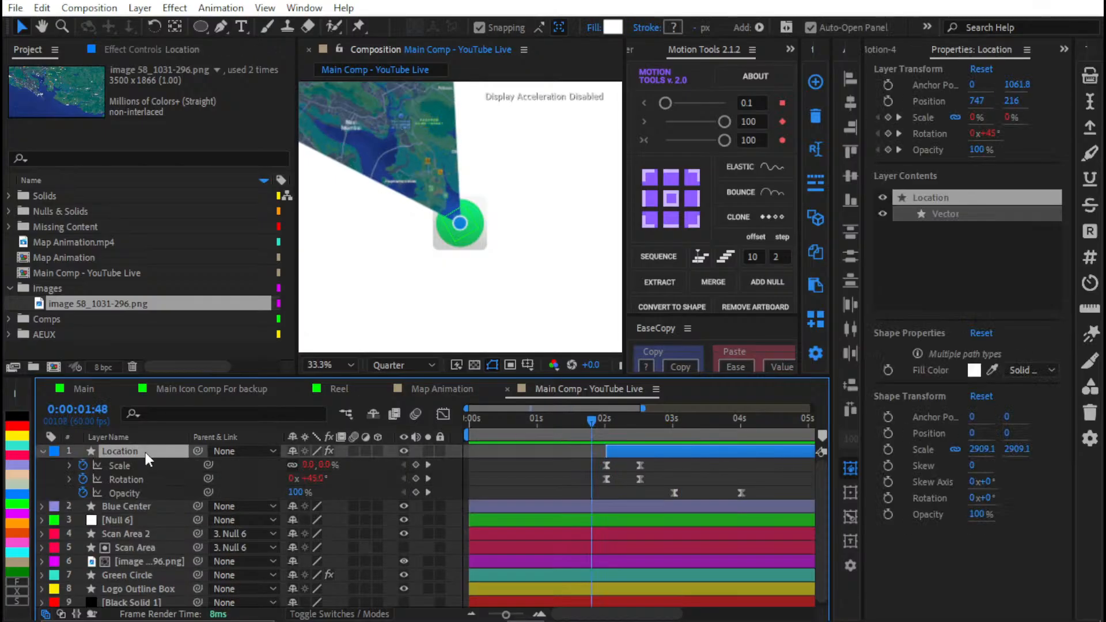
{"action": "left_click", "coordinate": [136, 478]}
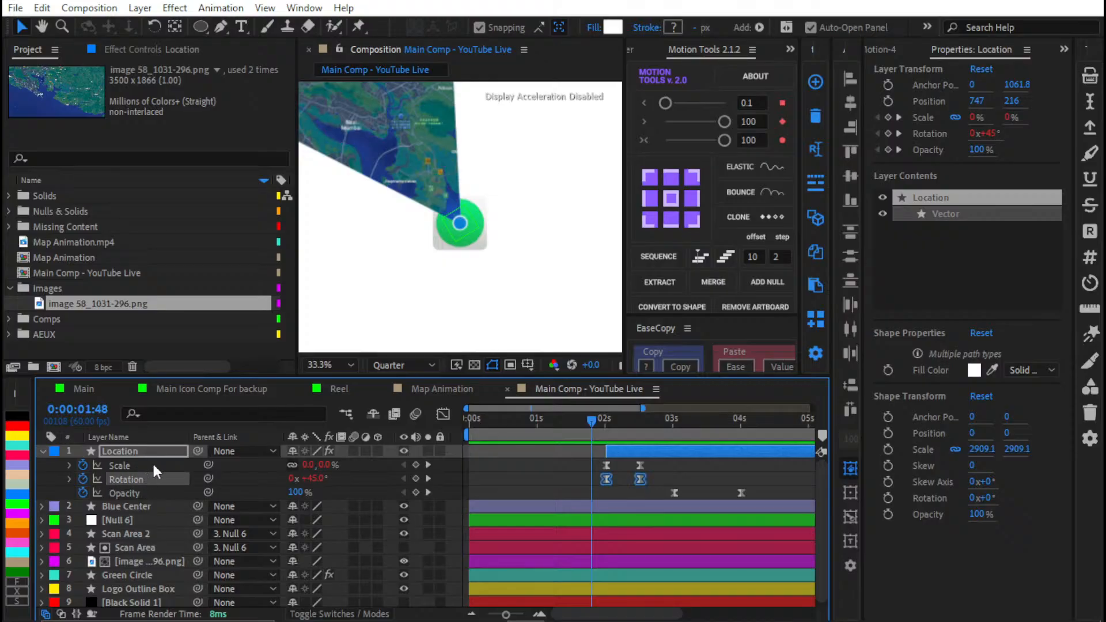
{"action": "left_click", "coordinate": [151, 466]}
{"action": "key", "text": "k"}
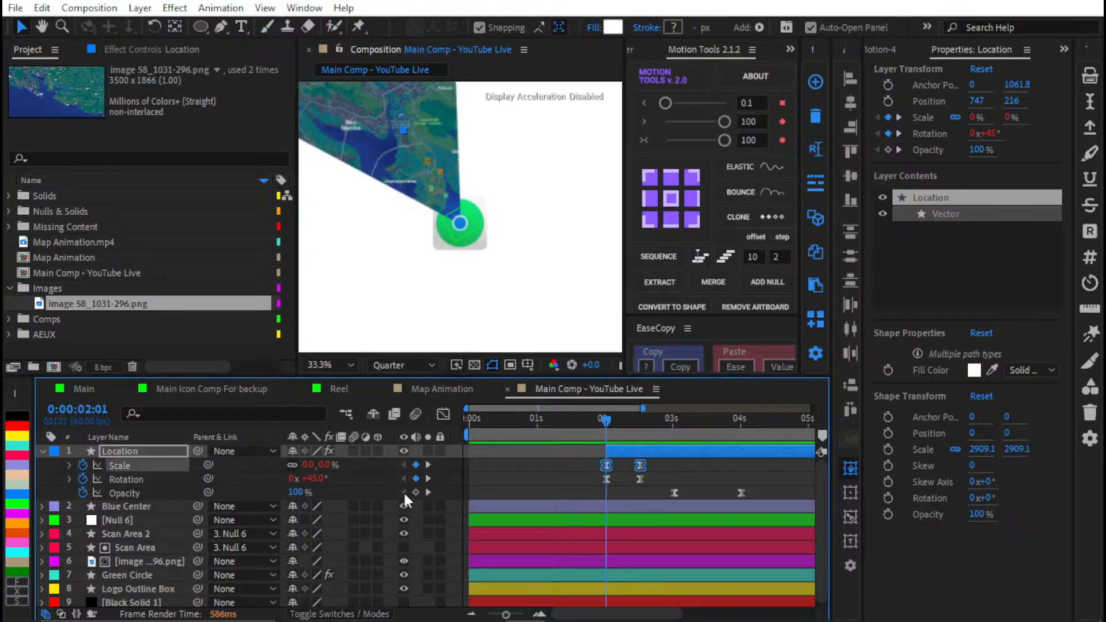
{"action": "left_click", "coordinate": [491, 472]}
{"action": "key", "text": "k"}
{"action": "key", "text": "u"}
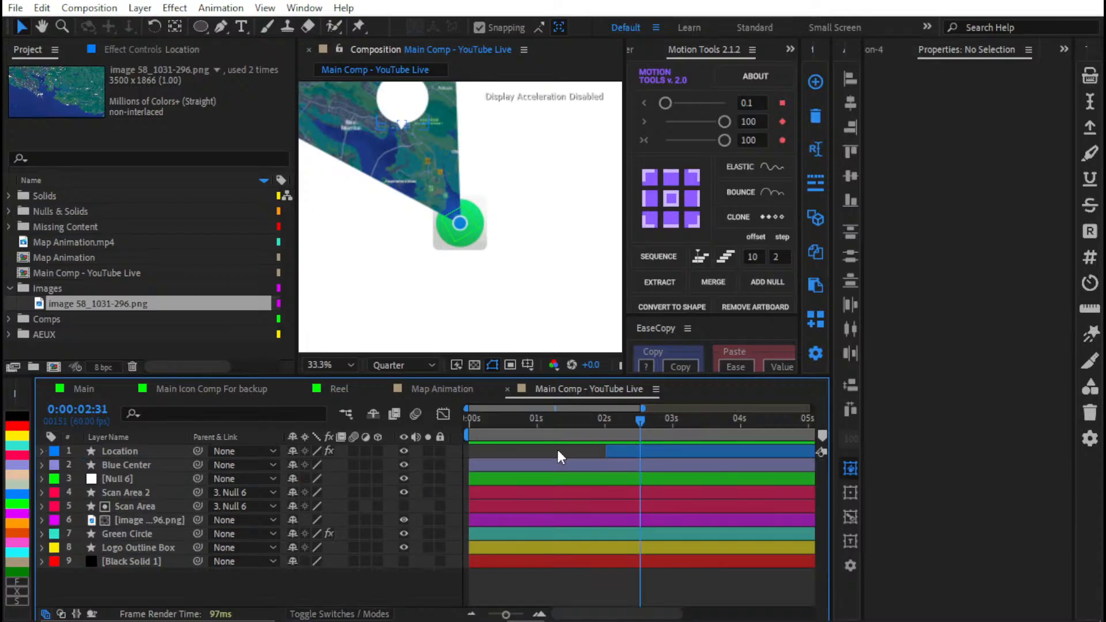
Step: Scrub to 0:00:03:29 to check the pin's opacity animation and preview the composition from the start
{"action": "left_click_drag", "start_coordinate": [628, 431], "coordinate": [704, 424]}
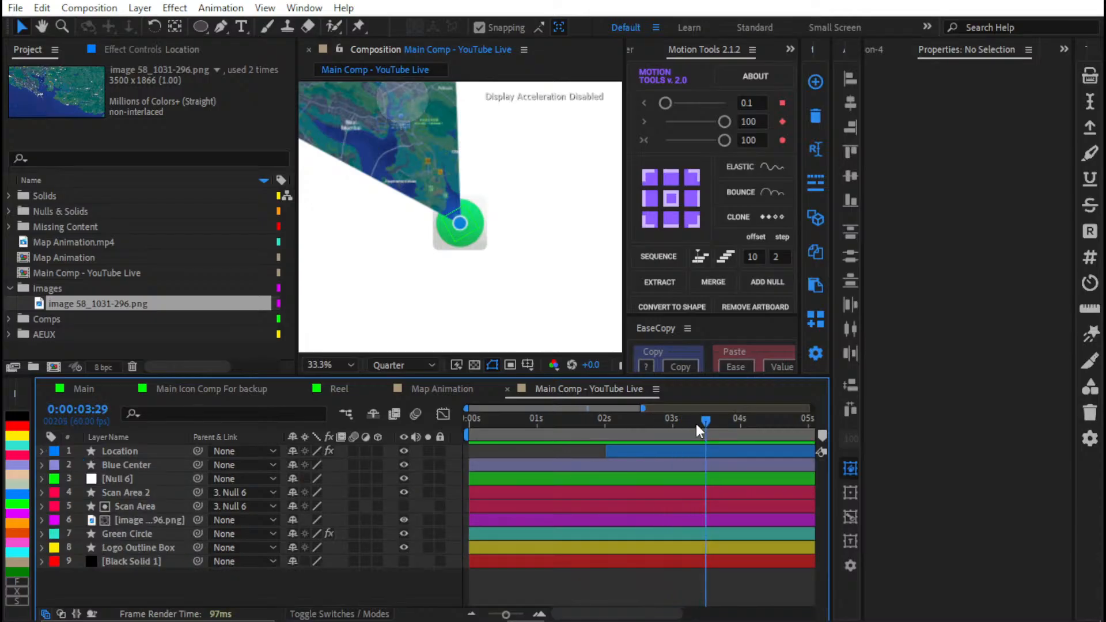
{"action": "left_click", "coordinate": [545, 465]}
{"action": "key", "text": "Home"}
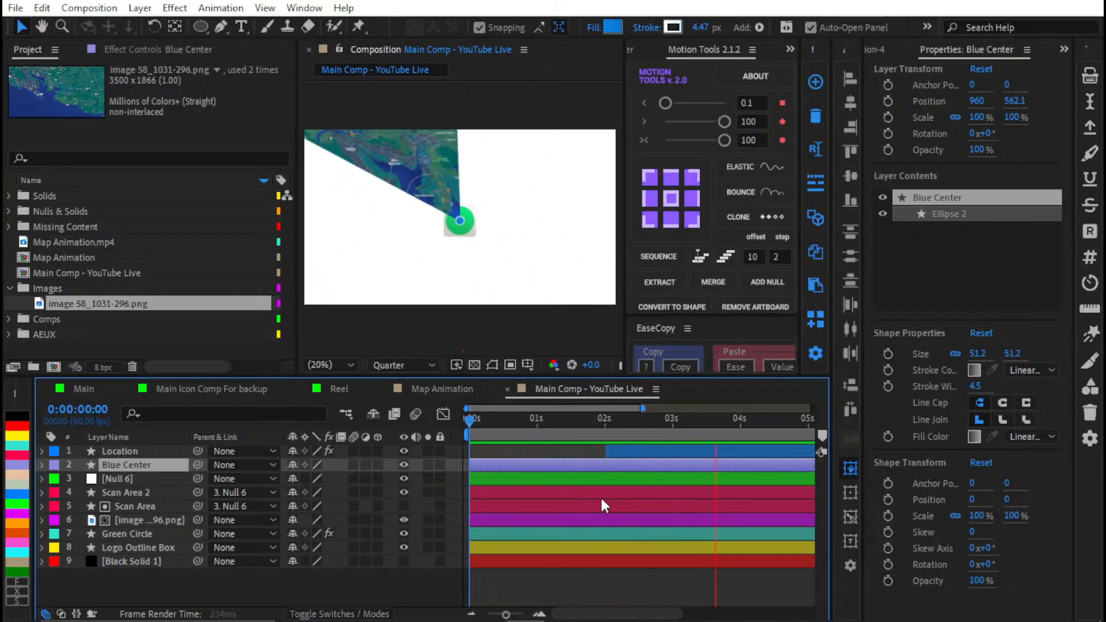
{"action": "key", "text": "space"}
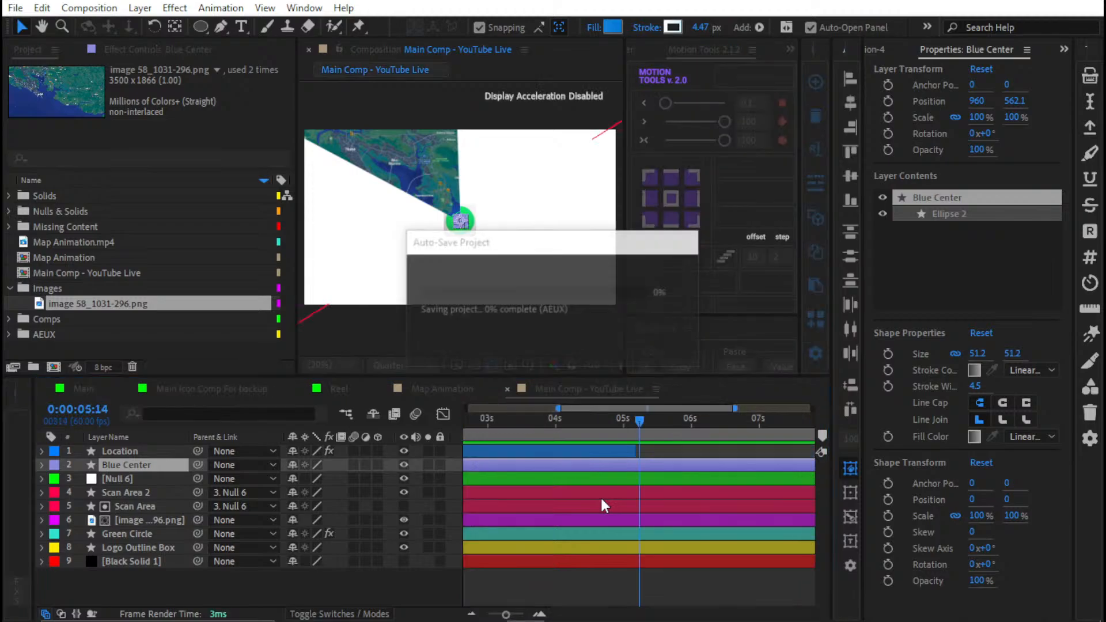
Step: Show the full 10-second timeline and replay the animation from its first frame
{"action": "key", "text": "minus"}
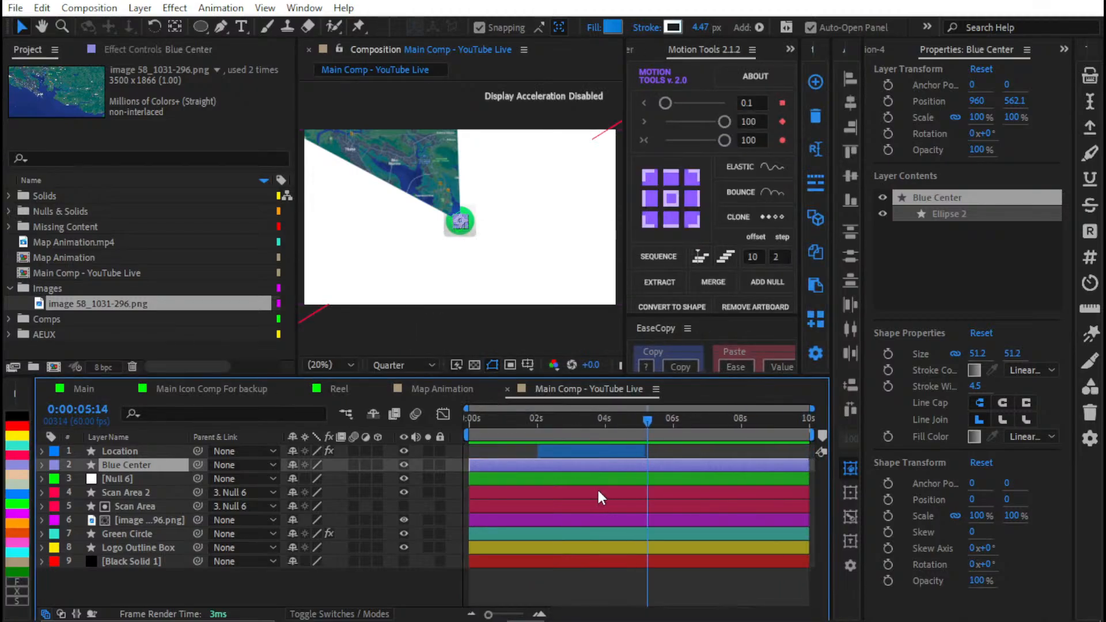
{"action": "key", "text": "space"}
{"action": "key", "text": "Home"}
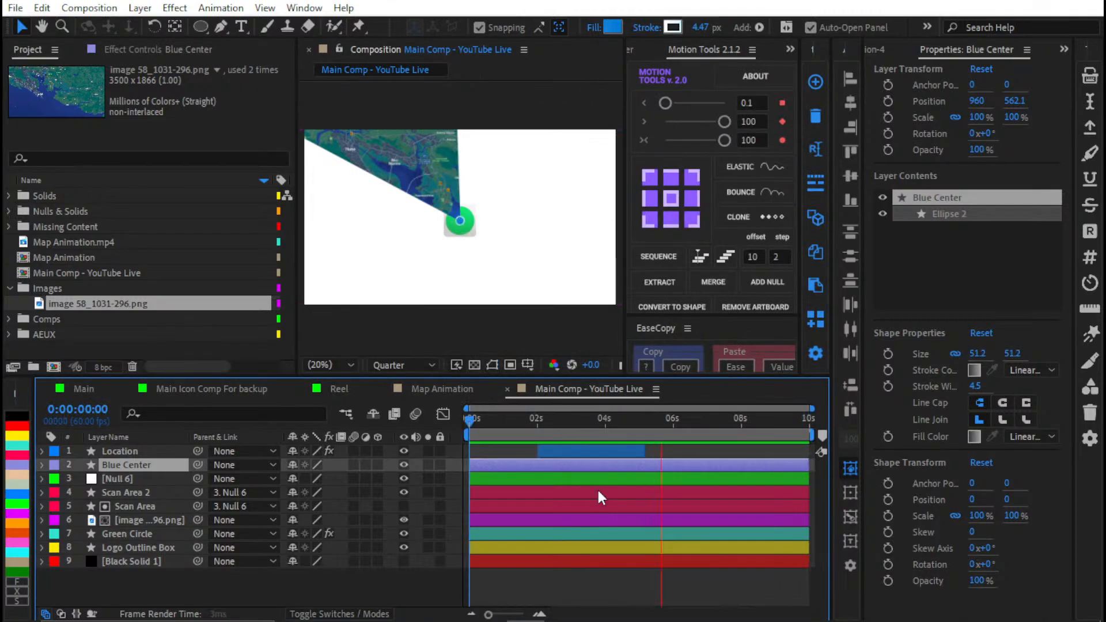
{"action": "key", "text": "space"}
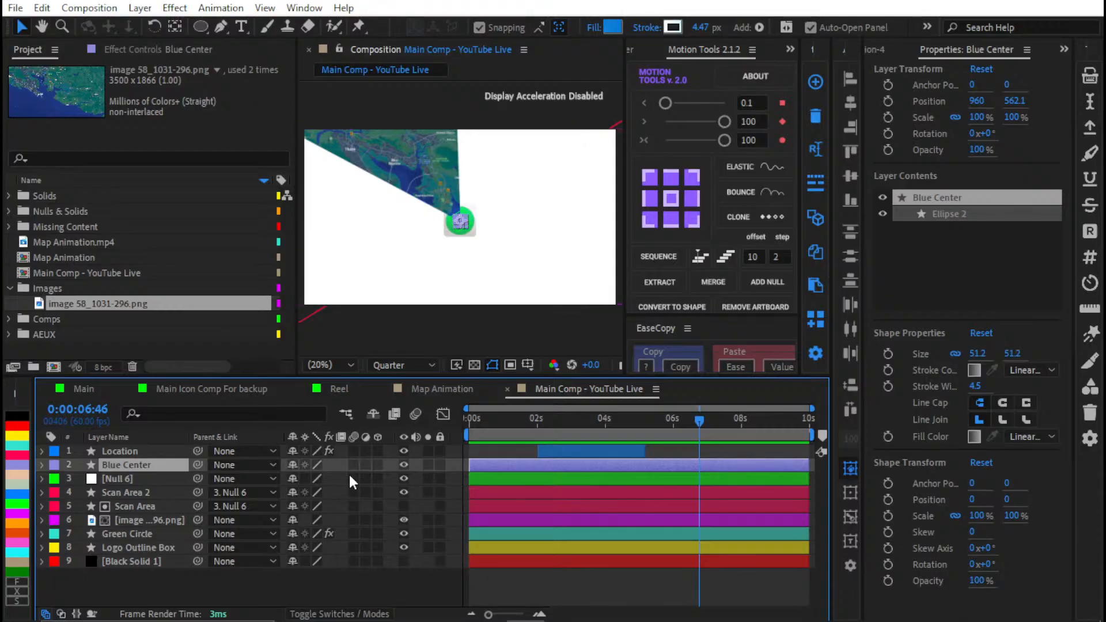
Step: Preview the wedge sweep and pin pop-up from 0:00:00:41, stopping at 0:00:03:09
{"action": "key", "text": "Home"}
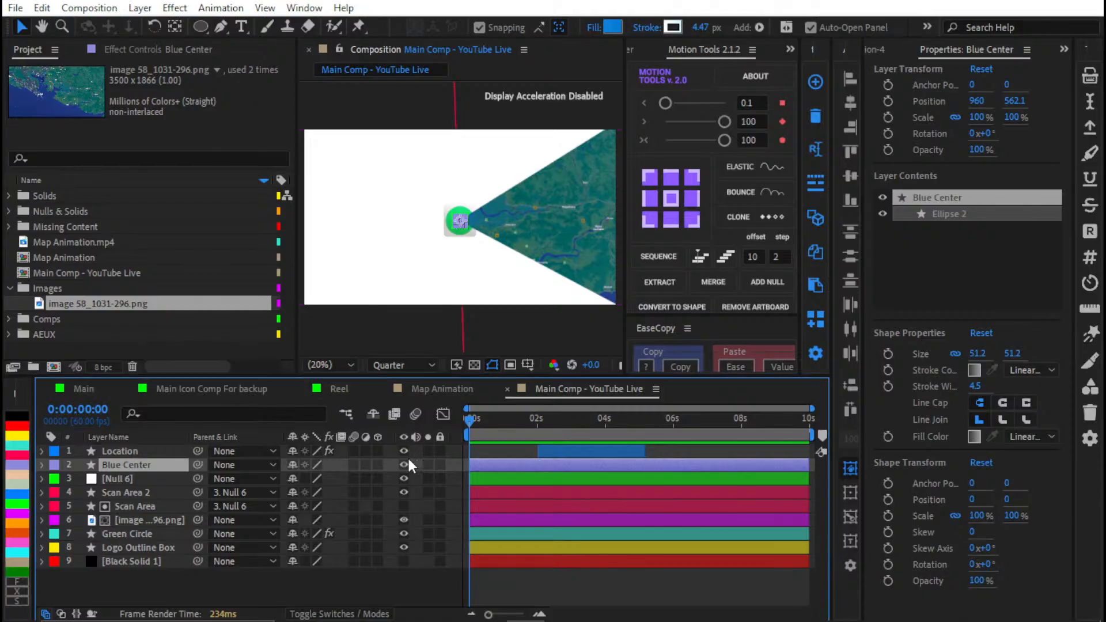
{"action": "left_click", "coordinate": [493, 435]}
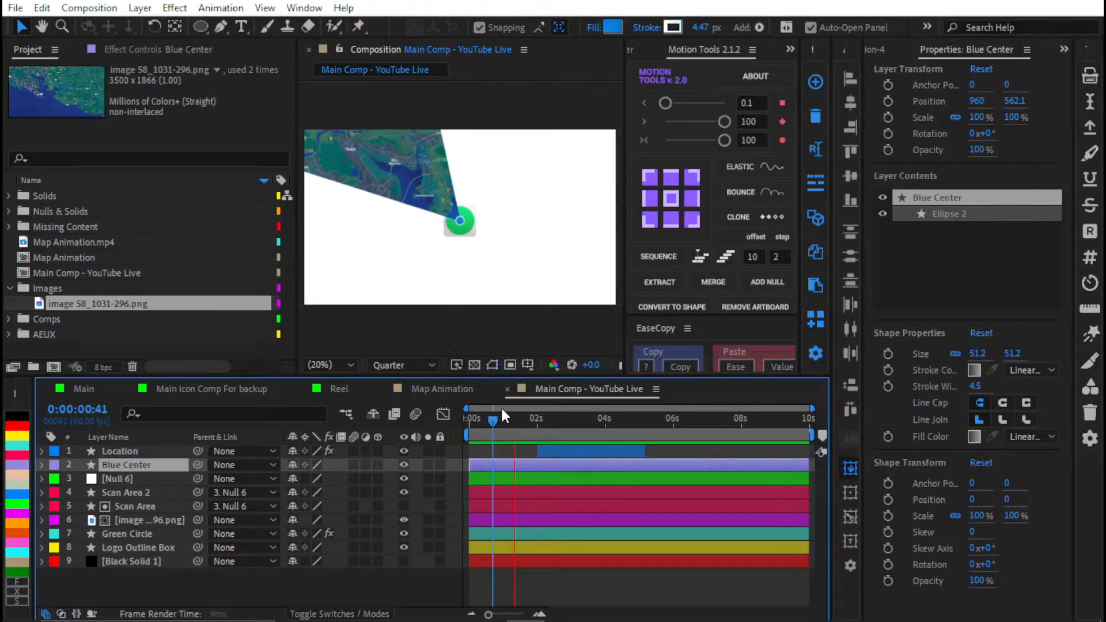
{"action": "key", "text": "space"}
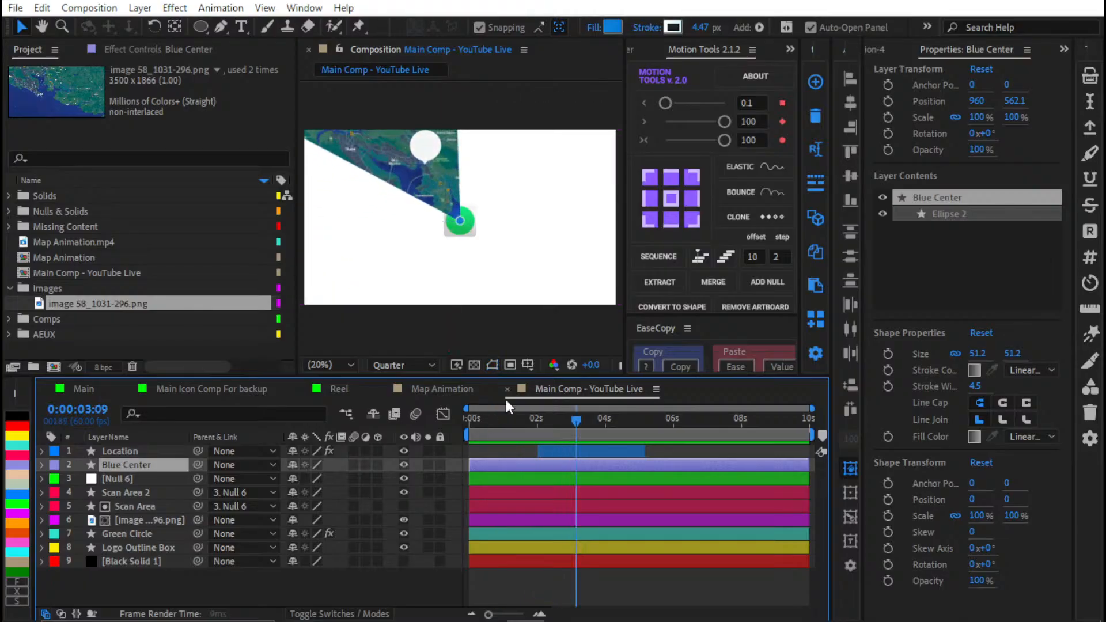
Step: Switch to File Explorer and open the Pictures library to look for an image for the location pin
{"action": "scroll", "coordinate": [508, 336], "scroll_direction": "up", "scroll_amount": 2}
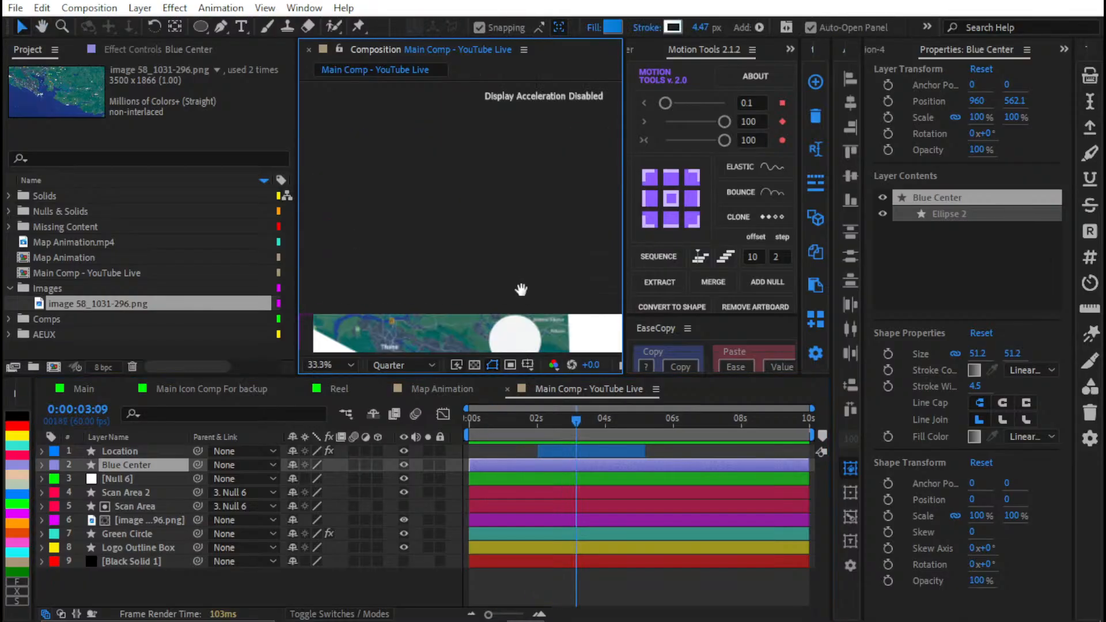
{"action": "left_click", "coordinate": [114, 305]}
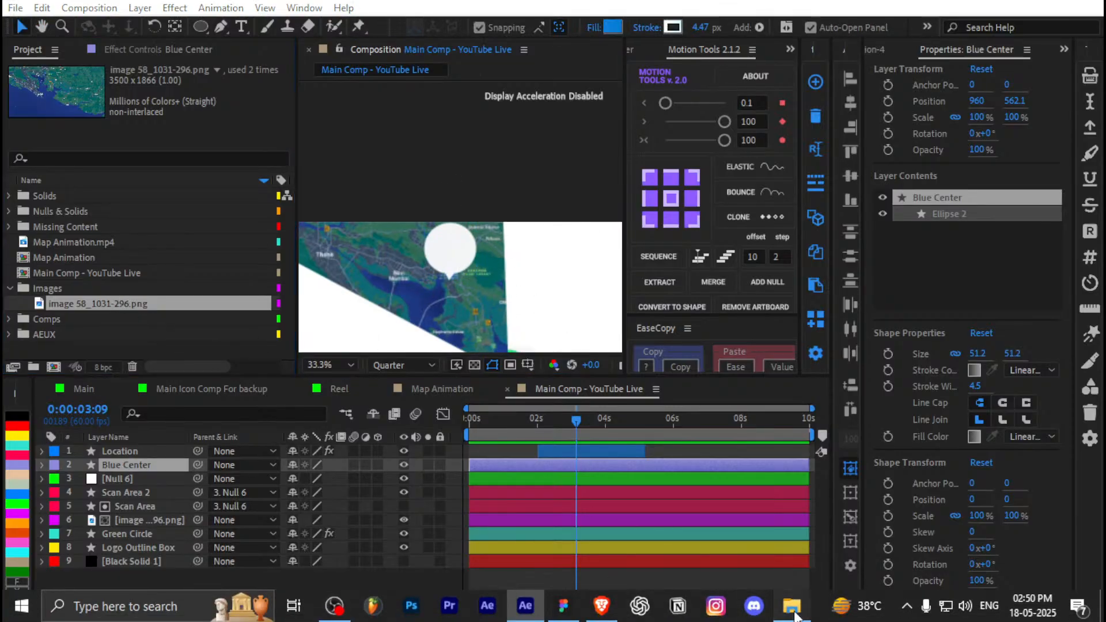
{"action": "left_click", "coordinate": [792, 605]}
{"action": "left_click", "coordinate": [766, 458]}
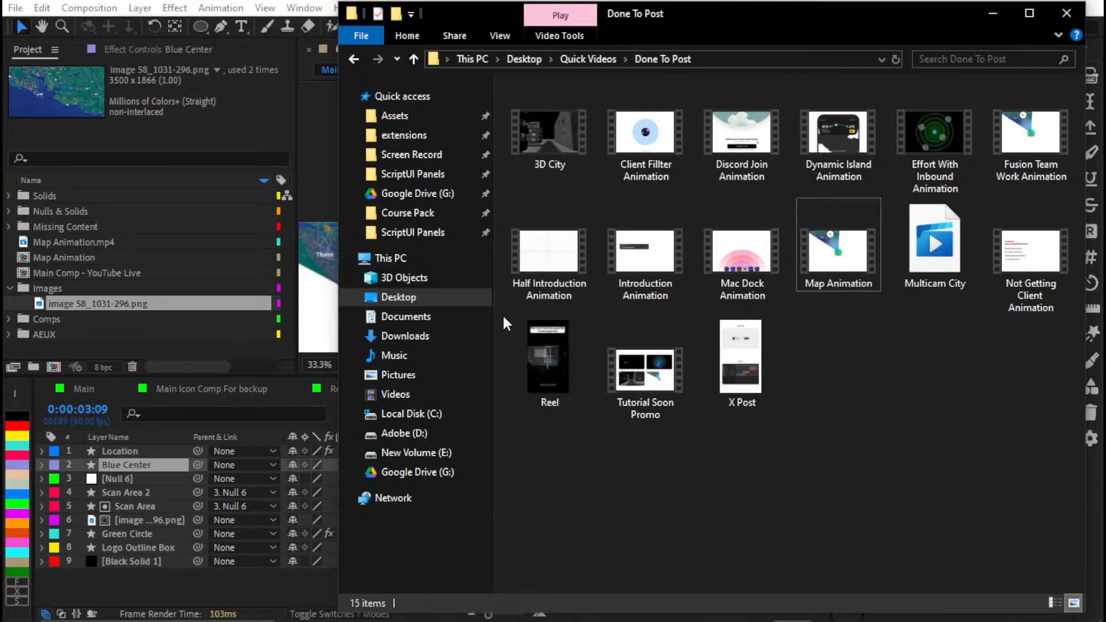
{"action": "left_click", "coordinate": [420, 356]}
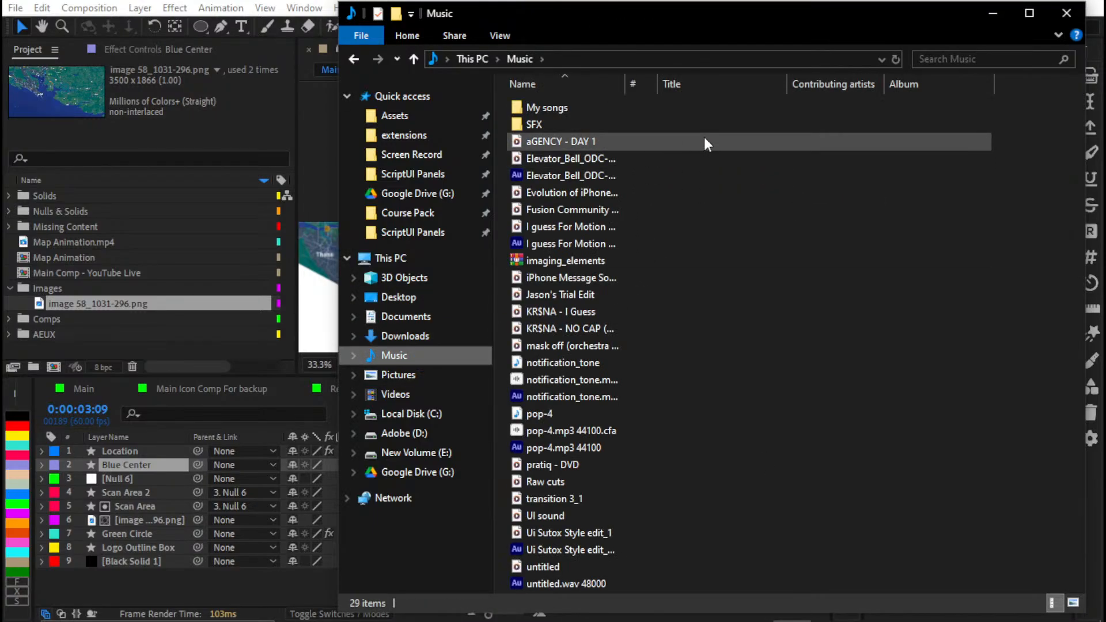
{"action": "left_click", "coordinate": [430, 373]}
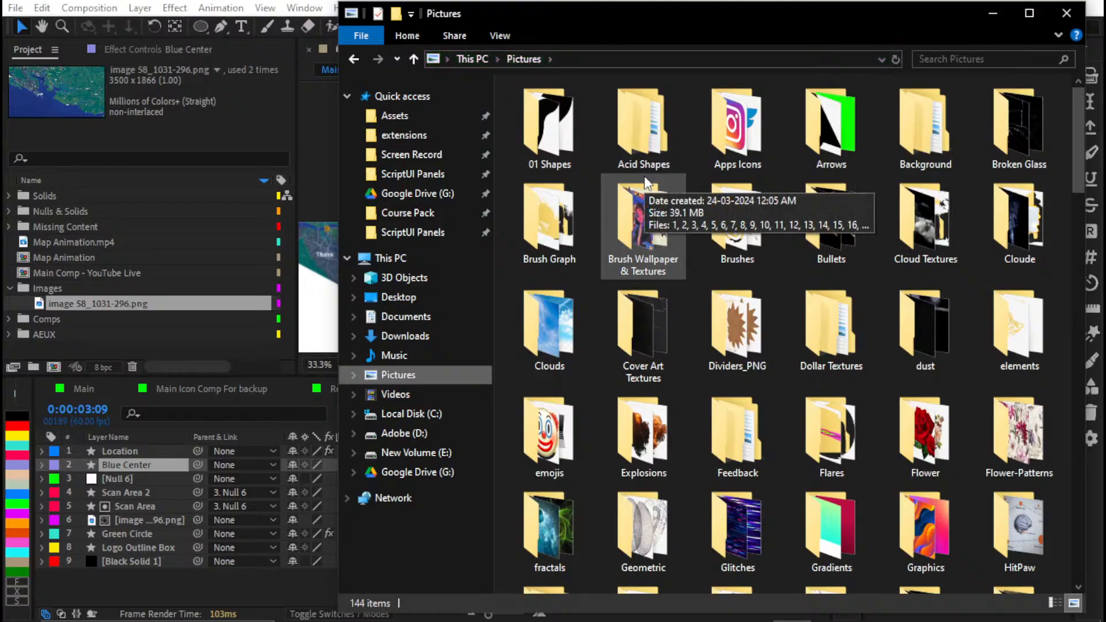
Step: Browse the picture folders and import insects 01 from the insects _ butterflies folder into the After Effects project's Images folder
{"action": "double_click", "coordinate": [736, 134]}
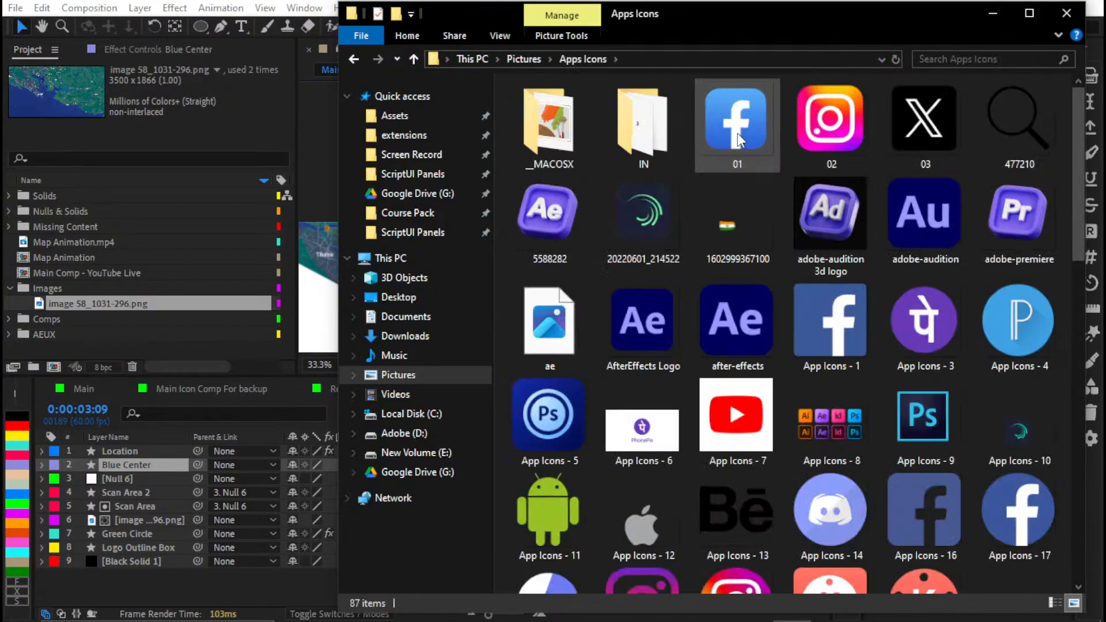
{"action": "key", "text": "alt+Left"}
{"action": "scroll", "coordinate": [831, 161], "scroll_direction": "down", "scroll_amount": 10}
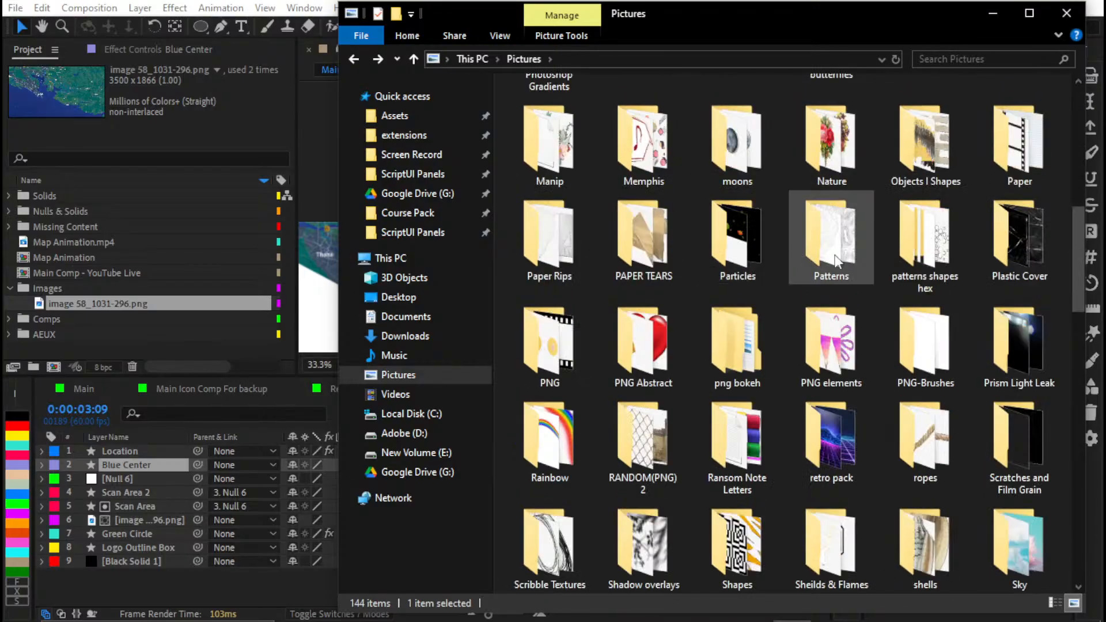
{"action": "mouse_move", "coordinate": [1073, 216]}
{"action": "left_mouse_down"}
{"action": "mouse_move", "coordinate": [1068, 154]}
{"action": "mouse_move", "coordinate": [1073, 405]}
{"action": "left_mouse_up"}
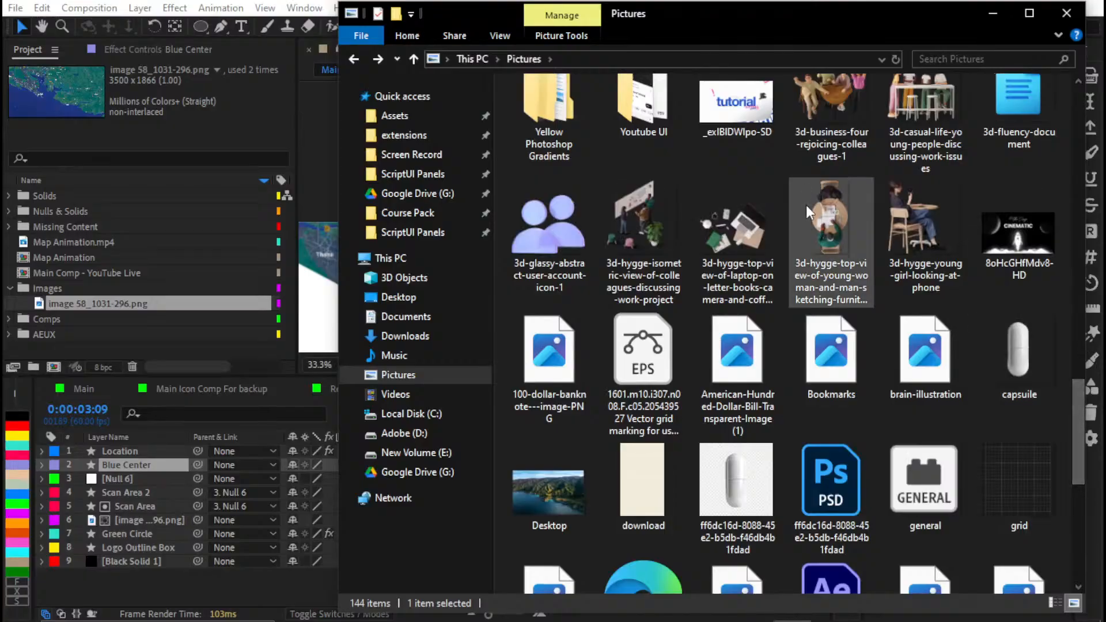
{"action": "scroll", "coordinate": [753, 309], "scroll_direction": "up", "scroll_amount": 10}
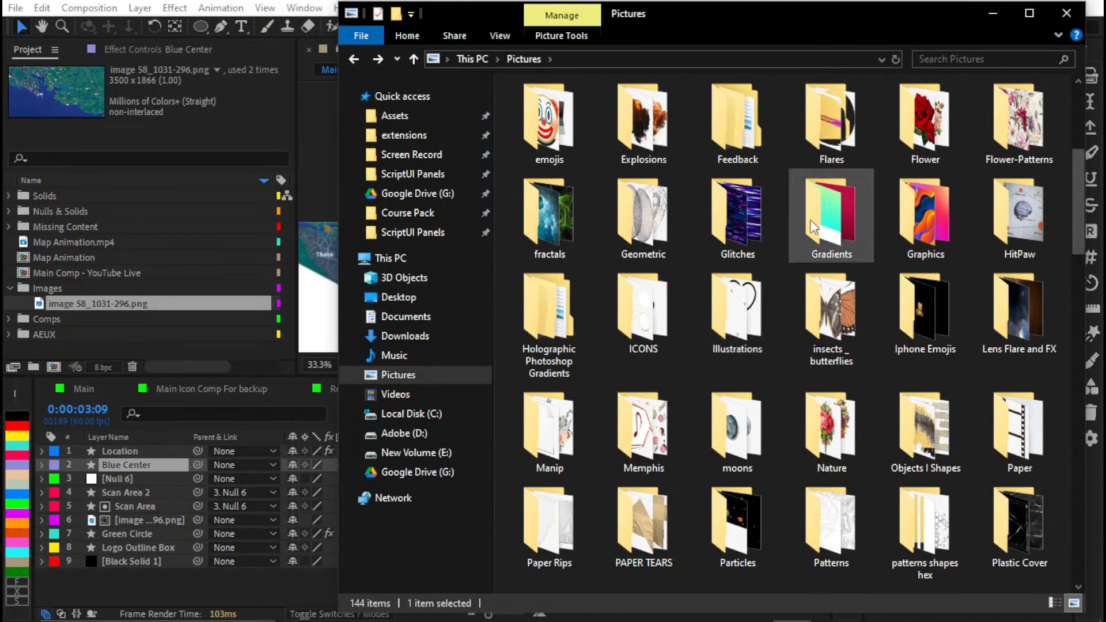
{"action": "double_click", "coordinate": [843, 304]}
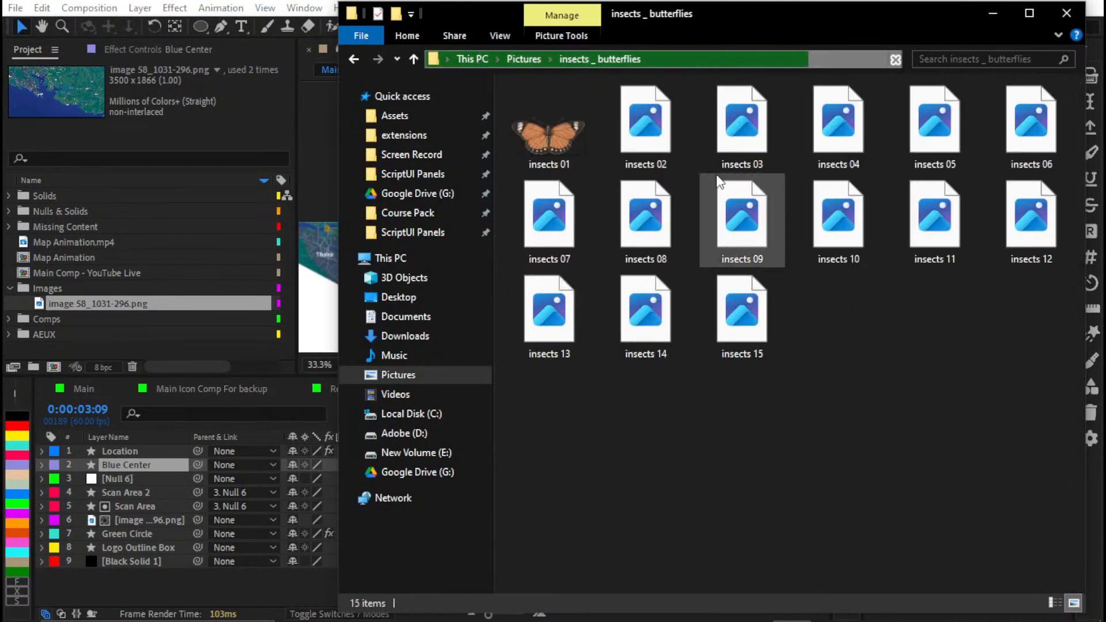
{"action": "left_click", "coordinate": [543, 126]}
{"action": "left_click_drag", "start_coordinate": [555, 137], "coordinate": [537, 423]}
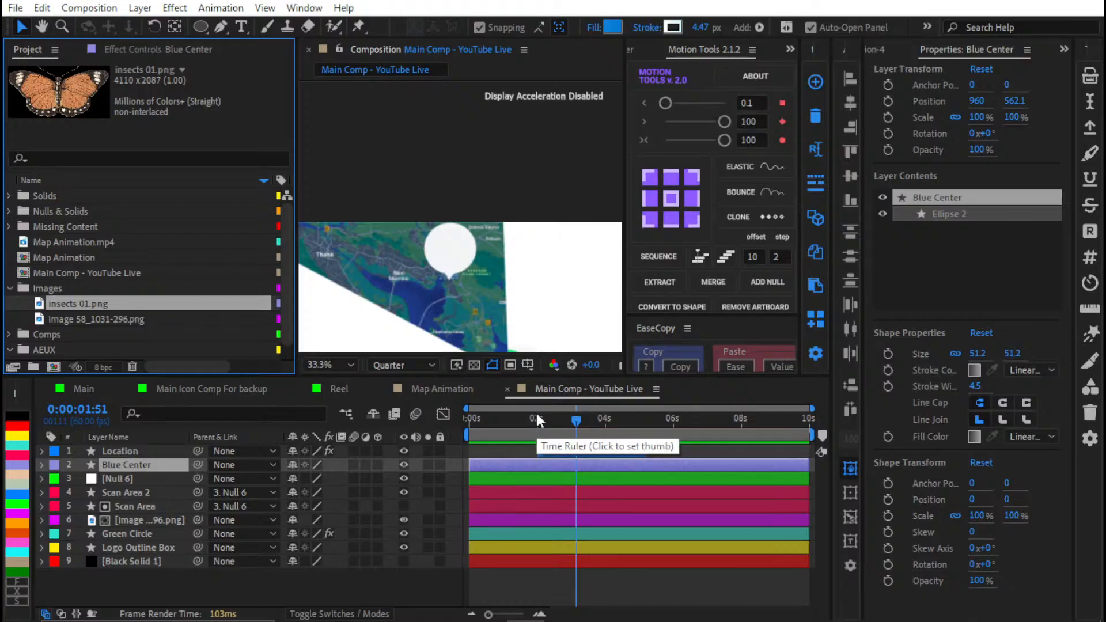
Step: Add insects 01.png to Main Comp - YouTube Live as the topmost layer, above Location
{"action": "left_click_drag", "start_coordinate": [537, 413], "coordinate": [537, 409]}
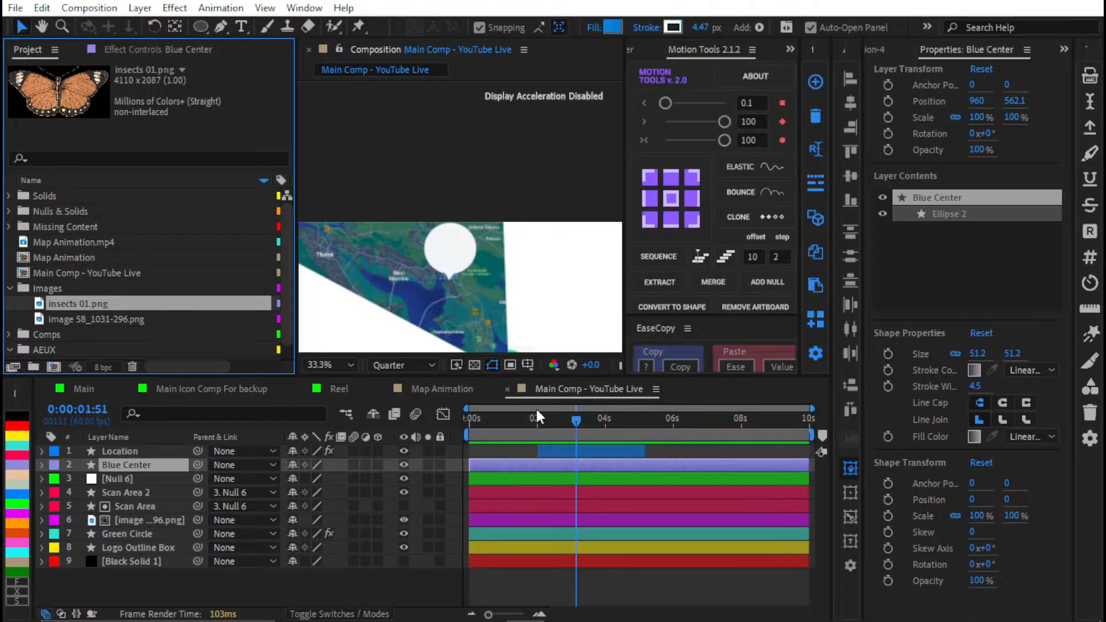
{"action": "left_click", "coordinate": [616, 597]}
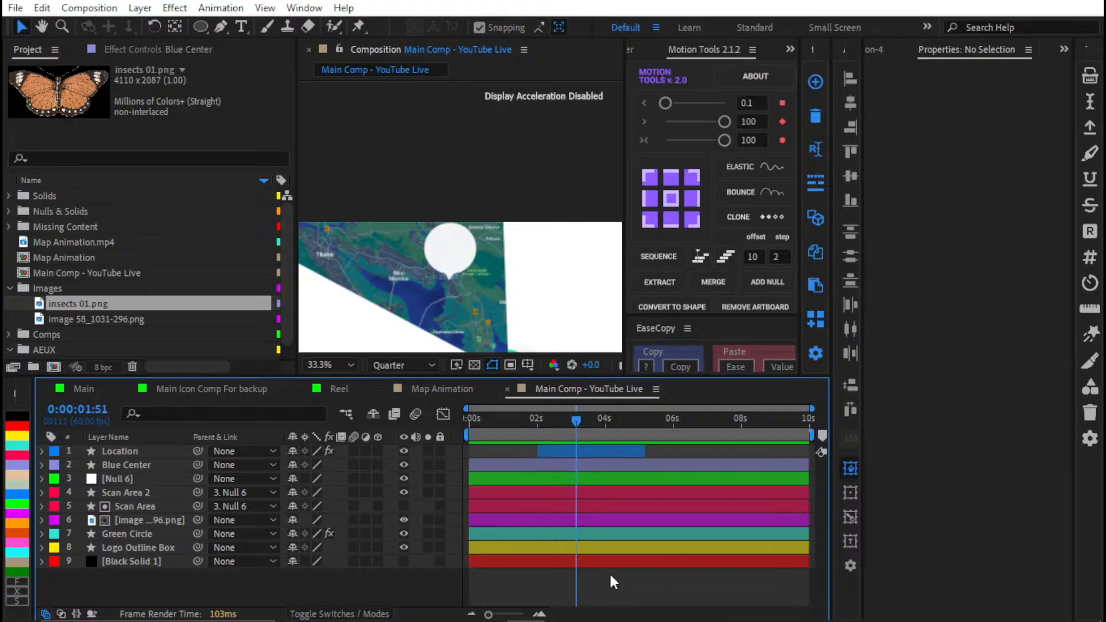
{"action": "mouse_move", "coordinate": [601, 606]}
{"action": "left_click_drag", "start_coordinate": [107, 305], "coordinate": [123, 449]}
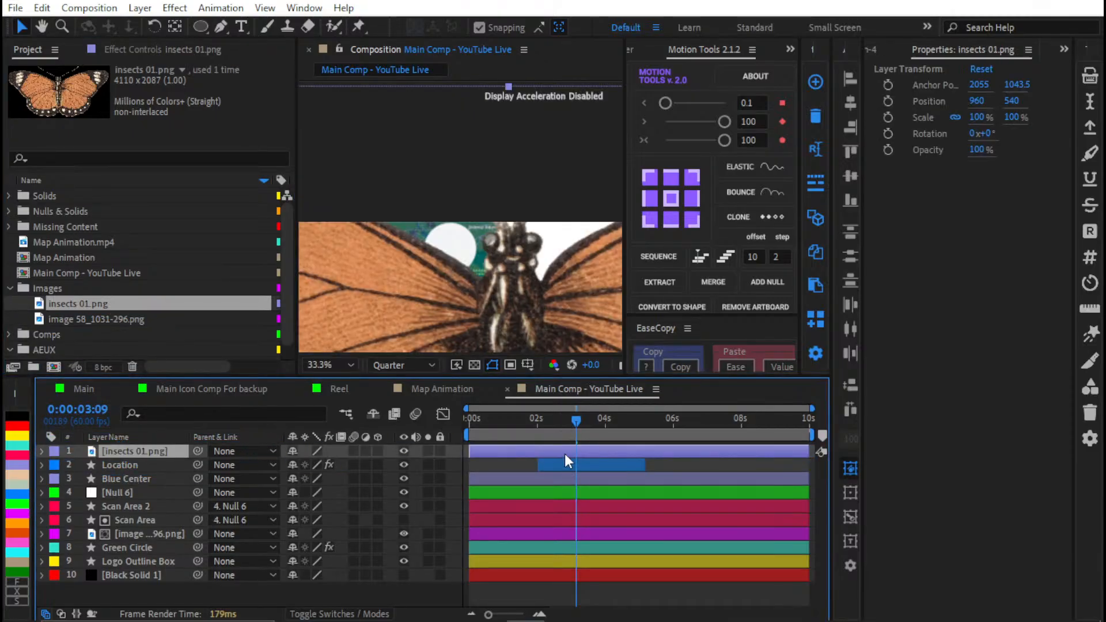
Step: Scale the insects 01.png layer down to 2% and move it near the location pin, at about 910, 40
{"action": "key", "text": "s"}
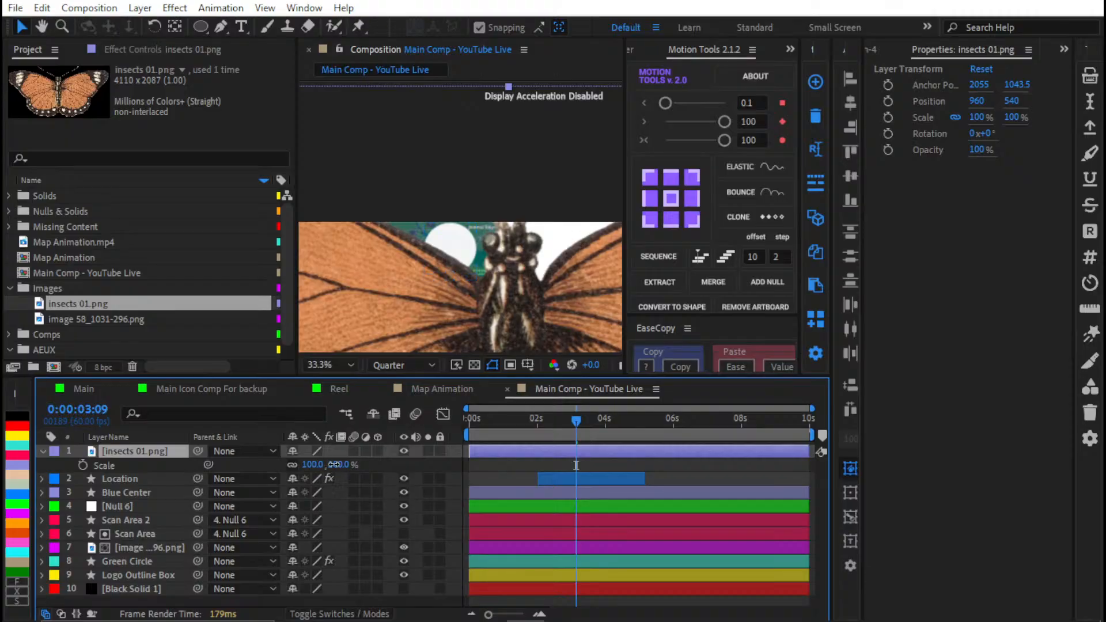
{"action": "left_click", "coordinate": [341, 465]}
{"action": "type", "text": "10"}
{"action": "key", "text": "Return"}
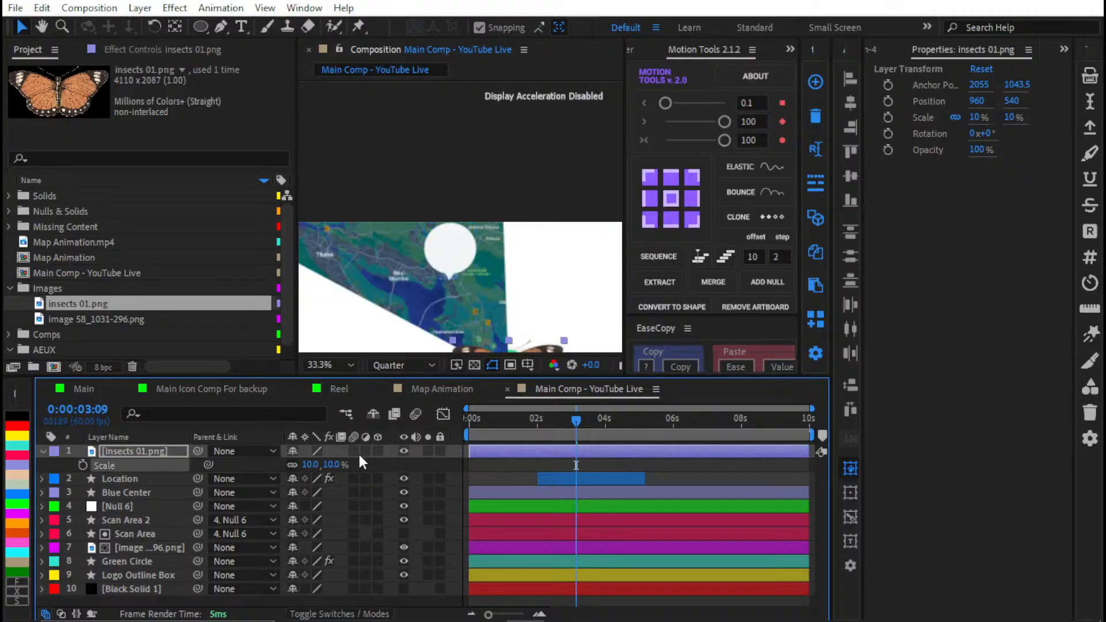
{"action": "left_click", "coordinate": [339, 465]}
{"action": "type", "text": "2"}
{"action": "key", "text": "Return"}
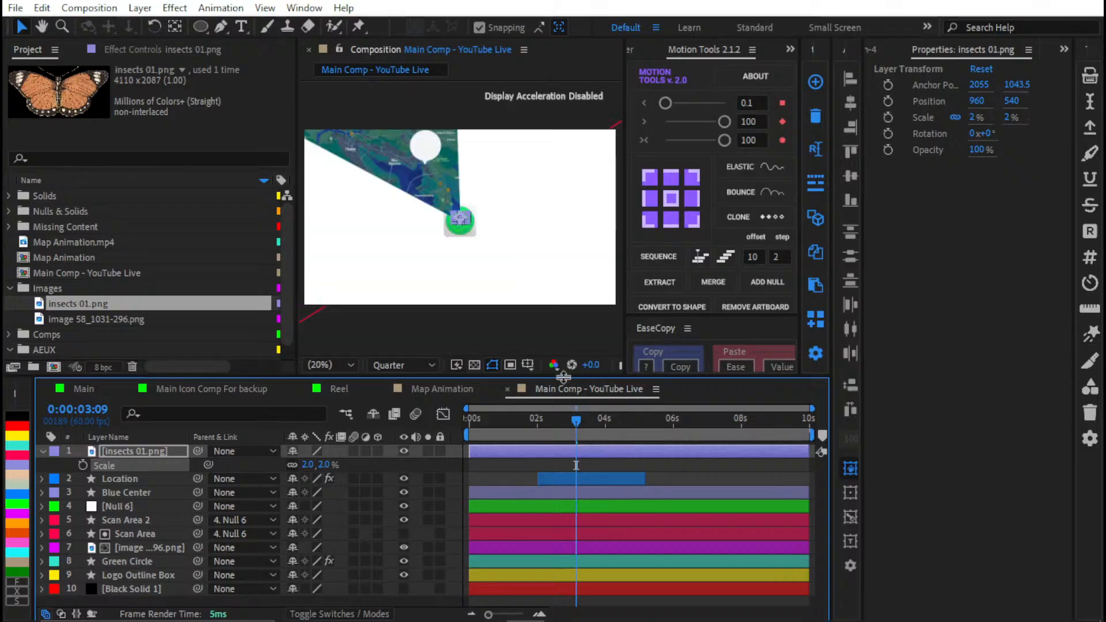
{"action": "left_click_drag", "start_coordinate": [460, 219], "coordinate": [452, 137]}
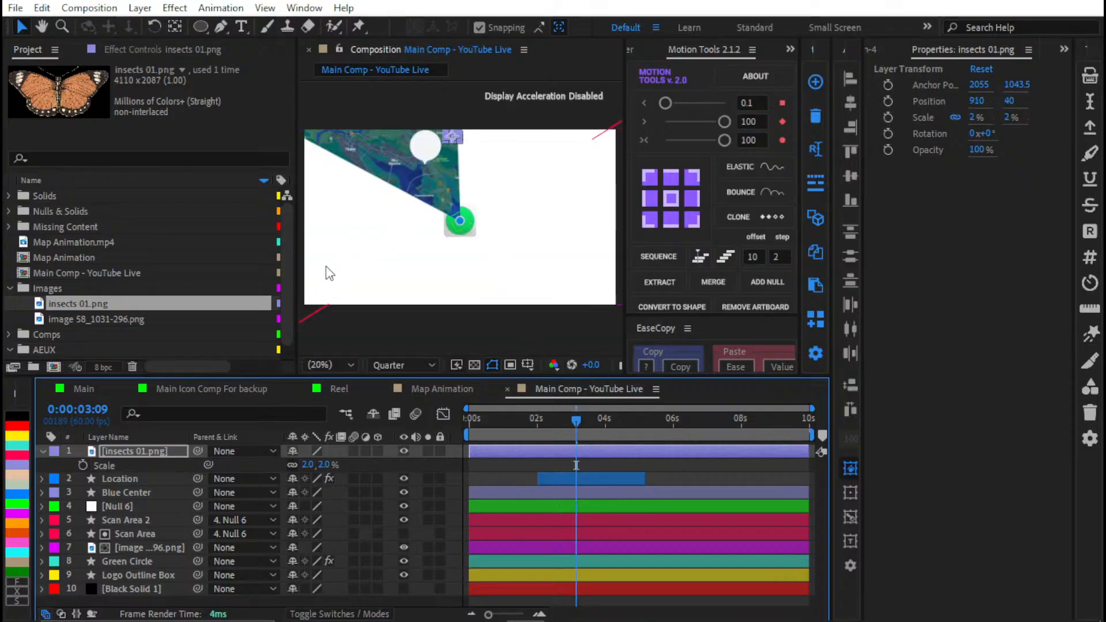
Step: Parent the insects 01.png layer to the Location layer and set its scale to 10%
{"action": "left_click_drag", "start_coordinate": [197, 452], "coordinate": [118, 479]}
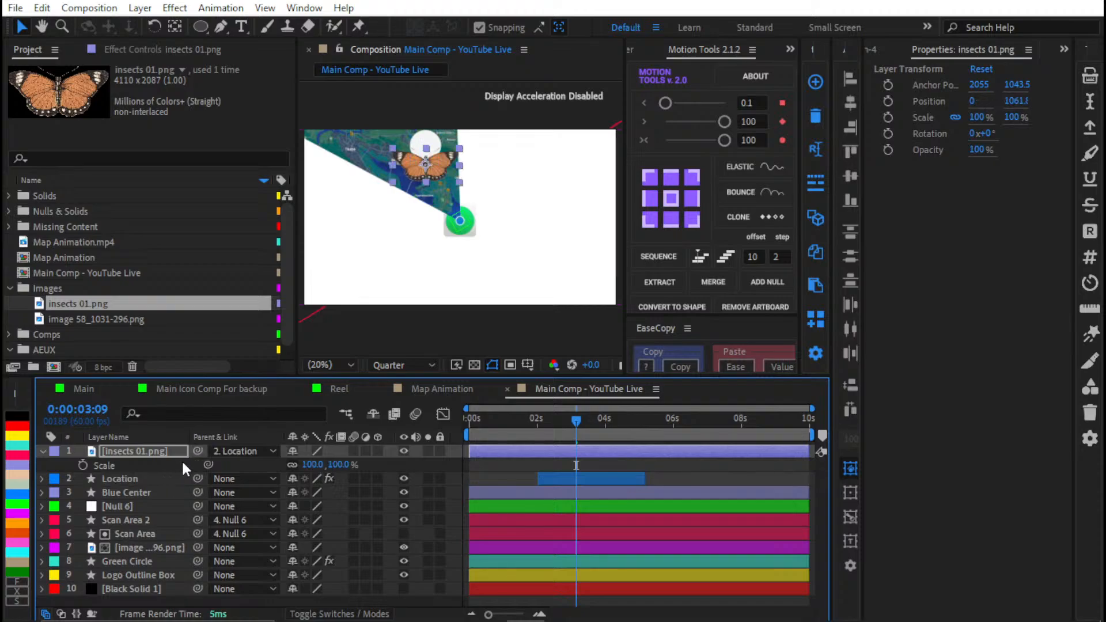
{"action": "left_click", "coordinate": [312, 464]}
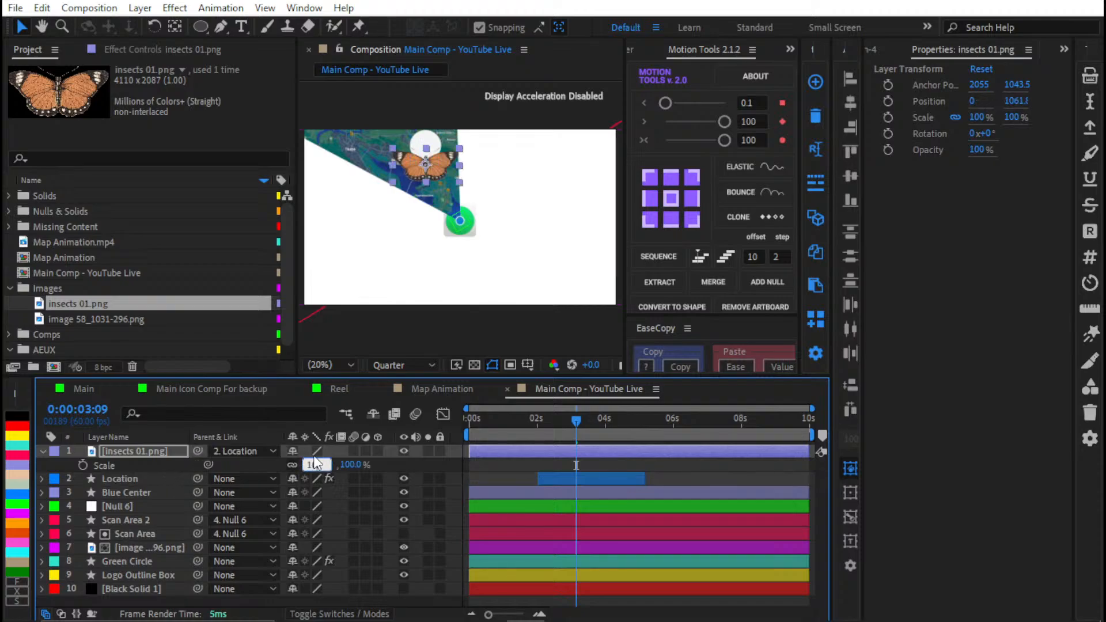
{"action": "type", "text": "10"}
{"action": "key", "text": "Return"}
Step: Move the butterfly up from the pin's tip into the white circle, to about 1.5, -136.3
{"action": "scroll", "coordinate": [425, 135], "scroll_direction": "up", "scroll_amount": 2}
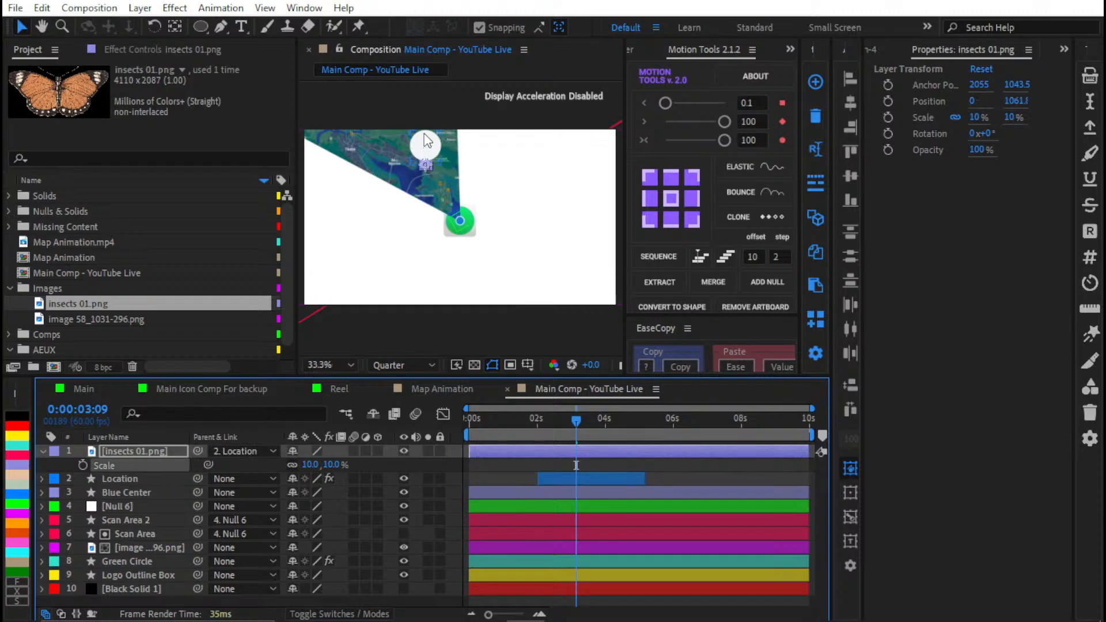
{"action": "left_click_drag", "start_coordinate": [451, 186], "coordinate": [507, 293]}
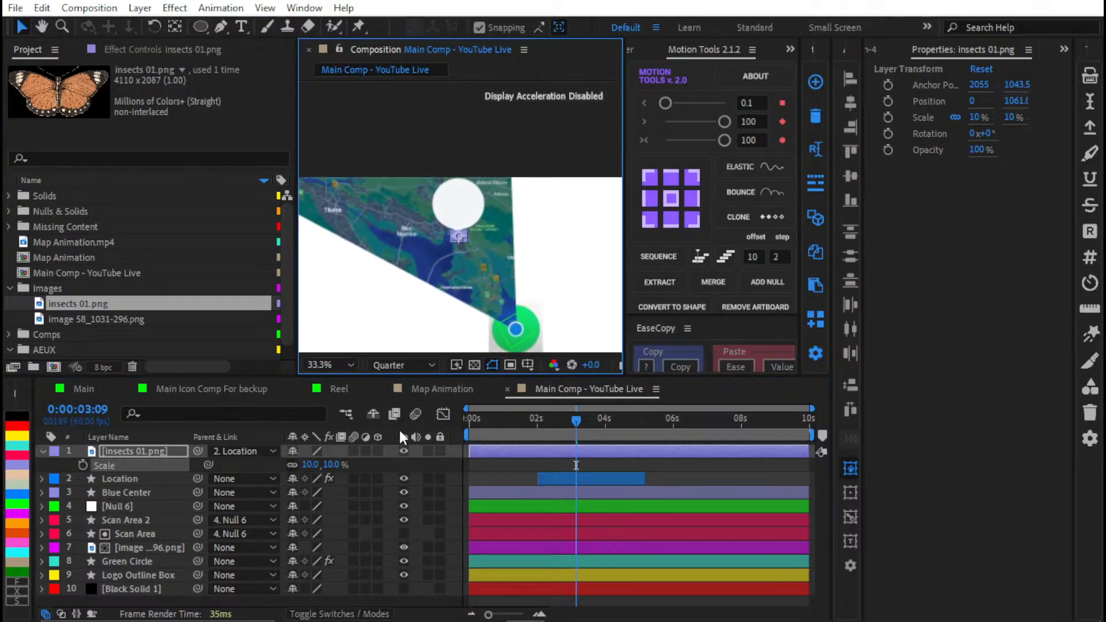
{"action": "key", "text": "shift+Up"}
{"action": "key", "text": "shift+Up"}
{"action": "key", "text": "shift+Up"}
{"action": "key", "text": "shift+Up"}
{"action": "key", "text": "shift+Up"}
{"action": "key", "text": "shift+Up"}
{"action": "scroll", "coordinate": [460, 216], "scroll_direction": "up", "scroll_amount": 3}
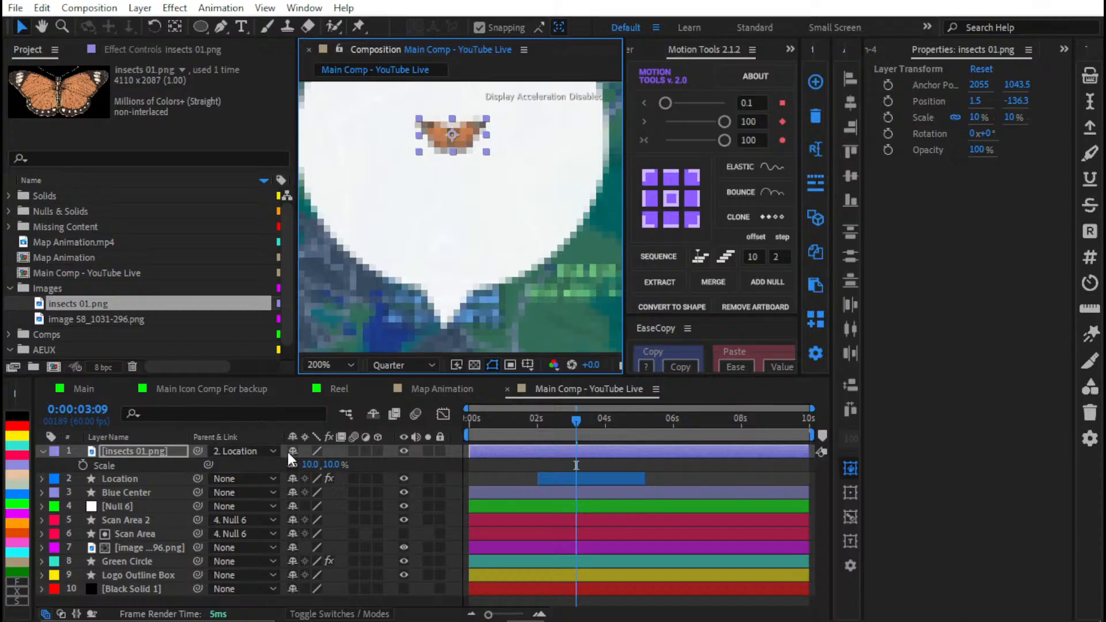
Step: Enlarge the butterfly inside the pin, trying 20% and settling on a scale of 30%
{"action": "left_click", "coordinate": [310, 464]}
{"action": "type", "text": "20"}
{"action": "key", "text": "Return"}
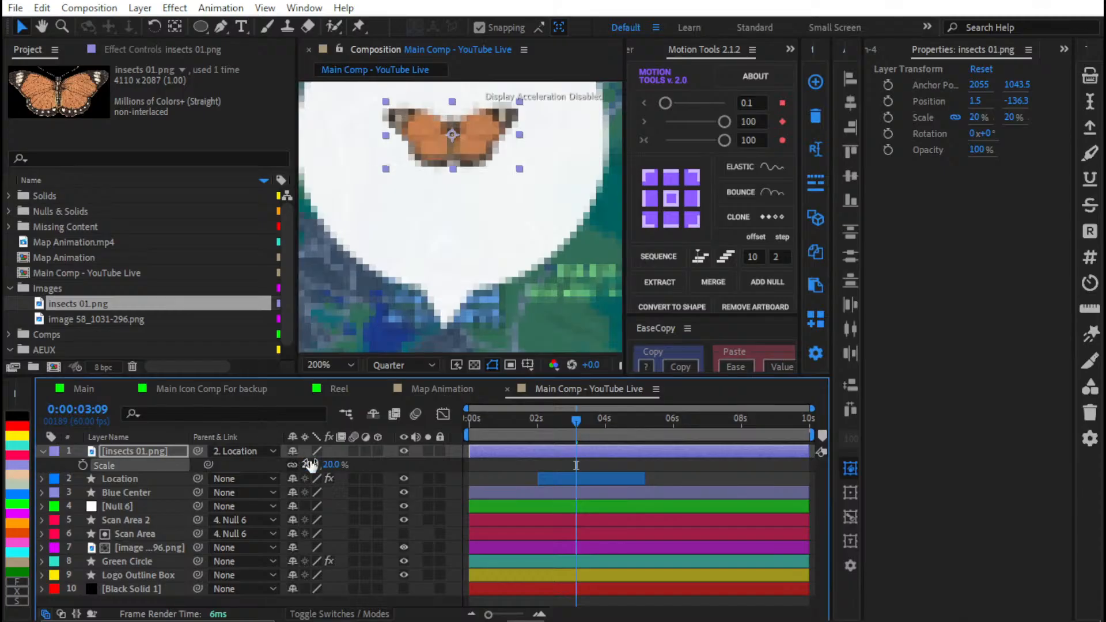
{"action": "left_click", "coordinate": [311, 465]}
{"action": "type", "text": "30"}
{"action": "key", "text": "Return"}
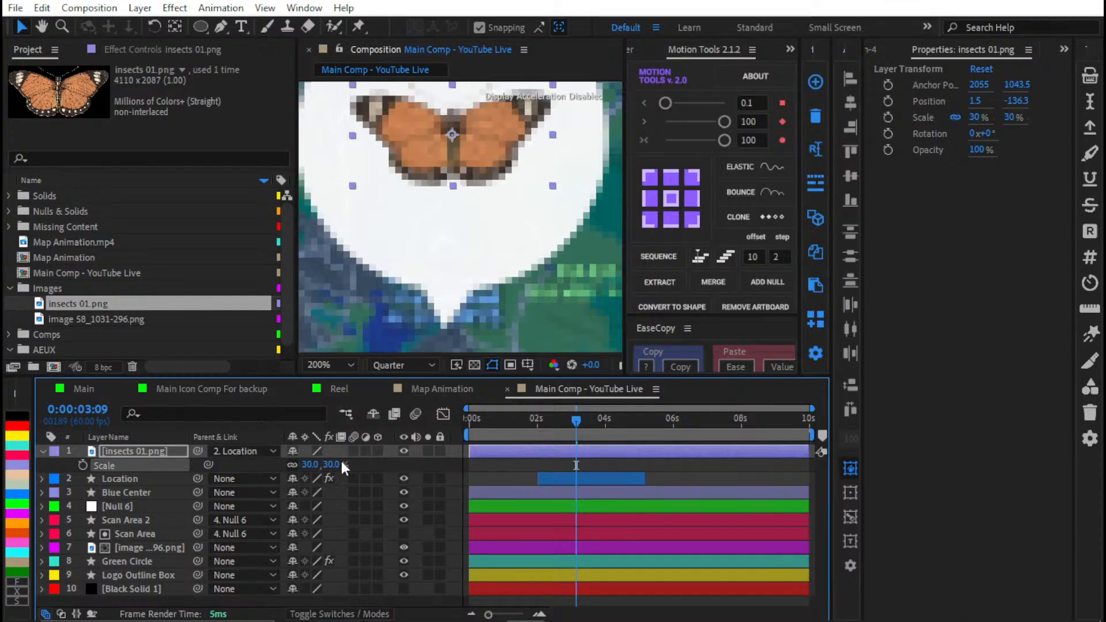
Step: Shift the insects 01.png layer to start at 0:00:02:01, in line with the start of the Location layer
{"action": "left_click", "coordinate": [494, 477]}
{"action": "key", "text": "j"}
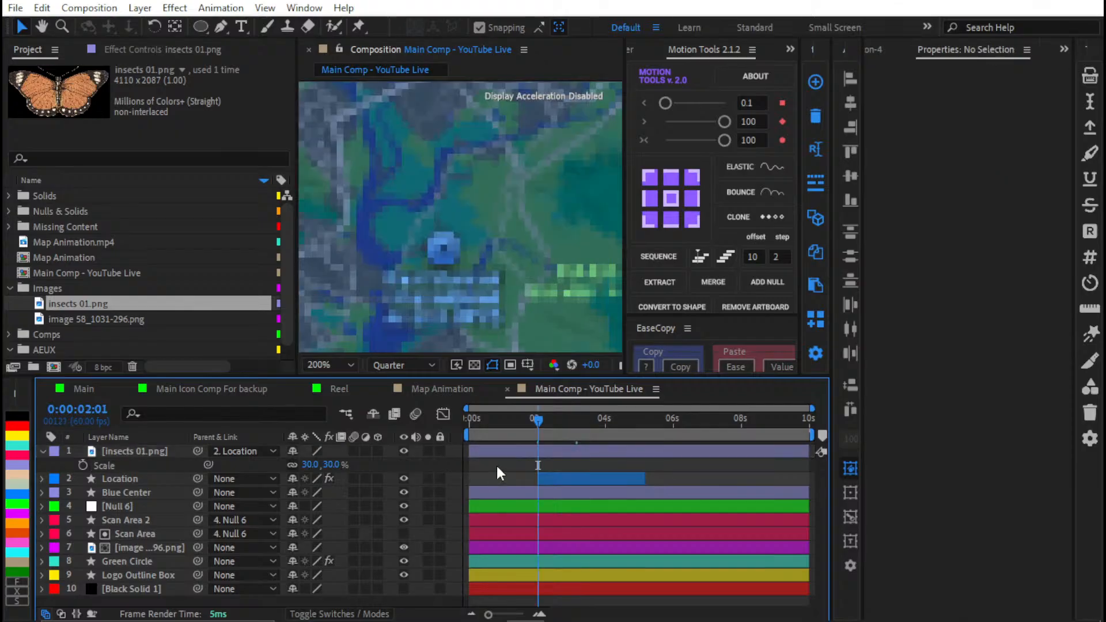
{"action": "left_click", "coordinate": [510, 451]}
{"action": "key", "text": "bracketleft"}
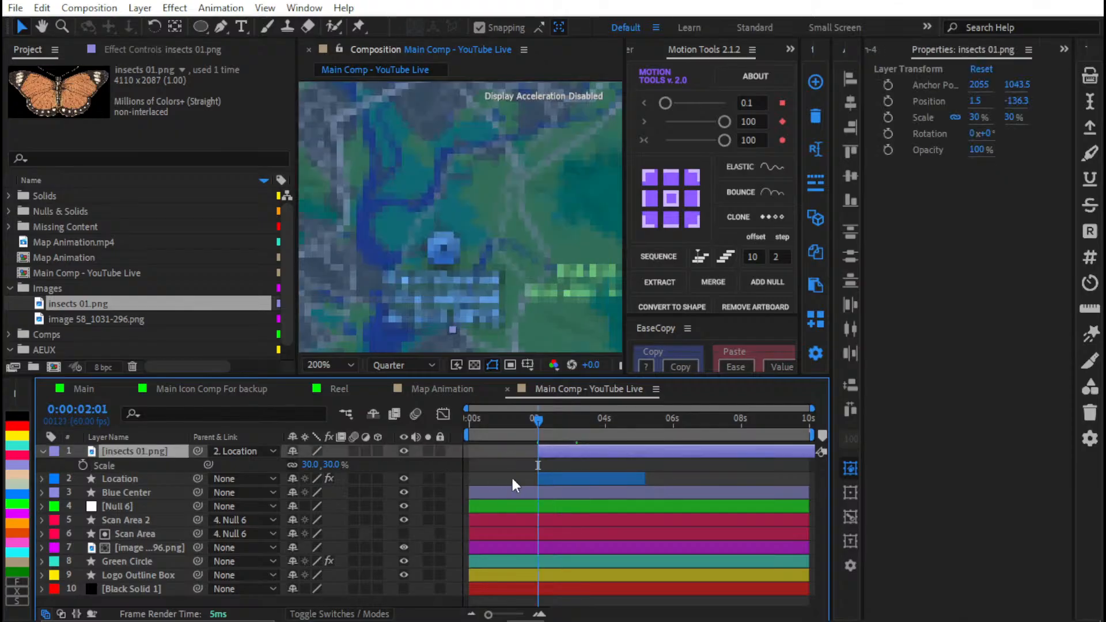
Step: Preview the butterfly in the pin animation with the whole frame in view, and return to the composition's start
{"action": "left_click", "coordinate": [520, 463]}
{"action": "key", "text": "shift+slash"}
{"action": "key", "text": "space"}
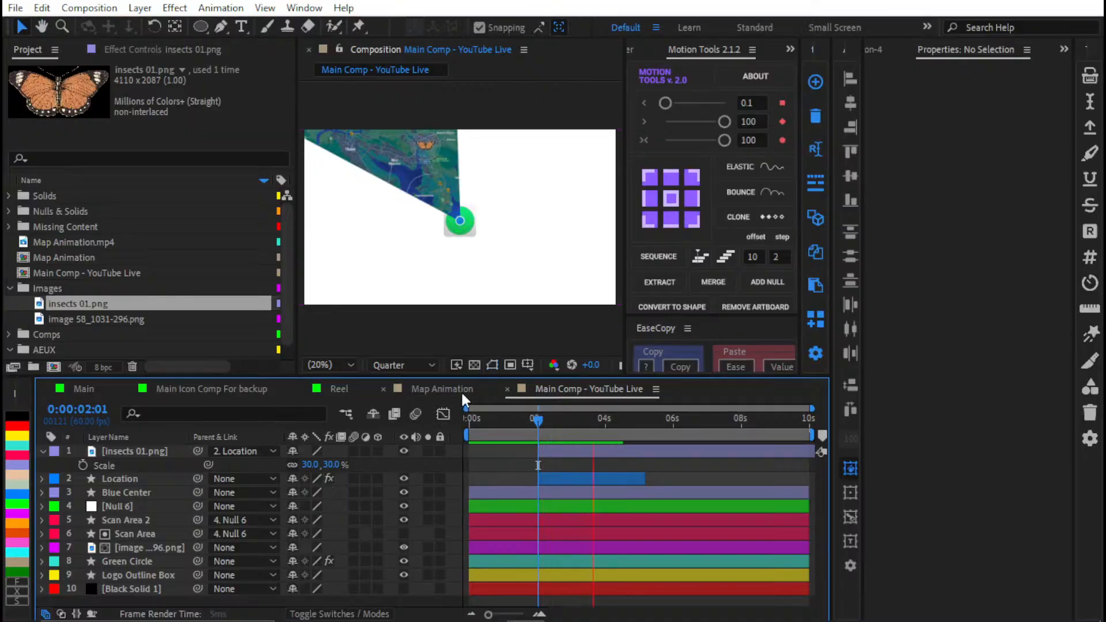
{"action": "left_click", "coordinate": [541, 420]}
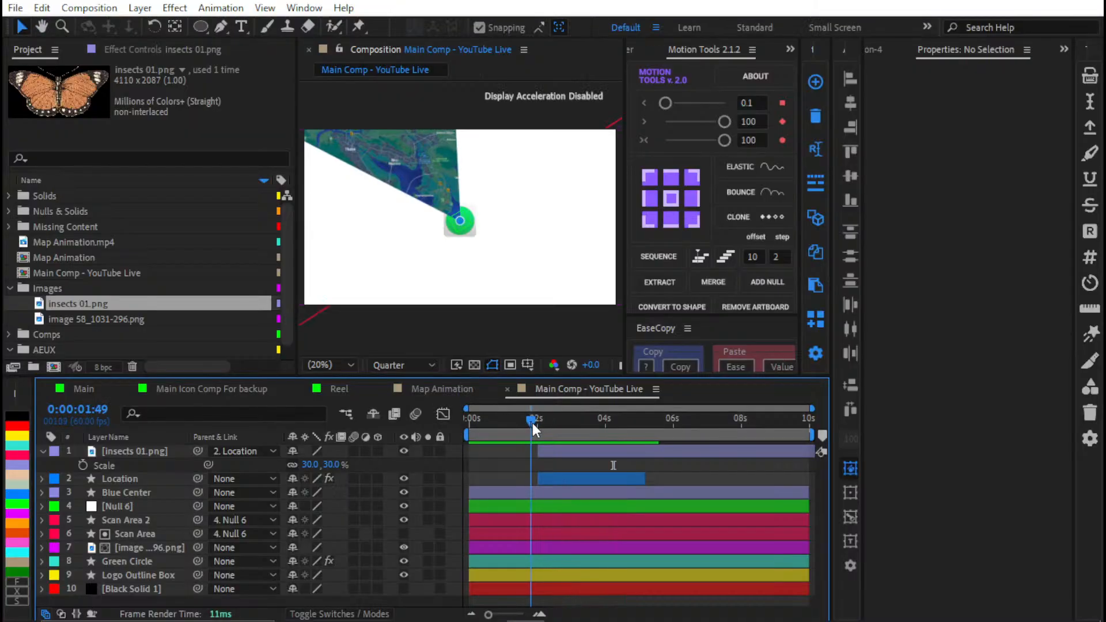
{"action": "left_click_drag", "start_coordinate": [532, 423], "coordinate": [365, 416]}
{"action": "left_click", "coordinate": [464, 455]}
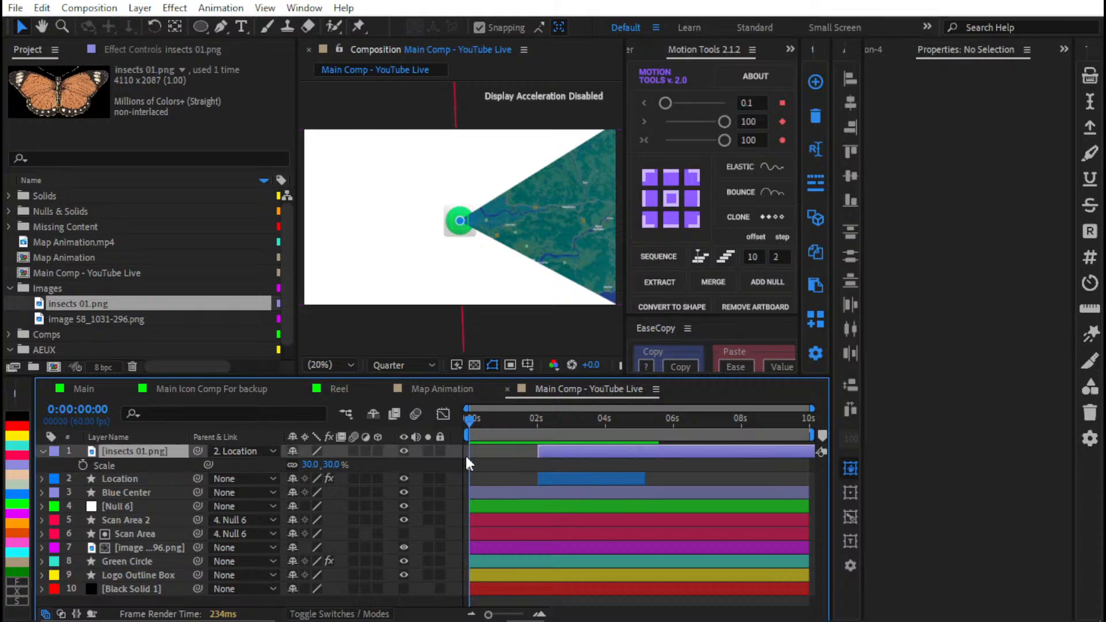
Step: Collapse the layer properties, end the work area at 0:00:05:33 and preview the animation from the start
{"action": "left_click", "coordinate": [495, 458]}
{"action": "key", "text": "u"}
{"action": "key", "text": "u"}
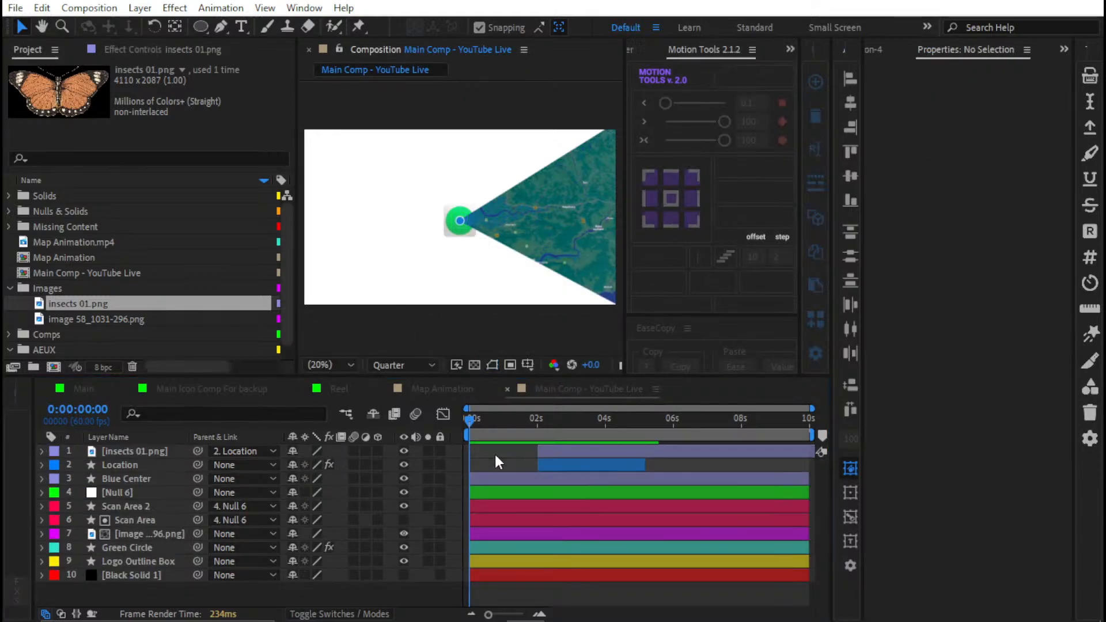
{"action": "key", "text": "space"}
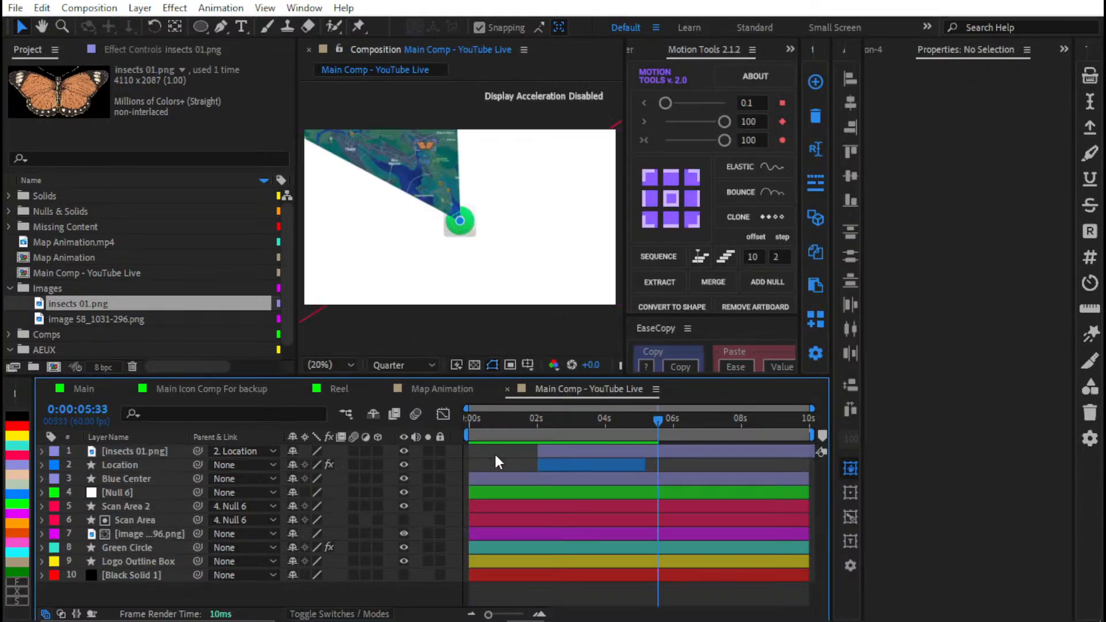
{"action": "key", "text": "n"}
{"action": "key", "text": "space"}
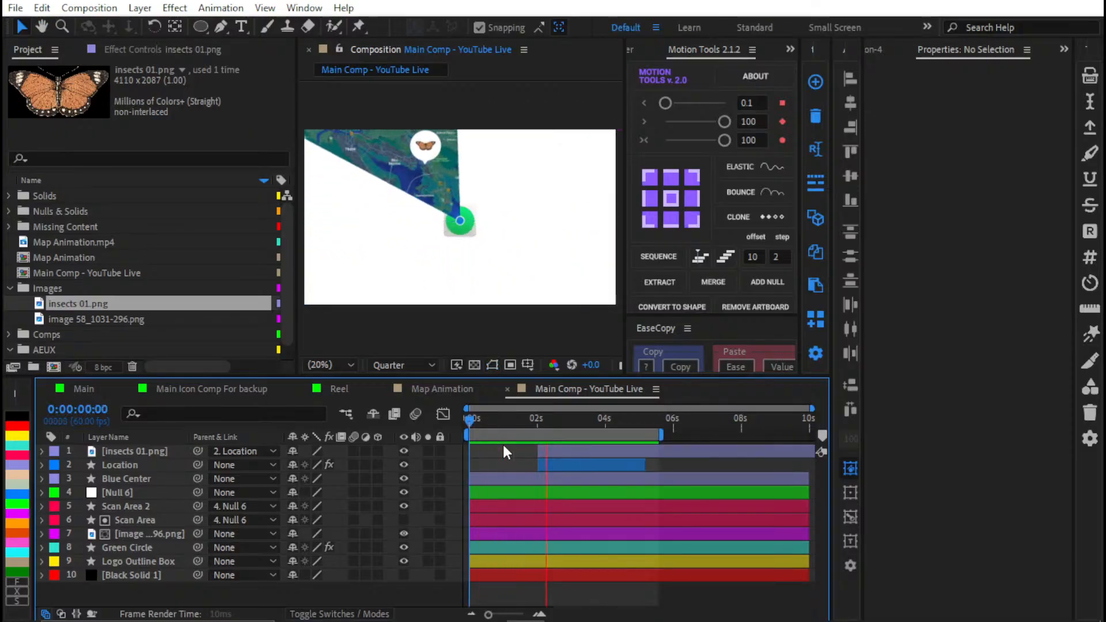
{"action": "key", "text": "space"}
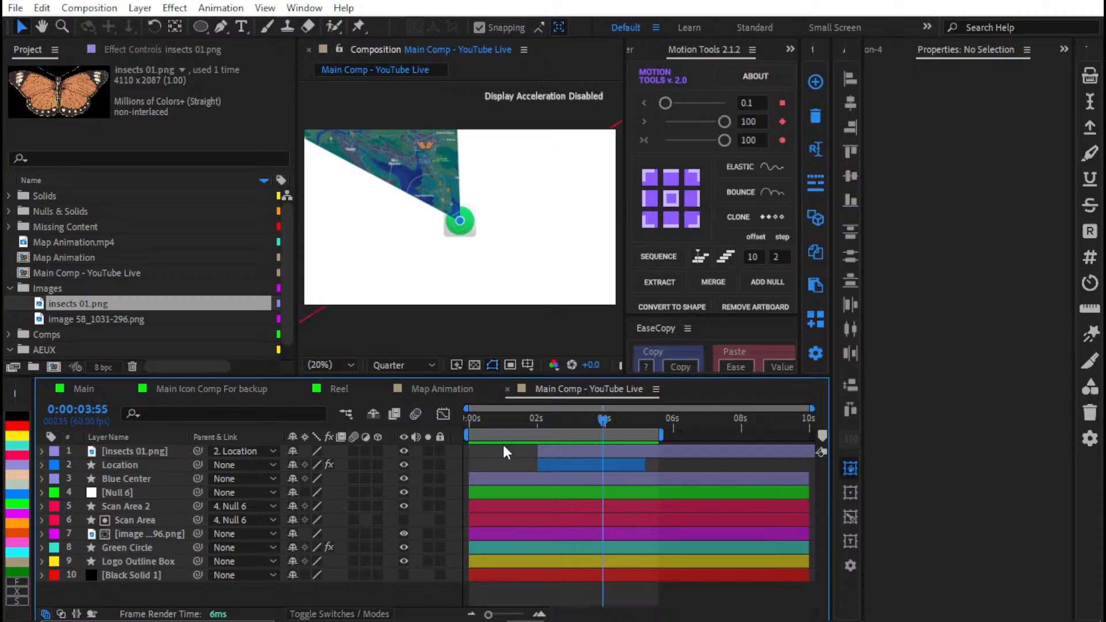
Step: Save the project and open the recent thumbnail project Apple Style Map animation.aep
{"action": "key", "text": "ctrl+s"}
{"action": "left_click", "coordinate": [15, 7]}
{"action": "mouse_move", "coordinate": [145, 68]}
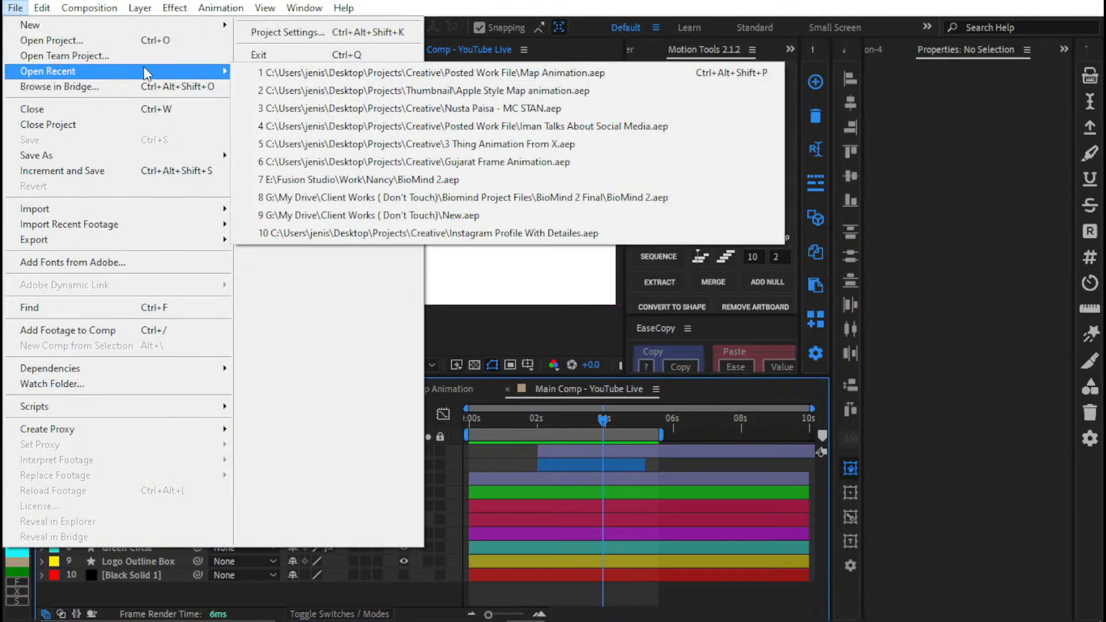
{"action": "left_click", "coordinate": [341, 91]}
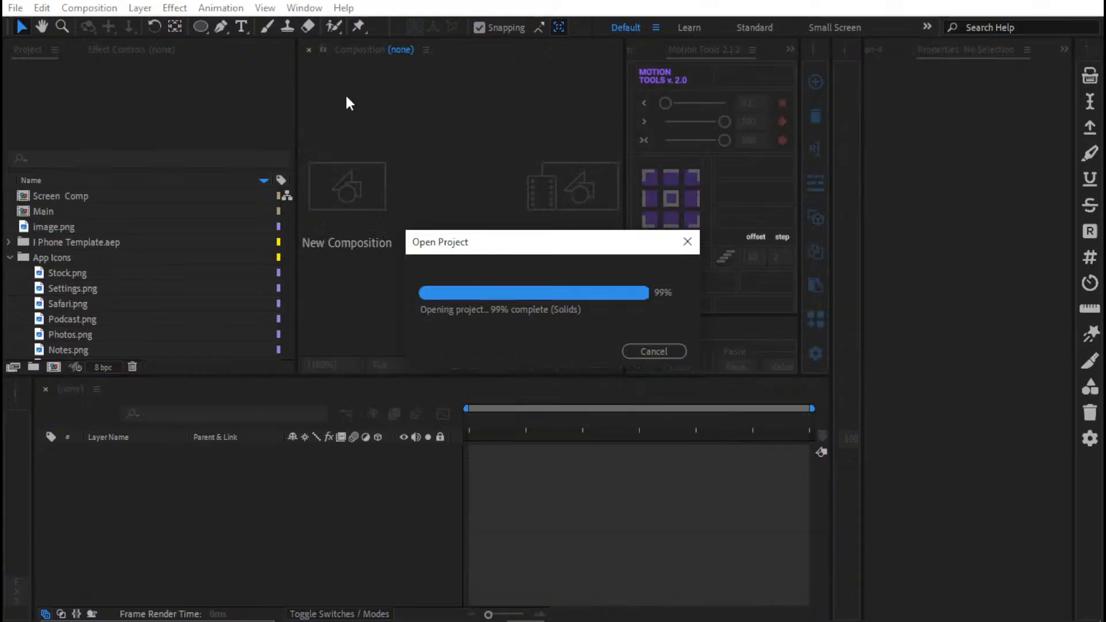
{"action": "mouse_move", "coordinate": [580, 593]}
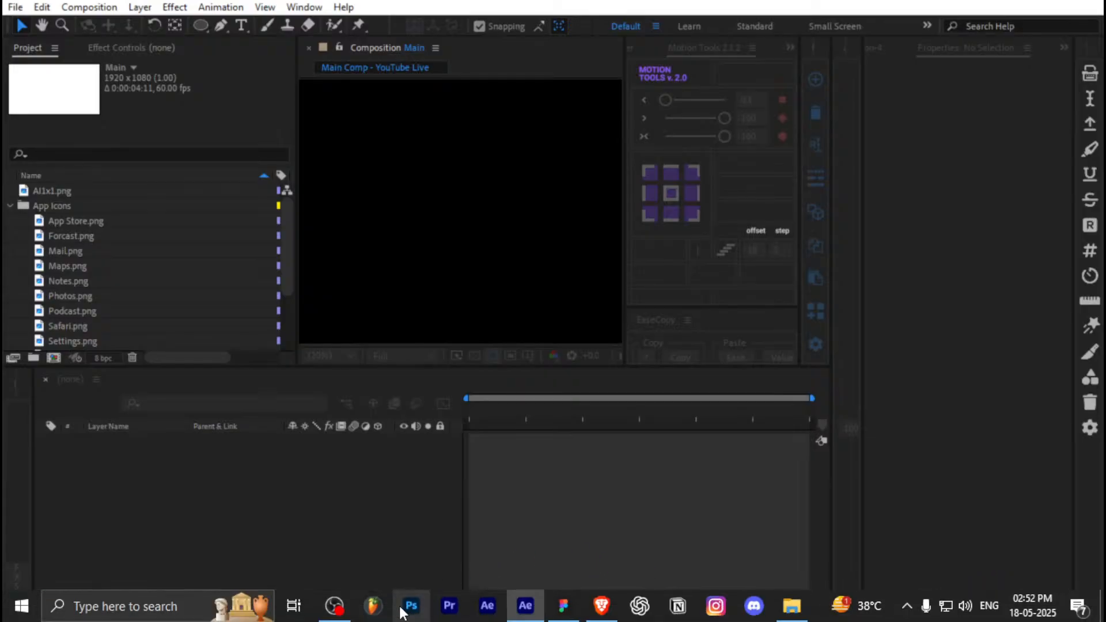
{"action": "left_click", "coordinate": [345, 606]}
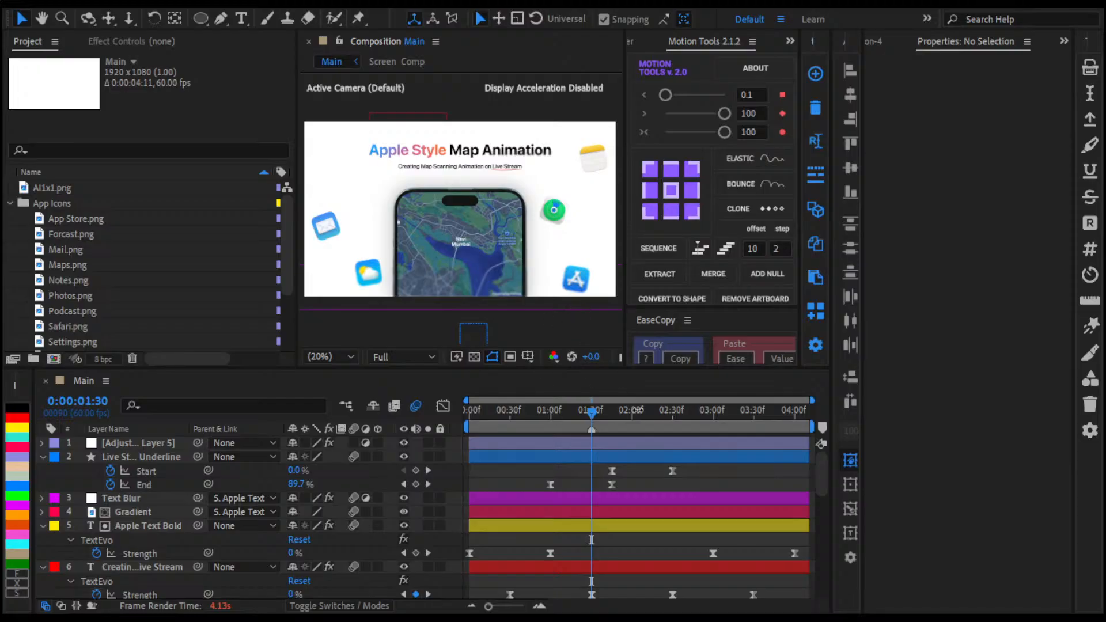
Step: Collapse the layers' keyframe properties, scrub through the Main composition and return the playhead to its start
{"action": "left_click", "coordinate": [637, 488]}
{"action": "key", "text": "u"}
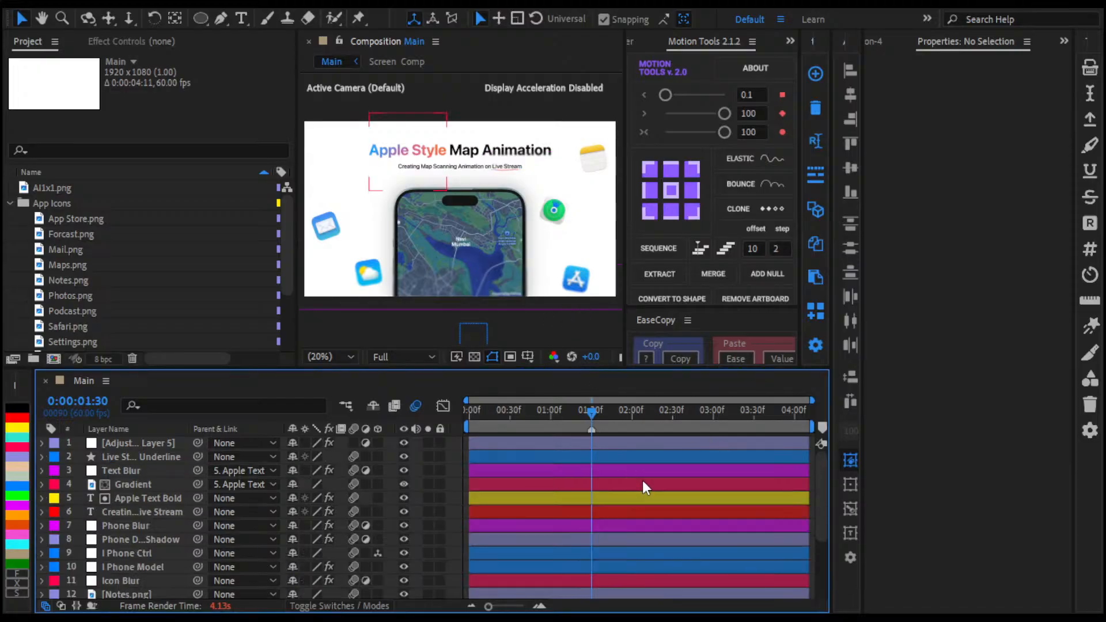
{"action": "left_click_drag", "start_coordinate": [592, 413], "coordinate": [221, 410]}
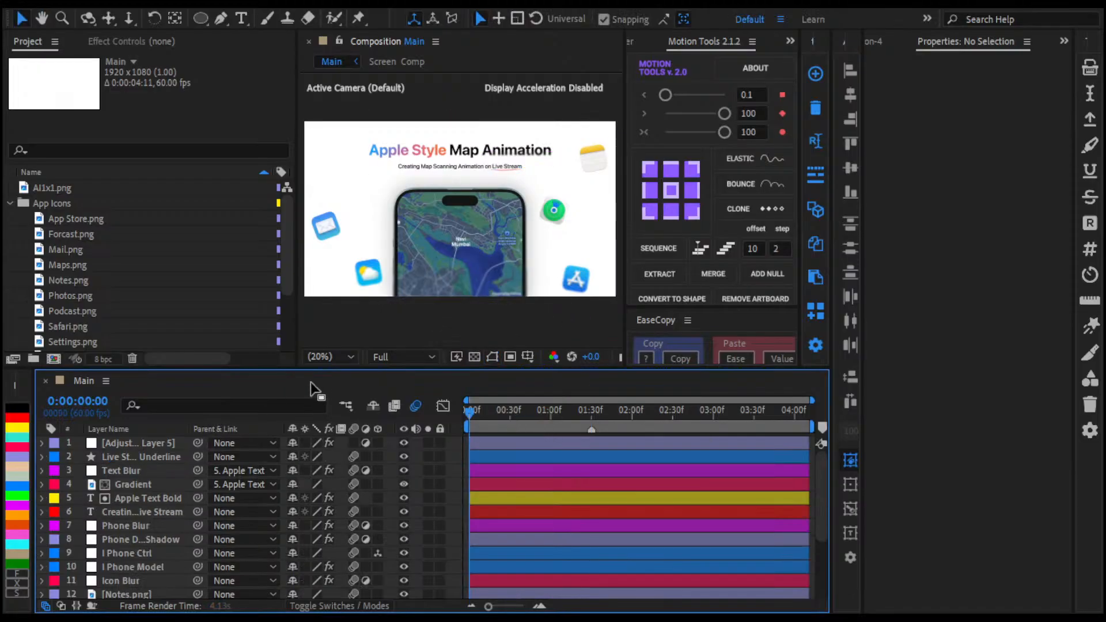
{"action": "left_click", "coordinate": [526, 418]}
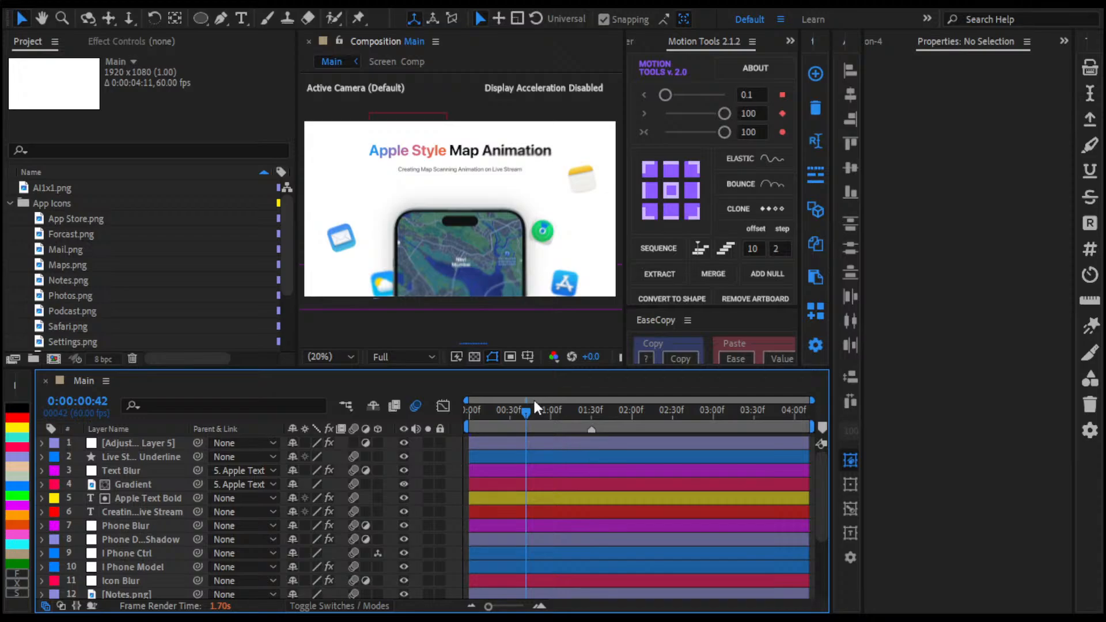
{"action": "left_click_drag", "start_coordinate": [531, 405], "coordinate": [329, 407]}
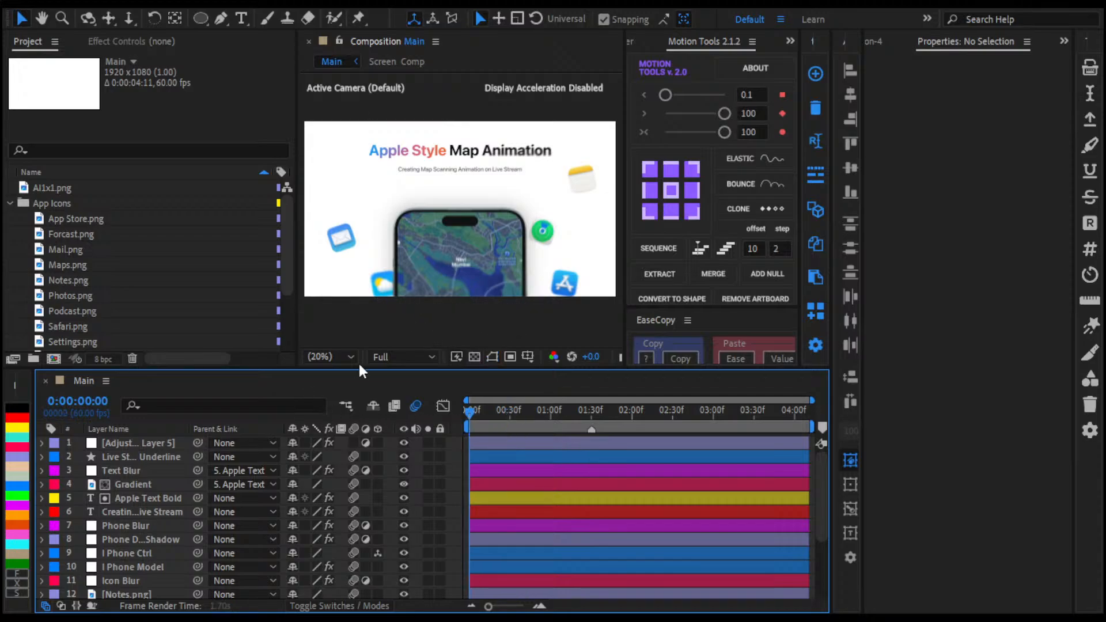
{"action": "scroll", "coordinate": [587, 463], "scroll_direction": "down", "scroll_amount": 3}
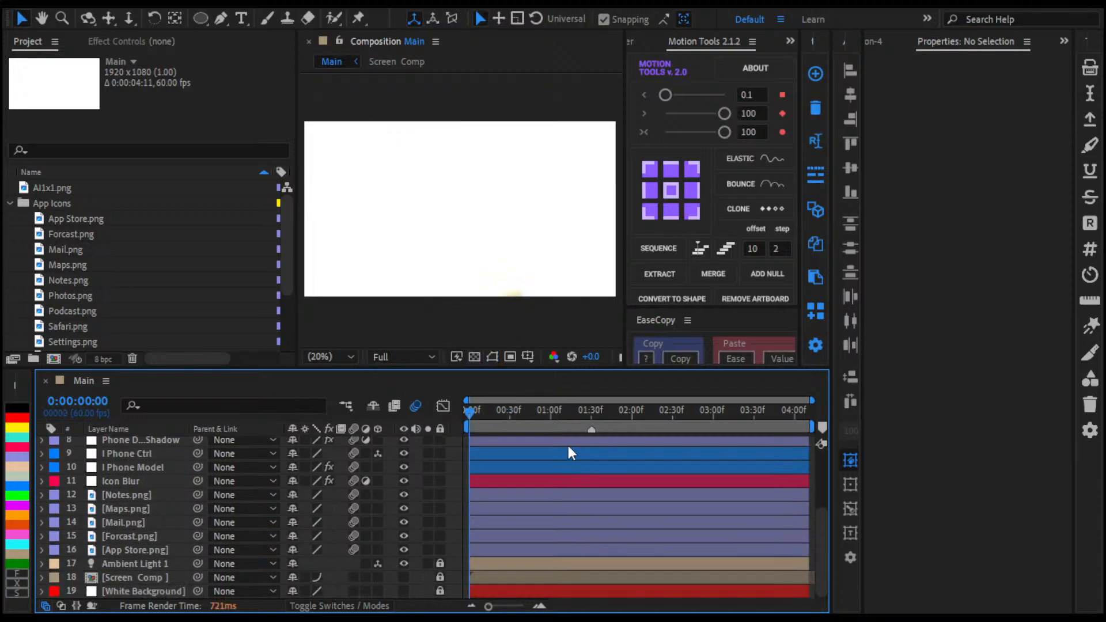
{"action": "left_click", "coordinate": [566, 419]}
{"action": "left_click_drag", "start_coordinate": [565, 419], "coordinate": [111, 417]}
{"action": "scroll", "coordinate": [403, 455], "scroll_direction": "up", "scroll_amount": 3}
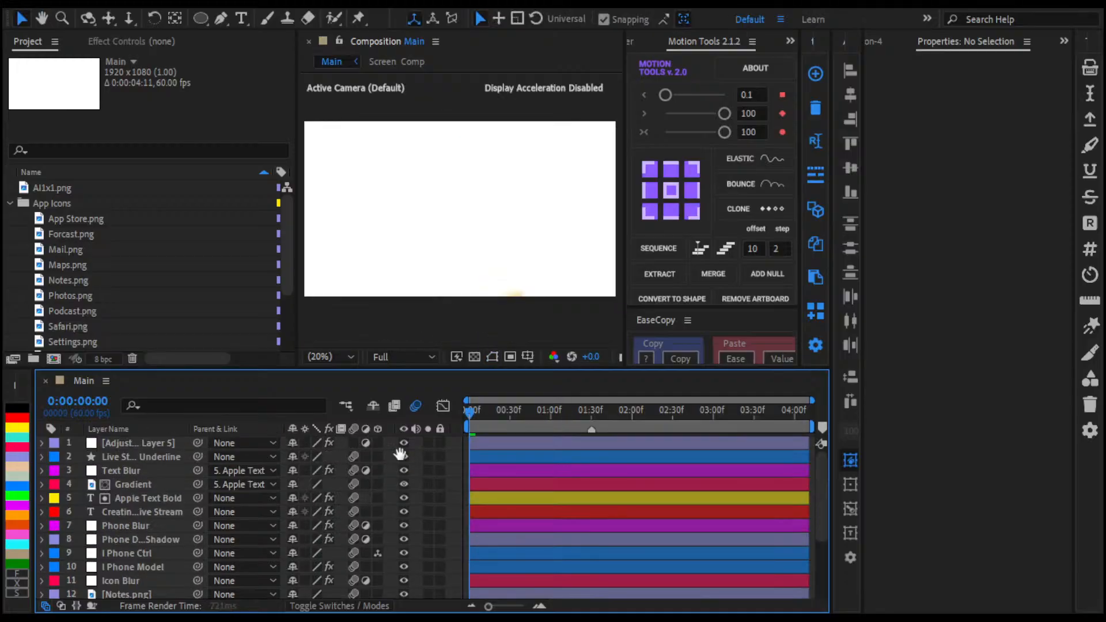
Step: Turn off motion blur on all unlocked layers and hide Adjustment Layer 5
{"action": "key", "text": "ctrl+a"}
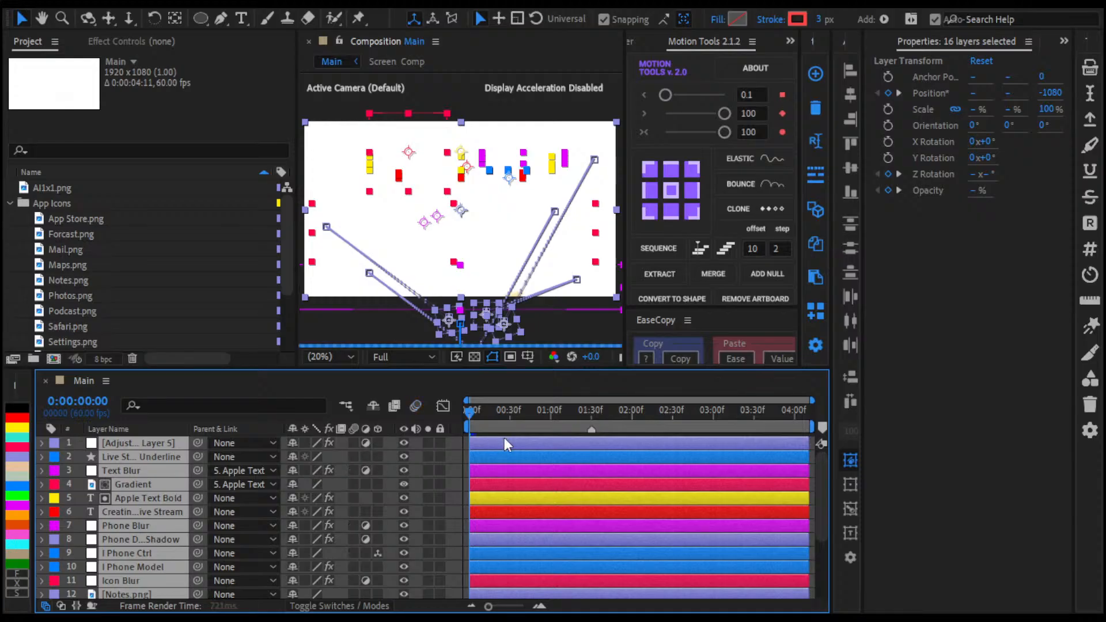
{"action": "key", "text": "ctrl+shift+a"}
{"action": "left_click", "coordinate": [404, 443]}
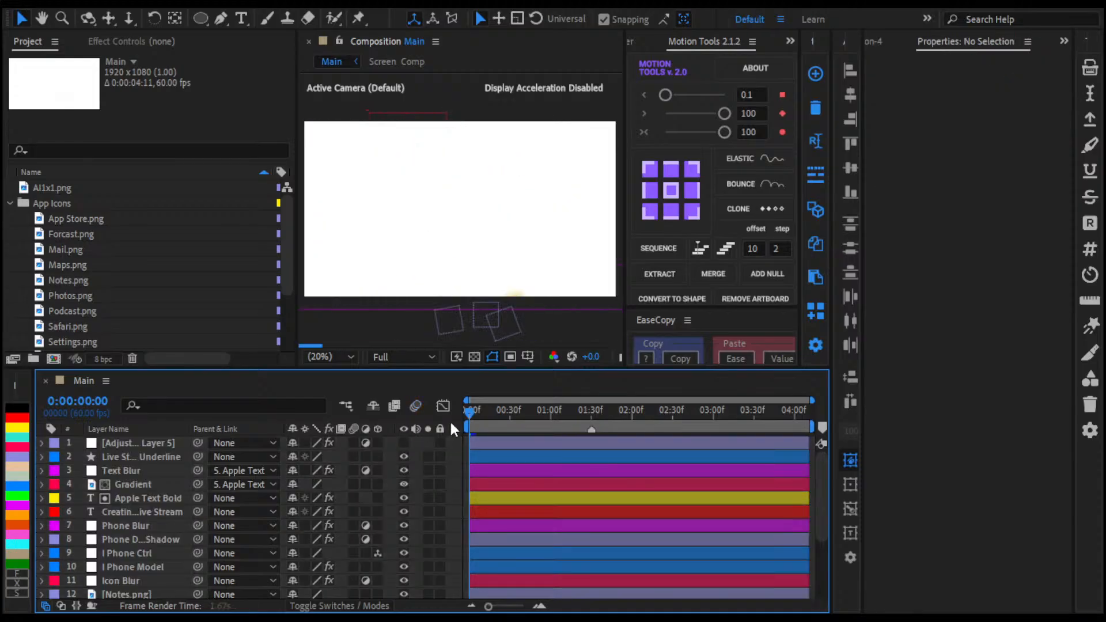
Step: Preview the Main animation up to 0:00:01:48 and inspect the title and subtitle text up close
{"action": "key", "text": "space"}
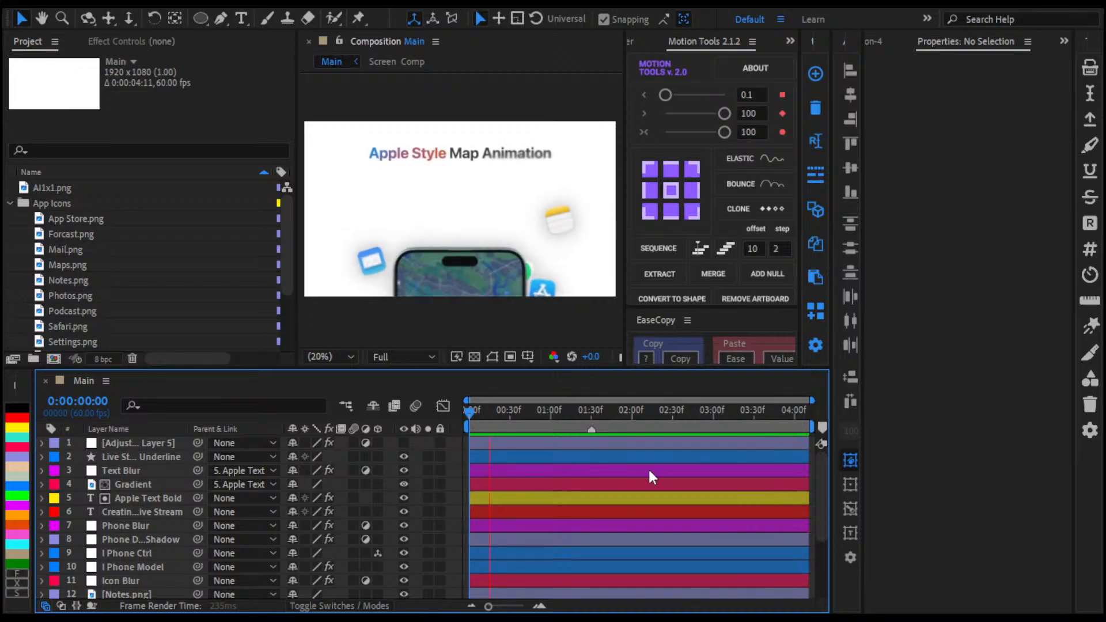
{"action": "key", "text": "space"}
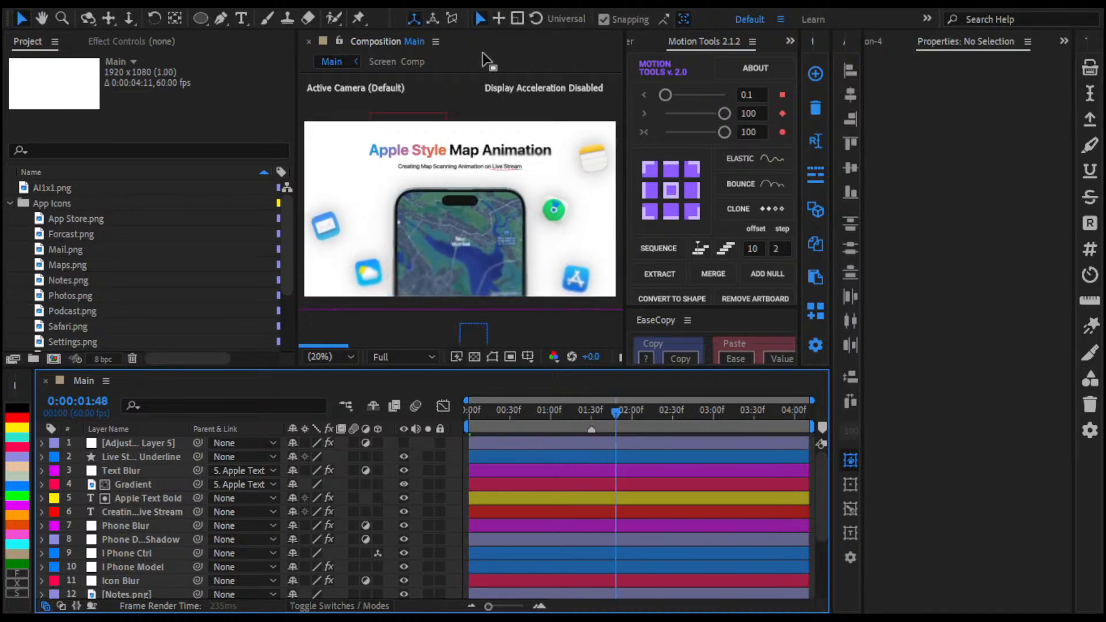
{"action": "scroll", "coordinate": [410, 163], "scroll_direction": "up", "scroll_amount": 2}
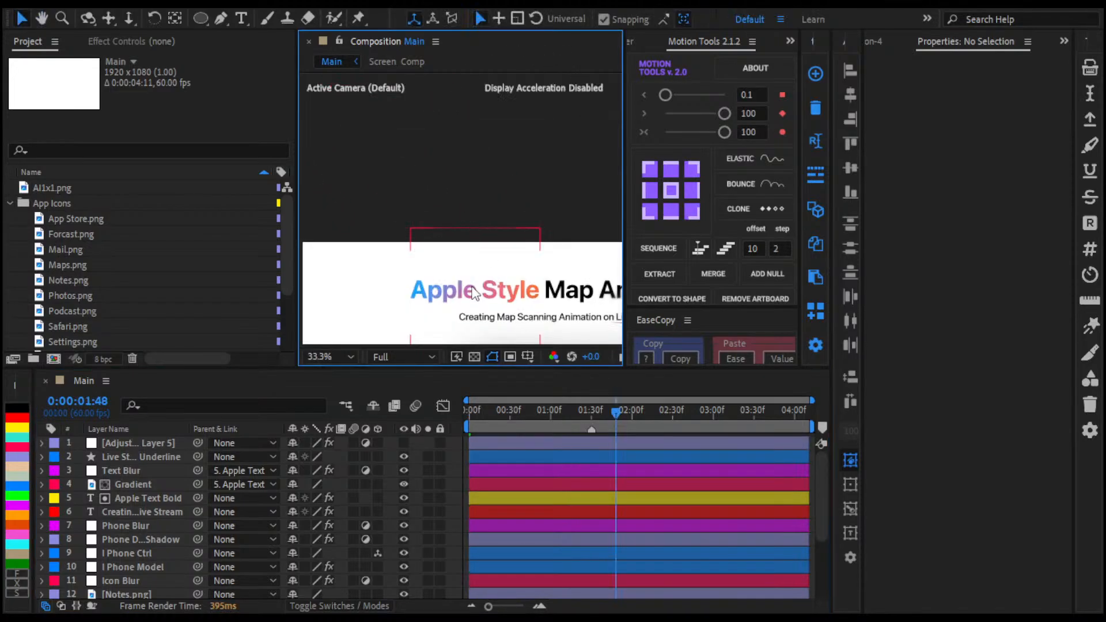
{"action": "scroll", "coordinate": [452, 218], "scroll_direction": "up", "scroll_amount": 3}
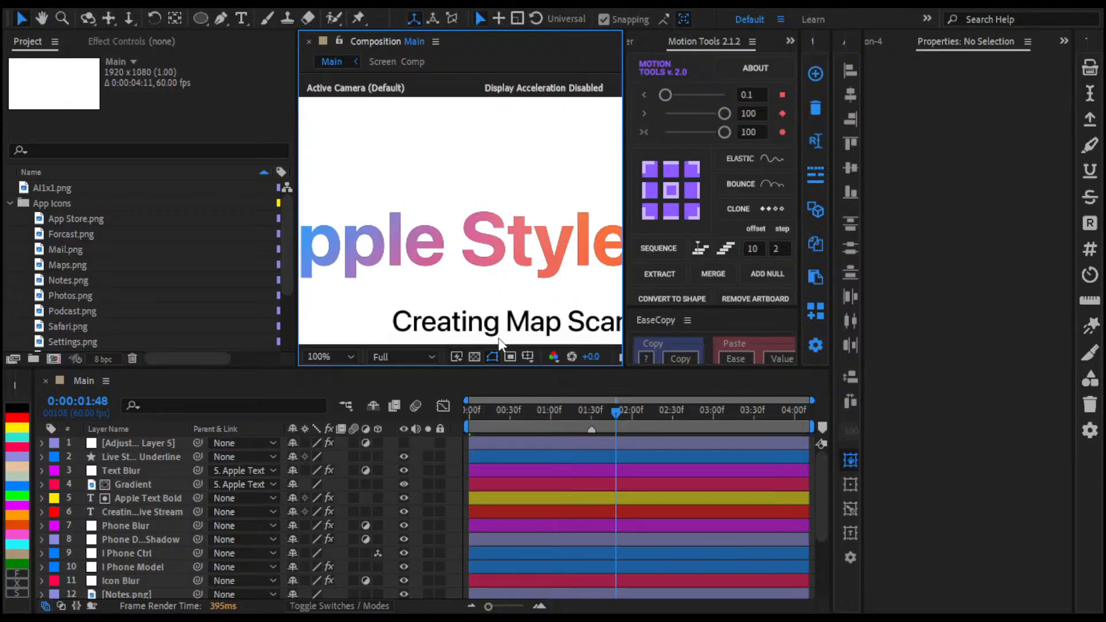
{"action": "scroll", "coordinate": [550, 199], "scroll_direction": "down", "scroll_amount": 2}
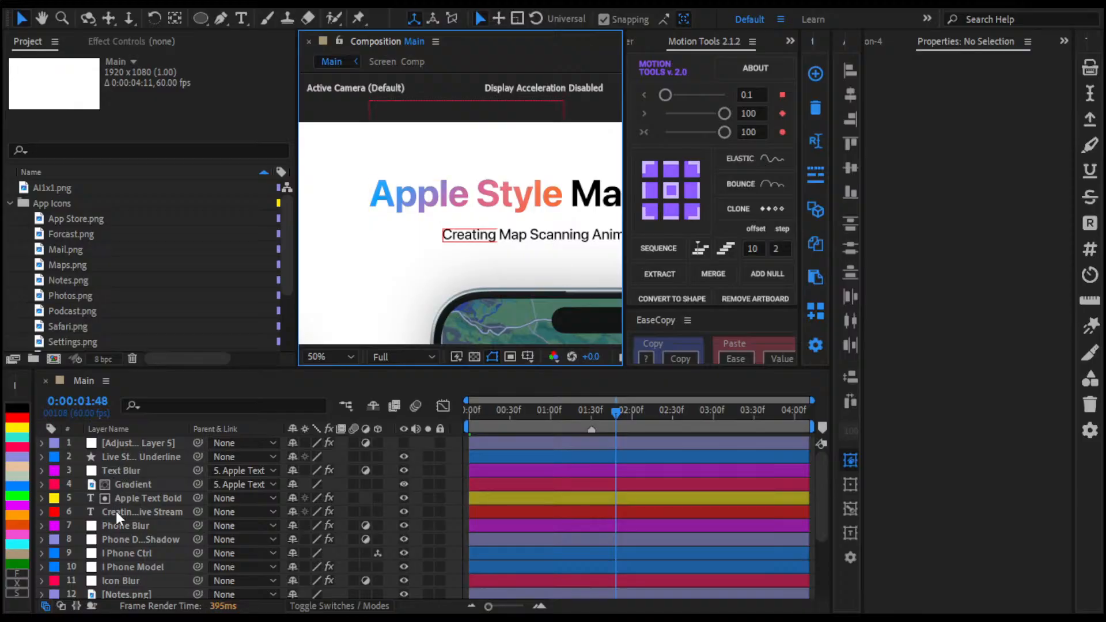
{"action": "left_click", "coordinate": [130, 483]}
{"action": "left_click", "coordinate": [135, 497]}
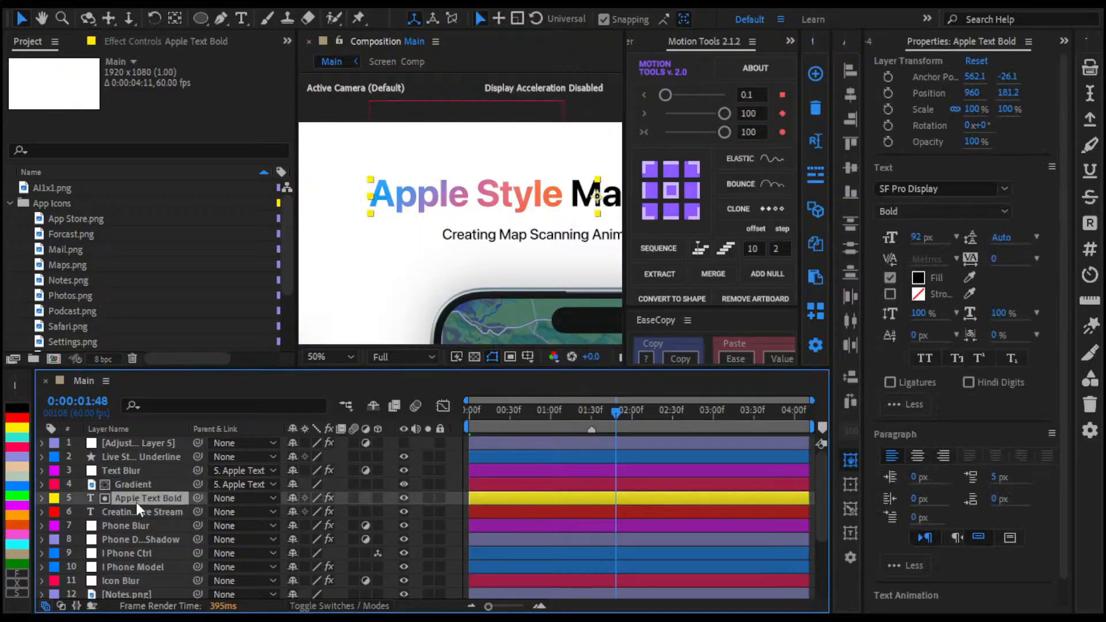
{"action": "key", "text": "ctrl+shift+c"}
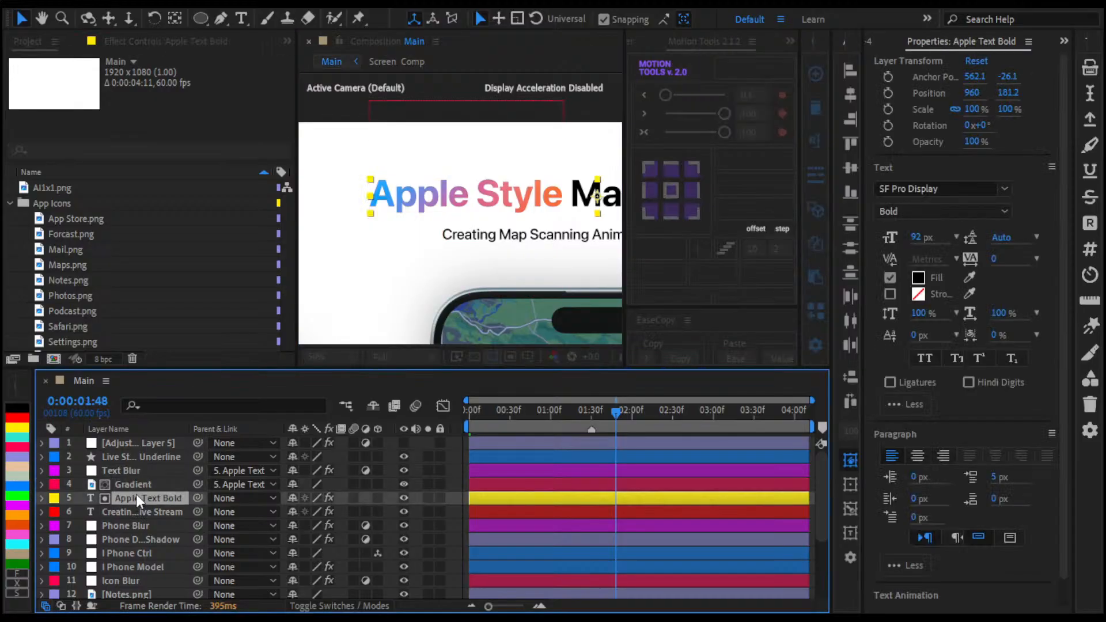
{"action": "key", "text": "Escape"}
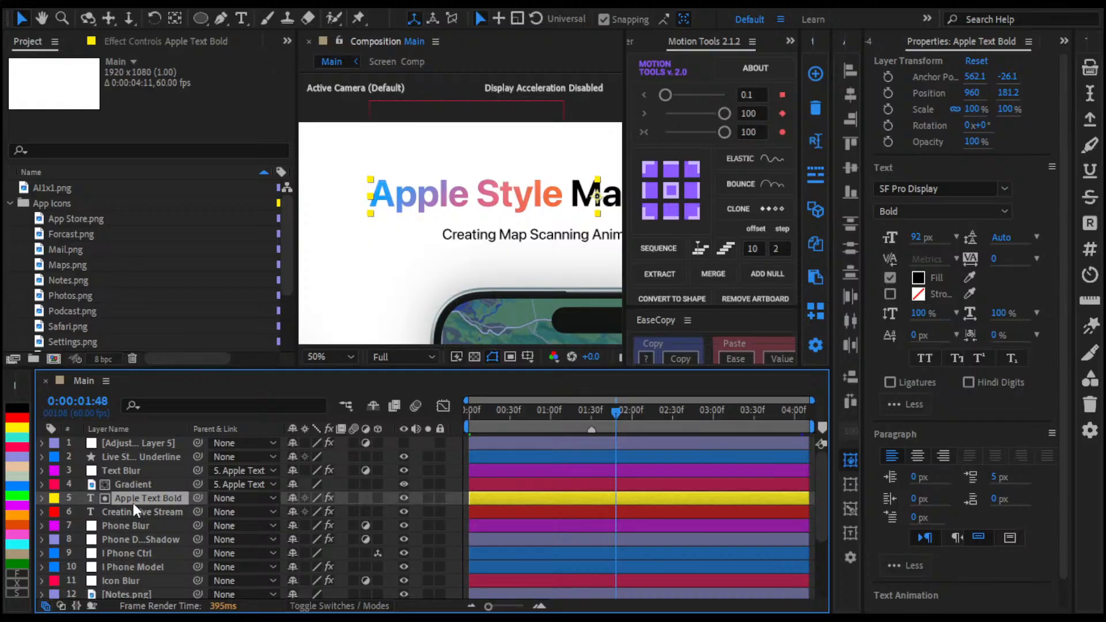
Step: Examine the title and subtitle text layers along with the Text Blur and Gradient layers
{"action": "left_click", "coordinate": [133, 504]}
{"action": "left_click", "coordinate": [157, 493]}
{"action": "left_click", "coordinate": [626, 511]}
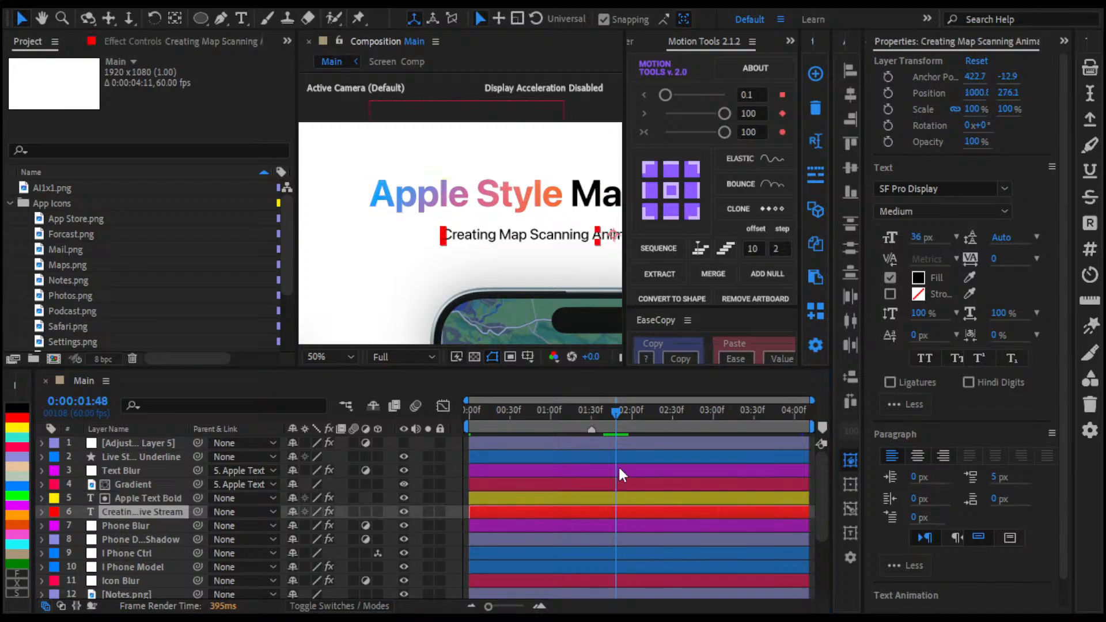
{"action": "left_click", "coordinate": [600, 501]}
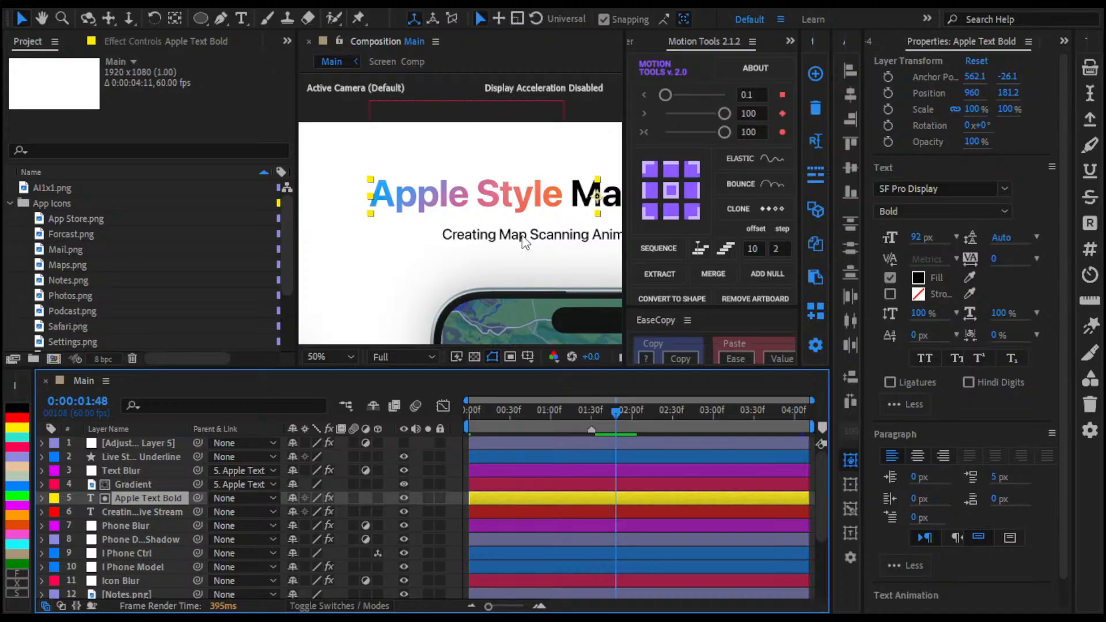
{"action": "left_click", "coordinate": [565, 472]}
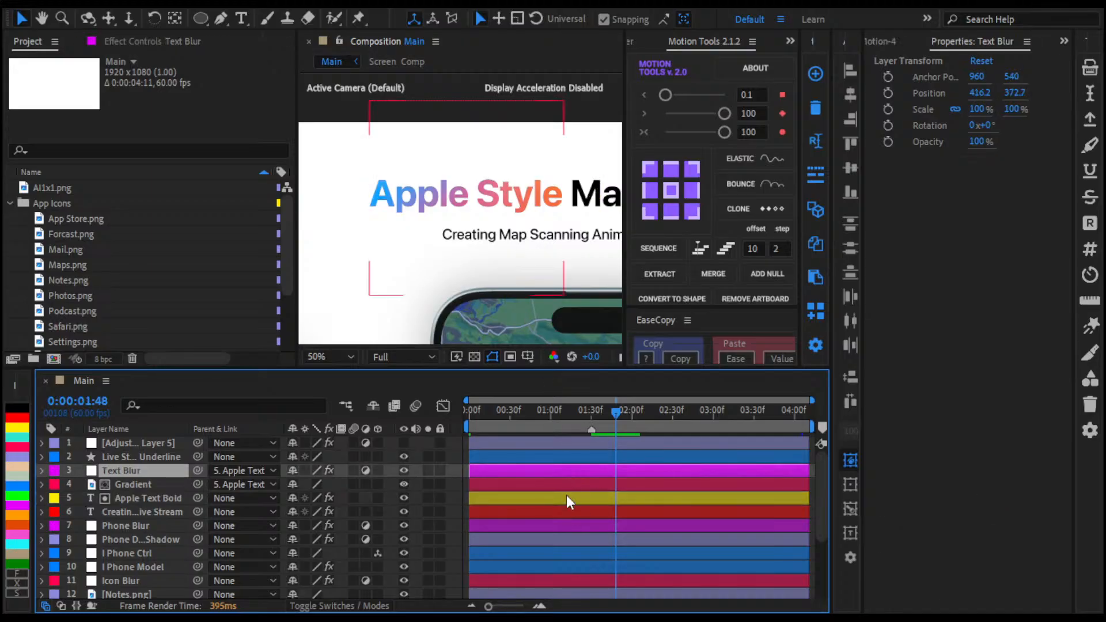
{"action": "left_click", "coordinate": [566, 501]}
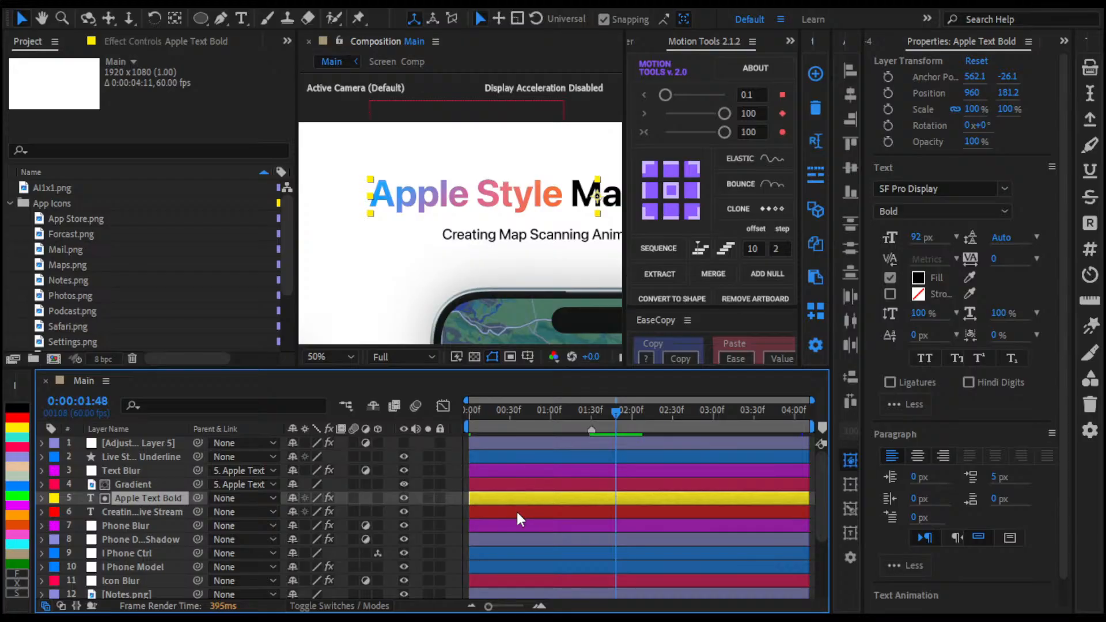
{"action": "left_click", "coordinate": [517, 511]}
{"action": "left_click", "coordinate": [562, 472]}
{"action": "left_click", "coordinate": [547, 485]}
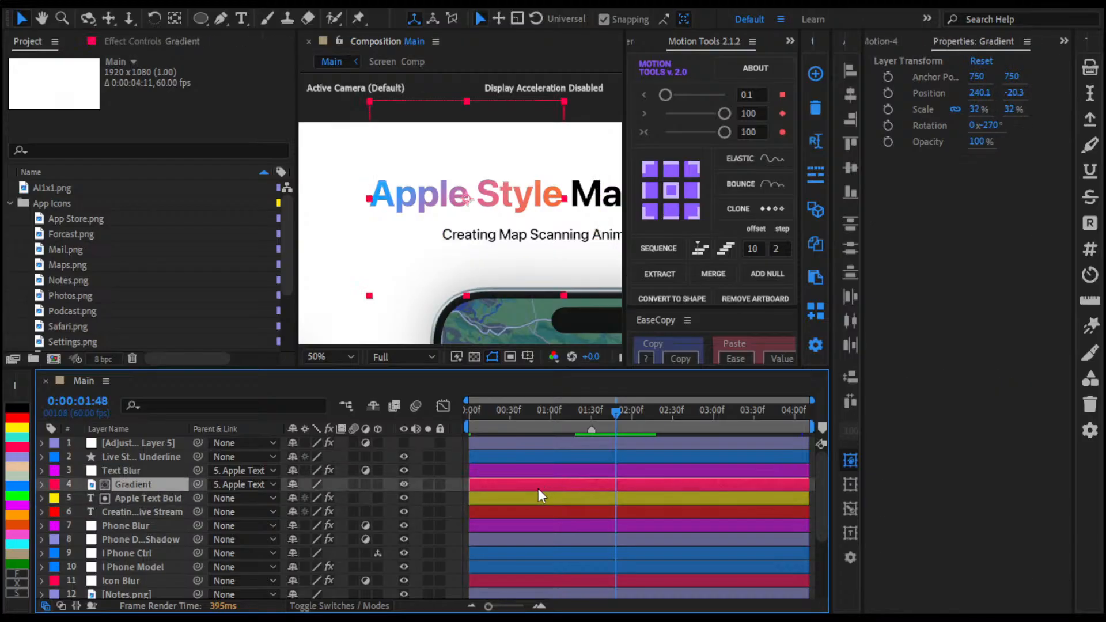
{"action": "left_click", "coordinate": [511, 508]}
Step: Apply Deep Glow to the Apple Text Bold layer and set its exposure to 1.3
{"action": "left_click", "coordinate": [517, 499]}
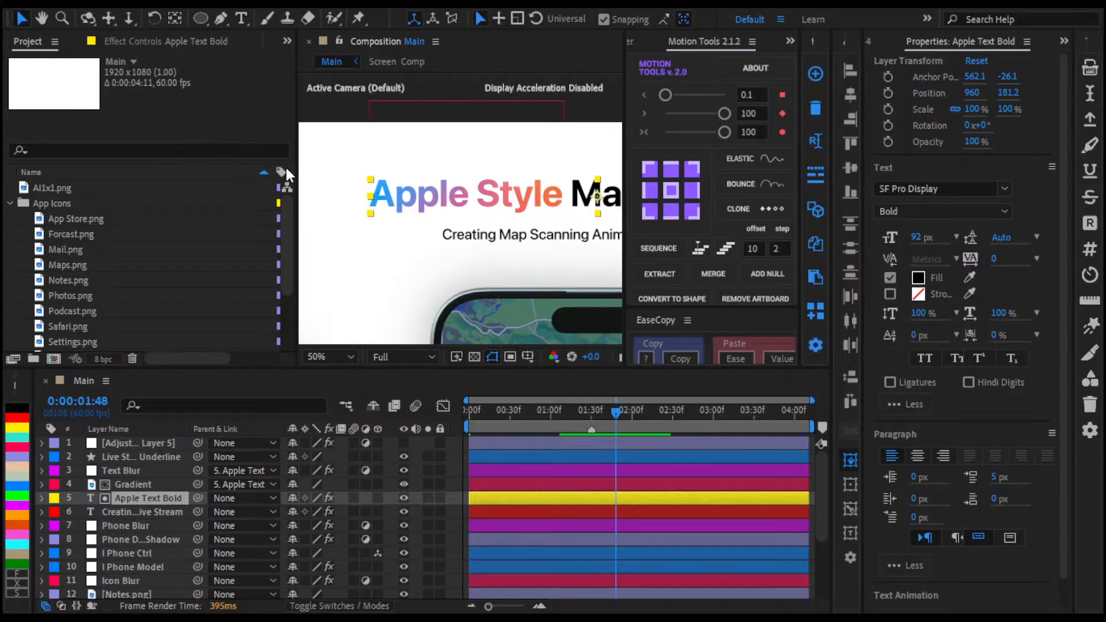
{"action": "key", "text": "F3"}
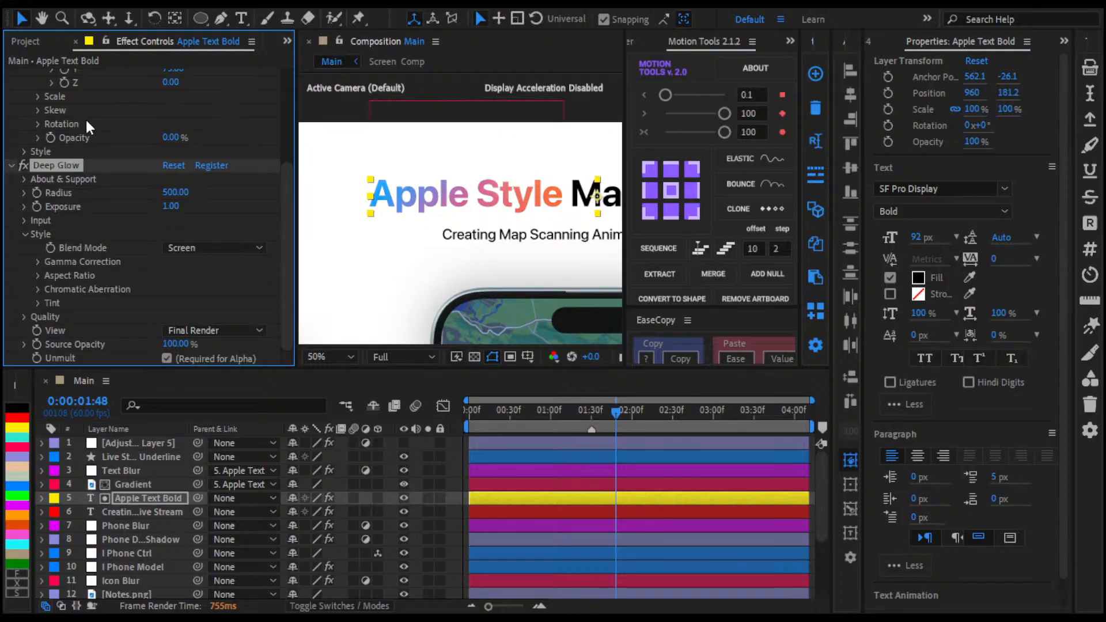
{"action": "scroll", "coordinate": [95, 133], "scroll_direction": "up", "scroll_amount": 5}
{"action": "scroll", "coordinate": [104, 141], "scroll_direction": "down", "scroll_amount": 5}
{"action": "left_click_drag", "start_coordinate": [170, 205], "coordinate": [200, 209]}
{"action": "left_click", "coordinate": [172, 207]}
{"action": "type", "text": "1.3"}
{"action": "key", "text": "Return"}
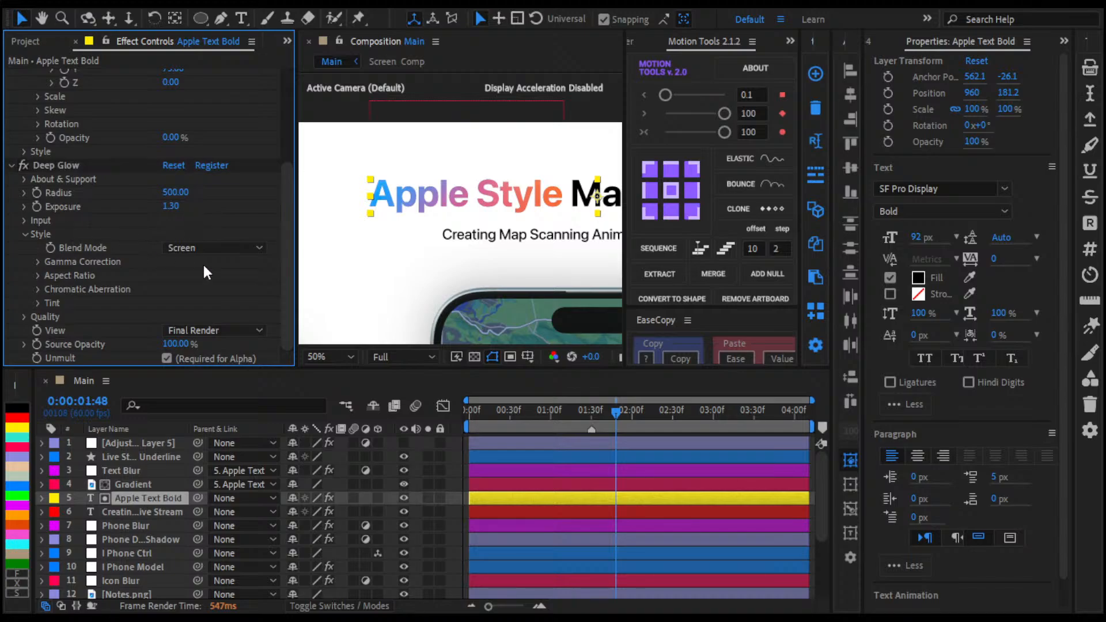
Step: Set Deep Glow's blend mode to Add and cut the effect from the Apple Text Bold layer
{"action": "left_click", "coordinate": [231, 249]}
{"action": "left_click", "coordinate": [216, 280]}
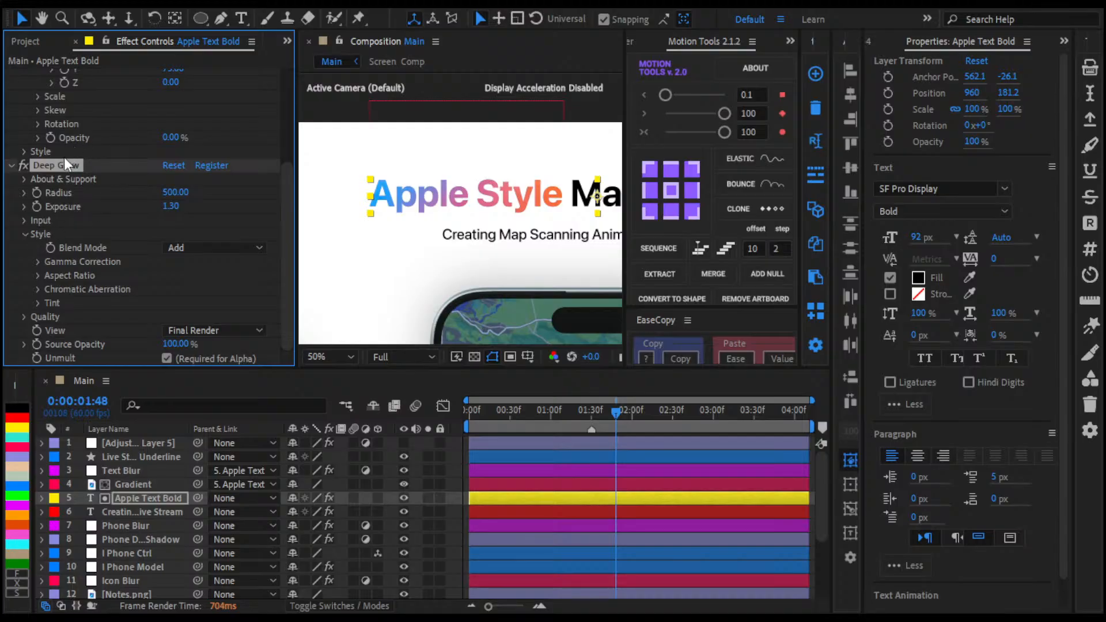
{"action": "key", "text": "Delete"}
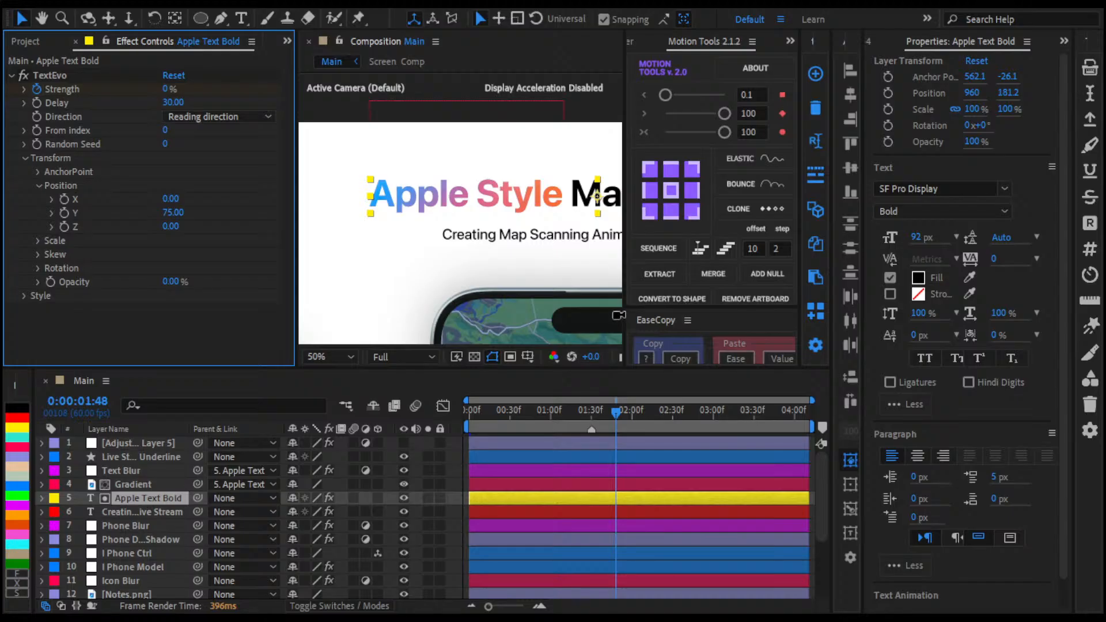
Step: Create an adjustment layer directly above the Apple Text Bold layer and keep it selected
{"action": "key", "text": "ctrl+alt+y"}
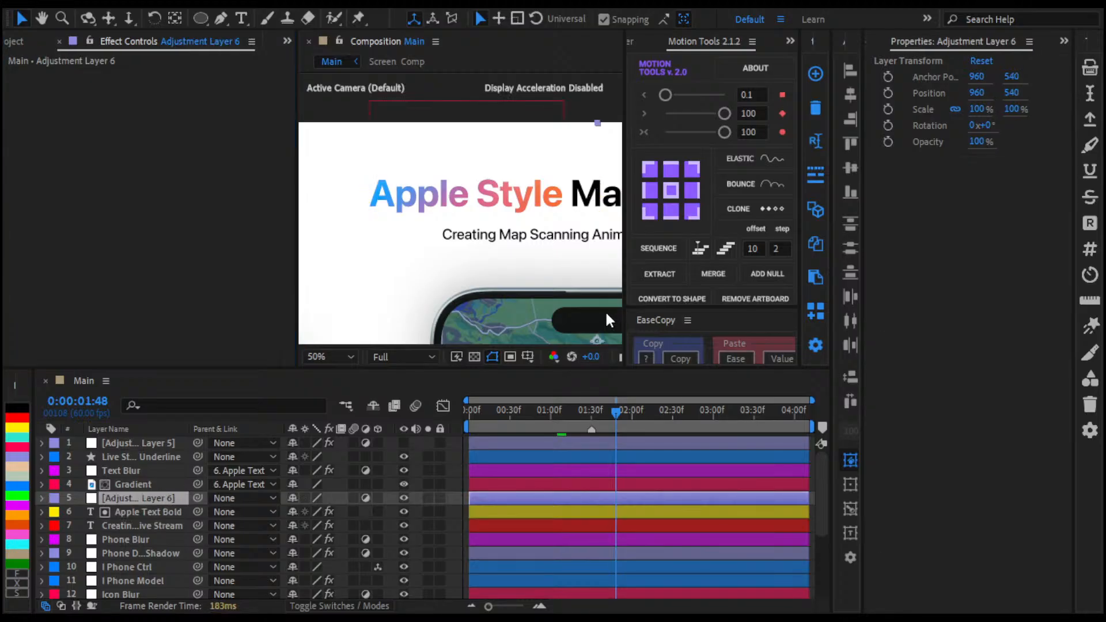
{"action": "left_click", "coordinate": [561, 526]}
{"action": "left_click", "coordinate": [561, 499]}
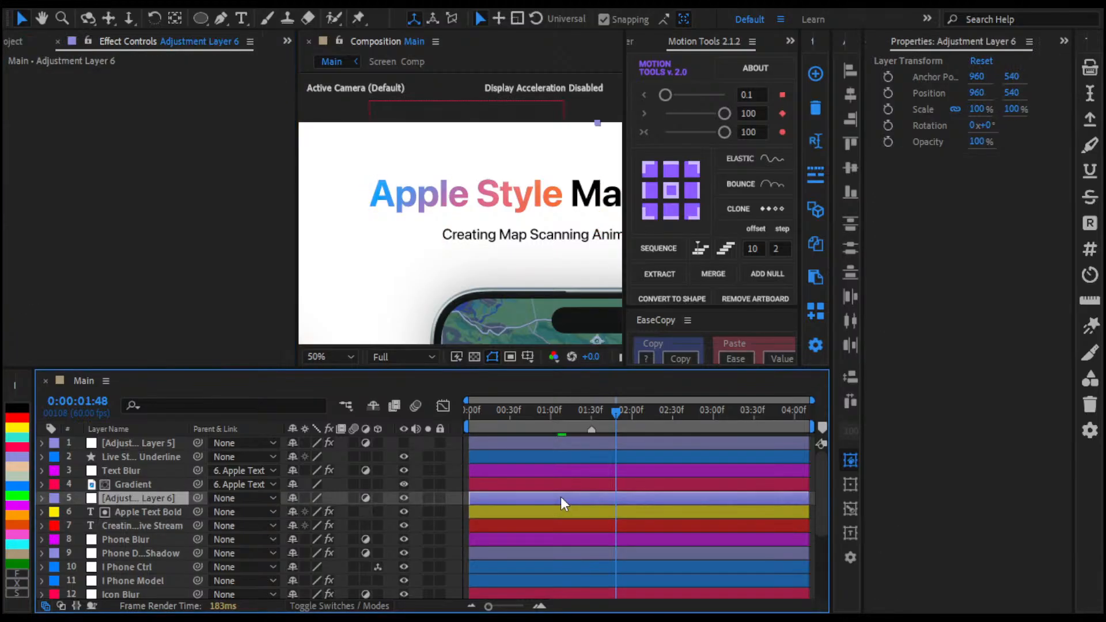
Step: Try the Deep Glow effect from the title text on the new adjustment layer, and undo the paste
{"action": "key", "text": "ctrl+v"}
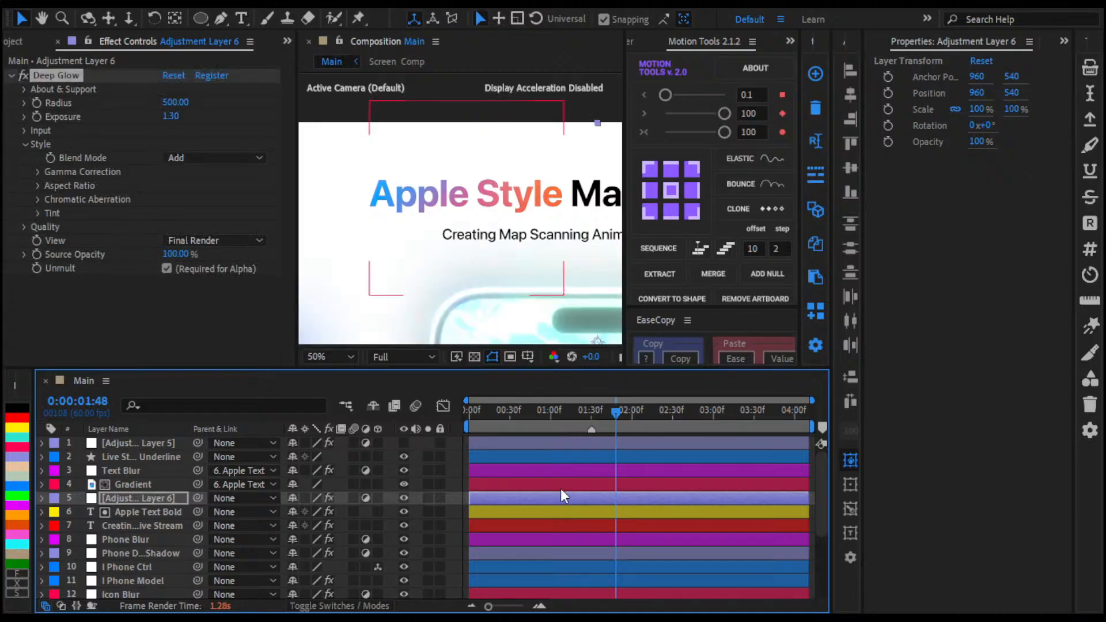
{"action": "scroll", "coordinate": [476, 276], "scroll_direction": "down", "scroll_amount": 4}
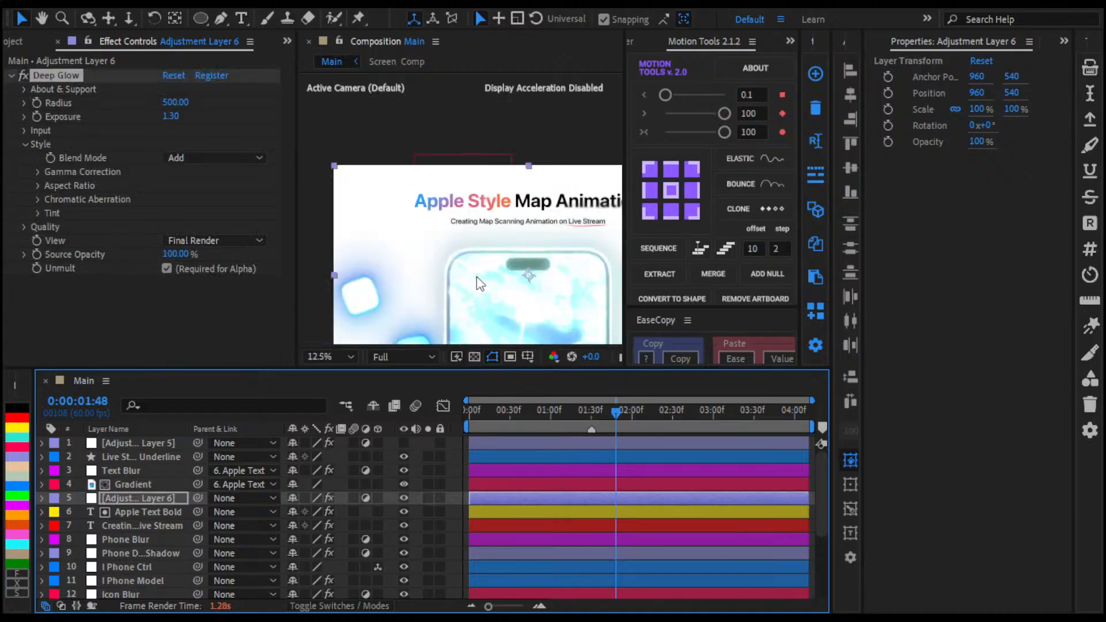
{"action": "key", "text": "ctrl+z"}
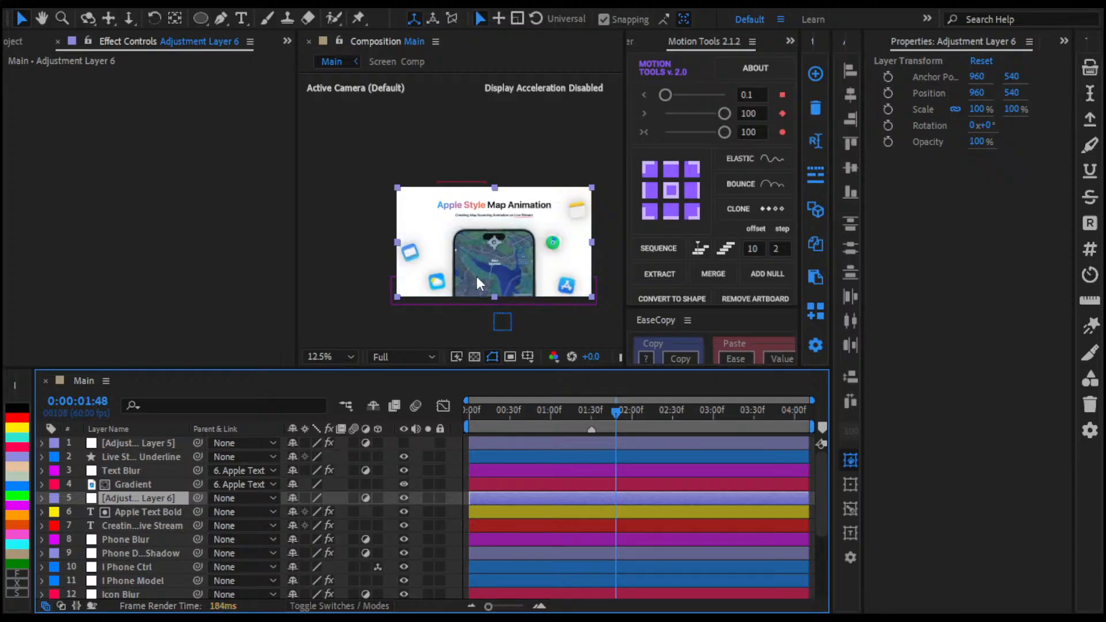
Step: Delete the empty adjustment layer directly above the Apple Text Bold layer
{"action": "scroll", "coordinate": [475, 274], "scroll_direction": "up", "scroll_amount": 2}
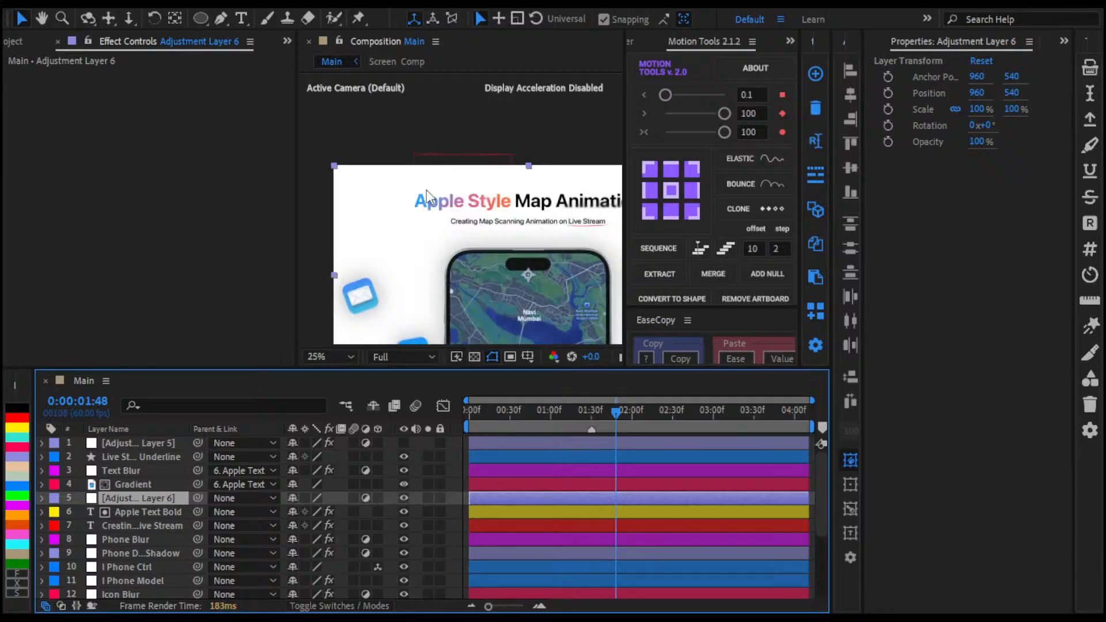
{"action": "scroll", "coordinate": [449, 174], "scroll_direction": "down", "scroll_amount": 1}
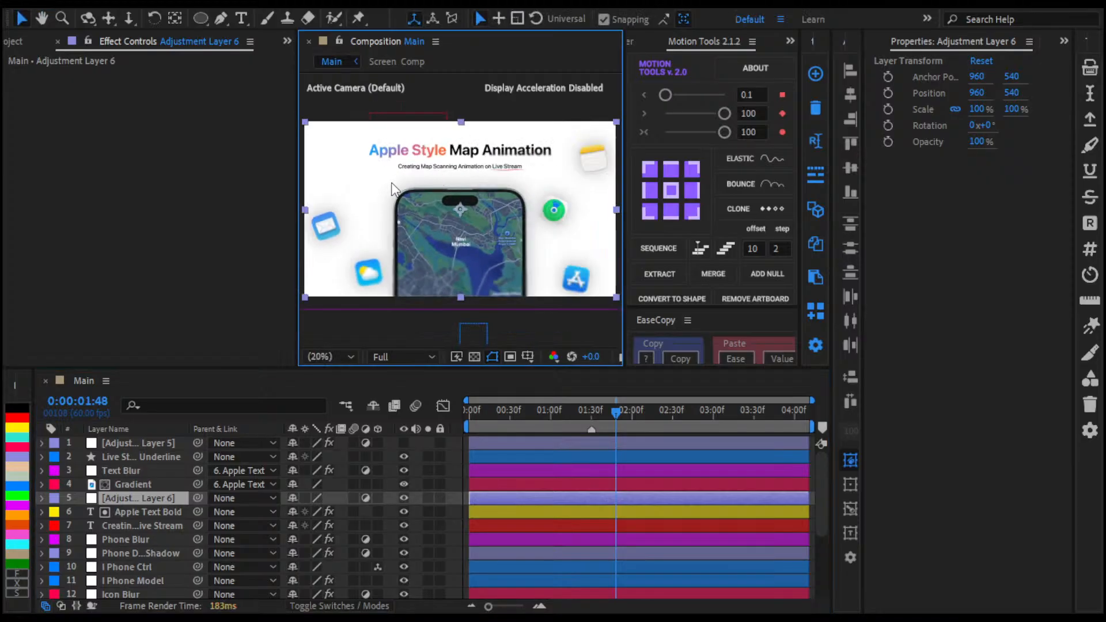
{"action": "scroll", "coordinate": [392, 189], "scroll_direction": "up", "scroll_amount": 2}
{"action": "scroll", "coordinate": [409, 174], "scroll_direction": "down", "scroll_amount": 2}
{"action": "scroll", "coordinate": [409, 174], "scroll_direction": "up", "scroll_amount": 2}
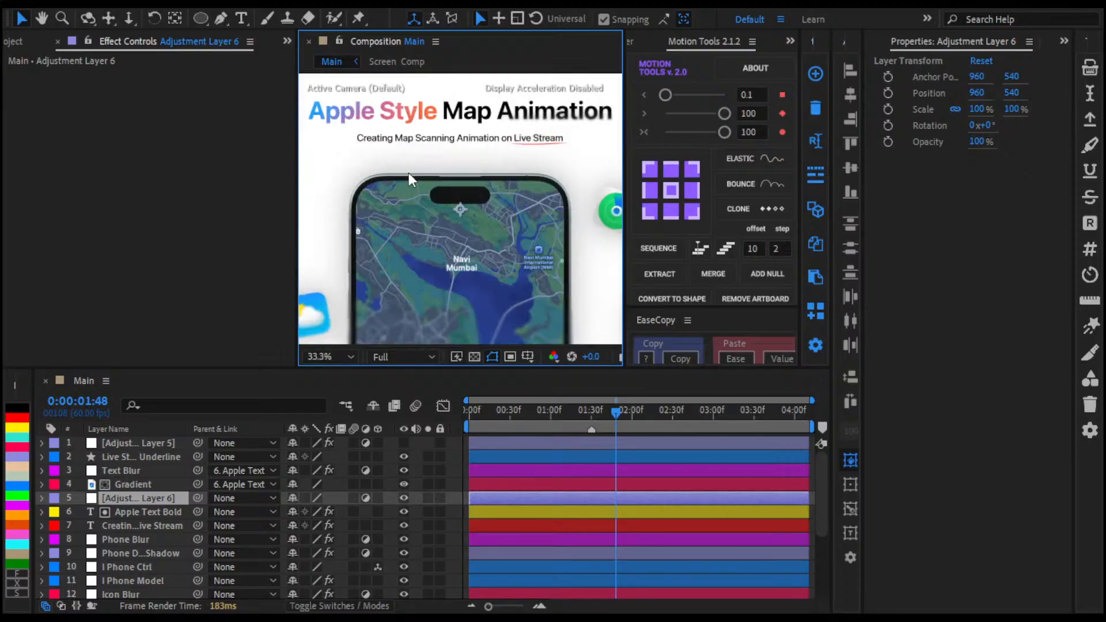
{"action": "left_click_drag", "start_coordinate": [409, 174], "coordinate": [443, 237]}
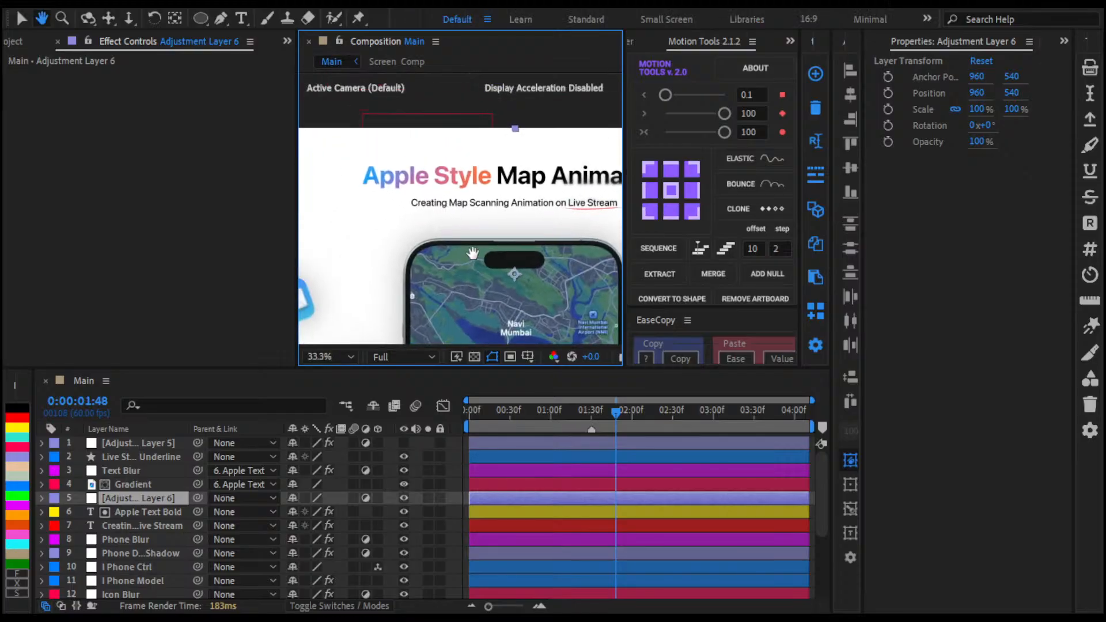
{"action": "left_click", "coordinate": [494, 497]}
{"action": "key", "text": "Delete"}
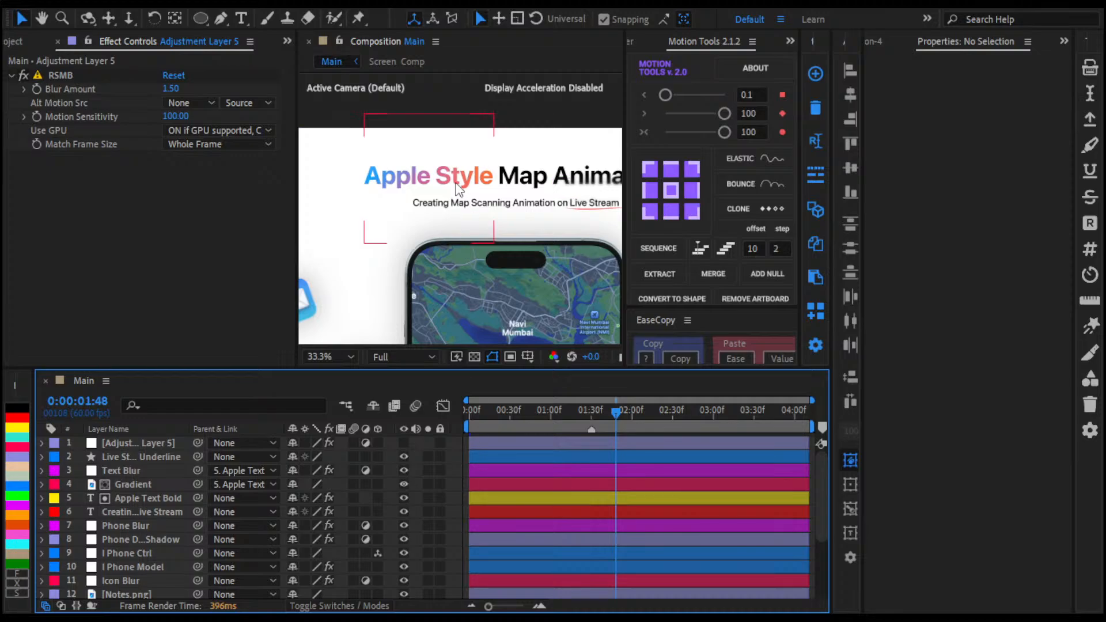
Step: Examine the gradient and black lettering of the title text at close range, and return to the full frame
{"action": "scroll", "coordinate": [455, 183], "scroll_direction": "up", "scroll_amount": 2}
{"action": "left_click_drag", "start_coordinate": [457, 185], "coordinate": [451, 300]}
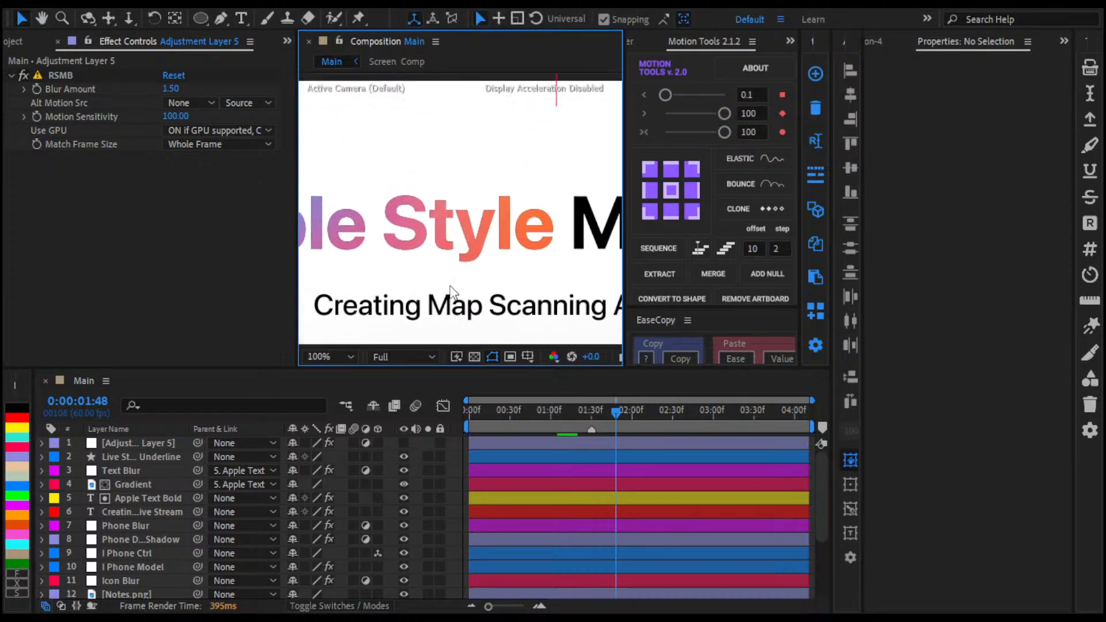
{"action": "left_click_drag", "start_coordinate": [482, 247], "coordinate": [350, 202]}
{"action": "scroll", "coordinate": [523, 220], "scroll_direction": "up", "scroll_amount": 1}
{"action": "left_click_drag", "start_coordinate": [524, 221], "coordinate": [432, 195]}
{"action": "scroll", "coordinate": [430, 193], "scroll_direction": "down", "scroll_amount": 1}
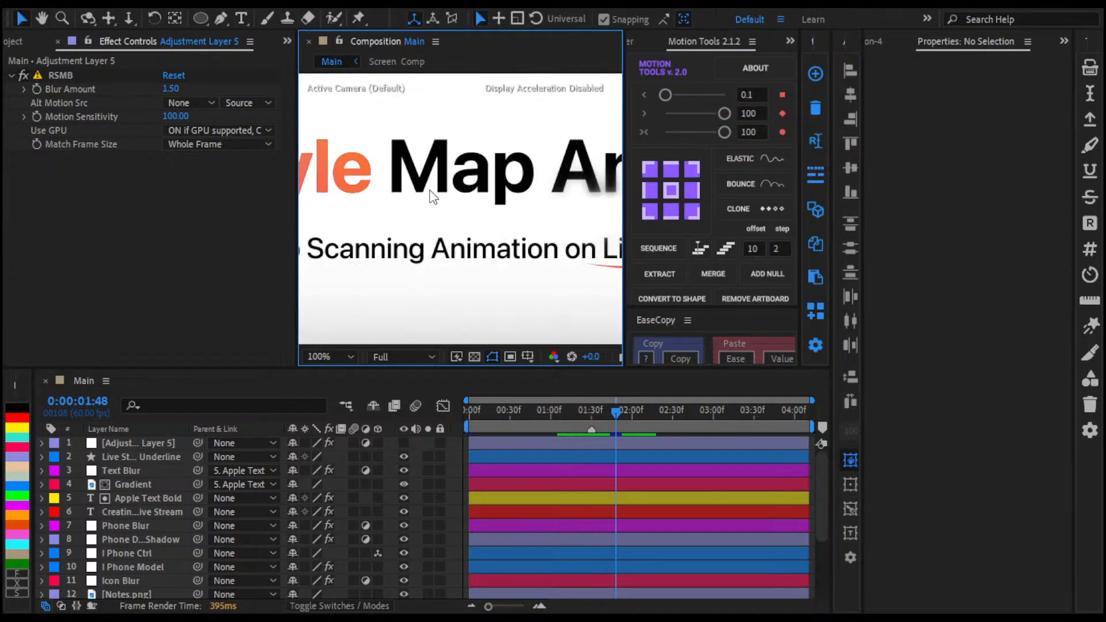
{"action": "key", "text": "shift+slash"}
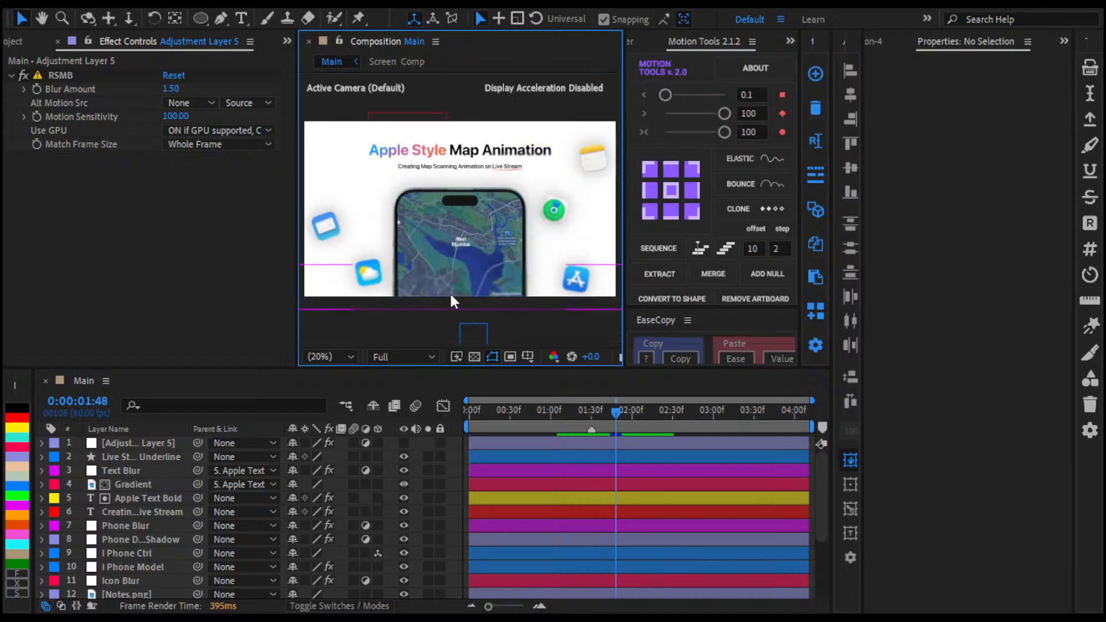
Step: Preview the Main composition from the first frame and check how the title animates in, both overall and at close range
{"action": "left_click_drag", "start_coordinate": [554, 411], "coordinate": [427, 408]}
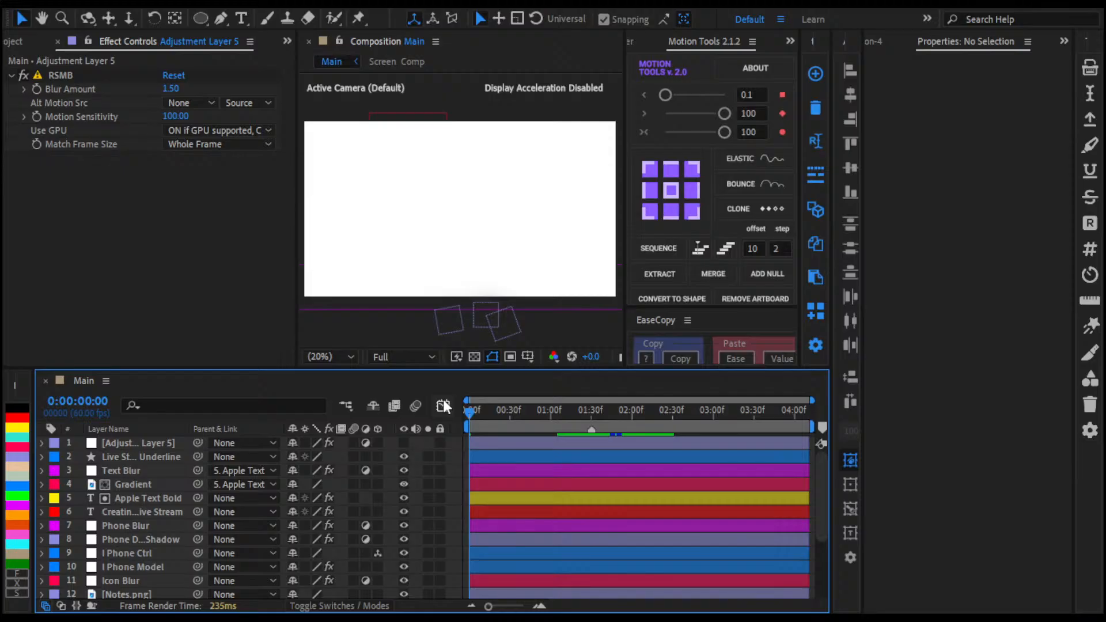
{"action": "key", "text": "space"}
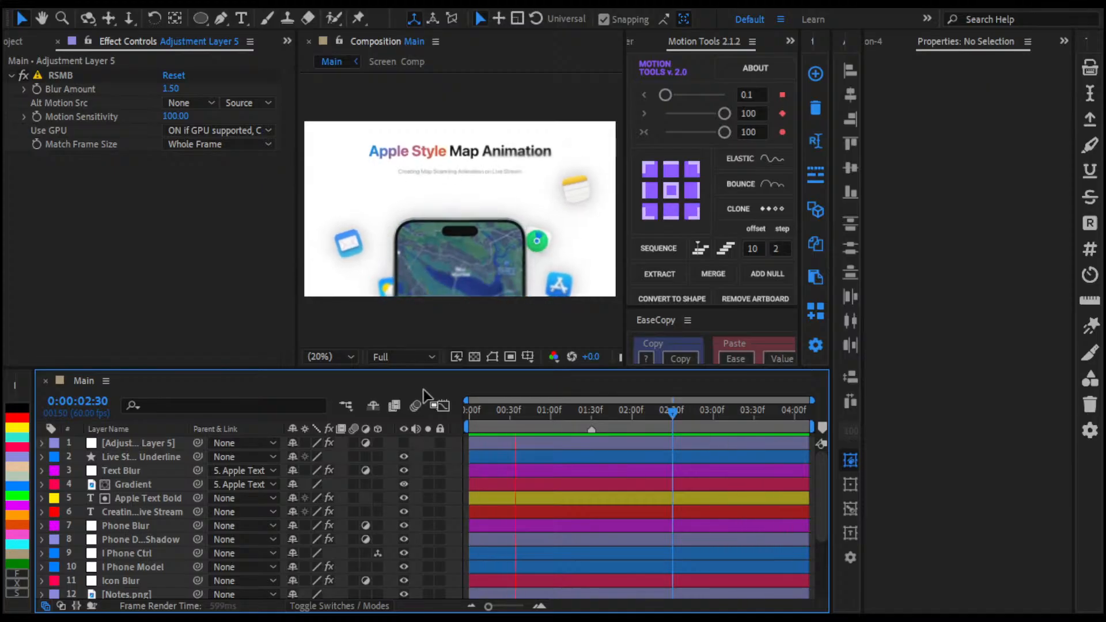
{"action": "key", "text": "space"}
{"action": "key", "text": "space"}
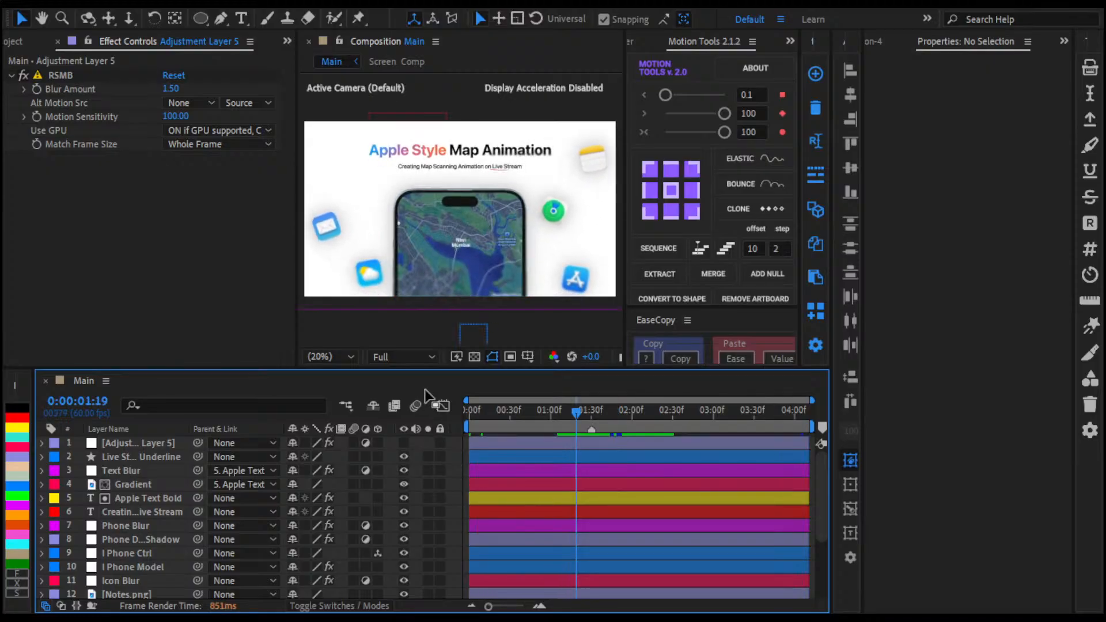
{"action": "scroll", "coordinate": [592, 223], "scroll_direction": "up", "scroll_amount": 4}
{"action": "left_click_drag", "start_coordinate": [553, 180], "coordinate": [526, 349]}
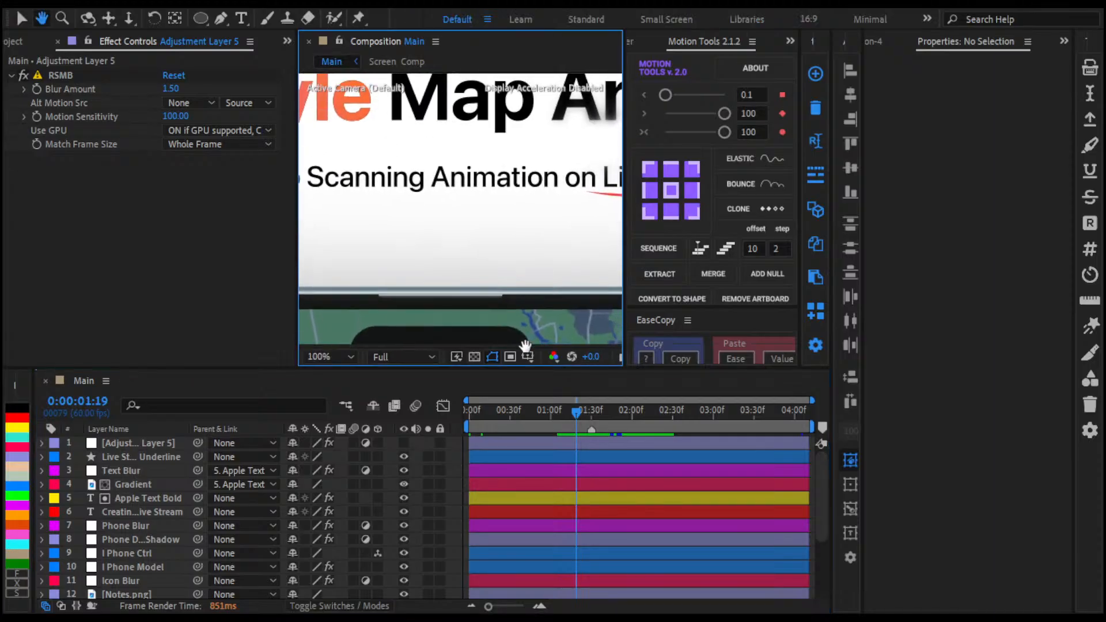
{"action": "scroll", "coordinate": [520, 291], "scroll_direction": "down", "scroll_amount": 4}
{"action": "key", "text": "space"}
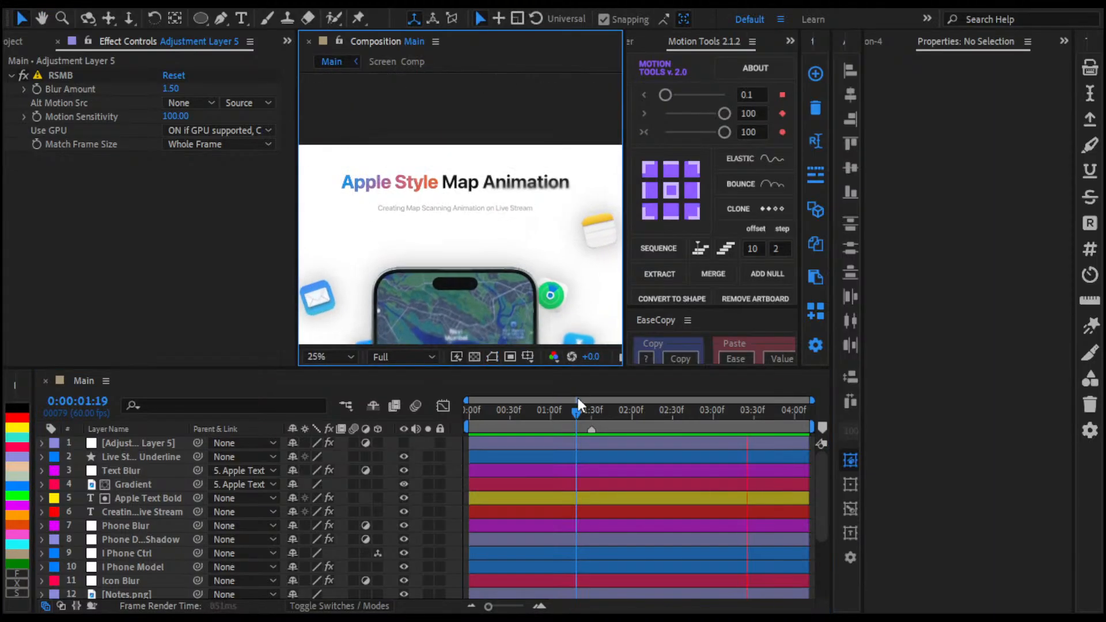
{"action": "key", "text": "space"}
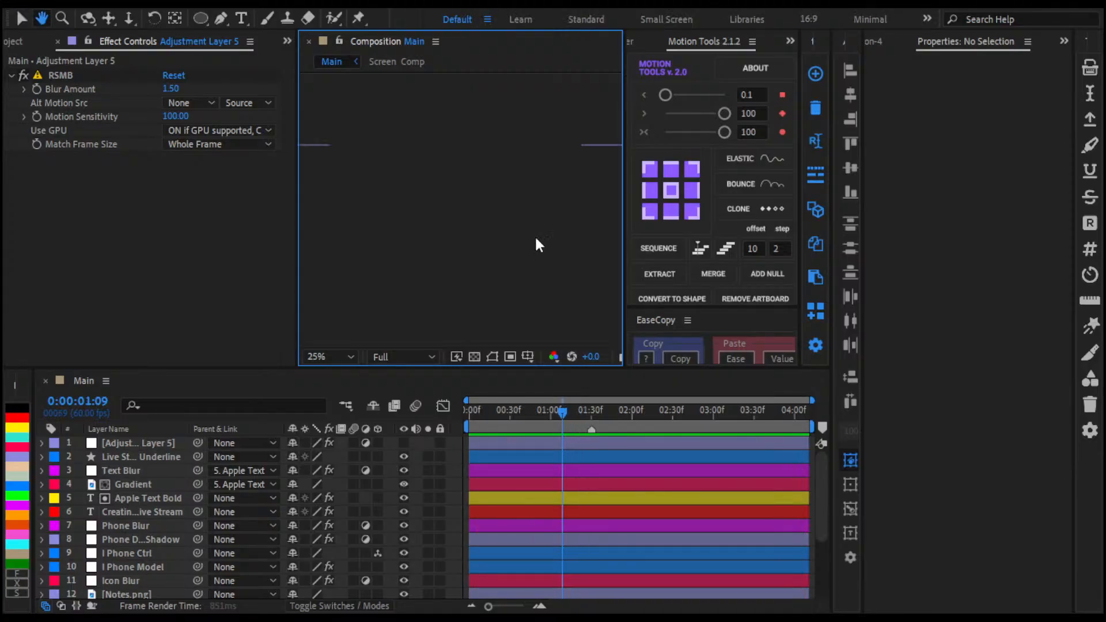
Step: Replay the animation with the whole frame in view, including from 0:00:03:20, and check the blur on the word Animation
{"action": "left_click_drag", "start_coordinate": [553, 200], "coordinate": [557, 167]}
{"action": "key", "text": "shift+slash"}
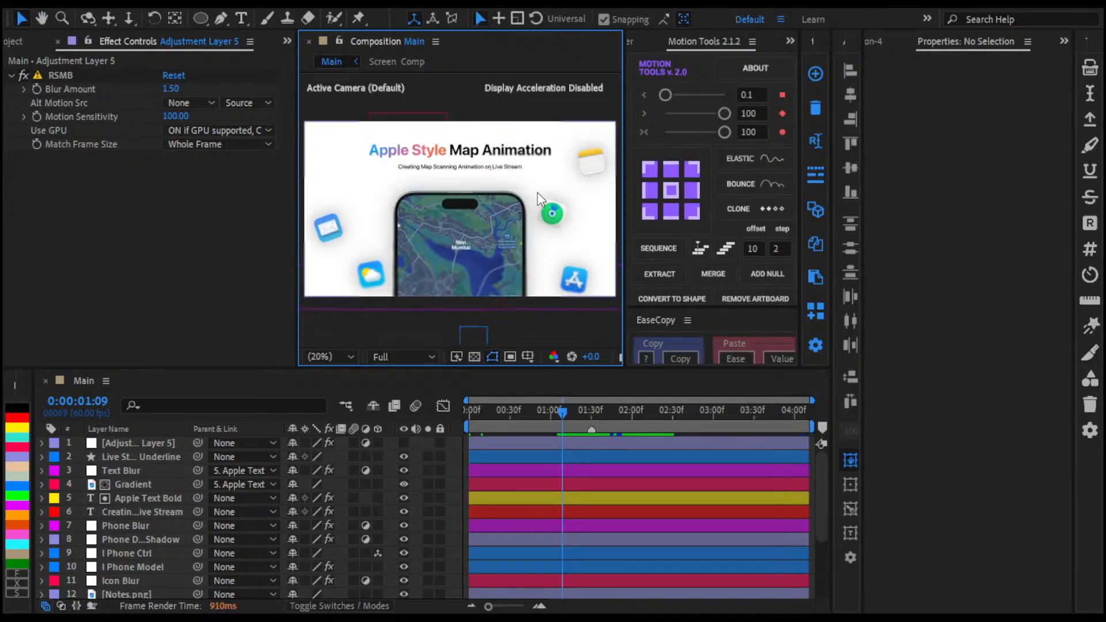
{"action": "key", "text": "space"}
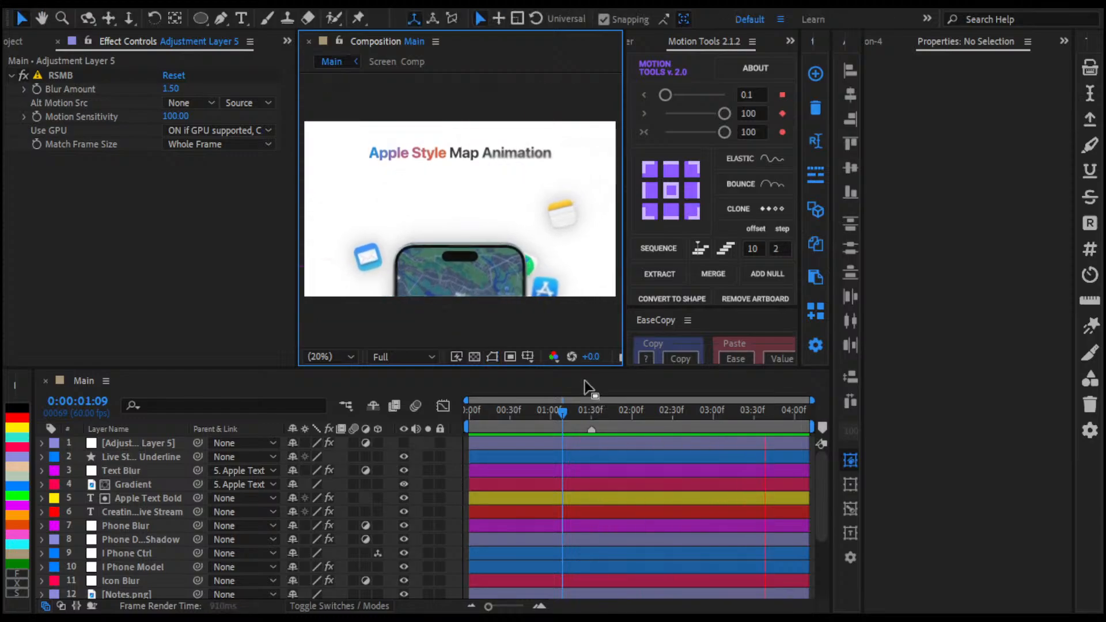
{"action": "key", "text": "space"}
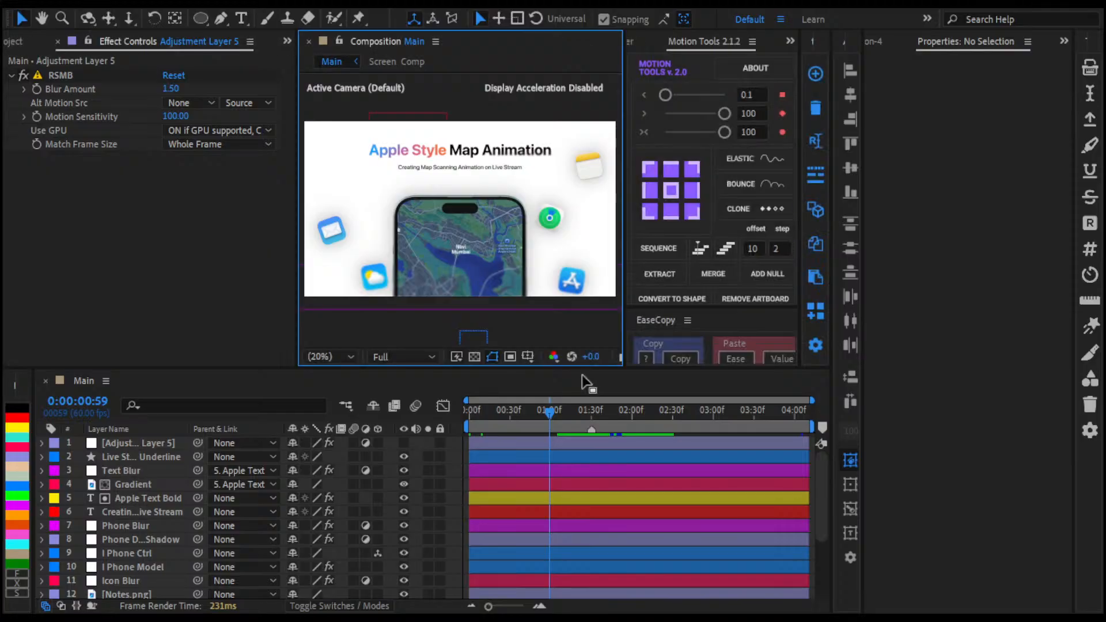
{"action": "key", "text": "space"}
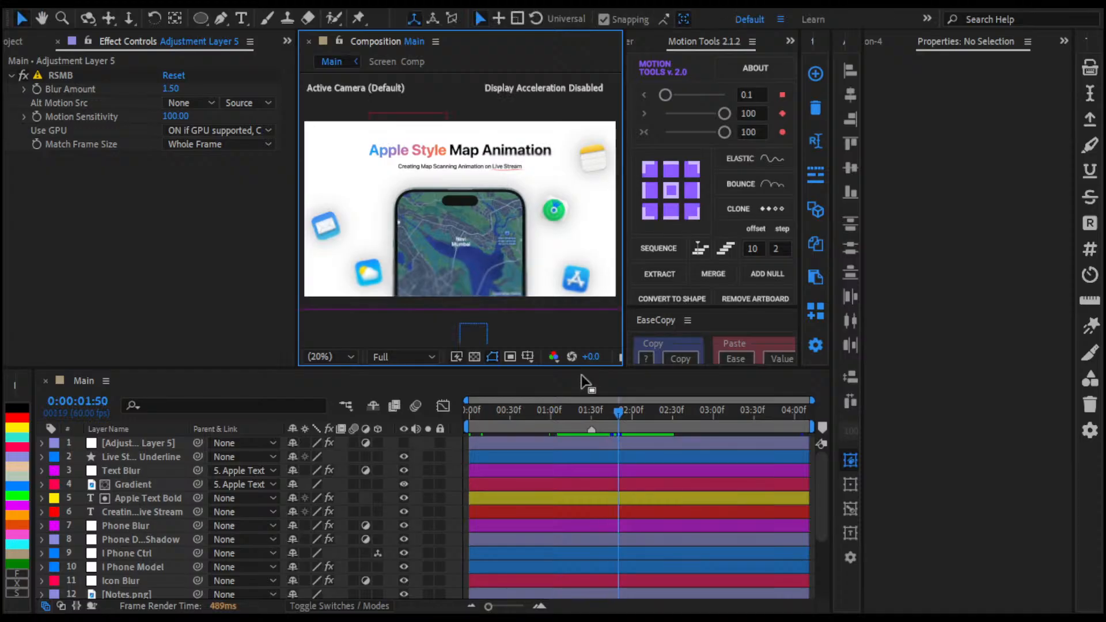
{"action": "key", "text": "space"}
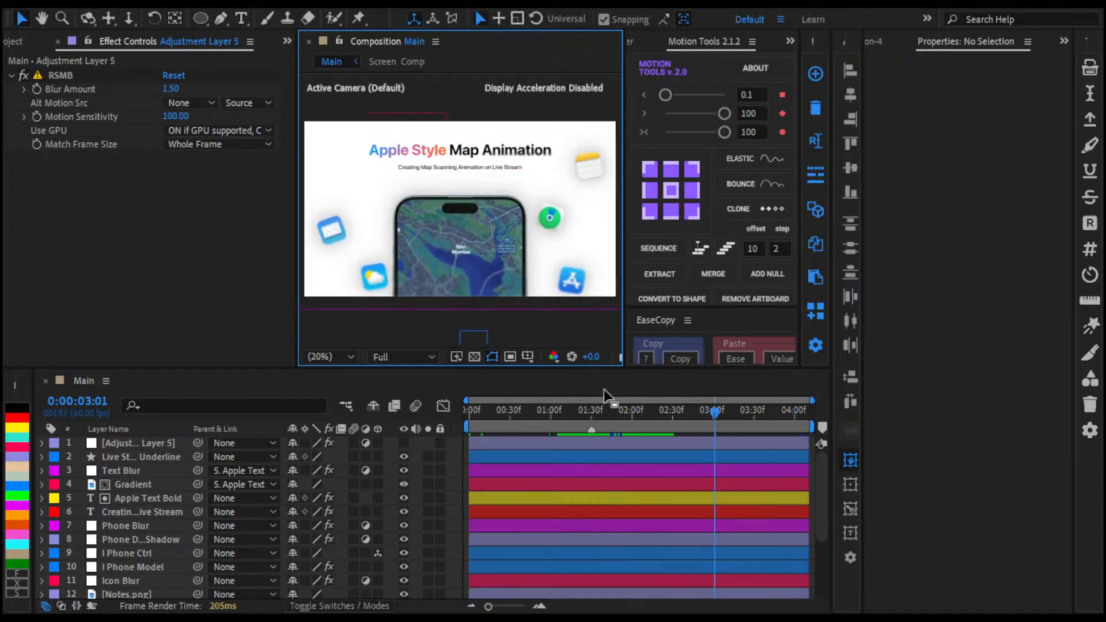
{"action": "left_click_drag", "start_coordinate": [715, 410], "coordinate": [740, 410]}
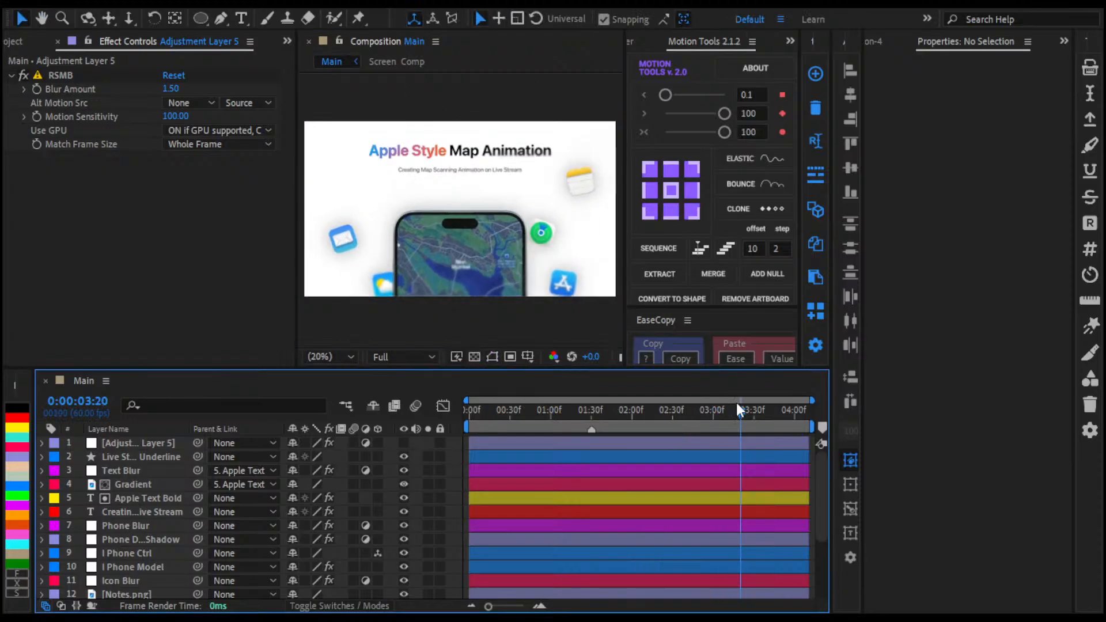
{"action": "key", "text": "space"}
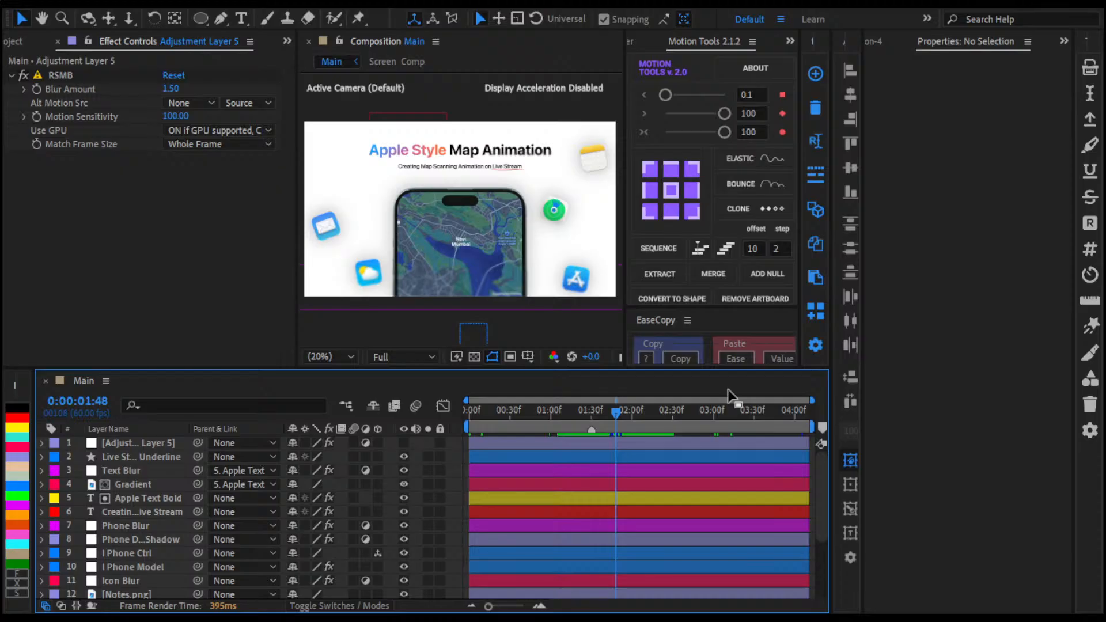
{"action": "scroll", "coordinate": [478, 304], "scroll_direction": "up", "scroll_amount": 5}
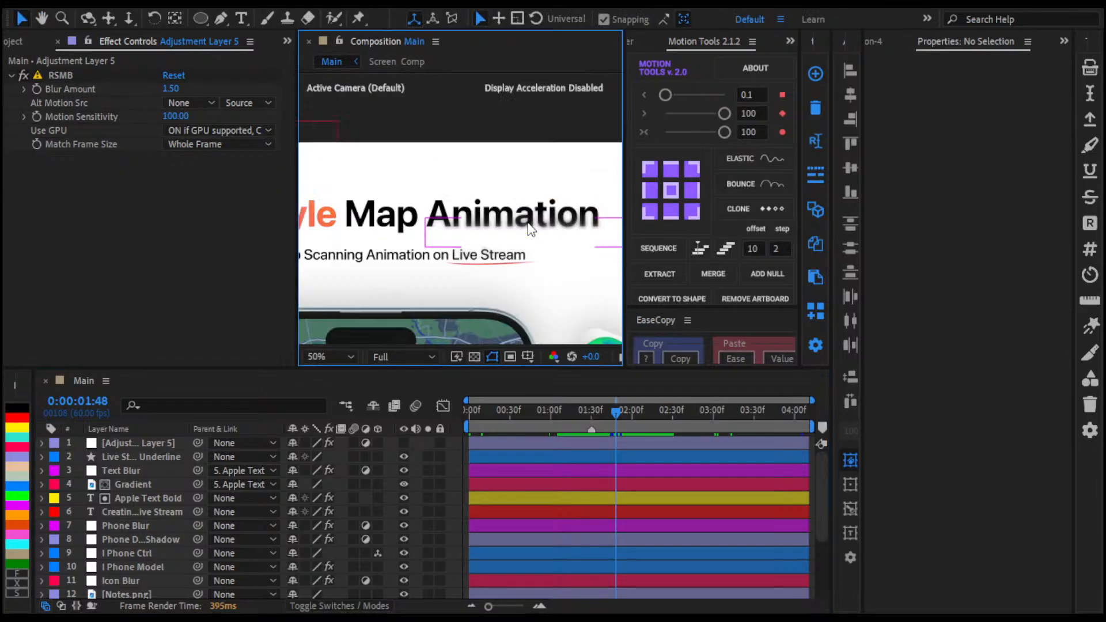
{"action": "key", "text": "shift+slash"}
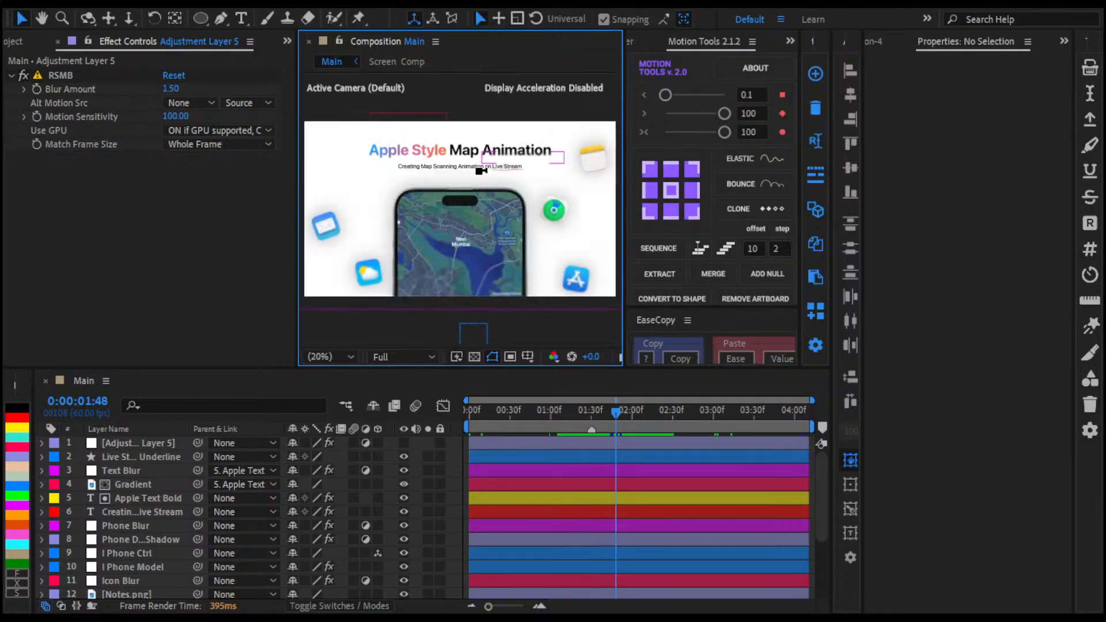
Step: Add an adjustment layer at the top of the layer stack with a Curves effect, anchor the shadows and slightly lower the RGB midtones
{"action": "key", "text": "ctrl+alt+y"}
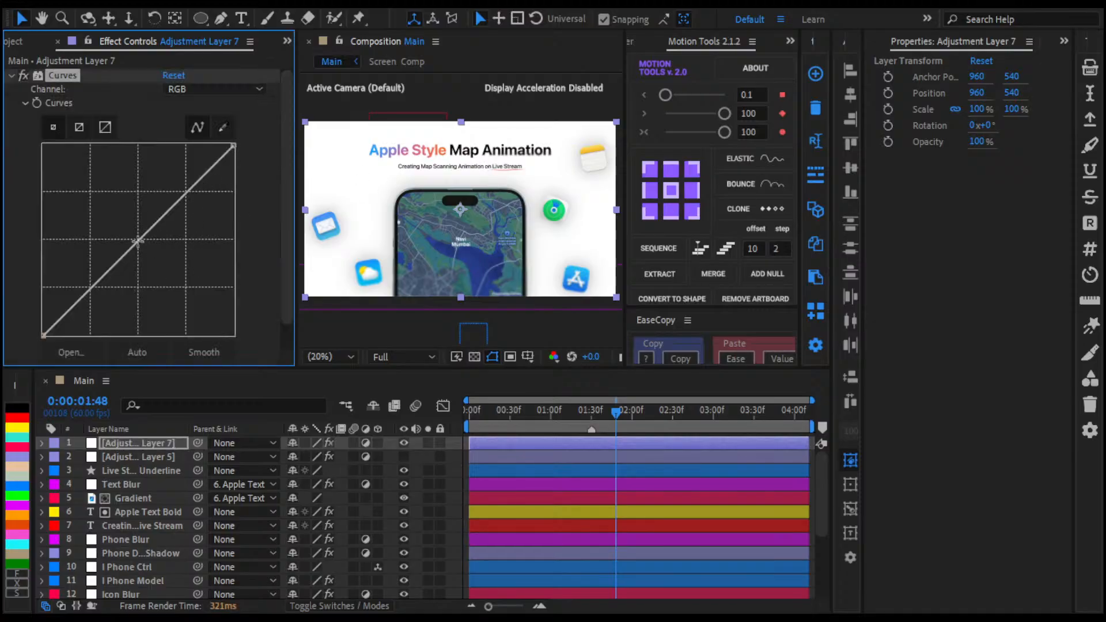
{"action": "left_click", "coordinate": [83, 296]}
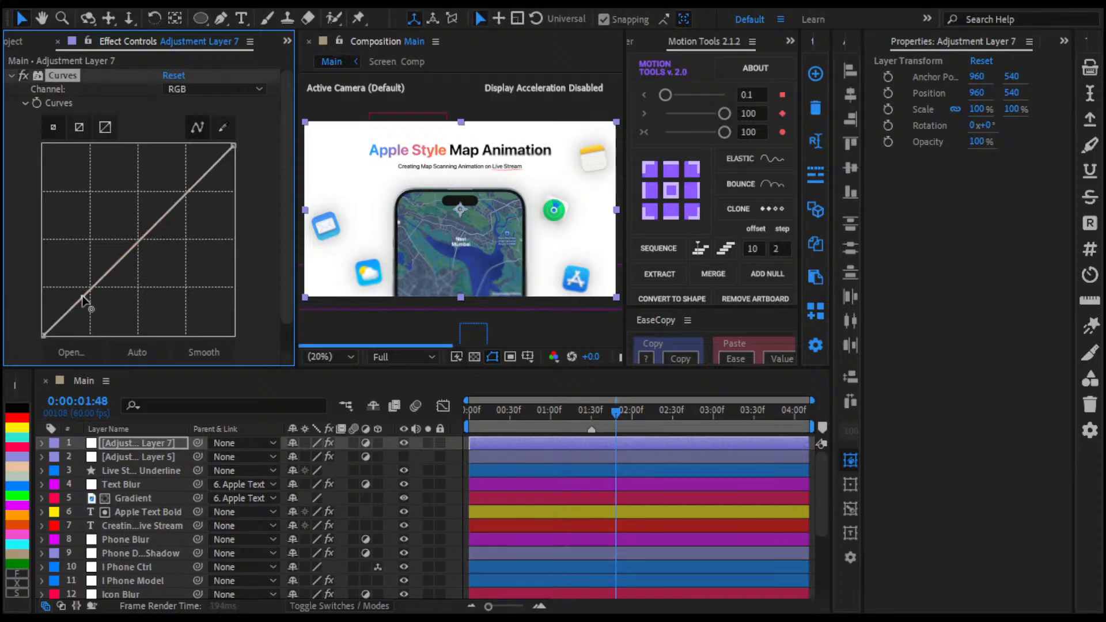
{"action": "mouse_move", "coordinate": [82, 296]}
{"action": "left_mouse_down"}
{"action": "mouse_move", "coordinate": [90, 303]}
{"action": "mouse_move", "coordinate": [83, 295]}
{"action": "left_mouse_up"}
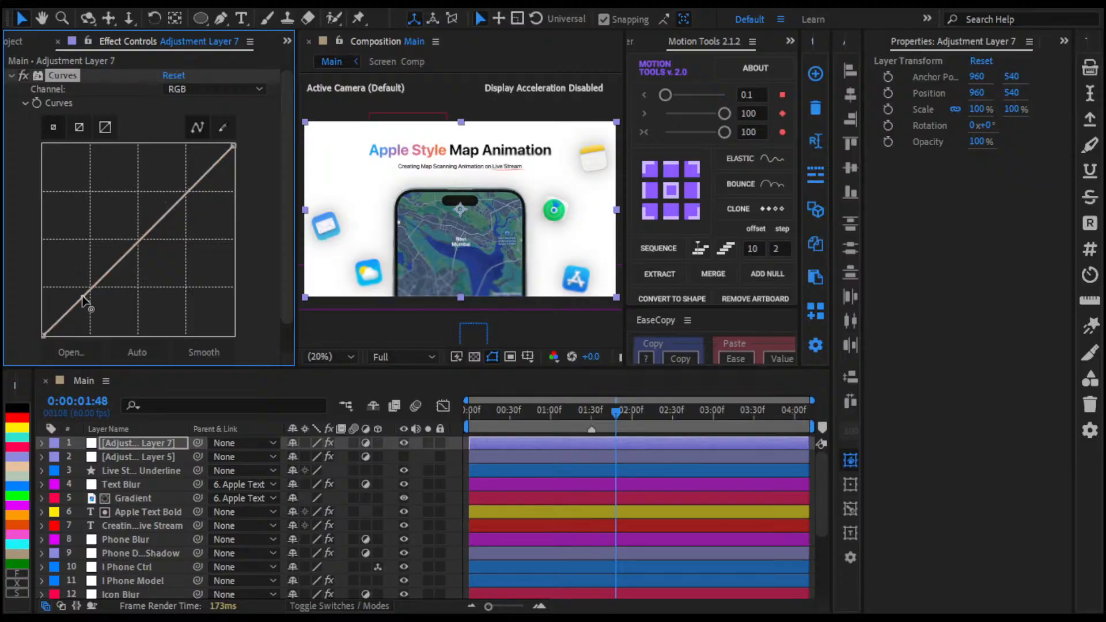
{"action": "left_click_drag", "start_coordinate": [138, 240], "coordinate": [140, 242]}
Step: Examine the curve adjustment on the phone and map up close, collapse the Curves settings, and return to the full frame
{"action": "key", "text": "period"}
{"action": "key", "text": "period"}
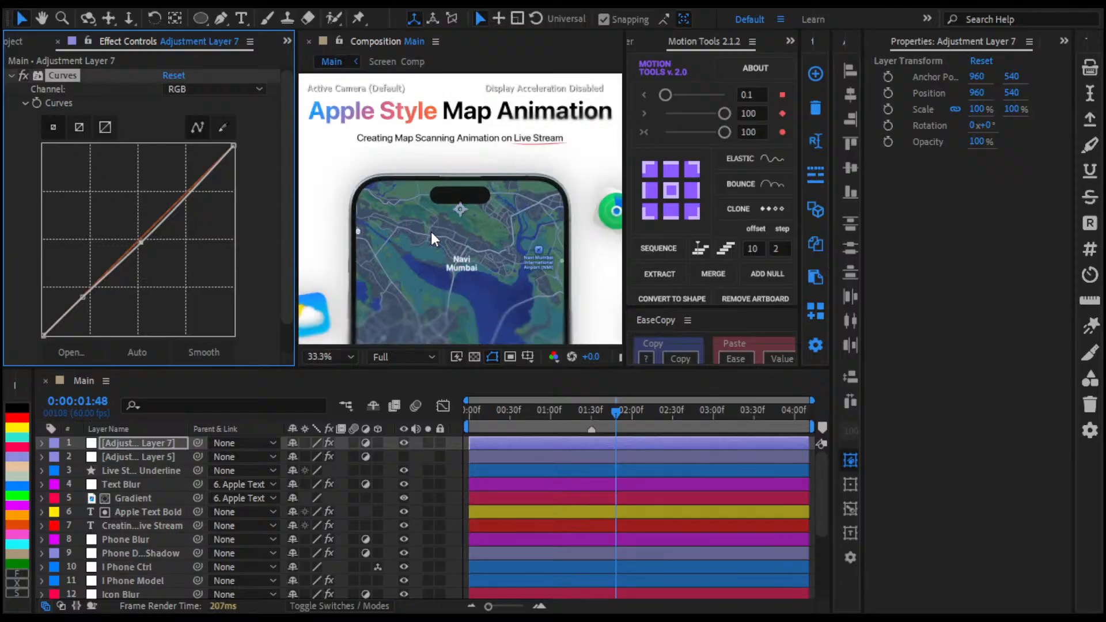
{"action": "left_click_drag", "start_coordinate": [431, 229], "coordinate": [438, 283]}
{"action": "scroll", "coordinate": [431, 166], "scroll_direction": "up", "scroll_amount": 2}
{"action": "left_click_drag", "start_coordinate": [446, 167], "coordinate": [451, 294]}
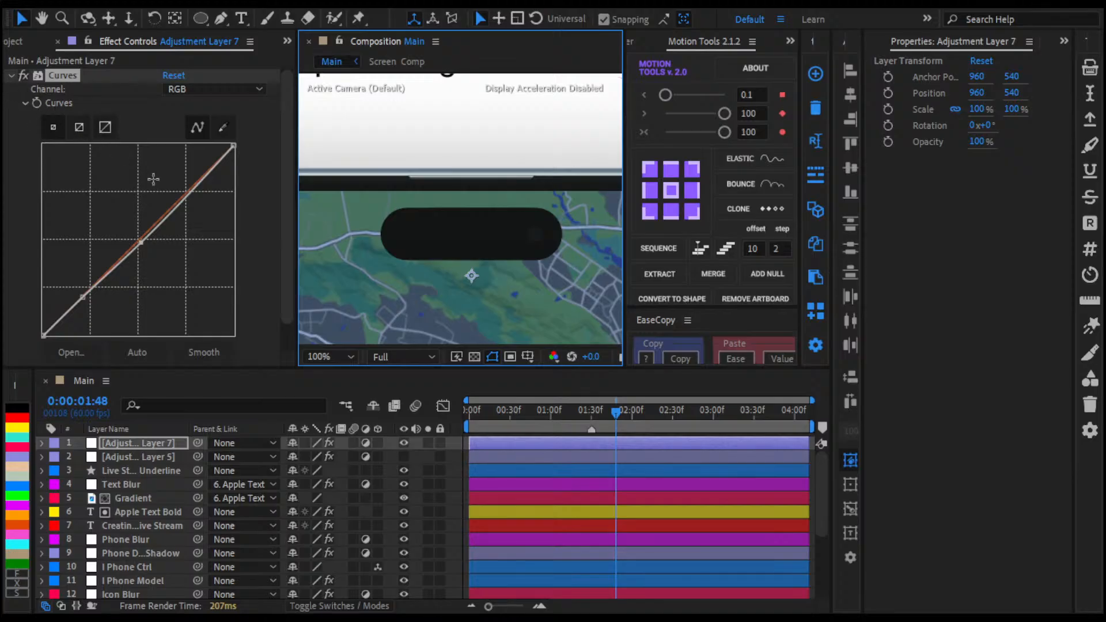
{"action": "left_click", "coordinate": [11, 74]}
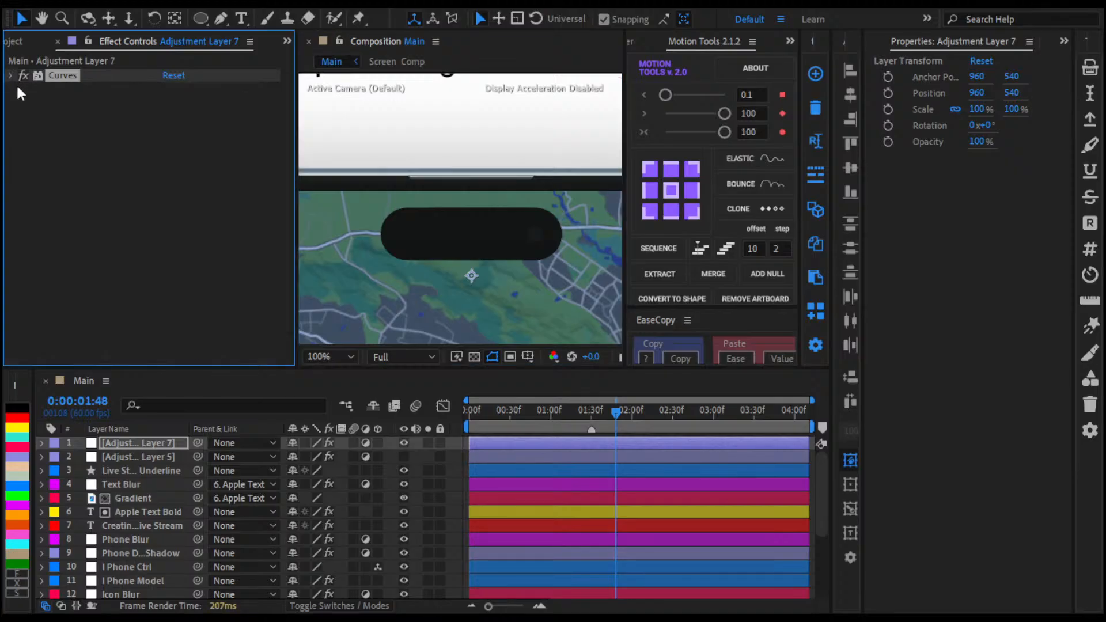
{"action": "key", "text": "shift+slash"}
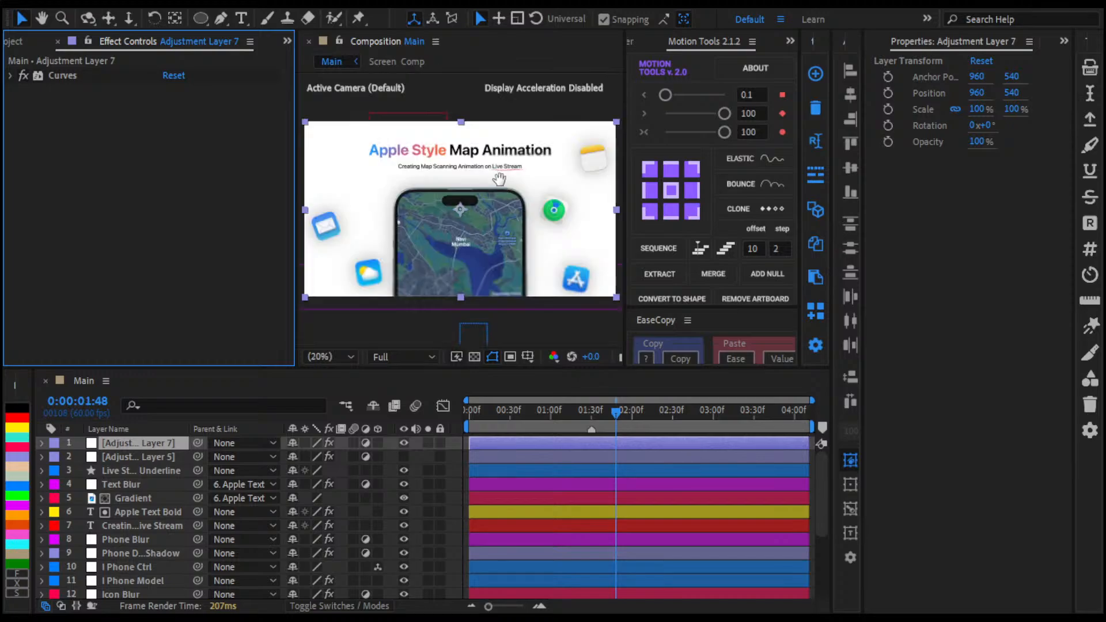
Step: Inspect the floating app icons and the phone's edge and soft shadow at close range with the Curves adjustment applied
{"action": "left_click_drag", "start_coordinate": [499, 172], "coordinate": [220, 222]}
{"action": "scroll", "coordinate": [500, 227], "scroll_direction": "up", "scroll_amount": 2}
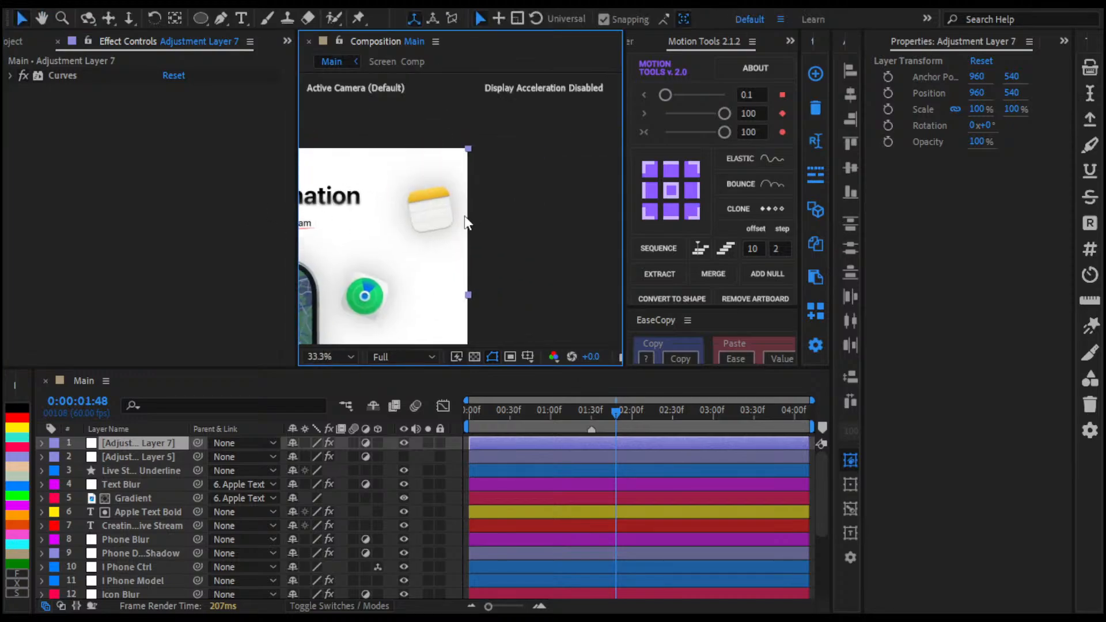
{"action": "scroll", "coordinate": [463, 214], "scroll_direction": "up", "scroll_amount": 2}
{"action": "left_click_drag", "start_coordinate": [426, 292], "coordinate": [586, 131]}
{"action": "left_click_drag", "start_coordinate": [505, 214], "coordinate": [420, 336]}
{"action": "key", "text": "shift+slash"}
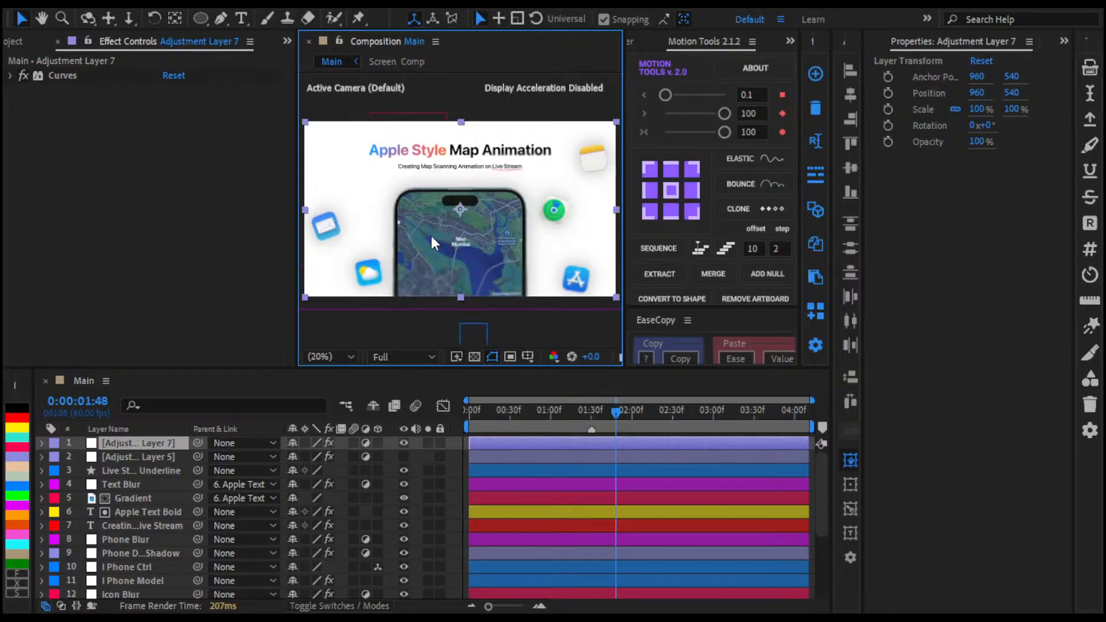
{"action": "left_click_drag", "start_coordinate": [407, 239], "coordinate": [448, 266]}
{"action": "scroll", "coordinate": [461, 194], "scroll_direction": "up", "scroll_amount": 4}
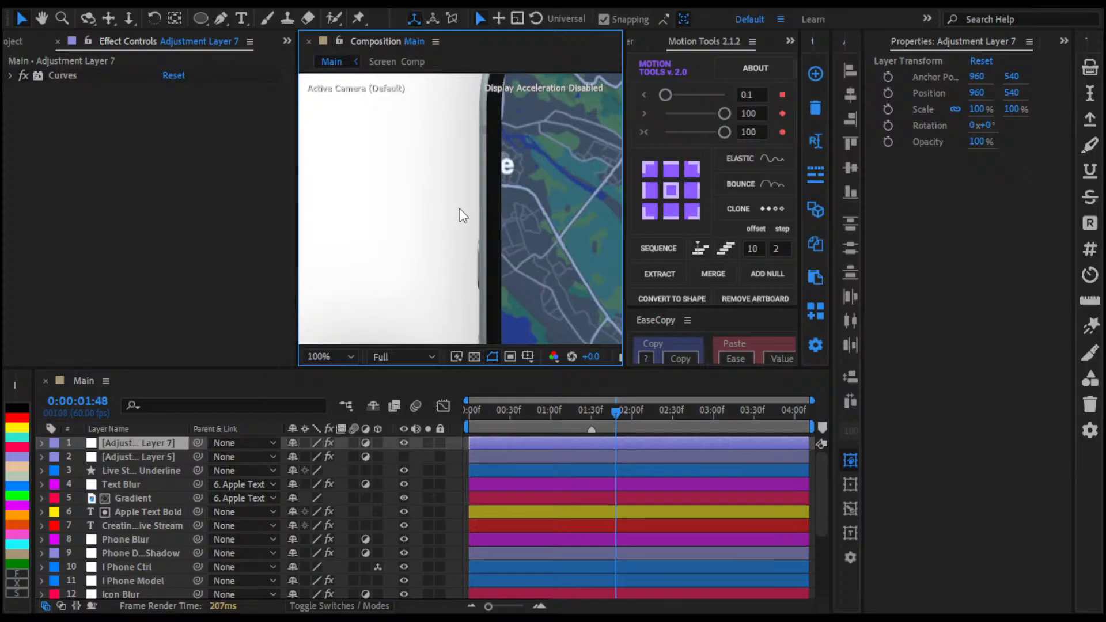
{"action": "left_click_drag", "start_coordinate": [459, 215], "coordinate": [391, 419]}
{"action": "key", "text": "shift+slash"}
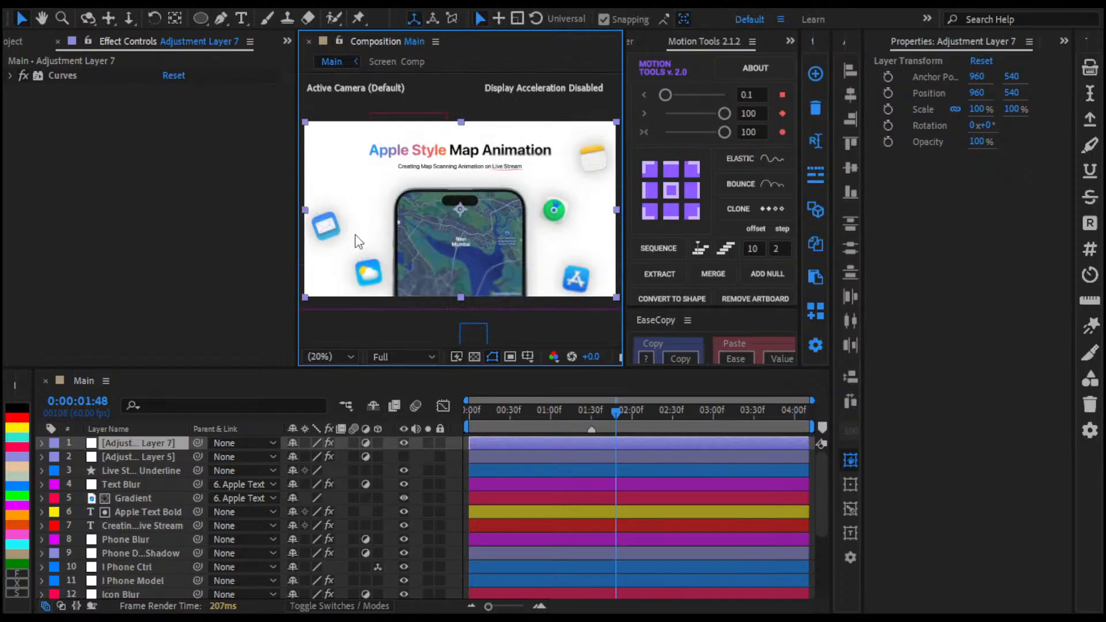
Step: Add Photos.png from the App Icons folder to the Main composition, between the Icon Blur and Notes.png layers
{"action": "key", "text": "ctrl+0"}
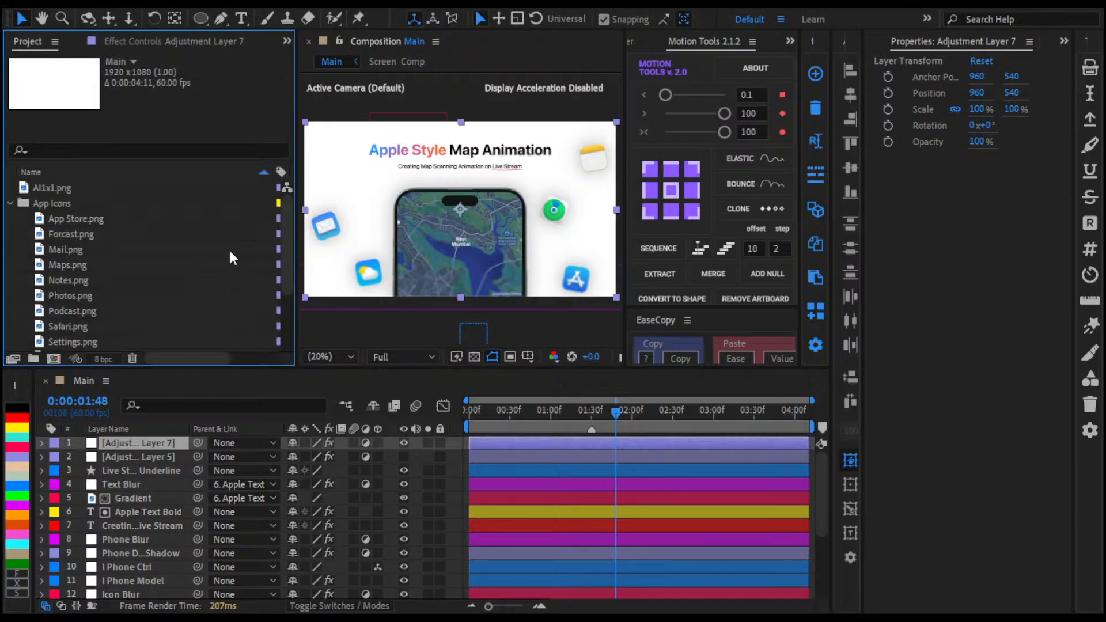
{"action": "left_click", "coordinate": [126, 268]}
{"action": "left_click", "coordinate": [118, 294]}
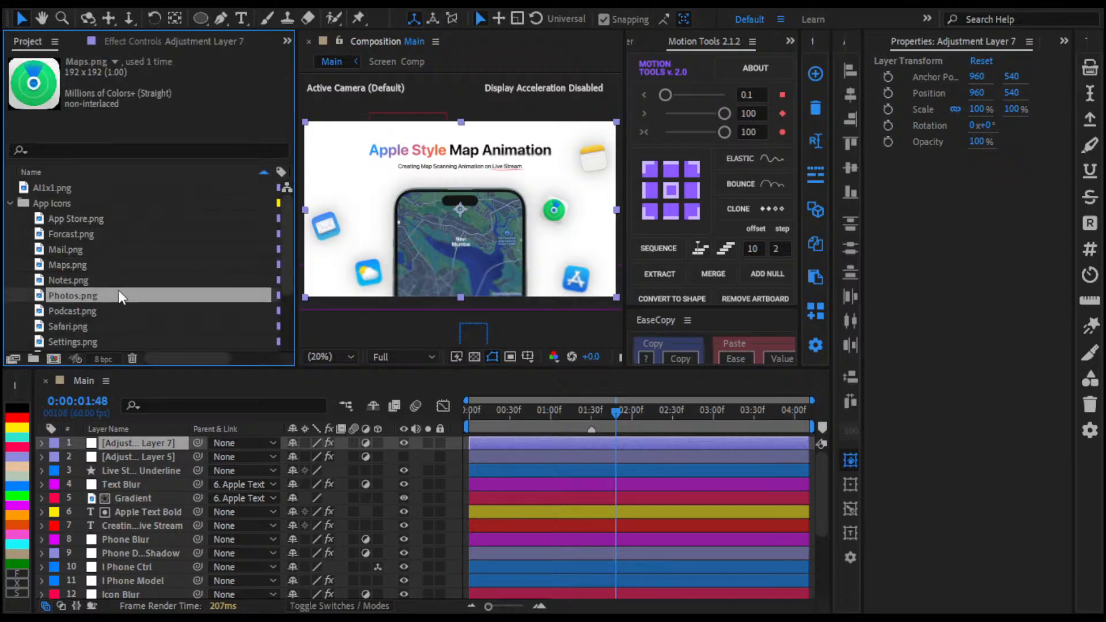
{"action": "left_click", "coordinate": [124, 324]}
{"action": "left_click_drag", "start_coordinate": [131, 299], "coordinate": [141, 538]}
{"action": "scroll", "coordinate": [145, 524], "scroll_direction": "down", "scroll_amount": 2}
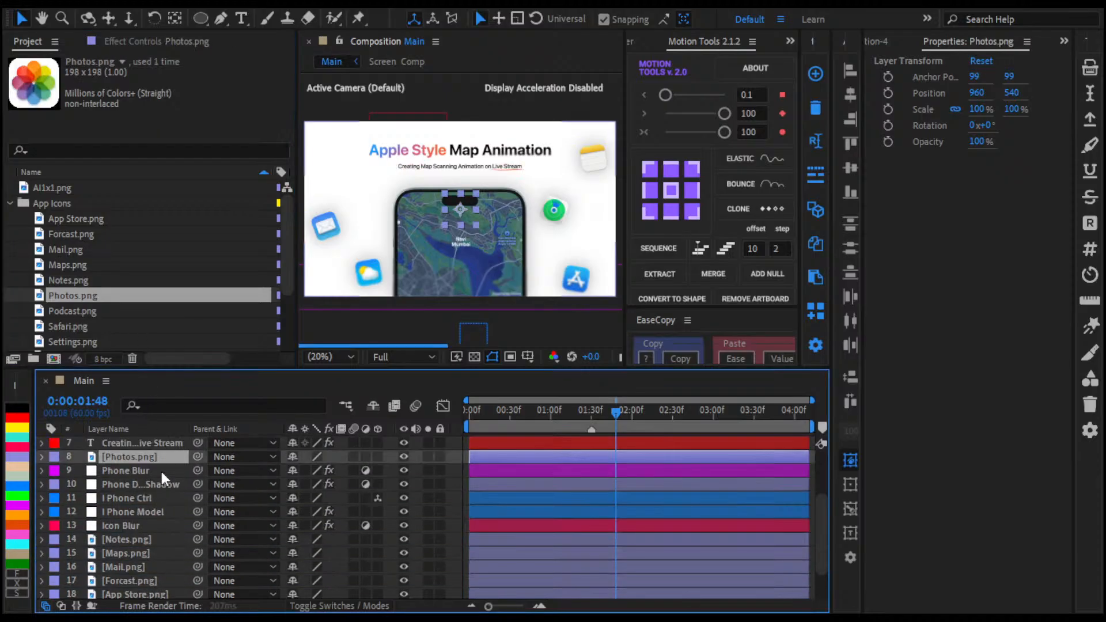
{"action": "left_click_drag", "start_coordinate": [149, 455], "coordinate": [151, 528]}
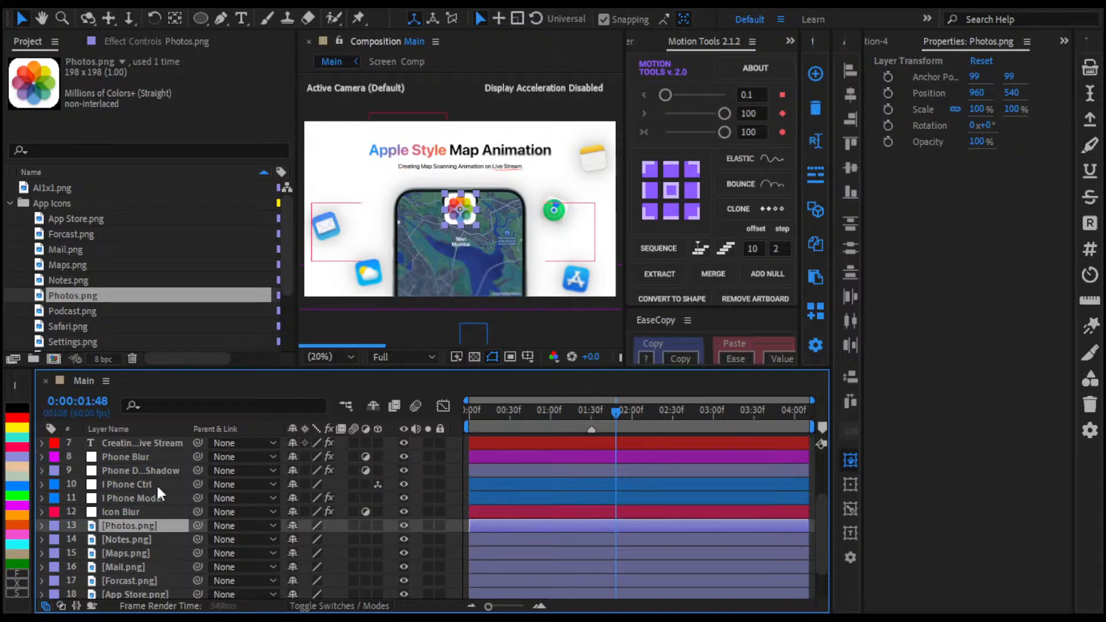
Step: Move the Photos icon beside the title, above the Mail icon, at position 160, 290, and scale it to 90%
{"action": "key", "text": "shift+Left"}
{"action": "key", "text": "shift+Left"}
{"action": "key", "text": "shift+Left"}
{"action": "key", "text": "shift+Left"}
{"action": "key", "text": "shift+Left"}
{"action": "key", "text": "shift+Left"}
{"action": "key", "text": "shift+Left"}
{"action": "key", "text": "shift+Left"}
{"action": "key", "text": "shift+Left"}
{"action": "key", "text": "shift+Left"}
{"action": "key", "text": "shift+Left"}
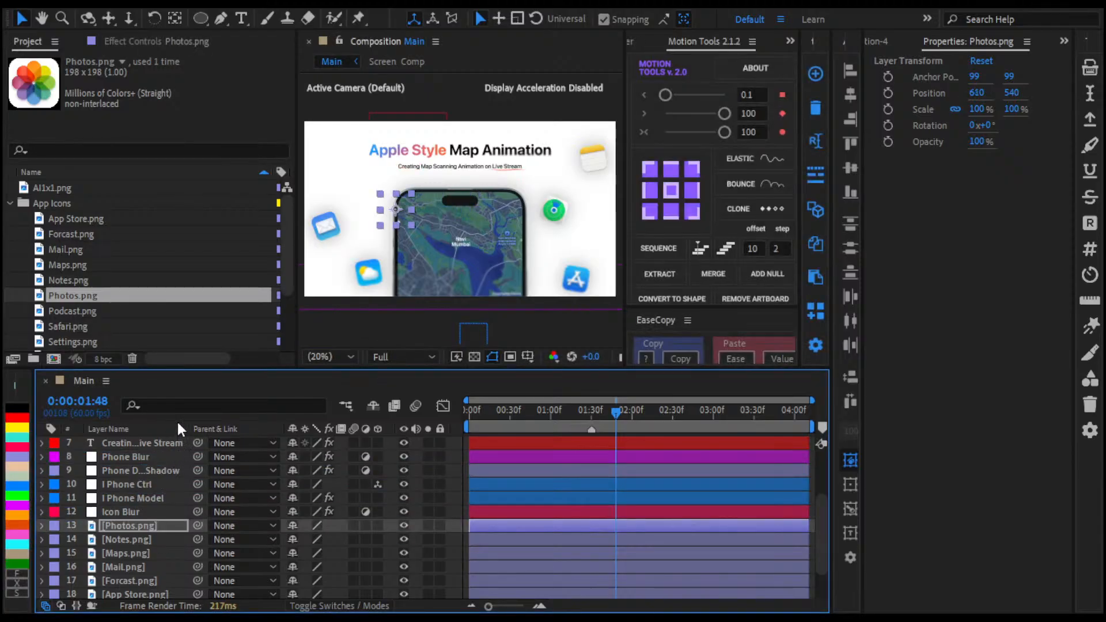
{"action": "key", "text": "shift+Left"}
{"action": "key", "text": "shift+Left"}
{"action": "key", "text": "shift+Left"}
{"action": "key", "text": "shift+Left"}
{"action": "key", "text": "shift+Left"}
{"action": "key", "text": "shift+Left"}
{"action": "key", "text": "shift+Left"}
{"action": "key", "text": "shift+Left"}
{"action": "key", "text": "shift+Left"}
{"action": "key", "text": "shift+Left"}
{"action": "key", "text": "shift+Left"}
{"action": "key", "text": "shift+Left"}
{"action": "key", "text": "shift+Left"}
{"action": "key", "text": "shift+Left"}
{"action": "key", "text": "shift+Left"}
{"action": "key", "text": "shift+Left"}
{"action": "key", "text": "shift+Left"}
{"action": "key", "text": "shift+Left"}
{"action": "key", "text": "shift+Left"}
{"action": "key", "text": "shift+Left"}
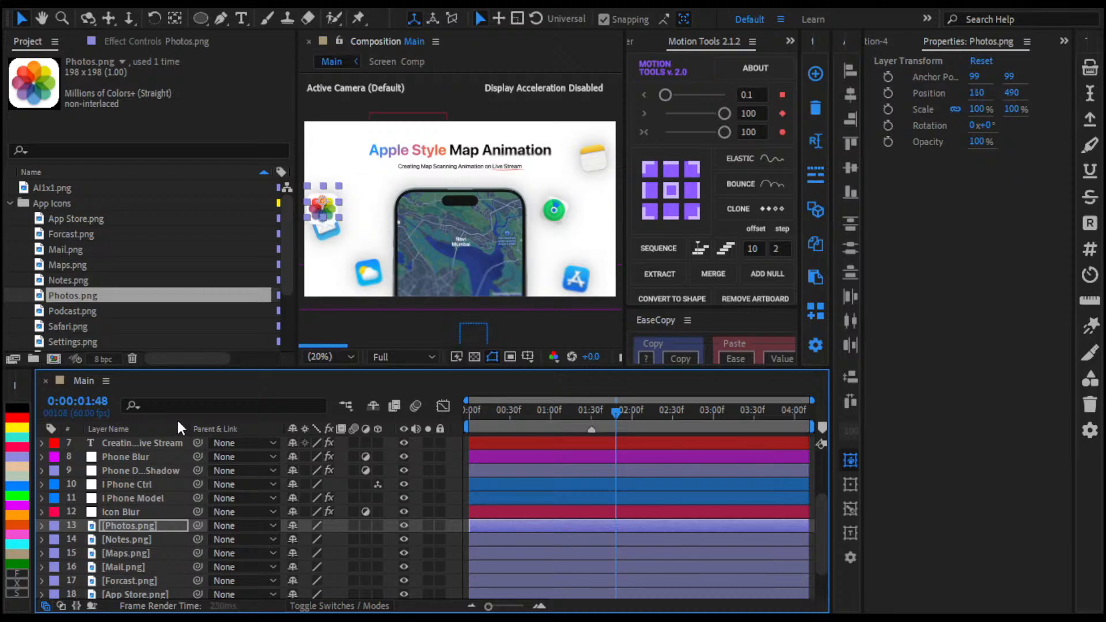
{"action": "key", "text": "shift+Up"}
{"action": "key", "text": "shift+Up"}
{"action": "key", "text": "shift+Up"}
{"action": "key", "text": "shift+Up"}
{"action": "key", "text": "shift+Up"}
{"action": "key", "text": "shift+Up"}
{"action": "key", "text": "shift+Up"}
{"action": "key", "text": "shift+Up"}
{"action": "key", "text": "shift+Up"}
{"action": "key", "text": "shift+Up"}
{"action": "key", "text": "shift+Right"}
{"action": "key", "text": "shift+Right"}
{"action": "key", "text": "shift+Right"}
{"action": "key", "text": "shift+Right"}
{"action": "key", "text": "shift+Right"}
{"action": "key", "text": "shift+Right"}
{"action": "key", "text": "shift+Right"}
{"action": "key", "text": "shift+Right"}
{"action": "key", "text": "shift+Right"}
{"action": "key", "text": "shift+Right"}
{"action": "key", "text": "shift+Right"}
{"action": "key", "text": "shift+Right"}
{"action": "key", "text": "shift+Right"}
{"action": "key", "text": "shift+Right"}
{"action": "key", "text": "shift+Right"}
{"action": "key", "text": "shift+Right"}
{"action": "key", "text": "shift+Right"}
{"action": "key", "text": "shift+Right"}
{"action": "key", "text": "shift+Right"}
{"action": "key", "text": "shift+Right"}
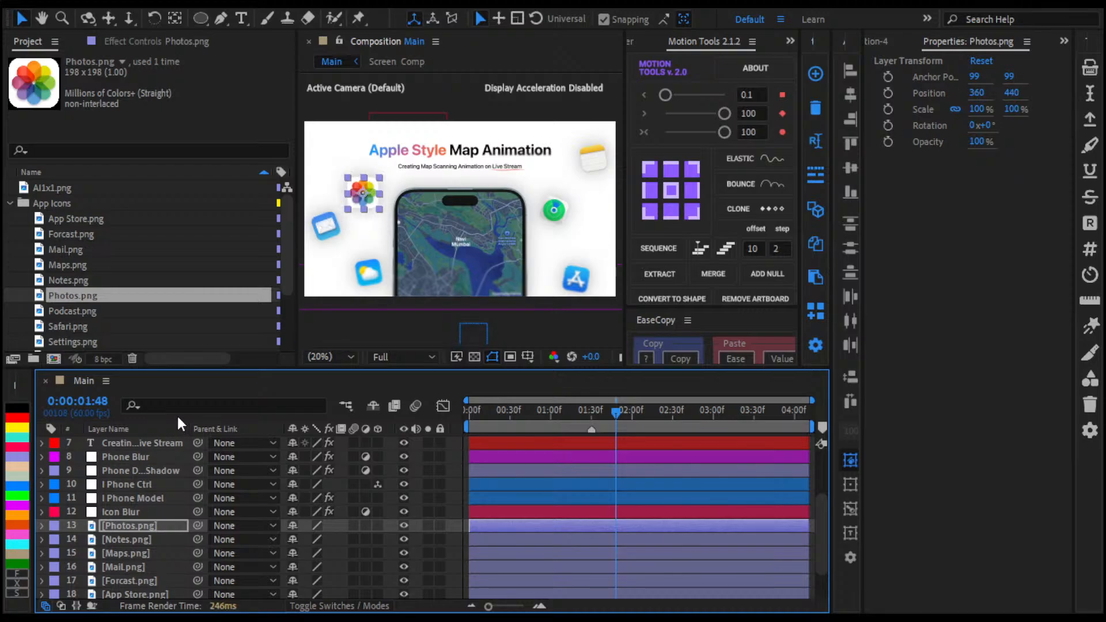
{"action": "key", "text": "shift+Left"}
{"action": "key", "text": "shift+Left"}
{"action": "key", "text": "shift+Left"}
{"action": "key", "text": "shift+Left"}
{"action": "key", "text": "shift+Left"}
{"action": "key", "text": "shift+Left"}
{"action": "key", "text": "shift+Left"}
{"action": "key", "text": "shift+Left"}
{"action": "key", "text": "shift+Left"}
{"action": "key", "text": "shift+Left"}
{"action": "key", "text": "shift+Left"}
{"action": "key", "text": "shift+Left"}
{"action": "key", "text": "shift+Left"}
{"action": "key", "text": "shift+Left"}
{"action": "key", "text": "shift+Left"}
{"action": "key", "text": "shift+Left"}
{"action": "key", "text": "shift+Left"}
{"action": "key", "text": "shift+Left"}
{"action": "key", "text": "shift+Left"}
{"action": "key", "text": "shift+Left"}
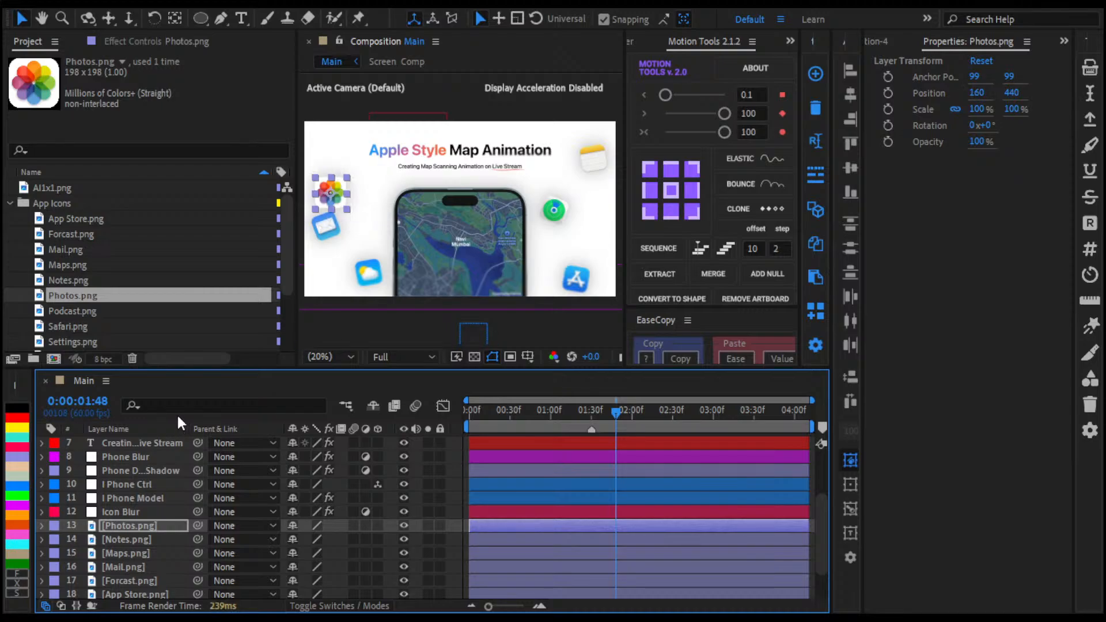
{"action": "key", "text": "shift+Up"}
{"action": "key", "text": "shift+Up"}
{"action": "key", "text": "shift+Up"}
{"action": "key", "text": "shift+Up"}
{"action": "key", "text": "shift+Up"}
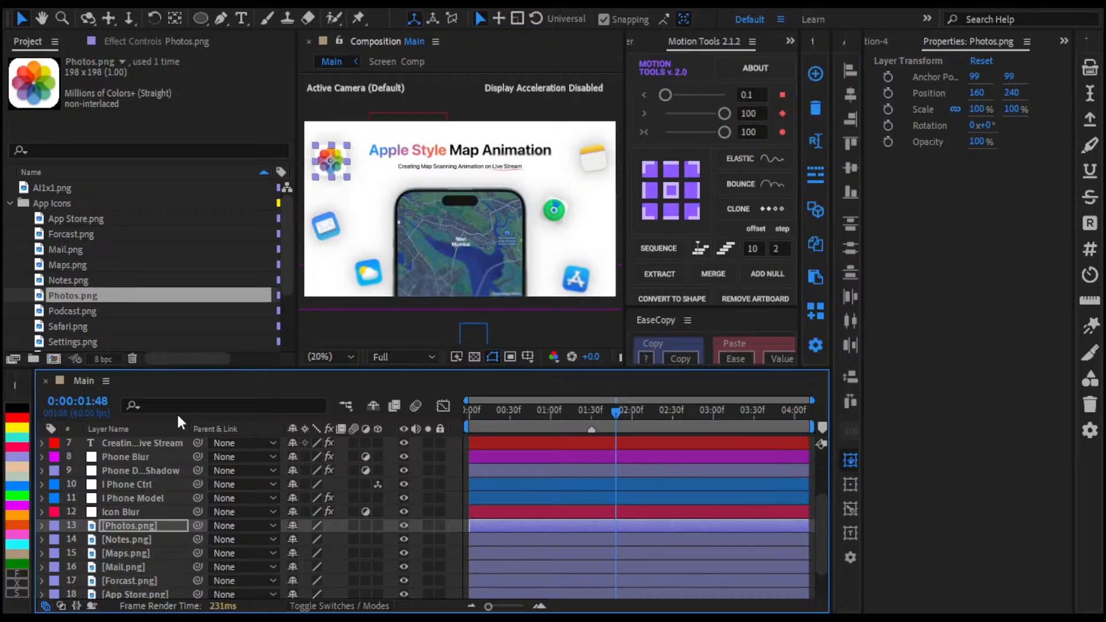
{"action": "key", "text": "shift+Down"}
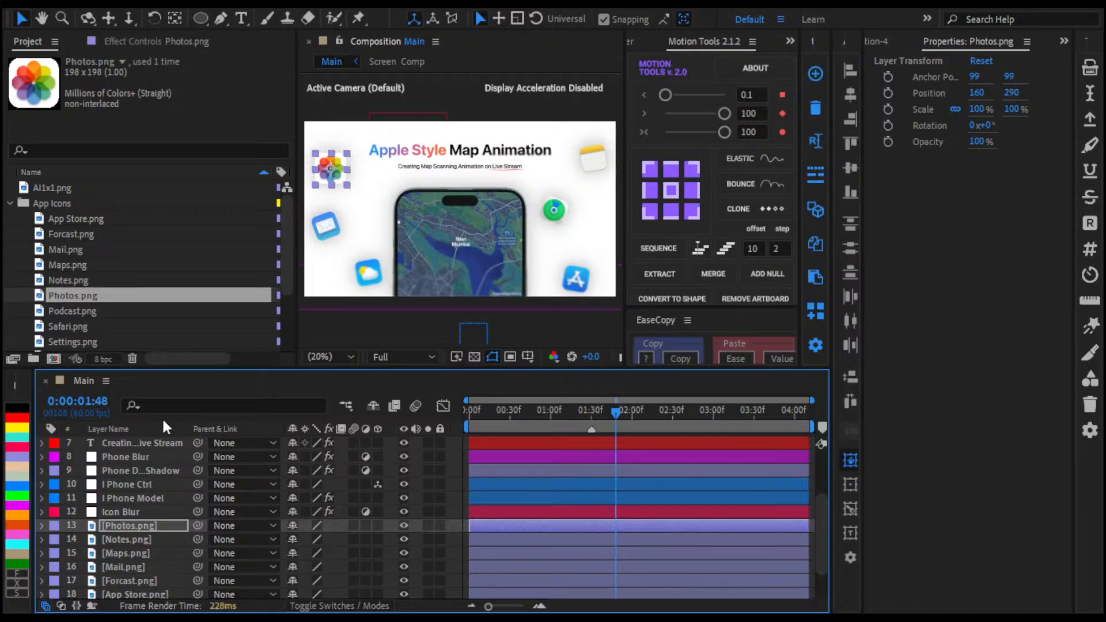
{"action": "key", "text": "alt+shift+KP_Subtract"}
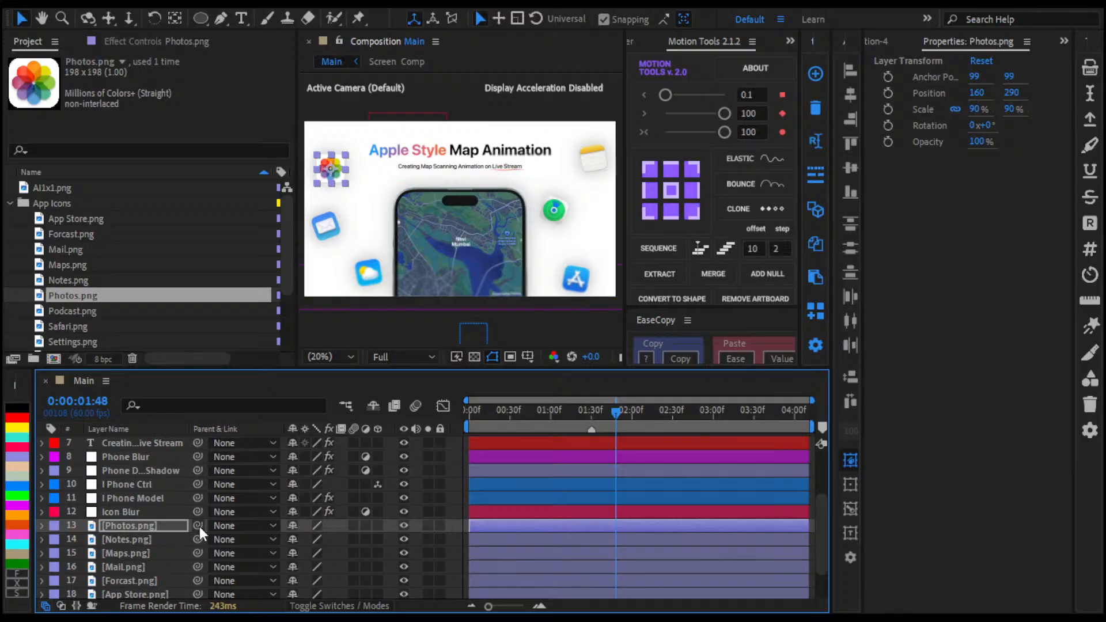
Step: Match the Photos layer to the Notes layer's position, scale and rotation by temporarily parenting it to Notes with snapping
{"action": "left_click_drag", "start_coordinate": [198, 525], "coordinate": [164, 545]}
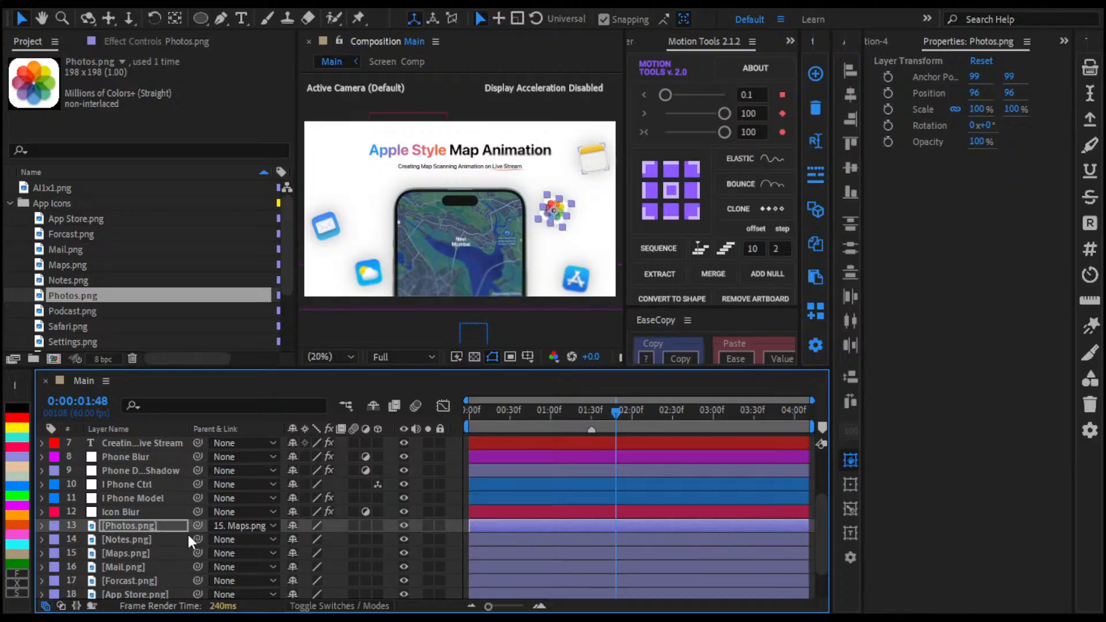
{"action": "left_click", "coordinate": [154, 538]}
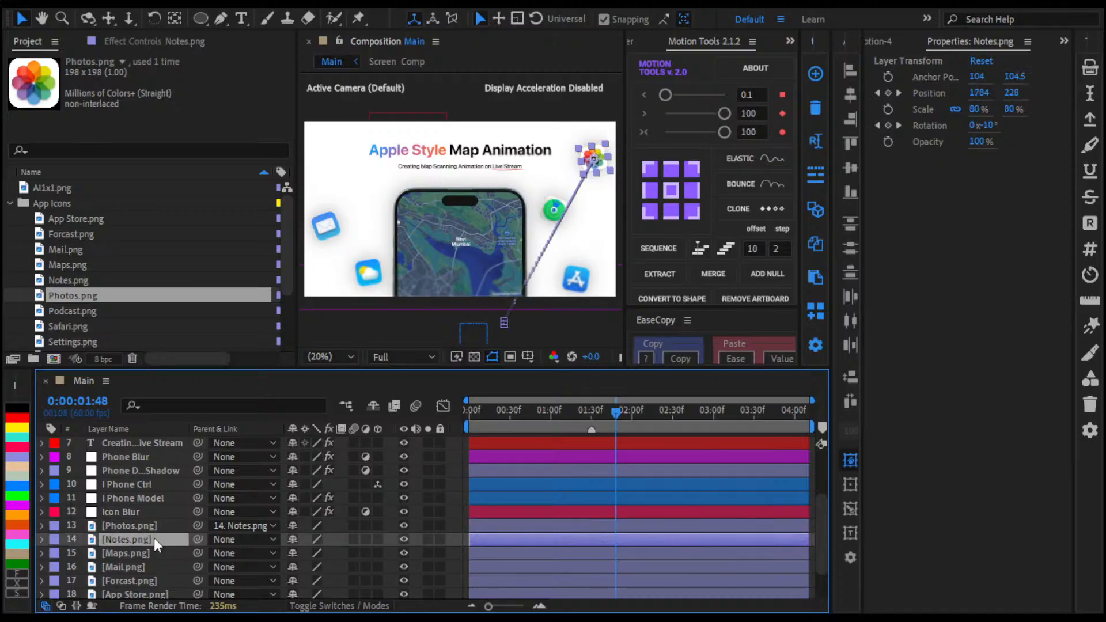
{"action": "left_click", "coordinate": [234, 527]}
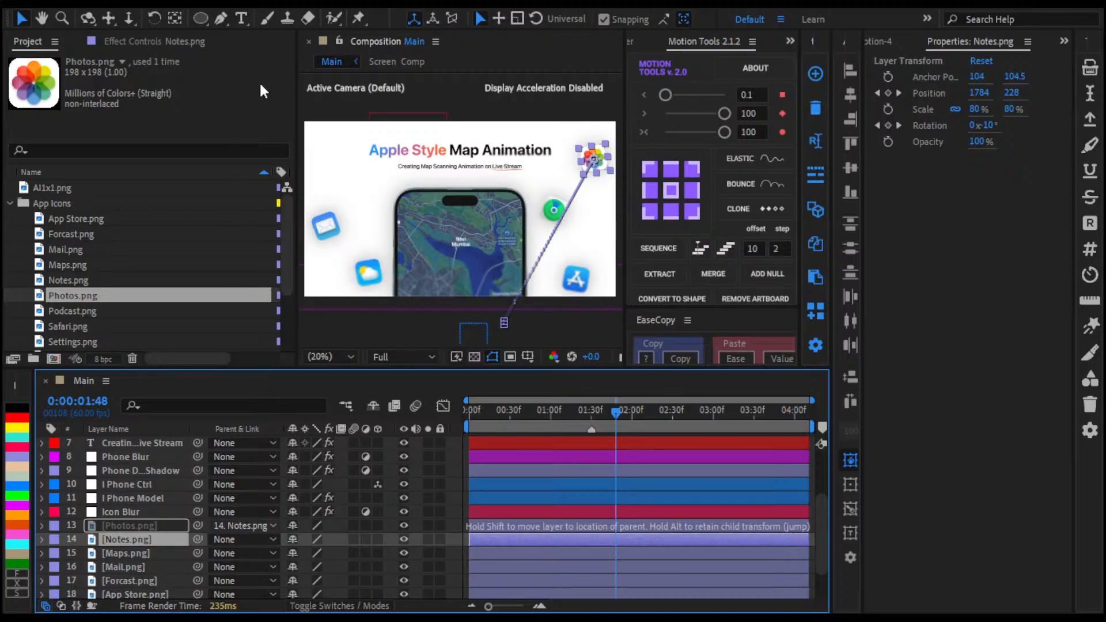
{"action": "left_click", "coordinate": [255, 125]}
{"action": "left_click", "coordinate": [144, 526]}
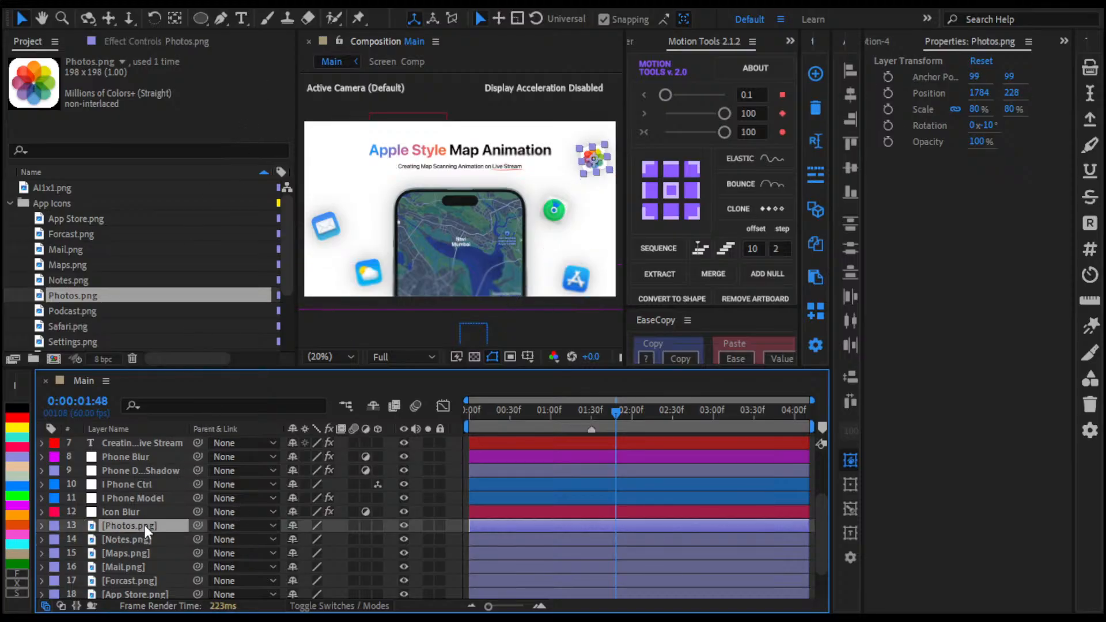
Step: Try to move the Notes icon left to position 434, 228 at 0:00:01:48, and delete the added position keyframe
{"action": "left_click", "coordinate": [137, 539]}
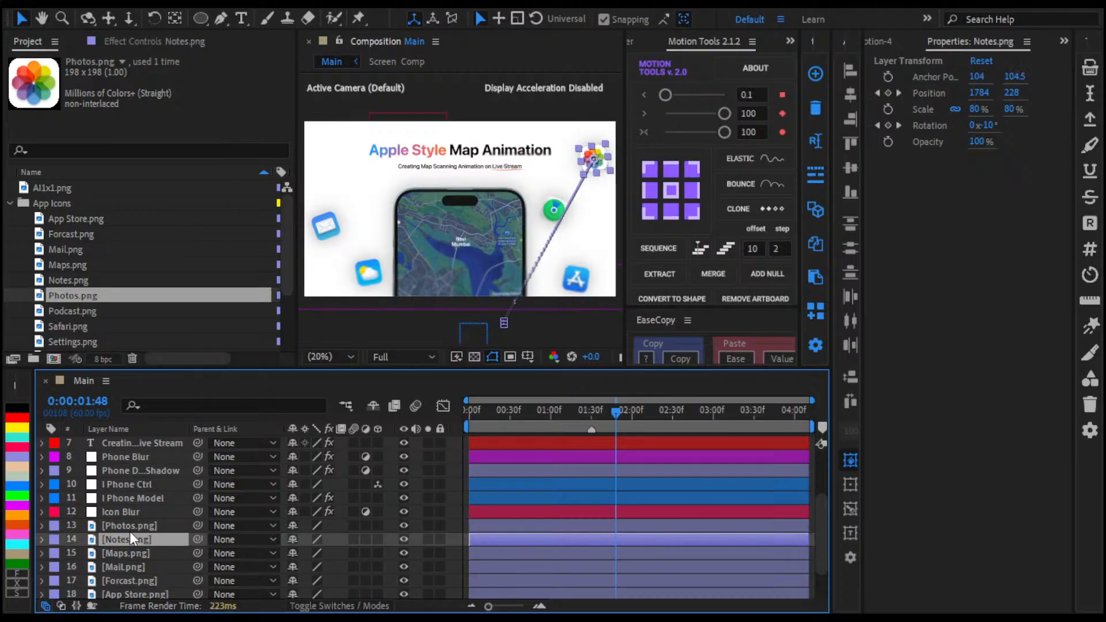
{"action": "key", "text": "shift+Left"}
{"action": "key", "text": "shift+Left"}
{"action": "key", "text": "shift+Left"}
{"action": "key", "text": "shift+Left"}
{"action": "key", "text": "shift+Left"}
{"action": "key", "text": "shift+Left"}
{"action": "key", "text": "shift+Left"}
{"action": "key", "text": "shift+Left"}
{"action": "key", "text": "shift+Left"}
{"action": "key", "text": "shift+Left"}
{"action": "key", "text": "shift+Left"}
{"action": "key", "text": "shift+Left"}
{"action": "key", "text": "shift+Left"}
{"action": "key", "text": "shift+Left"}
{"action": "key", "text": "shift+Left"}
{"action": "key", "text": "shift+Left"}
{"action": "key", "text": "shift+Left"}
{"action": "key", "text": "shift+Left"}
{"action": "key", "text": "shift+Left"}
{"action": "key", "text": "shift+Left"}
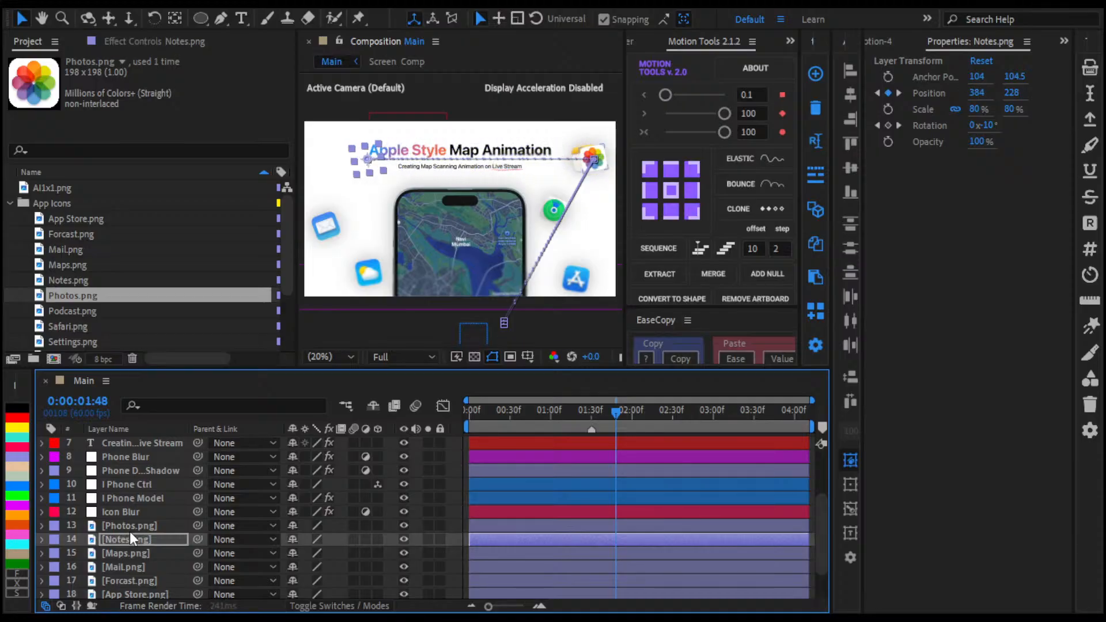
{"action": "key", "text": "shift+Right"}
{"action": "key", "text": "shift+Right"}
{"action": "key", "text": "shift+Right"}
{"action": "key", "text": "shift+Right"}
{"action": "key", "text": "shift+Right"}
{"action": "key", "text": "u"}
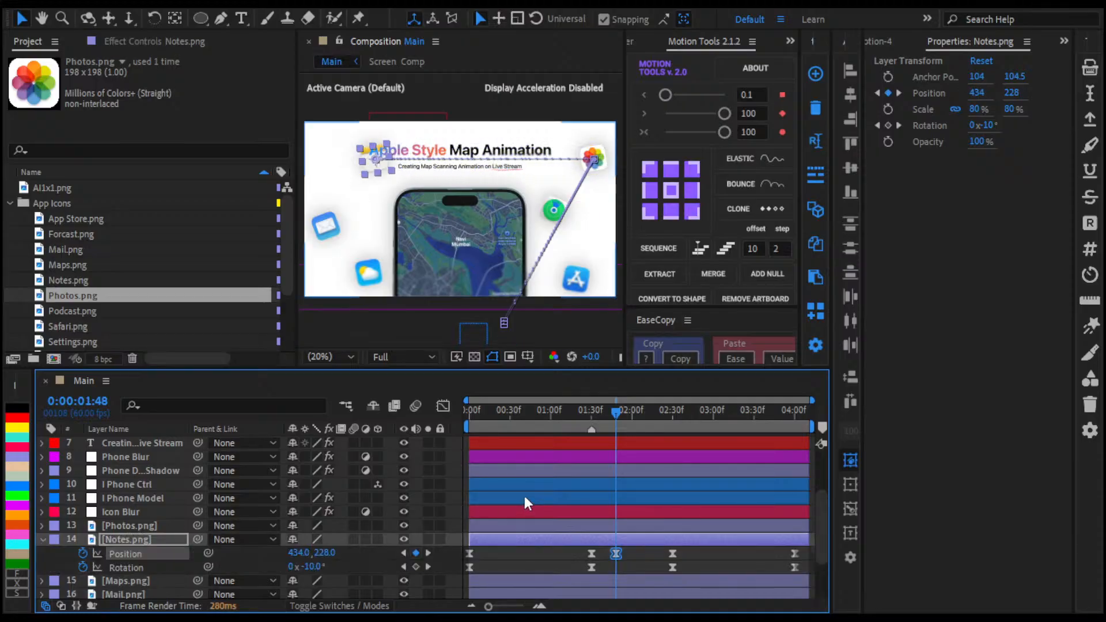
{"action": "key", "text": "Delete"}
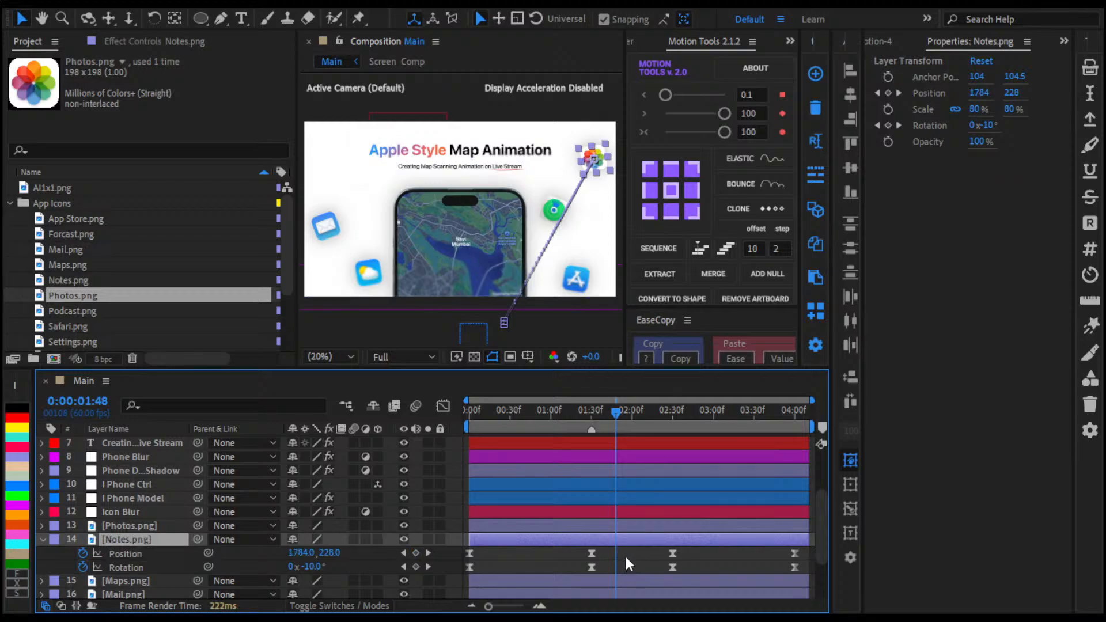
Step: At the 0:00:01:30 keyframe, shift all of the Notes layer's position keyframes left together, reaching 1534, 228
{"action": "key", "text": "j"}
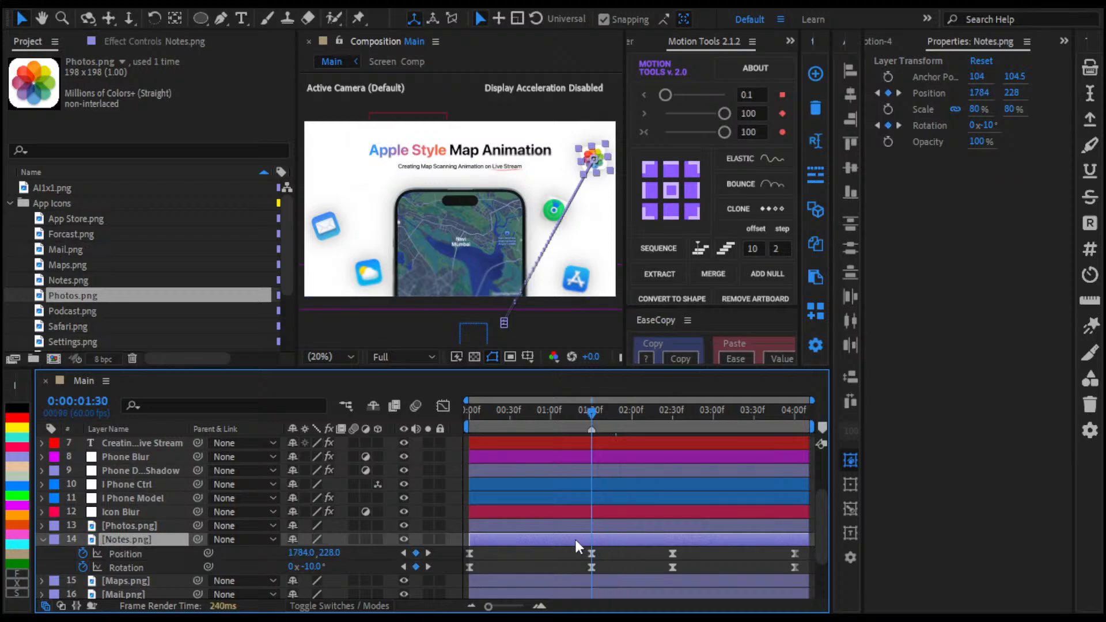
{"action": "left_click", "coordinate": [183, 551]}
{"action": "key", "text": "shift+Left"}
{"action": "key", "text": "shift+Left"}
{"action": "key", "text": "shift+Left"}
{"action": "key", "text": "shift+Left"}
{"action": "key", "text": "shift+Left"}
{"action": "key", "text": "shift+Left"}
{"action": "key", "text": "shift+Left"}
{"action": "key", "text": "shift+Left"}
{"action": "key", "text": "shift+Left"}
{"action": "key", "text": "shift+Left"}
{"action": "key", "text": "shift+Left"}
{"action": "key", "text": "shift+Left"}
{"action": "key", "text": "shift+Left"}
{"action": "key", "text": "shift+Left"}
{"action": "key", "text": "shift+Left"}
{"action": "key", "text": "shift+Left"}
{"action": "key", "text": "shift+Left"}
{"action": "key", "text": "shift+Left"}
{"action": "key", "text": "shift+Left"}
{"action": "key", "text": "shift+Left"}
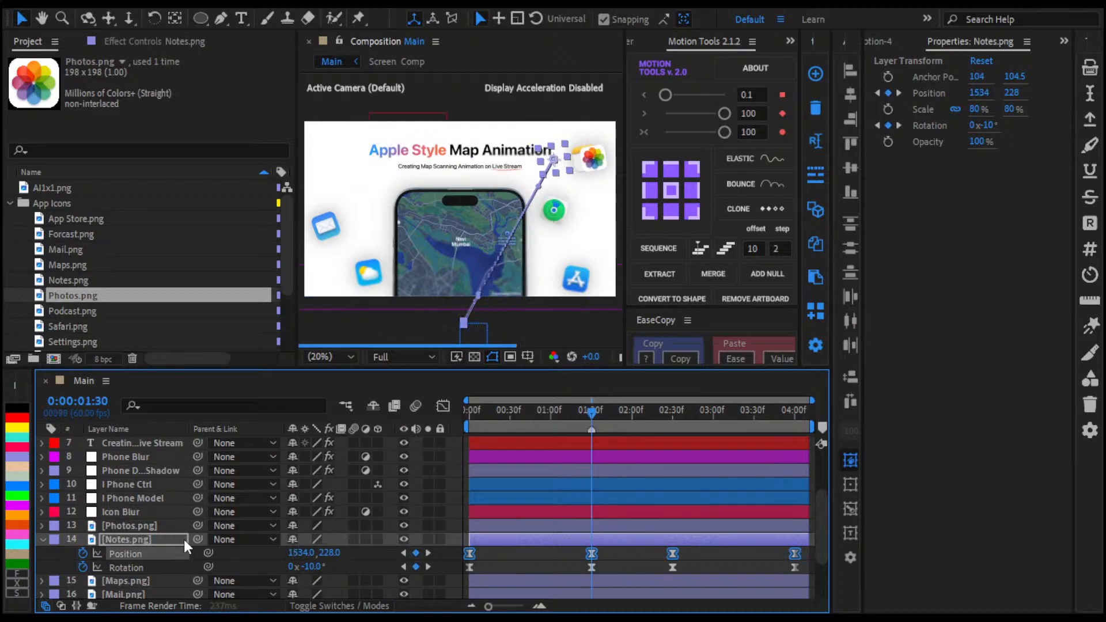
Step: Try shifting the Notes layer's 0:00:01:30 and final position keyframes left together, to 584, 228 at the current time
{"action": "left_click", "coordinate": [636, 550]}
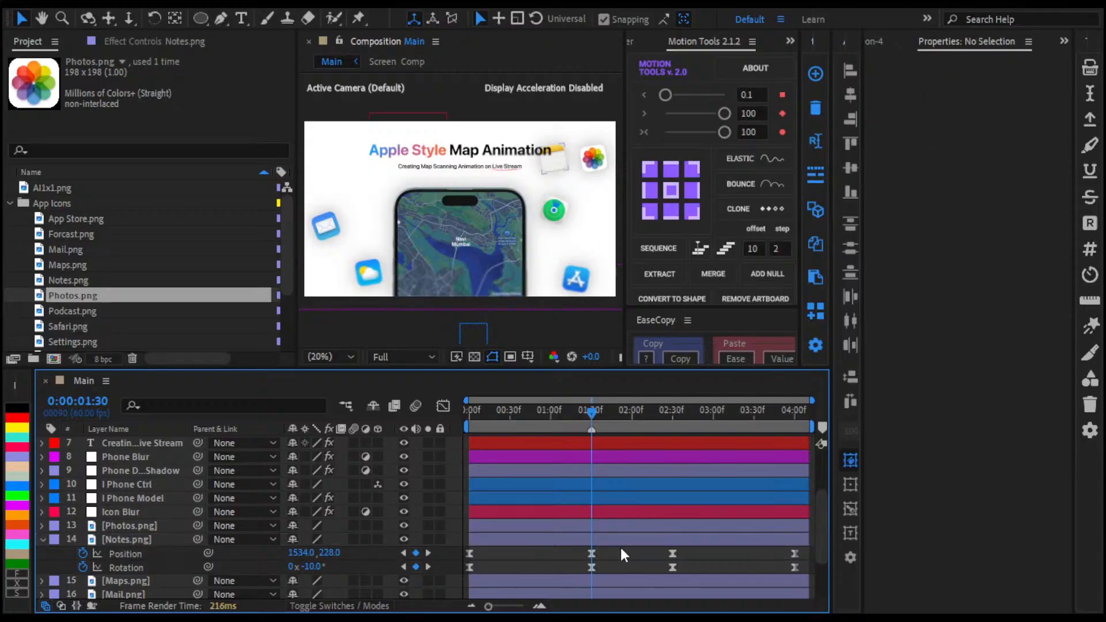
{"action": "left_click", "coordinate": [592, 554]}
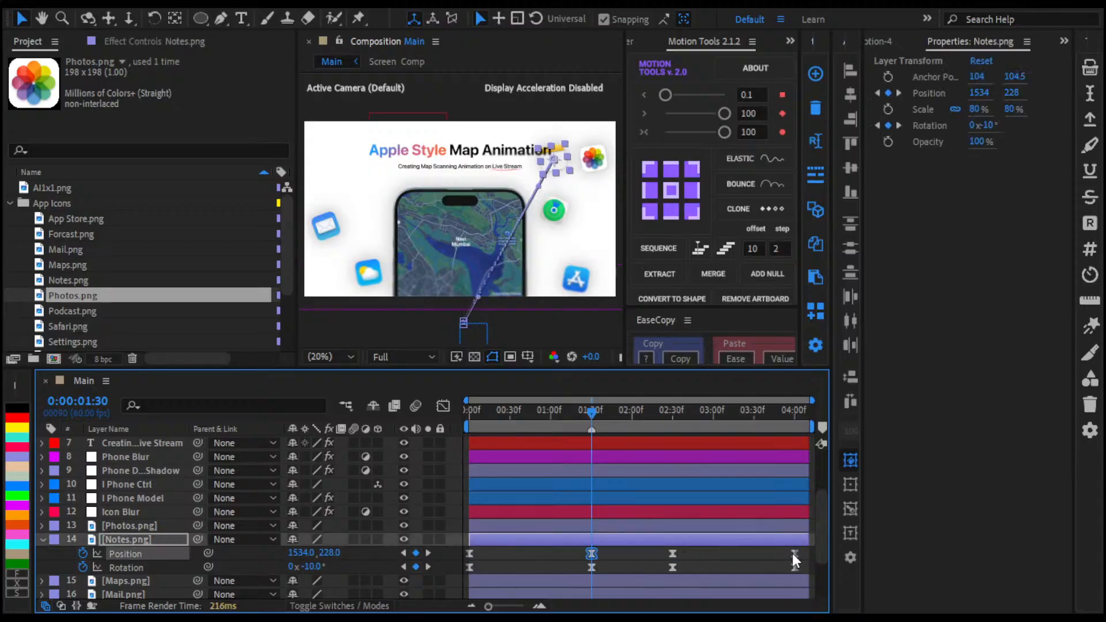
{"action": "left_click_drag", "start_coordinate": [809, 551], "coordinate": [809, 551]}
{"action": "key", "text": "shift+Left"}
{"action": "key", "text": "shift+Left"}
{"action": "key", "text": "shift+Left"}
{"action": "key", "text": "shift+Left"}
{"action": "key", "text": "shift+Left"}
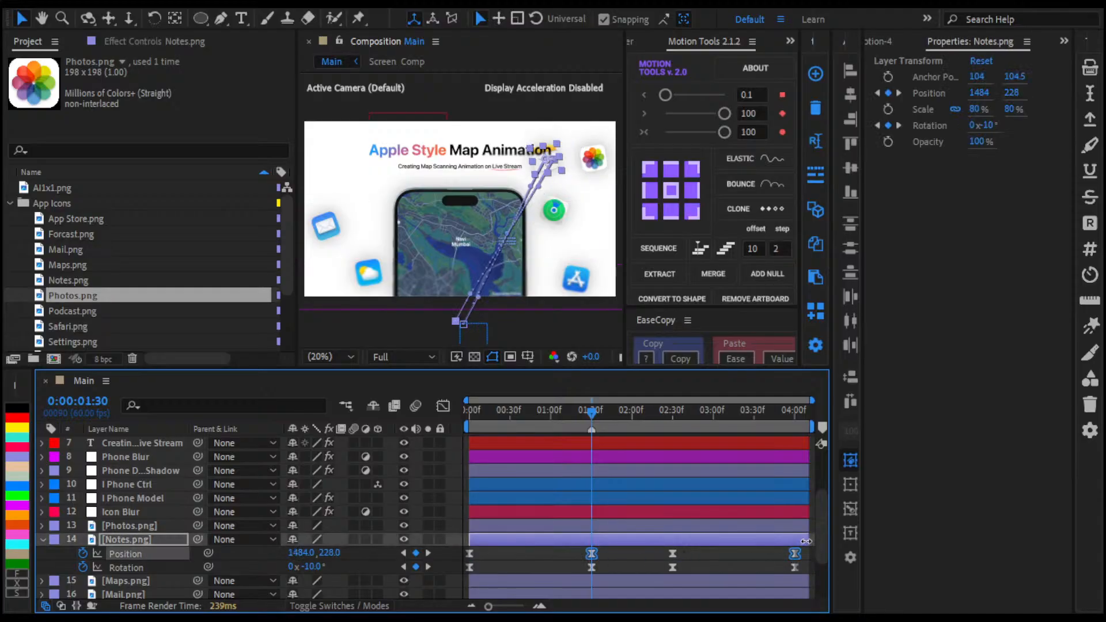
{"action": "key", "text": "shift+Left"}
{"action": "key", "text": "shift+Left"}
{"action": "key", "text": "shift+Left"}
{"action": "key", "text": "shift+Left"}
{"action": "key", "text": "shift+Left"}
{"action": "key", "text": "shift+Left"}
{"action": "key", "text": "shift+Left"}
{"action": "key", "text": "shift+Left"}
{"action": "key", "text": "shift+Left"}
{"action": "key", "text": "shift+Left"}
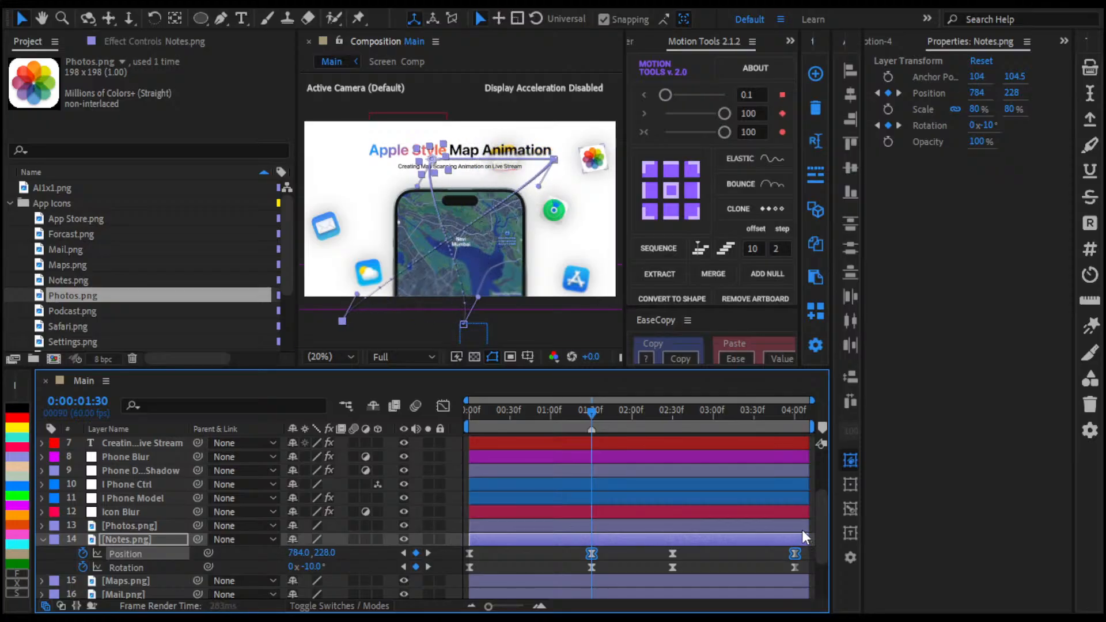
{"action": "key", "text": "shift+Left"}
{"action": "key", "text": "shift+Left"}
{"action": "key", "text": "shift+Left"}
{"action": "key", "text": "shift+Left"}
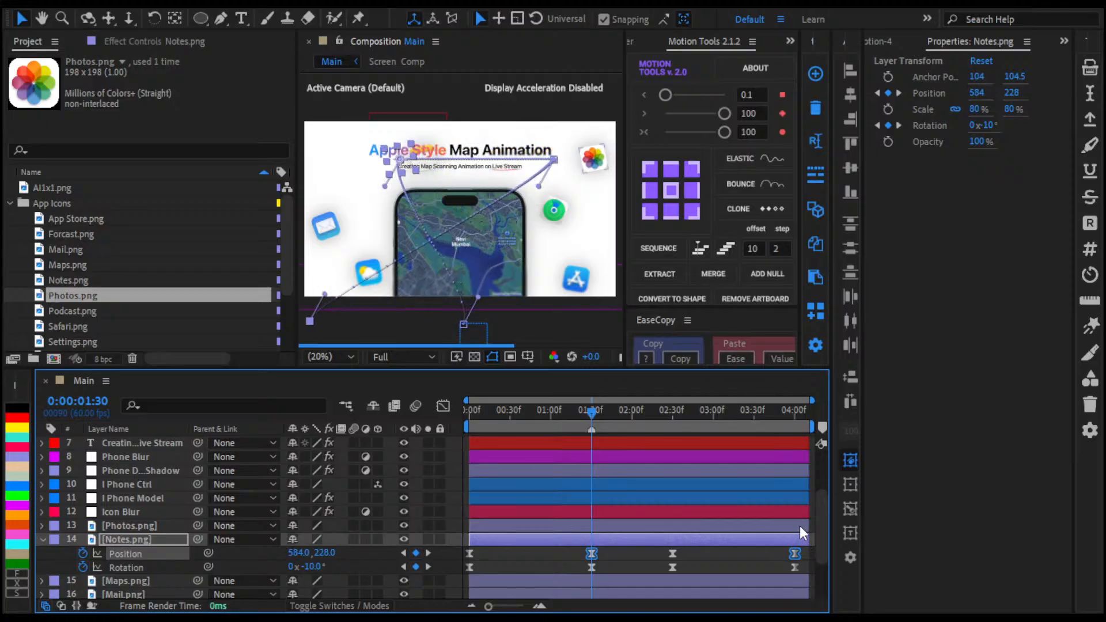
Step: Return the Notes icon to the right of the title, at position 1584, 228, and deselect its keyframes
{"action": "key", "text": "shift+Right"}
{"action": "key", "text": "shift+Right"}
{"action": "key", "text": "shift+Right"}
{"action": "key", "text": "shift+Right"}
{"action": "key", "text": "shift+Right"}
{"action": "key", "text": "shift+Right"}
{"action": "key", "text": "shift+Right"}
{"action": "key", "text": "shift+Right"}
{"action": "key", "text": "shift+Right"}
{"action": "key", "text": "shift+Right"}
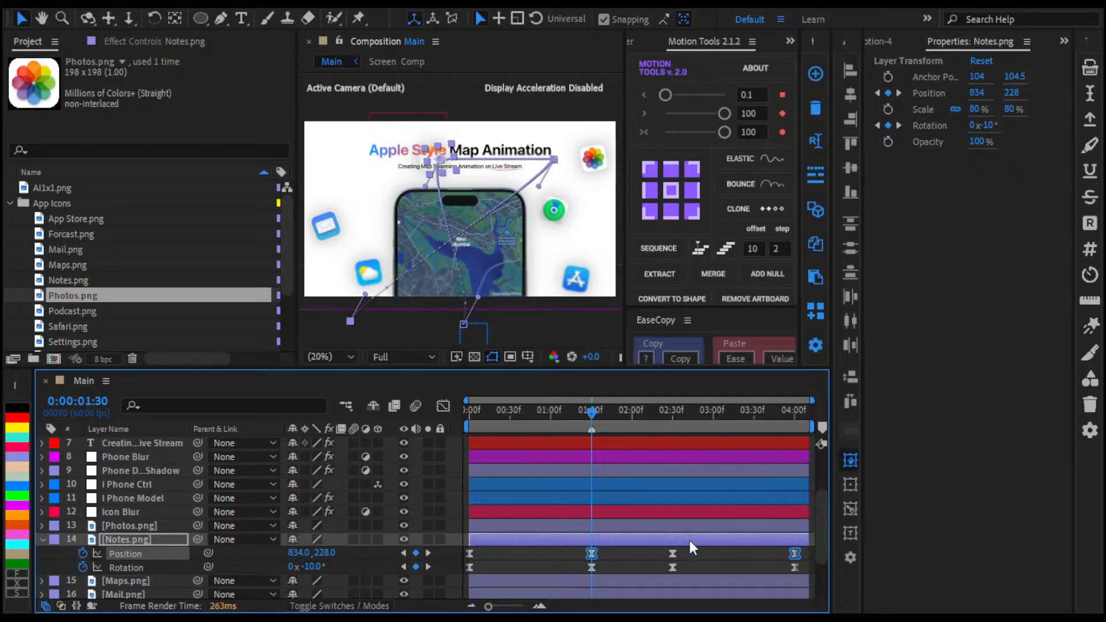
{"action": "key", "text": "shift+Right"}
{"action": "key", "text": "shift+Right"}
{"action": "key", "text": "shift+Right"}
{"action": "key", "text": "shift+Right"}
{"action": "key", "text": "shift+Right"}
{"action": "key", "text": "shift+Right"}
{"action": "key", "text": "shift+Right"}
{"action": "key", "text": "shift+Right"}
{"action": "key", "text": "shift+Right"}
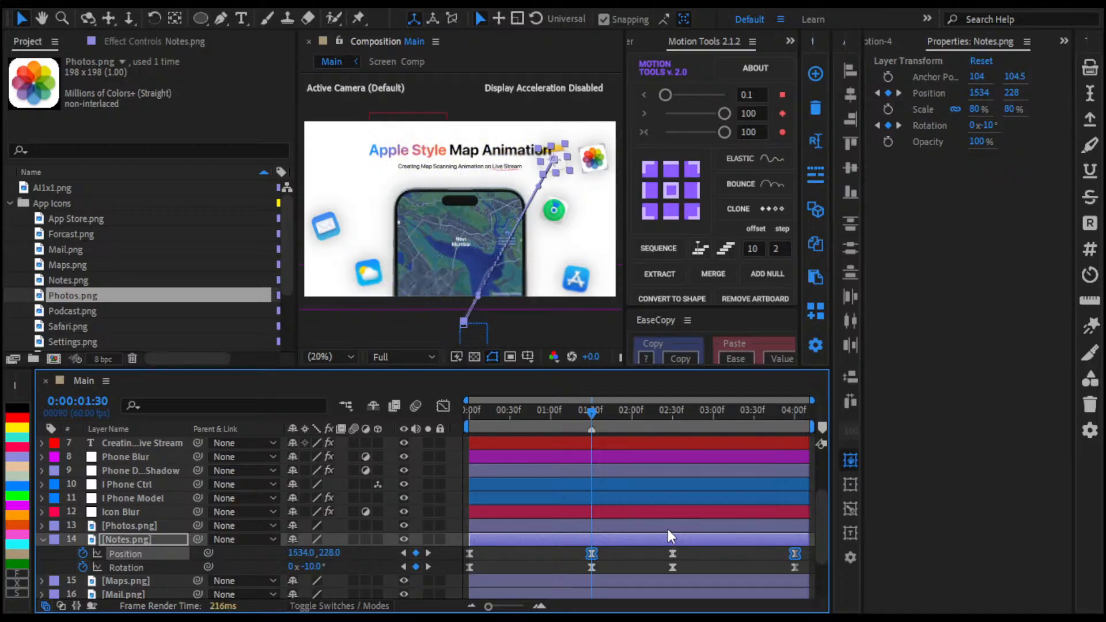
{"action": "key", "text": "shift+Right"}
{"action": "left_click", "coordinate": [641, 551]}
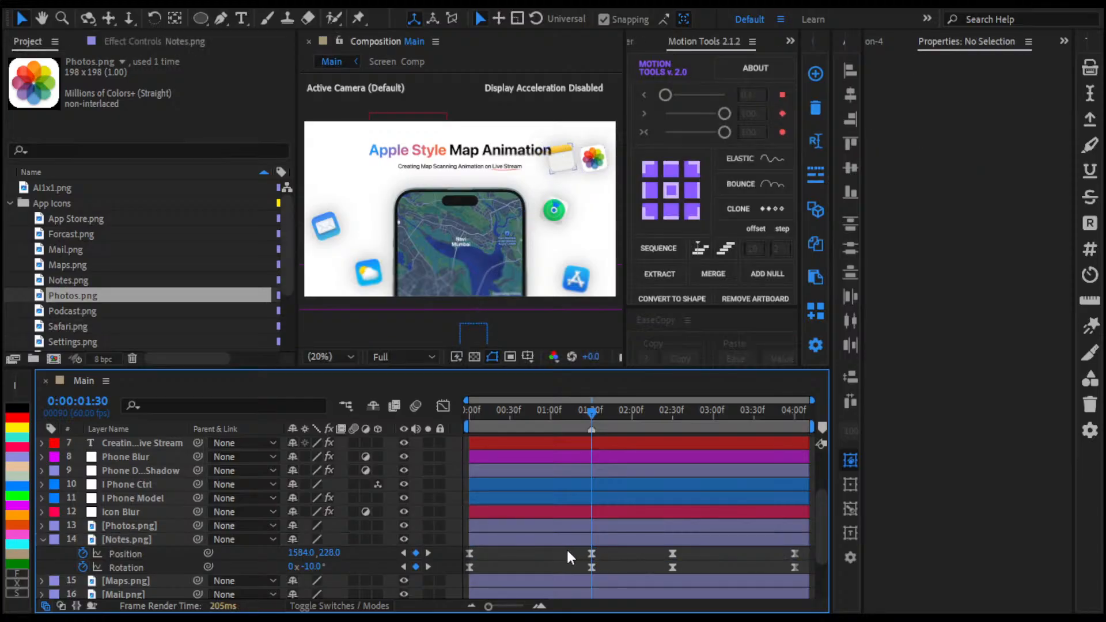
Step: Shift only the Notes layer's two middle position keyframes, at 0:00:01:30 and 0:00:02:30, left together to 84, 228
{"action": "left_click_drag", "start_coordinate": [565, 548], "coordinate": [693, 552]}
{"action": "key", "text": "shift+Left"}
{"action": "key", "text": "shift+Left"}
{"action": "key", "text": "shift+Left"}
{"action": "key", "text": "shift+Left"}
{"action": "key", "text": "shift+Left"}
{"action": "key", "text": "shift+Left"}
{"action": "key", "text": "shift+Left"}
{"action": "key", "text": "shift+Left"}
{"action": "key", "text": "shift+Left"}
{"action": "key", "text": "shift+Left"}
{"action": "key", "text": "shift+Left"}
{"action": "key", "text": "shift+Left"}
{"action": "key", "text": "shift+Left"}
{"action": "key", "text": "shift+Left"}
{"action": "key", "text": "shift+Left"}
{"action": "key", "text": "shift+Left"}
{"action": "key", "text": "shift+Left"}
{"action": "key", "text": "shift+Left"}
{"action": "key", "text": "shift+Left"}
{"action": "key", "text": "shift+Left"}
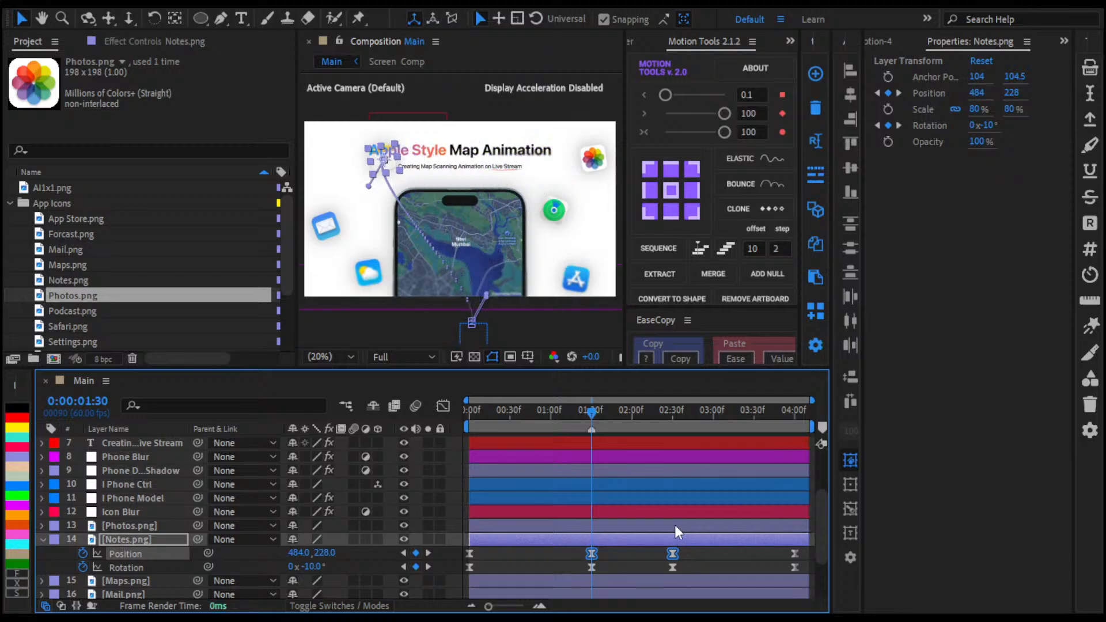
{"action": "key", "text": "shift+Left"}
{"action": "key", "text": "shift+Left"}
{"action": "key", "text": "shift+Left"}
{"action": "key", "text": "shift+Left"}
{"action": "key", "text": "shift+Left"}
{"action": "key", "text": "shift+Left"}
{"action": "key", "text": "shift+Left"}
{"action": "key", "text": "shift+Left"}
{"action": "key", "text": "shift+Left"}
{"action": "key", "text": "shift+Left"}
{"action": "key", "text": "shift+Left"}
{"action": "key", "text": "shift+Left"}
{"action": "key", "text": "shift+Left"}
{"action": "key", "text": "shift+Left"}
{"action": "key", "text": "shift+Left"}
{"action": "key", "text": "shift+Left"}
{"action": "key", "text": "shift+Left"}
{"action": "key", "text": "shift+Left"}
{"action": "key", "text": "shift+Left"}
{"action": "key", "text": "shift+Left"}
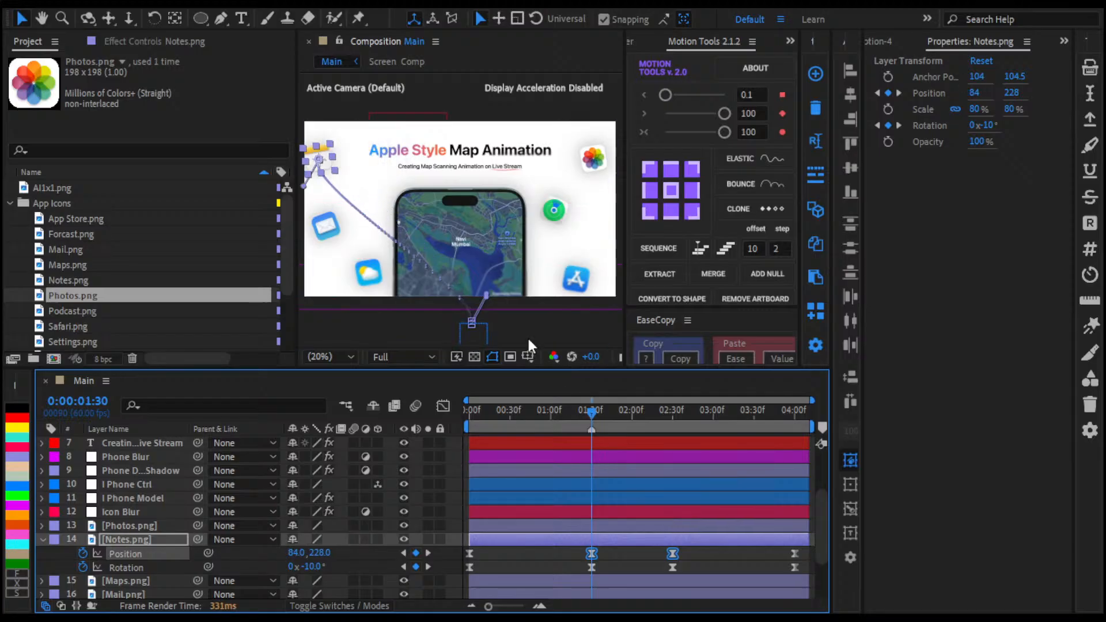
Step: Shift the two middle Notes position keyframes to 184, 278, using the title and action safe guides for alignment
{"action": "mouse_move", "coordinate": [349, 183]}
{"action": "left_mouse_down"}
{"action": "mouse_move", "coordinate": [358, 178]}
{"action": "mouse_move", "coordinate": [291, 183]}
{"action": "mouse_move", "coordinate": [364, 186]}
{"action": "left_mouse_up"}
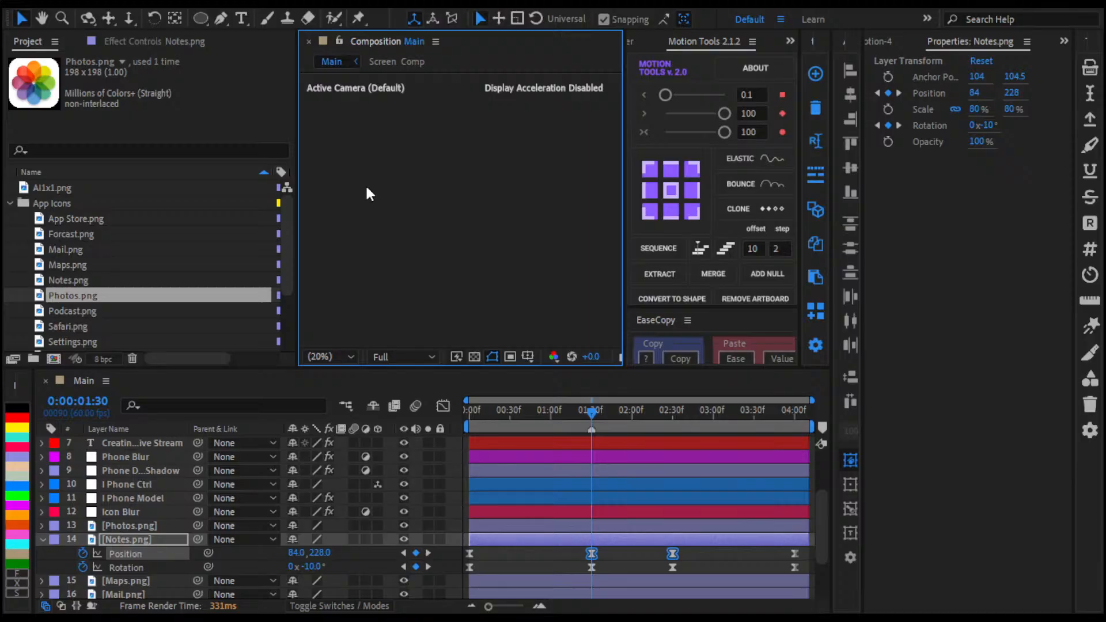
{"action": "left_click", "coordinate": [446, 190]}
{"action": "scroll", "coordinate": [462, 201], "scroll_direction": "down", "scroll_amount": 5}
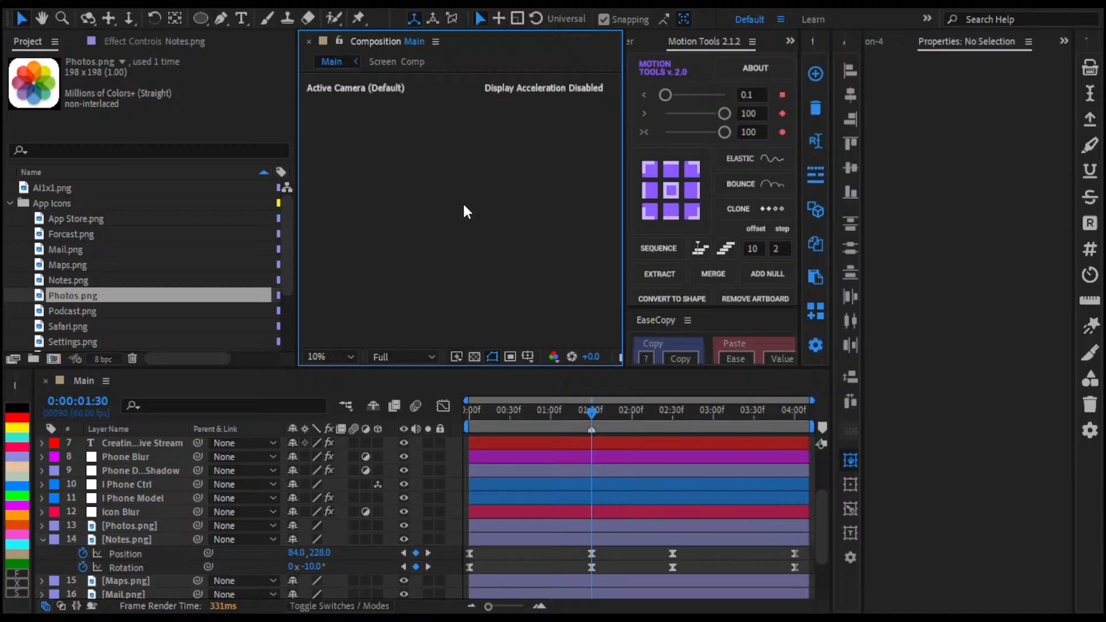
{"action": "key", "text": "shift+slash"}
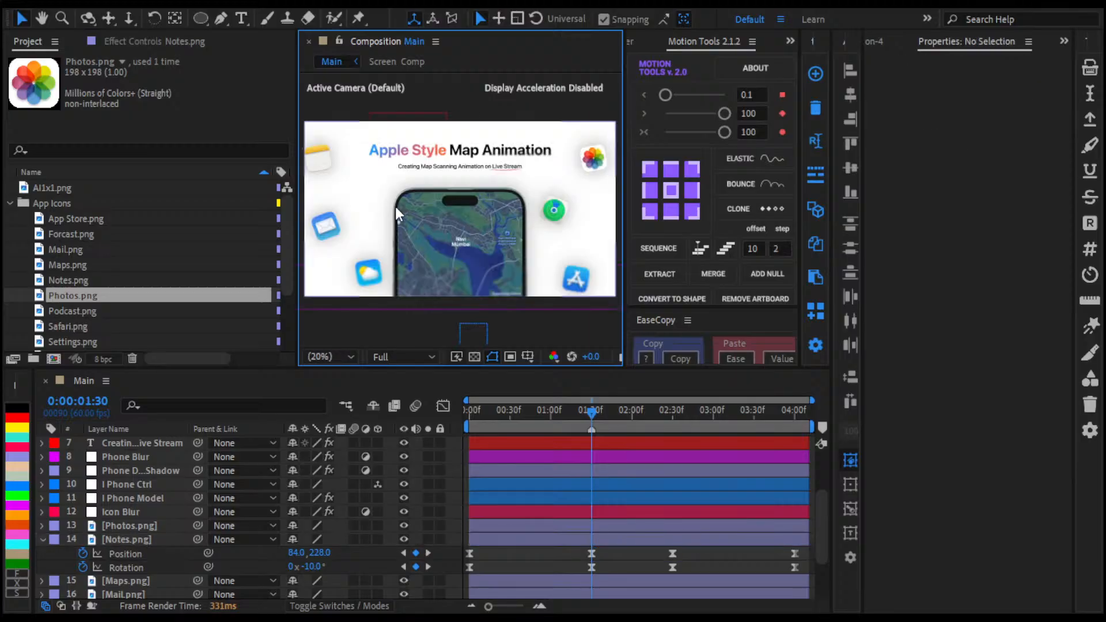
{"action": "left_click", "coordinate": [515, 540]}
{"action": "left_click_drag", "start_coordinate": [570, 562], "coordinate": [687, 552]}
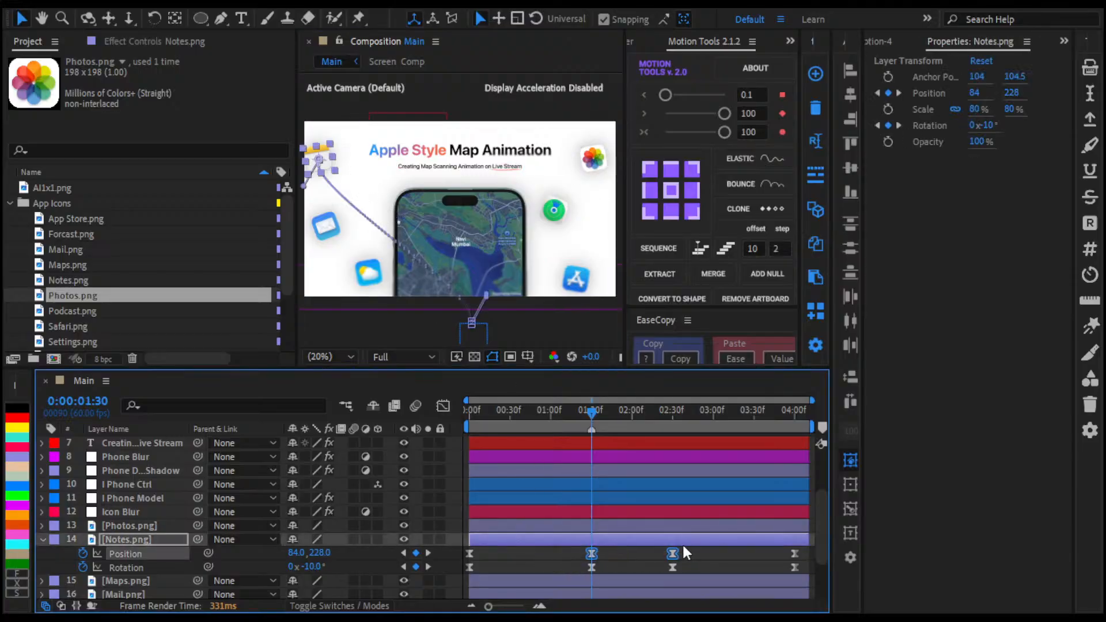
{"action": "key", "text": "shift+Right"}
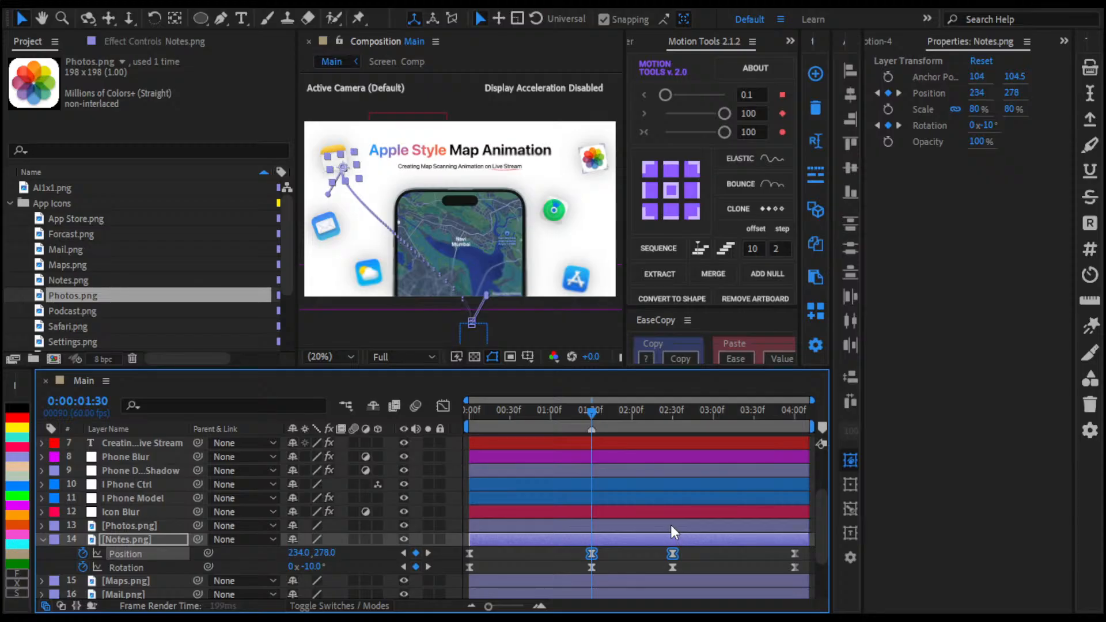
{"action": "key", "text": "apostrophe"}
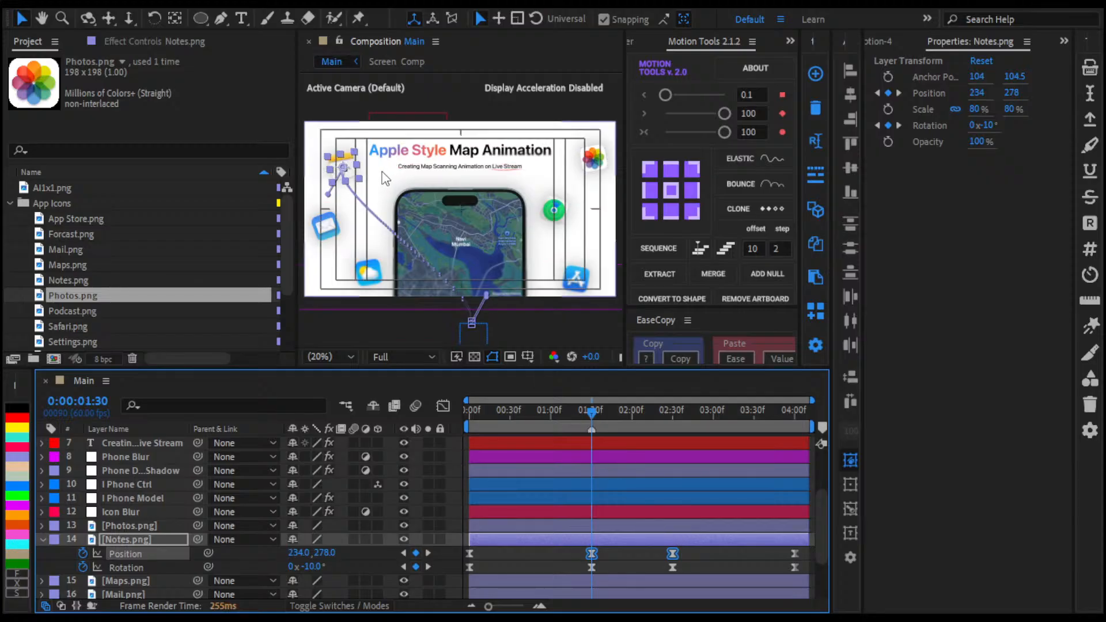
{"action": "key", "text": "shift+Left"}
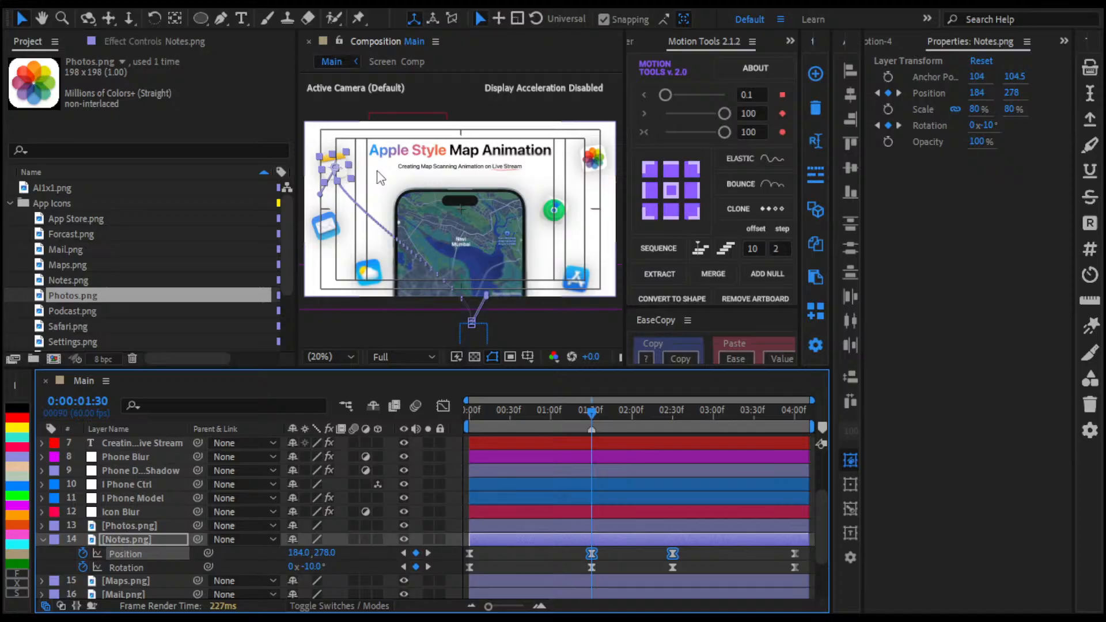
Step: Shift the Mail layer's position keyframes at 0:00:01:30 and 0:00:02:30 together to 382, 595.6
{"action": "scroll", "coordinate": [503, 529], "scroll_direction": "down", "scroll_amount": 3}
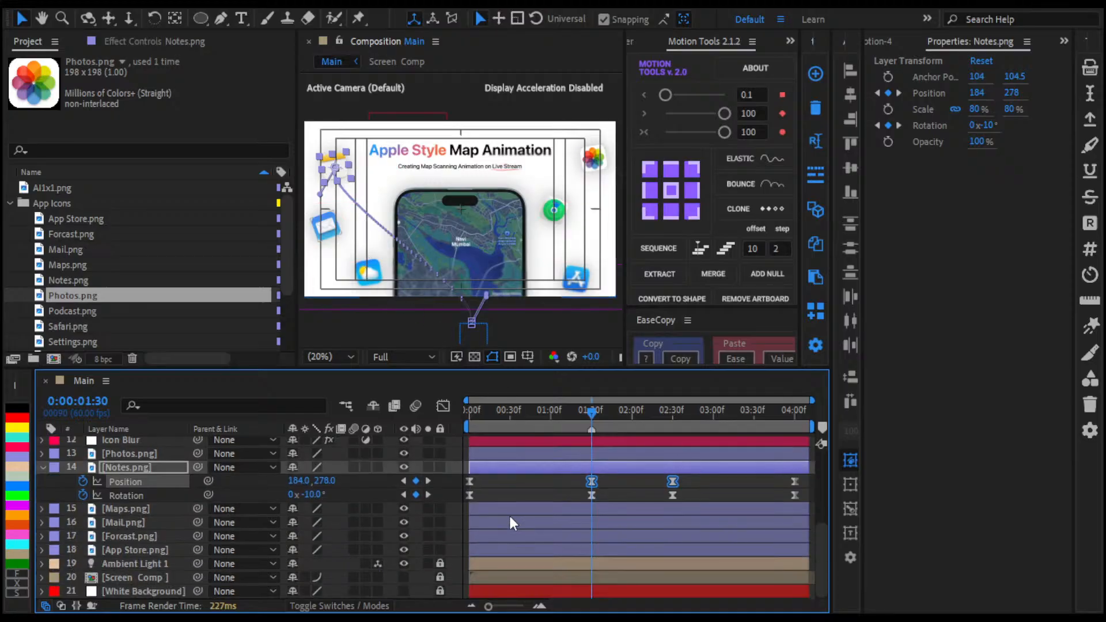
{"action": "left_click", "coordinate": [124, 522]}
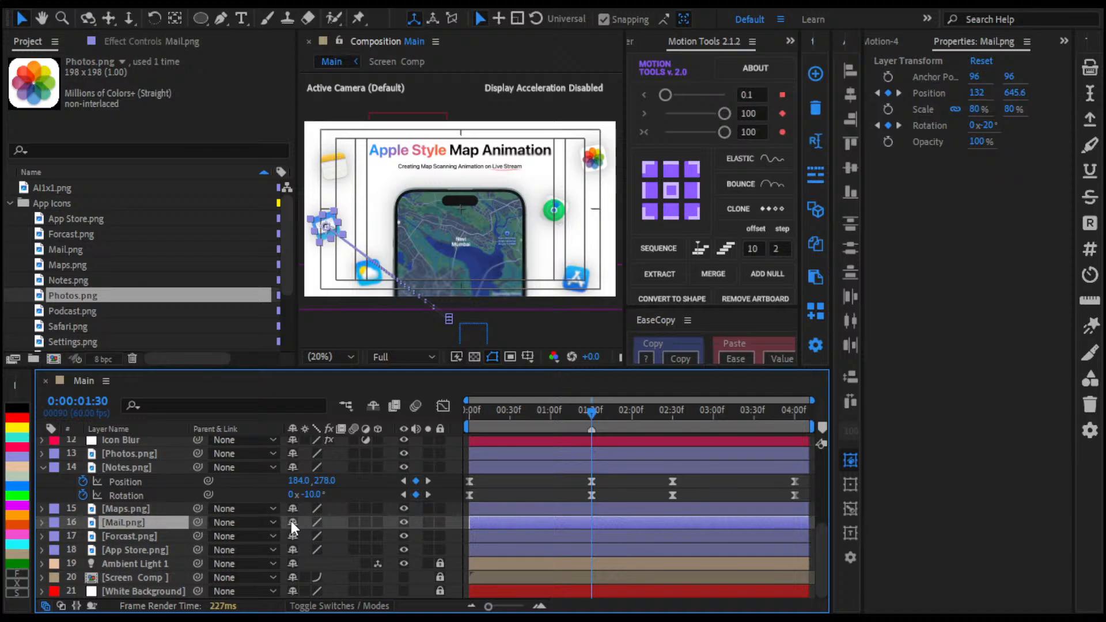
{"action": "key", "text": "p"}
{"action": "left_click_drag", "start_coordinate": [568, 536], "coordinate": [710, 552]}
{"action": "key", "text": "shift+Right"}
{"action": "key", "text": "shift+Right"}
{"action": "key", "text": "shift+Right"}
{"action": "key", "text": "shift+Right"}
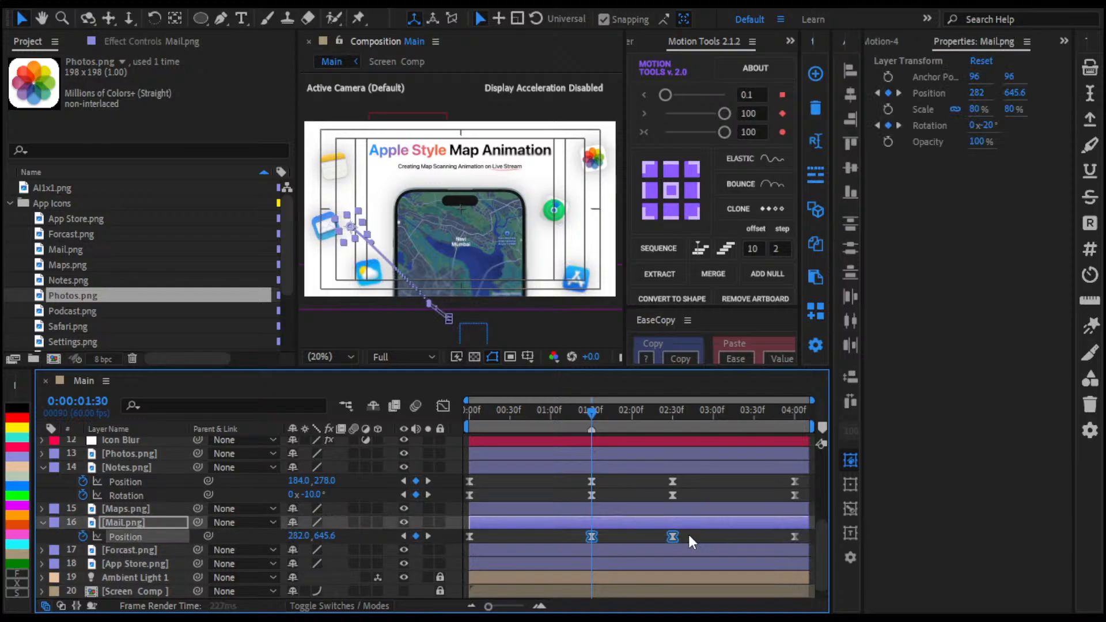
{"action": "key", "text": "shift+Up"}
{"action": "key", "text": "shift+Right"}
{"action": "key", "text": "shift+Right"}
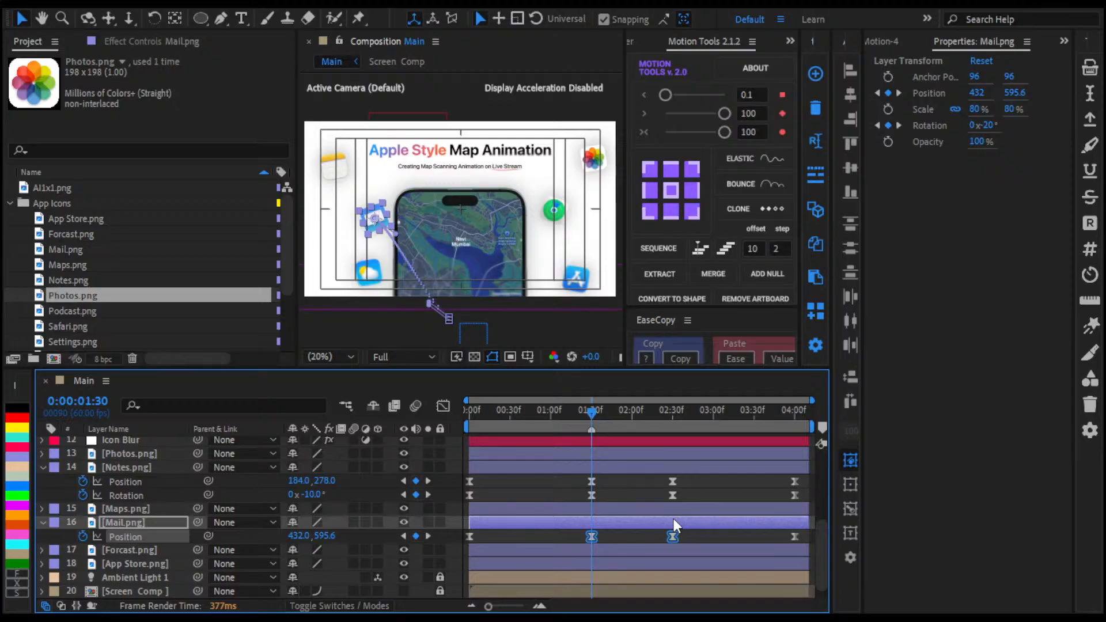
{"action": "key", "text": "shift+Left"}
{"action": "key", "text": "shift+Left"}
{"action": "key", "text": "shift+Left"}
{"action": "key", "text": "shift+Left"}
{"action": "key", "text": "shift+Left"}
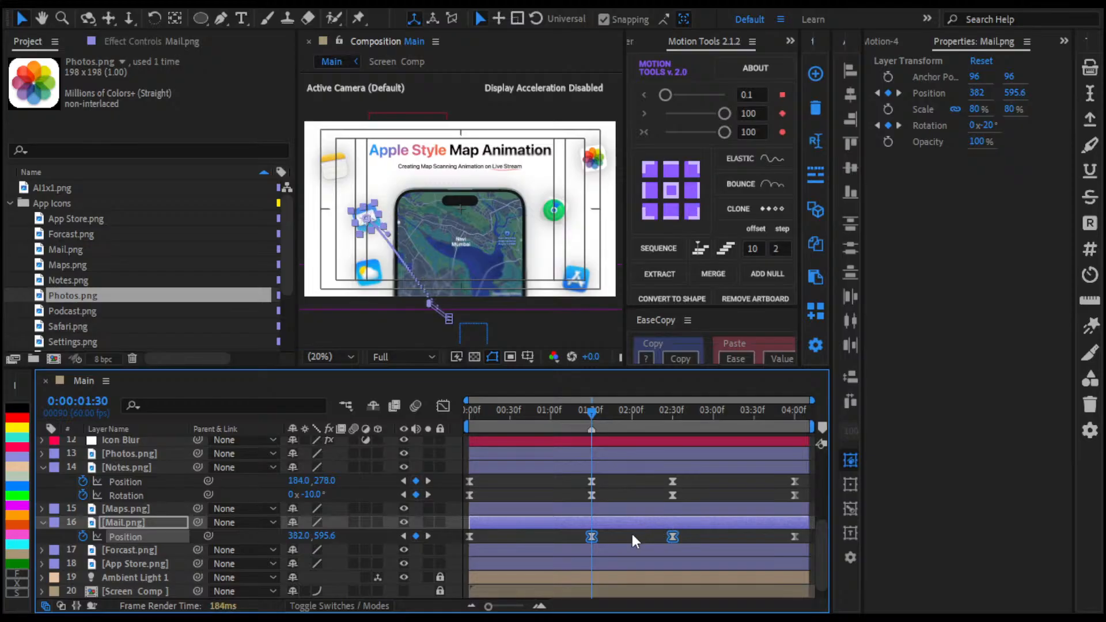
{"action": "left_click", "coordinate": [631, 536]}
Step: Shift the Forcast layer's position keyframes at 0:00:01:30 and 0:00:02:30 together to 246, 982, and preview the animation
{"action": "left_click", "coordinate": [604, 552]}
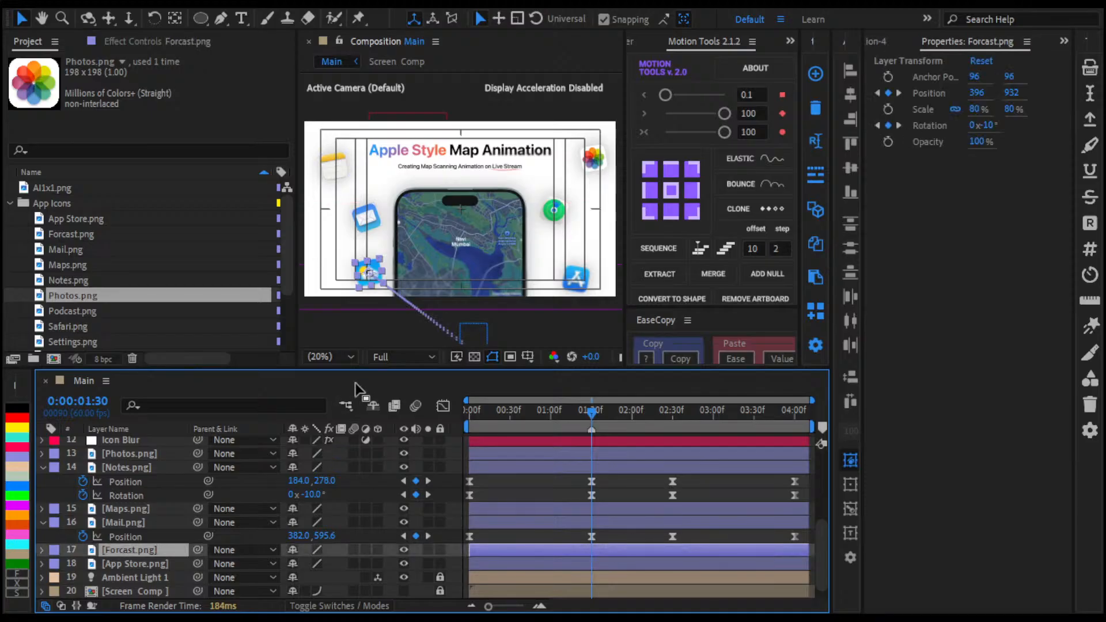
{"action": "key", "text": "u"}
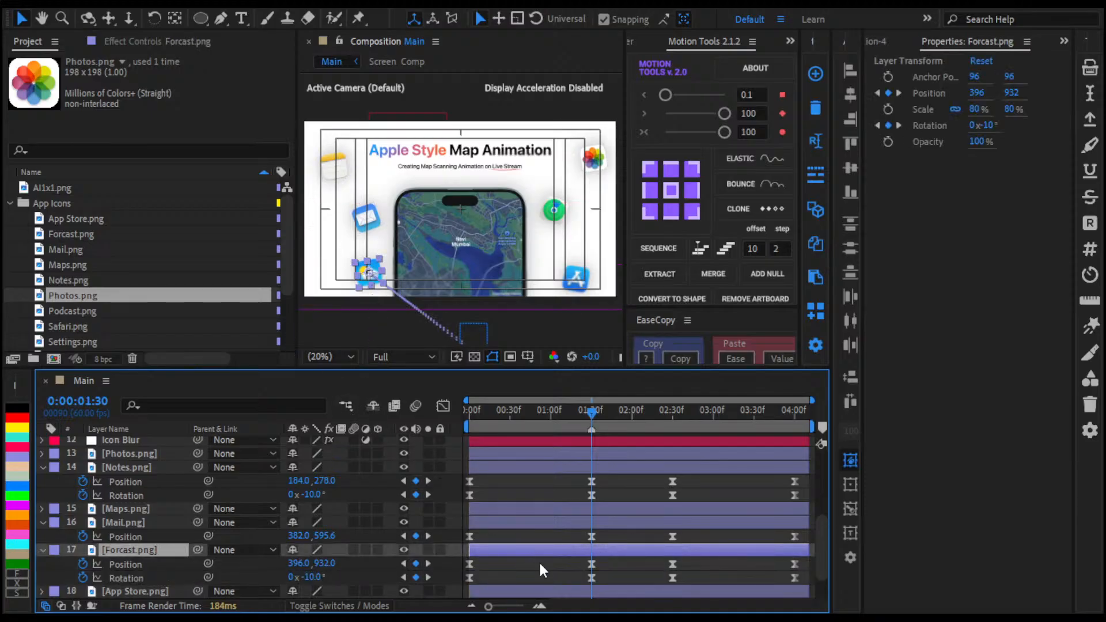
{"action": "left_click_drag", "start_coordinate": [548, 569], "coordinate": [714, 566]}
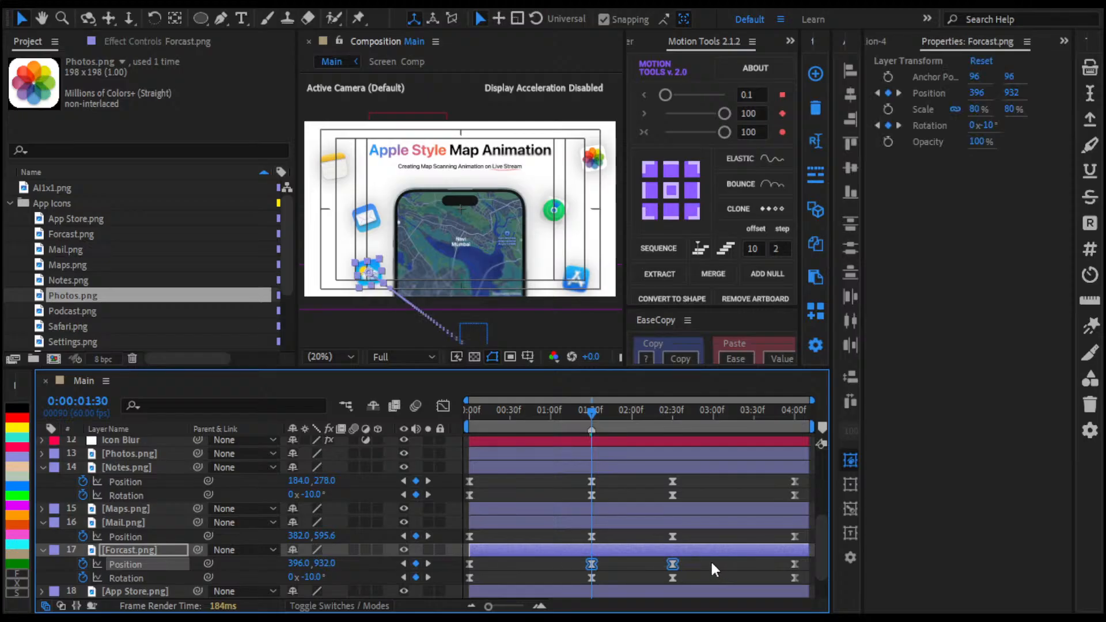
{"action": "key", "text": "shift+Left"}
{"action": "key", "text": "shift+Left"}
{"action": "key", "text": "shift+Left"}
{"action": "key", "text": "shift+Left"}
{"action": "key", "text": "shift+Left"}
{"action": "key", "text": "shift+Left"}
{"action": "key", "text": "shift+Left"}
{"action": "key", "text": "shift+Left"}
{"action": "key", "text": "shift+Left"}
{"action": "key", "text": "shift+Left"}
{"action": "key", "text": "shift+Left"}
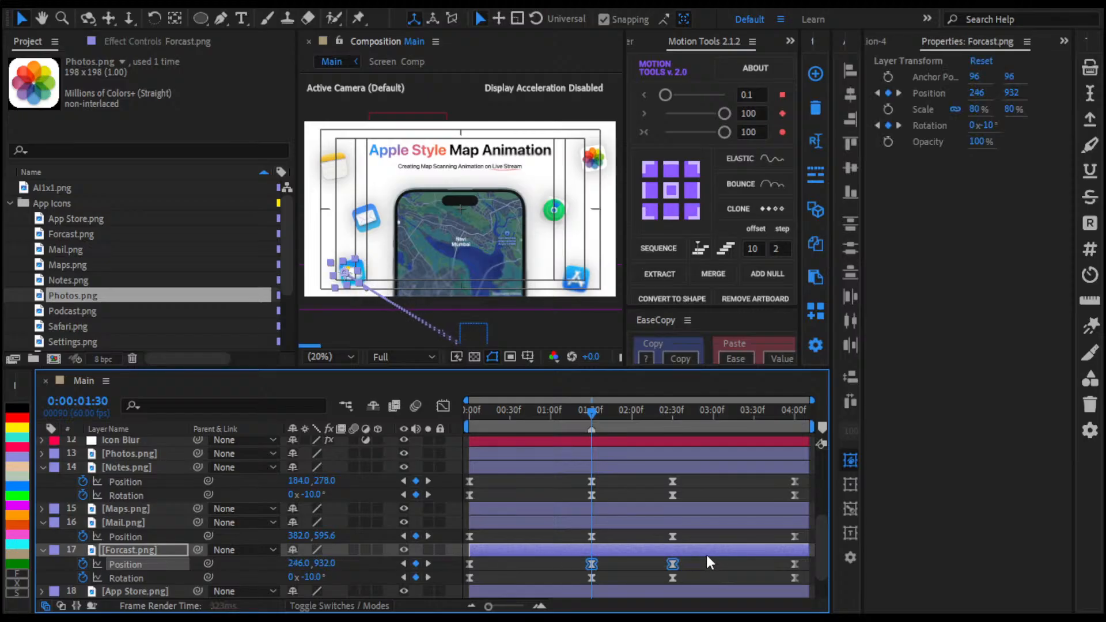
{"action": "key", "text": "shift+Down"}
{"action": "key", "text": "shift+Down"}
{"action": "key", "text": "shift+Down"}
{"action": "key", "text": "shift+Down"}
{"action": "key", "text": "shift+Down"}
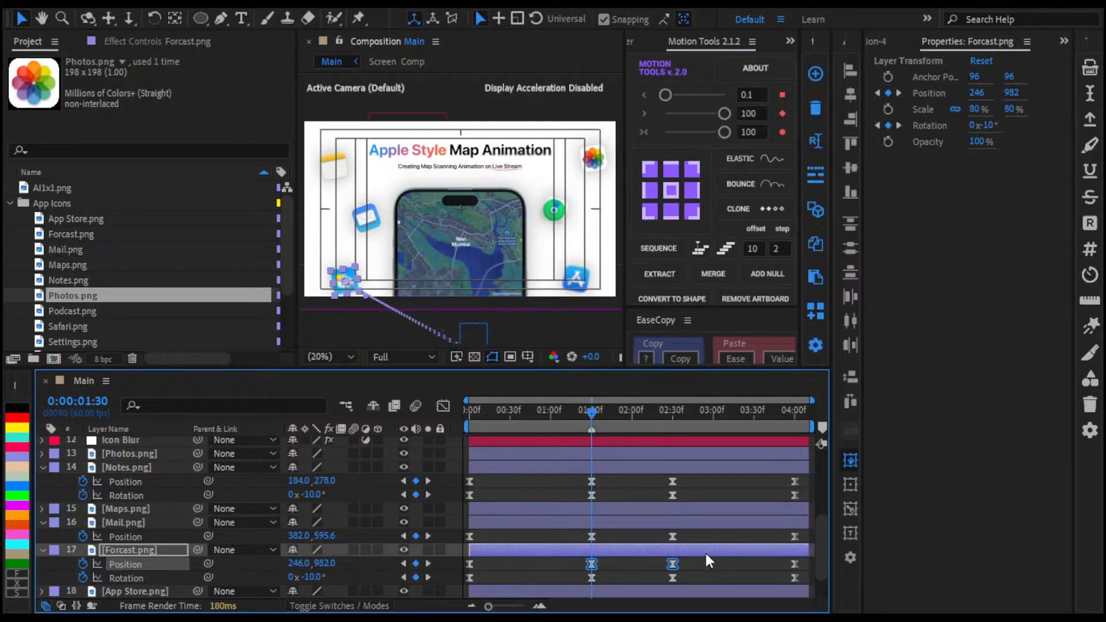
{"action": "left_click", "coordinate": [705, 564]}
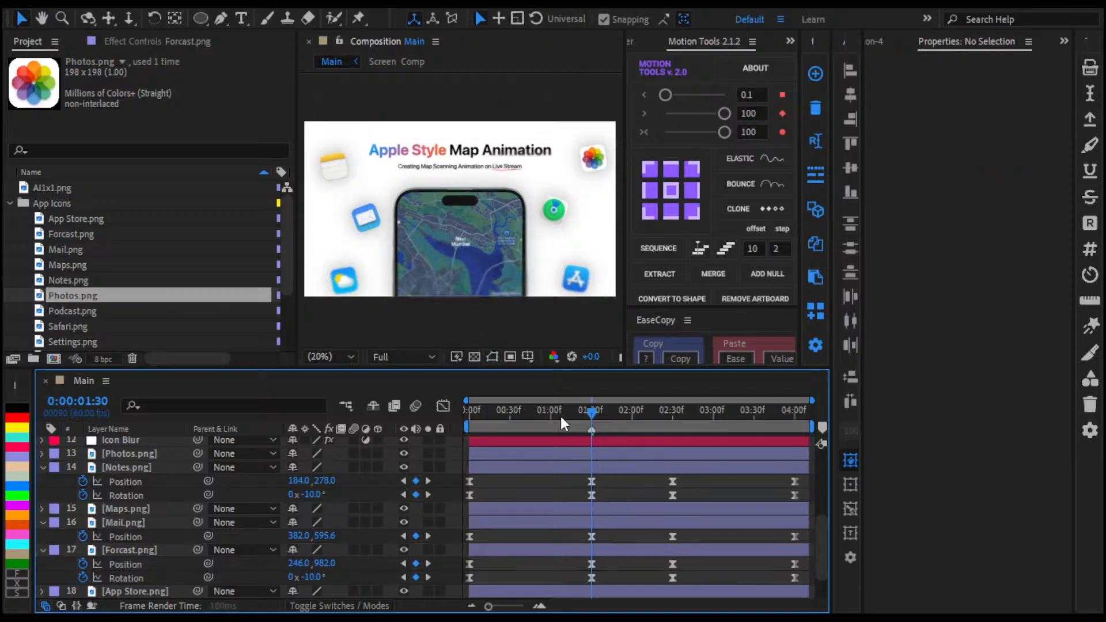
{"action": "key", "text": "space"}
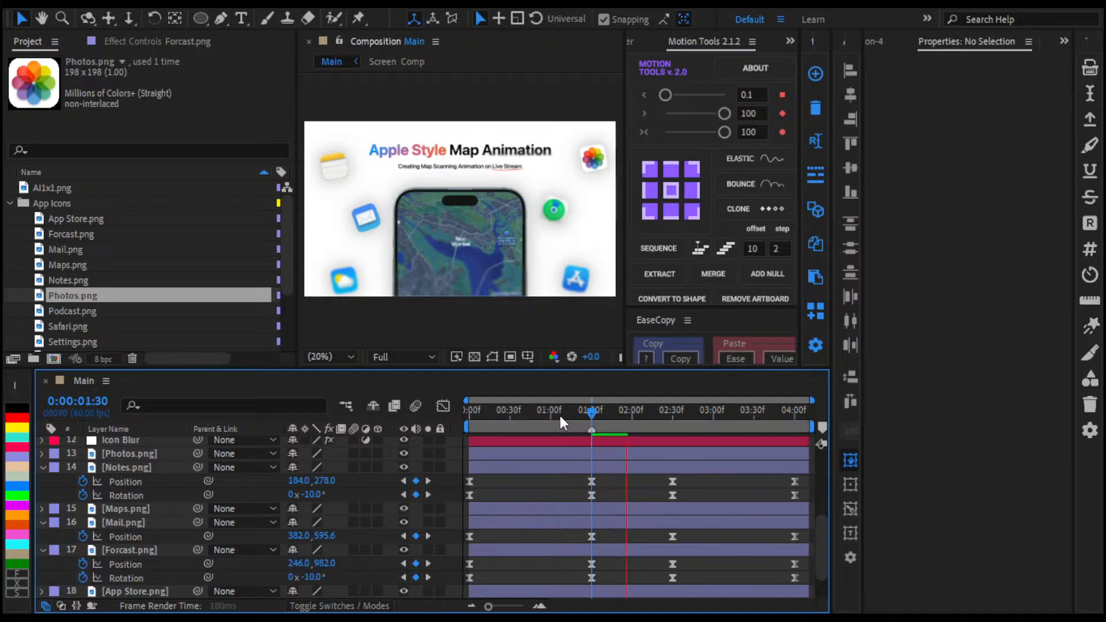
Step: Enable position and rotation keyframing on the Photos layer at 0:00:00:00
{"action": "left_click_drag", "start_coordinate": [559, 413], "coordinate": [455, 435]}
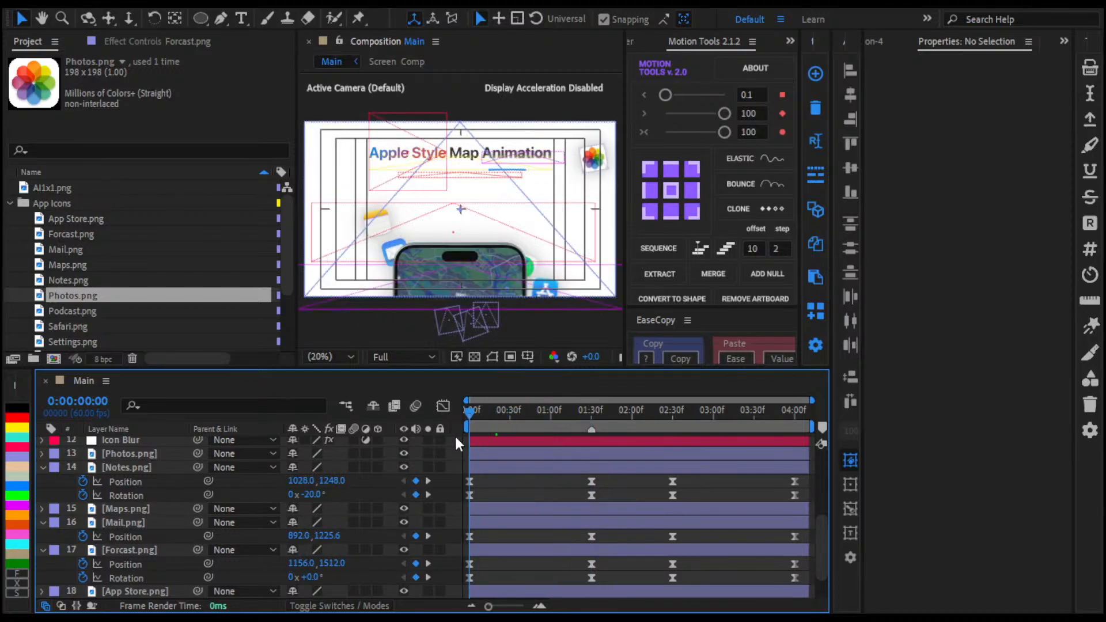
{"action": "left_click", "coordinate": [483, 455]}
{"action": "key", "text": "p"}
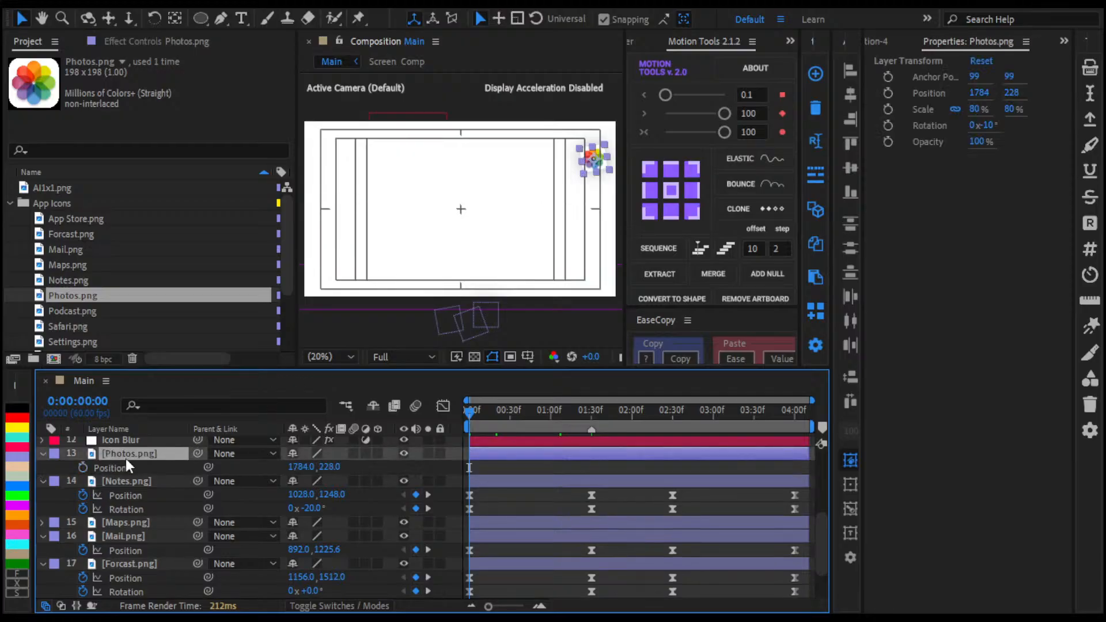
{"action": "left_click", "coordinate": [83, 468]}
{"action": "key", "text": "p"}
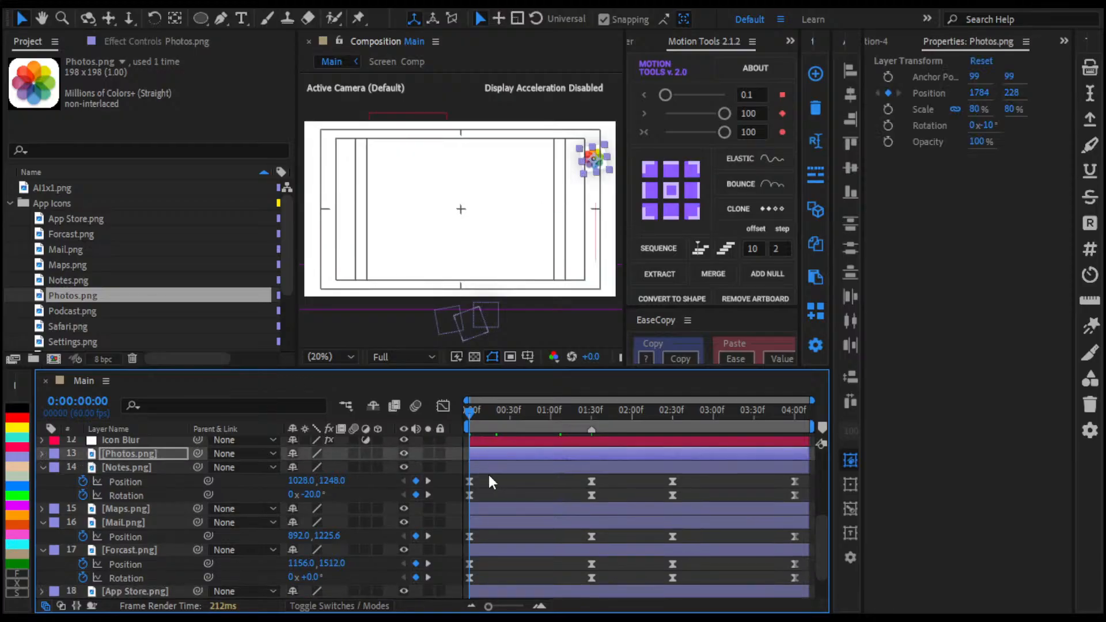
{"action": "key", "text": "u"}
{"action": "key", "text": "shift+r"}
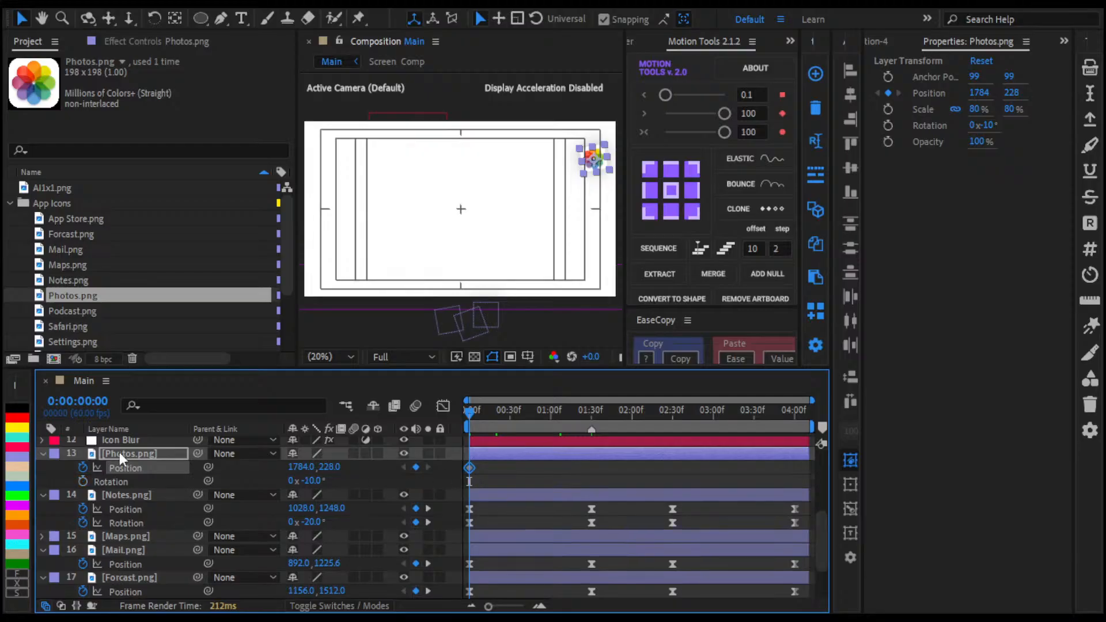
{"action": "left_click", "coordinate": [83, 481]}
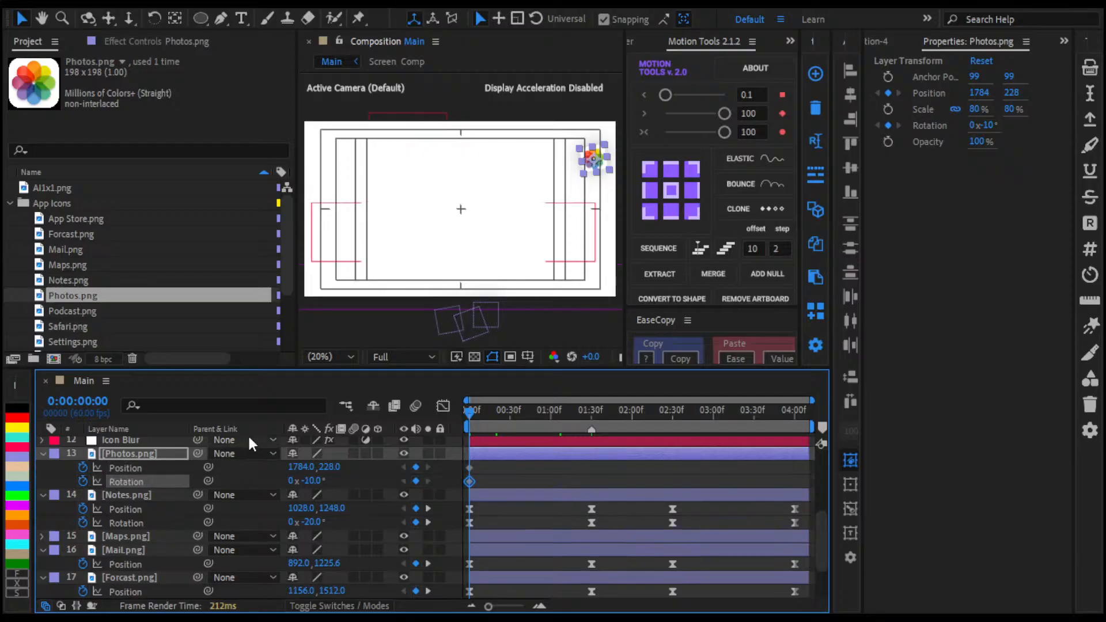
Step: Add position and rotation keyframes to the Photos layer at 0:00:01:30, keeping position 1784, 228 and rotation -10°
{"action": "key", "text": "k"}
{"action": "left_click", "coordinate": [416, 468]}
{"action": "left_click", "coordinate": [416, 481]}
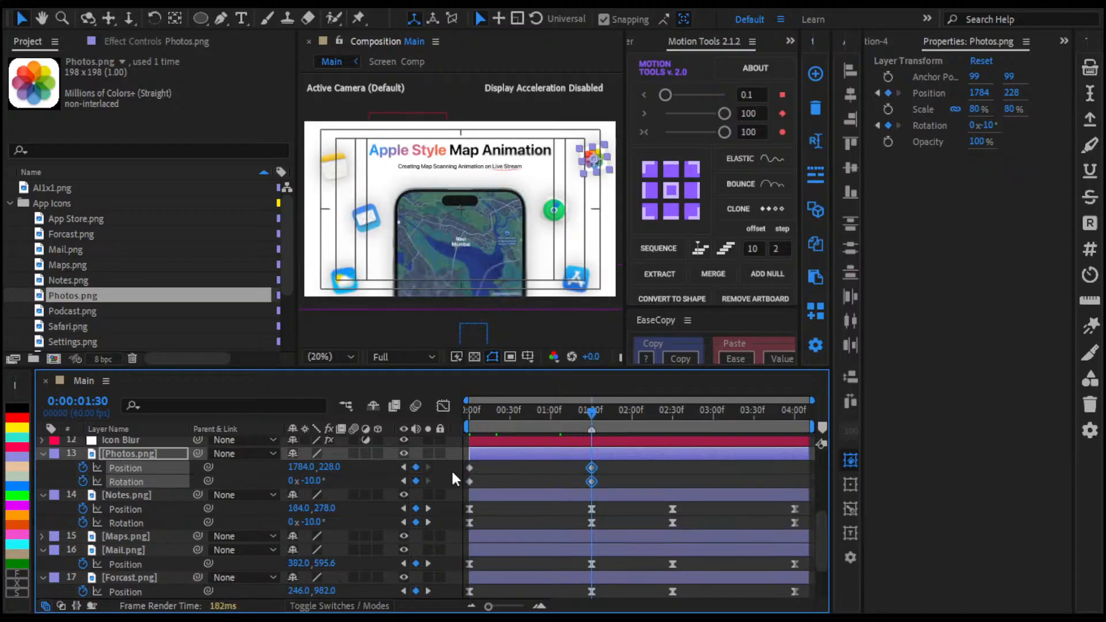
Step: Set the Photos layer's rotation keyframe at 0:00:00:00 to -20°
{"action": "left_click", "coordinate": [453, 470]}
{"action": "key", "text": "j"}
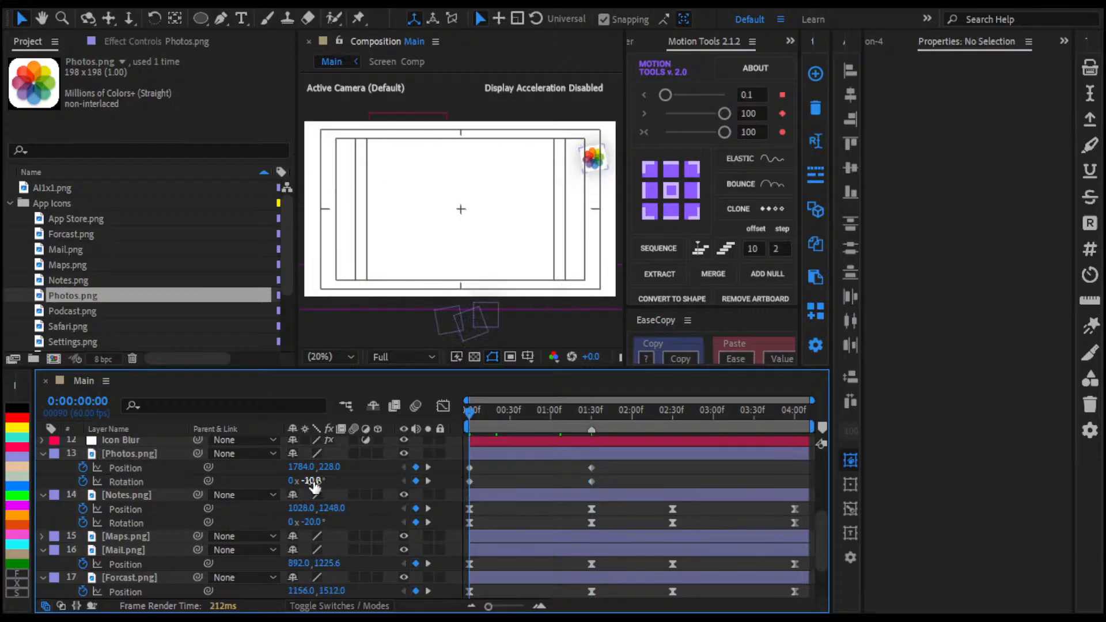
{"action": "left_click", "coordinate": [312, 481]}
{"action": "type", "text": "0"}
{"action": "key", "text": "Return"}
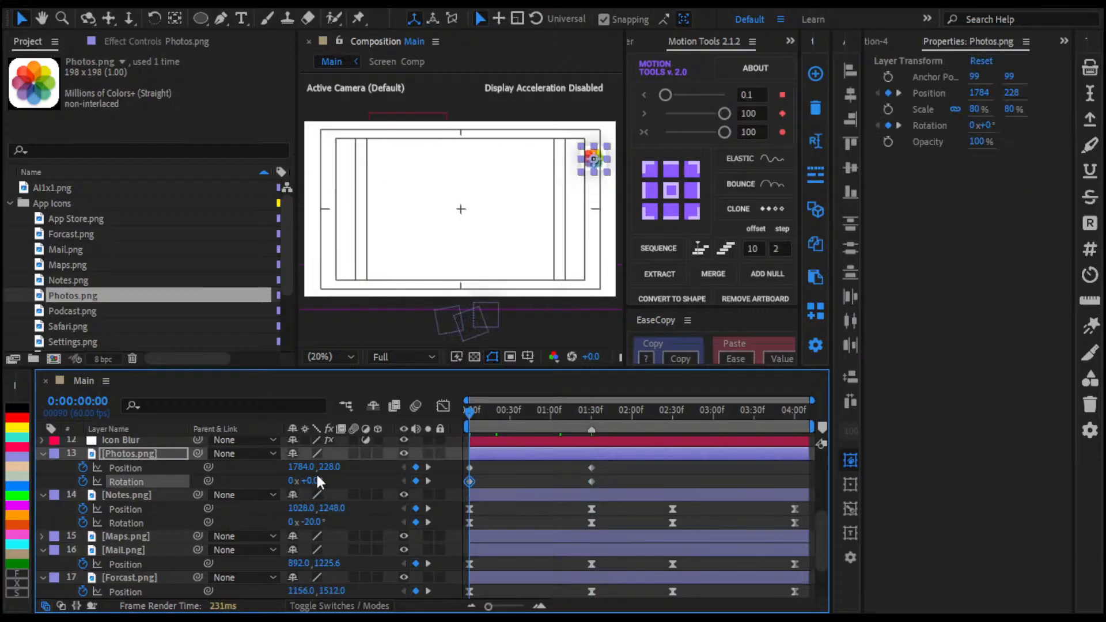
{"action": "left_click", "coordinate": [316, 480]}
{"action": "type", "text": "-20"}
{"action": "key", "text": "Return"}
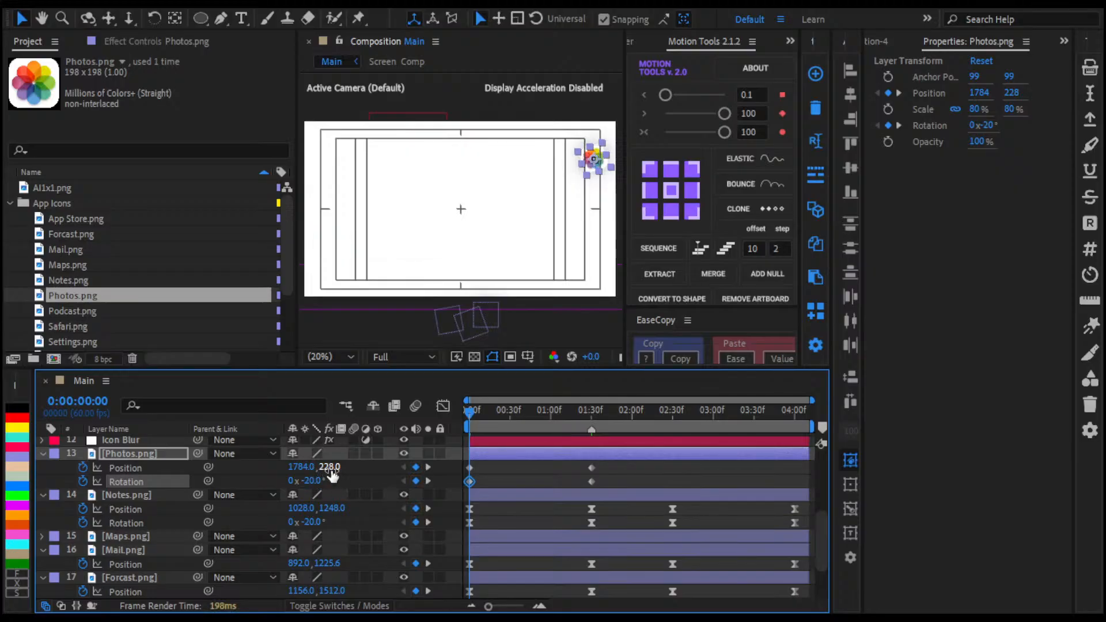
Step: Set the Photos layer's position keyframe at 0:00:00:00 to 1058, 1209, below the frame near the other icons' start points
{"action": "left_click_drag", "start_coordinate": [332, 473], "coordinate": [1000, 470]}
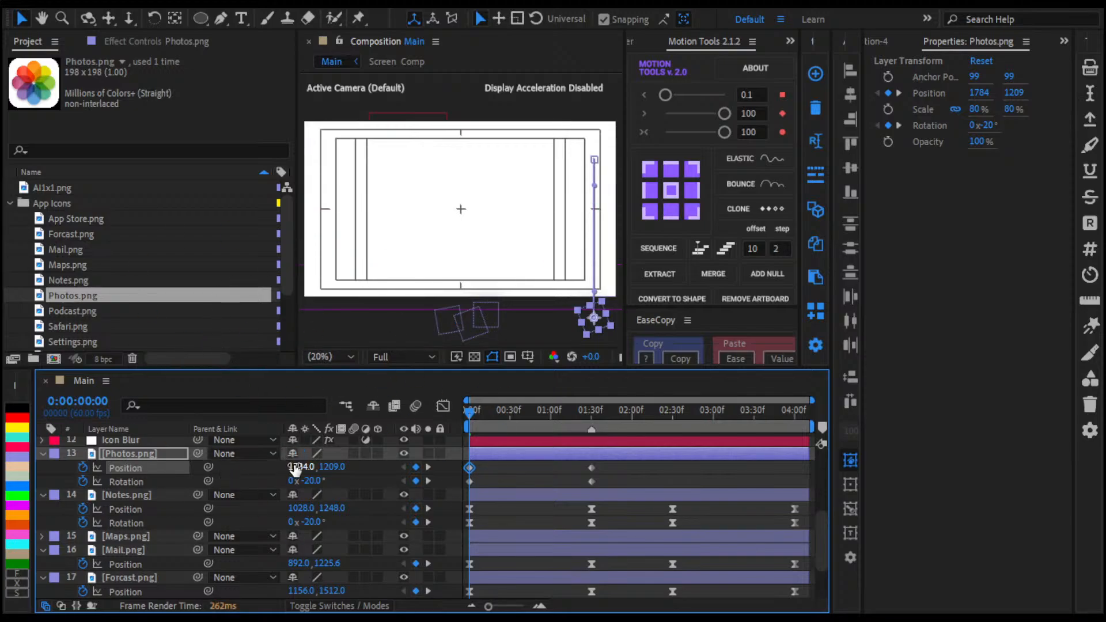
{"action": "left_click_drag", "start_coordinate": [301, 466], "coordinate": [42, 436]}
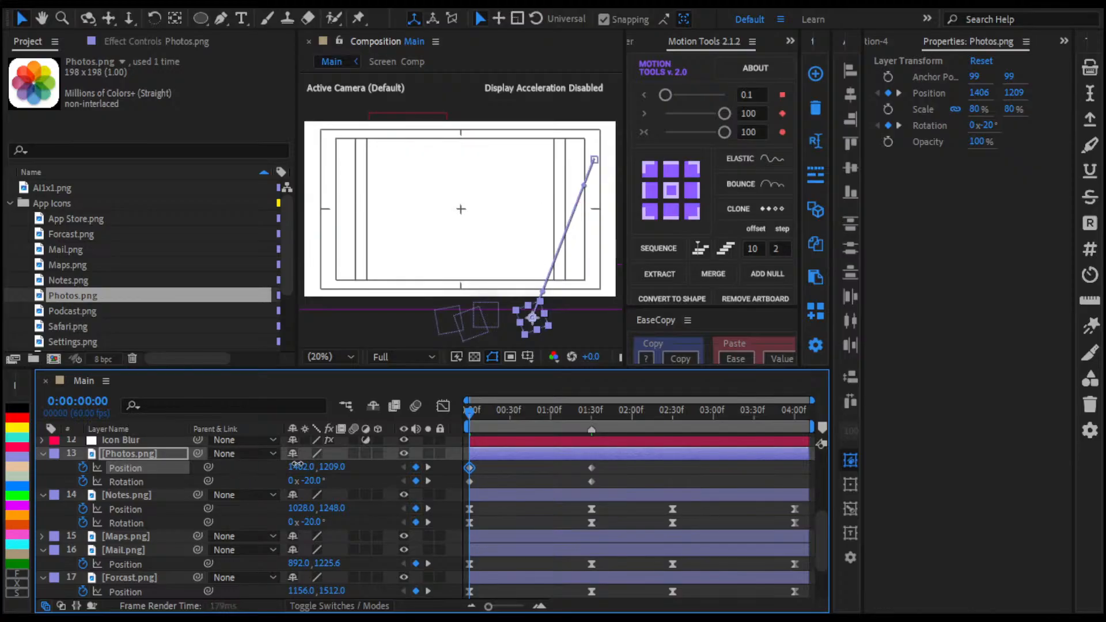
{"action": "left_click_drag", "start_coordinate": [298, 464], "coordinate": [11, 452]}
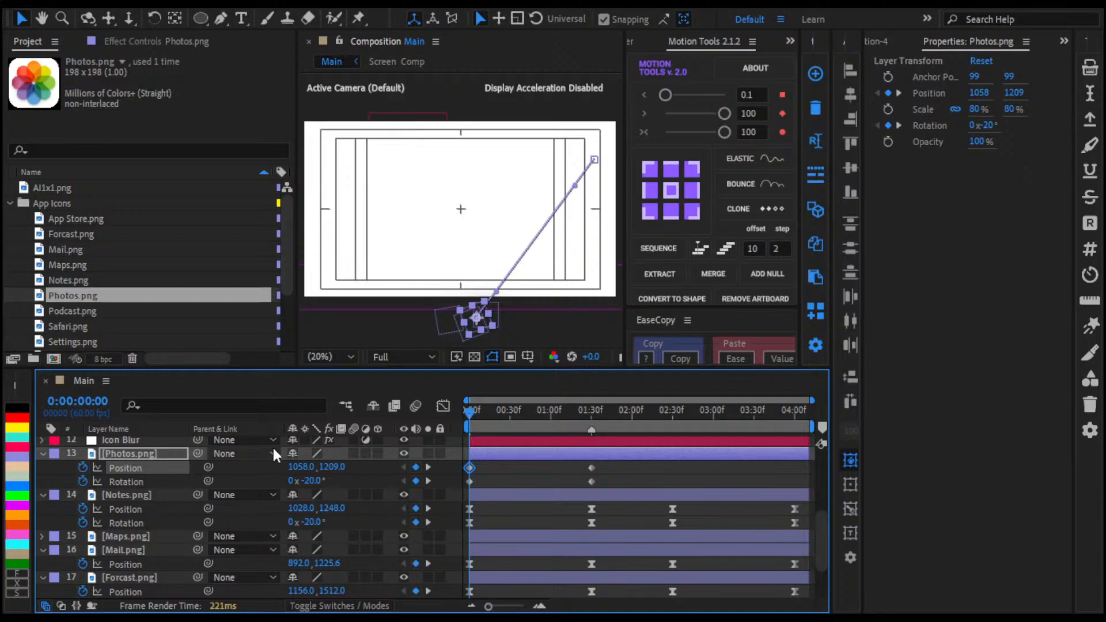
Step: Select both position keyframes of the Photos layer and move the current time to 0:00:02:30
{"action": "left_click_drag", "start_coordinate": [617, 470], "coordinate": [445, 463]}
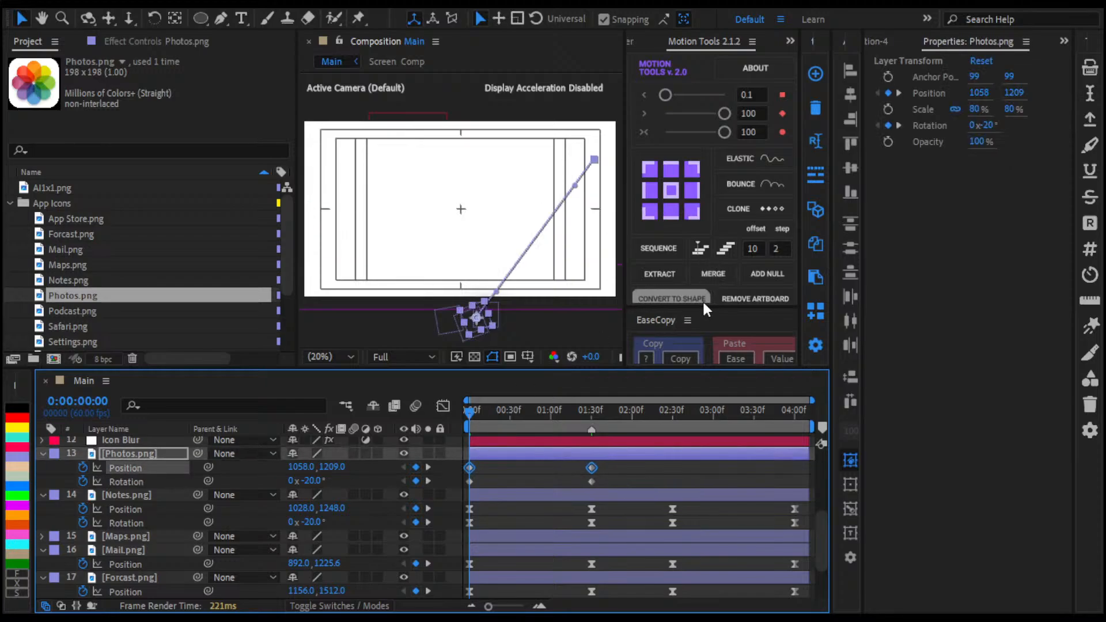
{"action": "key", "text": "k"}
{"action": "key", "text": "k"}
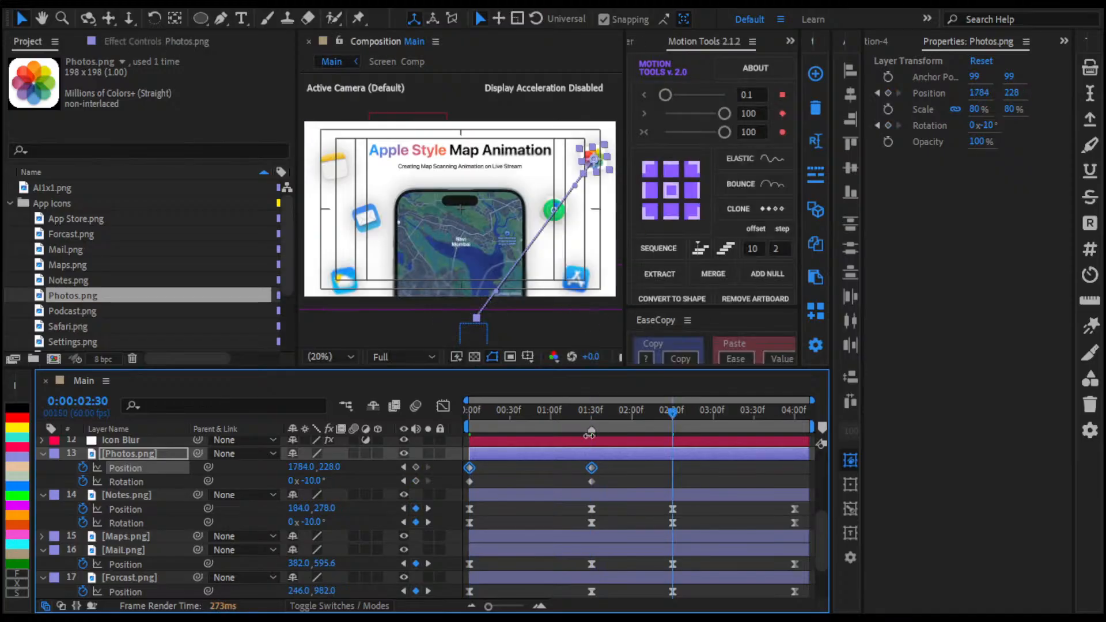
Step: Try cloning only the Photos layer's position keyframes at 0:00:02:30, and undo the clone
{"action": "left_click", "coordinate": [766, 203]}
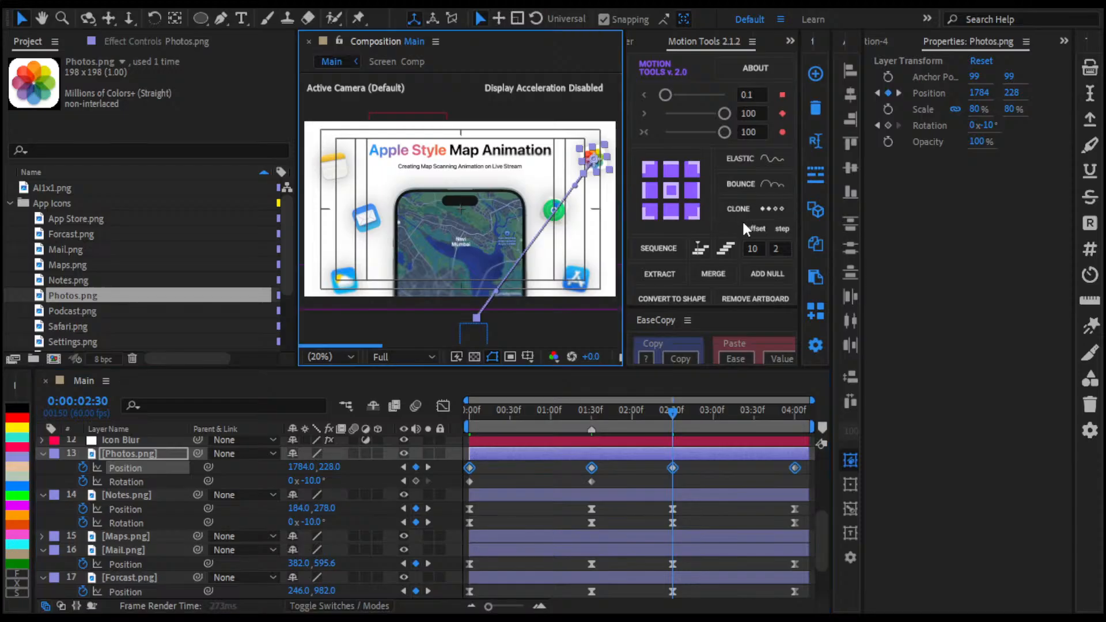
{"action": "left_click", "coordinate": [651, 468]}
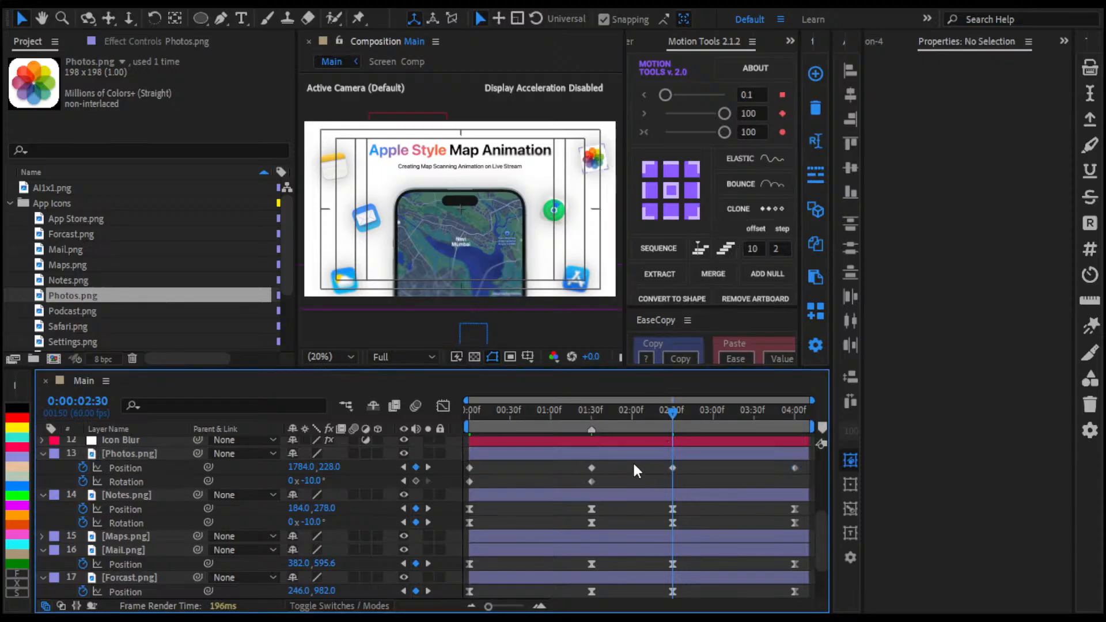
{"action": "key", "text": "ctrl+z"}
Step: Copy the easing of the Notes layer's first two position keyframes onto the Photos layer's position and rotation keyframes
{"action": "left_click_drag", "start_coordinate": [613, 508], "coordinate": [463, 514]}
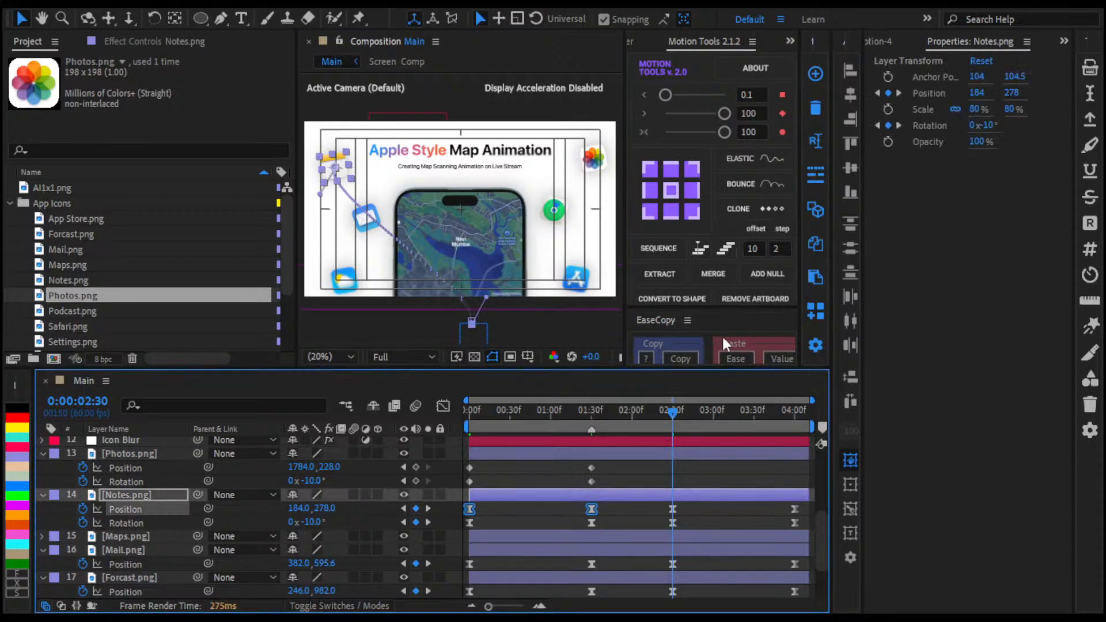
{"action": "left_click", "coordinate": [692, 358]}
{"action": "left_click_drag", "start_coordinate": [612, 463], "coordinate": [460, 489]}
{"action": "left_click", "coordinate": [733, 358]}
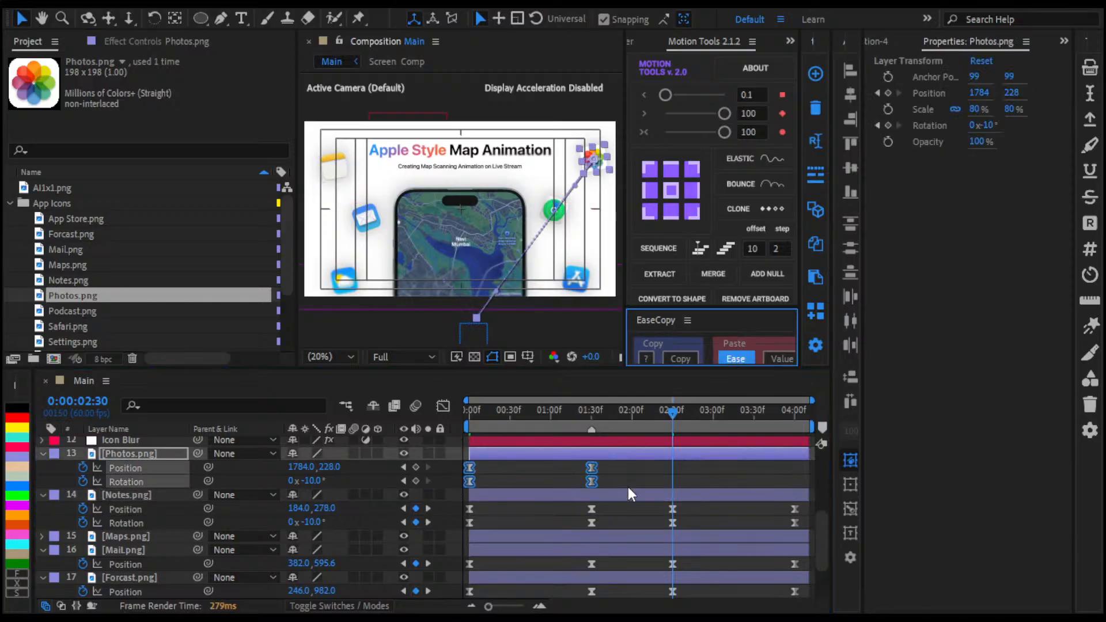
Step: Clone the eased Photos position and rotation keyframes at 0:00:02:30 and preview the animation
{"action": "left_click", "coordinate": [746, 209]}
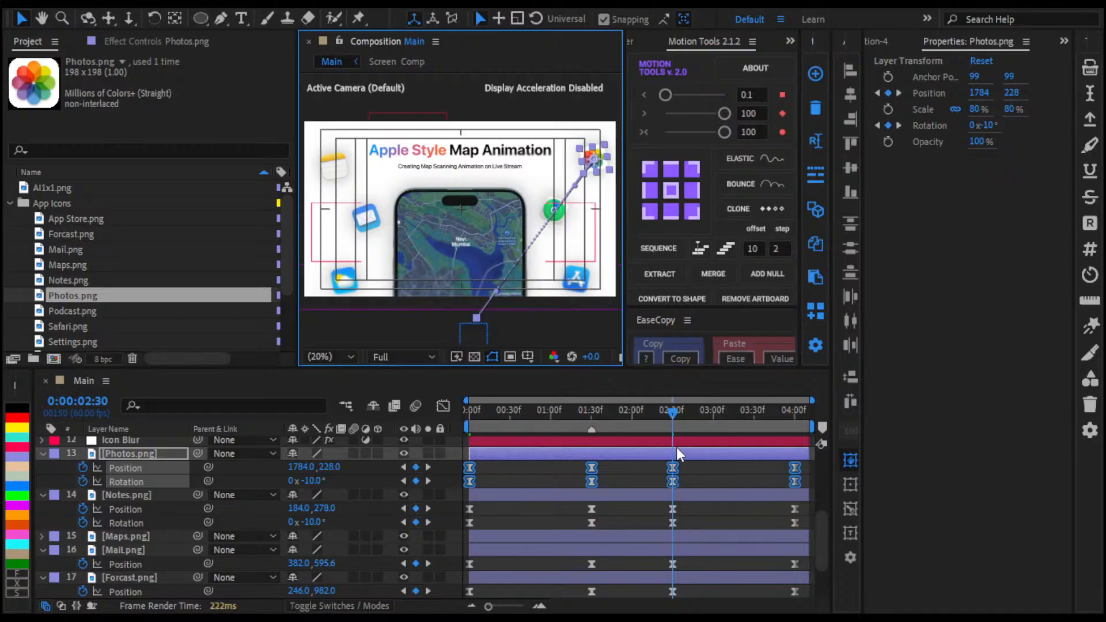
{"action": "left_click", "coordinate": [637, 466]}
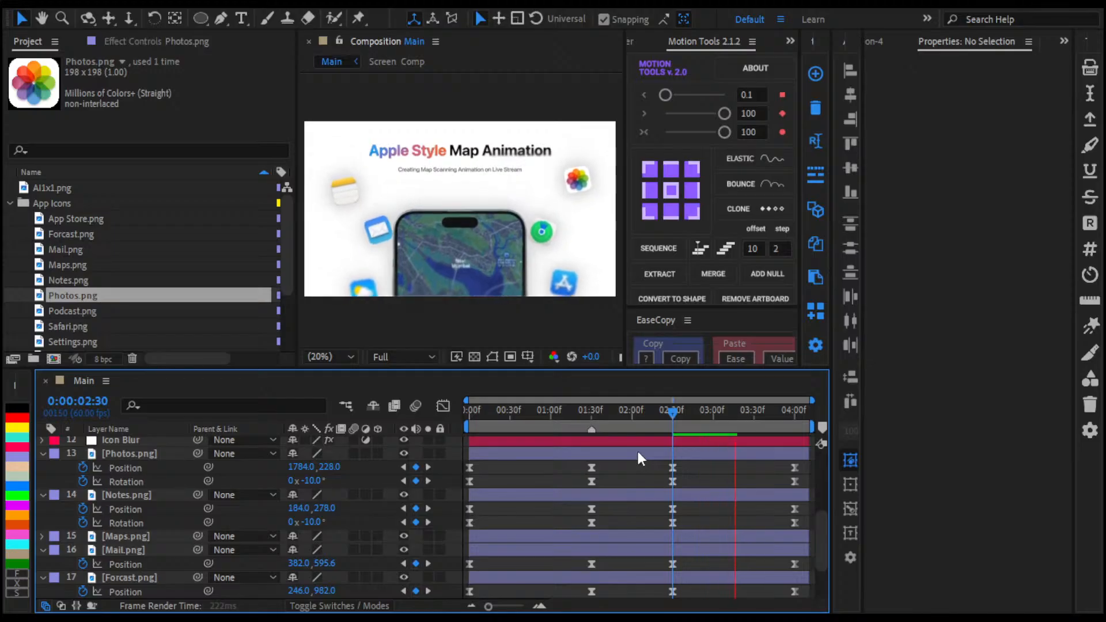
{"action": "scroll", "coordinate": [634, 456], "scroll_direction": "up", "scroll_amount": 3}
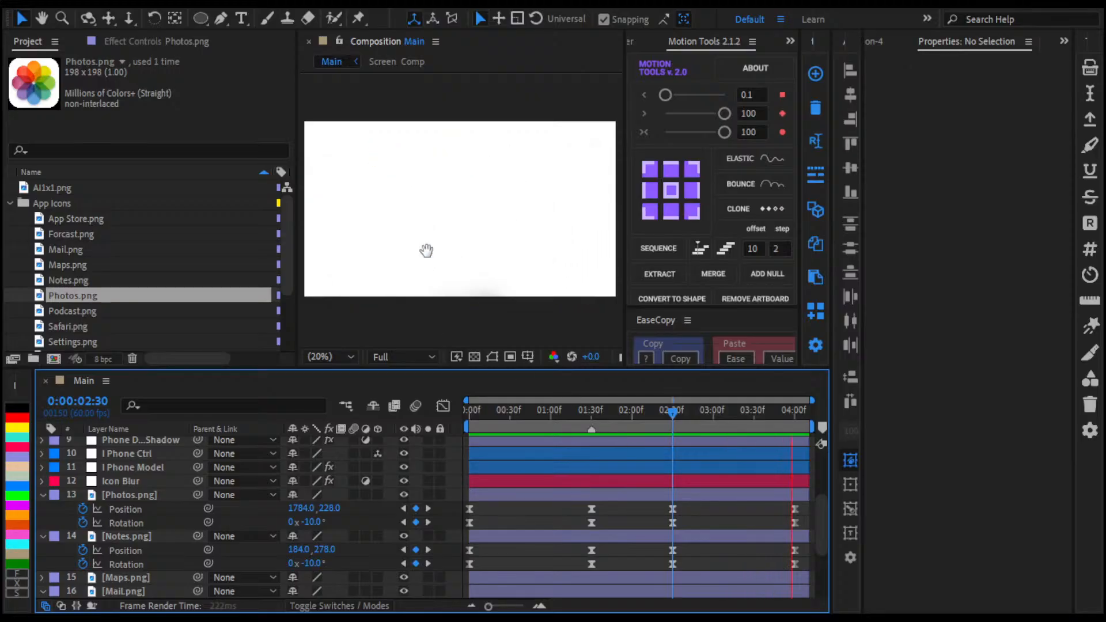
{"action": "key", "text": "space"}
{"action": "left_click", "coordinate": [529, 416]}
{"action": "left_click_drag", "start_coordinate": [529, 416], "coordinate": [503, 410]}
{"action": "key", "text": "space"}
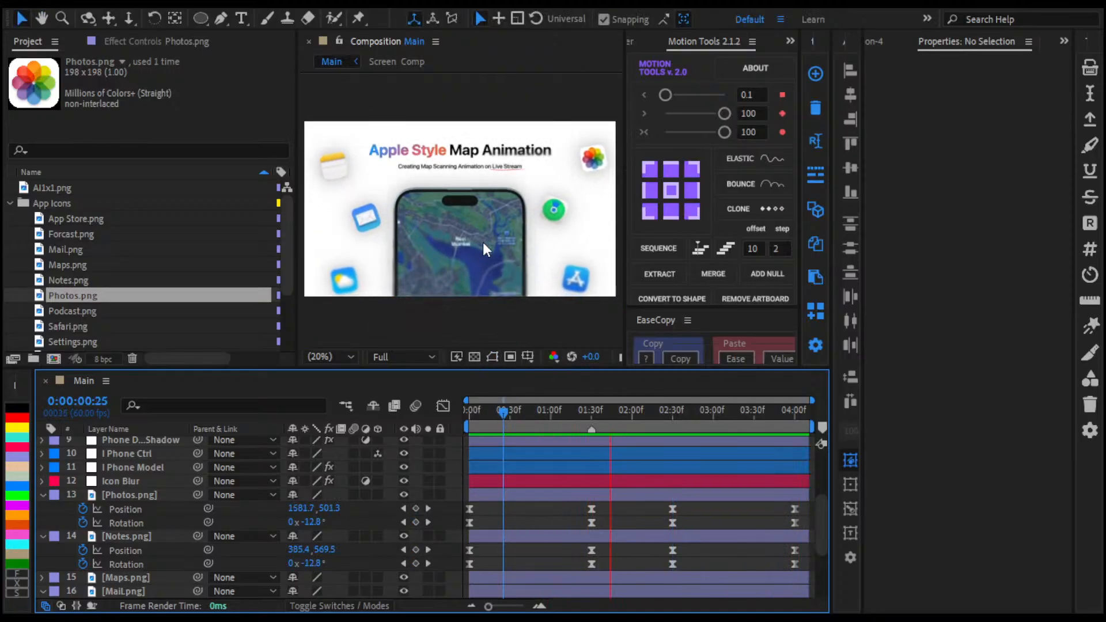
{"action": "key", "text": "space"}
Step: Reshape the Notes layer's motion path by pulling the curve handle at its 0:00:01:30 and 0:00:02:30 position keyframes inward, toward the phone
{"action": "scroll", "coordinate": [566, 496], "scroll_direction": "down", "scroll_amount": 2}
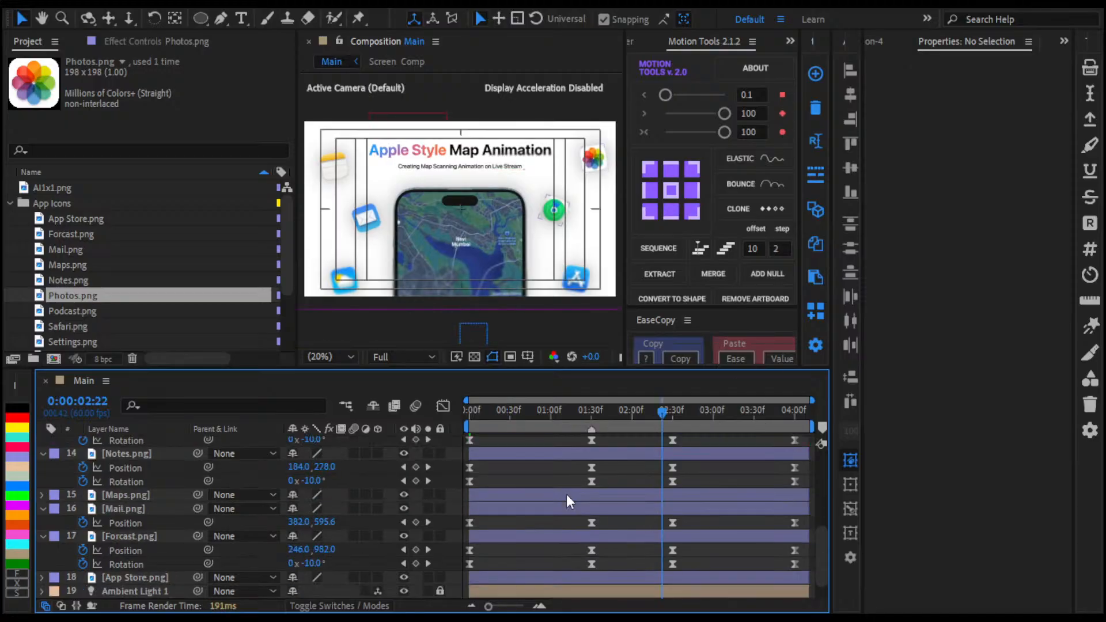
{"action": "left_click", "coordinate": [575, 457]}
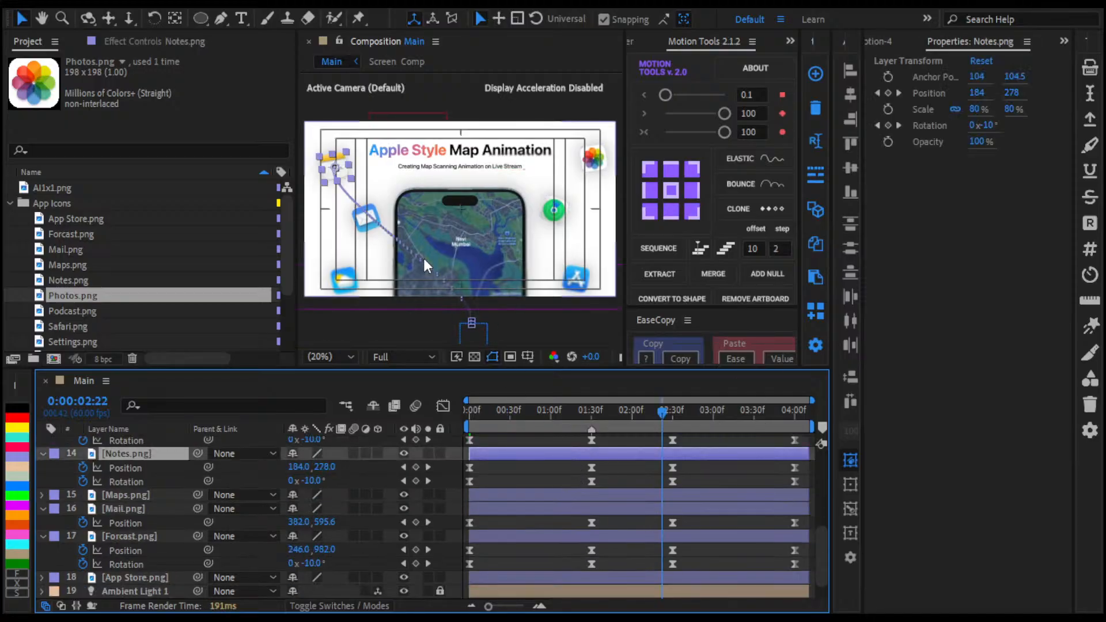
{"action": "scroll", "coordinate": [381, 212], "scroll_direction": "up", "scroll_amount": 4}
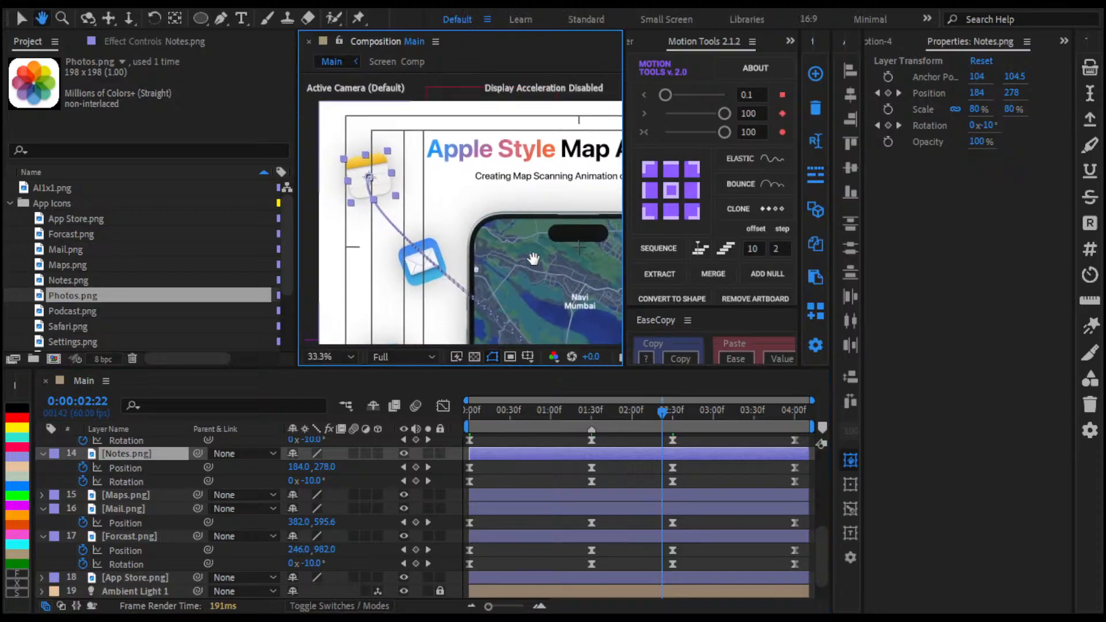
{"action": "left_click_drag", "start_coordinate": [710, 468], "coordinate": [547, 458]}
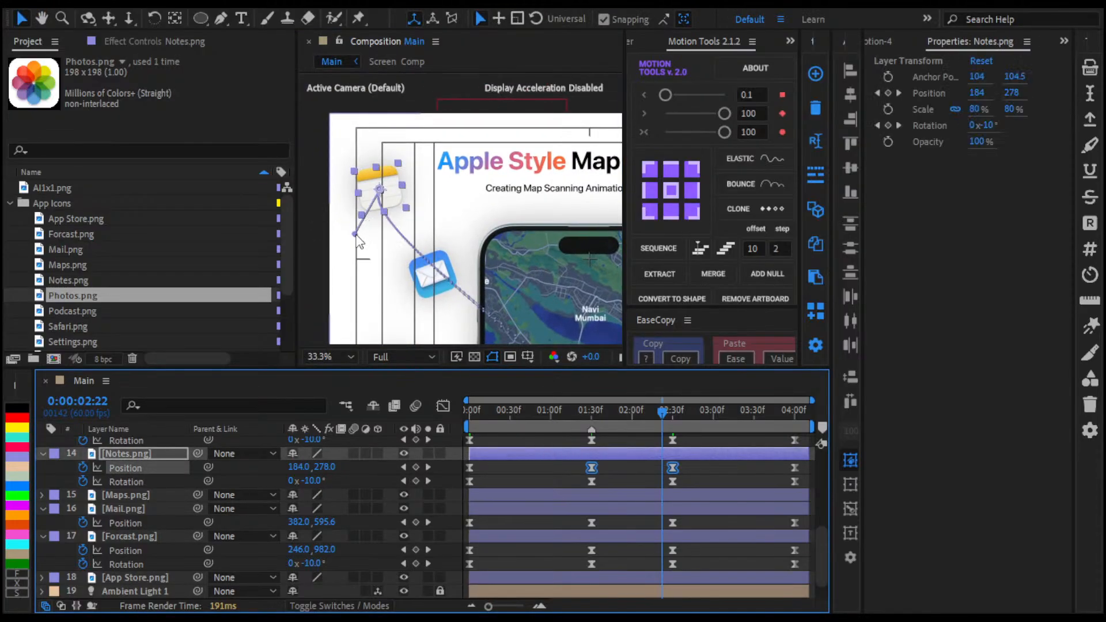
{"action": "left_click_drag", "start_coordinate": [355, 234], "coordinate": [397, 242]}
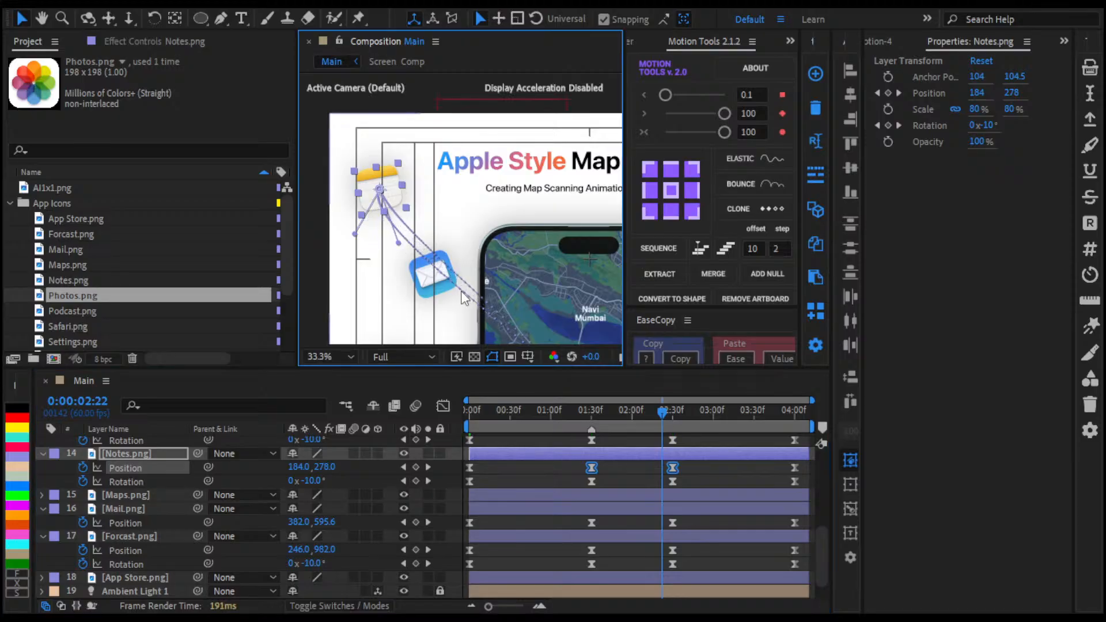
{"action": "key", "text": "ctrl+z"}
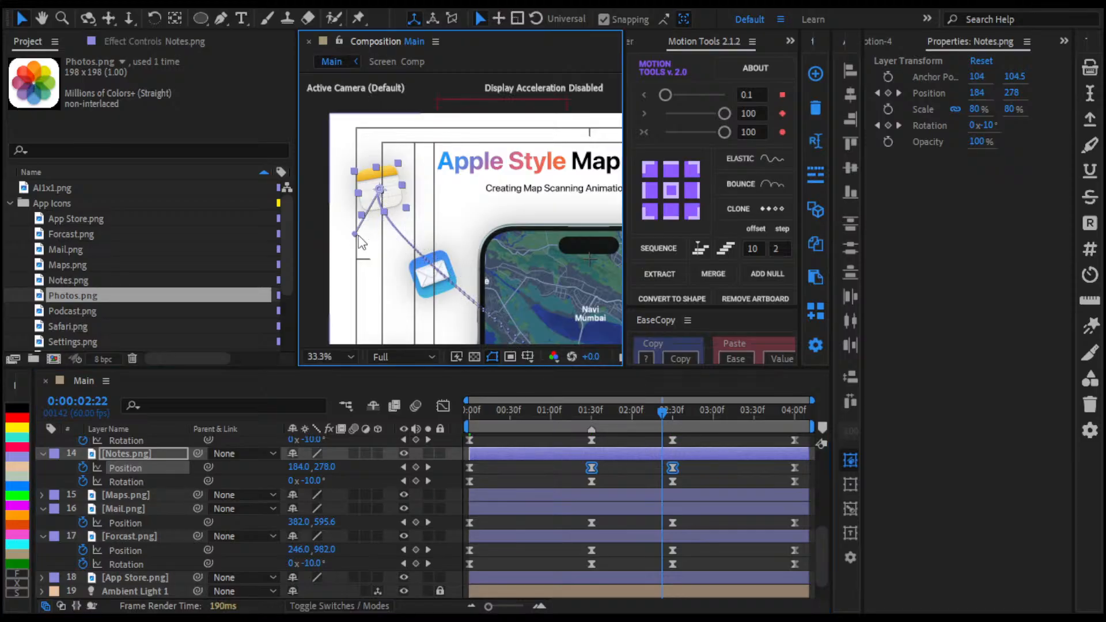
{"action": "left_click_drag", "start_coordinate": [355, 234], "coordinate": [394, 241]}
{"action": "left_click", "coordinate": [550, 473]}
{"action": "key", "text": "shift+/"}
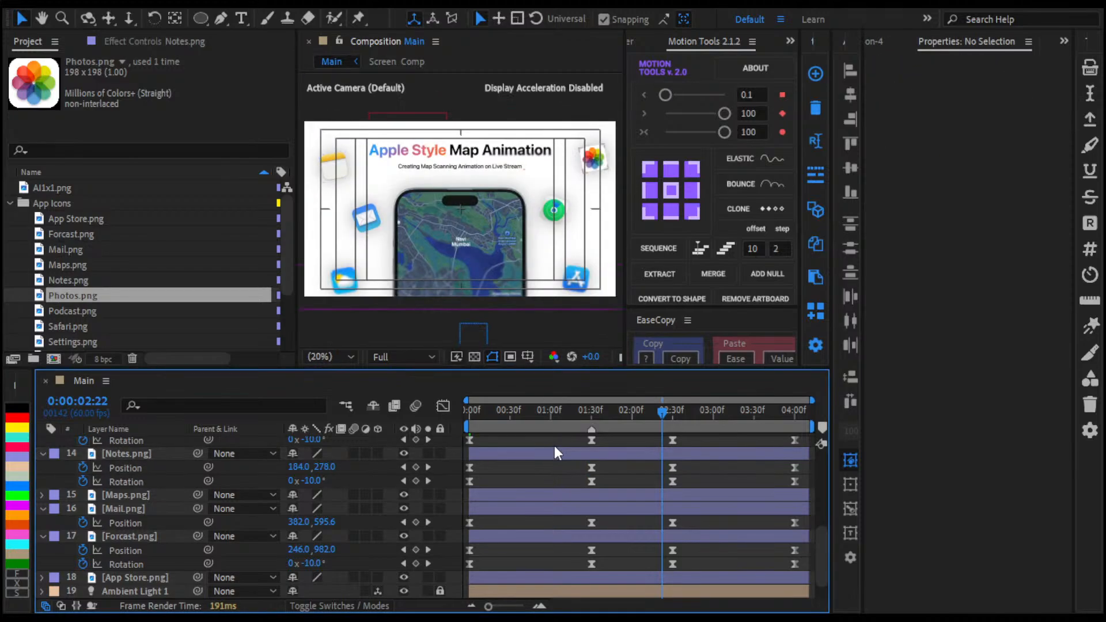
Step: Preview the whole animation from 0:00:00:00 and collapse the keyframed properties of all layers
{"action": "left_click_drag", "start_coordinate": [610, 401], "coordinate": [448, 400]}
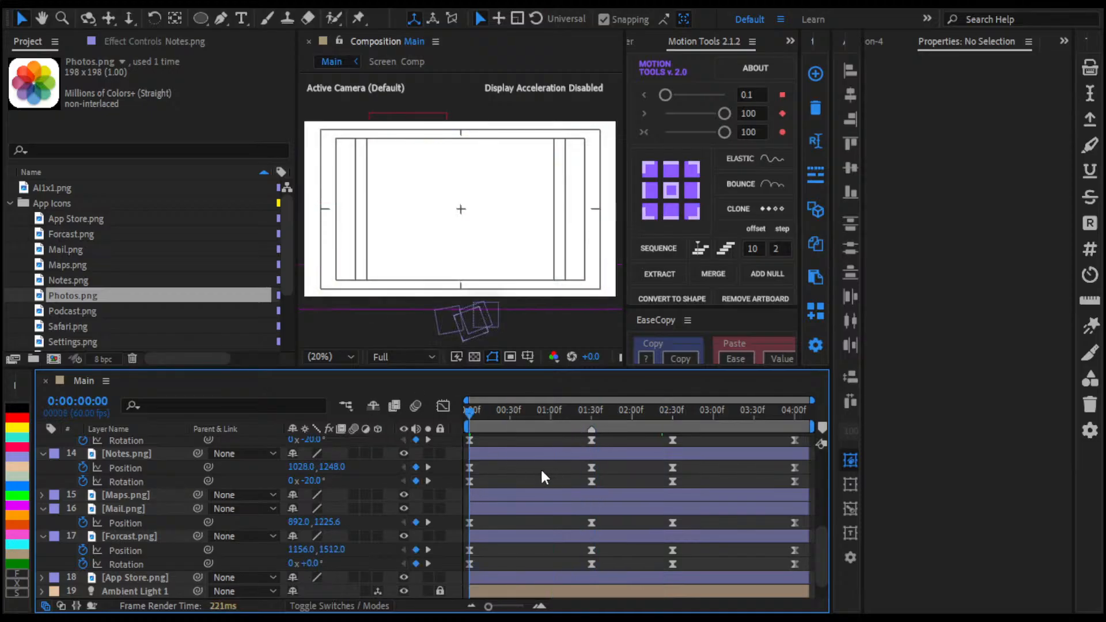
{"action": "scroll", "coordinate": [540, 468], "scroll_direction": "up", "scroll_amount": 10}
{"action": "key", "text": "space"}
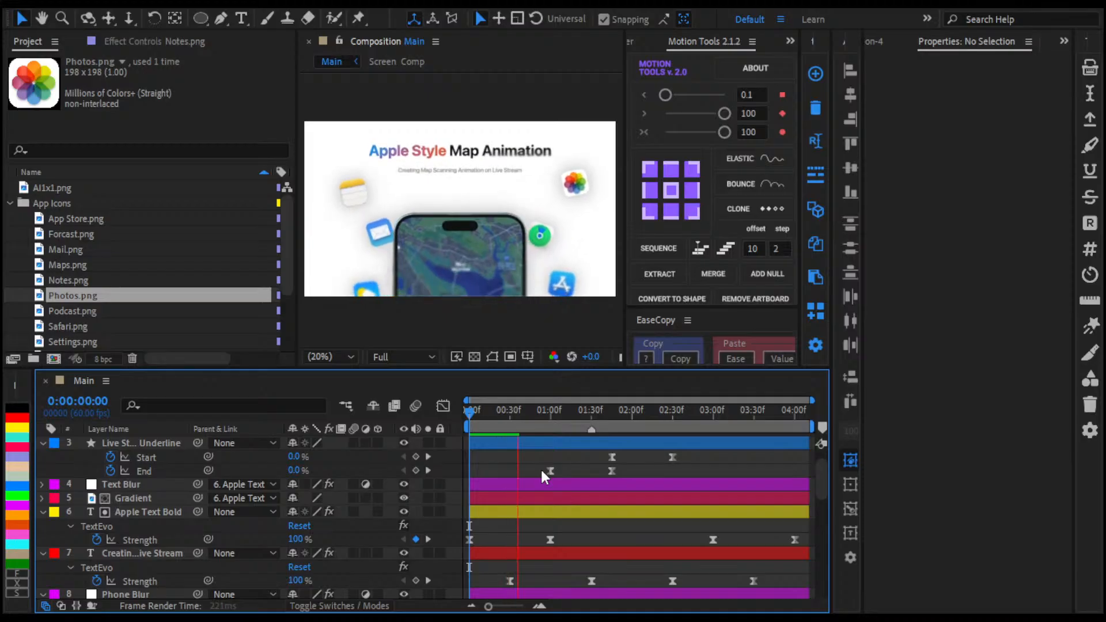
{"action": "key", "text": "u"}
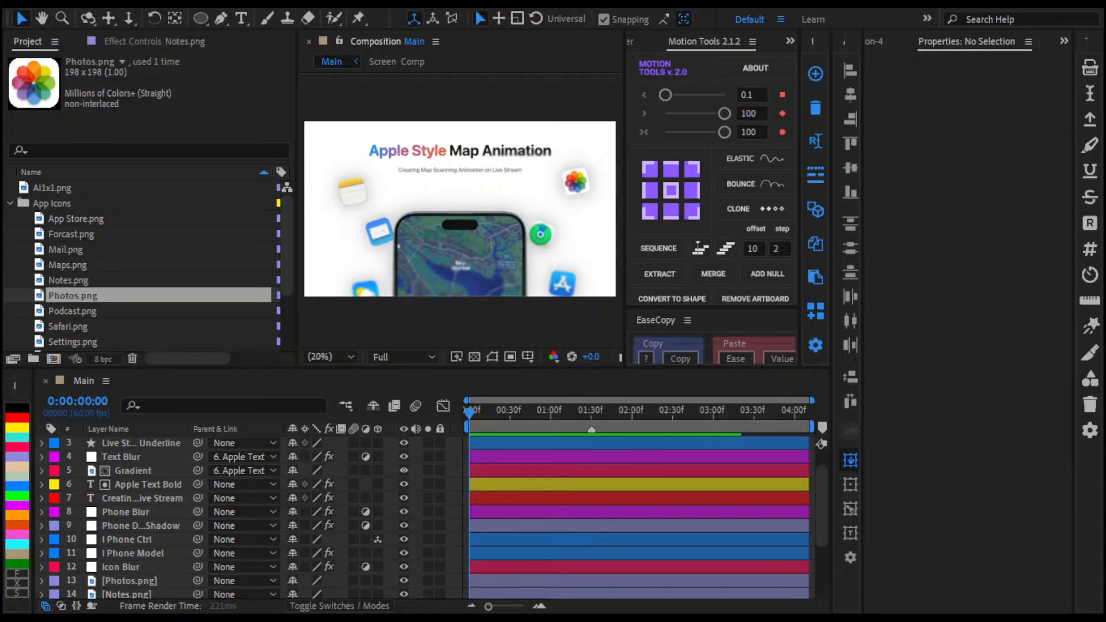
{"action": "left_click", "coordinate": [870, 26]}
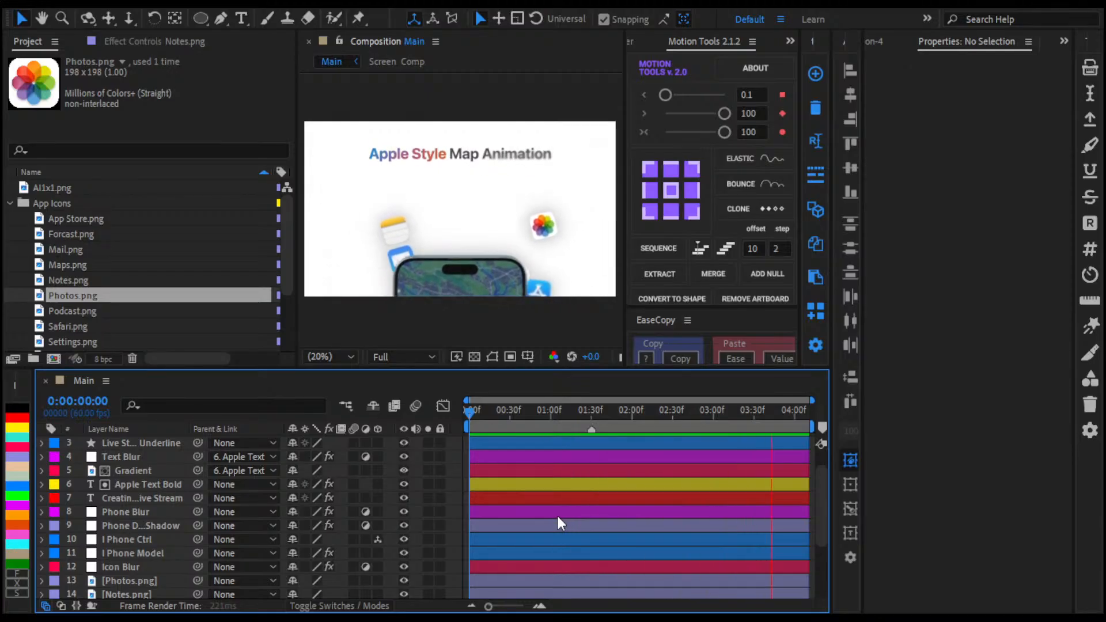
{"action": "key", "text": "space"}
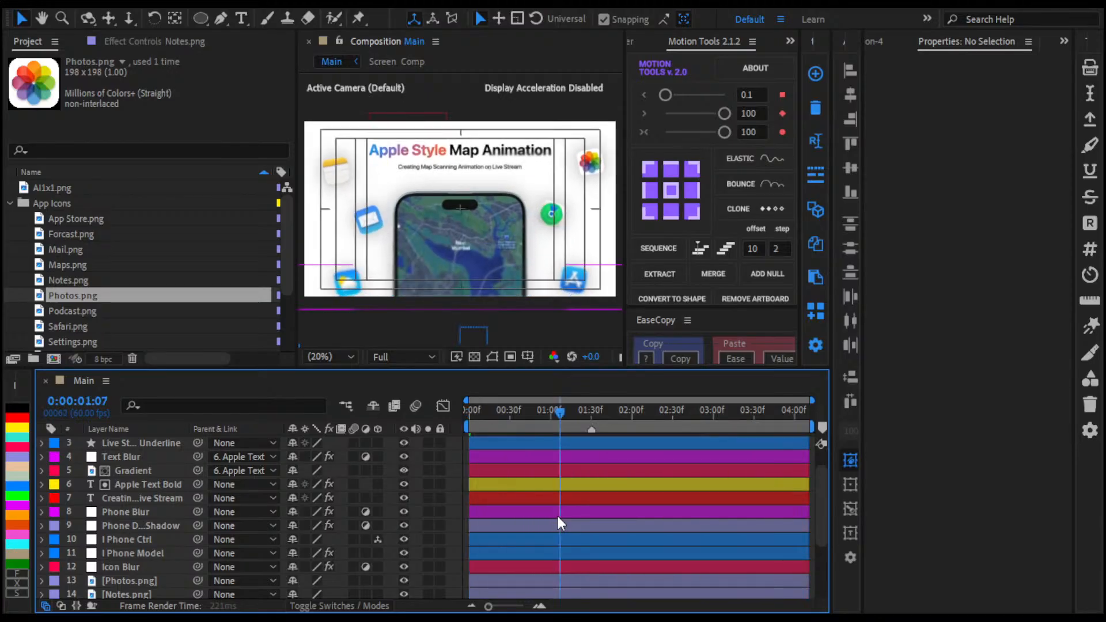
Step: Enable motion blur for all layers in the Main composition
{"action": "key", "text": "ctrl+a"}
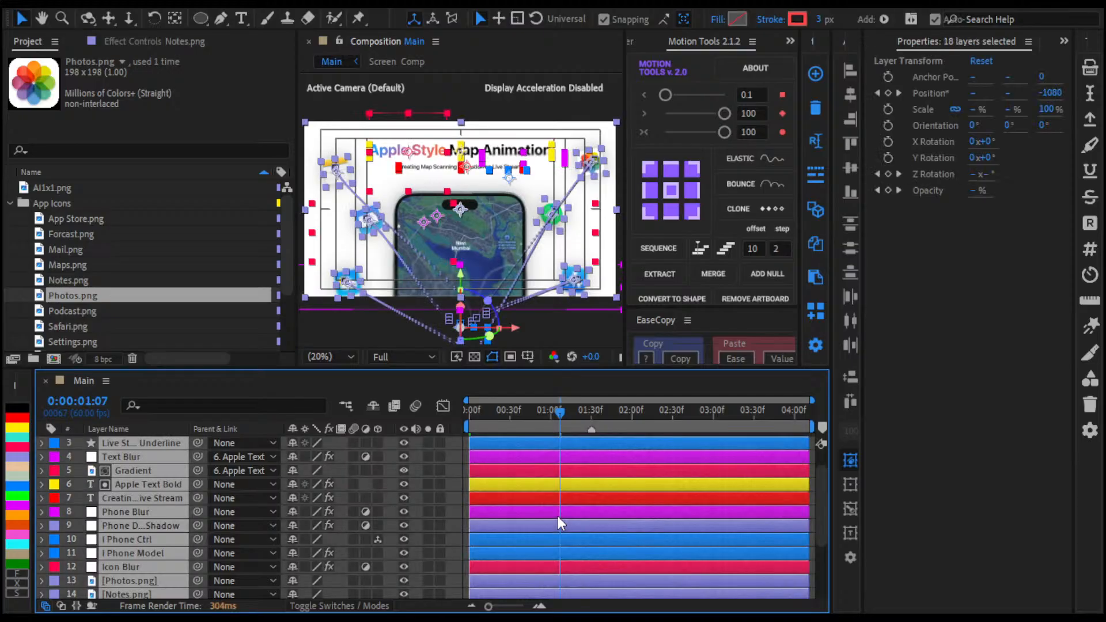
{"action": "left_click", "coordinate": [353, 444]}
{"action": "key", "text": "ctrl+shift+a"}
{"action": "scroll", "coordinate": [448, 457], "scroll_direction": "up", "scroll_amount": 1}
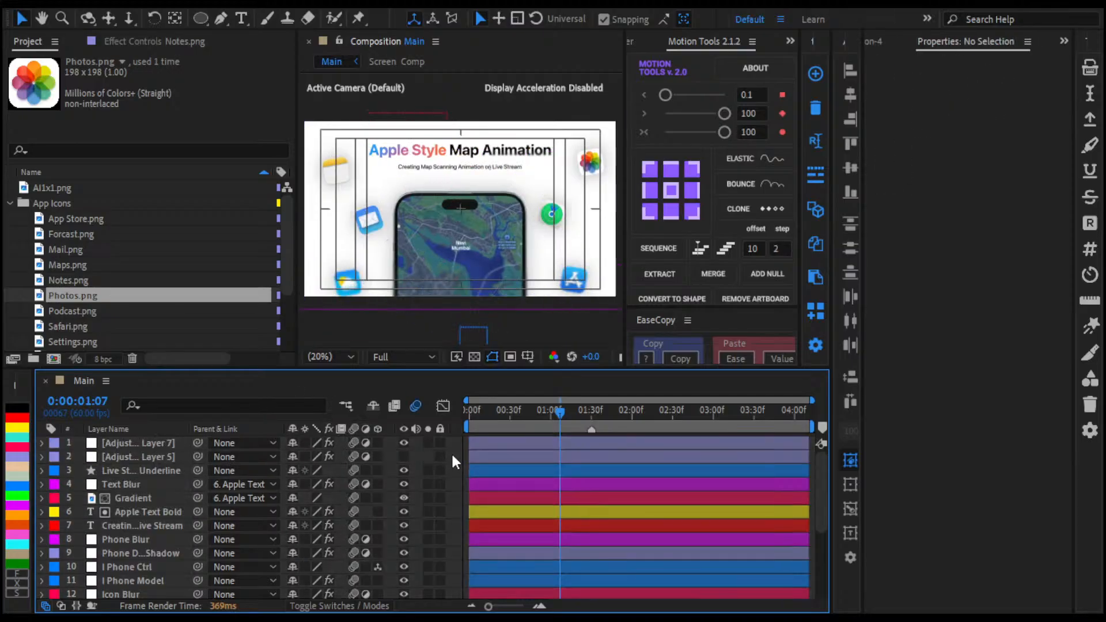
Step: Delete Adjustment Layer 7 with its Curves effect, and make Adjustment Layer 5 carrying the RSMB effect visible
{"action": "left_click", "coordinate": [484, 441]}
{"action": "left_click", "coordinate": [190, 41]}
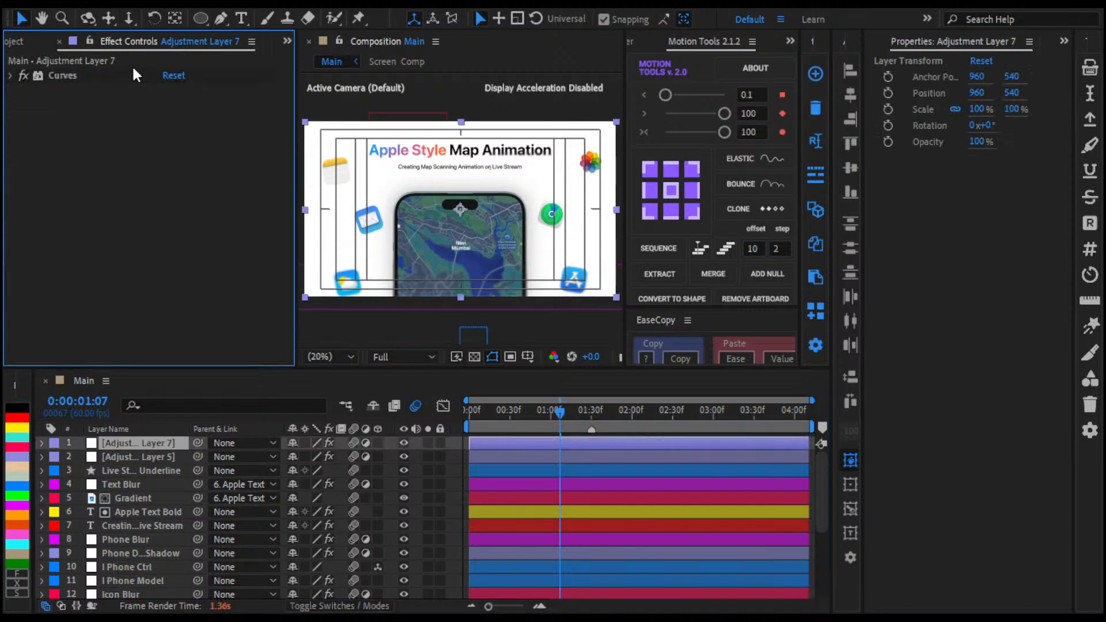
{"action": "left_click", "coordinate": [144, 443]}
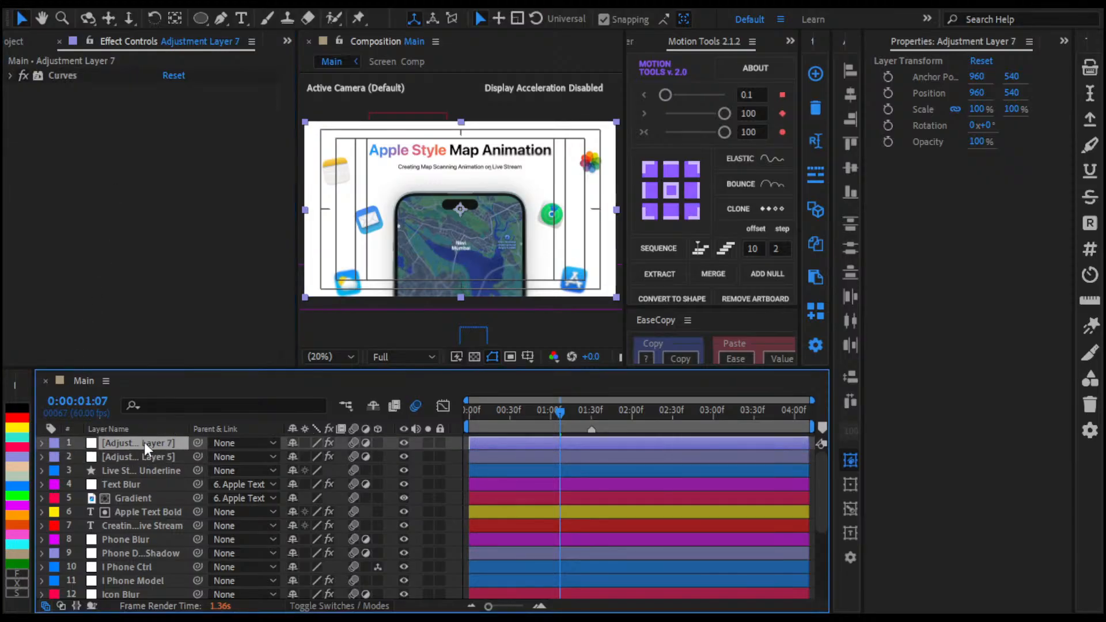
{"action": "key", "text": "Delete"}
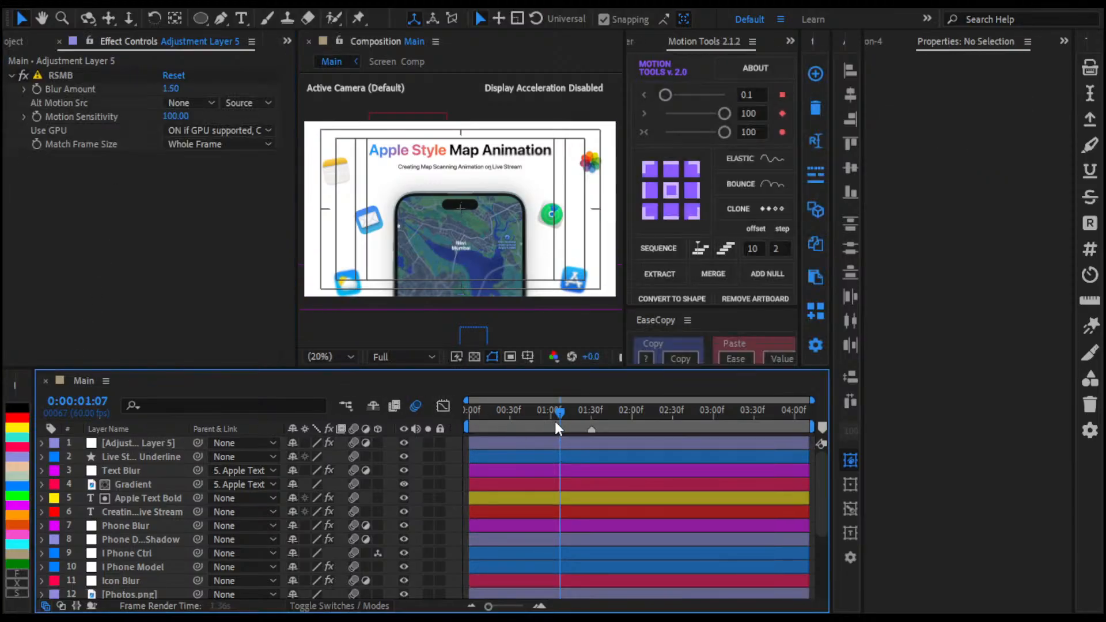
Step: Preview the motion-blurred animation from 0:00:00:00
{"action": "key", "text": "Home"}
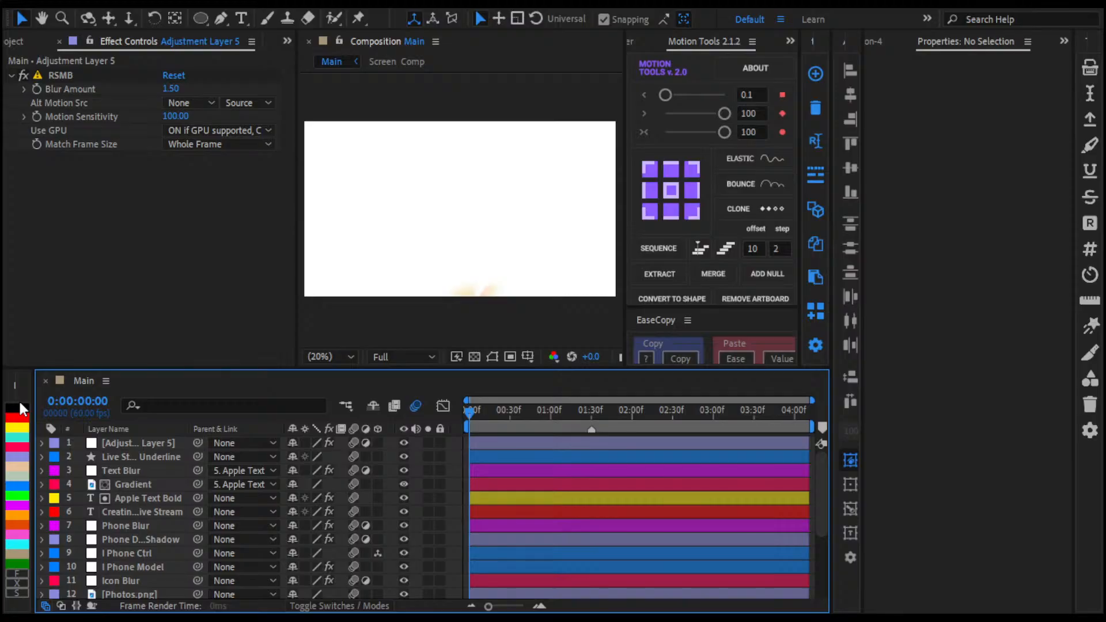
{"action": "key", "text": "space"}
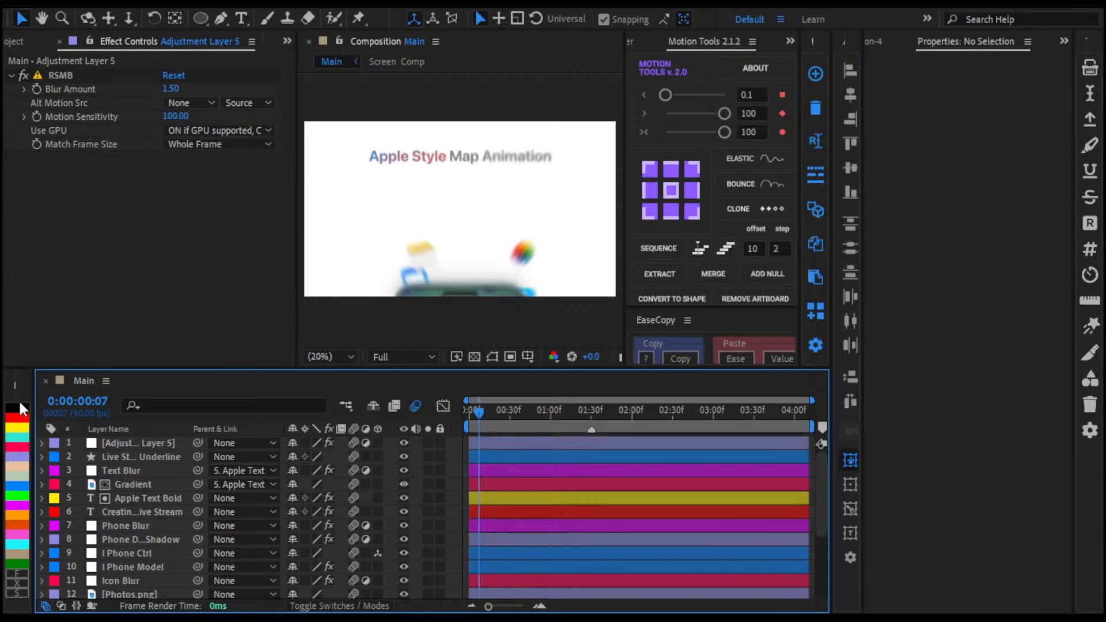
Step: Set the RSMB effect's motion sensitivity to 70 on Adjustment Layer 5
{"action": "left_click", "coordinate": [151, 453]}
{"action": "left_click", "coordinate": [144, 443]}
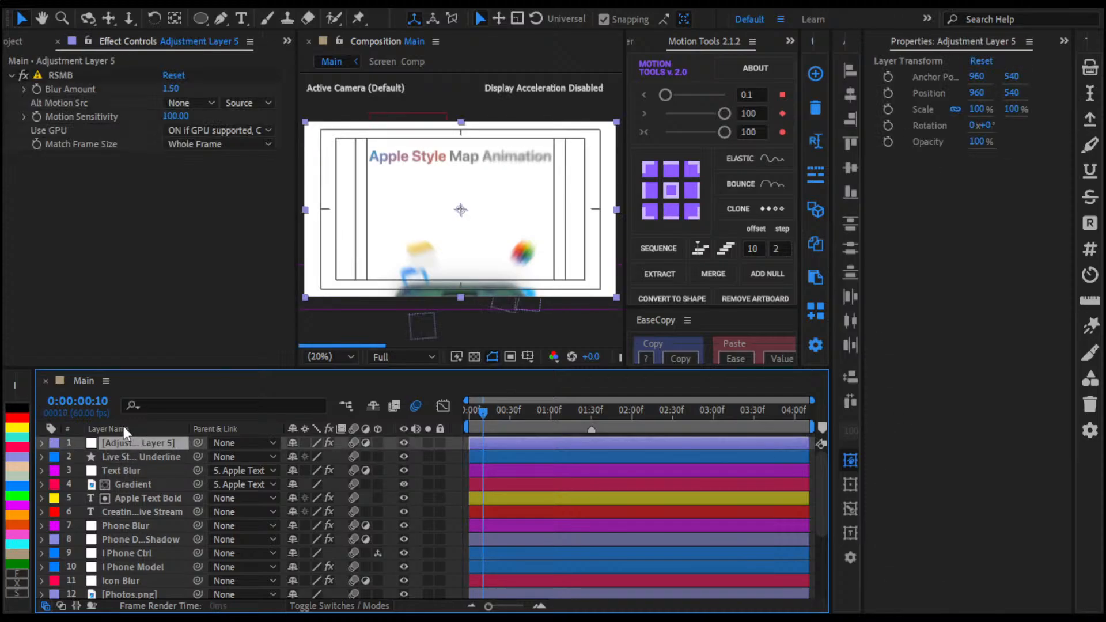
{"action": "left_click", "coordinate": [182, 117]}
{"action": "type", "text": "70"}
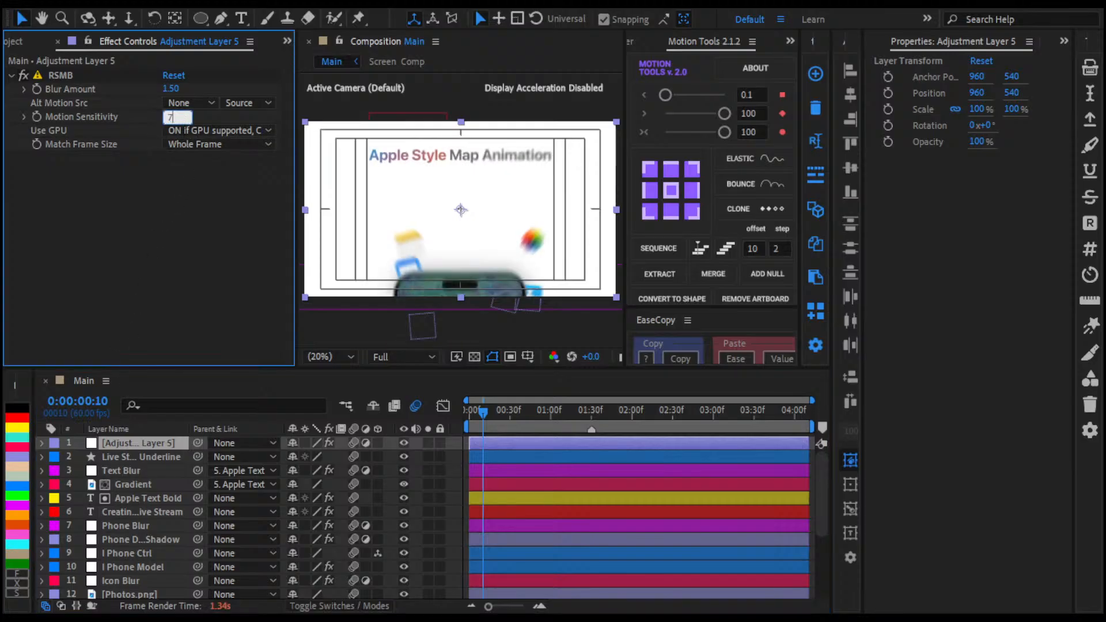
{"action": "key", "text": "Return"}
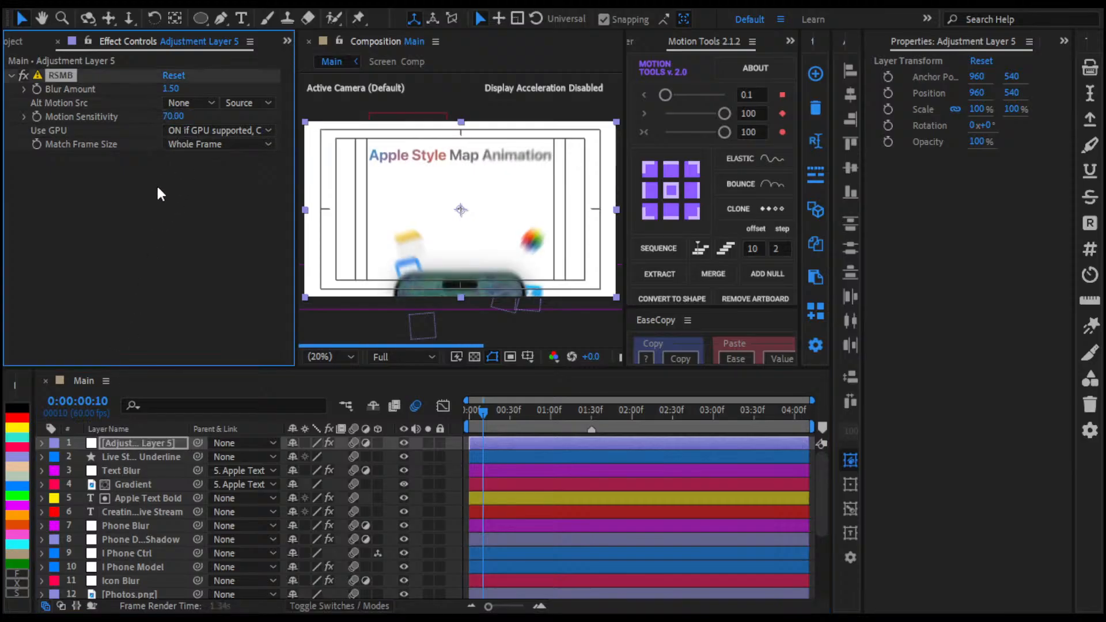
{"action": "left_click", "coordinate": [154, 185]}
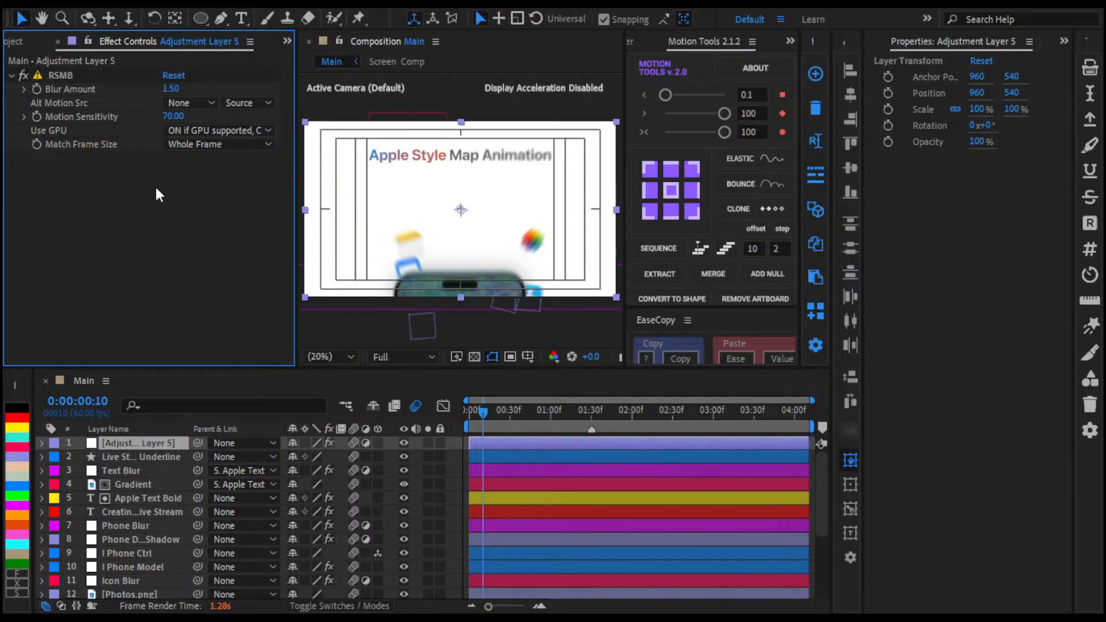
Step: Set the RSMB blur amount on Adjustment Layer 5 to 0.6 and save the project
{"action": "left_click", "coordinate": [171, 90]}
{"action": "type", "text": "1"}
{"action": "key", "text": "Return"}
{"action": "left_click", "coordinate": [171, 89]}
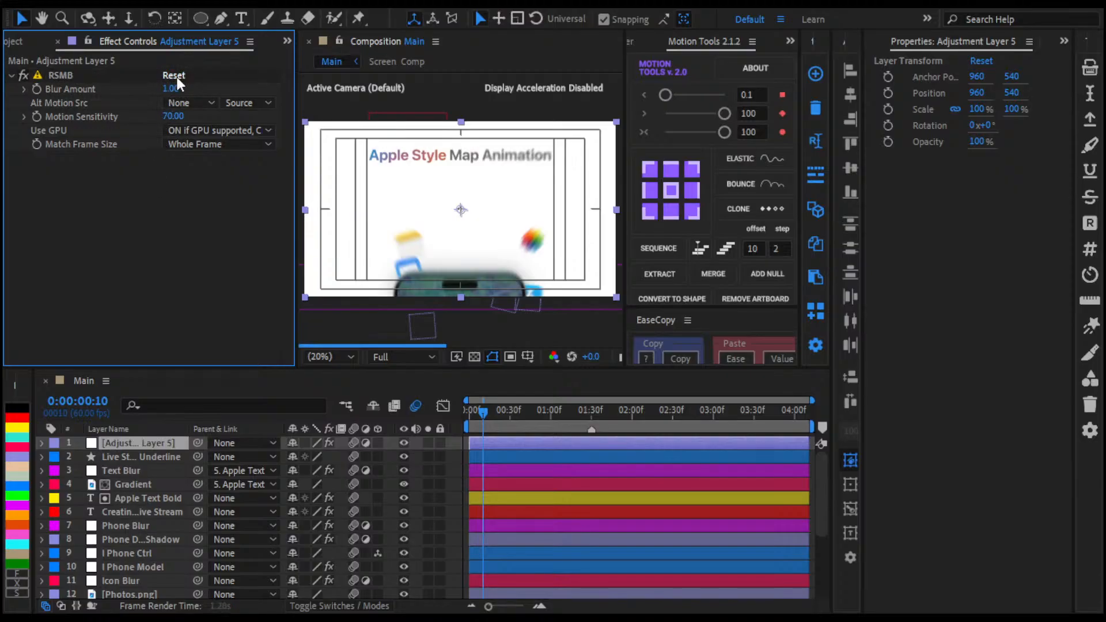
{"action": "type", "text": "0.6"}
{"action": "key", "text": "Return"}
{"action": "key", "text": "ctrl+s"}
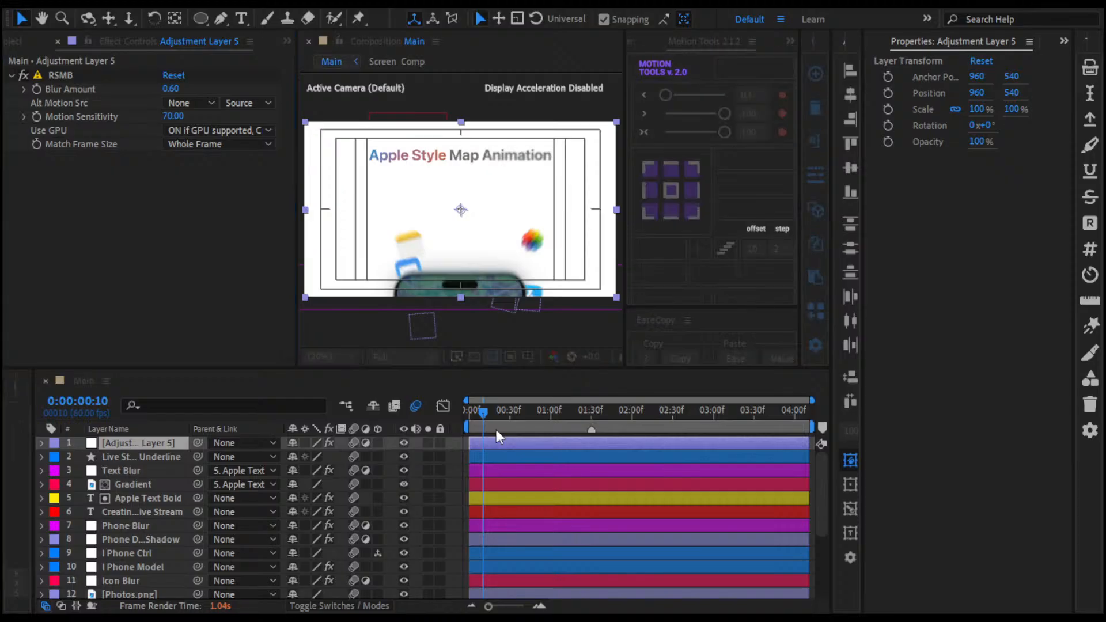
Step: Preview the Main composition from 0:00:00:00 with the reduced RSMB blur
{"action": "left_click_drag", "start_coordinate": [496, 416], "coordinate": [189, 421]}
{"action": "key", "text": "space"}
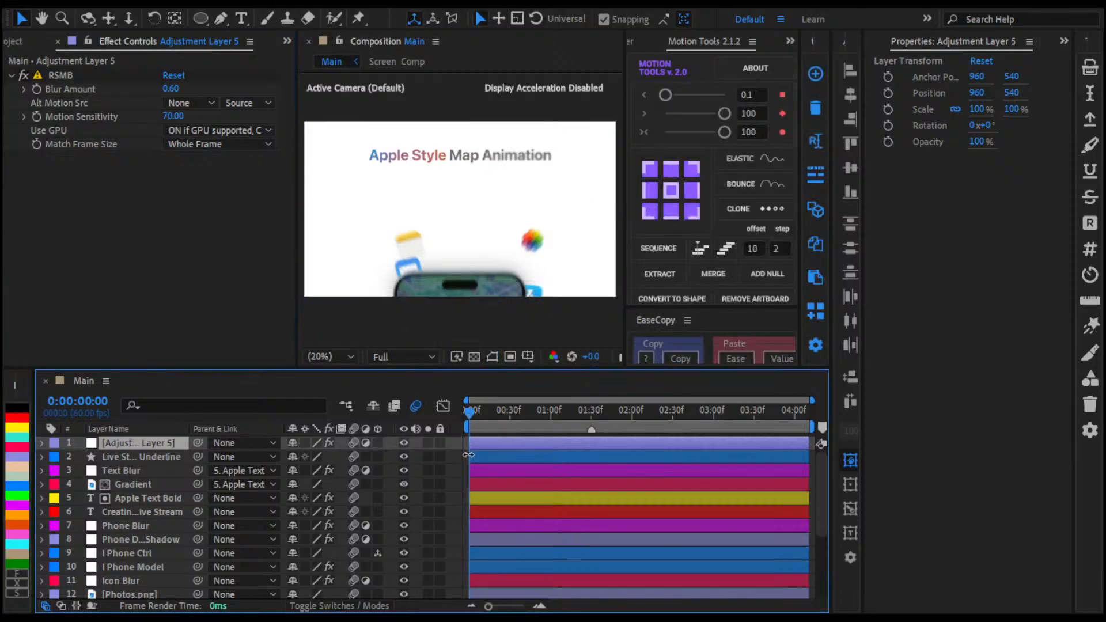
{"action": "left_click", "coordinate": [455, 450]}
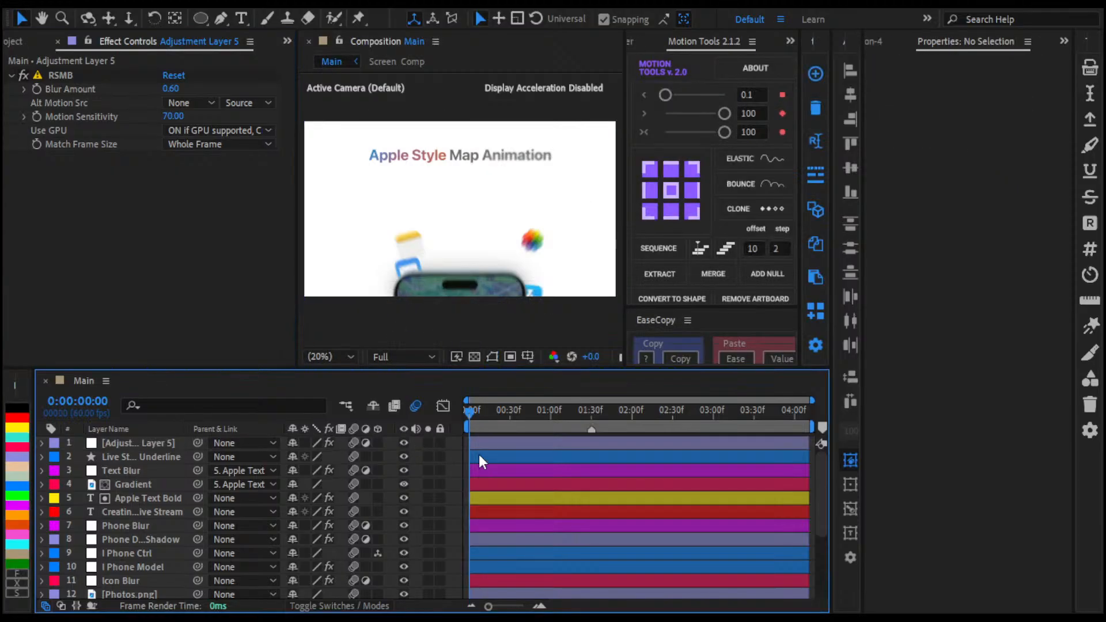
{"action": "key", "text": "space"}
{"action": "key", "text": "space"}
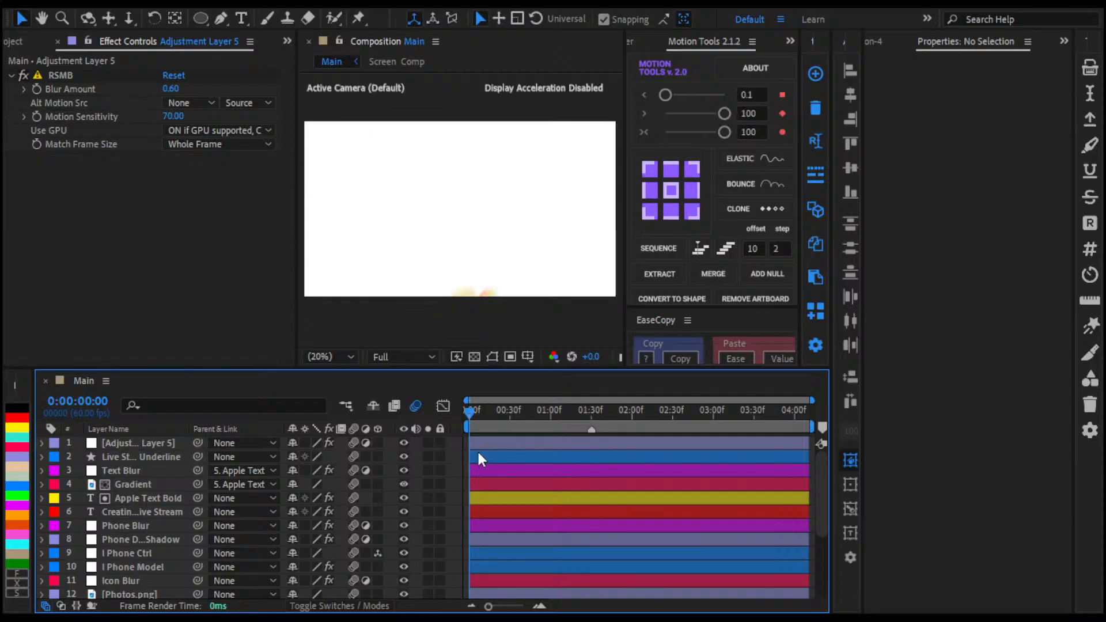
{"action": "key", "text": "space"}
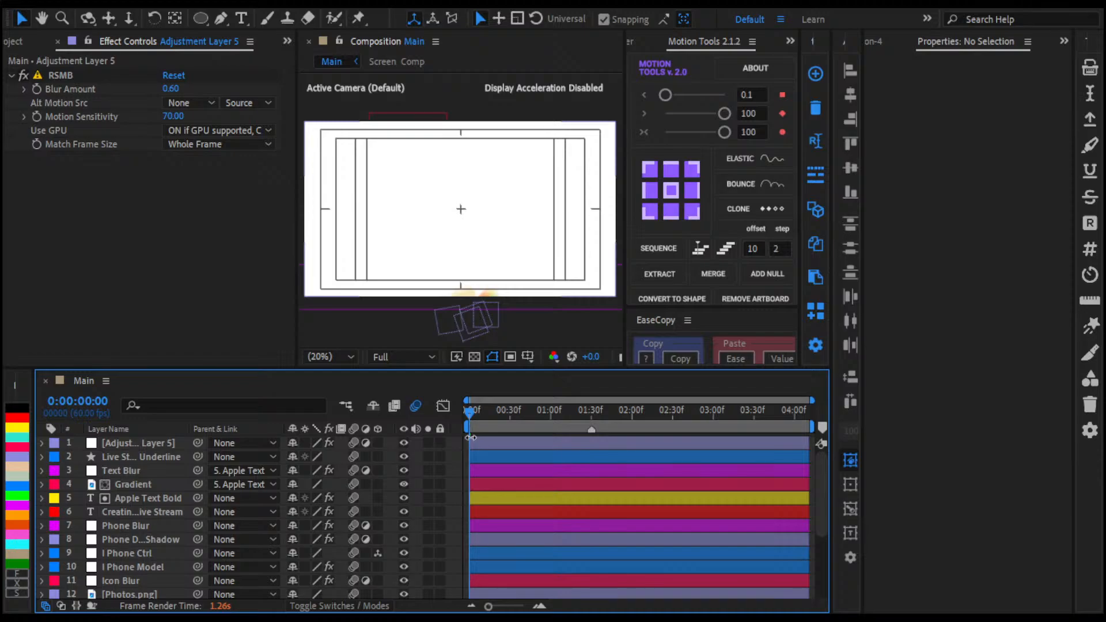
{"action": "key", "text": "space"}
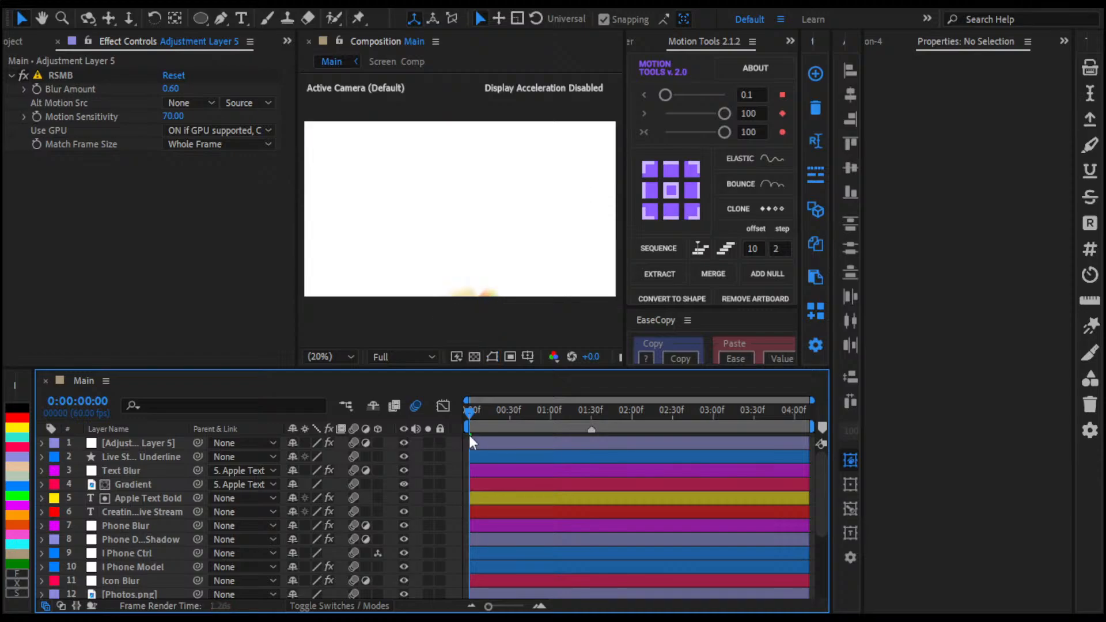
{"action": "scroll", "coordinate": [465, 436], "scroll_direction": "down", "scroll_amount": 3}
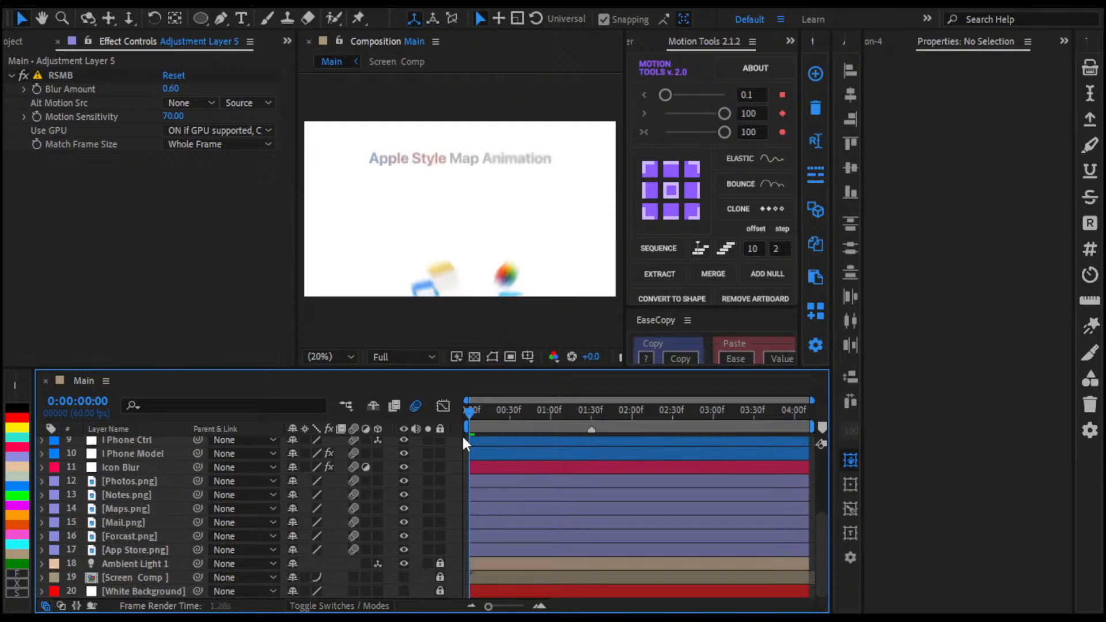
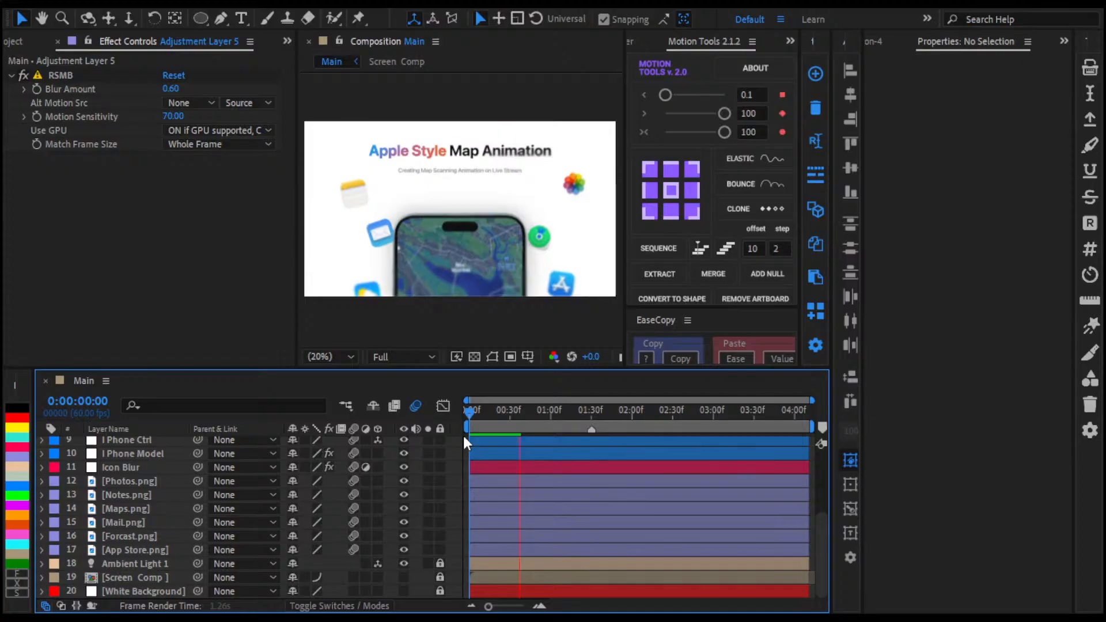
{"action": "key", "text": "space"}
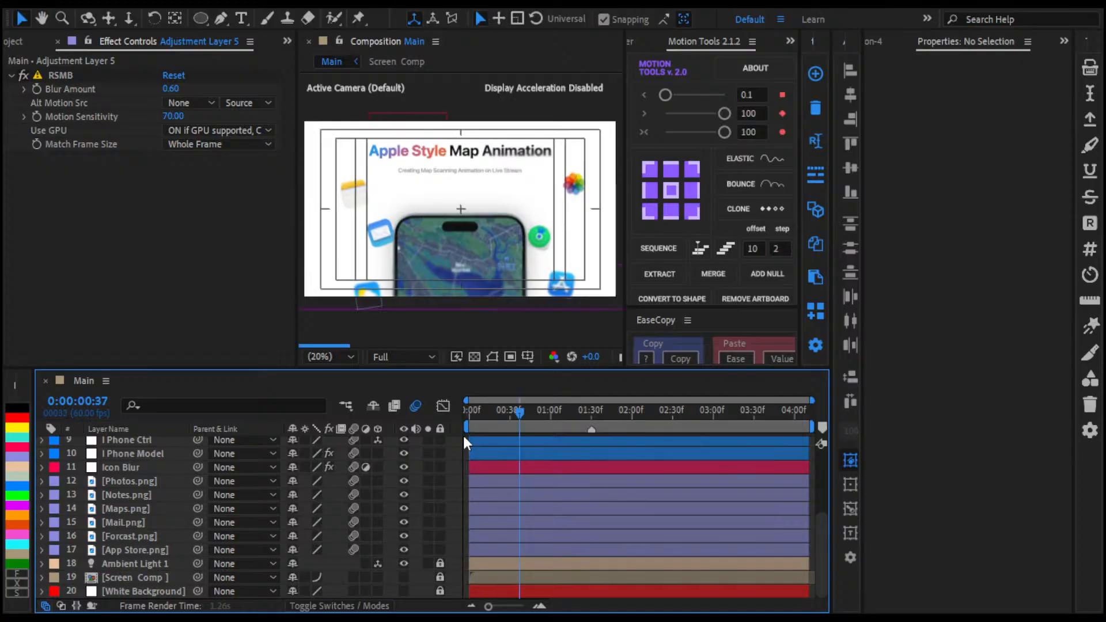
Step: Hide Adjustment Layer 5 and disable motion blur for all layers in the Main composition
{"action": "scroll", "coordinate": [439, 452], "scroll_direction": "up", "scroll_amount": 3}
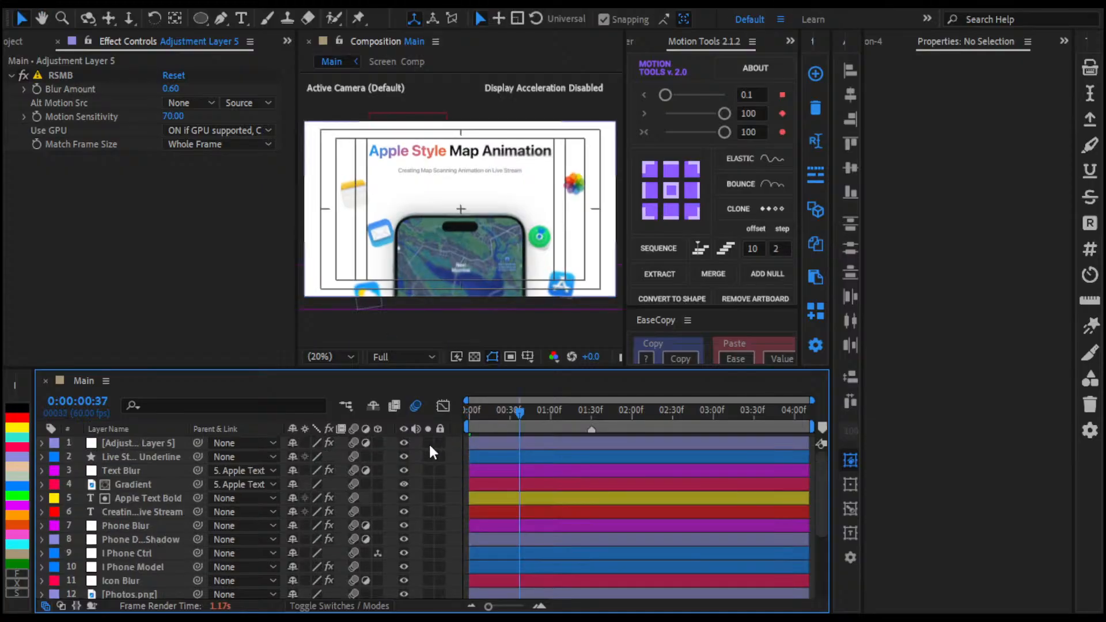
{"action": "left_click", "coordinate": [403, 442]}
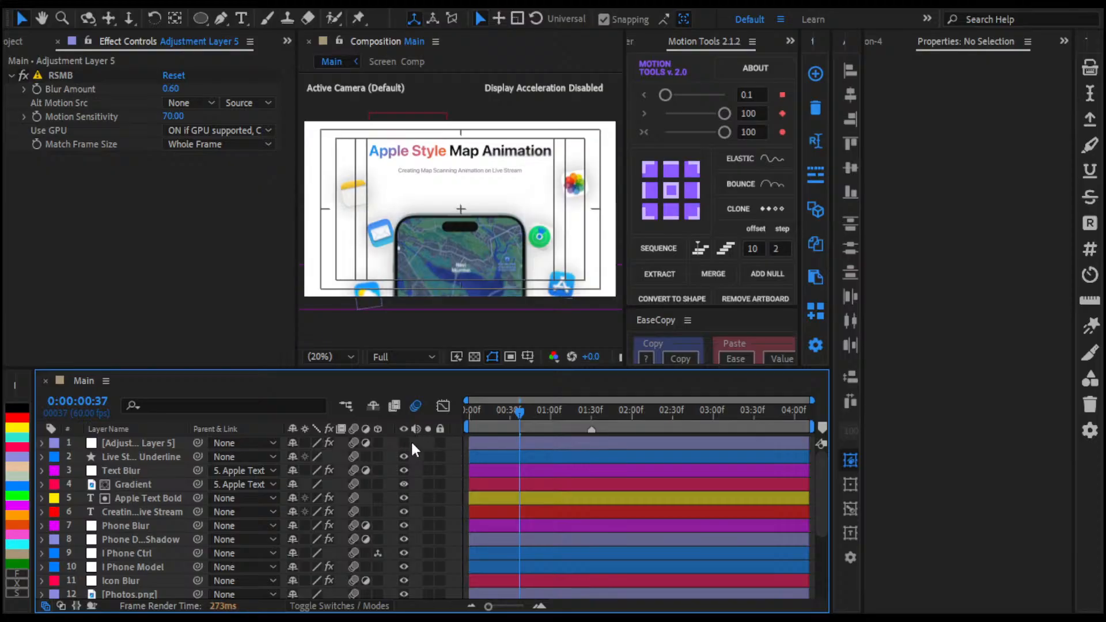
{"action": "key", "text": "ctrl+a"}
{"action": "left_click", "coordinate": [355, 441]}
{"action": "left_click", "coordinate": [447, 448]}
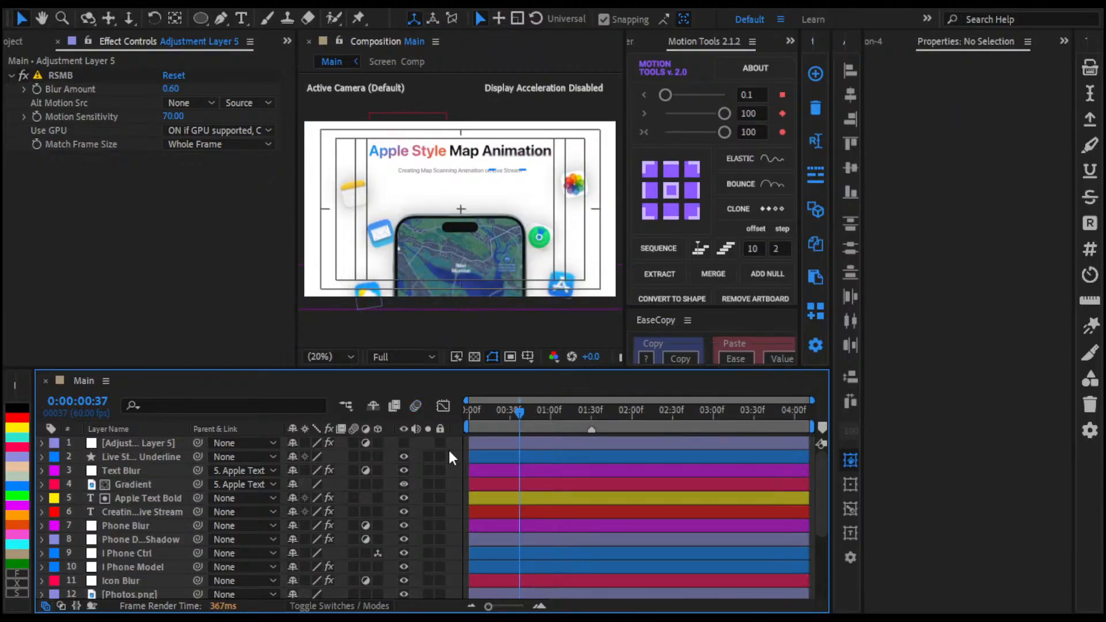
Step: Preview the animation without motion blur from 0:00:00:37 to 0:00:01:04 and examine the phone's map close up
{"action": "scroll", "coordinate": [448, 446], "scroll_direction": "up", "scroll_amount": 2}
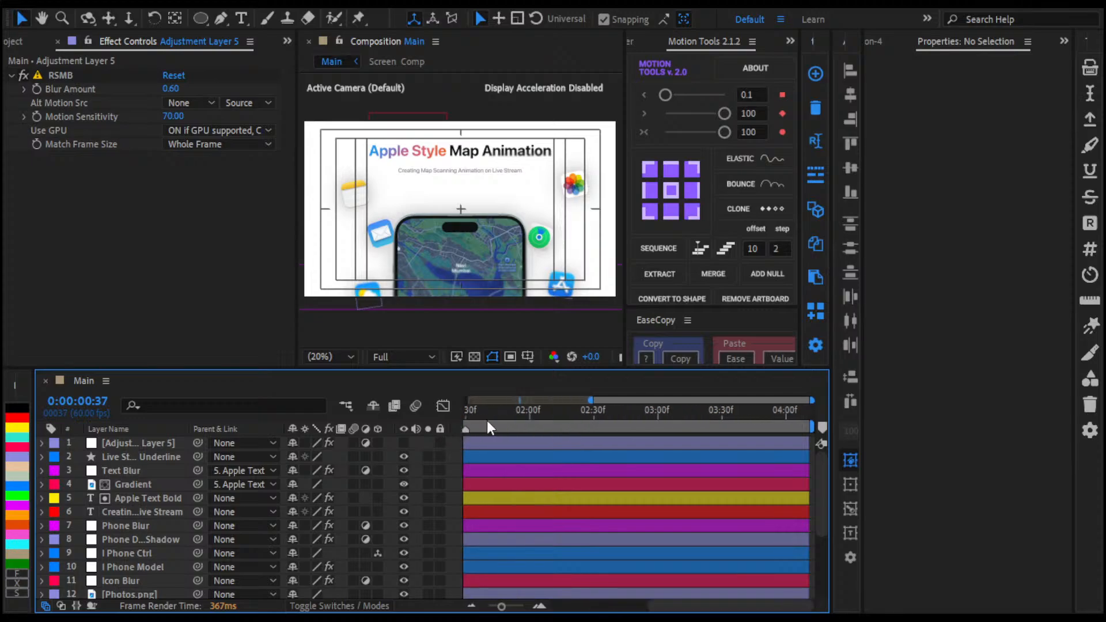
{"action": "scroll", "coordinate": [486, 426], "scroll_direction": "down", "scroll_amount": 3}
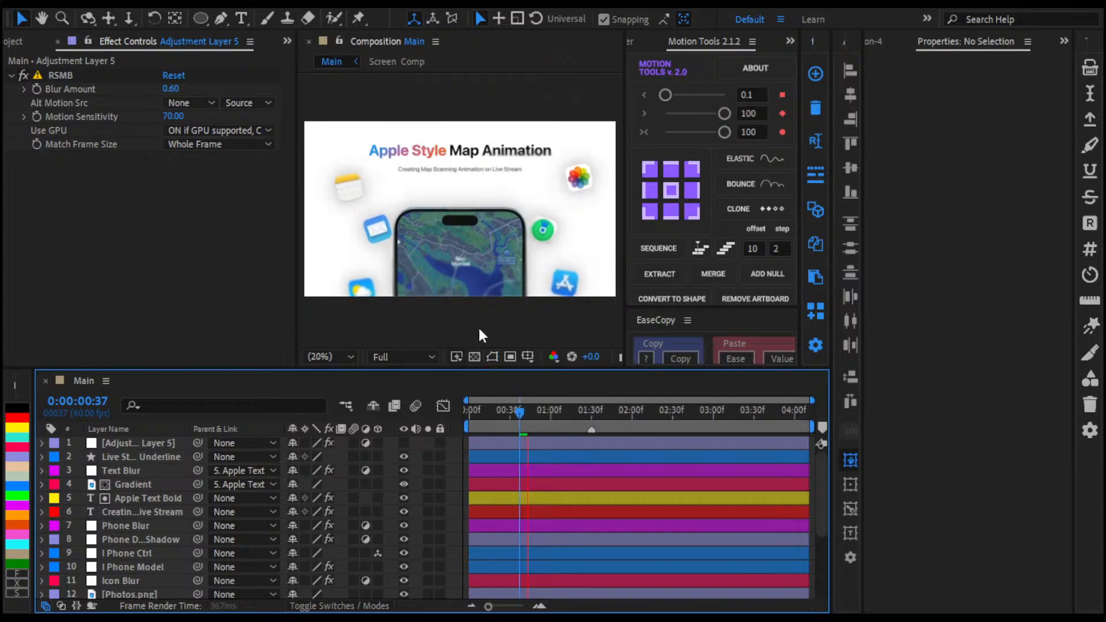
{"action": "scroll", "coordinate": [495, 268], "scroll_direction": "up", "scroll_amount": 2}
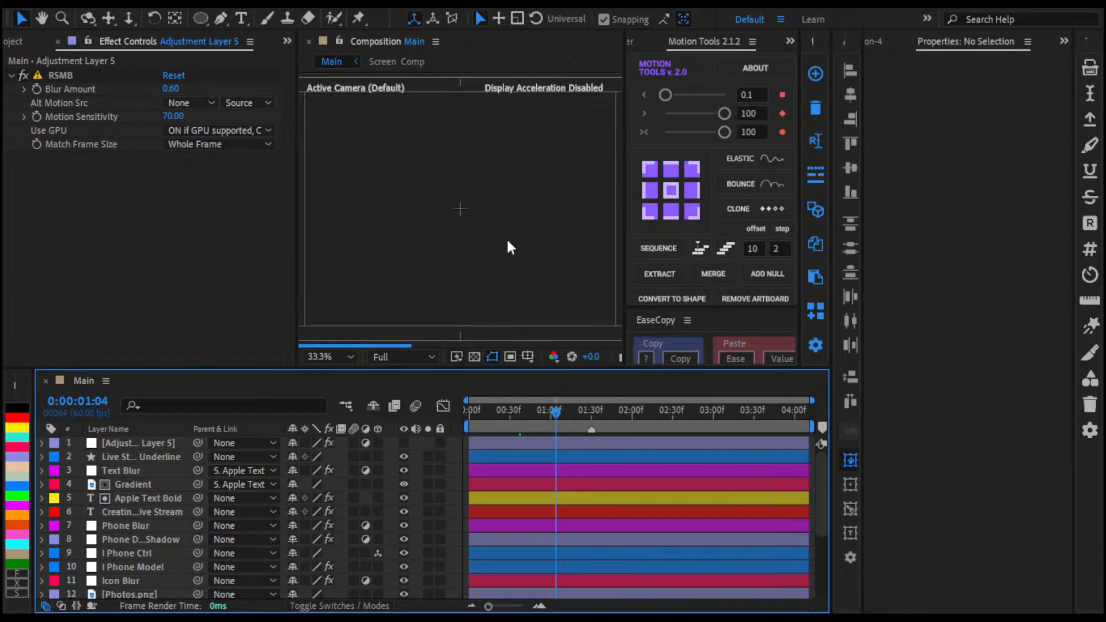
{"action": "scroll", "coordinate": [507, 242], "scroll_direction": "up", "scroll_amount": 1}
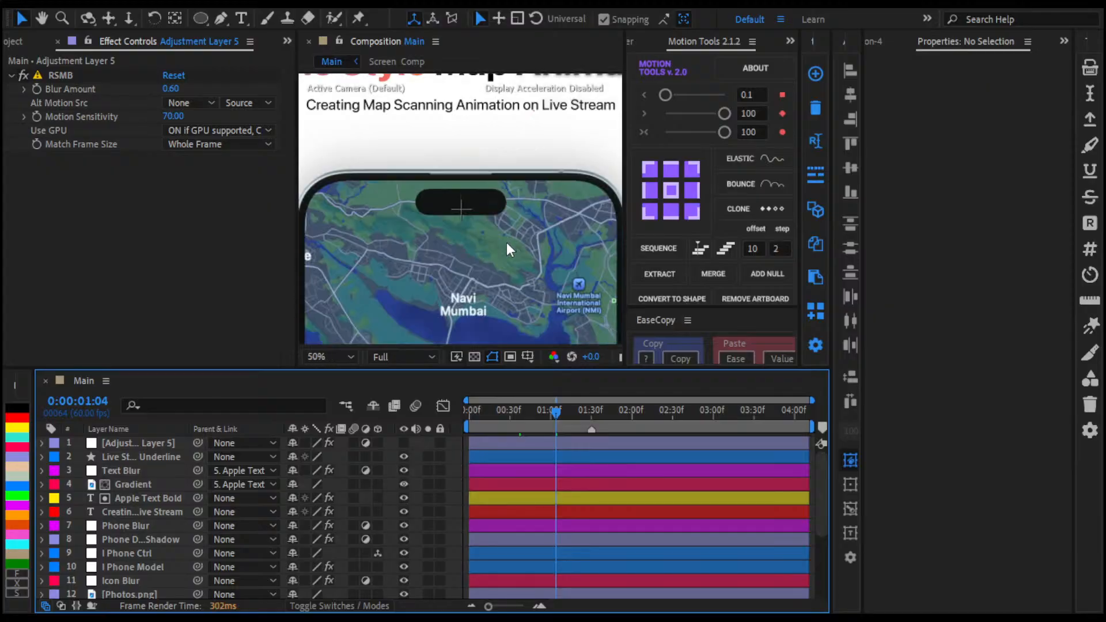
{"action": "scroll", "coordinate": [502, 244], "scroll_direction": "down", "scroll_amount": 3}
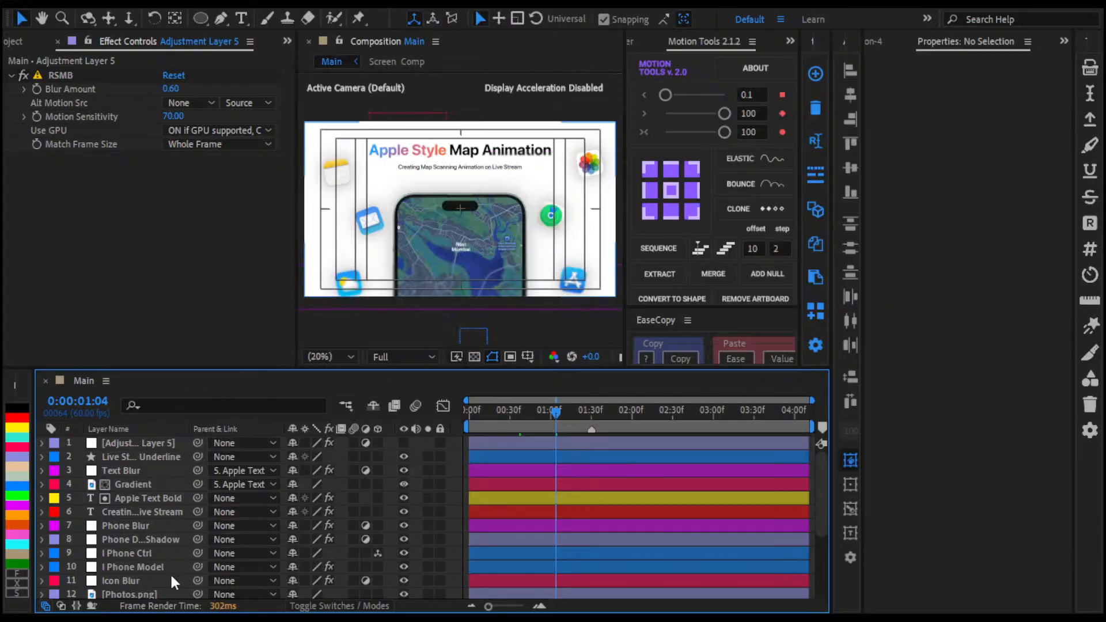
Step: Lock the Main composition viewer, open Screen Comp, and dock its viewer separately so both compositions show side by side
{"action": "scroll", "coordinate": [170, 572], "scroll_direction": "down", "scroll_amount": 3}
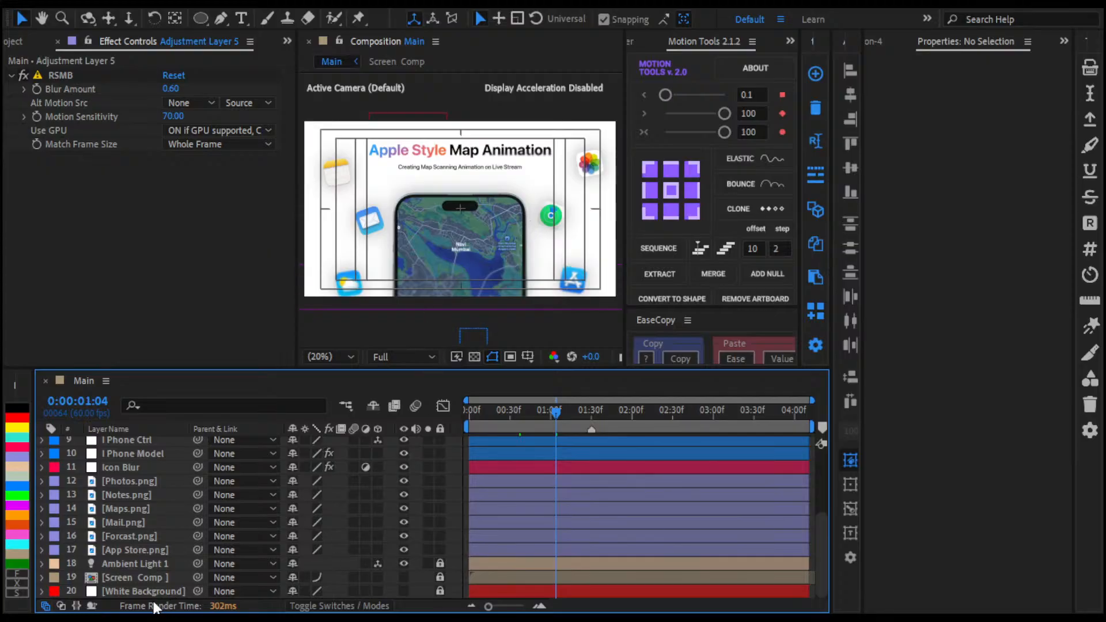
{"action": "left_click", "coordinate": [339, 45]}
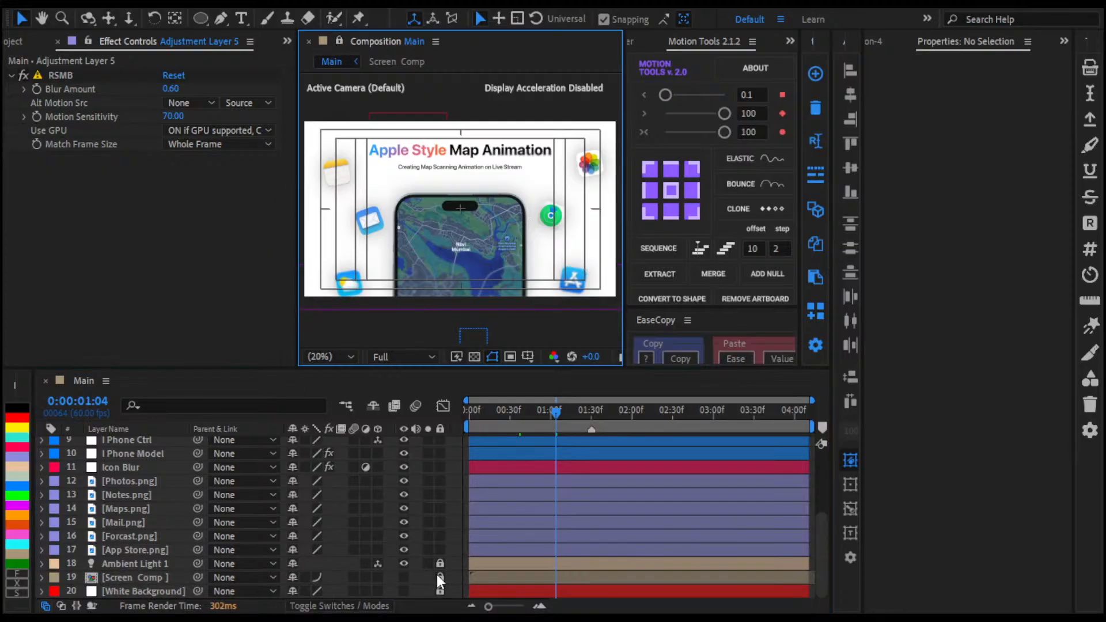
{"action": "double_click", "coordinate": [491, 578]}
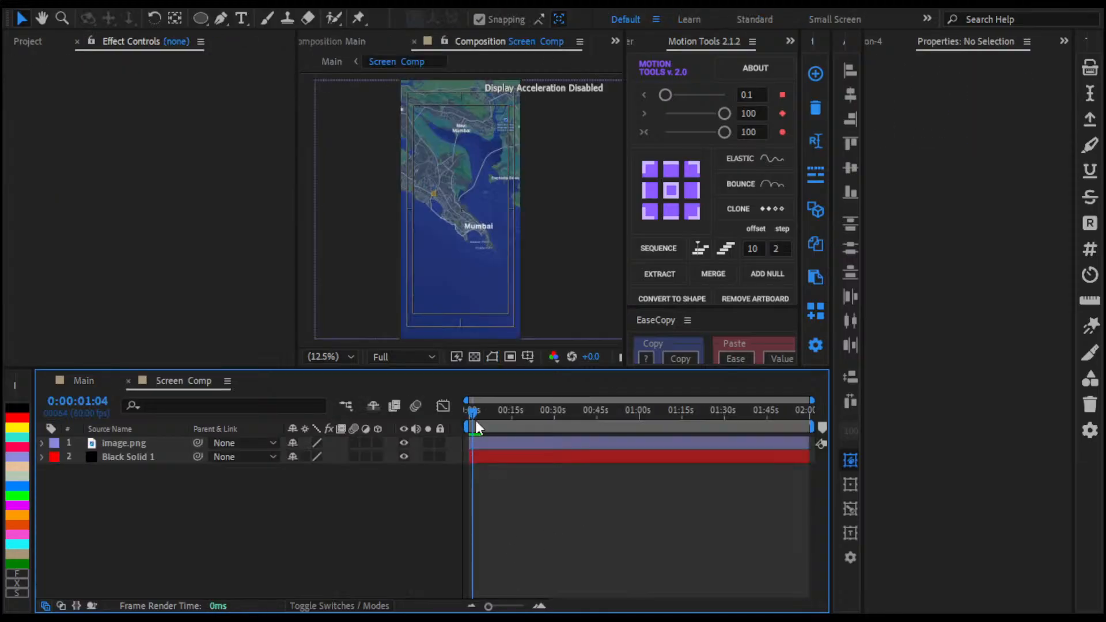
{"action": "left_click_drag", "start_coordinate": [485, 44], "coordinate": [854, 64]}
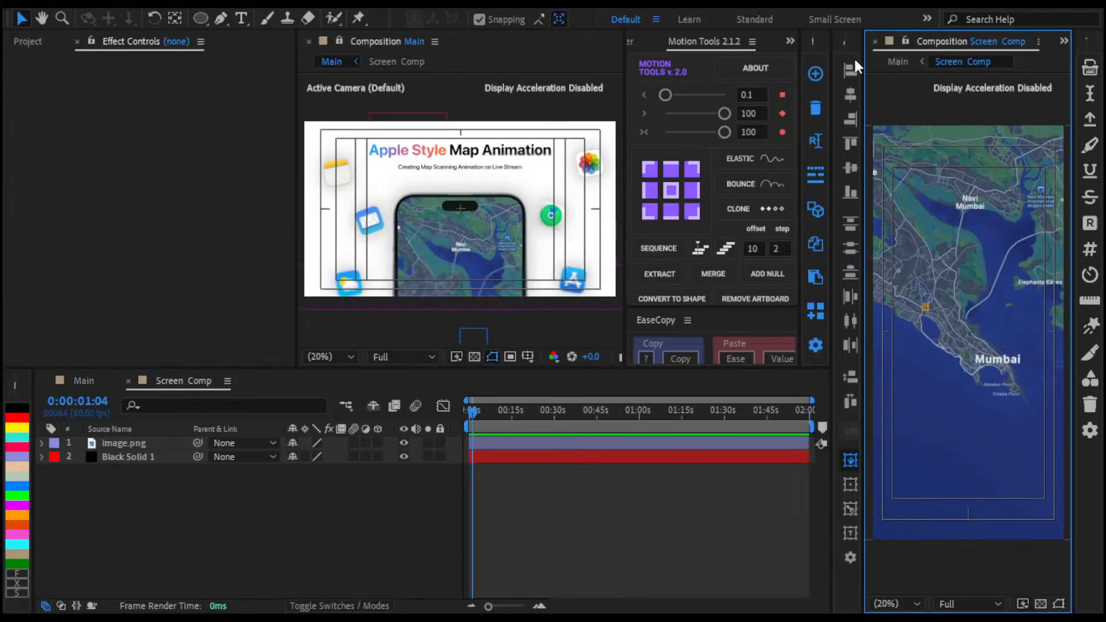
Step: Tilt the image.png map counter-clockwise in Screen Comp and nudge it up and sideways to reframe it in the phone screen
{"action": "left_click", "coordinate": [555, 444]}
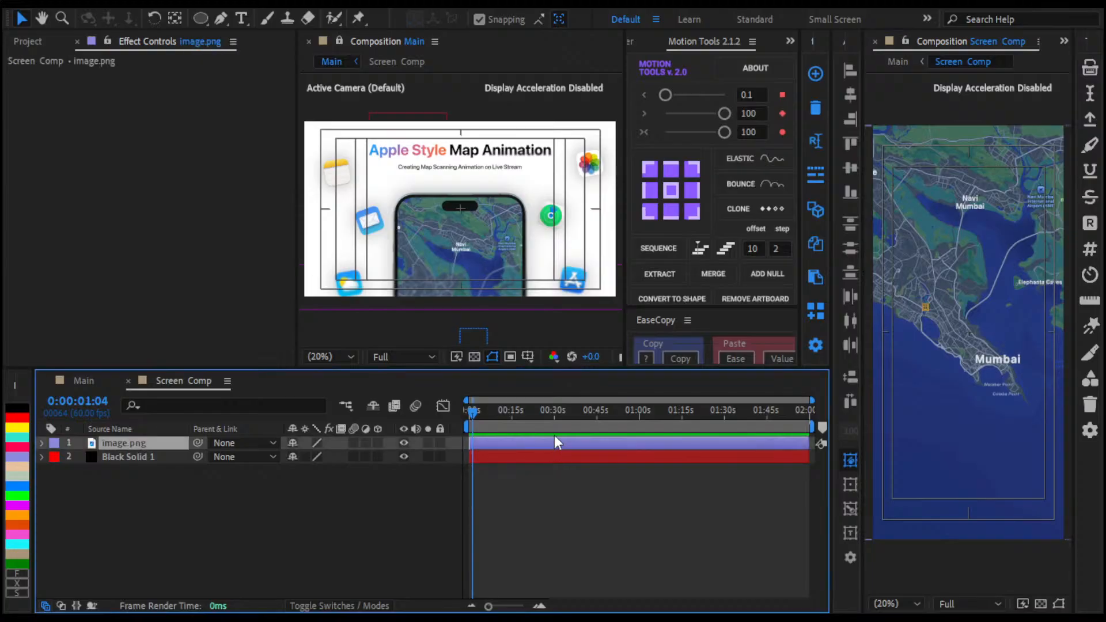
{"action": "key", "text": "shift+KP_Subtract"}
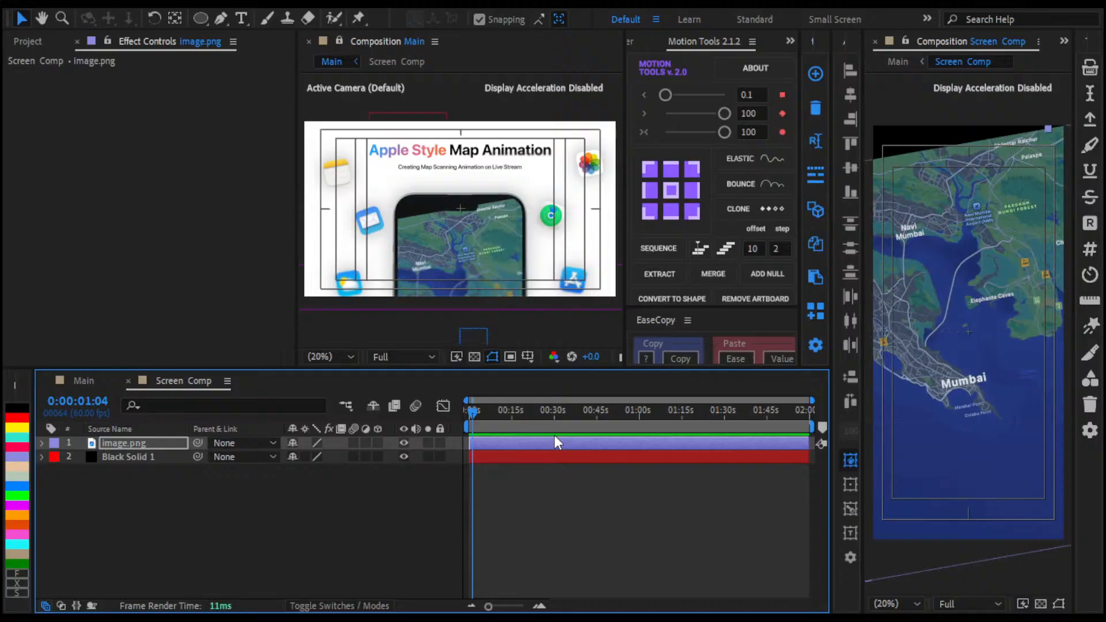
{"action": "key", "text": "shift+Up"}
{"action": "key", "text": "shift+Up"}
{"action": "key", "text": "shift+Up"}
{"action": "key", "text": "shift+Up"}
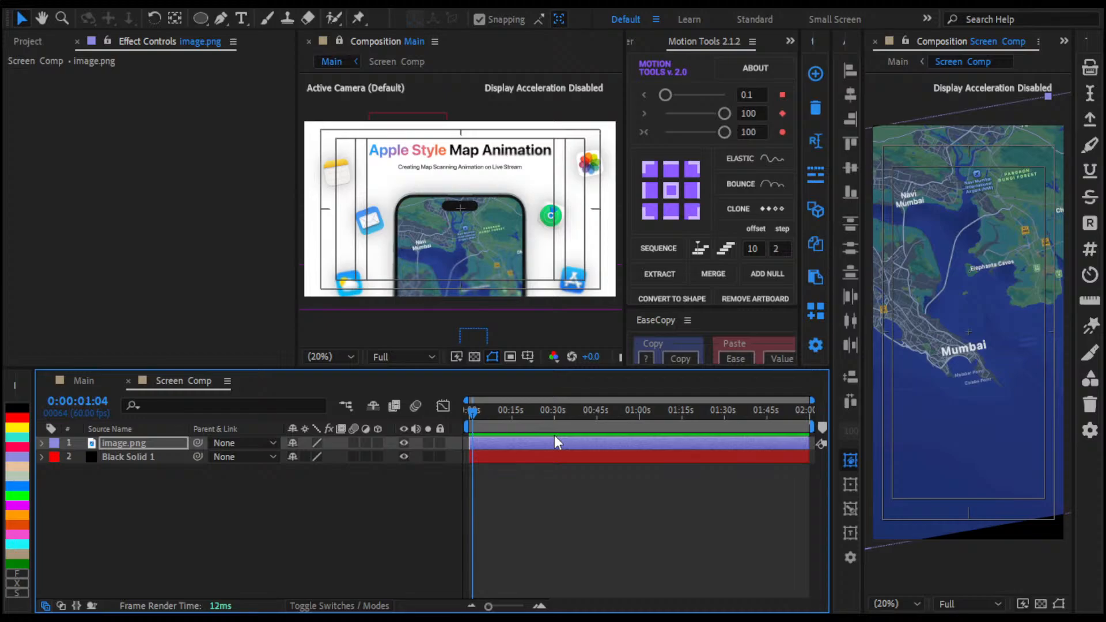
{"action": "key", "text": "shift+Left"}
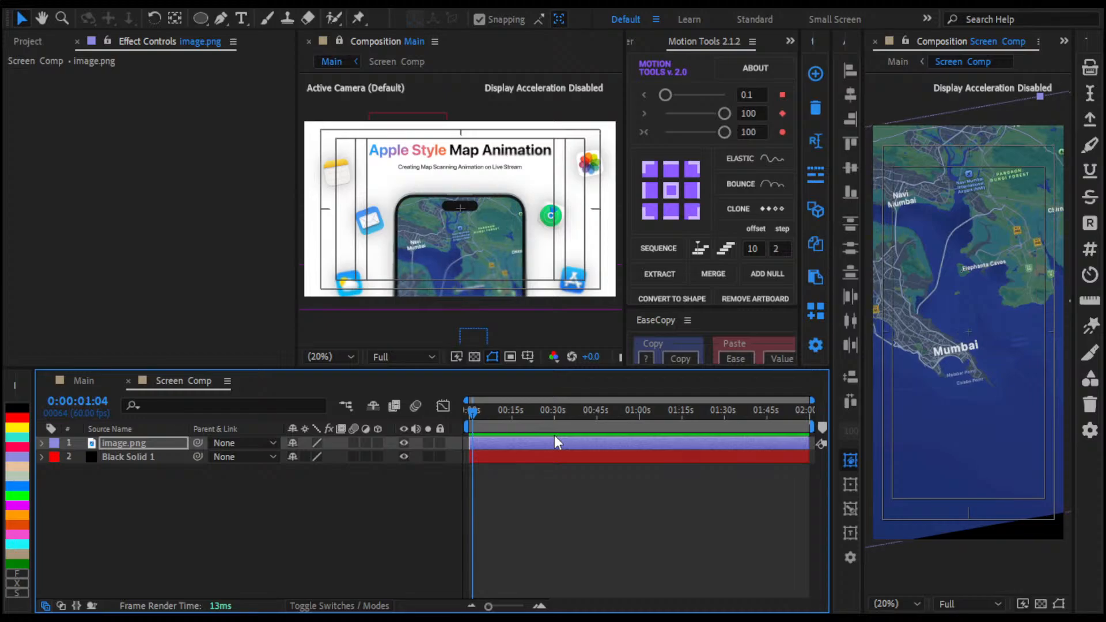
{"action": "key", "text": "Right"}
{"action": "key", "text": "Right"}
{"action": "key", "text": "Right"}
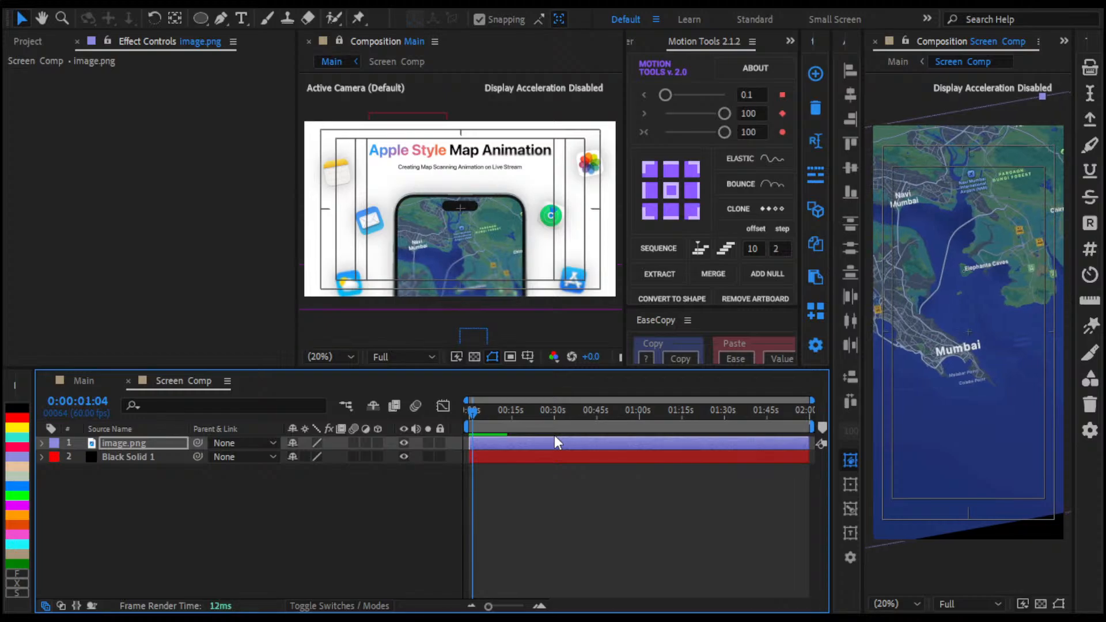
Step: Straighten the image.png map and shift it upward in Screen Comp, checking the airport label's framing on the phone in Main
{"action": "left_click", "coordinate": [725, 501]}
{"action": "scroll", "coordinate": [459, 249], "scroll_direction": "up", "scroll_amount": 5}
{"action": "left_click_drag", "start_coordinate": [476, 241], "coordinate": [443, 96]}
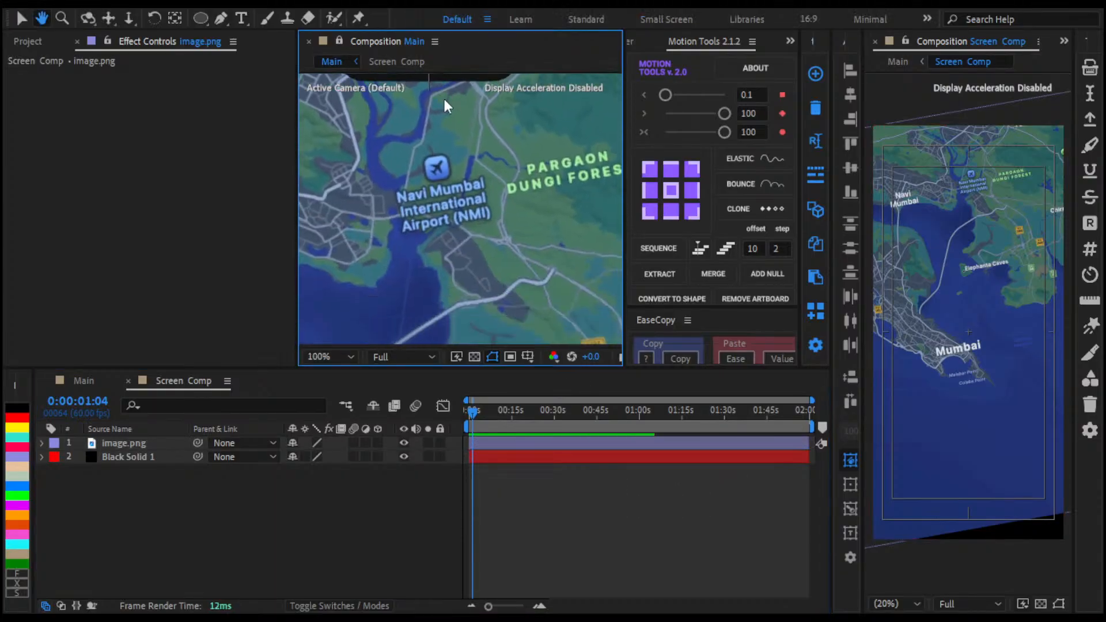
{"action": "left_click", "coordinate": [509, 441]}
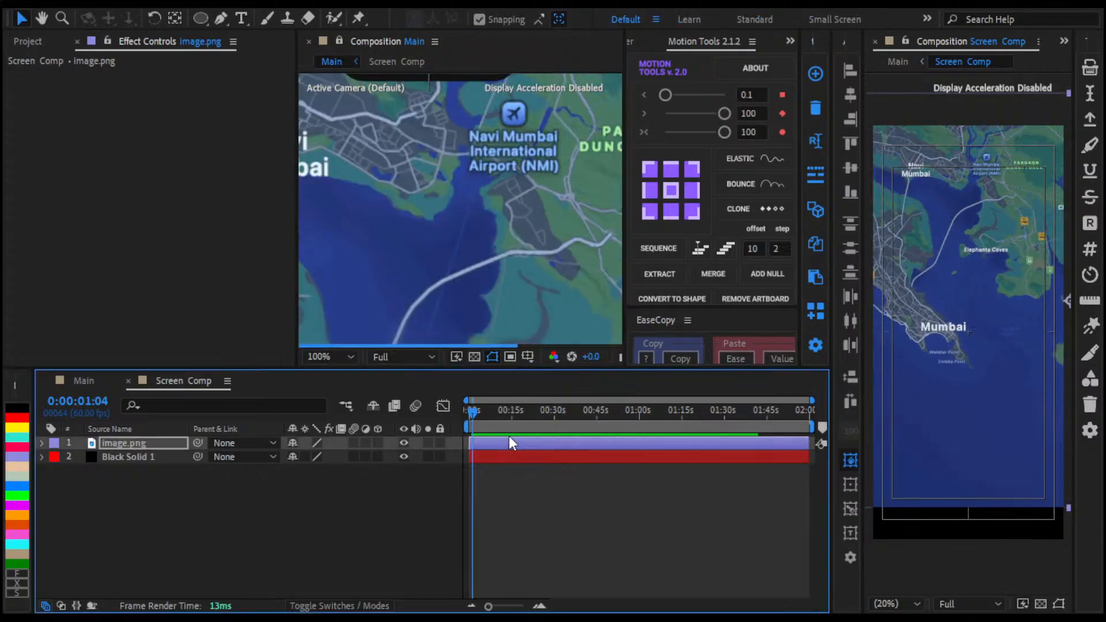
{"action": "left_click", "coordinate": [504, 257]}
{"action": "key", "text": "shift+slash"}
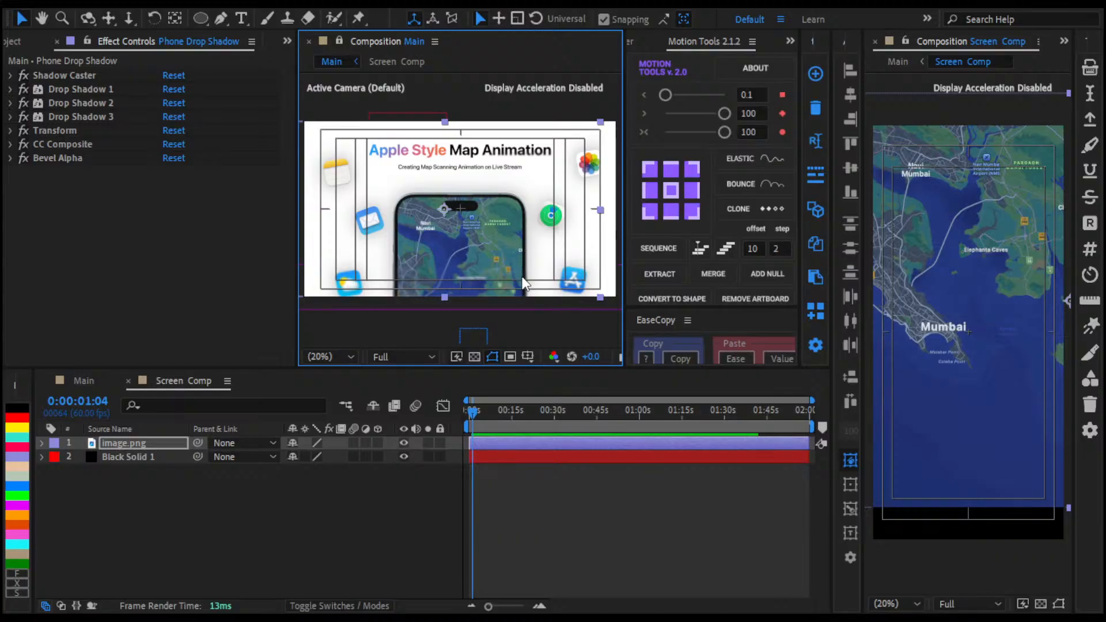
{"action": "left_click", "coordinate": [544, 444]}
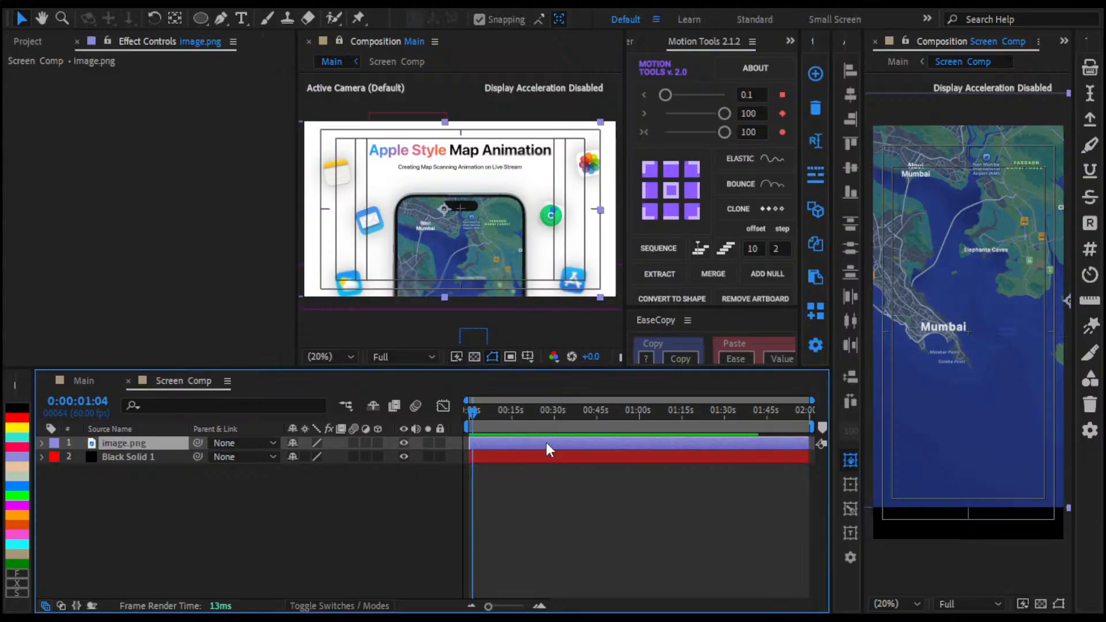
Step: Nudge the image.png map sideways and down in Screen Comp to reframe it inside the phone
{"action": "key", "text": "u"}
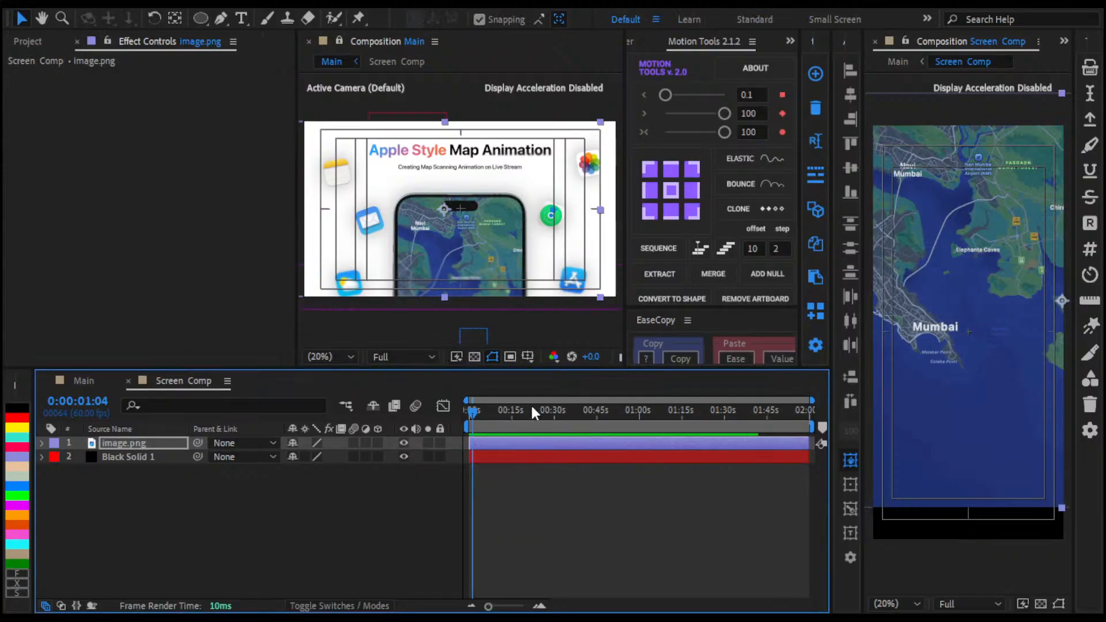
{"action": "key", "text": "shift+Left"}
{"action": "key", "text": "shift+Left"}
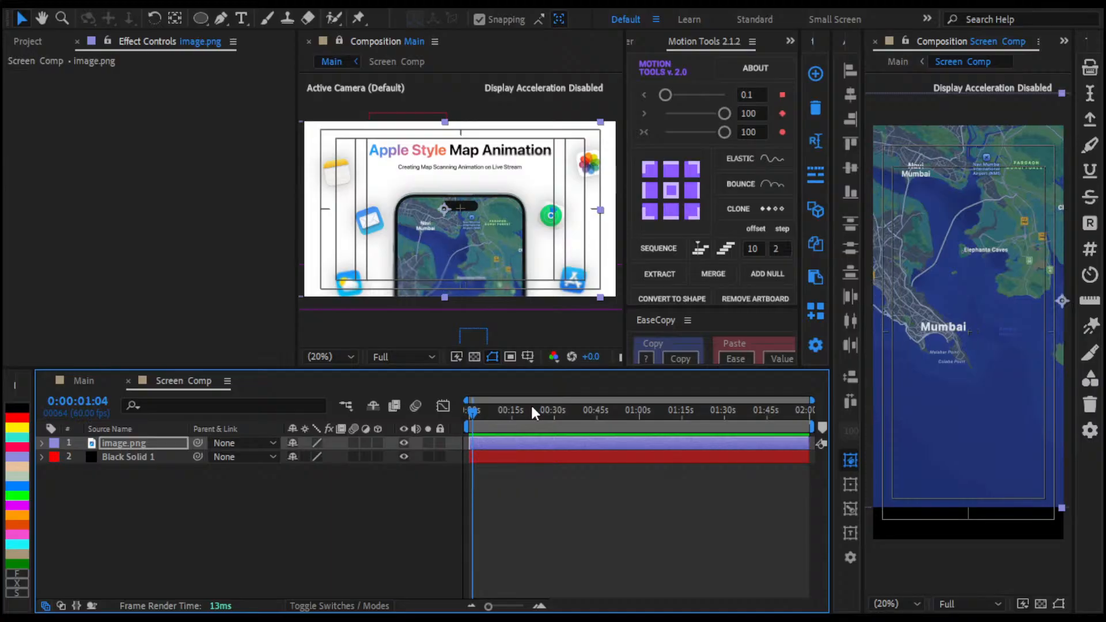
{"action": "key", "text": "shift+Down"}
{"action": "key", "text": "shift+Down"}
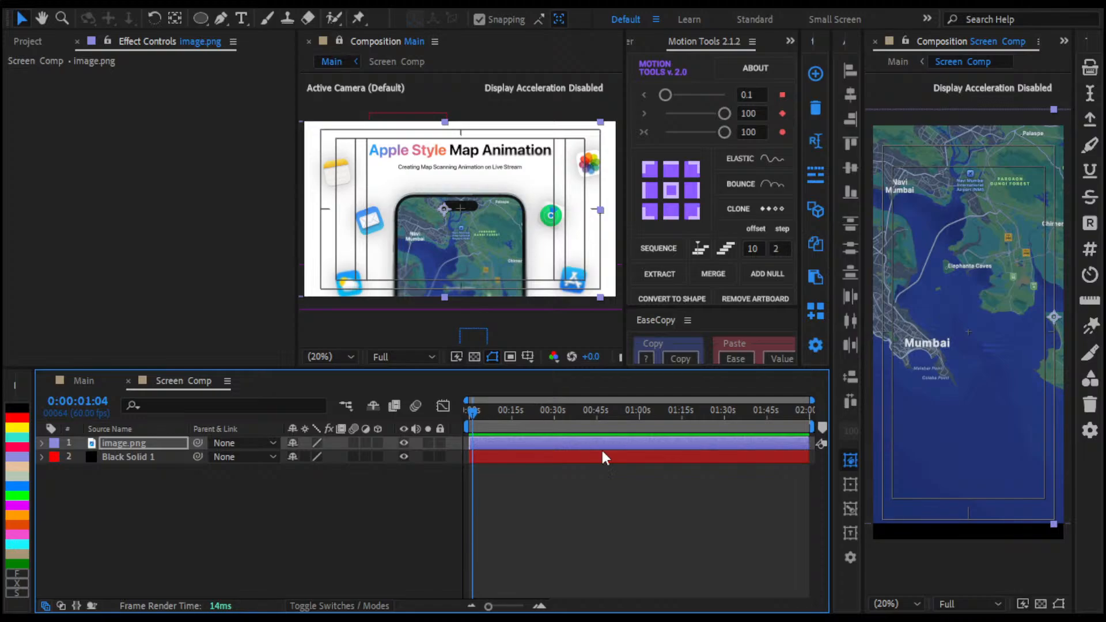
Step: Return to the Main composition's layers, deselect everything and save the project
{"action": "left_click", "coordinate": [95, 381]}
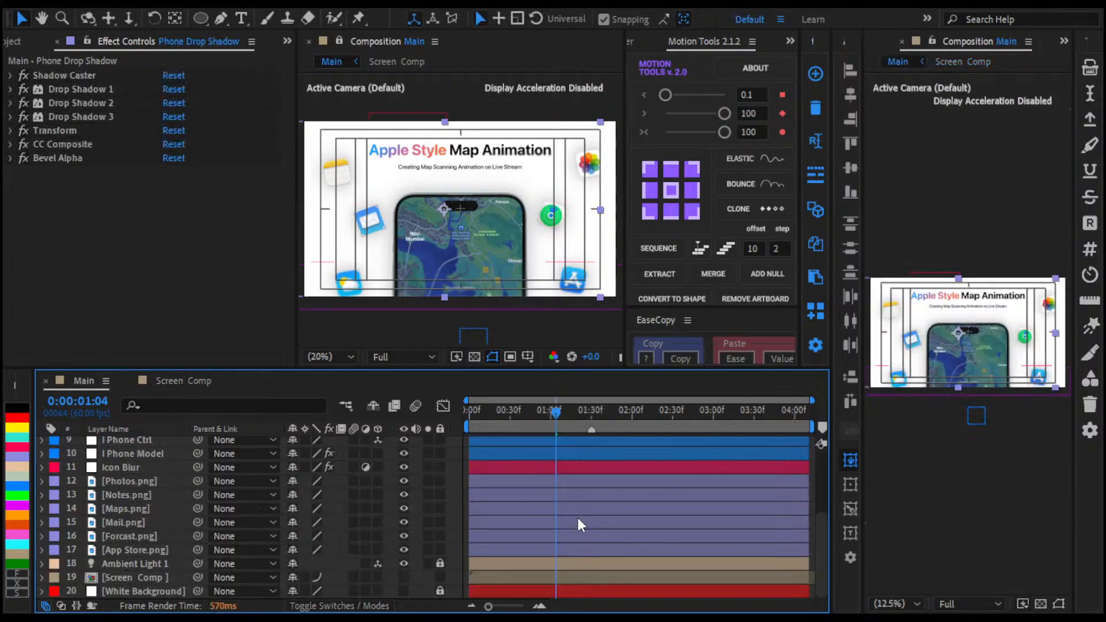
{"action": "scroll", "coordinate": [554, 510], "scroll_direction": "up", "scroll_amount": 4}
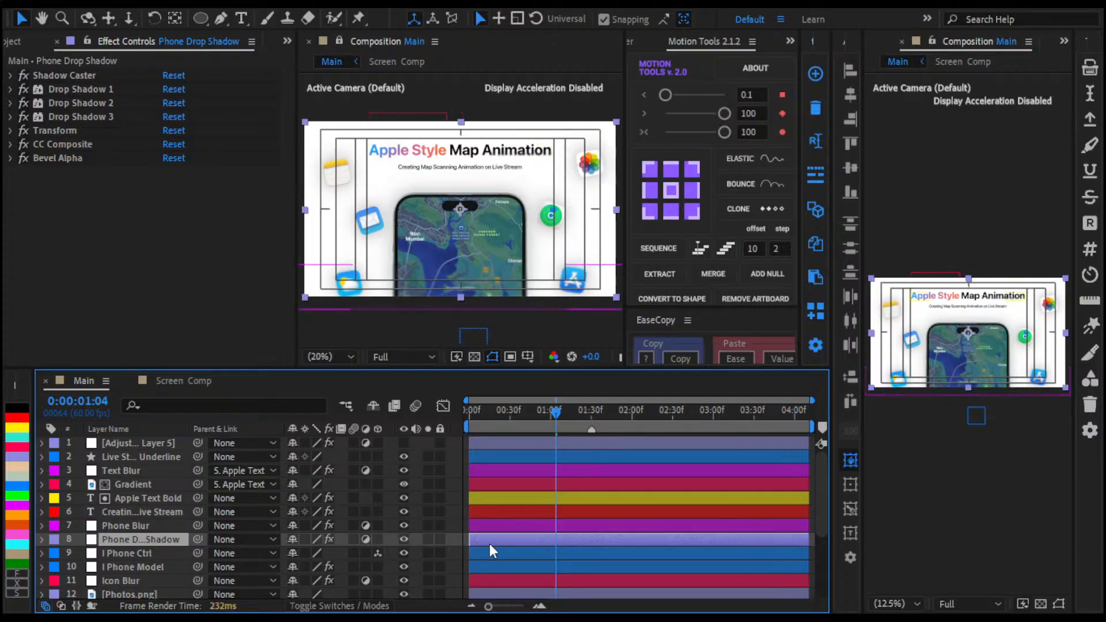
{"action": "key", "text": "ctrl+shift+a"}
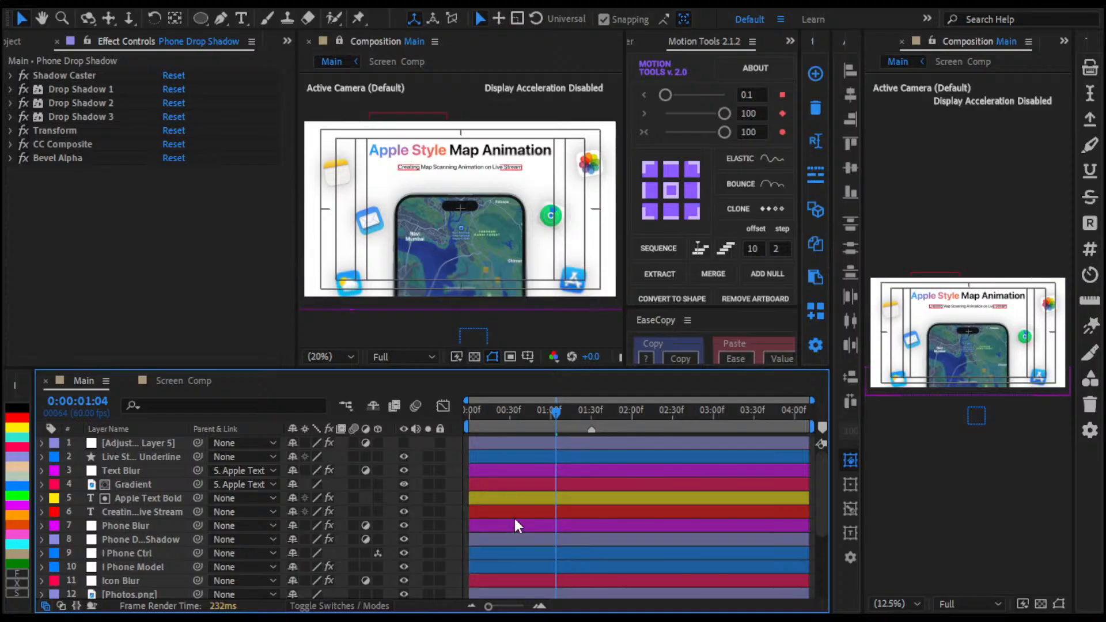
{"action": "key", "text": "ctrl+s"}
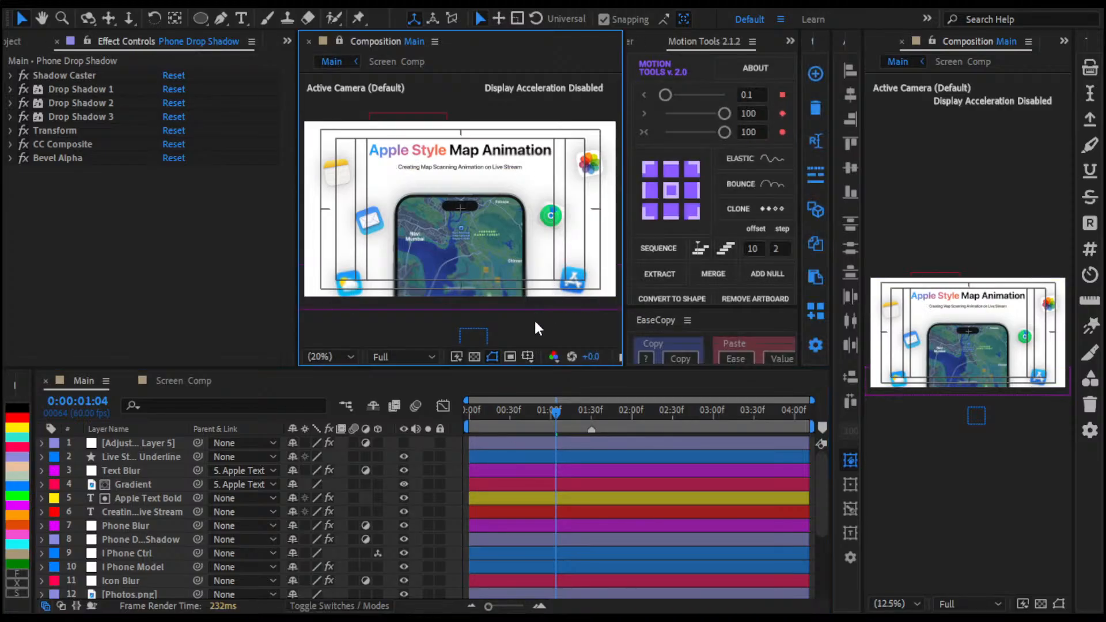
Step: Examine the map around the phone's notch and the airport label close up in Main
{"action": "scroll", "coordinate": [476, 180], "scroll_direction": "up", "scroll_amount": 2}
{"action": "scroll", "coordinate": [476, 180], "scroll_direction": "up", "scroll_amount": 3}
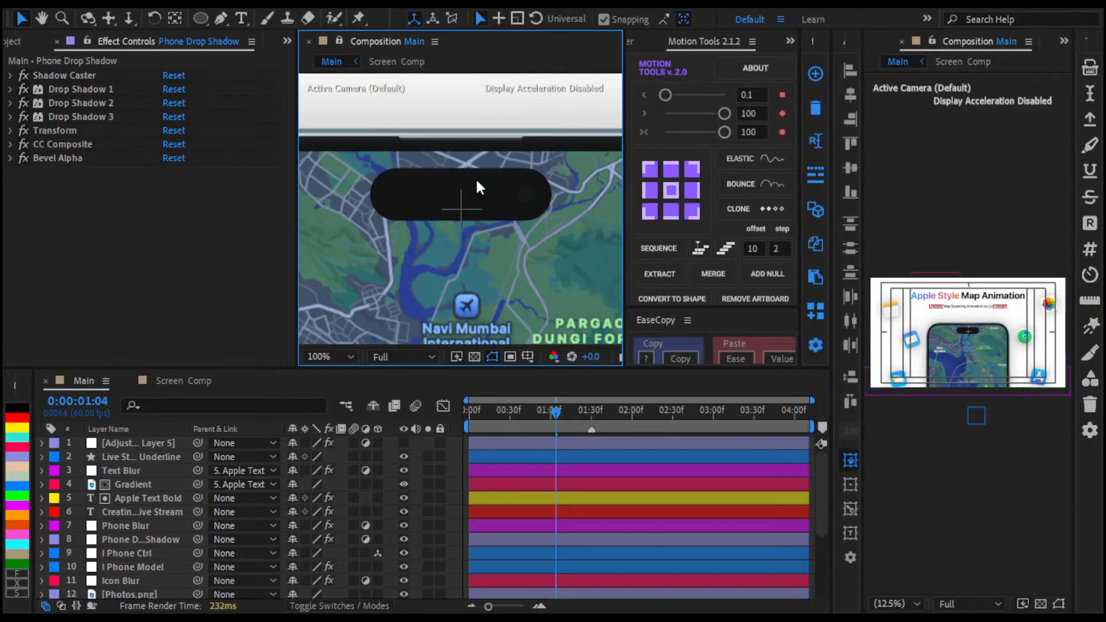
{"action": "scroll", "coordinate": [476, 180], "scroll_direction": "down", "scroll_amount": 5}
{"action": "scroll", "coordinate": [476, 180], "scroll_direction": "down", "scroll_amount": 2}
{"action": "scroll", "coordinate": [476, 178], "scroll_direction": "up", "scroll_amount": 2}
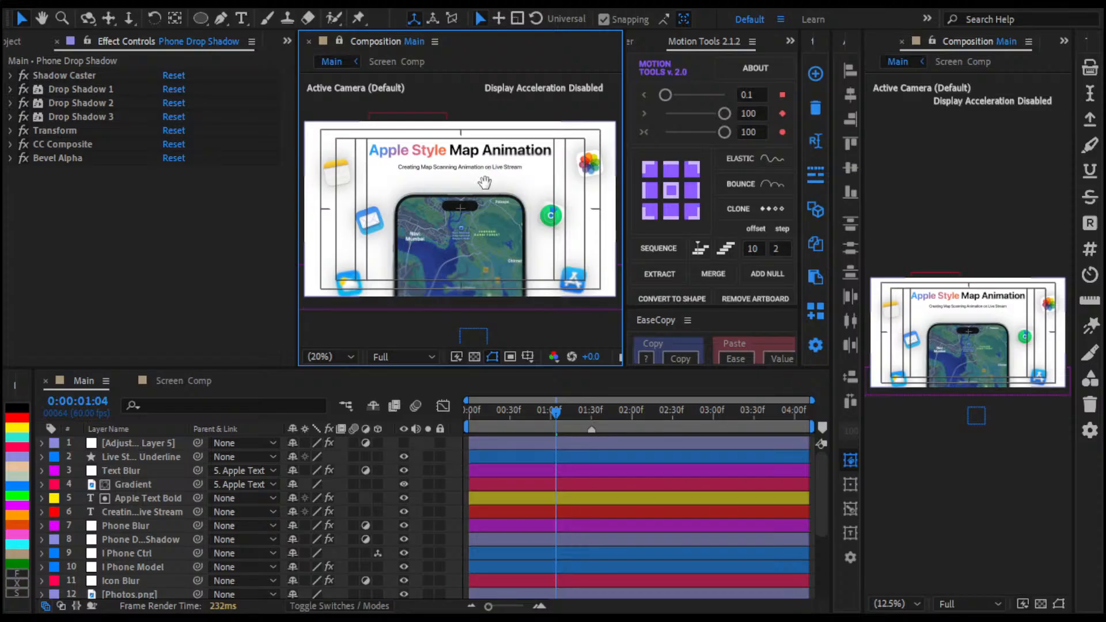
Step: Preview the Main animation from 0:00:00:00 to check the phone and icon movement with the reframed map
{"action": "key", "text": "space"}
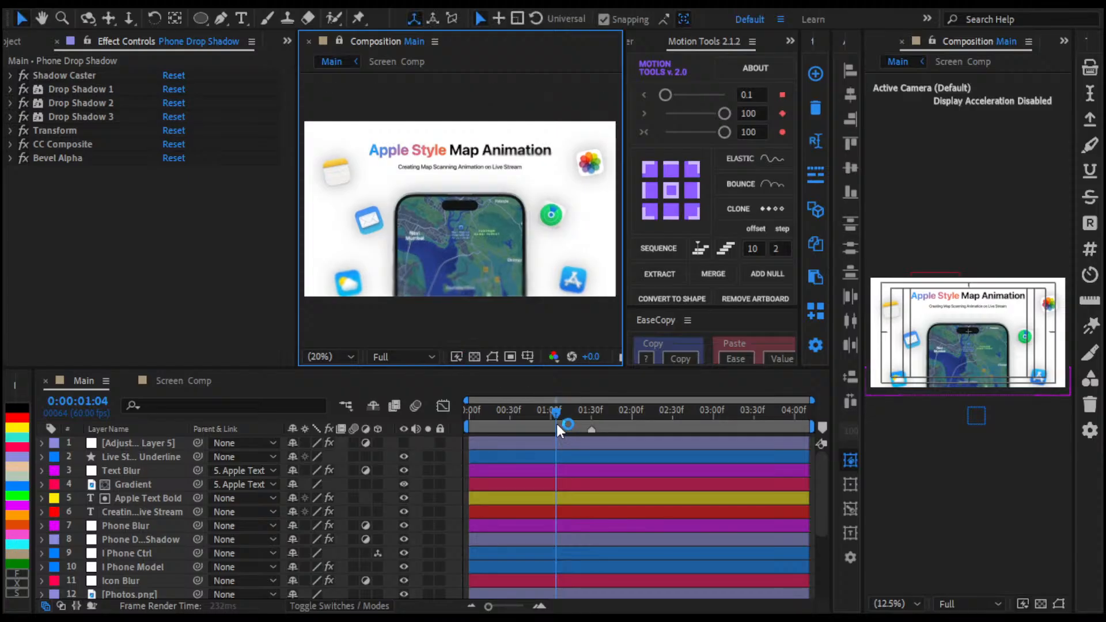
{"action": "left_click_drag", "start_coordinate": [557, 423], "coordinate": [469, 425]}
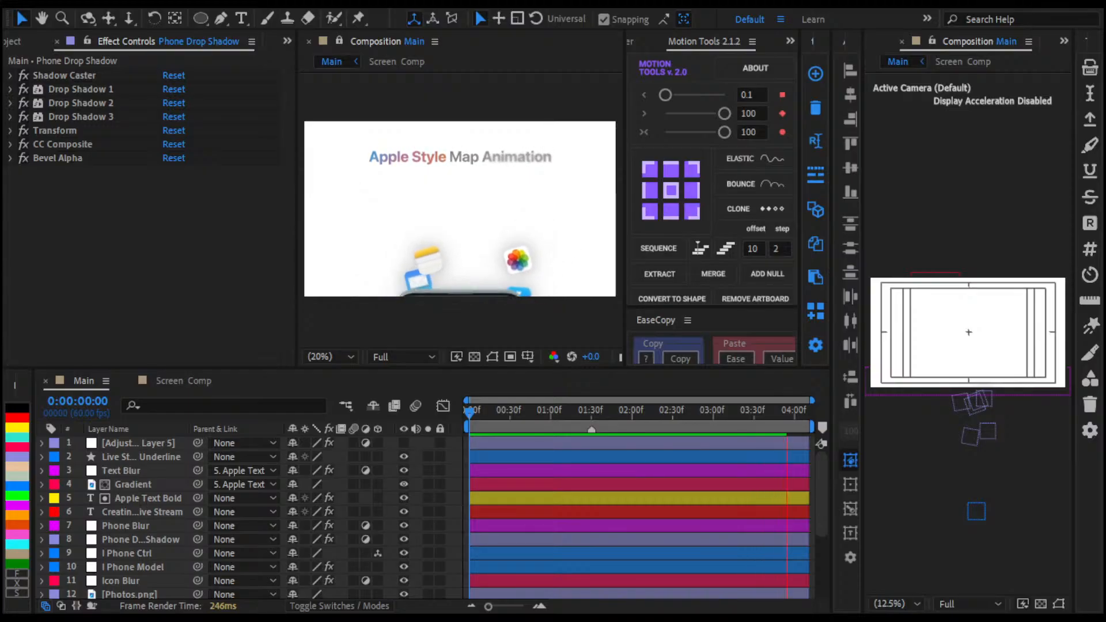
{"action": "key", "text": "space"}
{"action": "scroll", "coordinate": [426, 518], "scroll_direction": "down", "scroll_amount": 3}
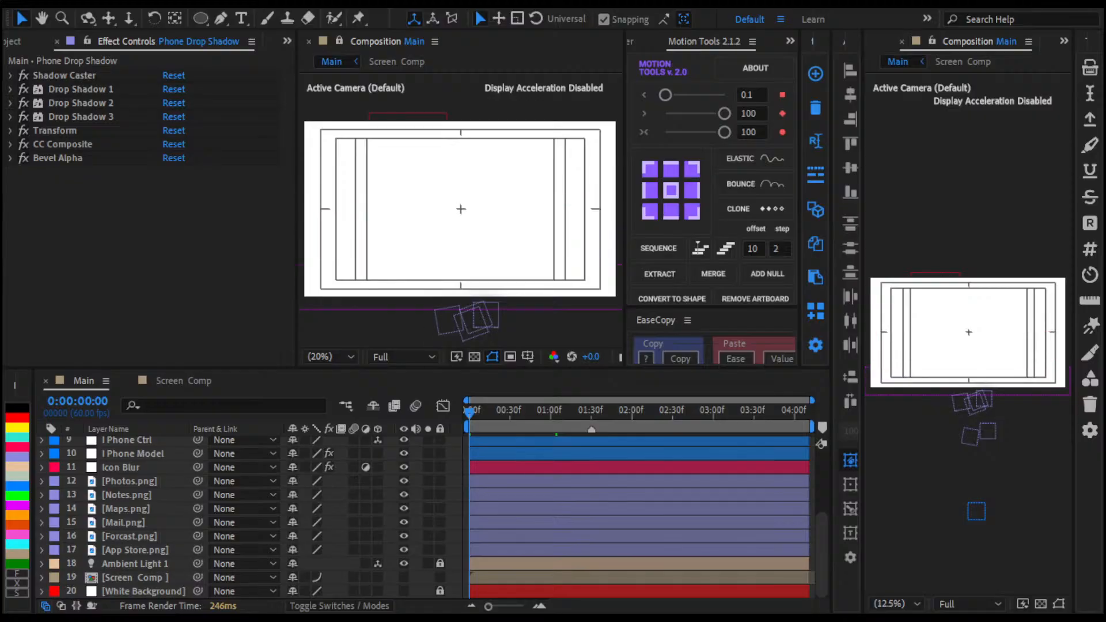
{"action": "left_click", "coordinate": [527, 593]}
{"action": "key", "text": "space"}
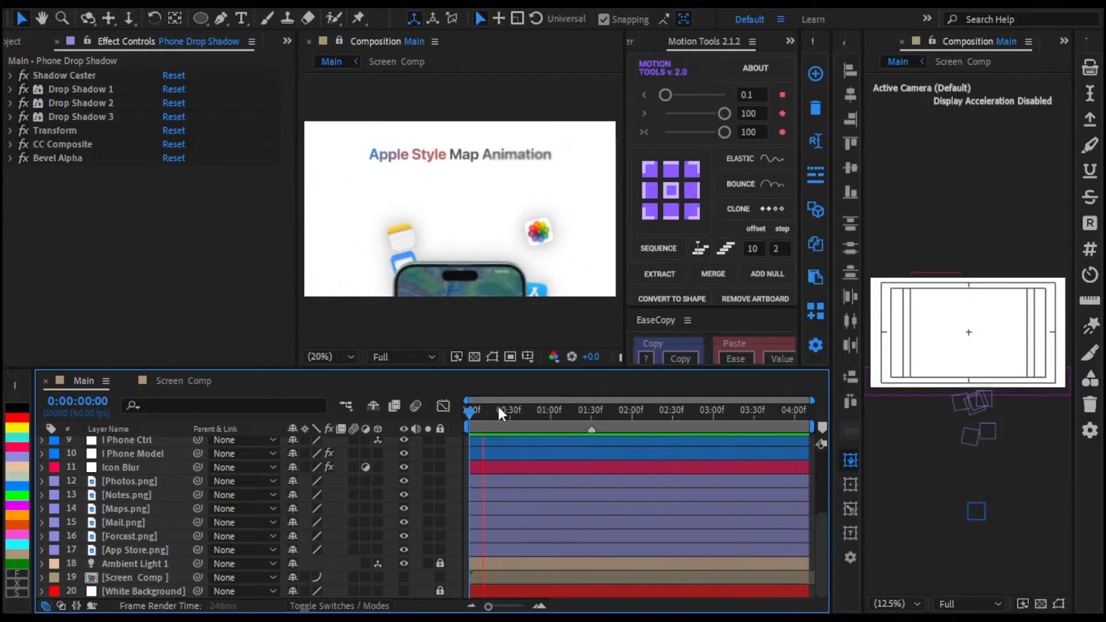
{"action": "key", "text": "space"}
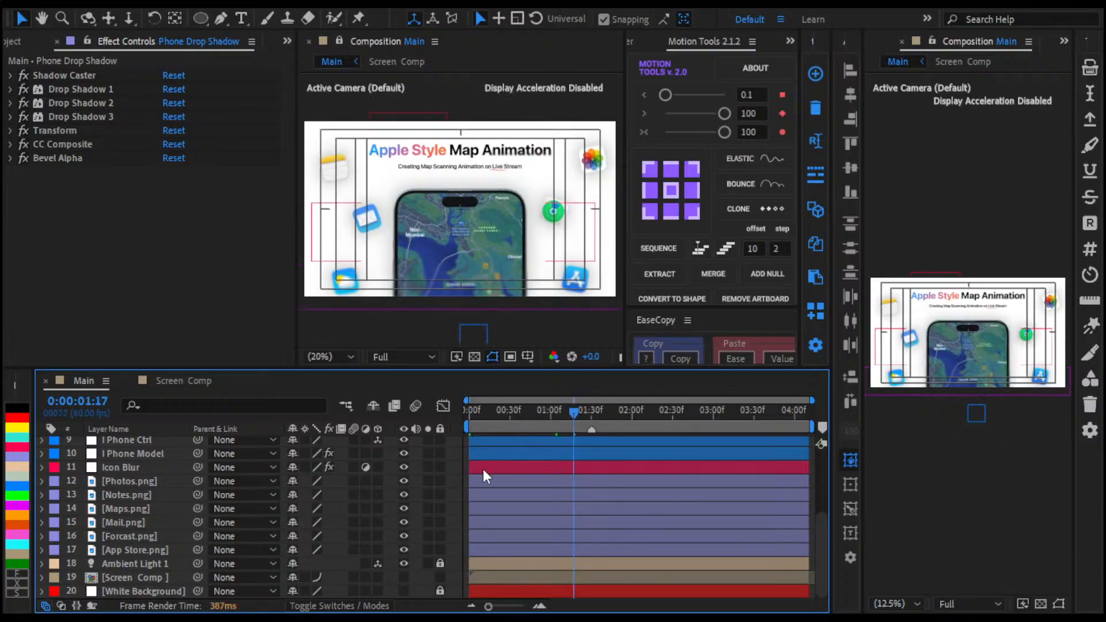
Step: Enable motion blur on all unlocked Main layers and make Adjustment Layer 5 visible
{"action": "key", "text": "ctrl+a"}
{"action": "left_click", "coordinate": [354, 453]}
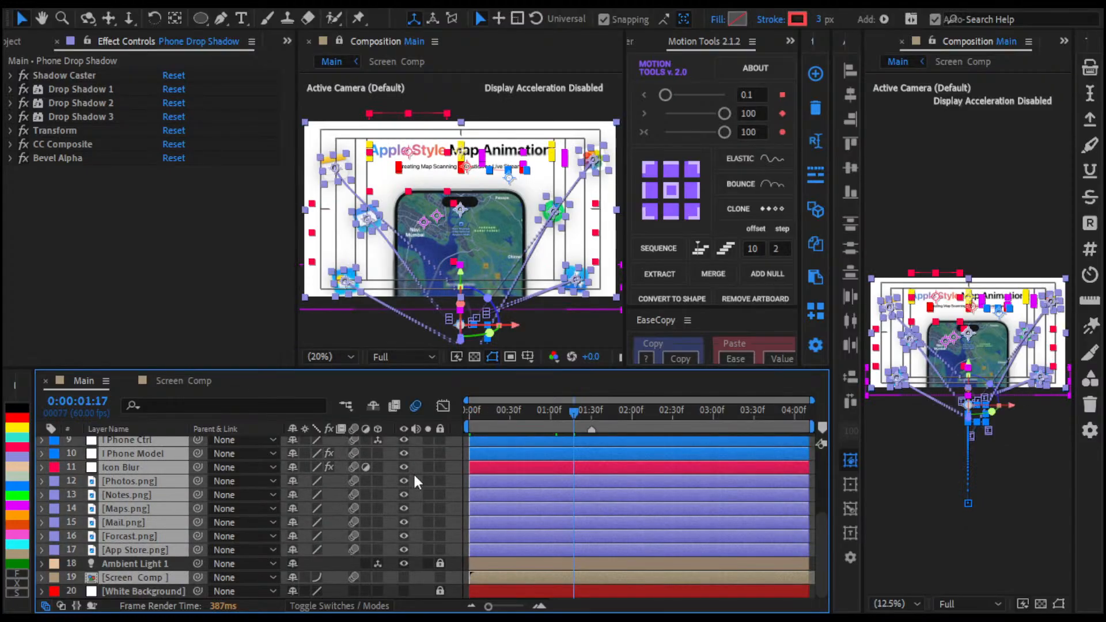
{"action": "scroll", "coordinate": [413, 473], "scroll_direction": "up", "scroll_amount": 4}
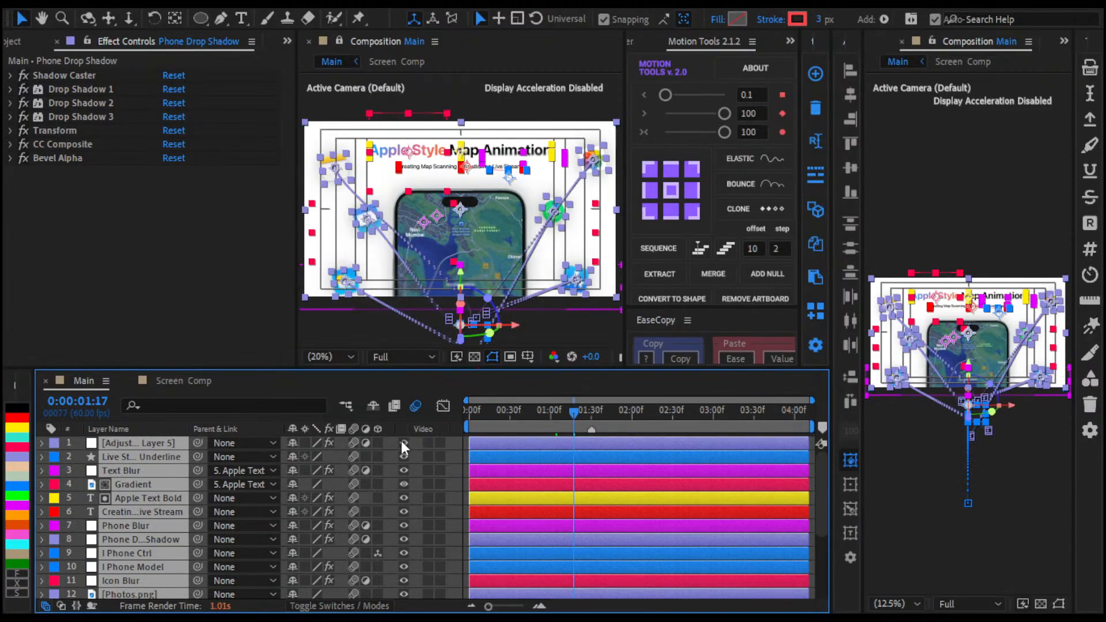
{"action": "left_click", "coordinate": [454, 445]}
{"action": "scroll", "coordinate": [466, 440], "scroll_direction": "down", "scroll_amount": 4}
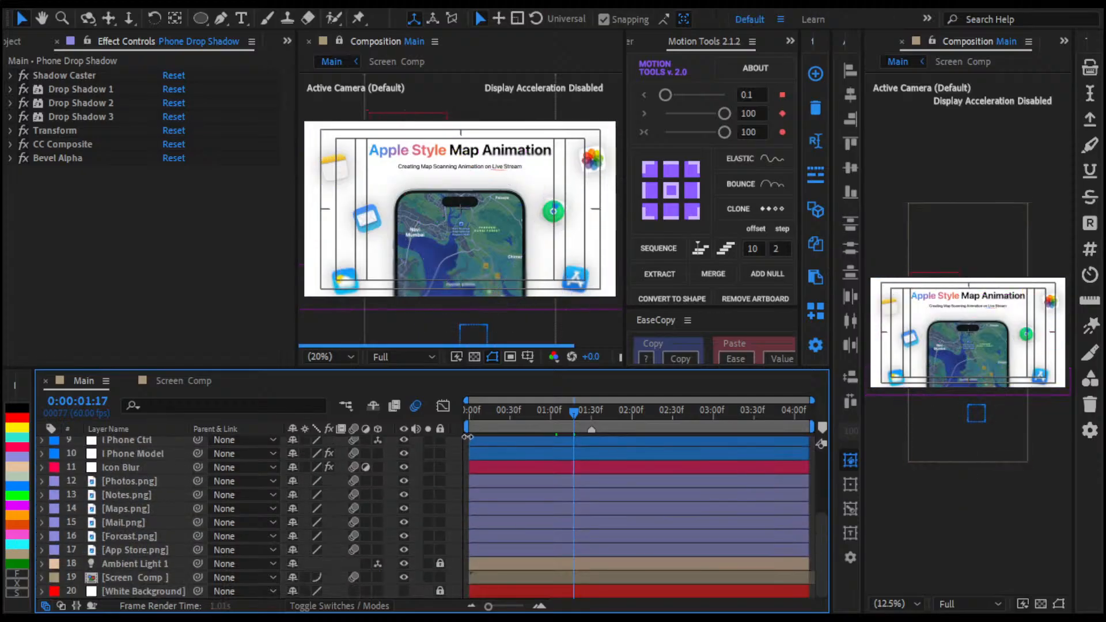
Step: Close the duplicate Main viewer, and hide and lock the Screen Comp layer with its motion blur switched off
{"action": "left_click", "coordinate": [902, 41]}
{"action": "left_click", "coordinate": [459, 322]}
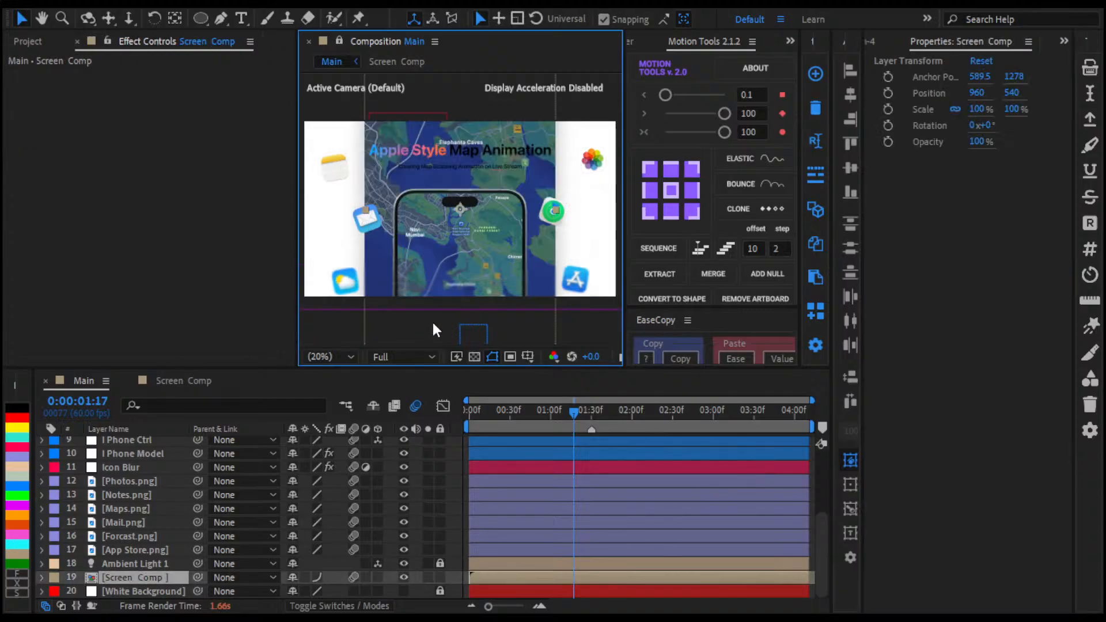
{"action": "left_click", "coordinate": [419, 586]}
{"action": "left_click", "coordinate": [437, 578]}
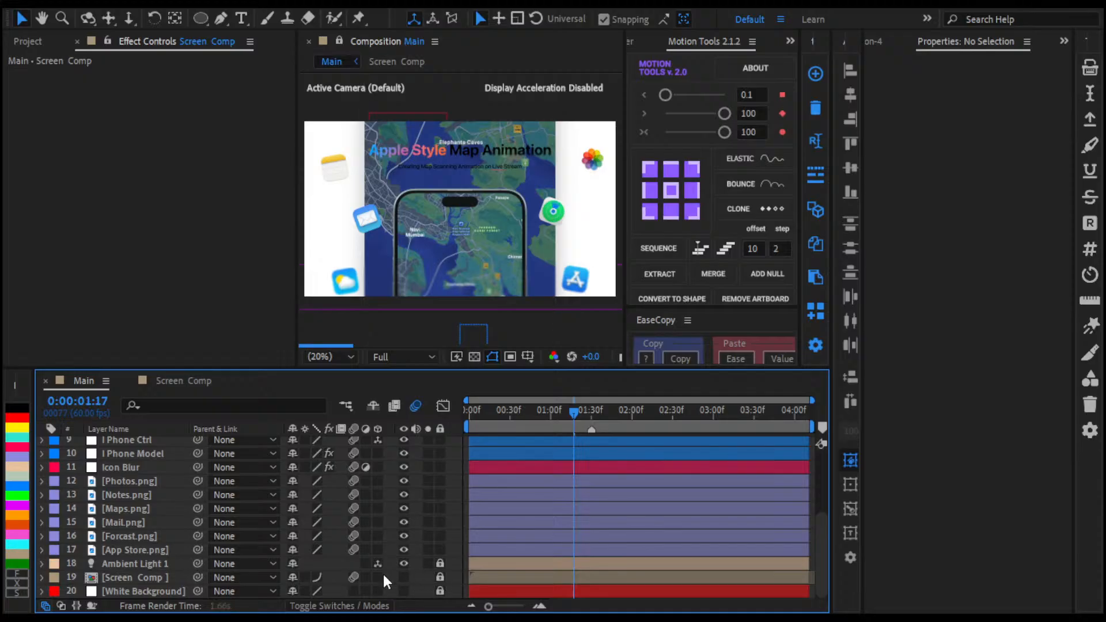
{"action": "left_click", "coordinate": [357, 577]}
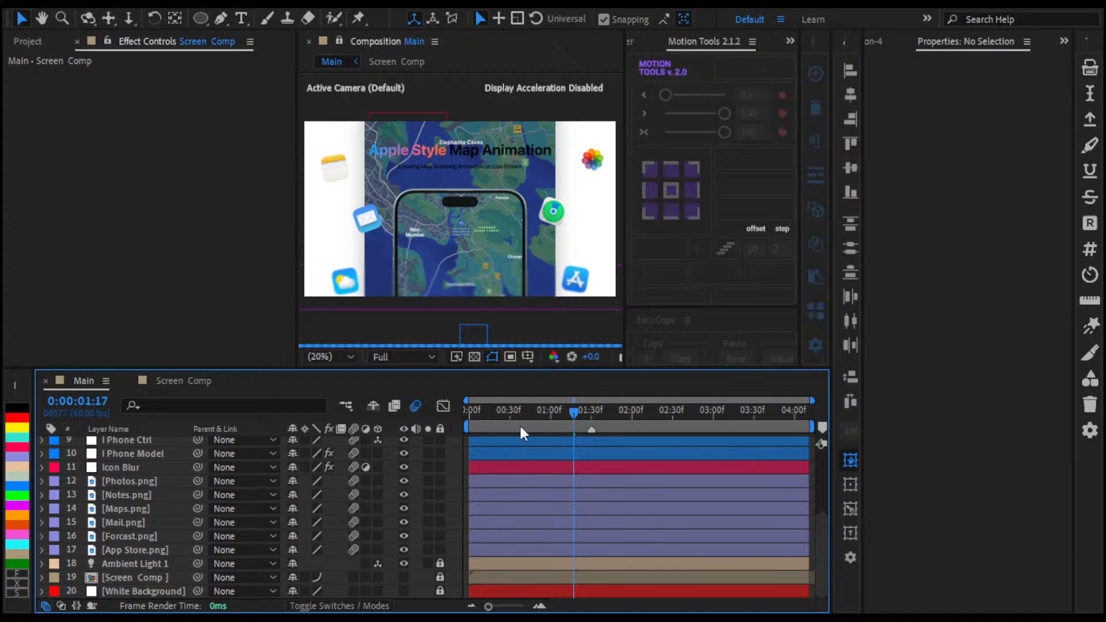
{"action": "scroll", "coordinate": [651, 548], "scroll_direction": "up", "scroll_amount": 4}
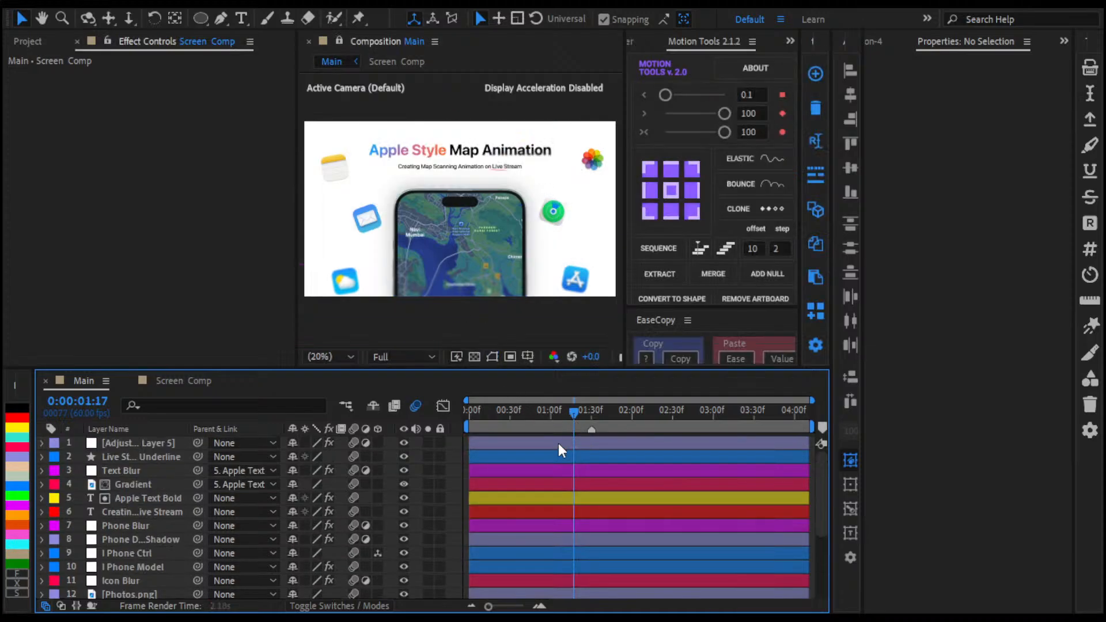
Step: Preview the motion-blurred Main animation from the first frame and check it up to 0:00:02:50
{"action": "key", "text": "Home"}
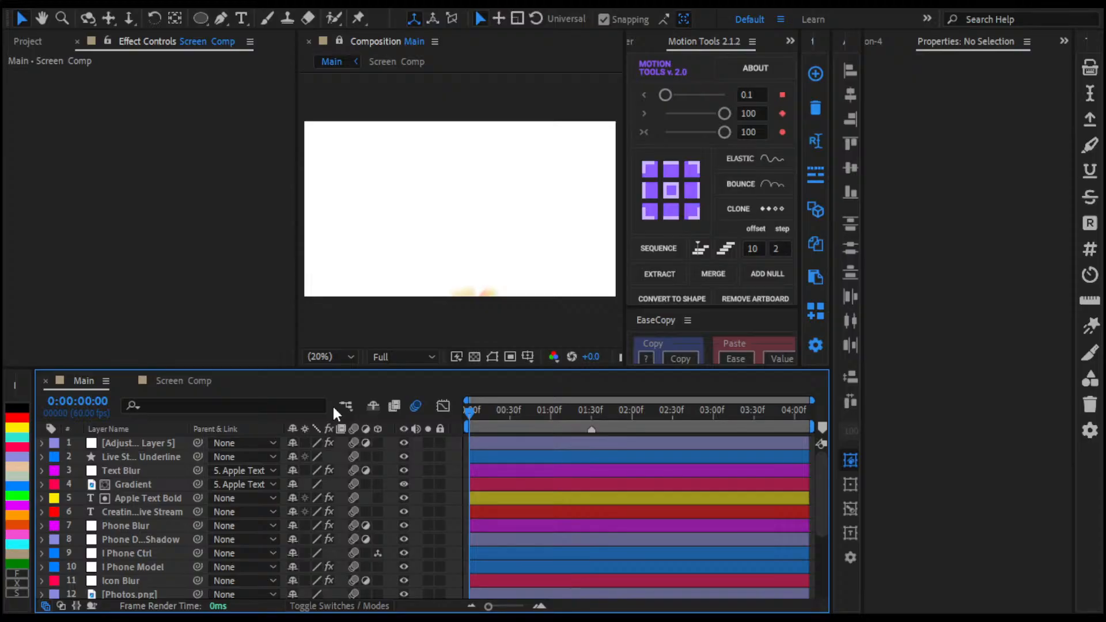
{"action": "key", "text": "space"}
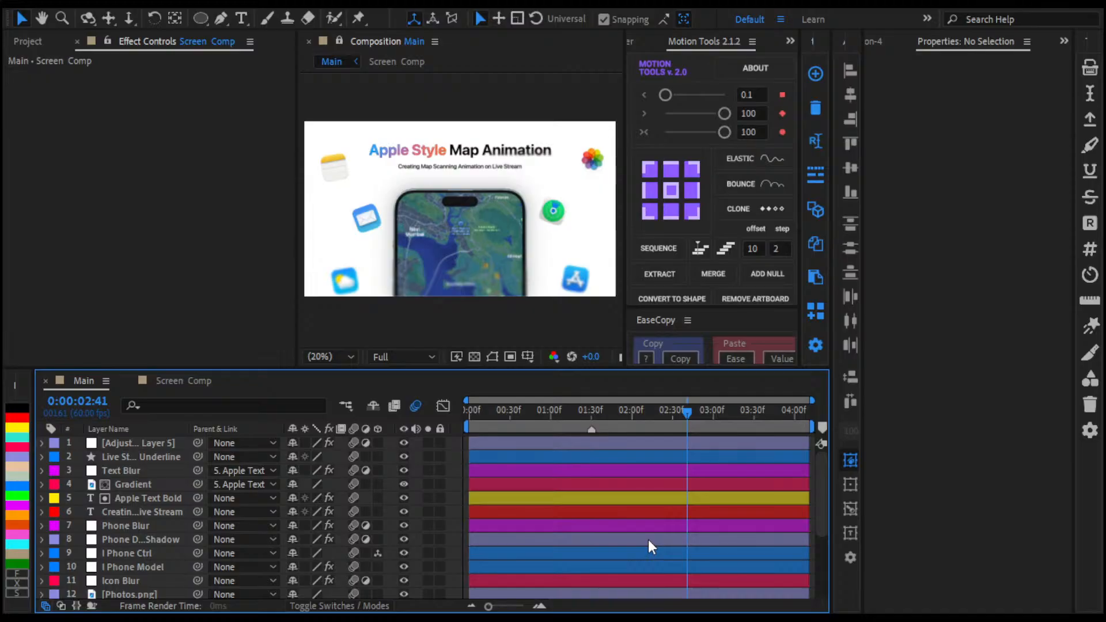
{"action": "left_click_drag", "start_coordinate": [692, 405], "coordinate": [699, 415]}
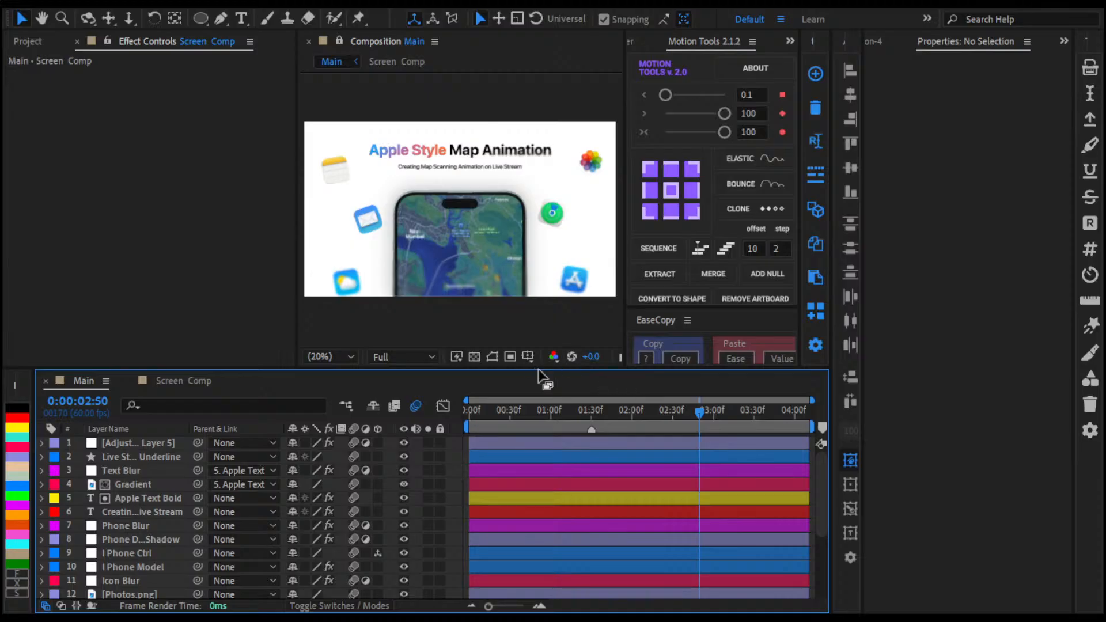
Step: Restart the preview from 0:00:00:00 and check the phone and icons' exit up to 0:00:03:43
{"action": "key", "text": "Home"}
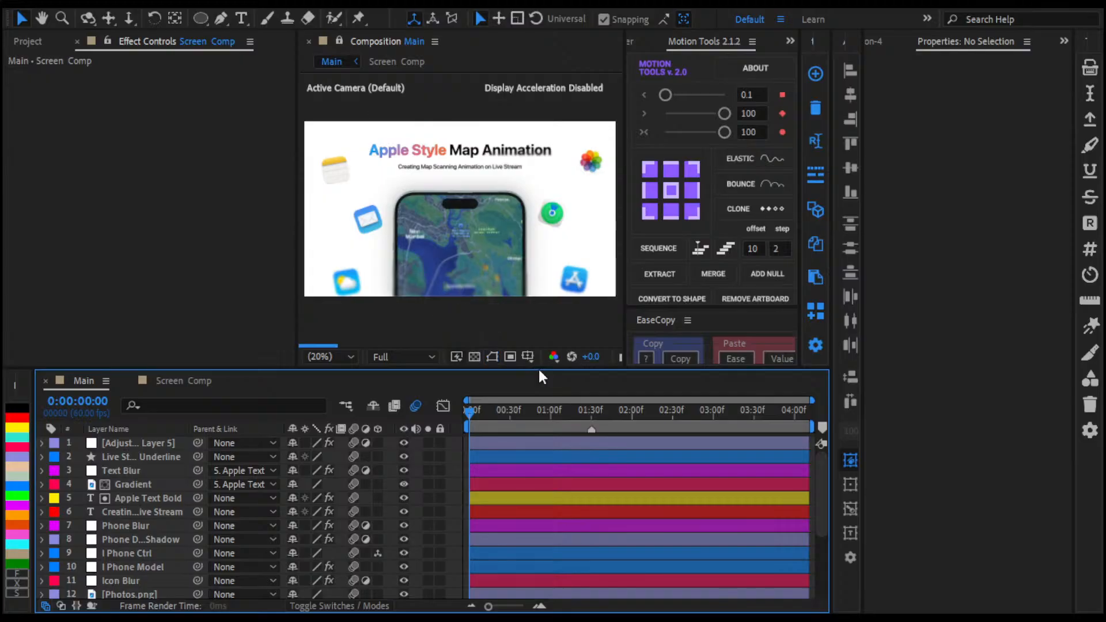
{"action": "key", "text": "space"}
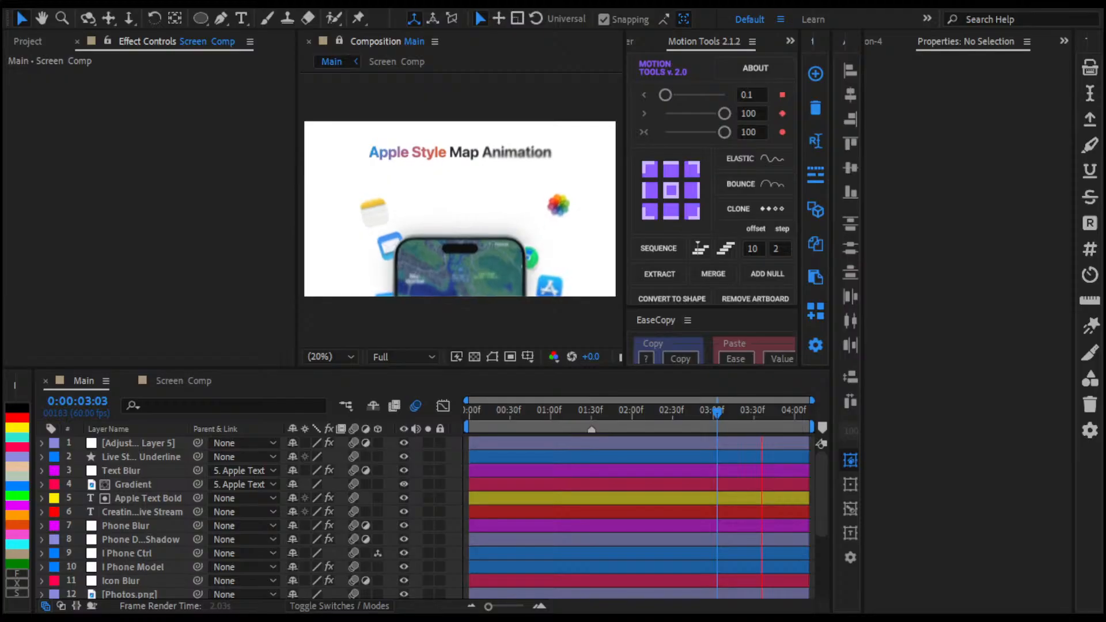
{"action": "left_click", "coordinate": [761, 415]}
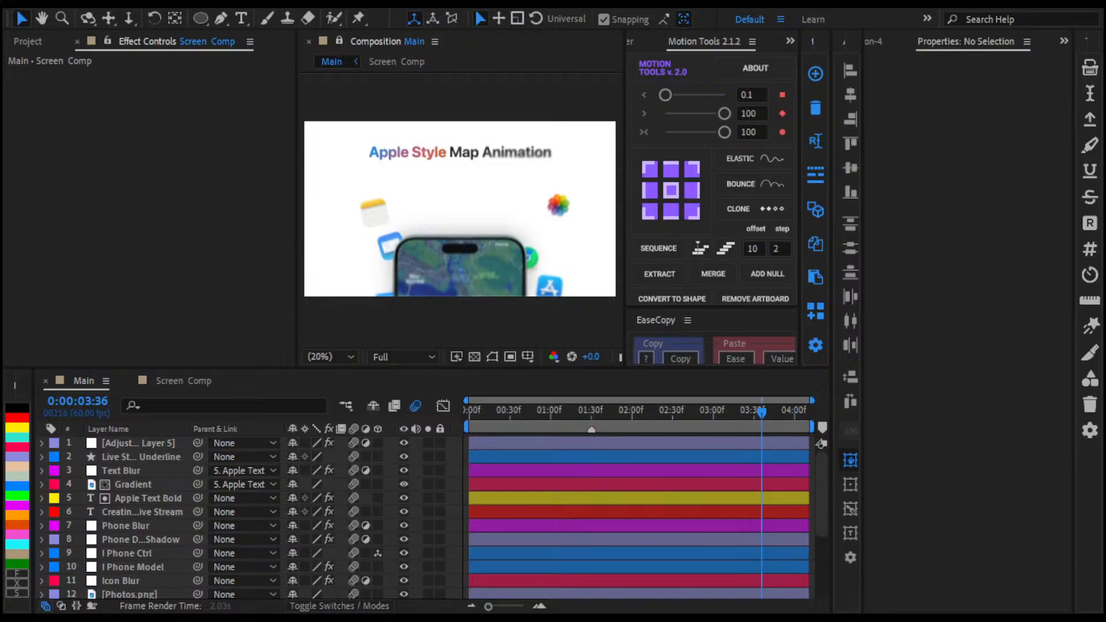
{"action": "key", "text": "alt+Tab"}
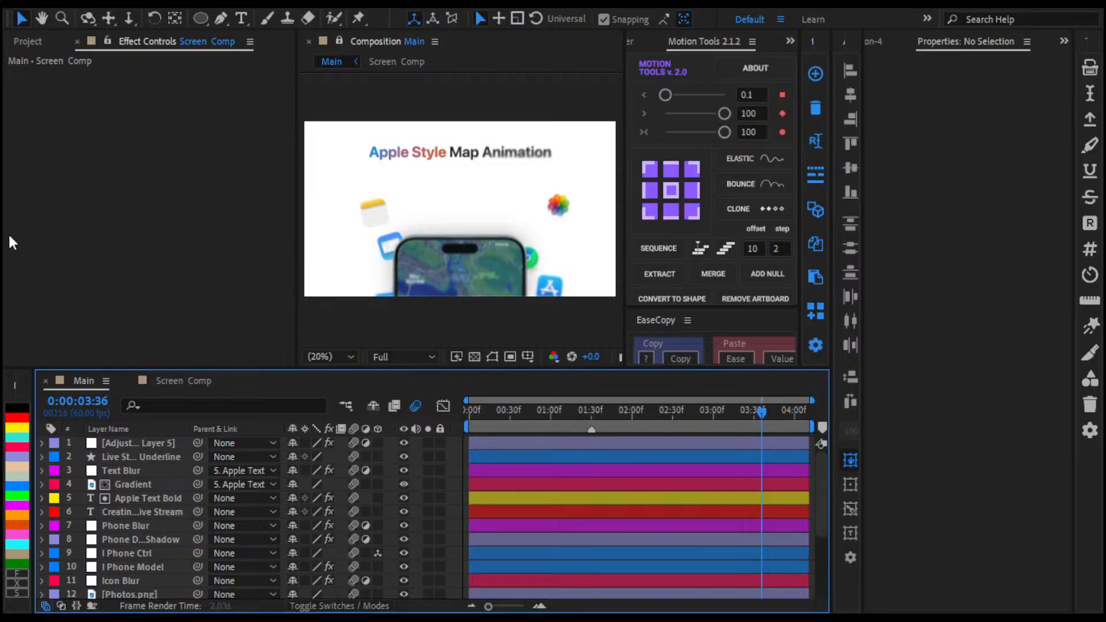
{"action": "left_click", "coordinate": [775, 413]}
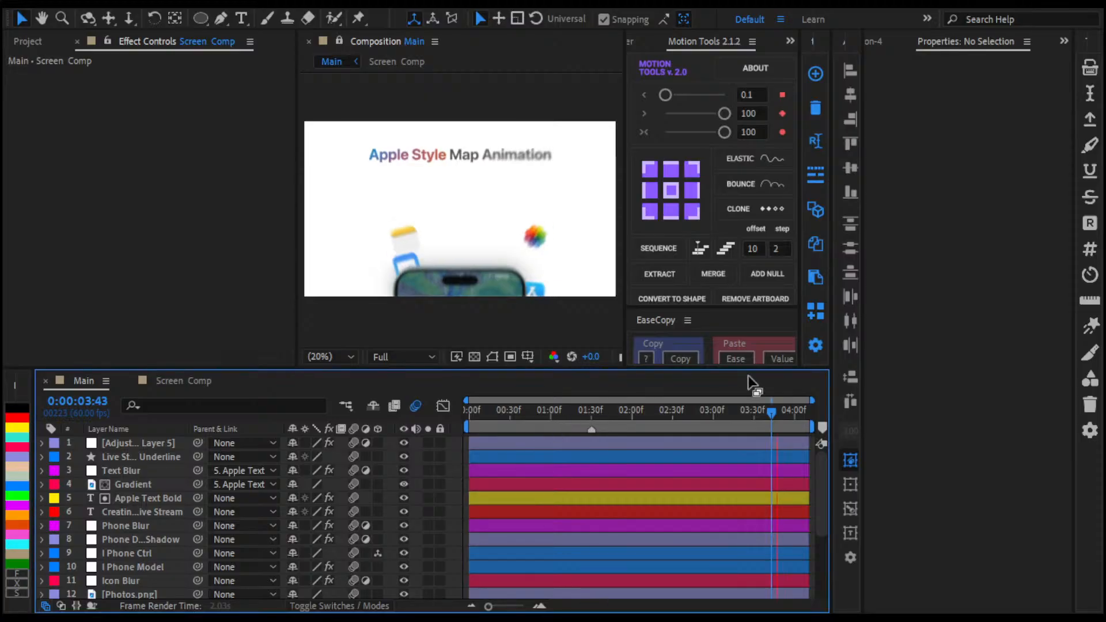
{"action": "scroll", "coordinate": [754, 527], "scroll_direction": "down", "scroll_amount": 3}
{"action": "scroll", "coordinate": [628, 502], "scroll_direction": "up", "scroll_amount": 3}
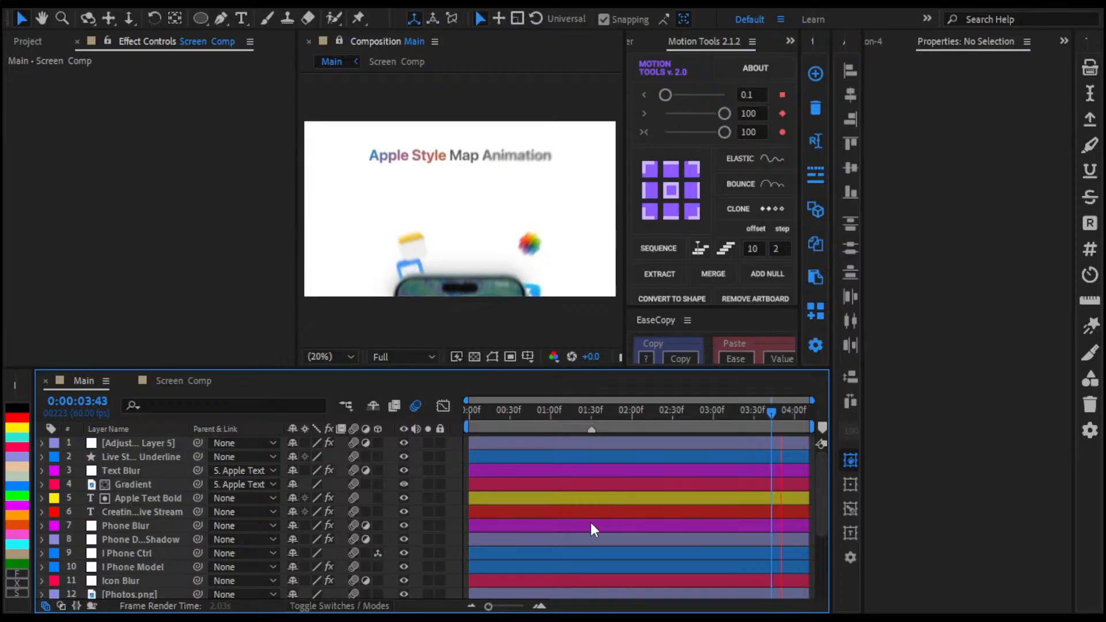
Step: Play Main from the beginning once more, check the end at 0:00:04:09, and return to the first frame
{"action": "key", "text": "Home"}
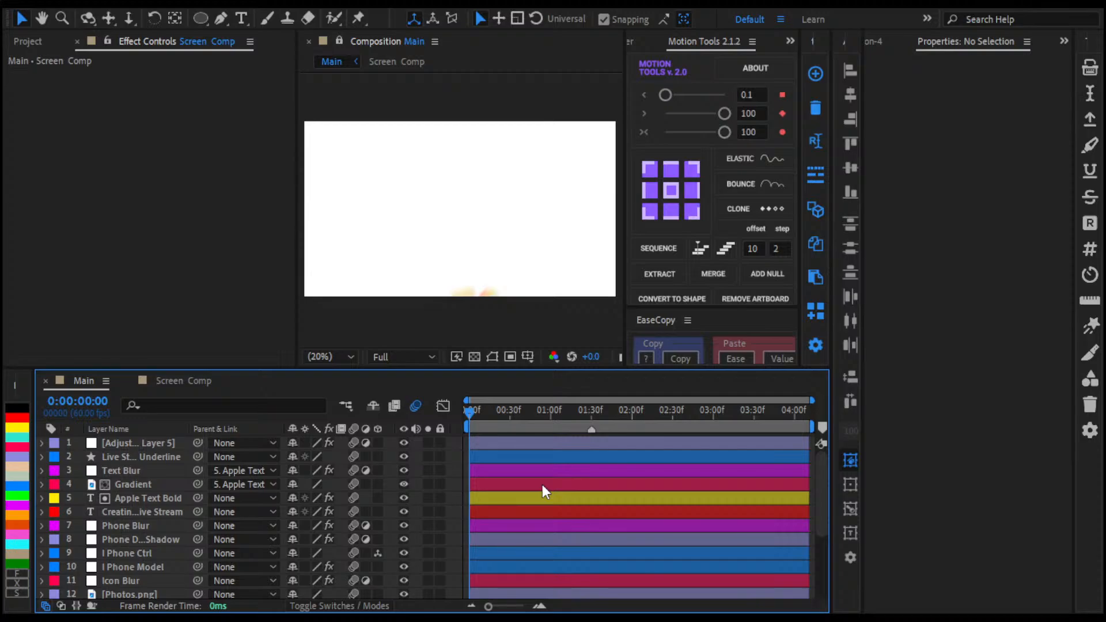
{"action": "key", "text": "space"}
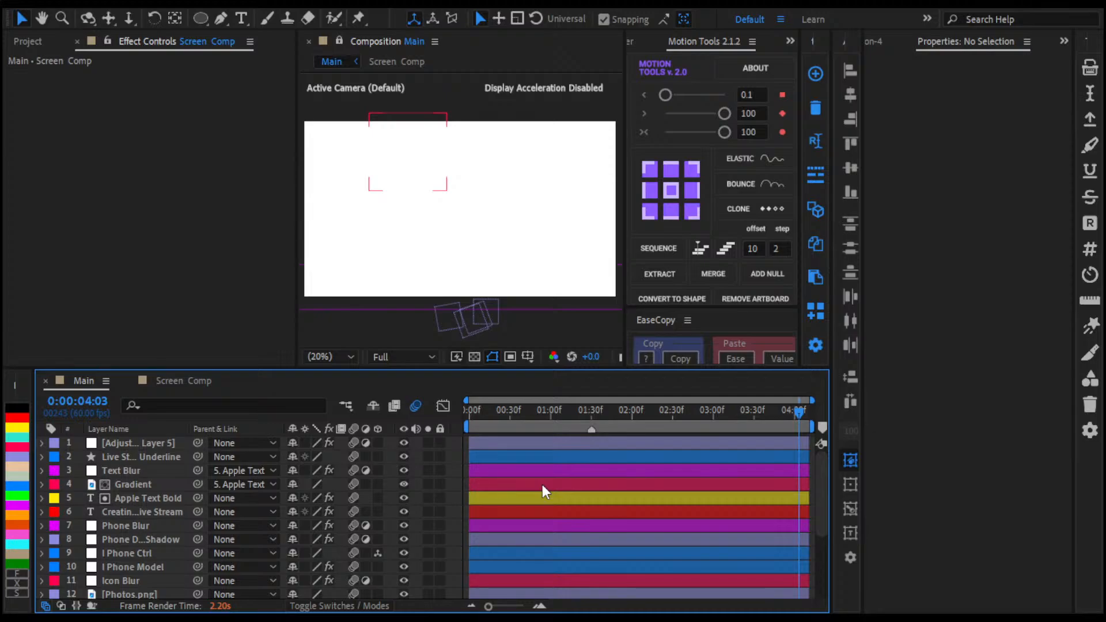
{"action": "key", "text": "ctrl+shift+h"}
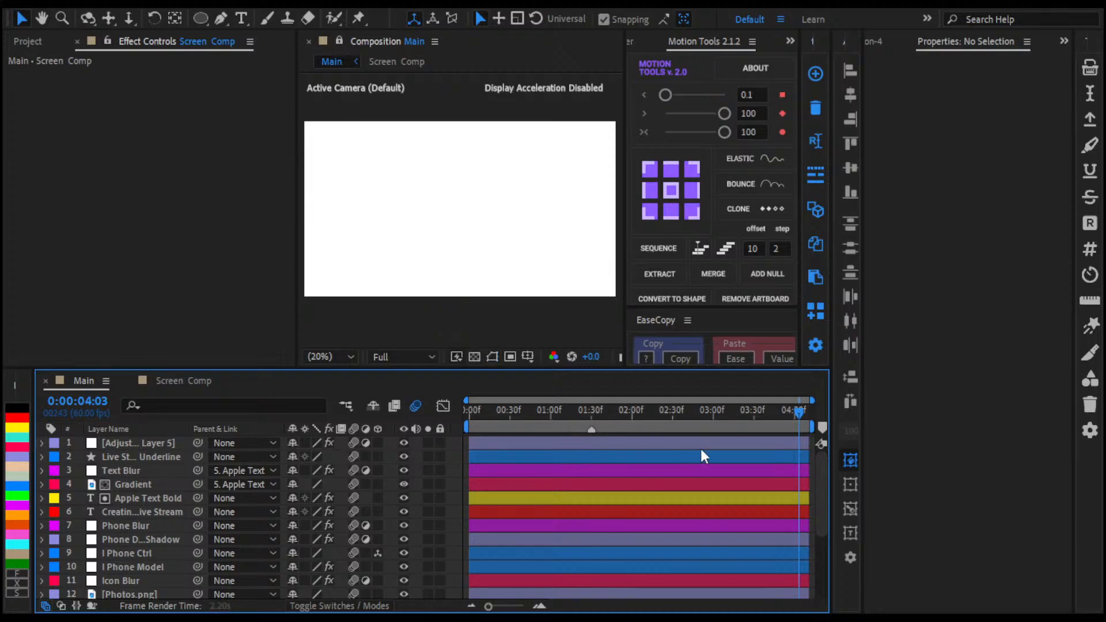
{"action": "left_click", "coordinate": [807, 410]}
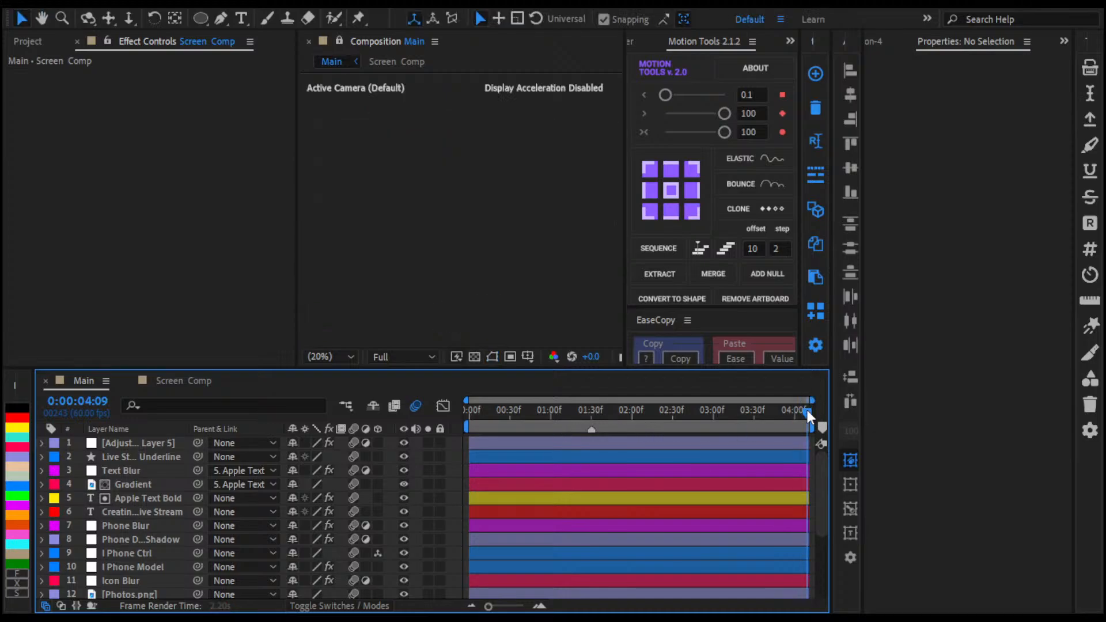
{"action": "key", "text": "Home"}
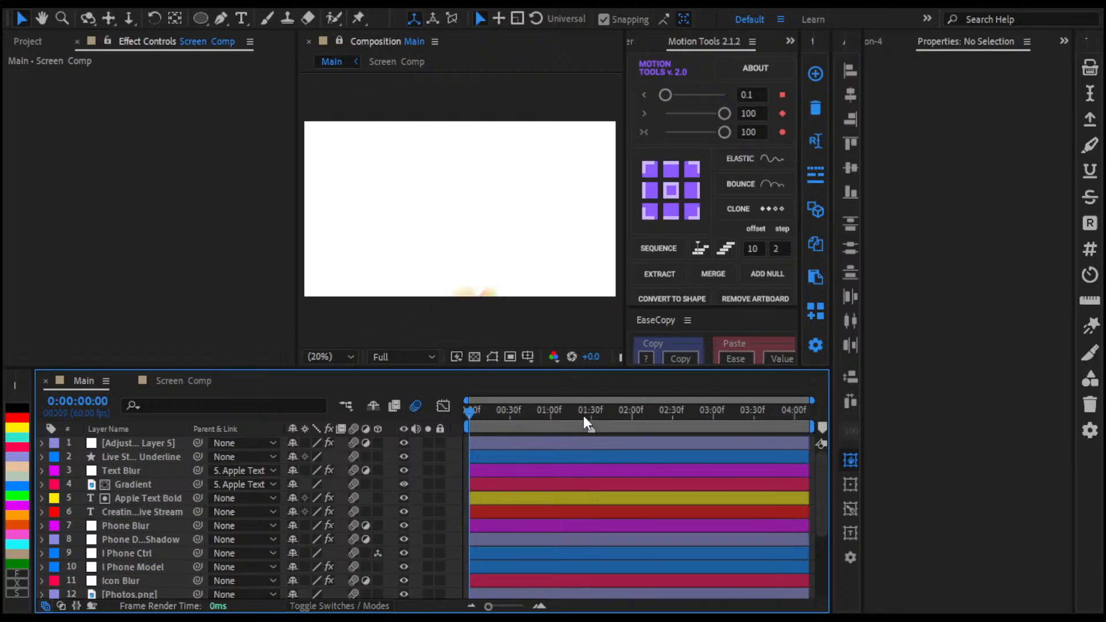
Step: Preview the Main animation from the first frame and stop playback at 0:00:01:05
{"action": "key", "text": "space"}
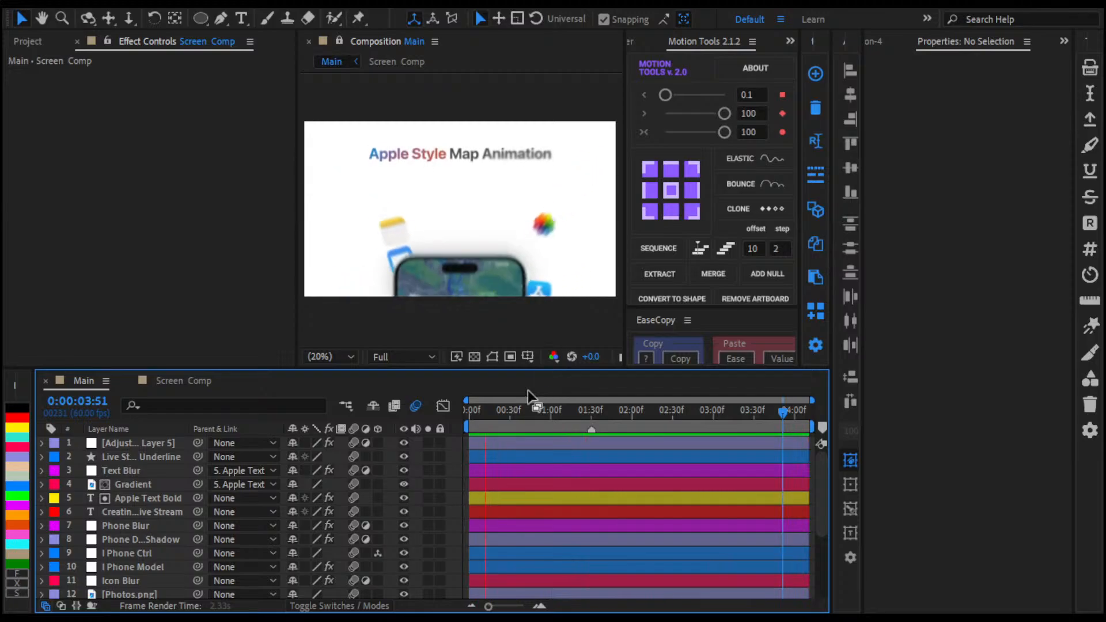
{"action": "key", "text": "space"}
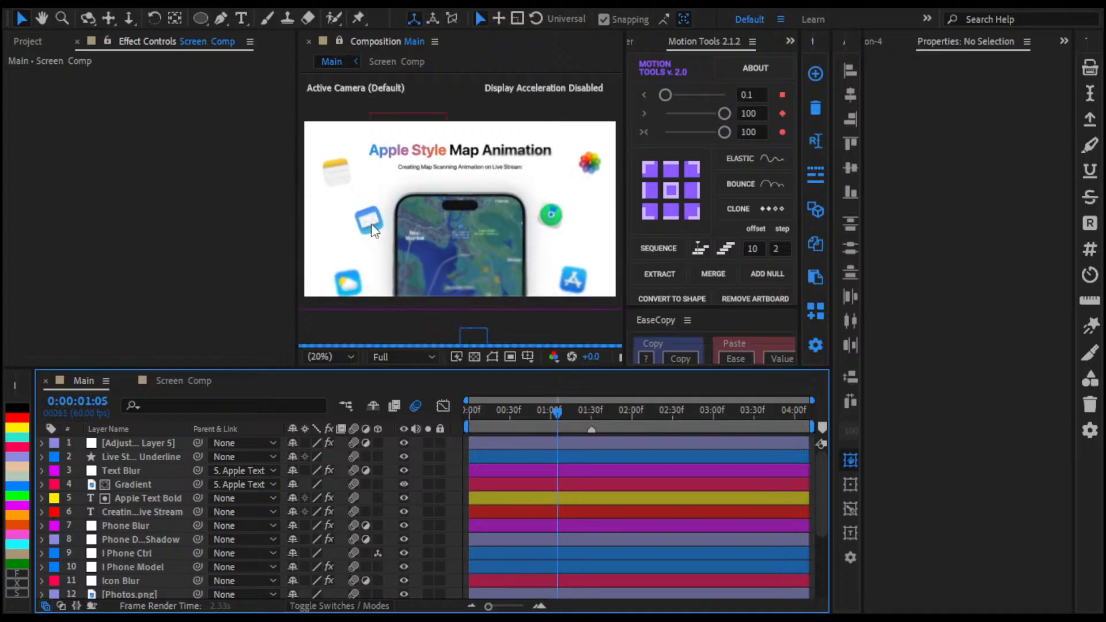
Step: Add the Main composition to the render queue and set its output module format to H.264
{"action": "key", "text": "ctrl+m"}
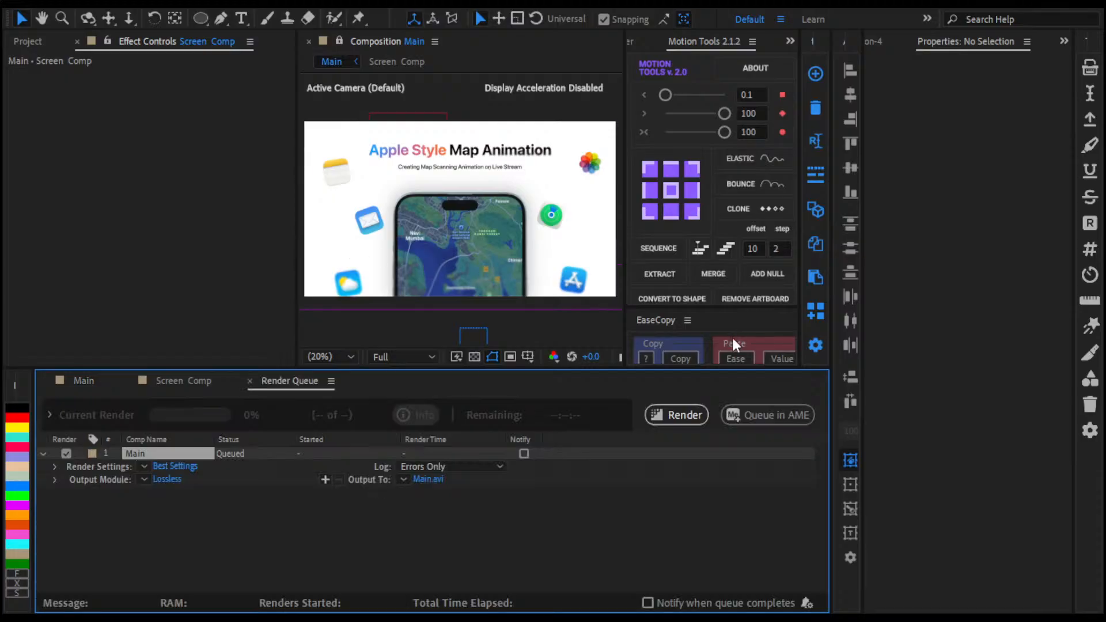
{"action": "left_click", "coordinate": [150, 502]}
{"action": "left_click", "coordinate": [165, 479]}
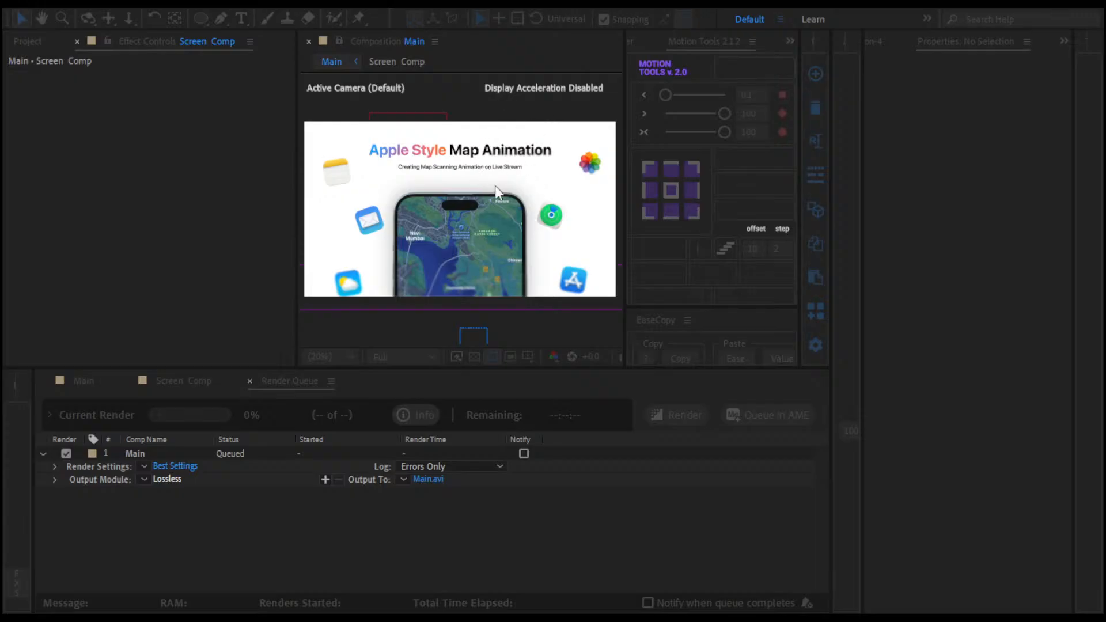
{"action": "left_click", "coordinate": [675, 583]}
Step: Customize the queued Main render's Best Settings and name its output file Thubnail Animation.mp4
{"action": "left_click", "coordinate": [193, 466]}
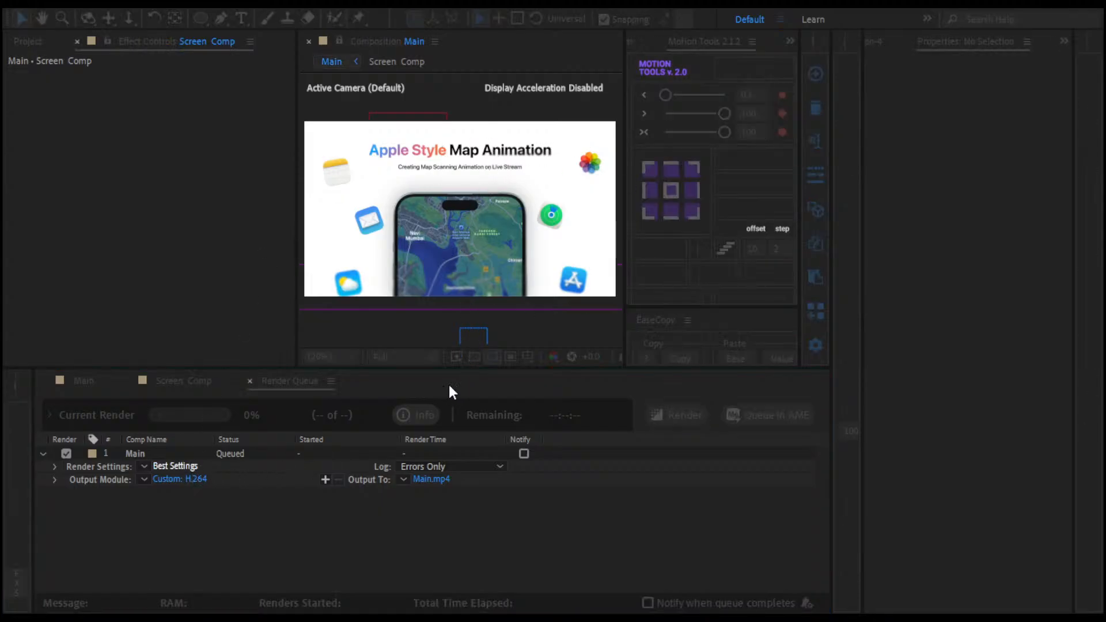
{"action": "left_click", "coordinate": [697, 489]}
{"action": "left_click", "coordinate": [438, 480]}
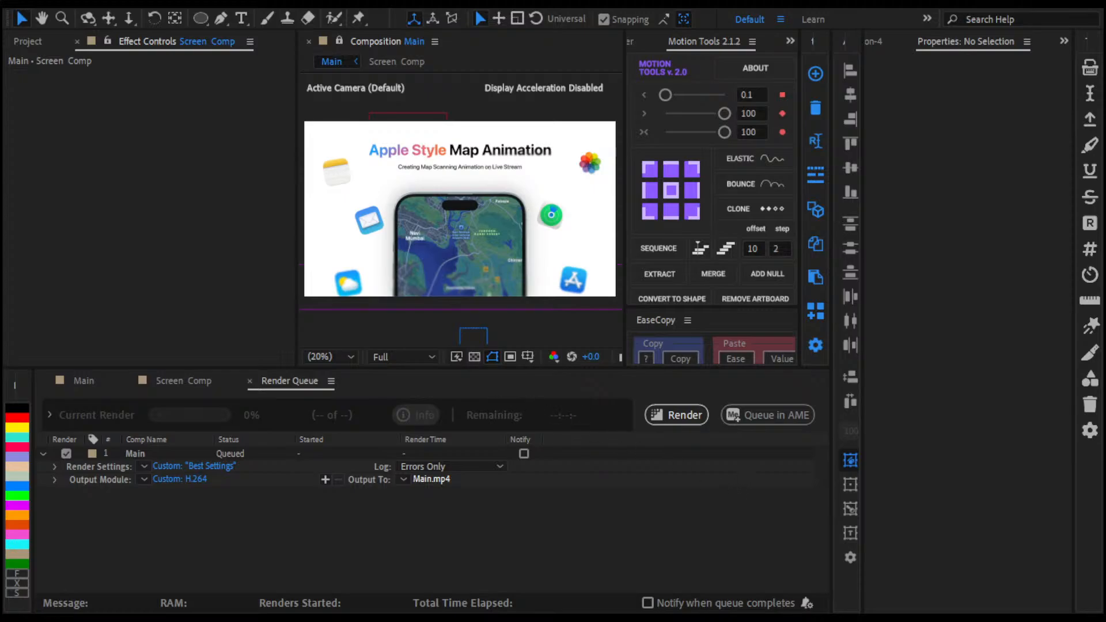
{"action": "left_click", "coordinate": [498, 397]}
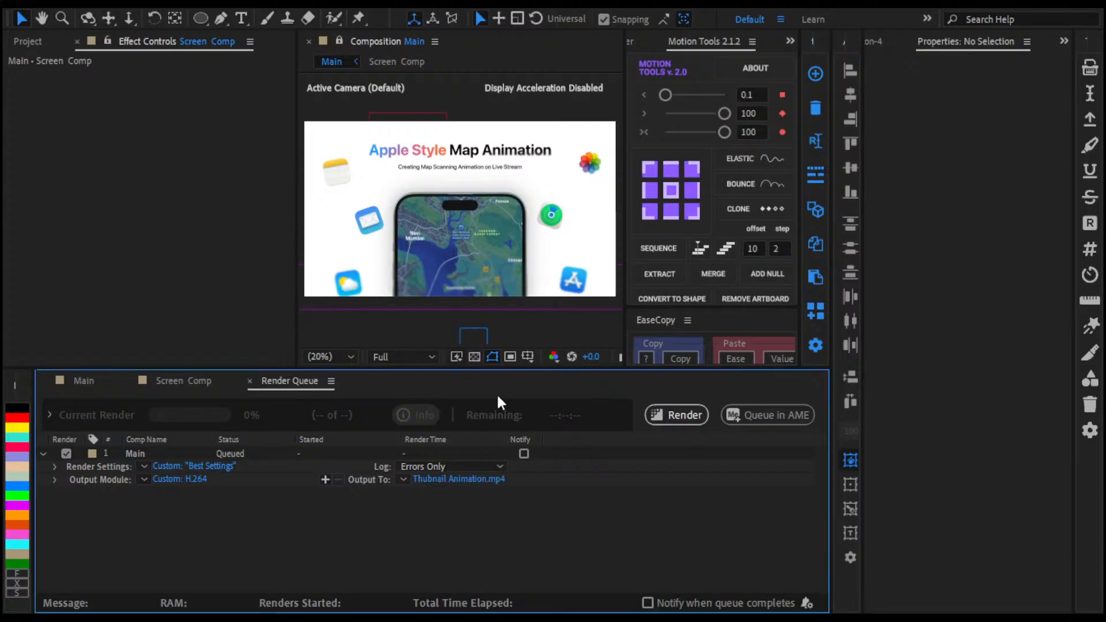